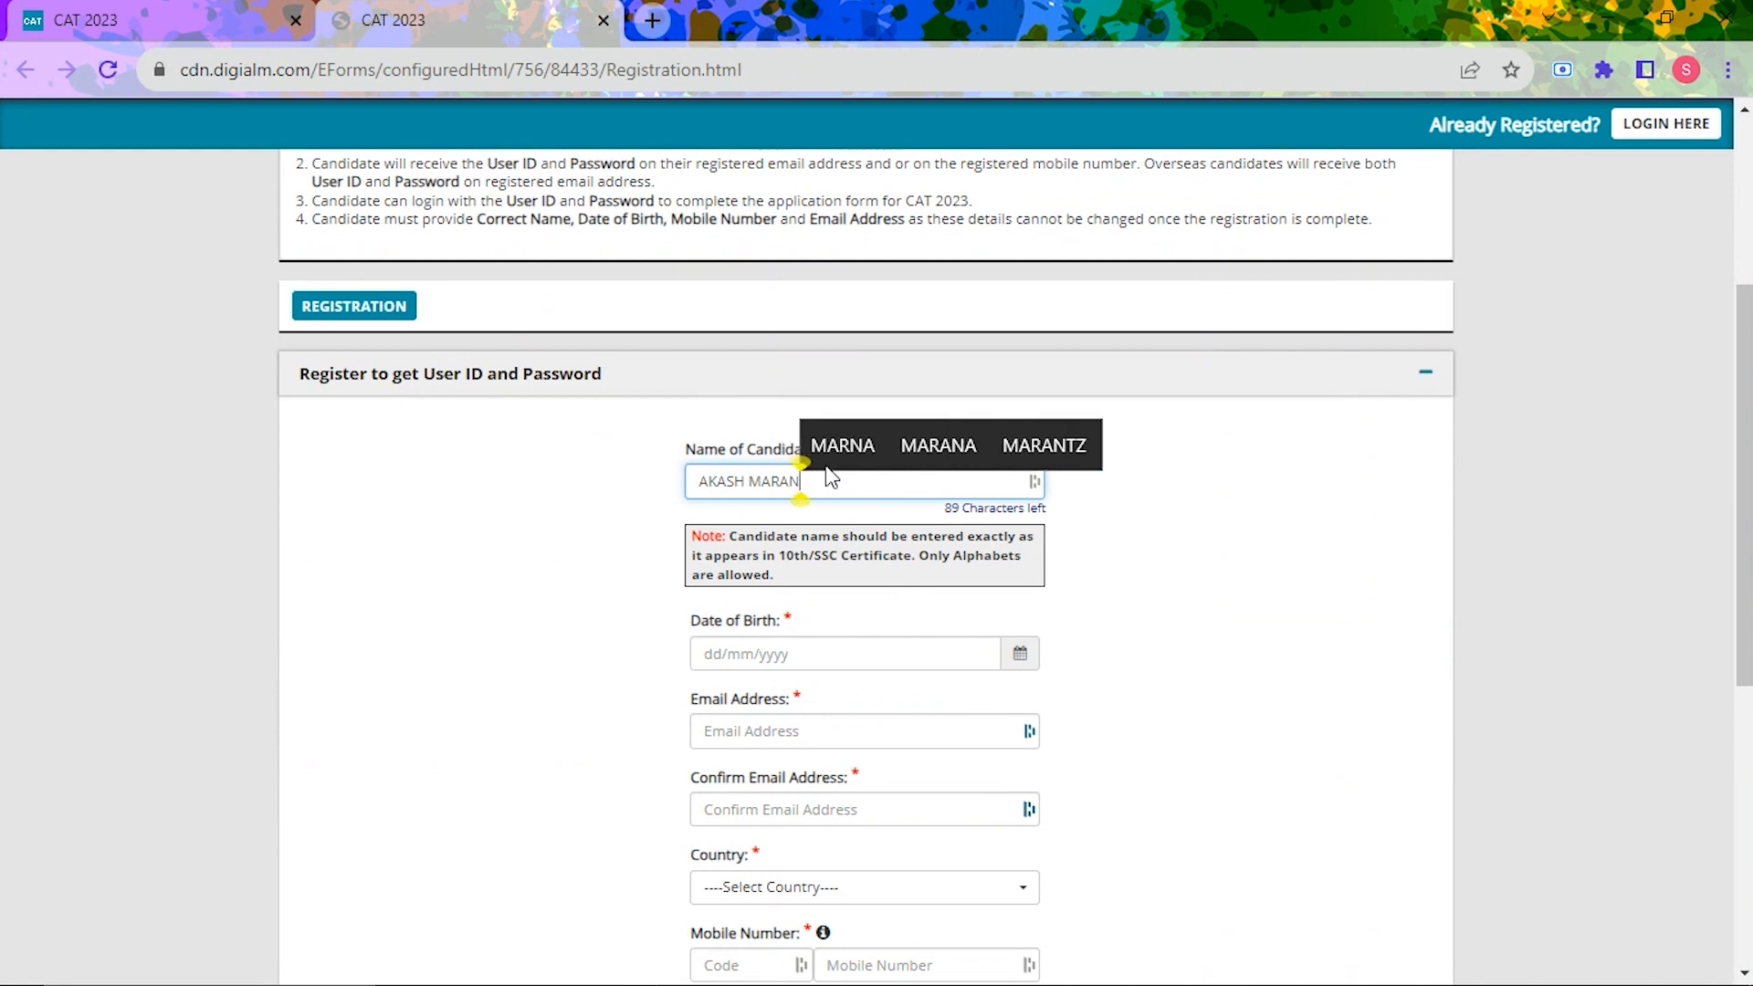
Step: Finish the candidate's name and date of birth, then move into the mobile and email OTP boxes
click(1245, 603)
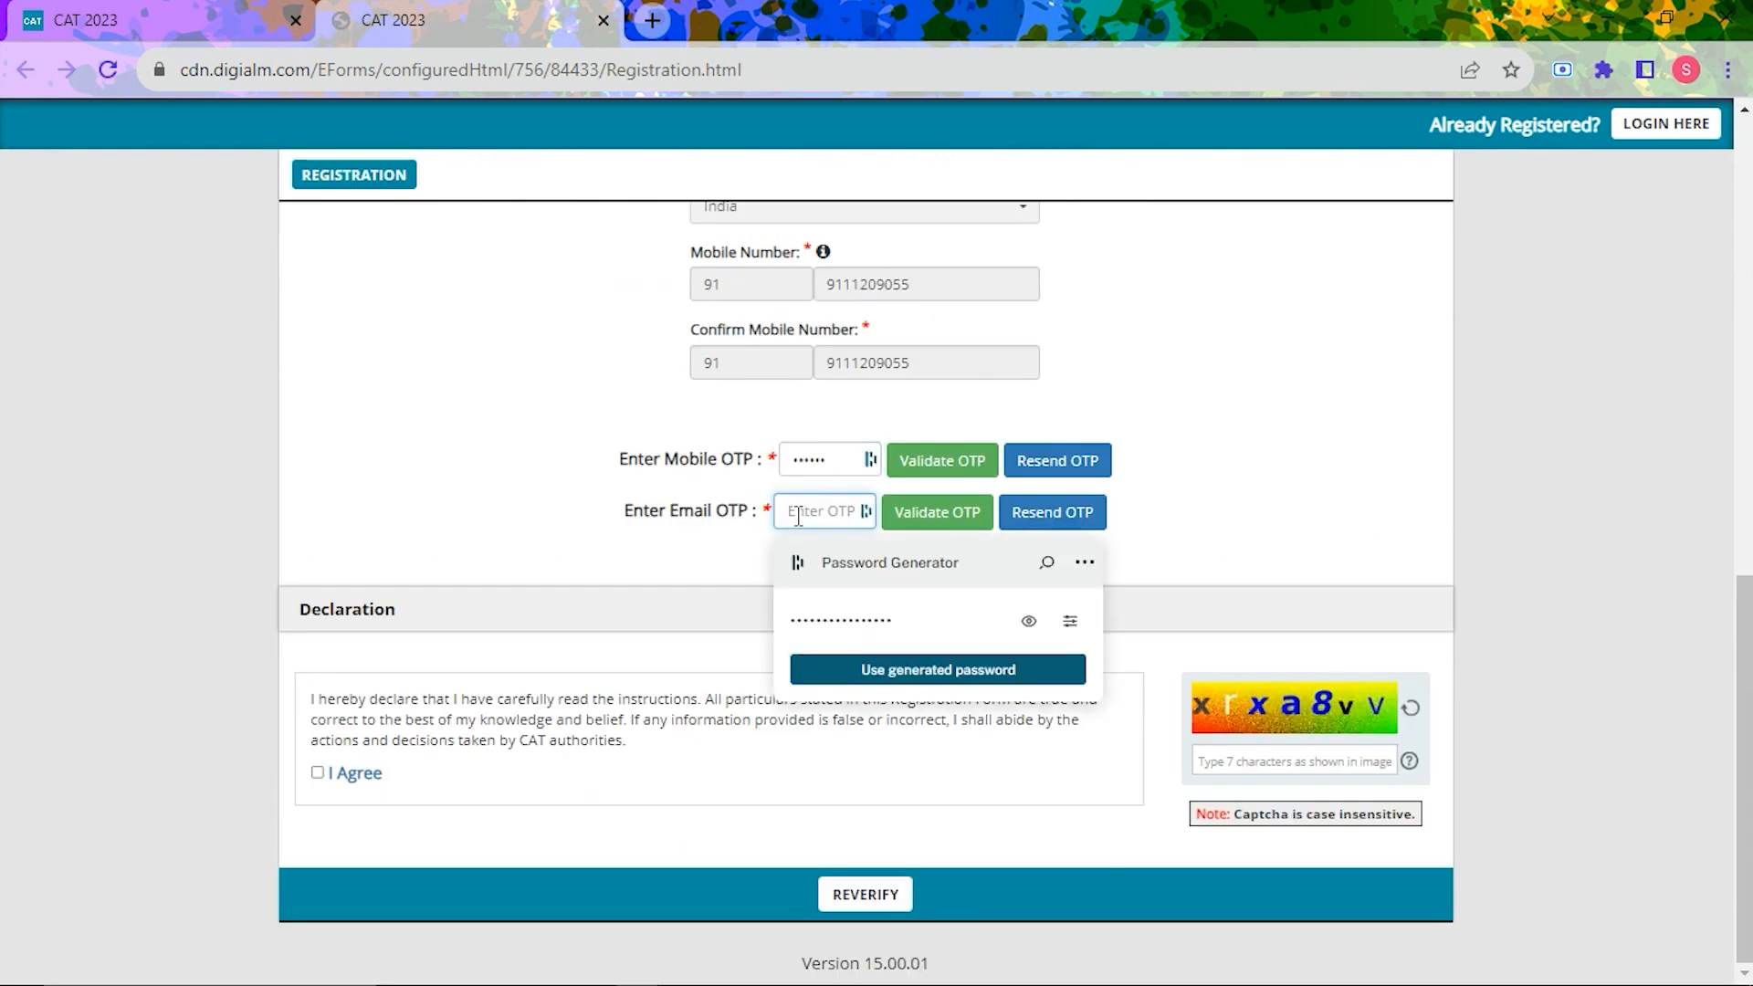
click(936, 463)
key(Return)
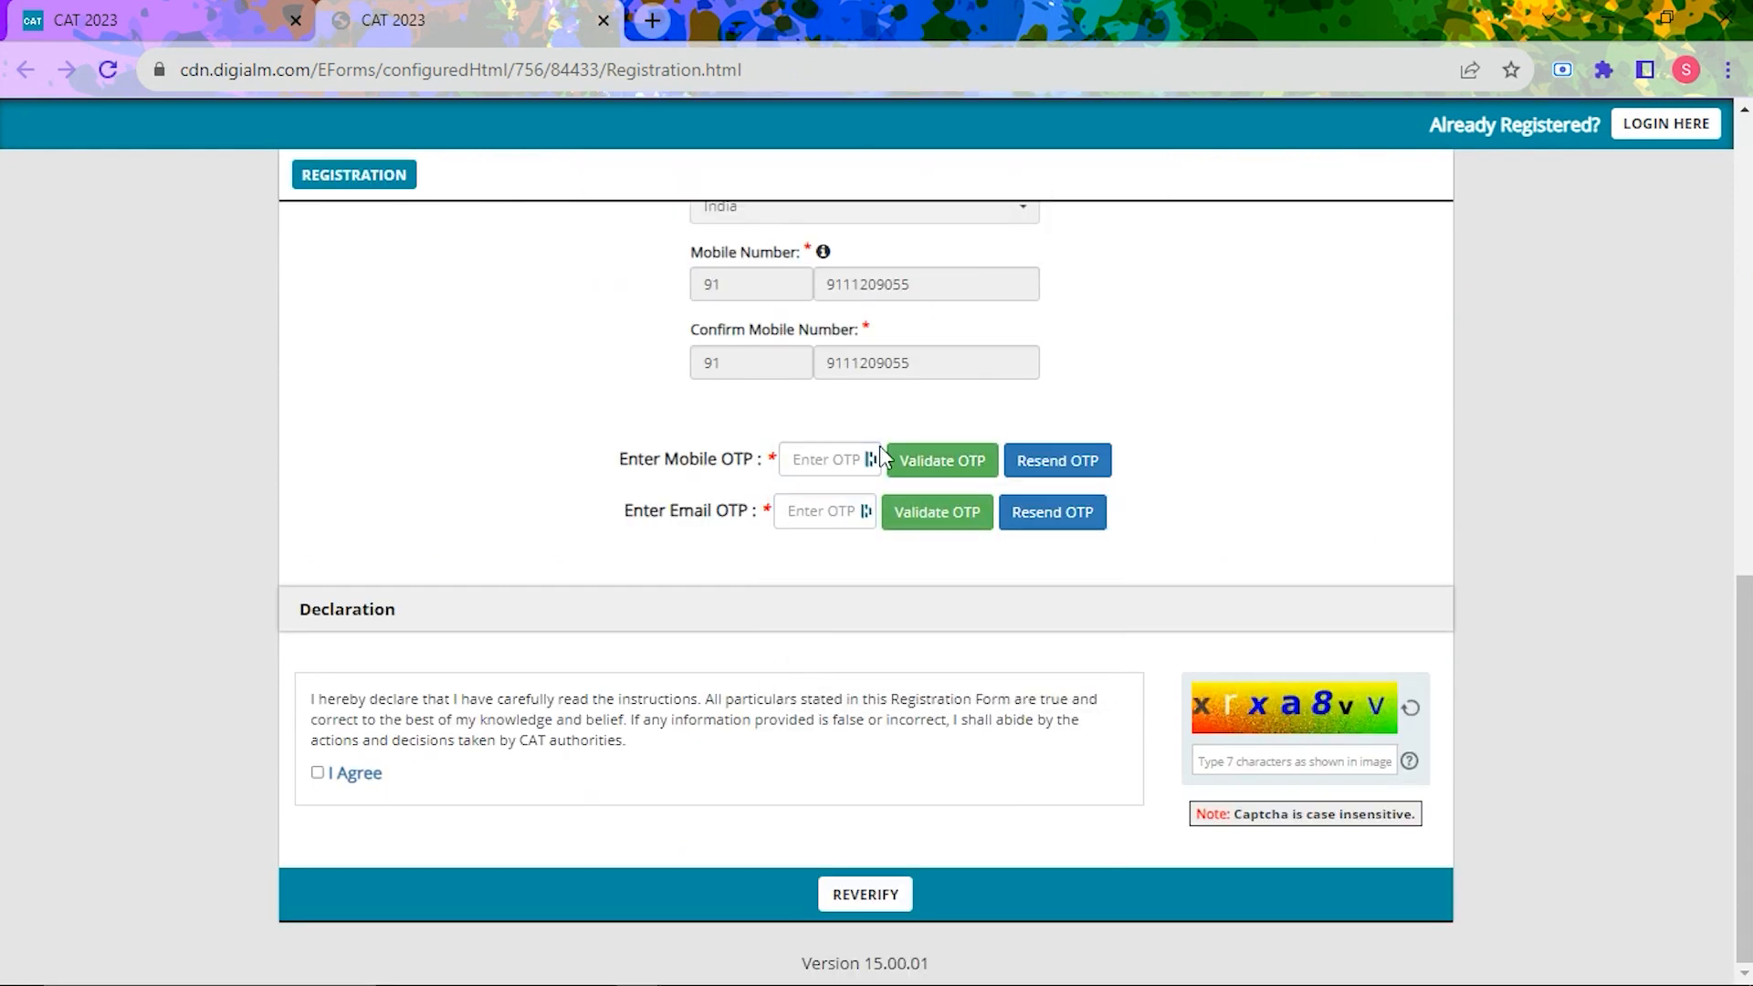
click(832, 457)
click(804, 512)
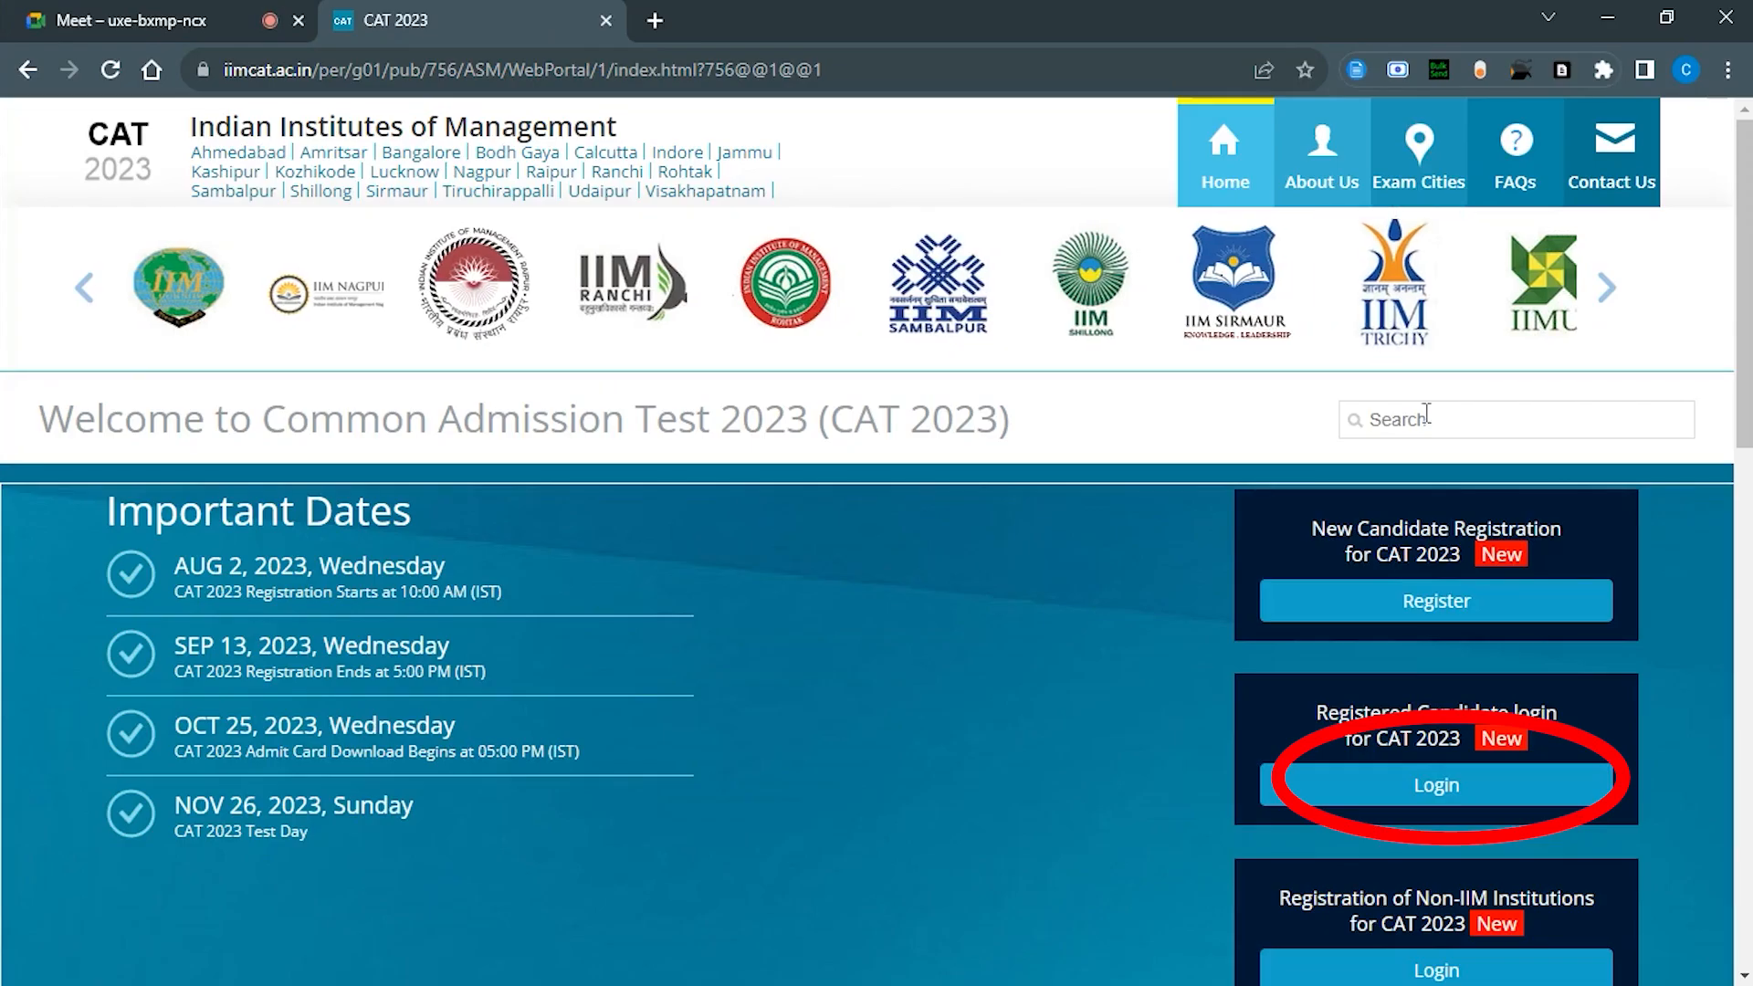
Step: Sign in through Registered Candidate login, entering the displayed captcha characters
scroll(1397, 562, down, 1)
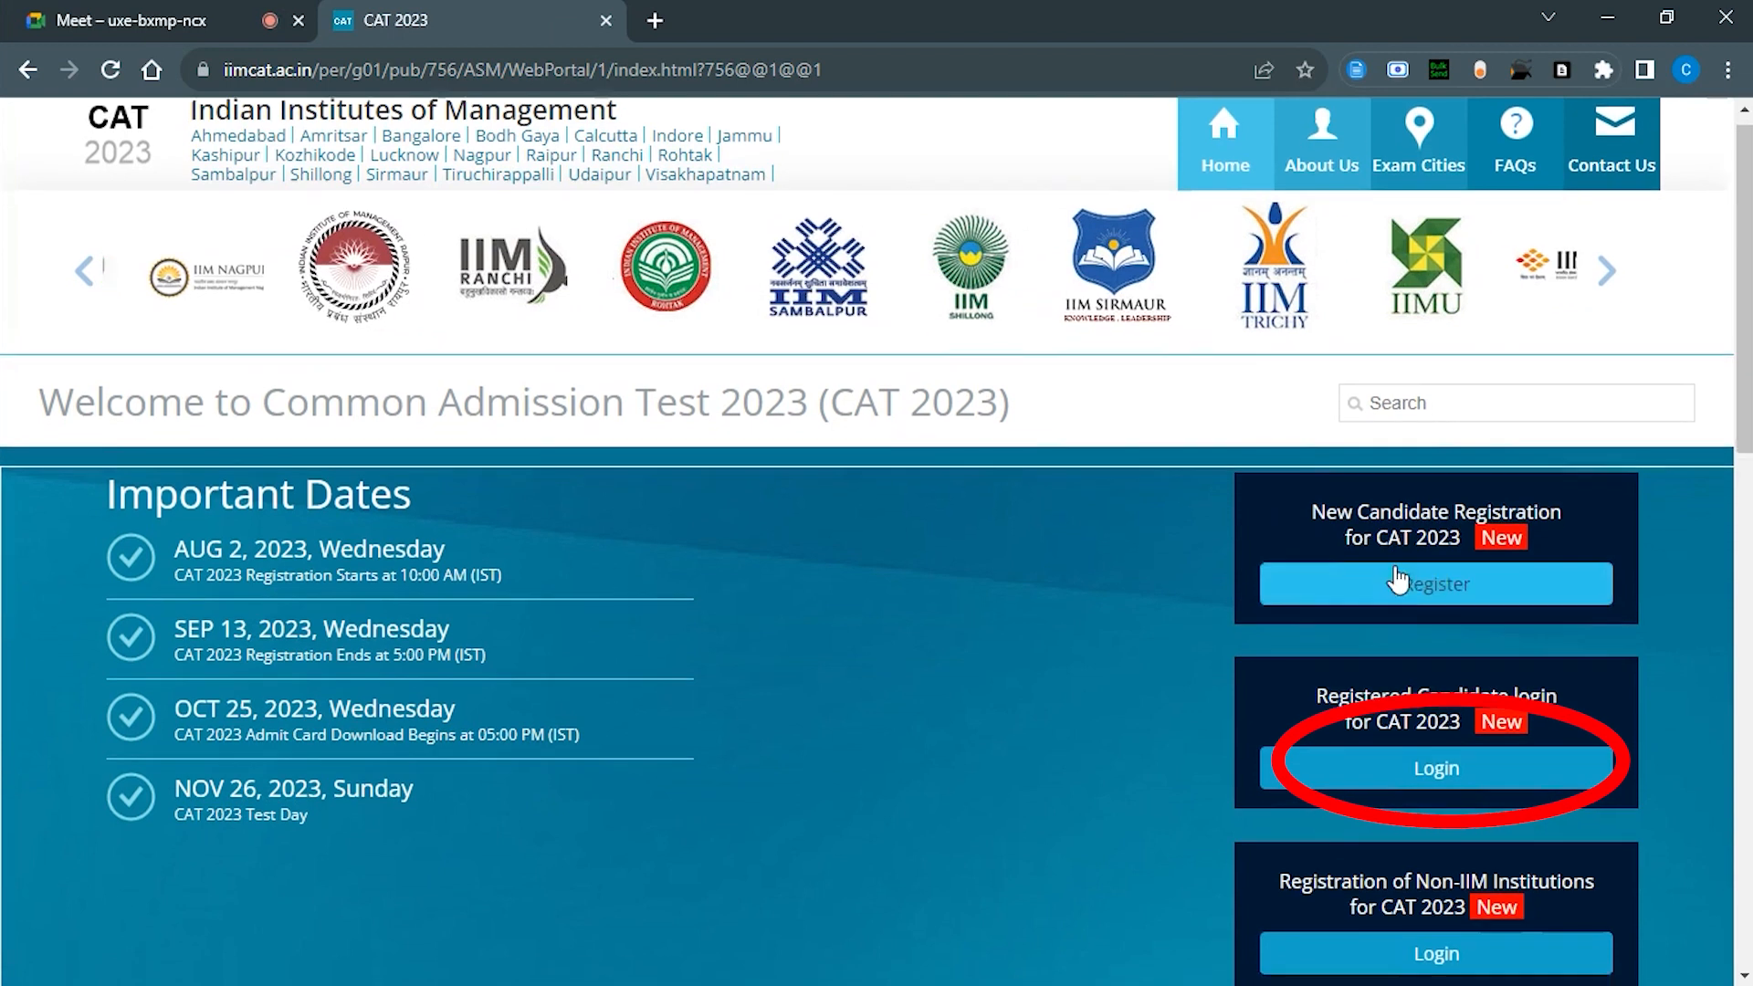
scroll(1394, 566, down, 1)
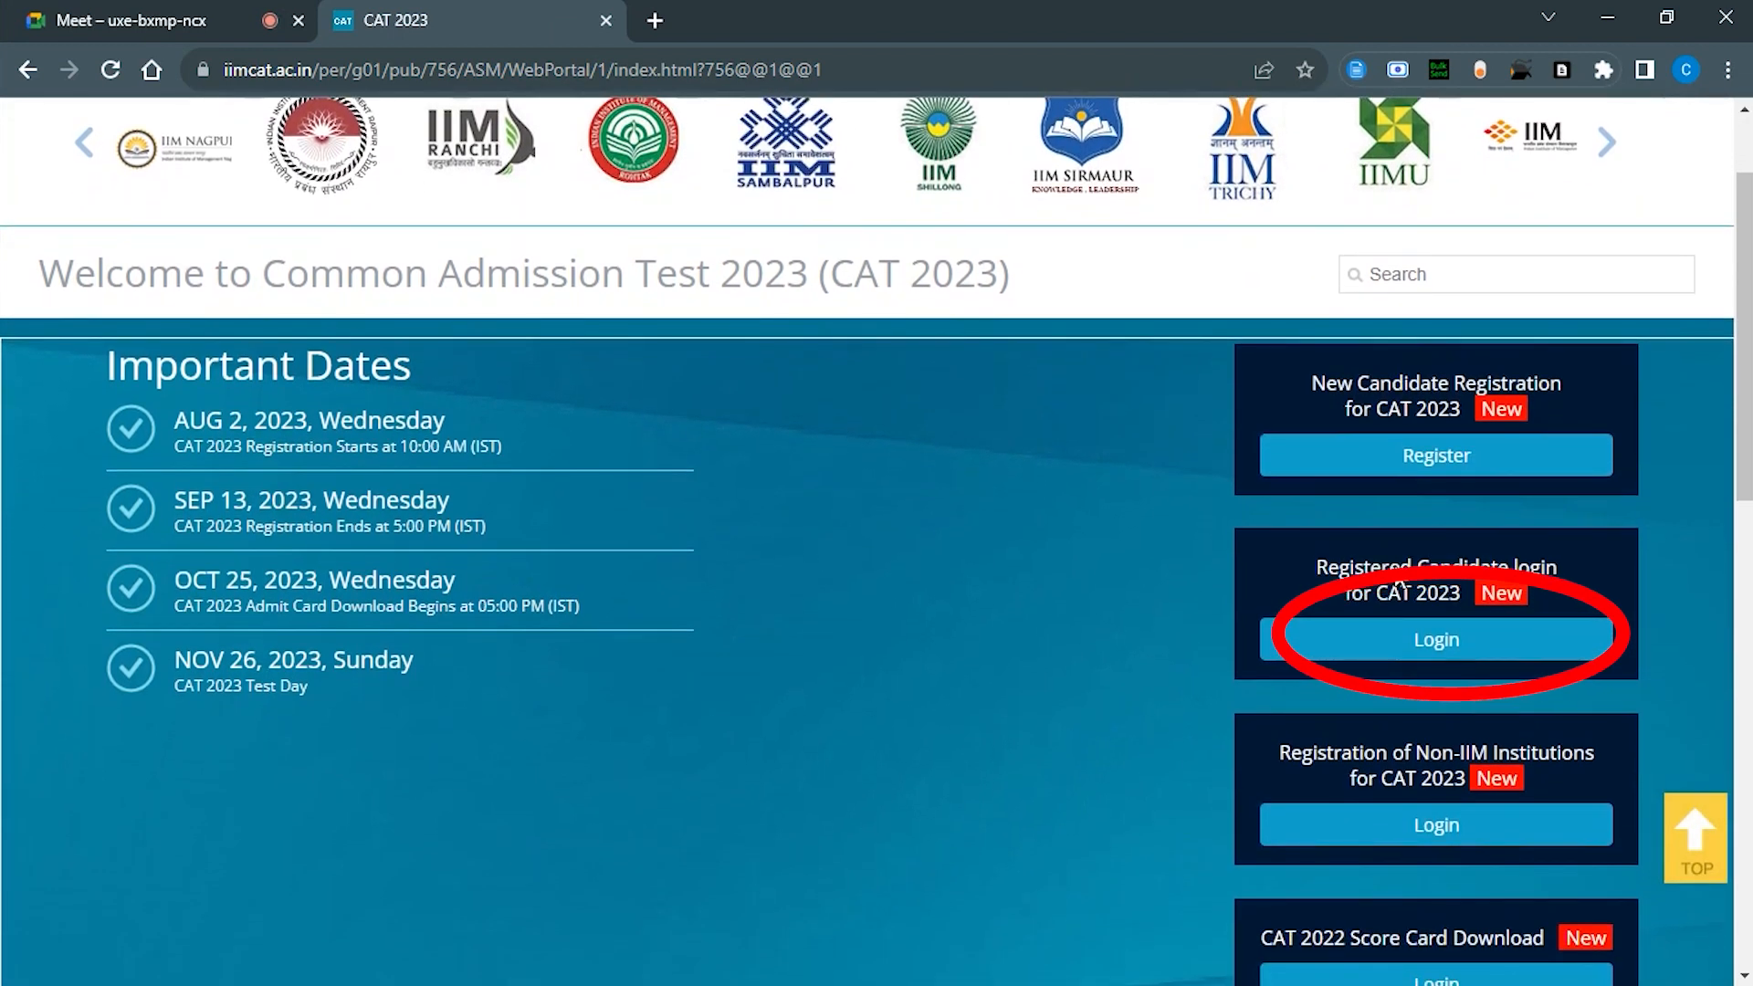
click(1428, 639)
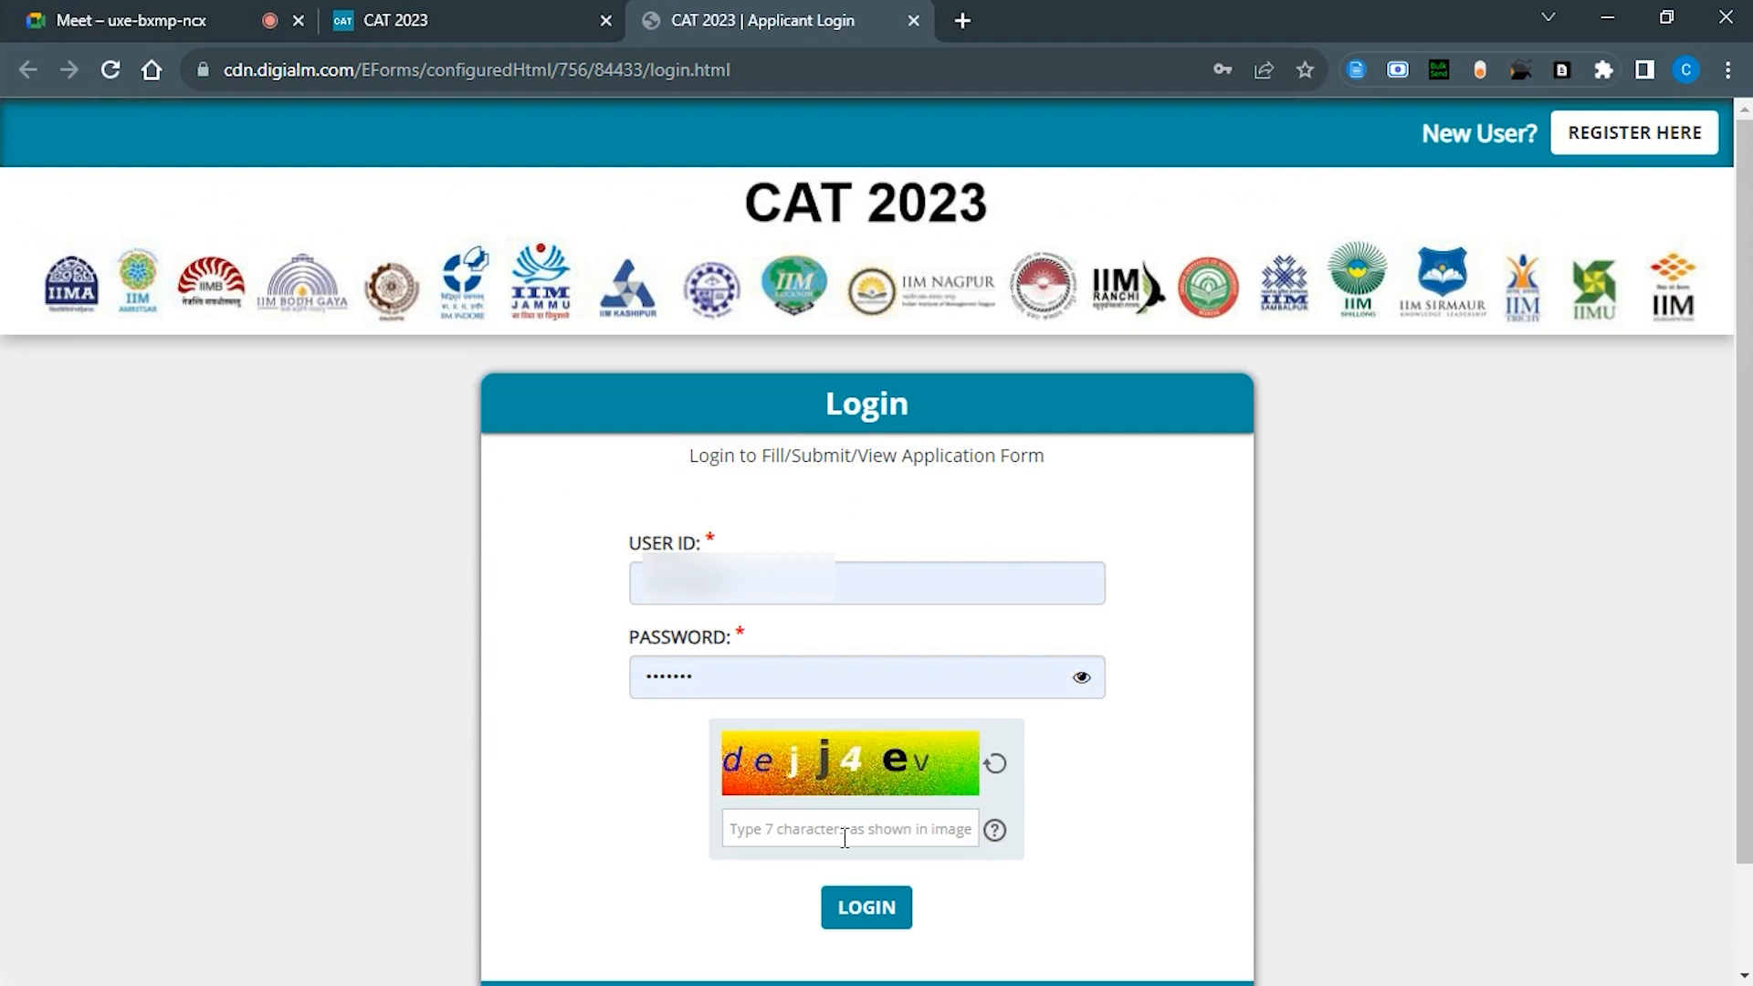
click(845, 838)
text(deji4ev)
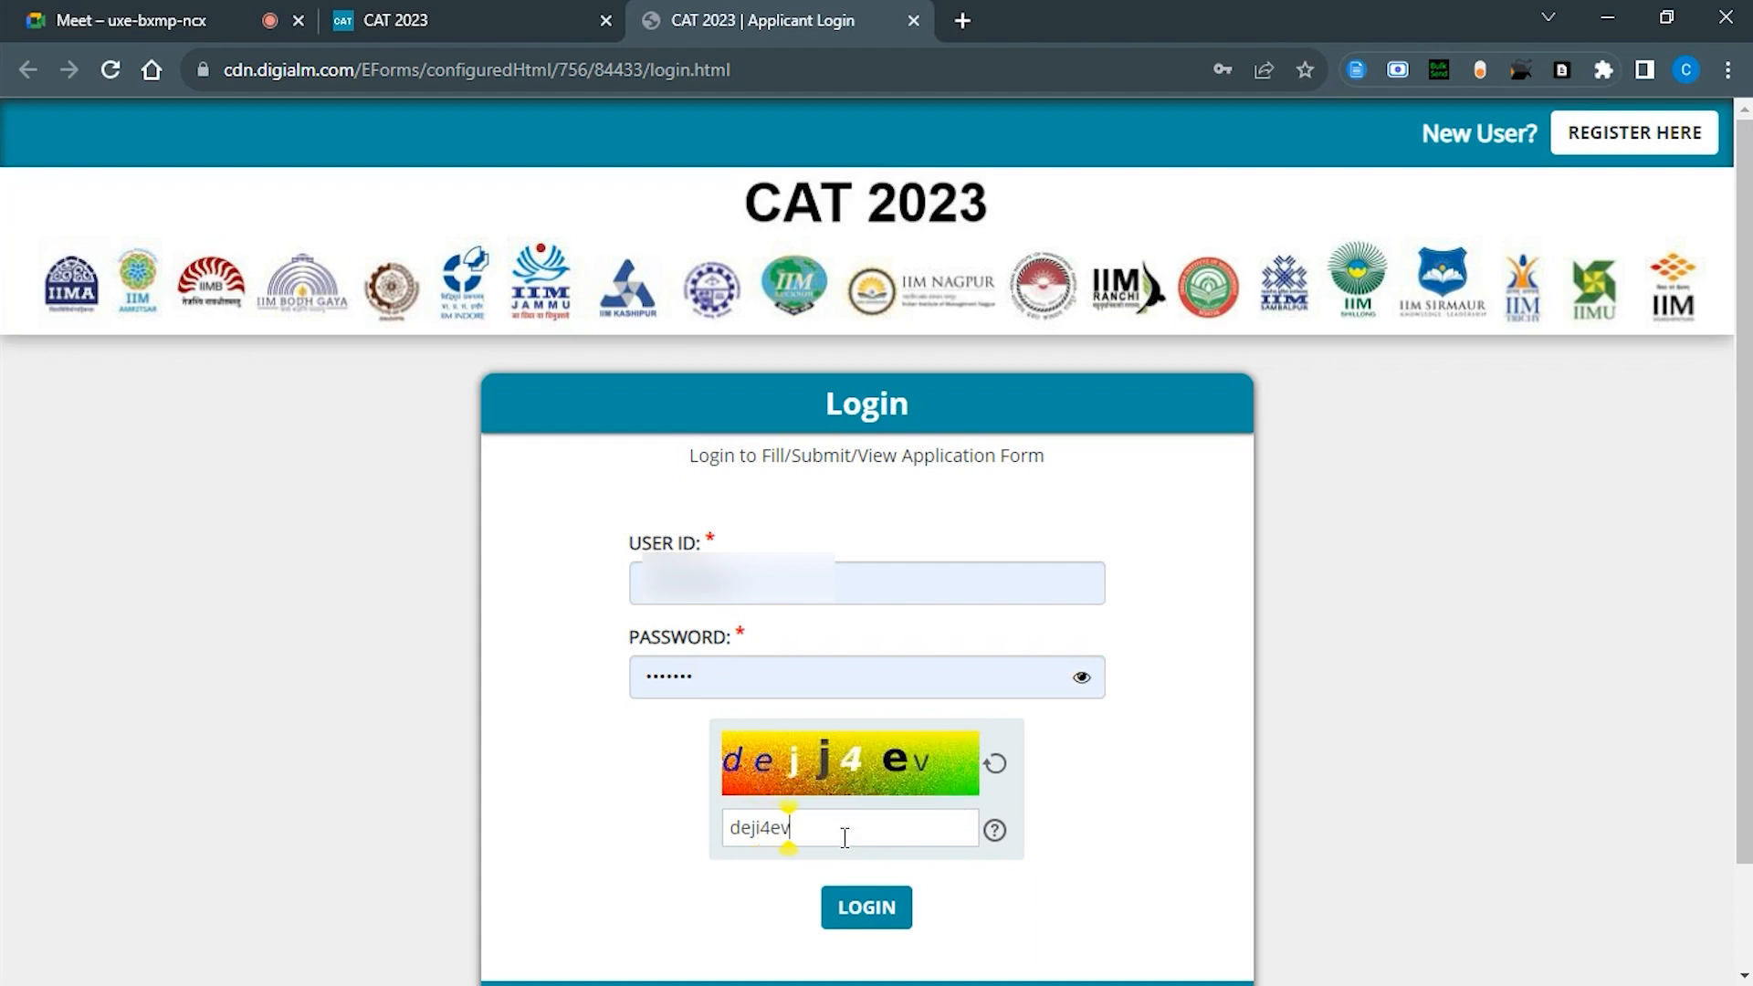
click(867, 910)
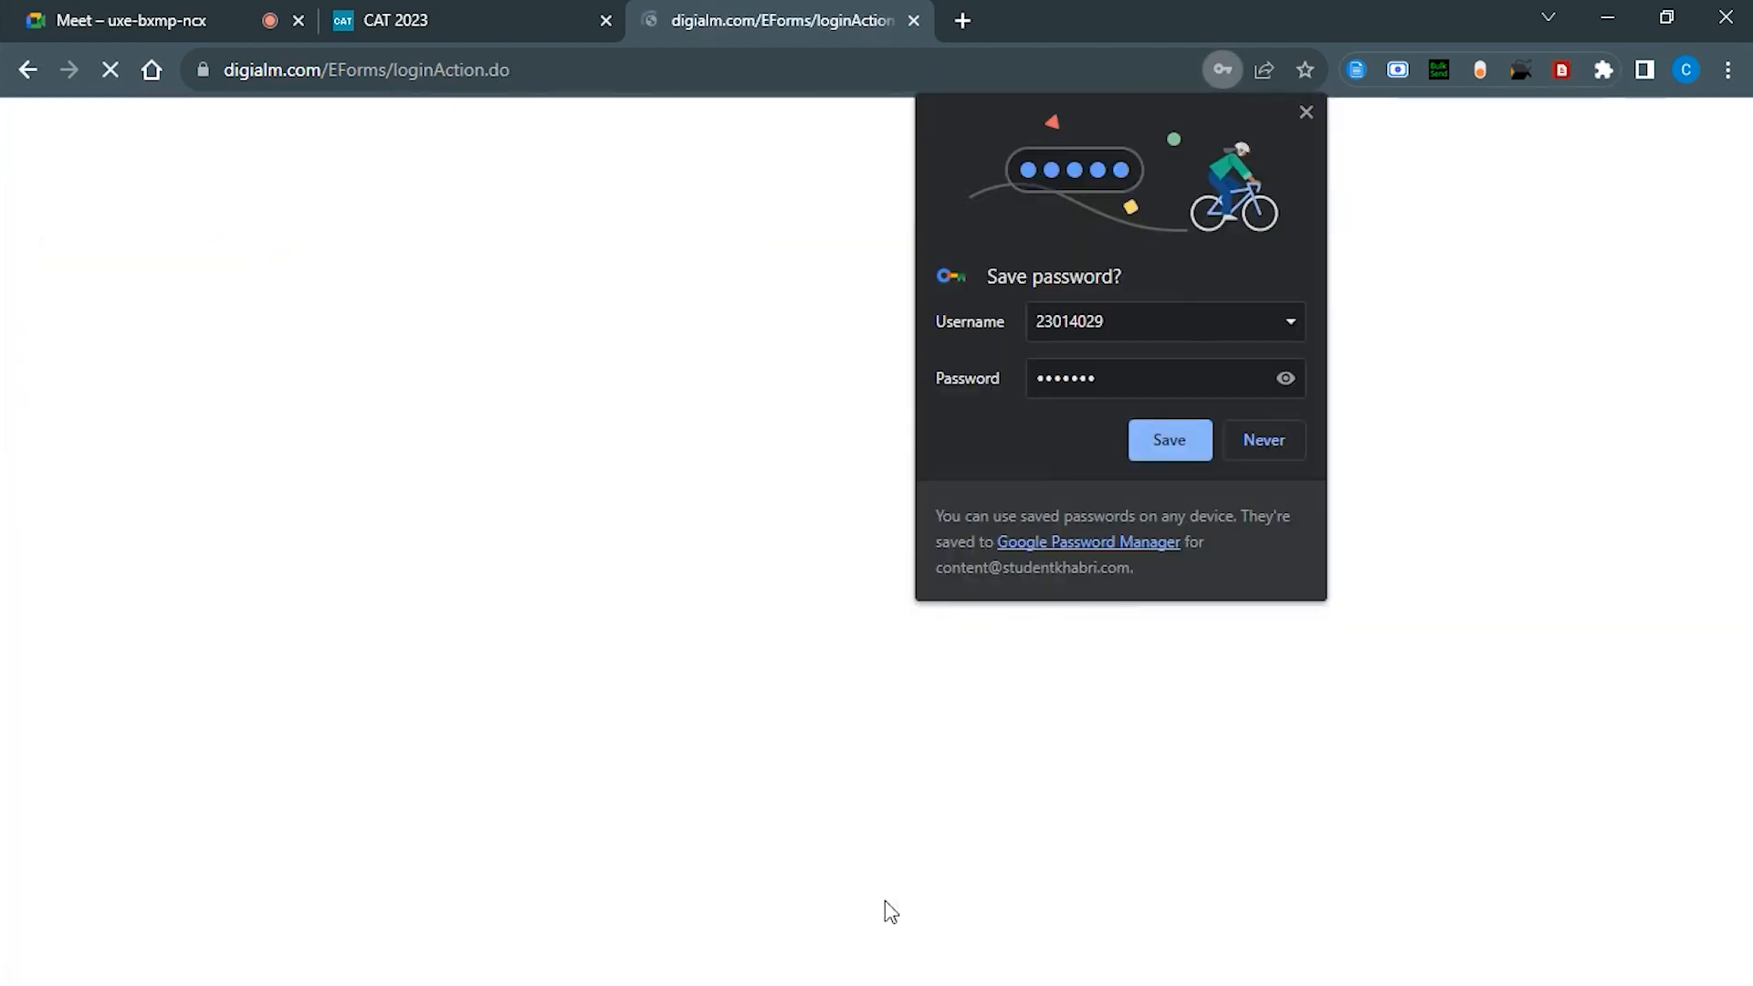
Step: Save the login credentials in Chrome and go to the CAT 2023 application form
click(1154, 437)
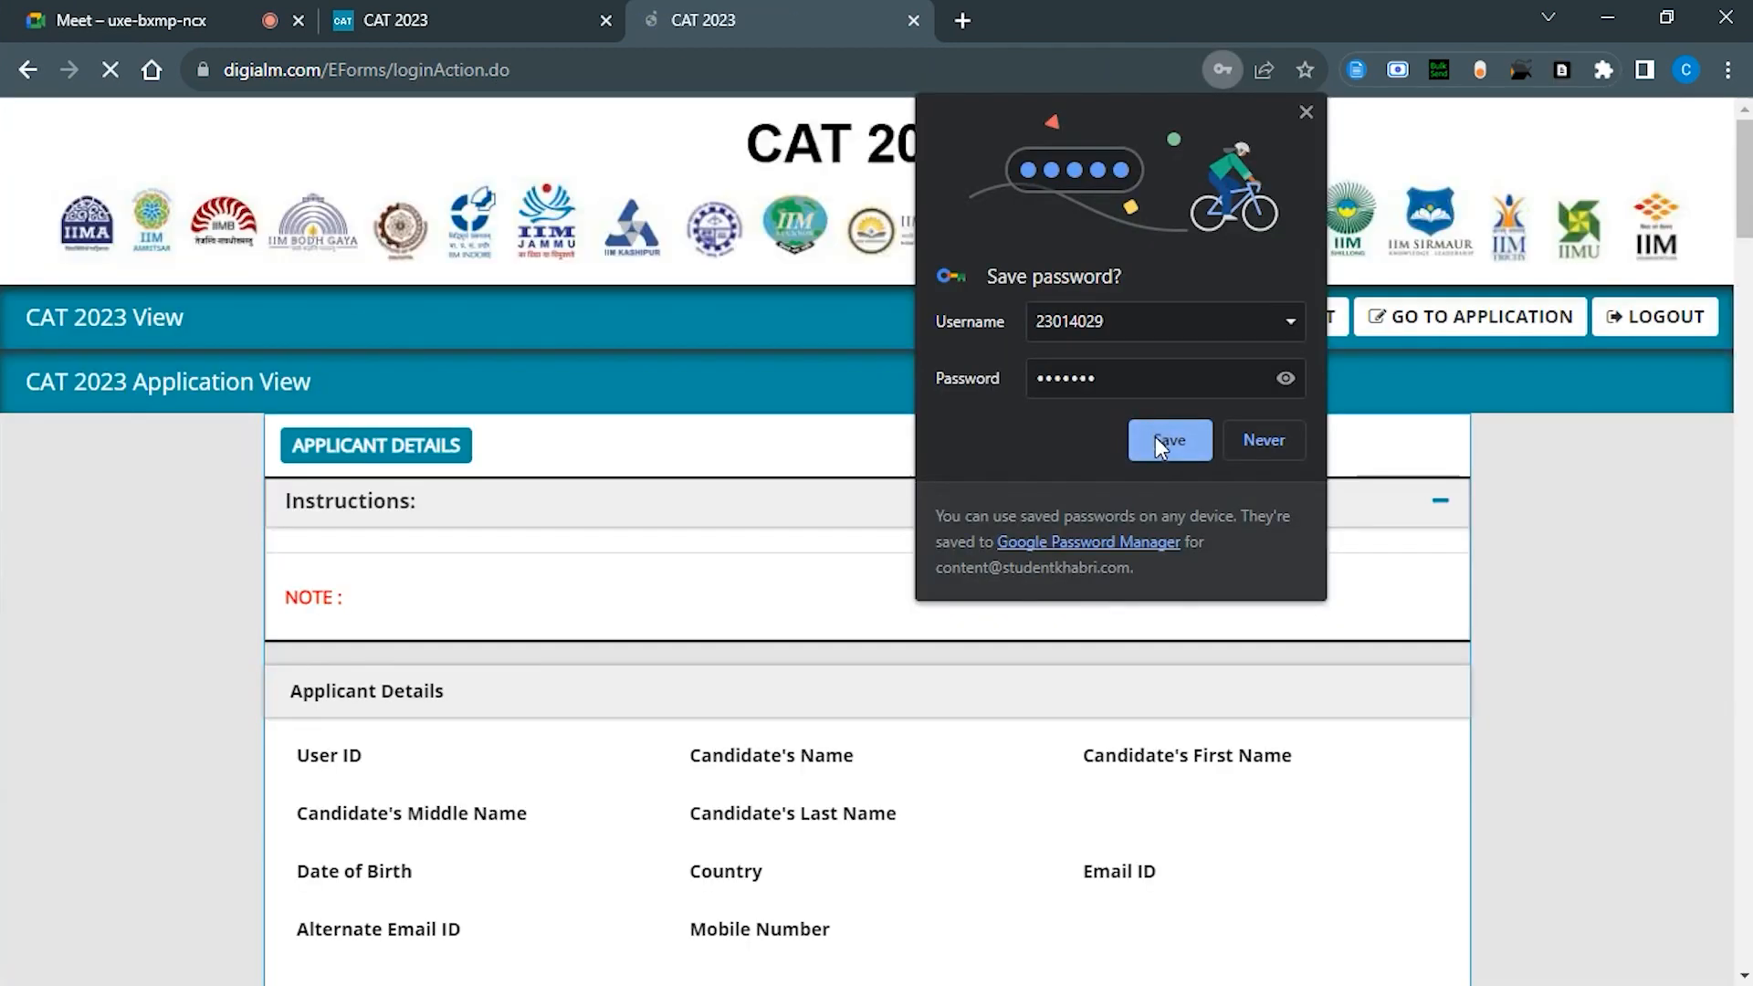
scroll(536, 692, down, 10)
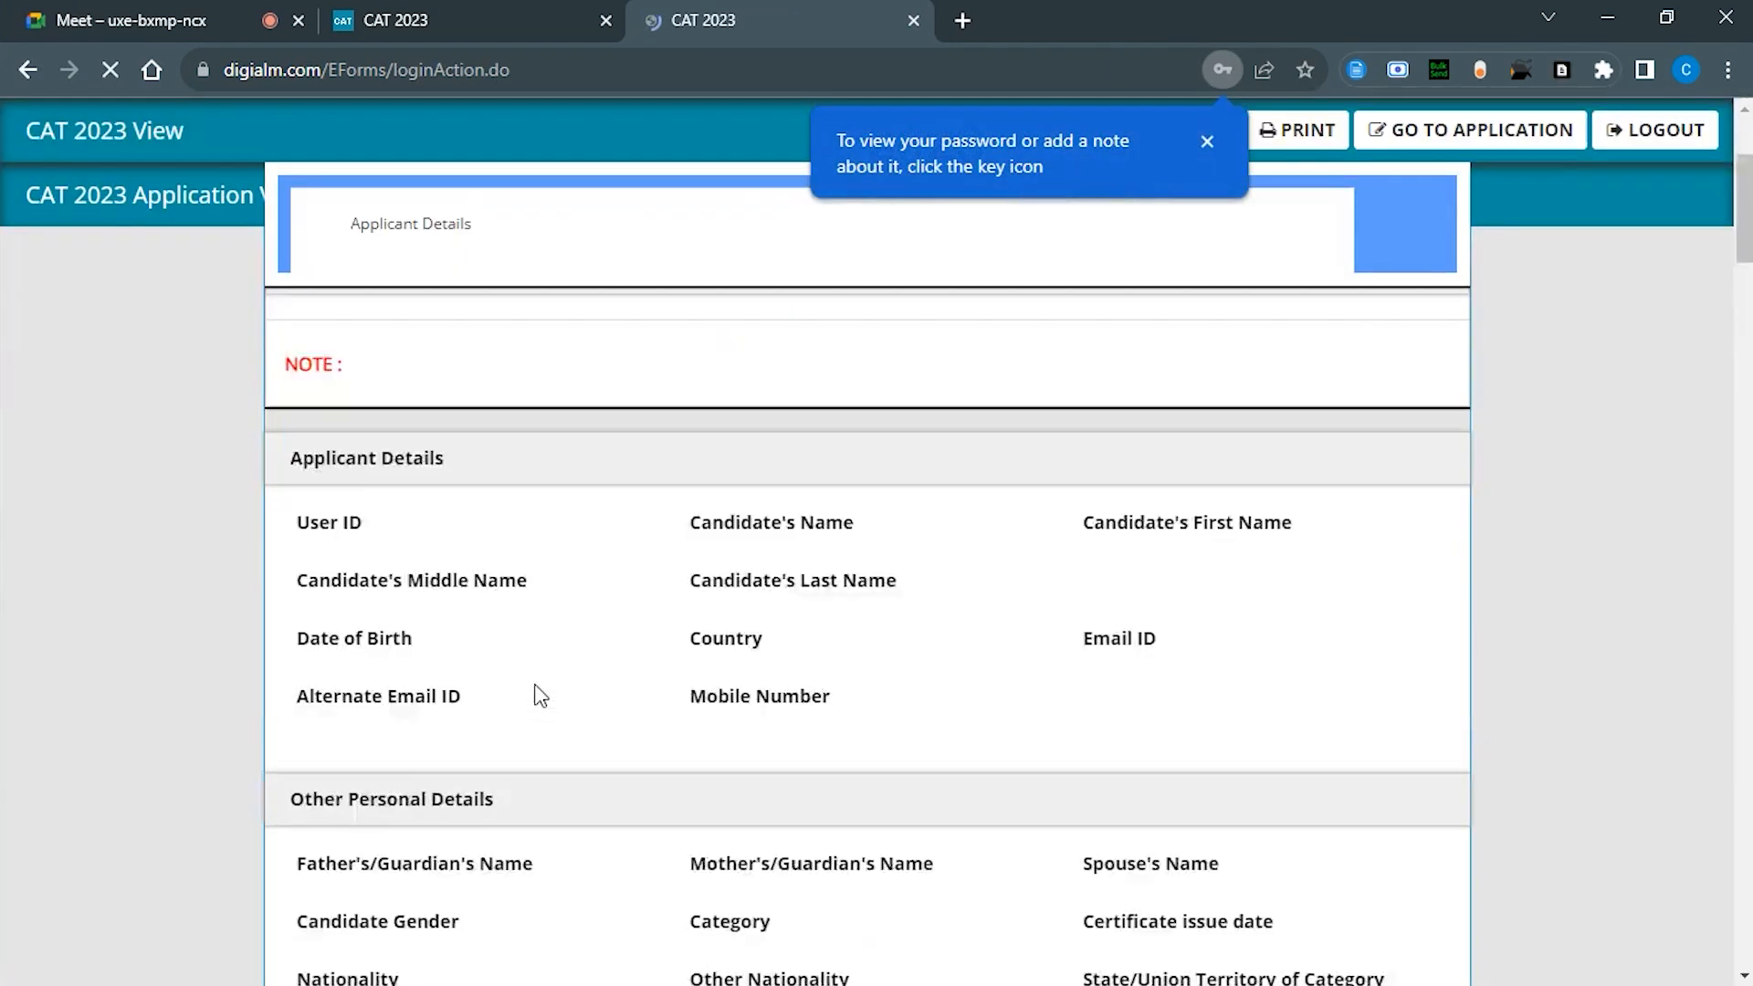
scroll(540, 694, down, 5)
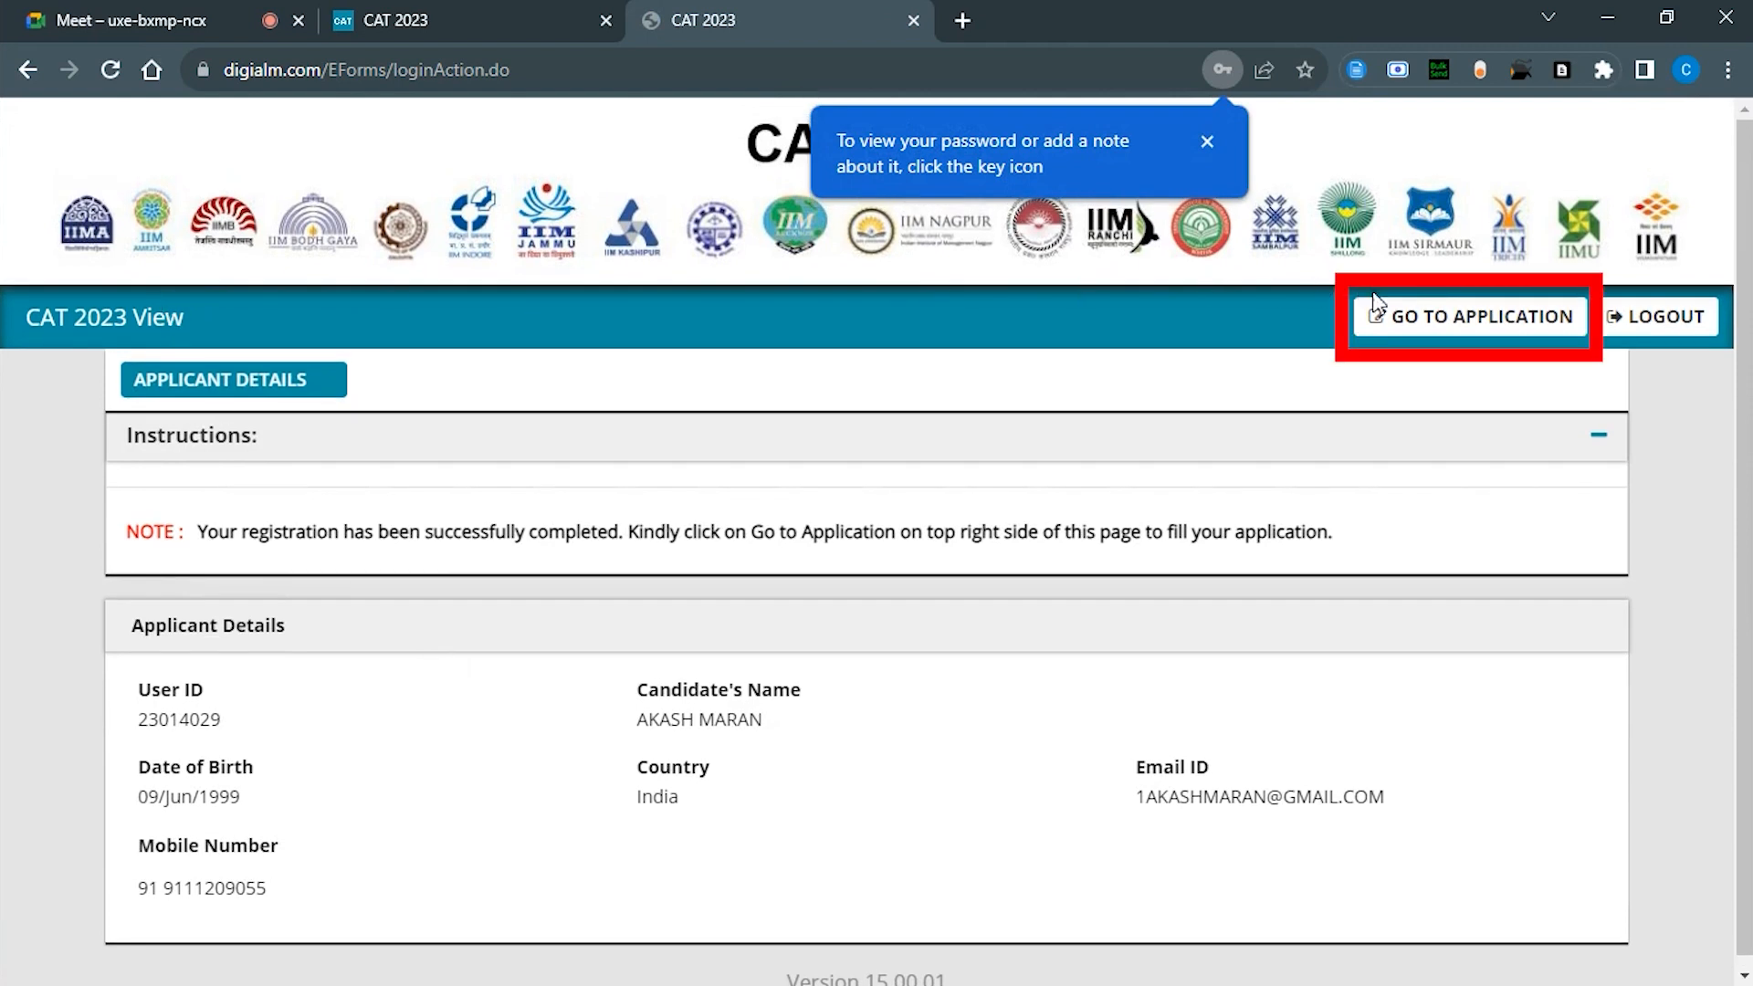
click(1424, 315)
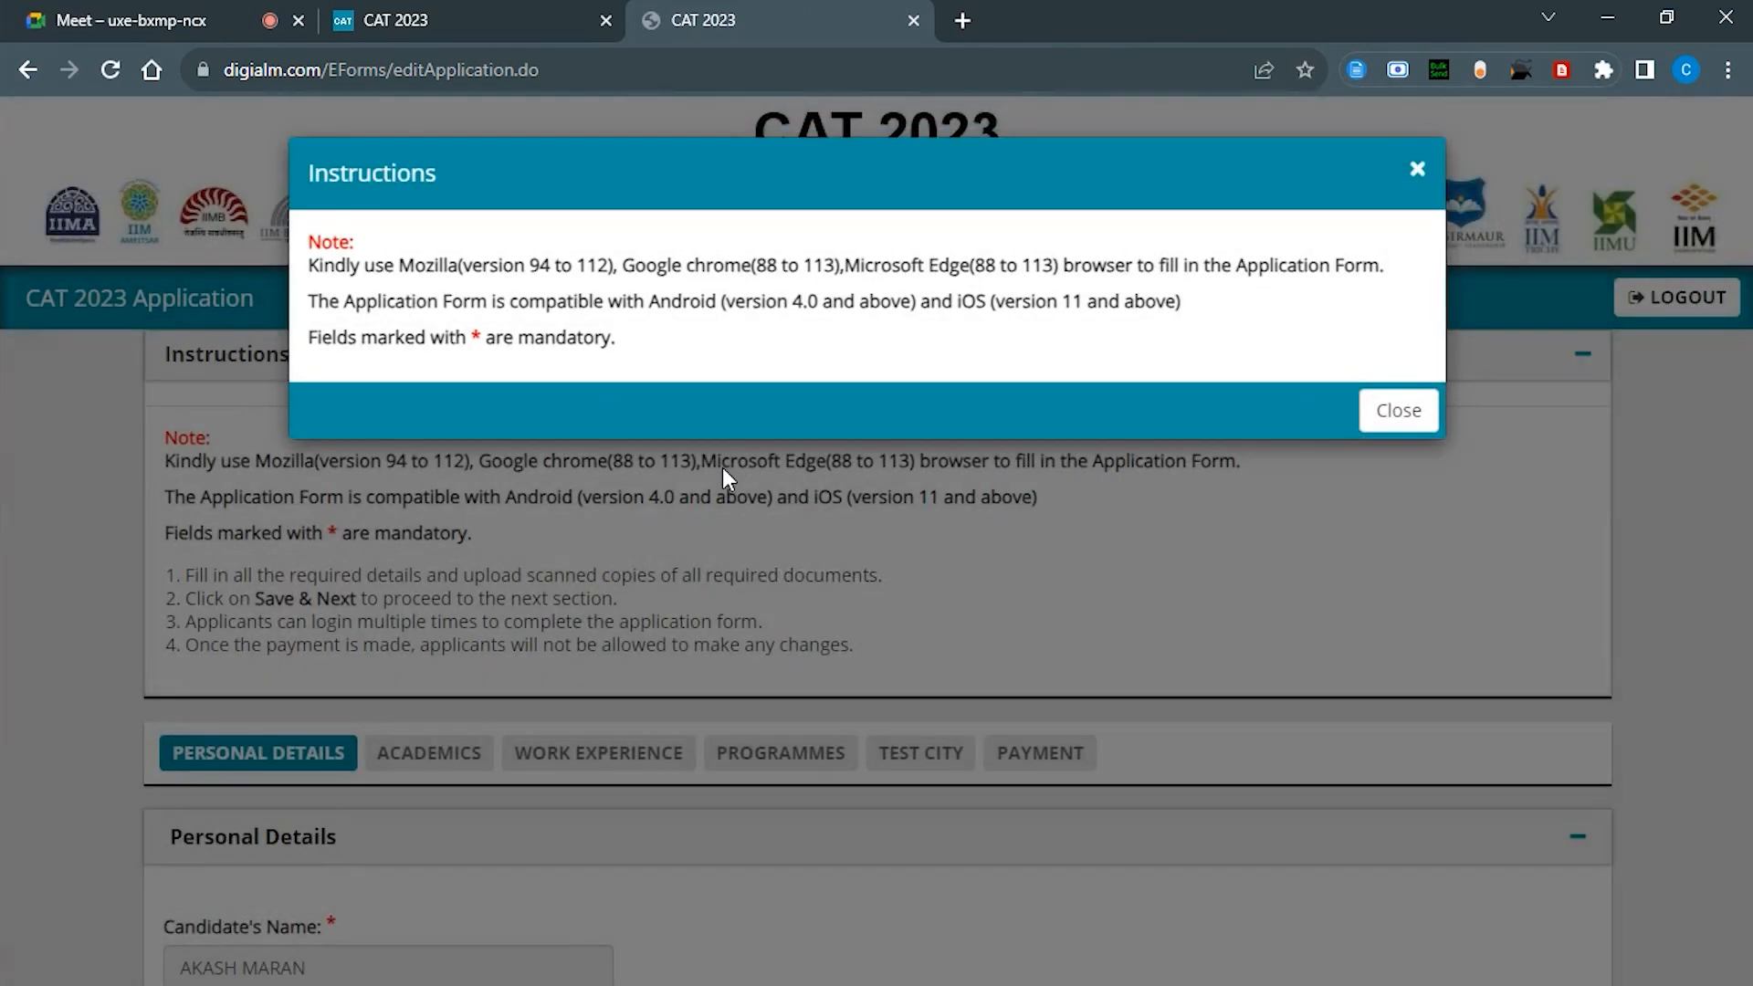
Step: Dismiss the instructions notice and enter the candidate's first and last names
click(721, 467)
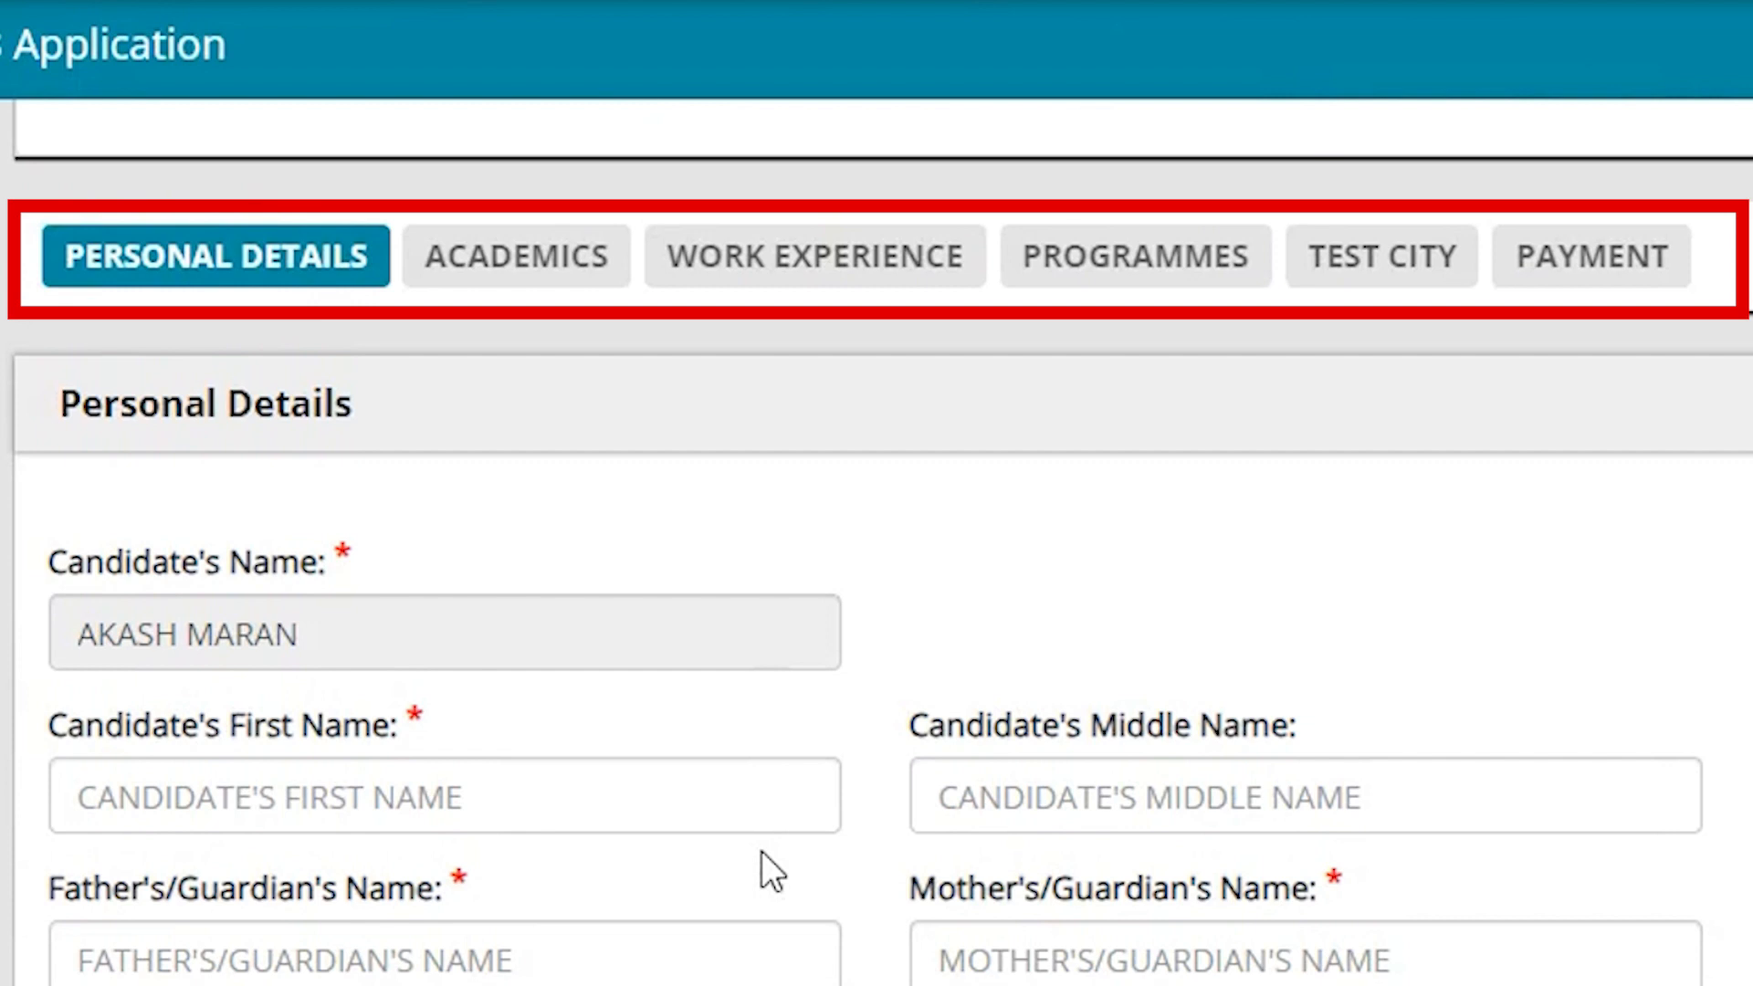
click(613, 799)
text(A)
key(BackSpace)
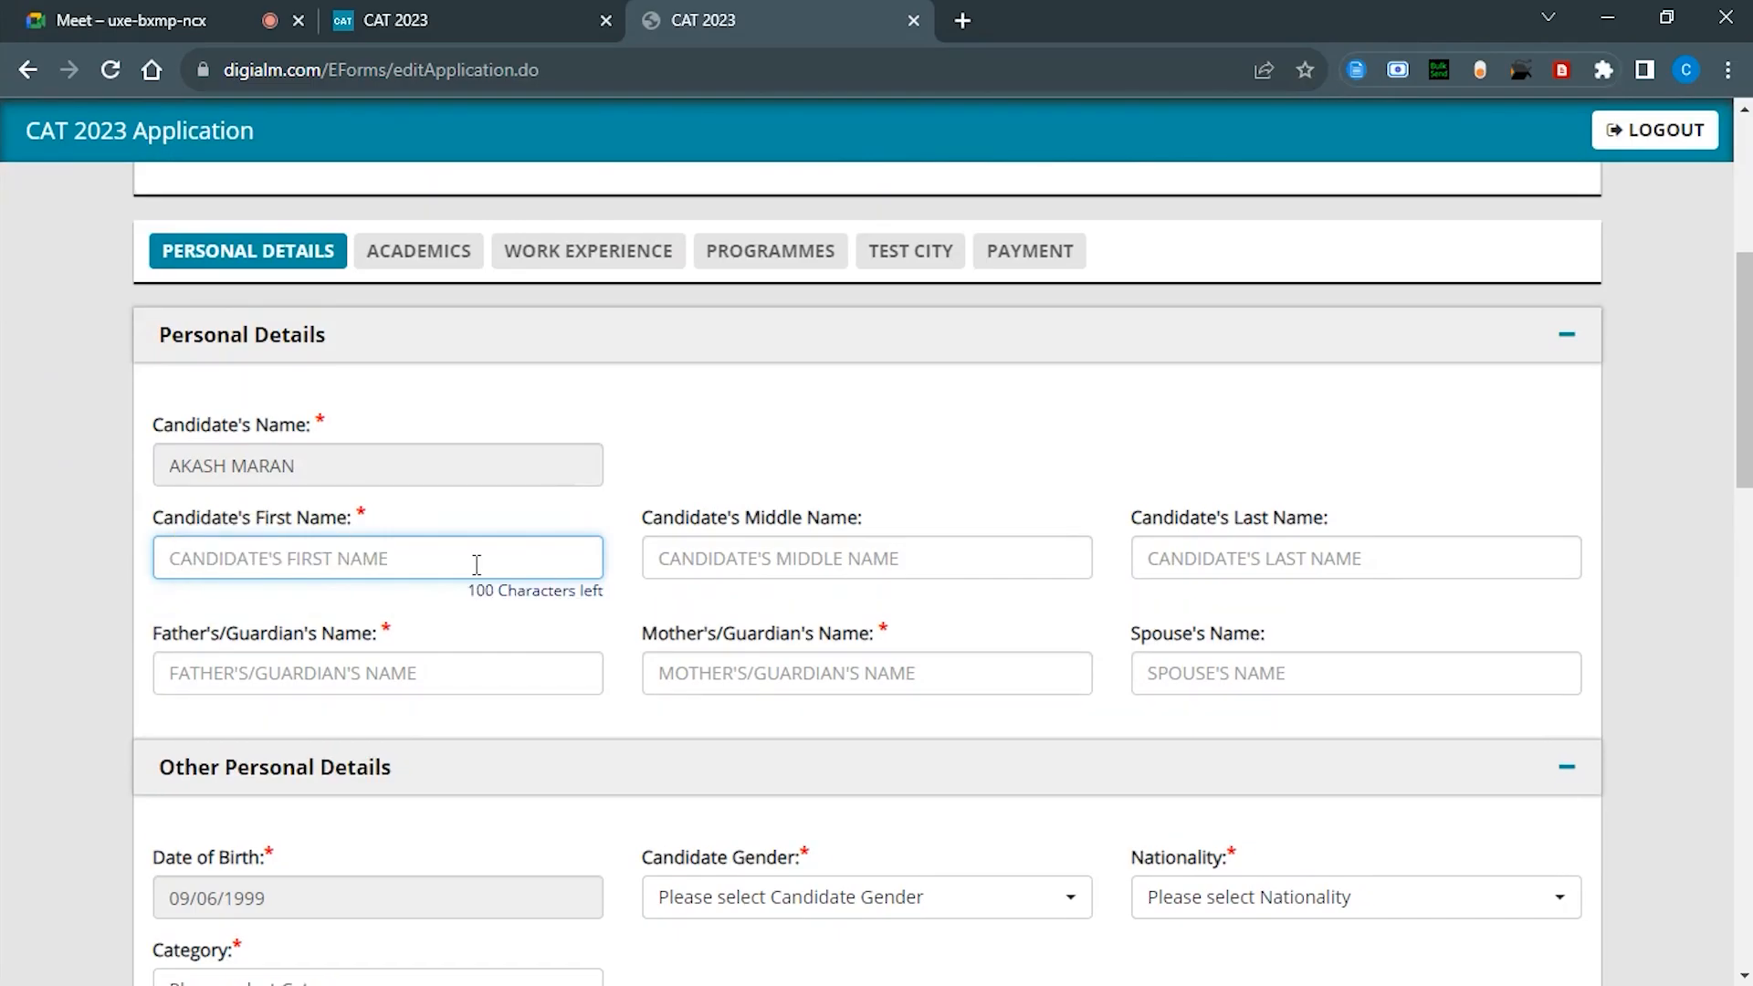
key(Tab)
key(Tab)
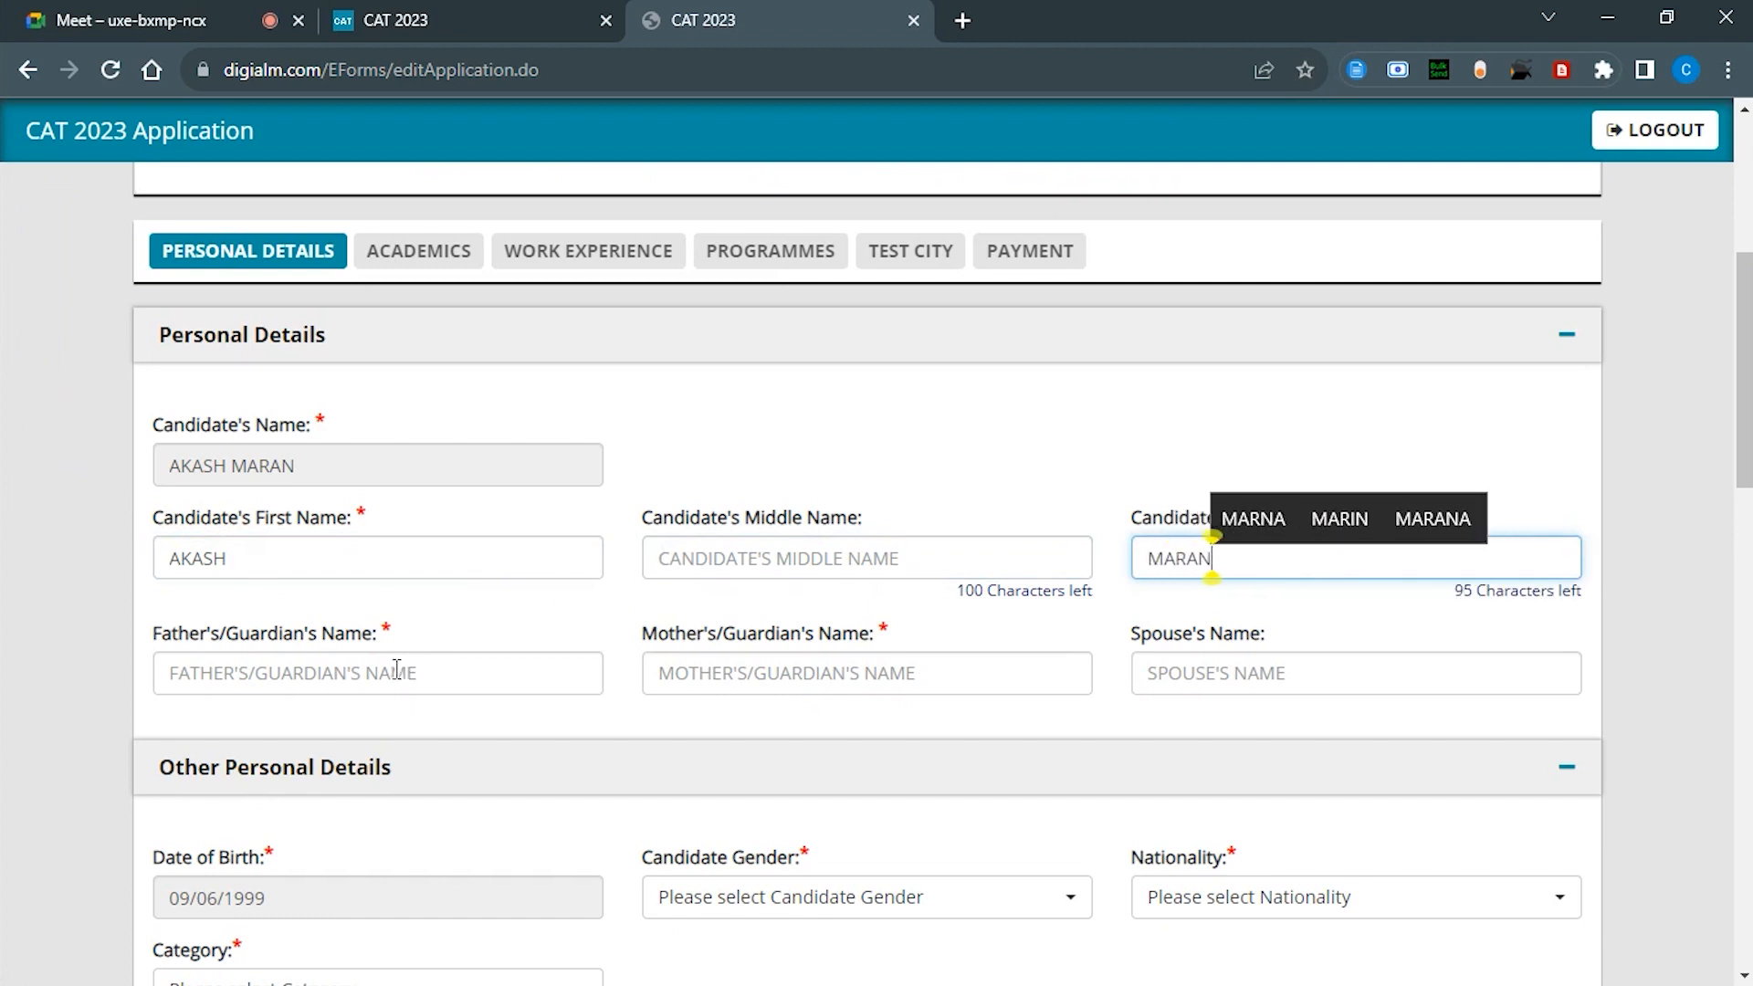
Step: Enter the father's/guardian's and mother's/guardian's names
key(Tab)
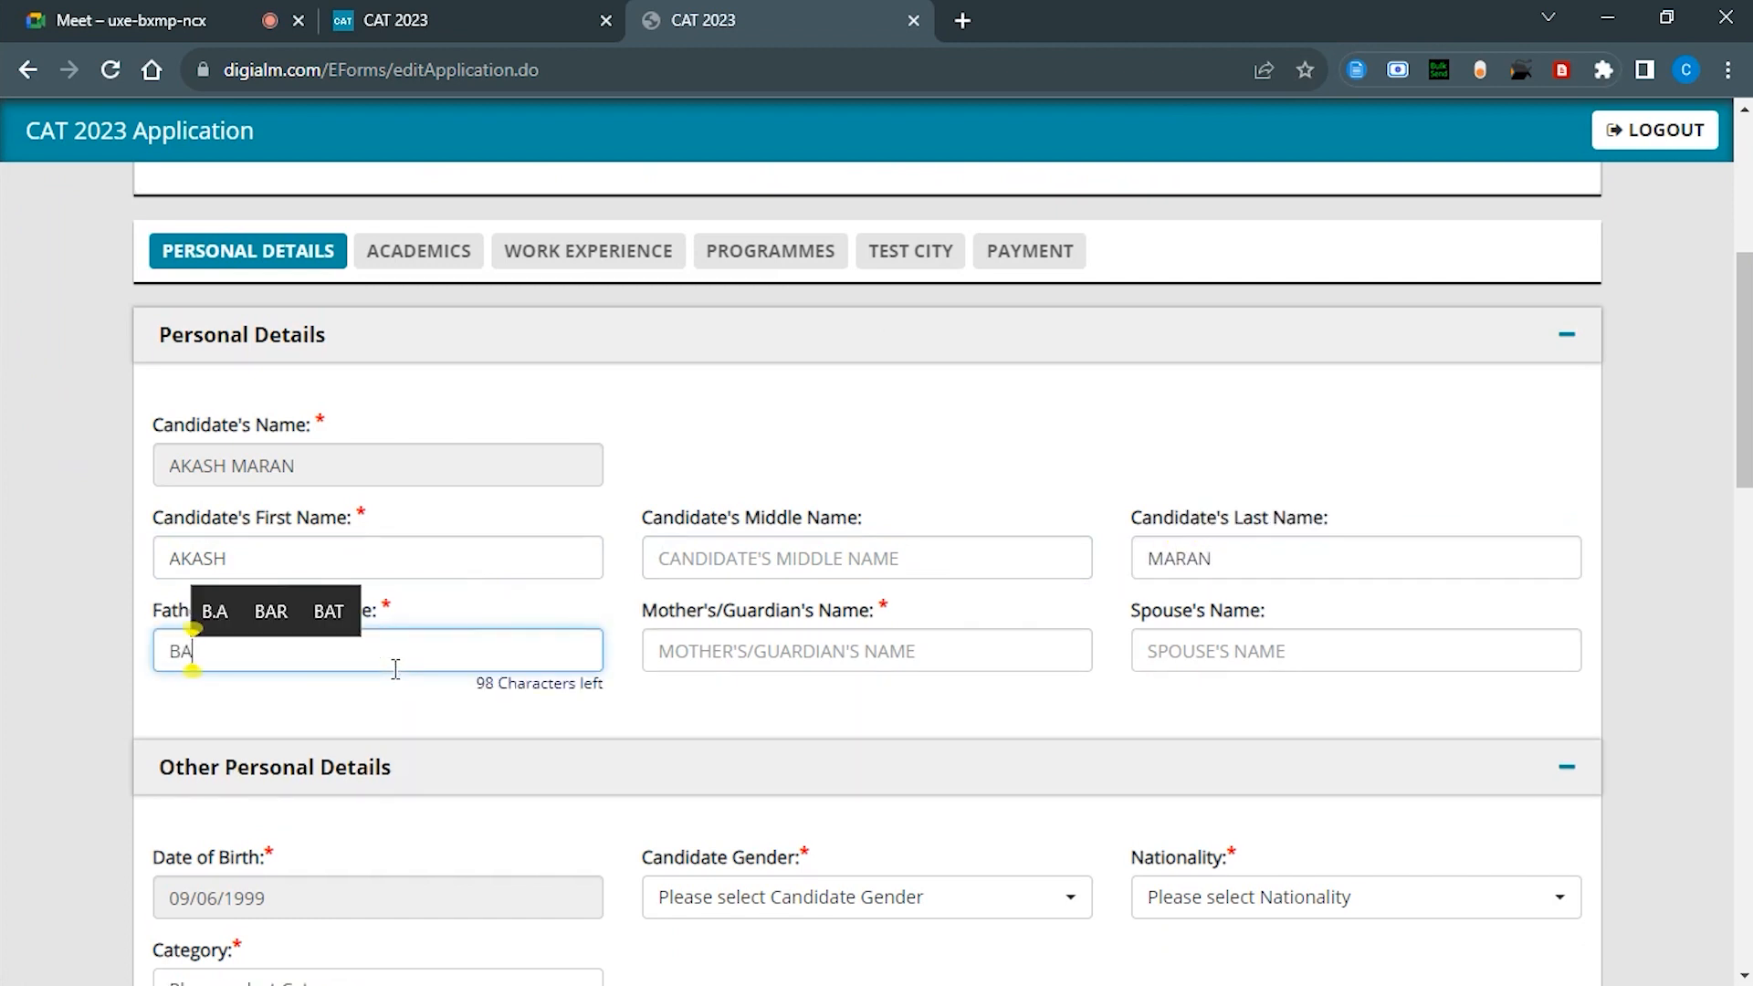
click(759, 652)
text(SHIRO)
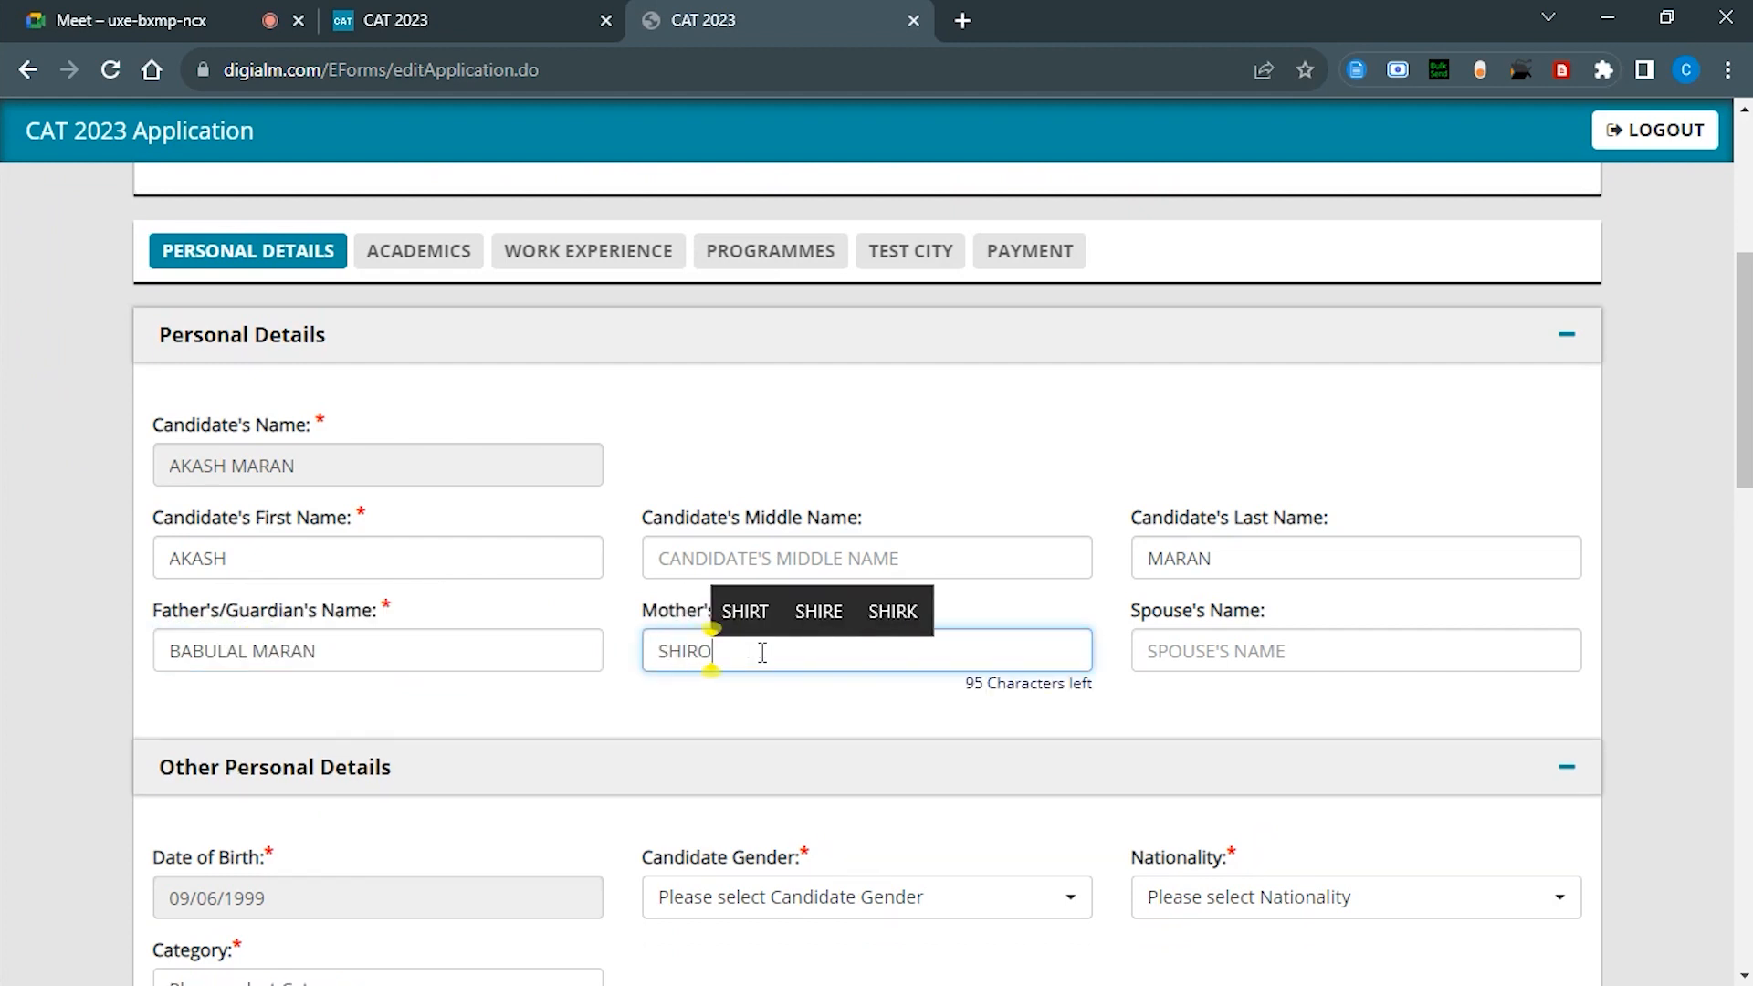
text(MANI)
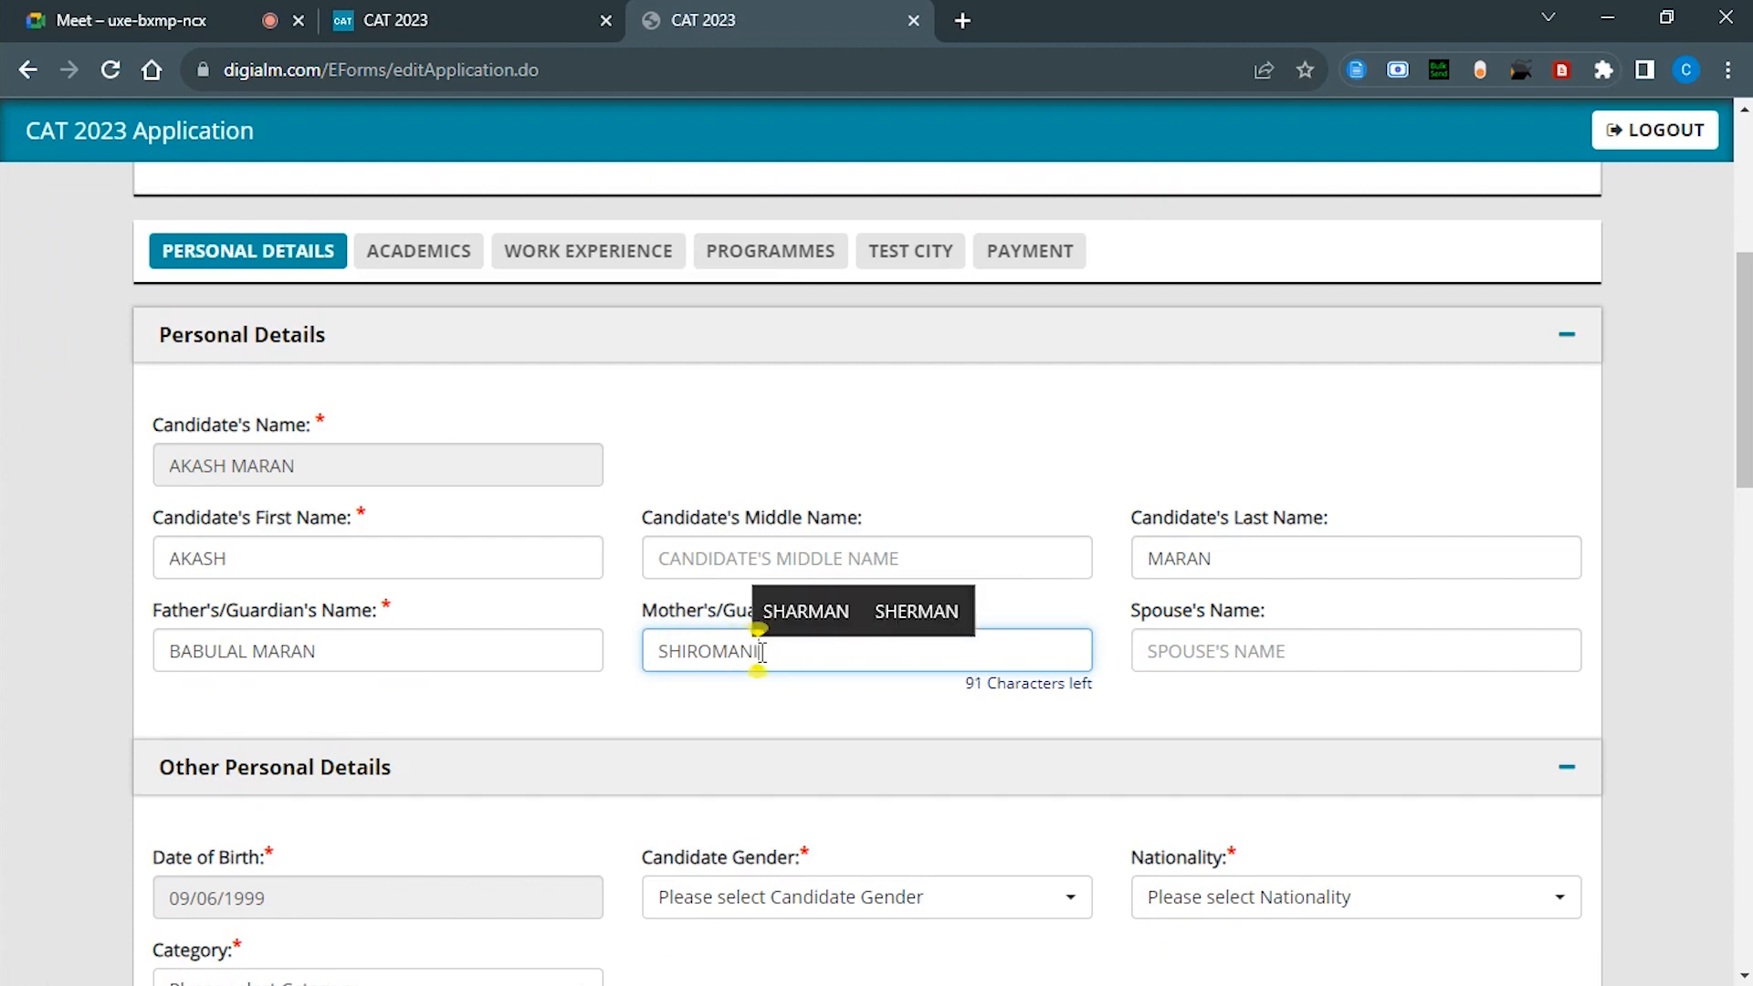
scroll(484, 722, down, 2)
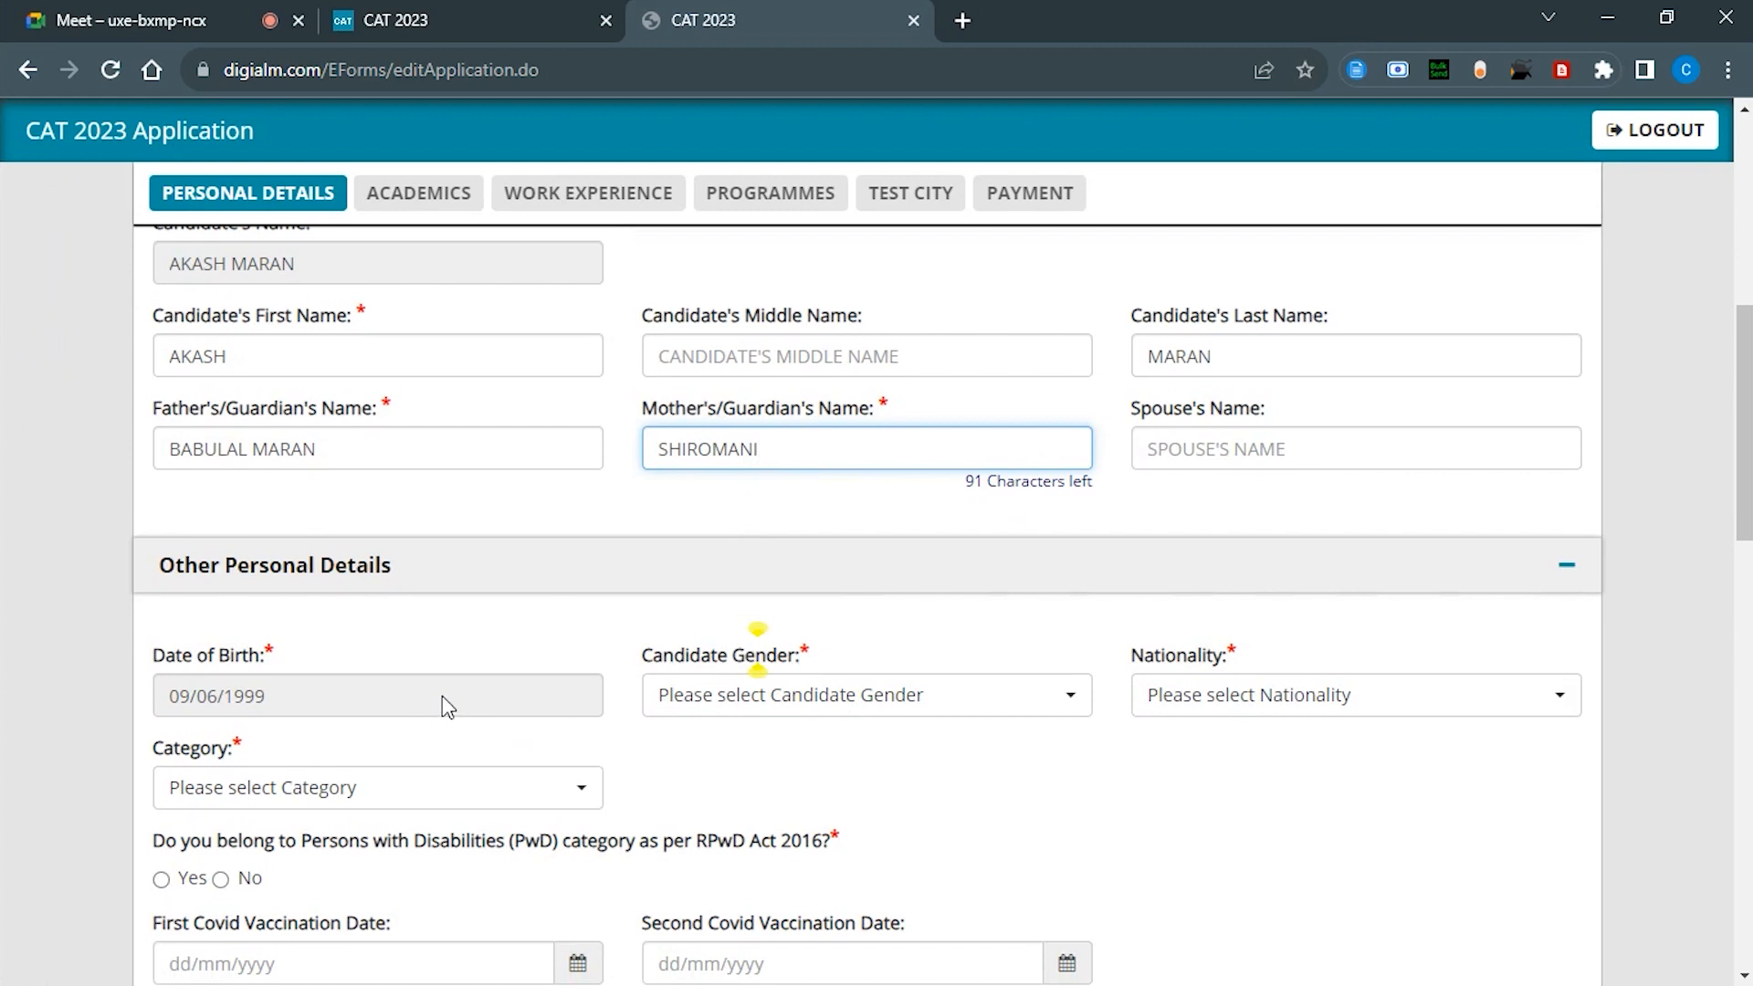
Step: Set gender to Male and nationality to Indian
click(831, 680)
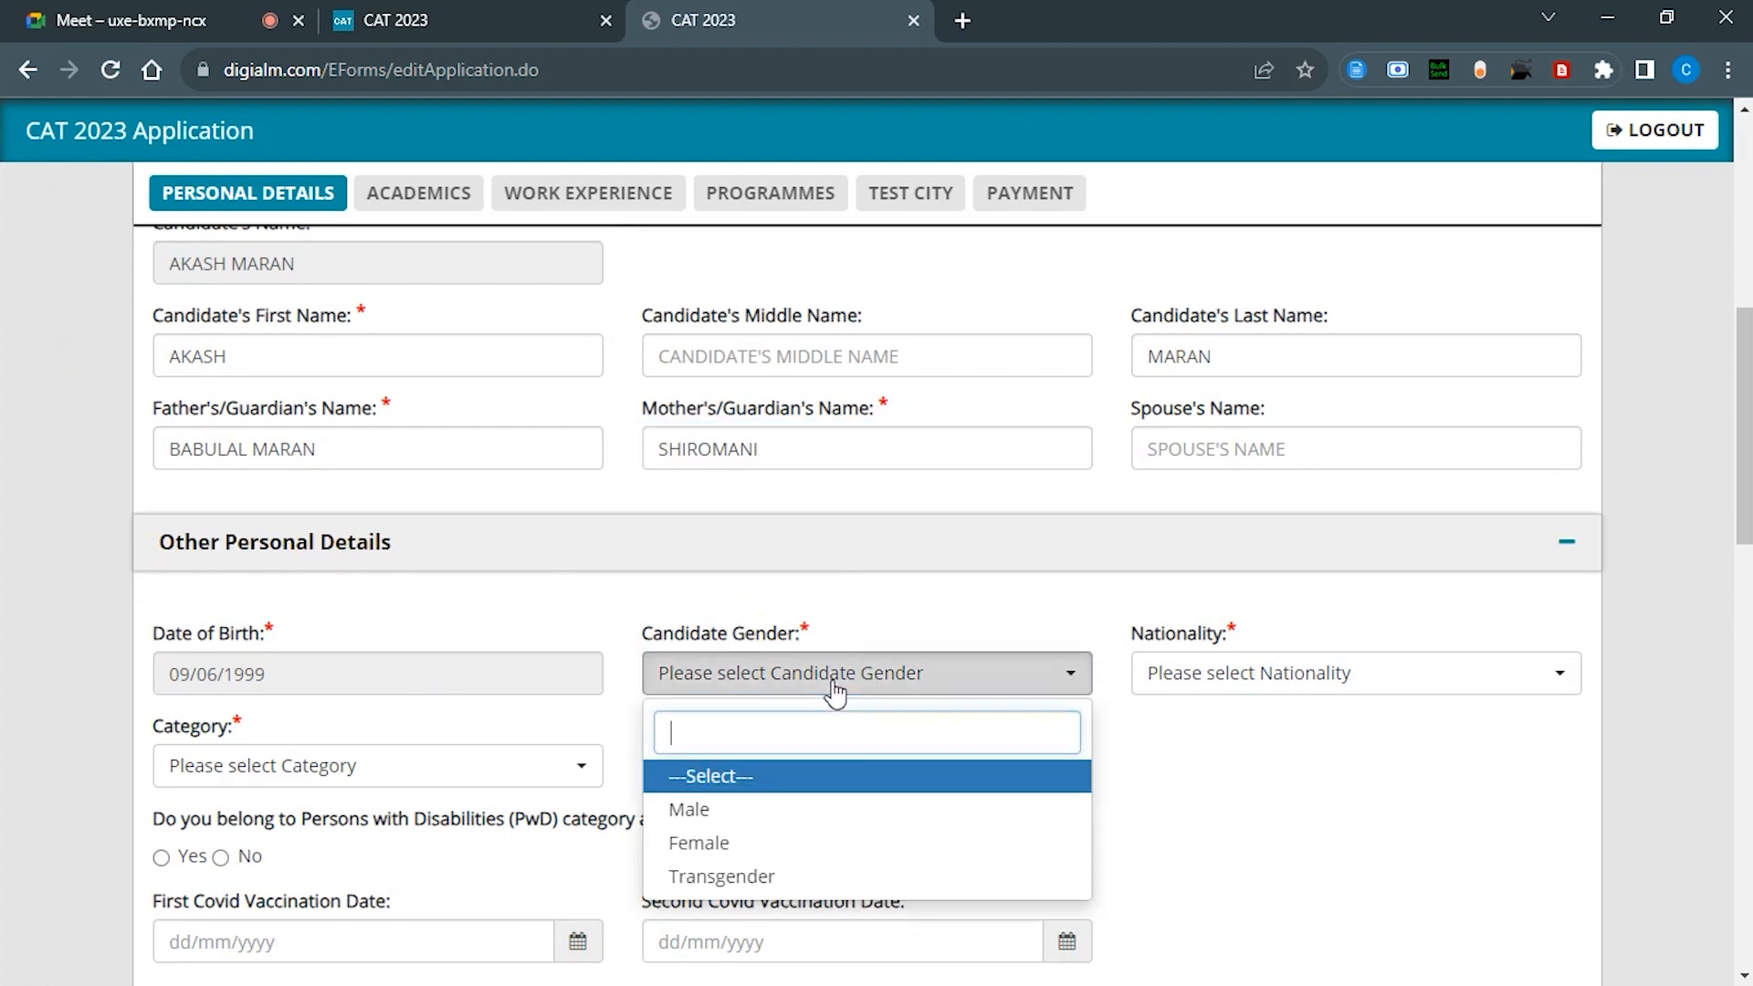
click(737, 810)
click(1178, 685)
text(in)
key(Return)
Step: Set the category to NC-OBC, after trying SC and EWS, and answer No for PwD
click(347, 785)
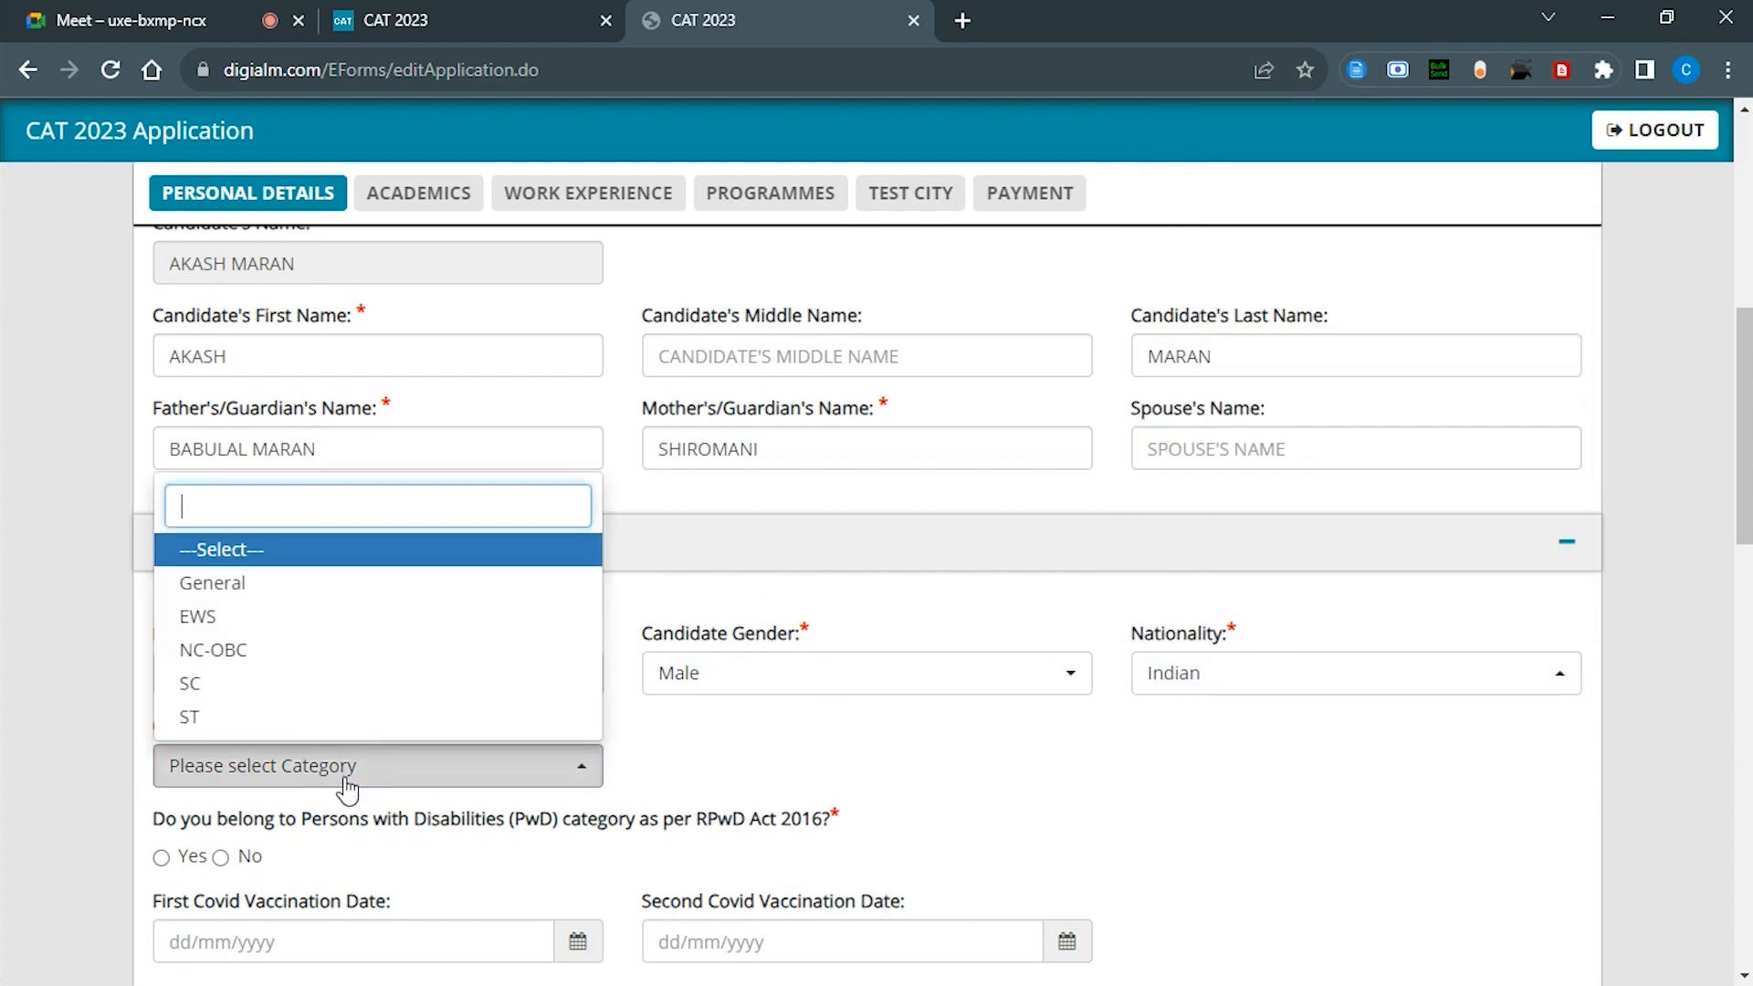
click(228, 683)
scroll(238, 721, down, 2)
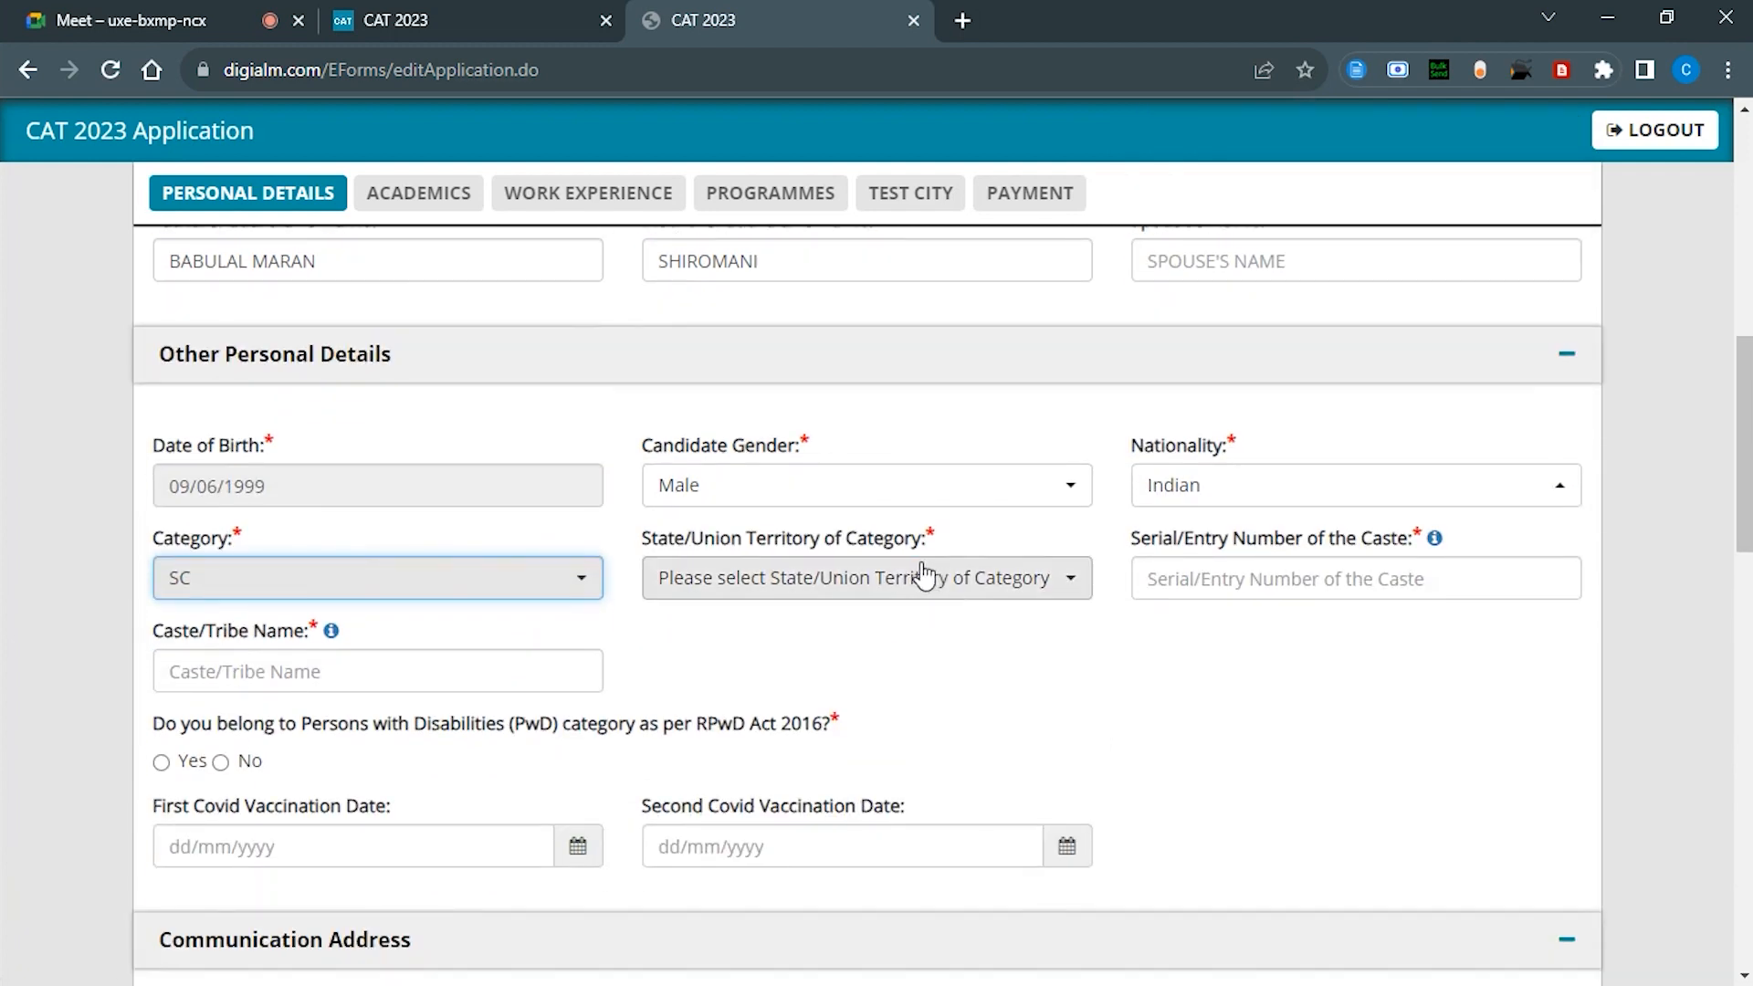
click(925, 576)
click(481, 581)
click(230, 758)
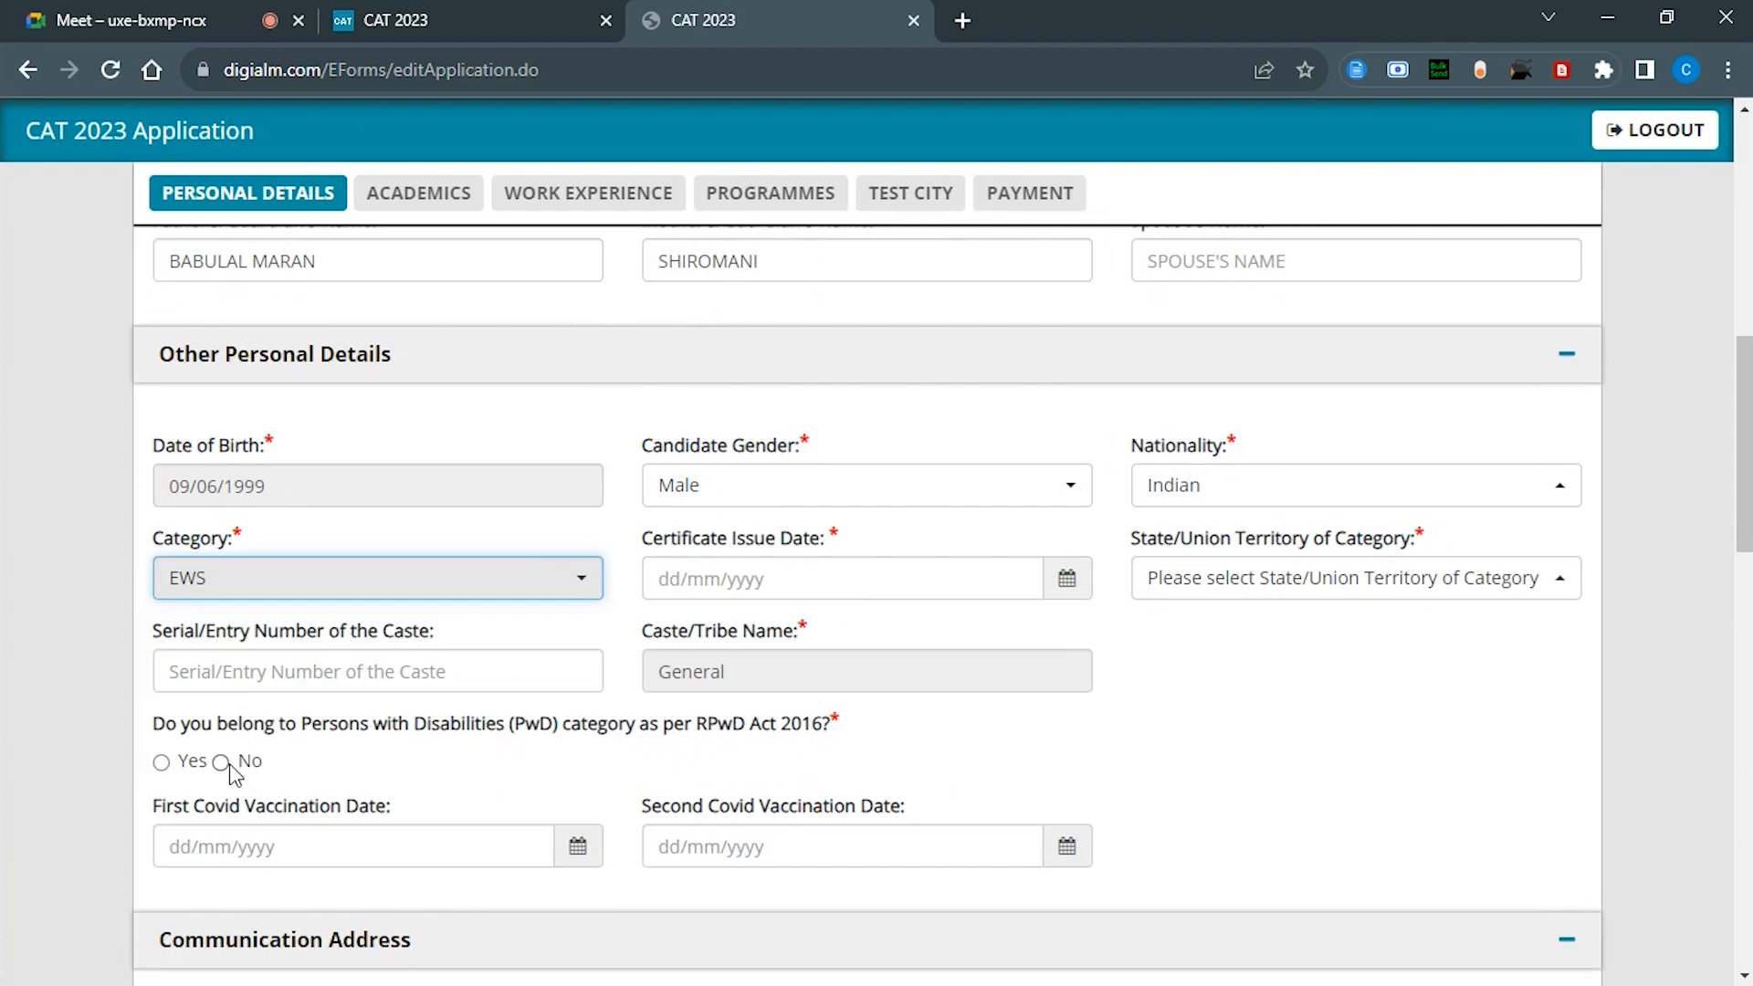
click(497, 577)
click(234, 779)
click(429, 662)
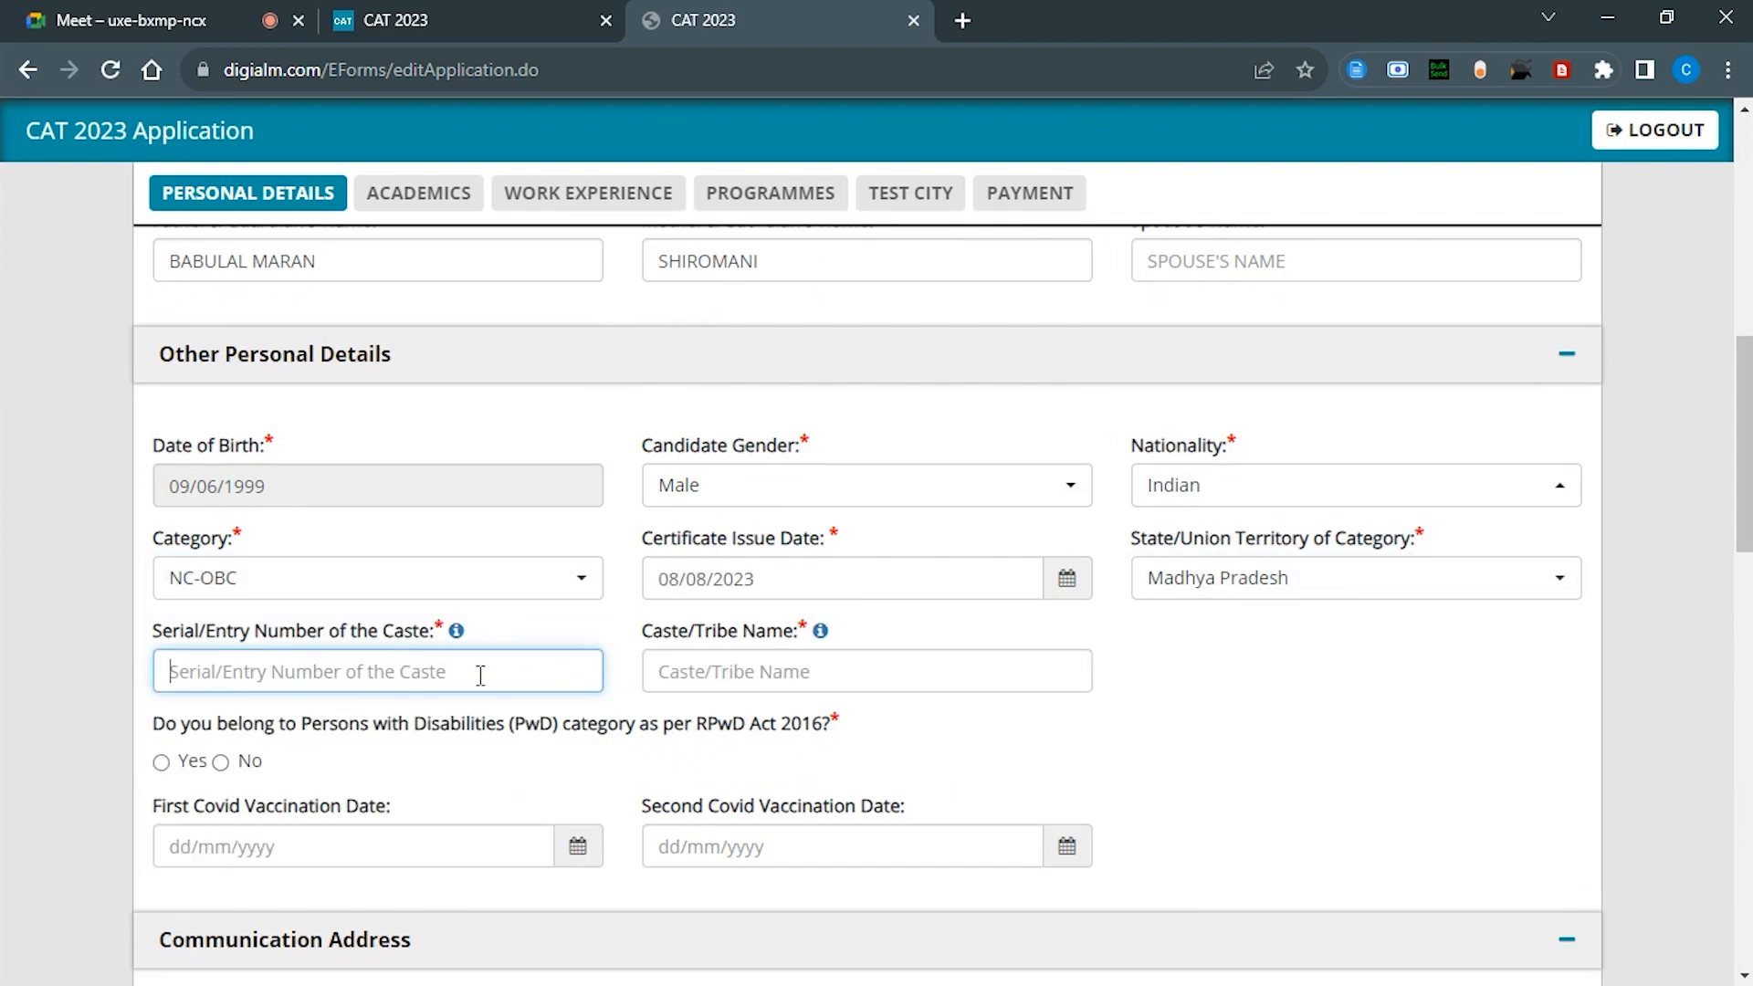
scroll(470, 685, down, 1)
click(220, 761)
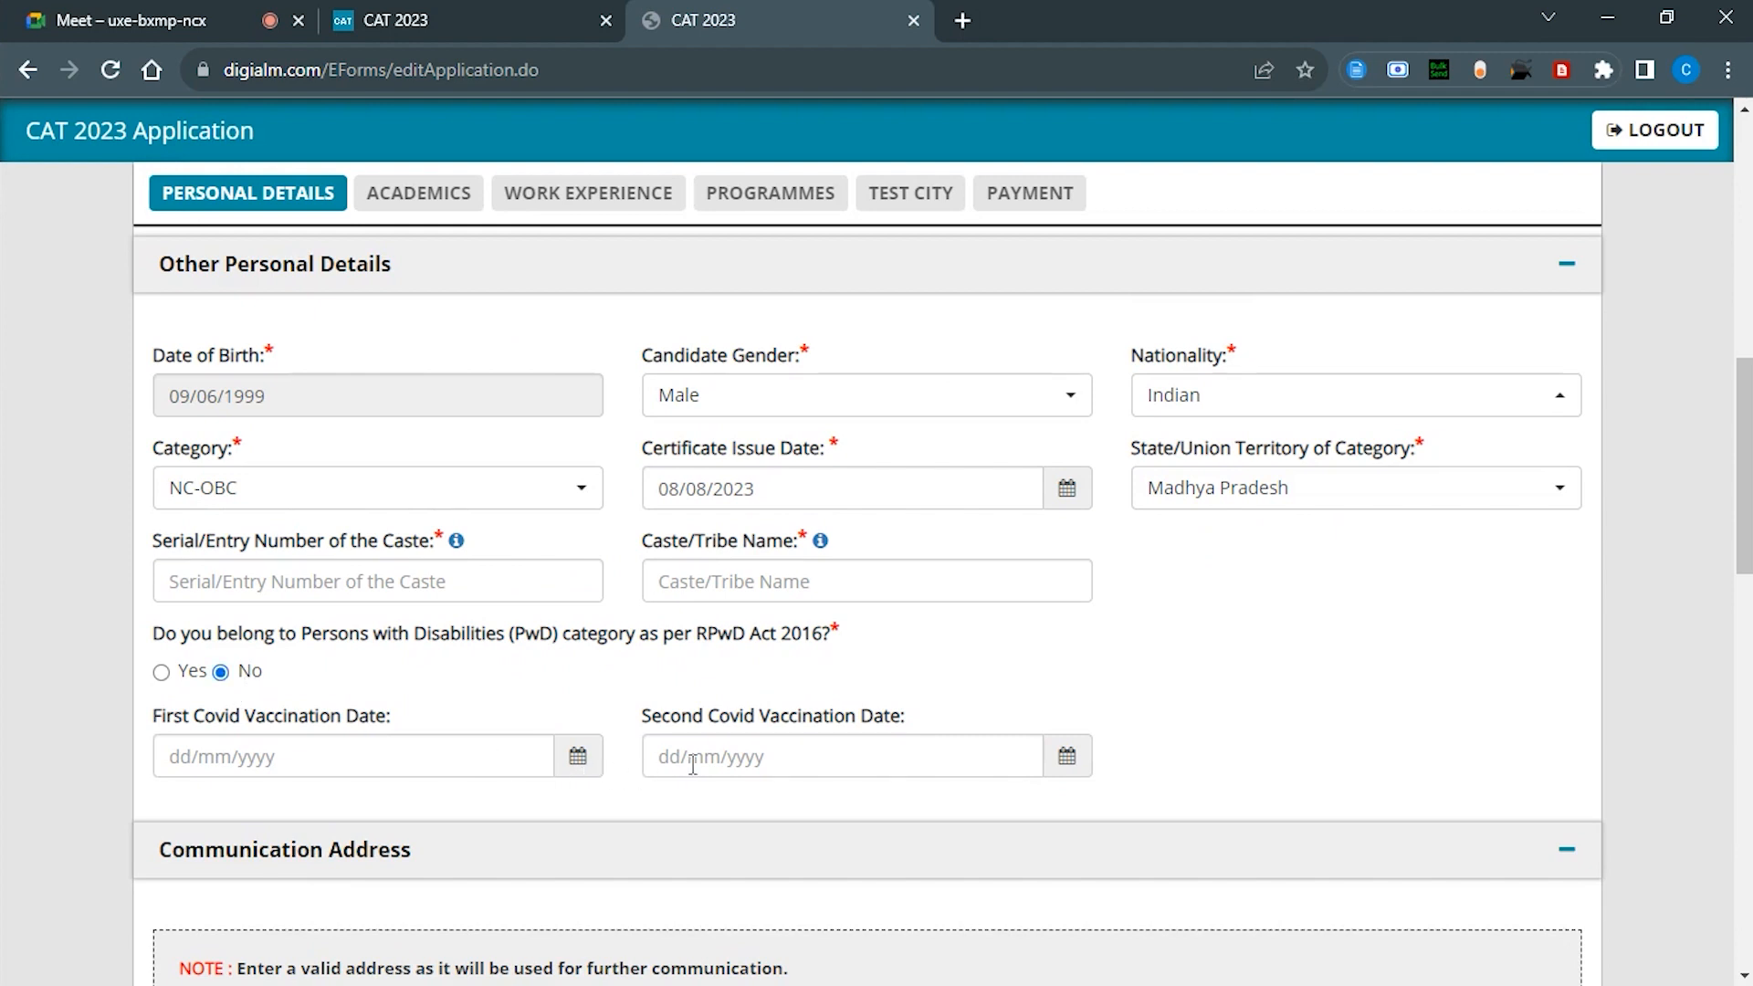
scroll(694, 767, down, 1)
Step: Attempt the caste serial number, clear it, and open the official OBC list lookup
click(489, 559)
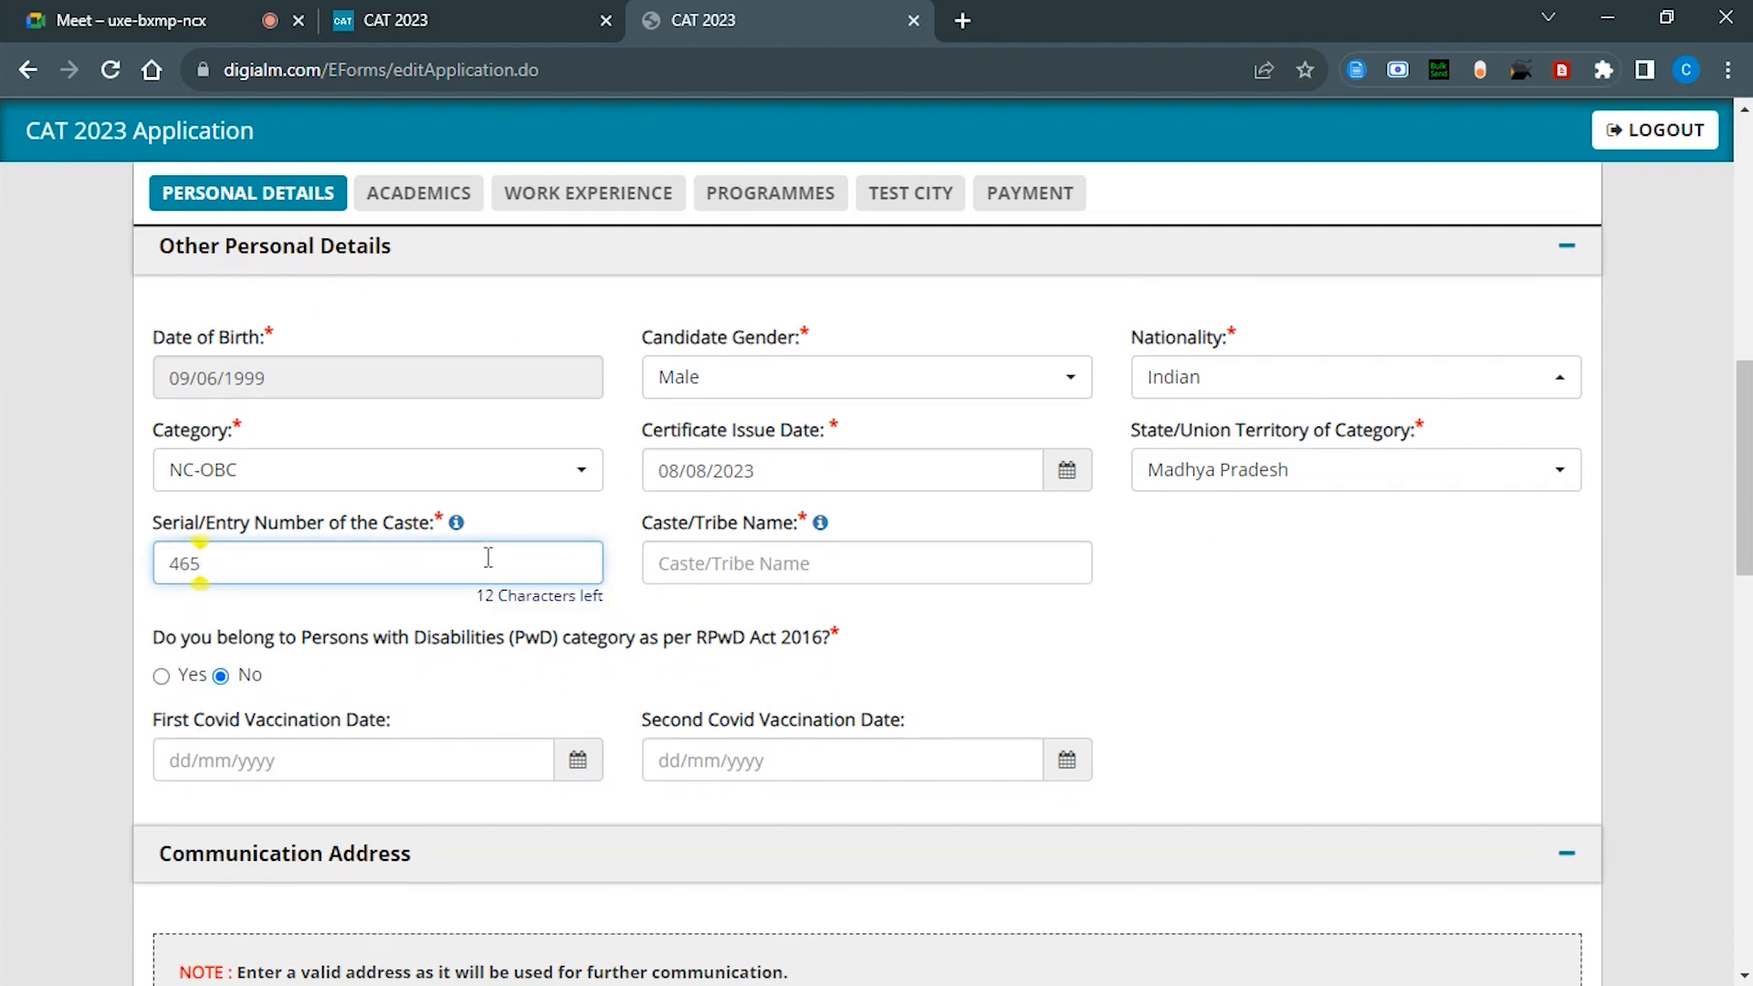
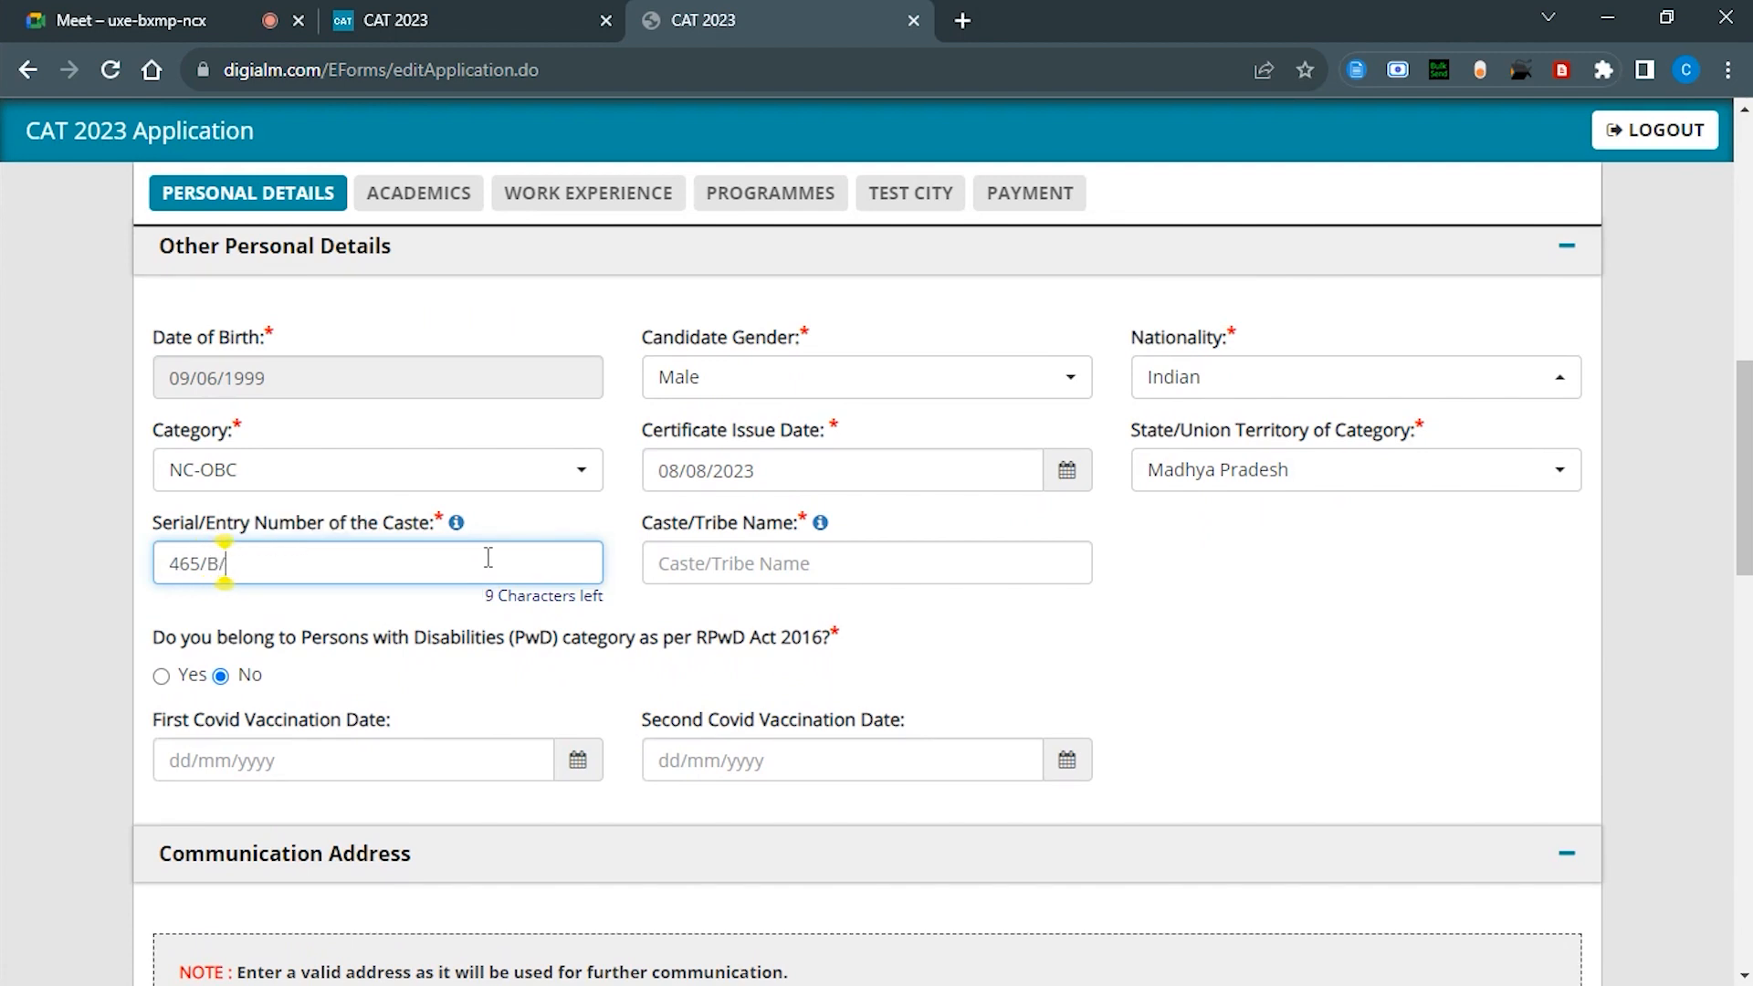
text(/2023-)
key(ctrl+a)
key(BackSpace)
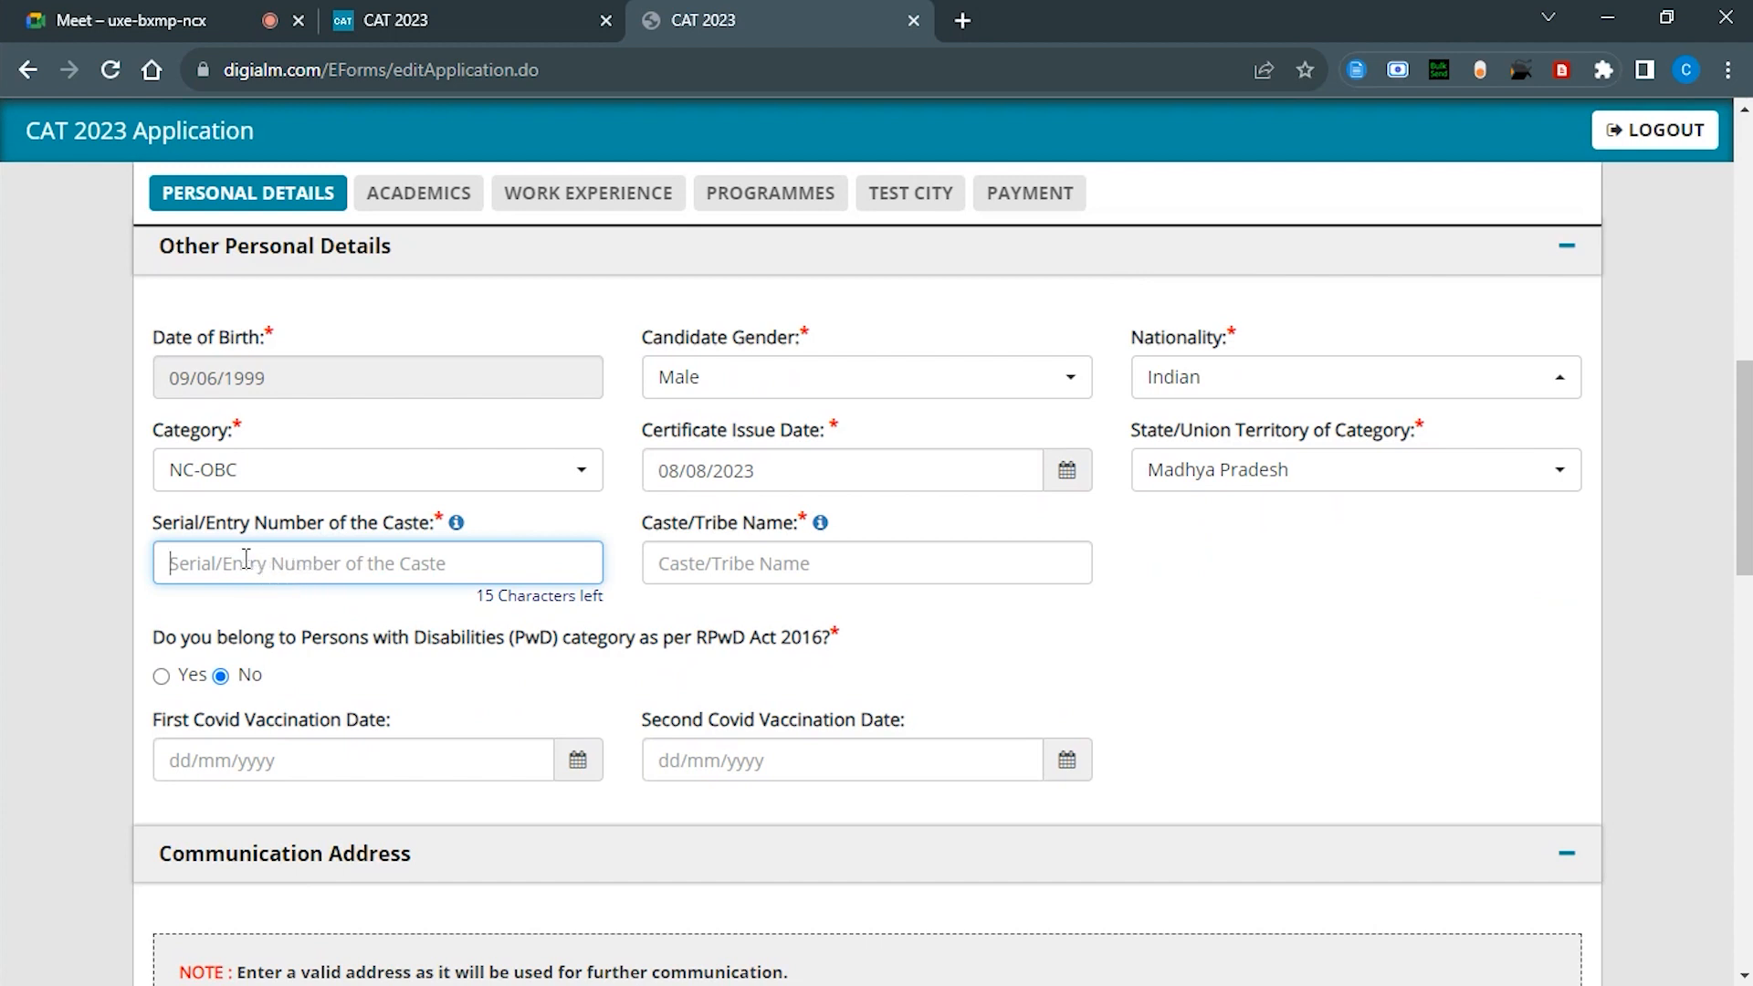
scroll(274, 552, down, 6)
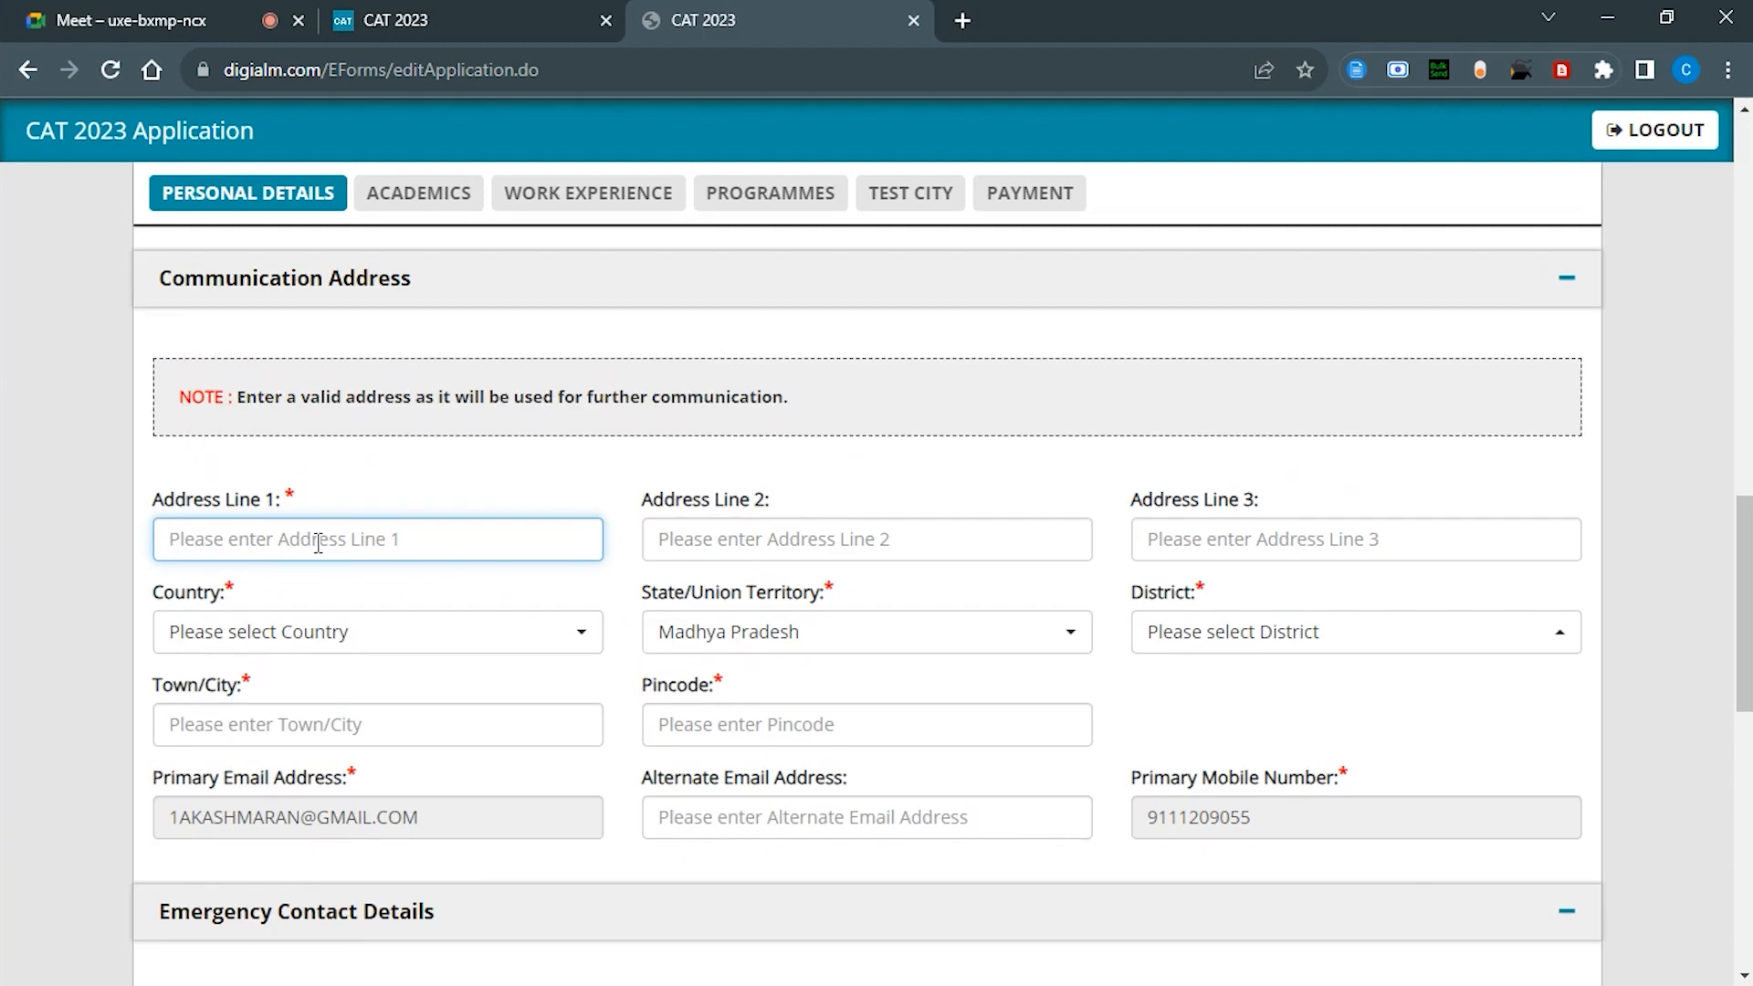
scroll(317, 544, up, 5)
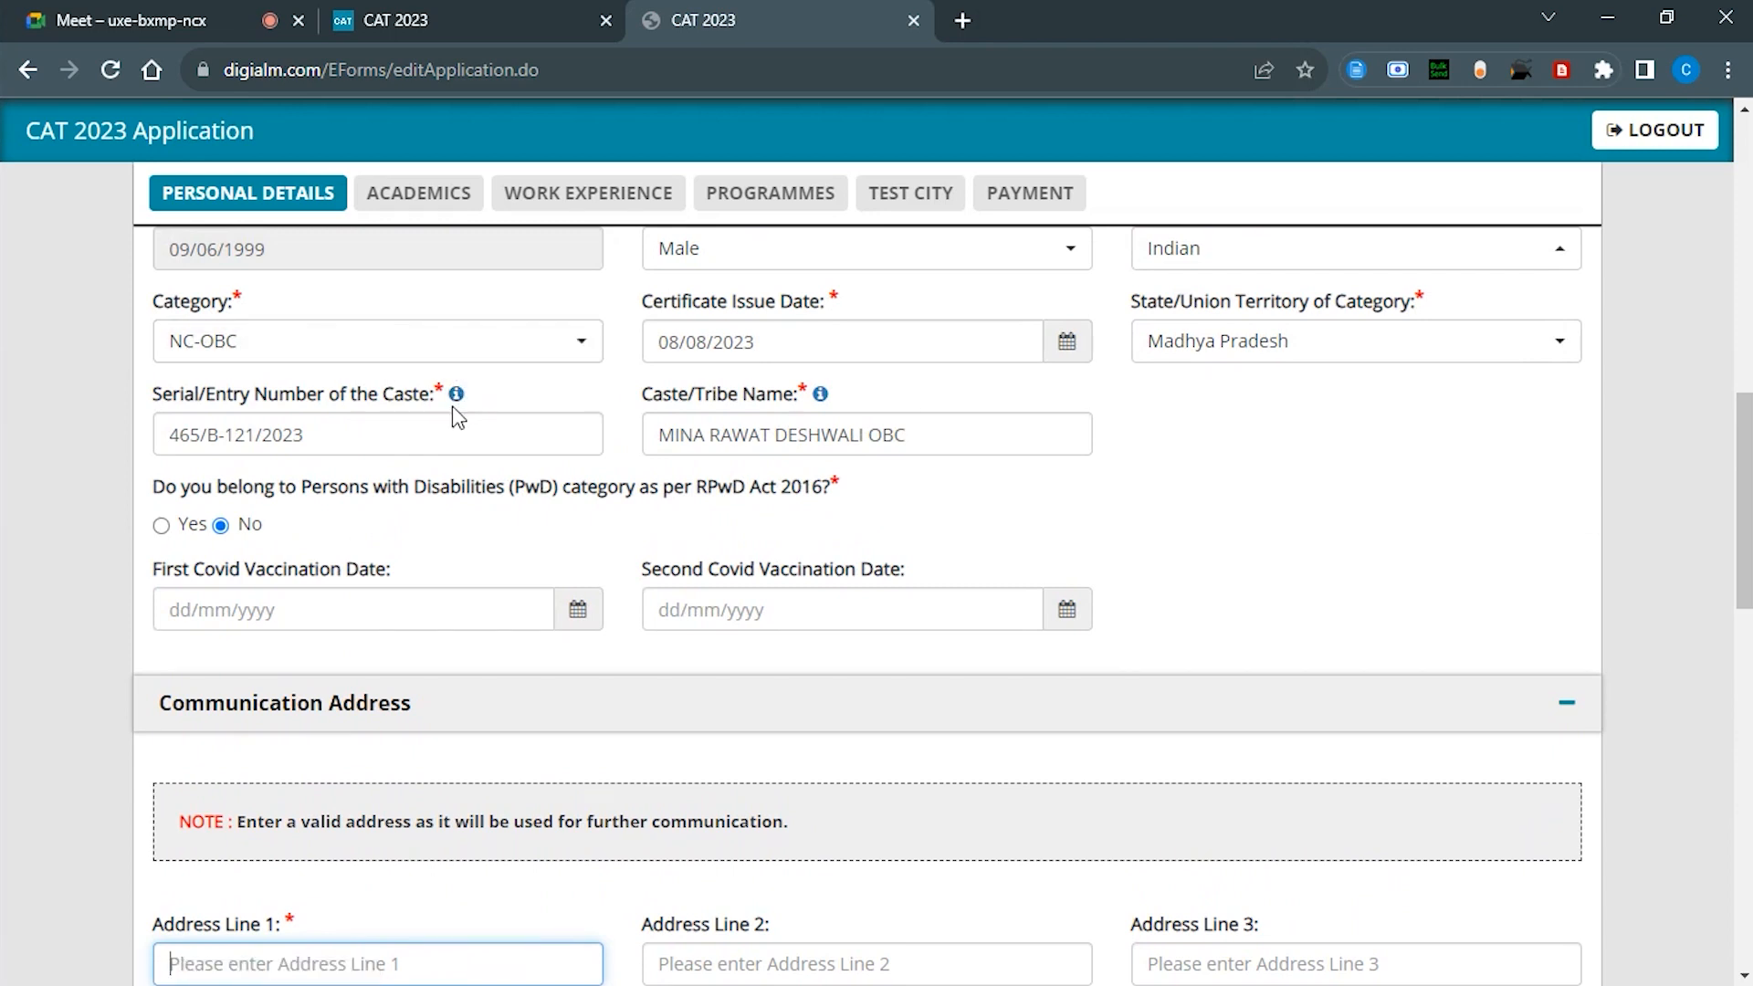
click(455, 393)
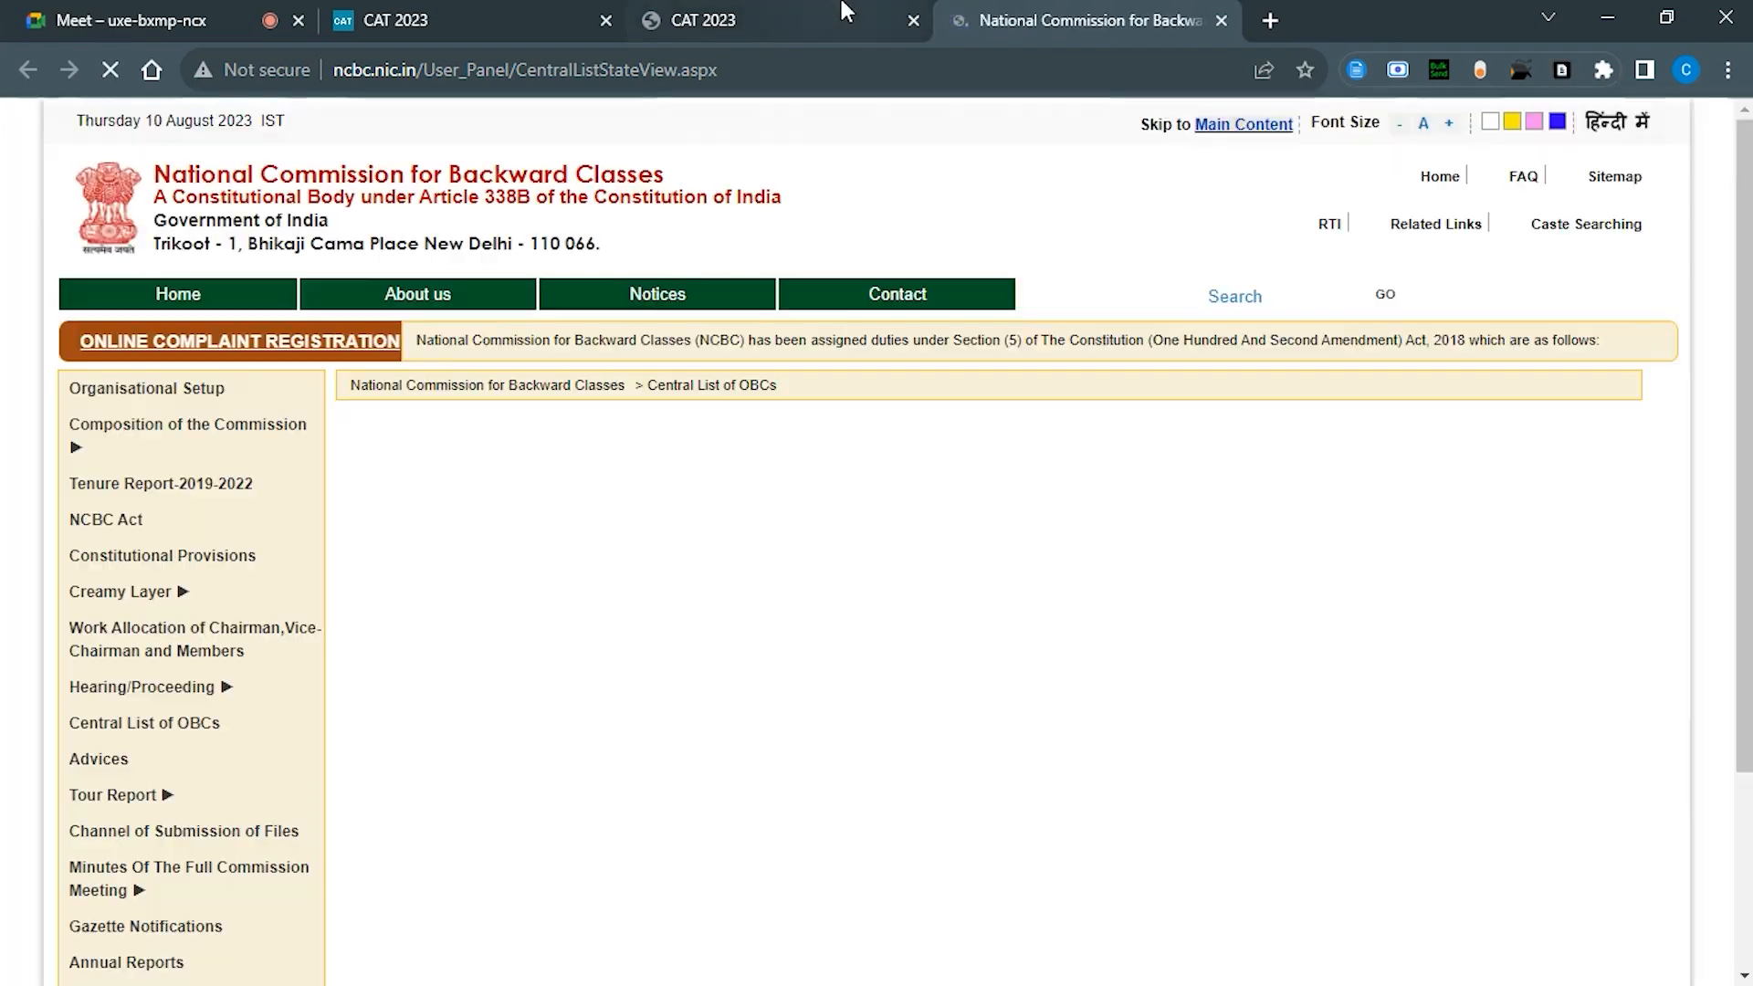
Step: Open NCBC's Madhya Pradesh OBC list, then close it and return to the form's address section
scroll(555, 632, down, 3)
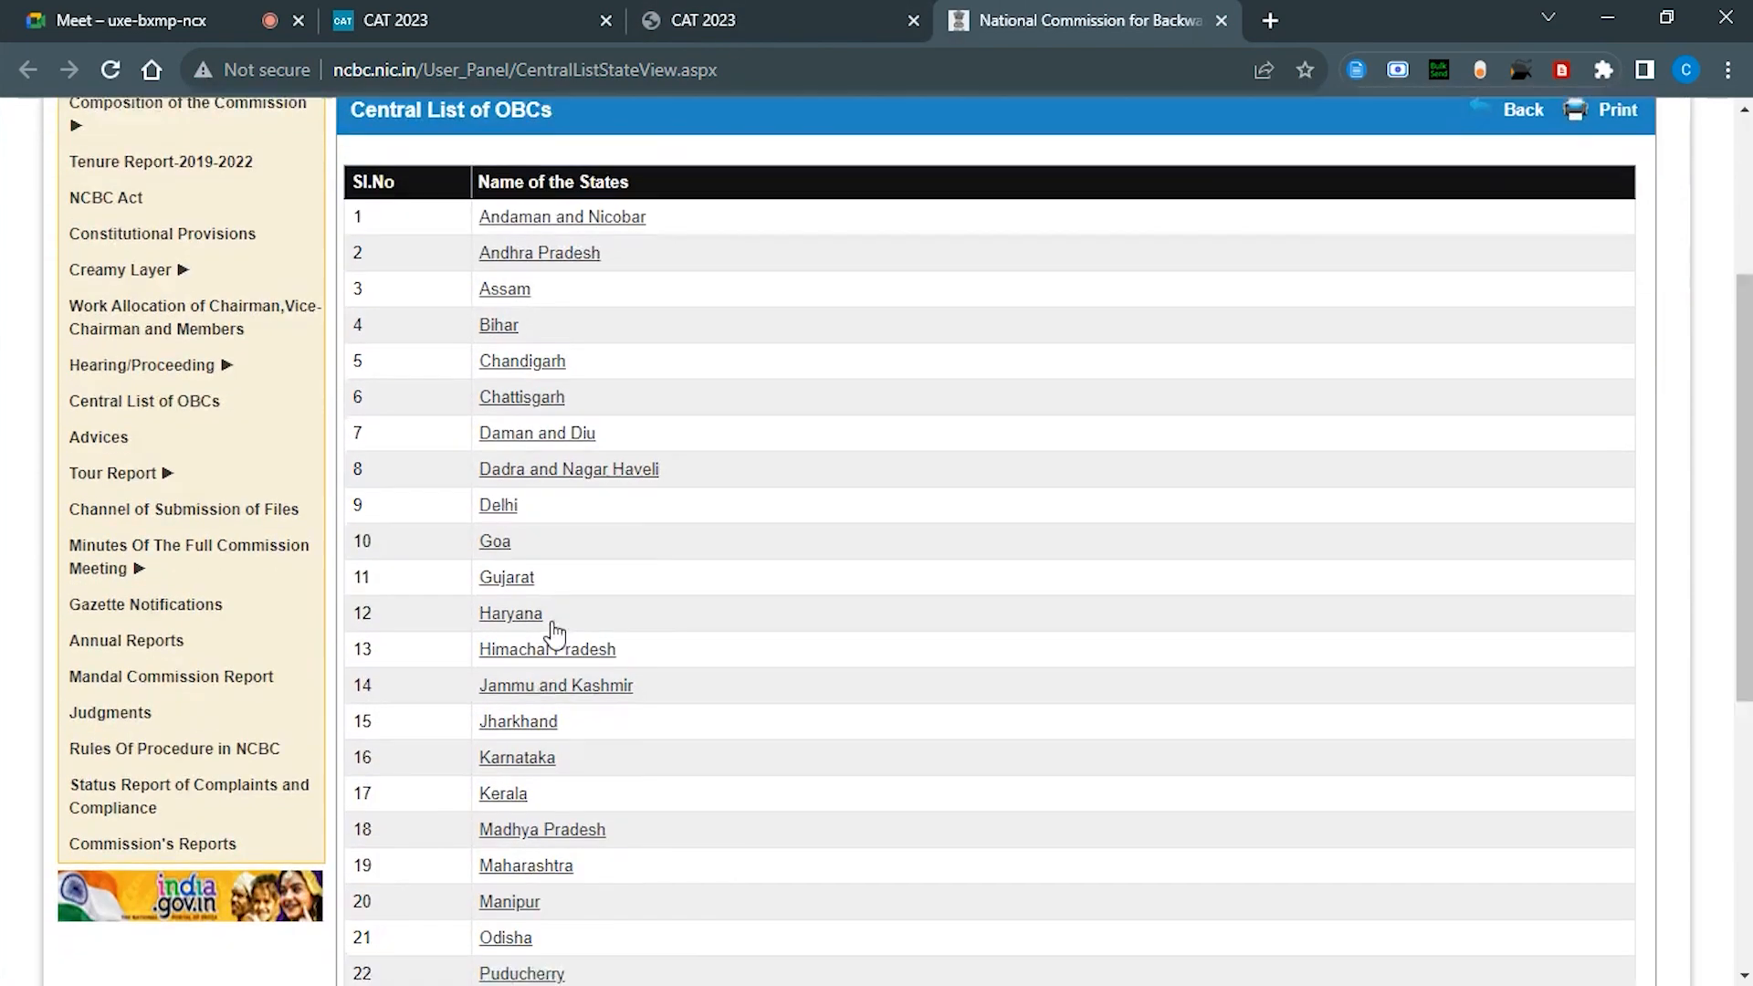
scroll(554, 632, down, 2)
click(523, 646)
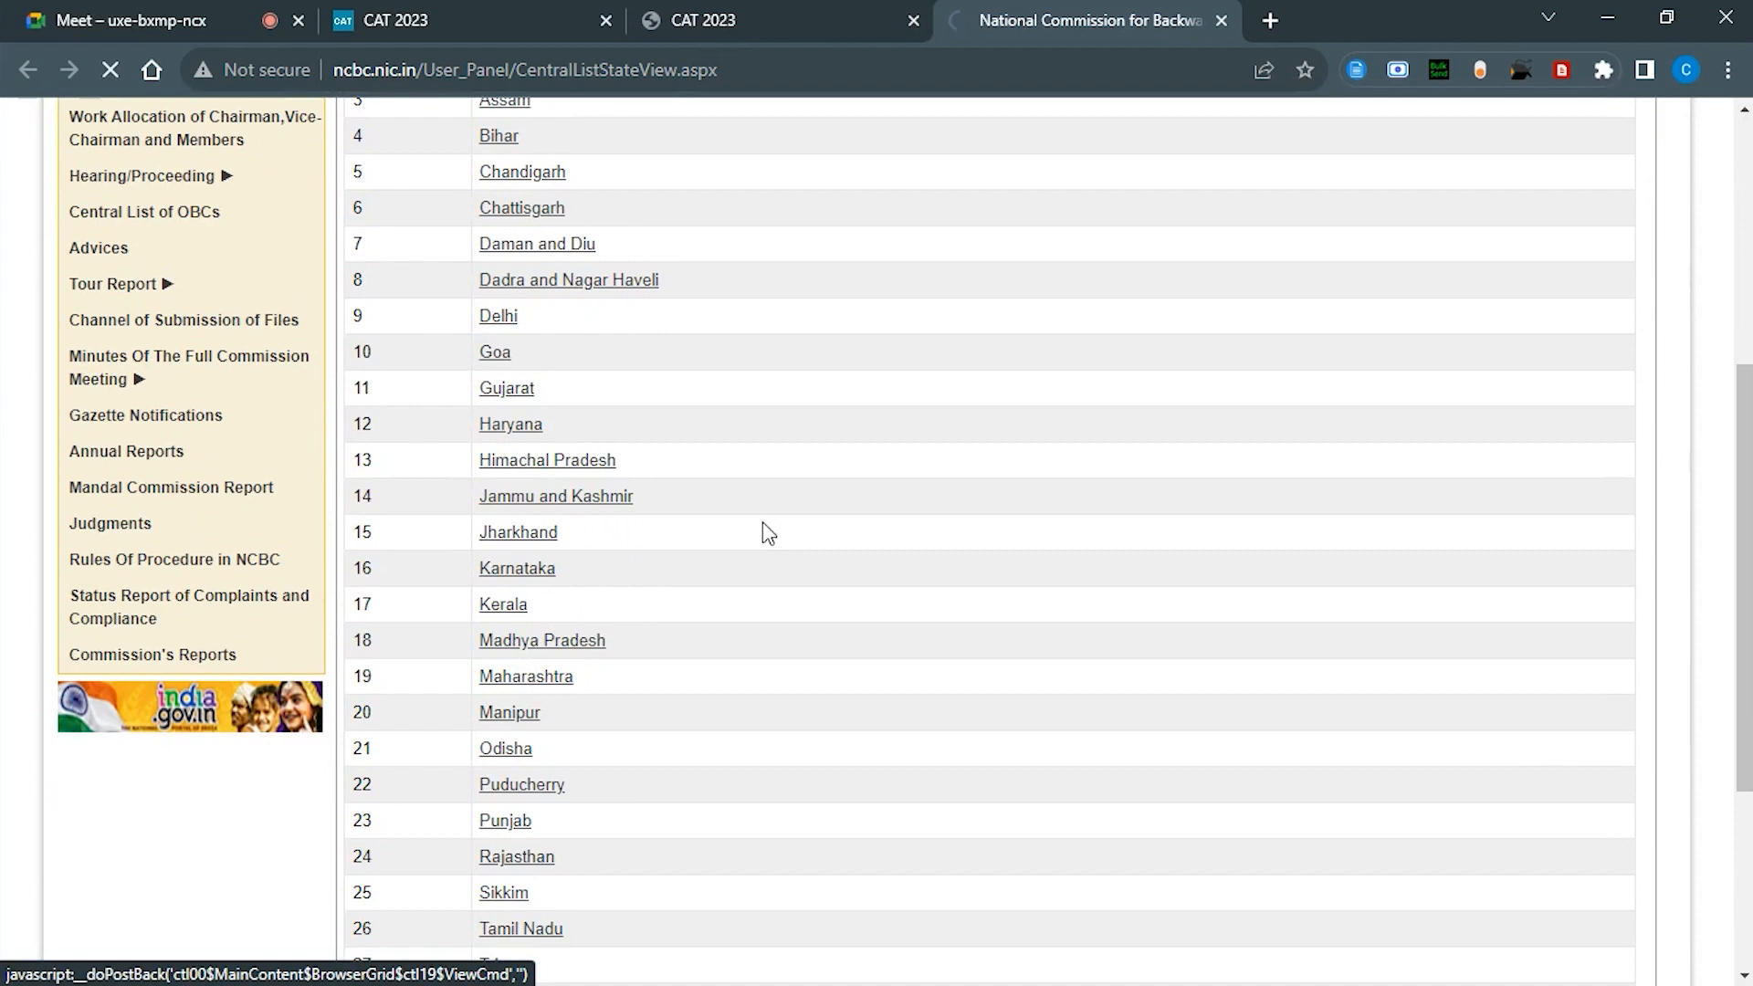
key(ctrl+w)
scroll(930, 663, down, 2)
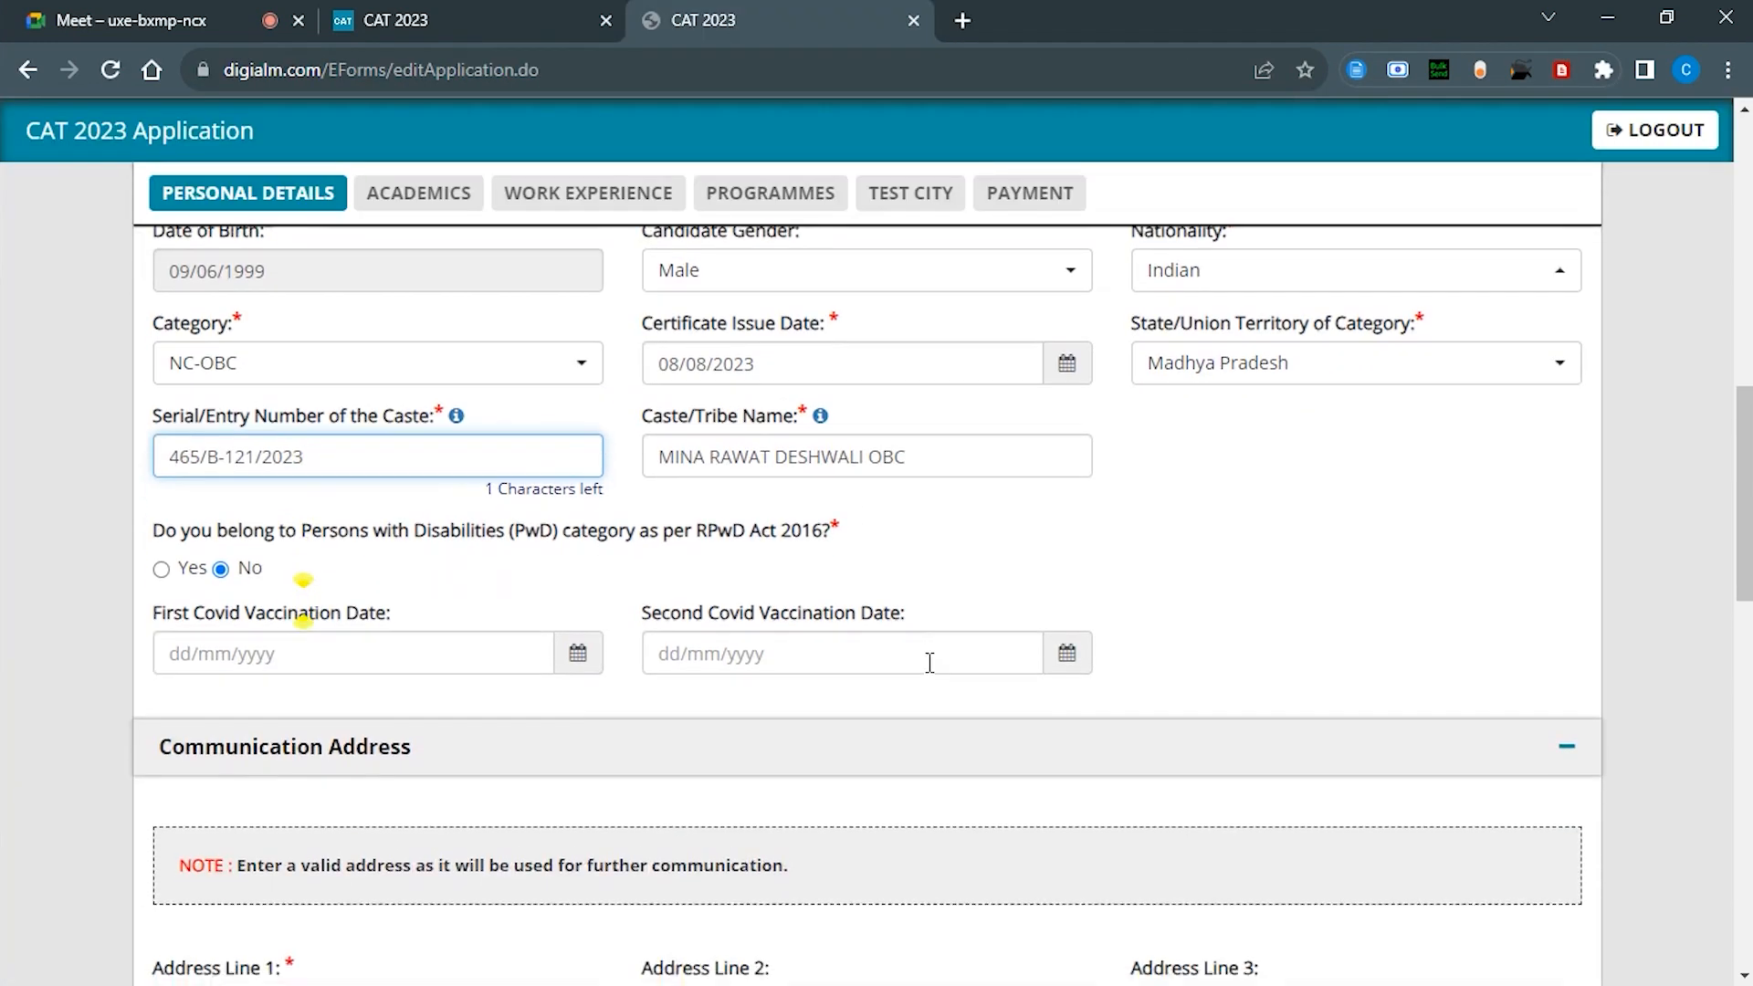
scroll(929, 663, down, 5)
click(495, 535)
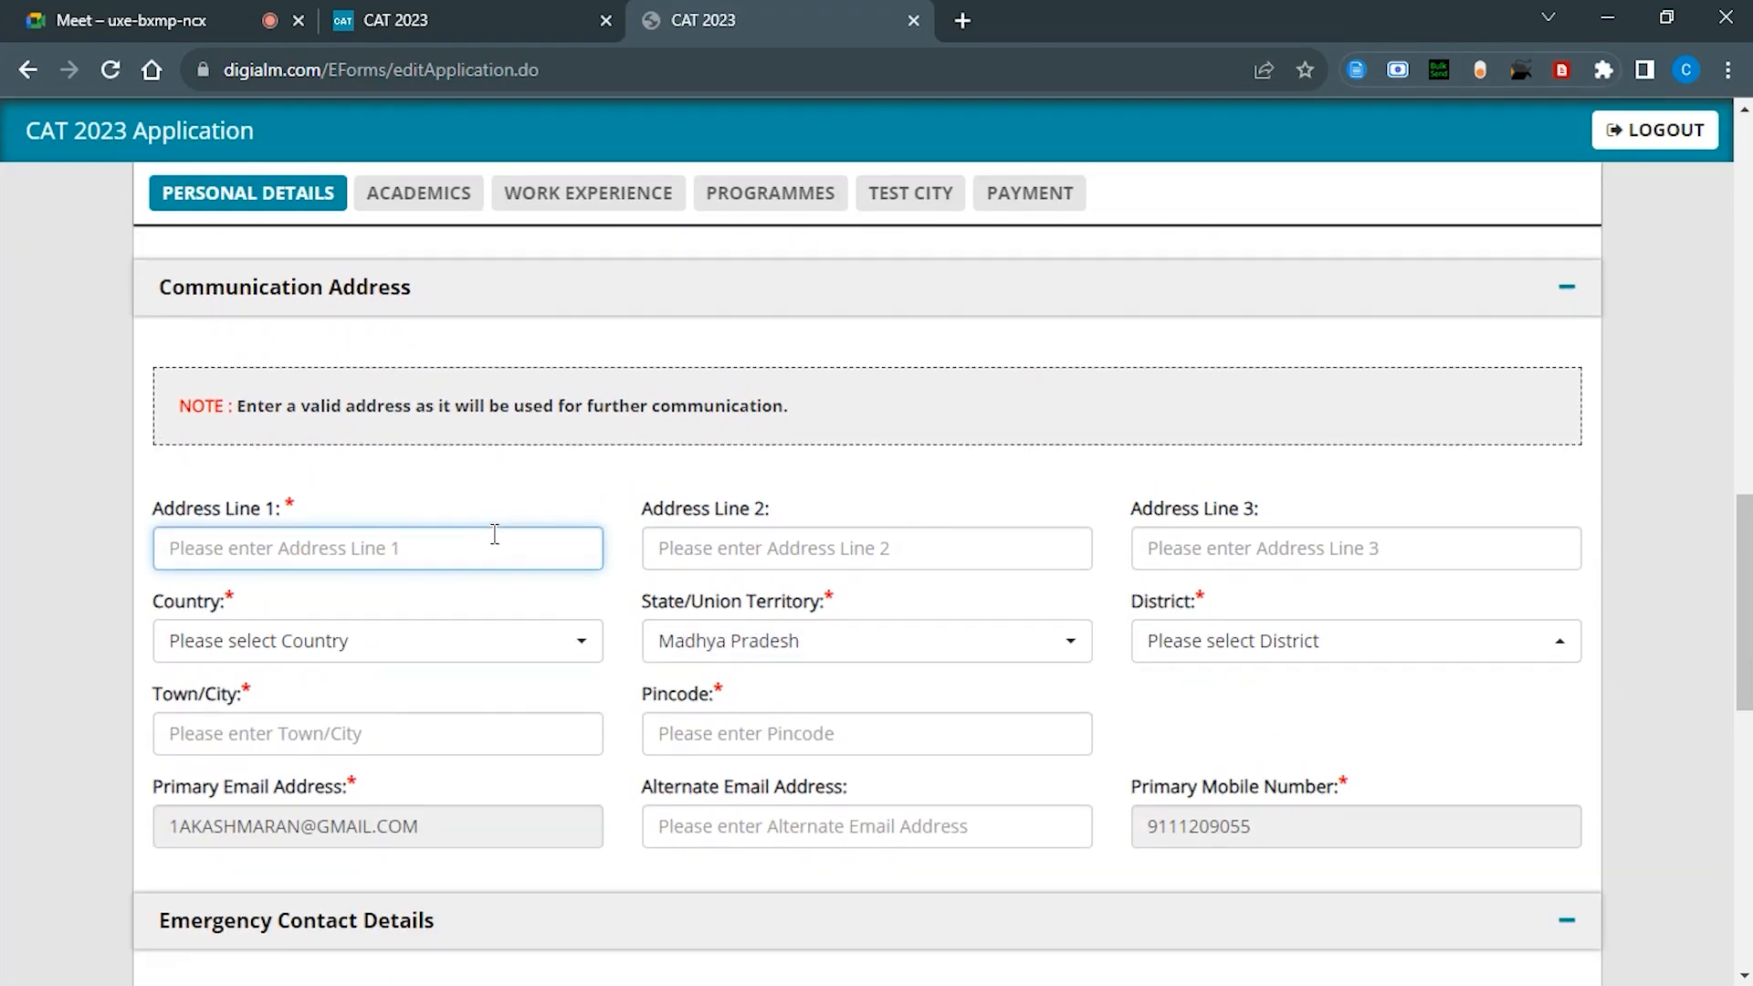
scroll(365, 512, up, 5)
scroll(431, 525, down, 5)
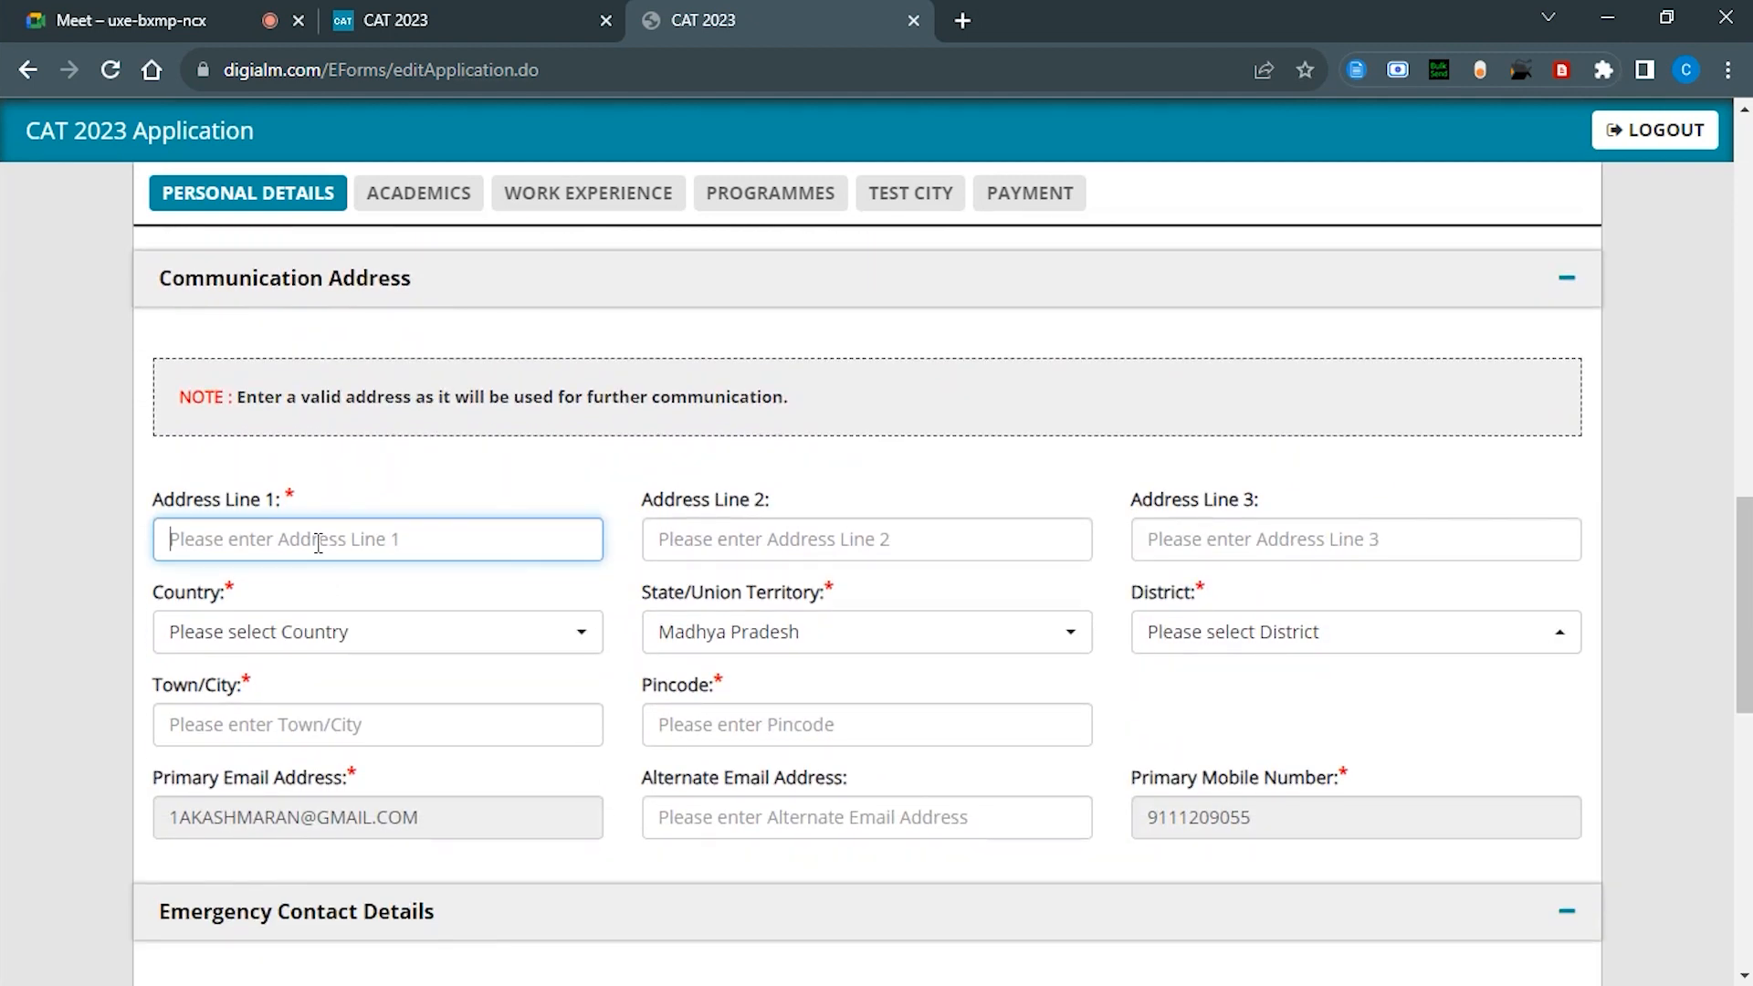
scroll(317, 543, up, 5)
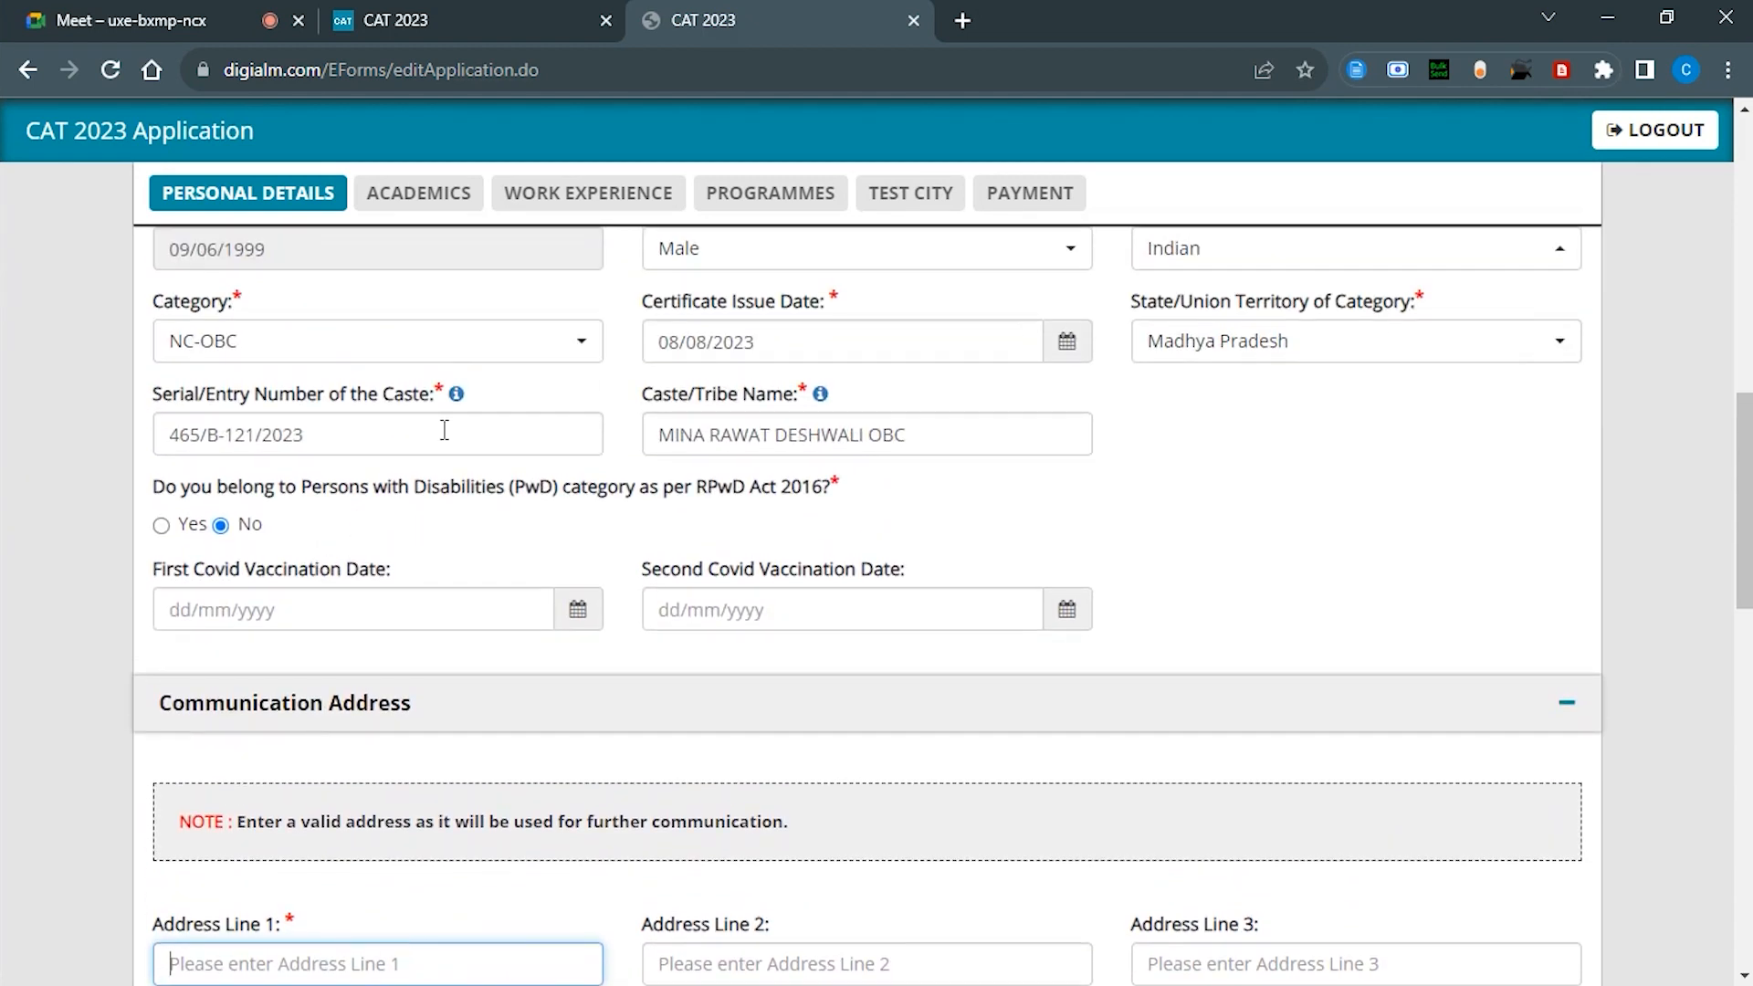
Step: Reopen the Madhya Pradesh OBC list, view the 1993 Gazette resolution PDF, then return to Address Line 1
click(455, 393)
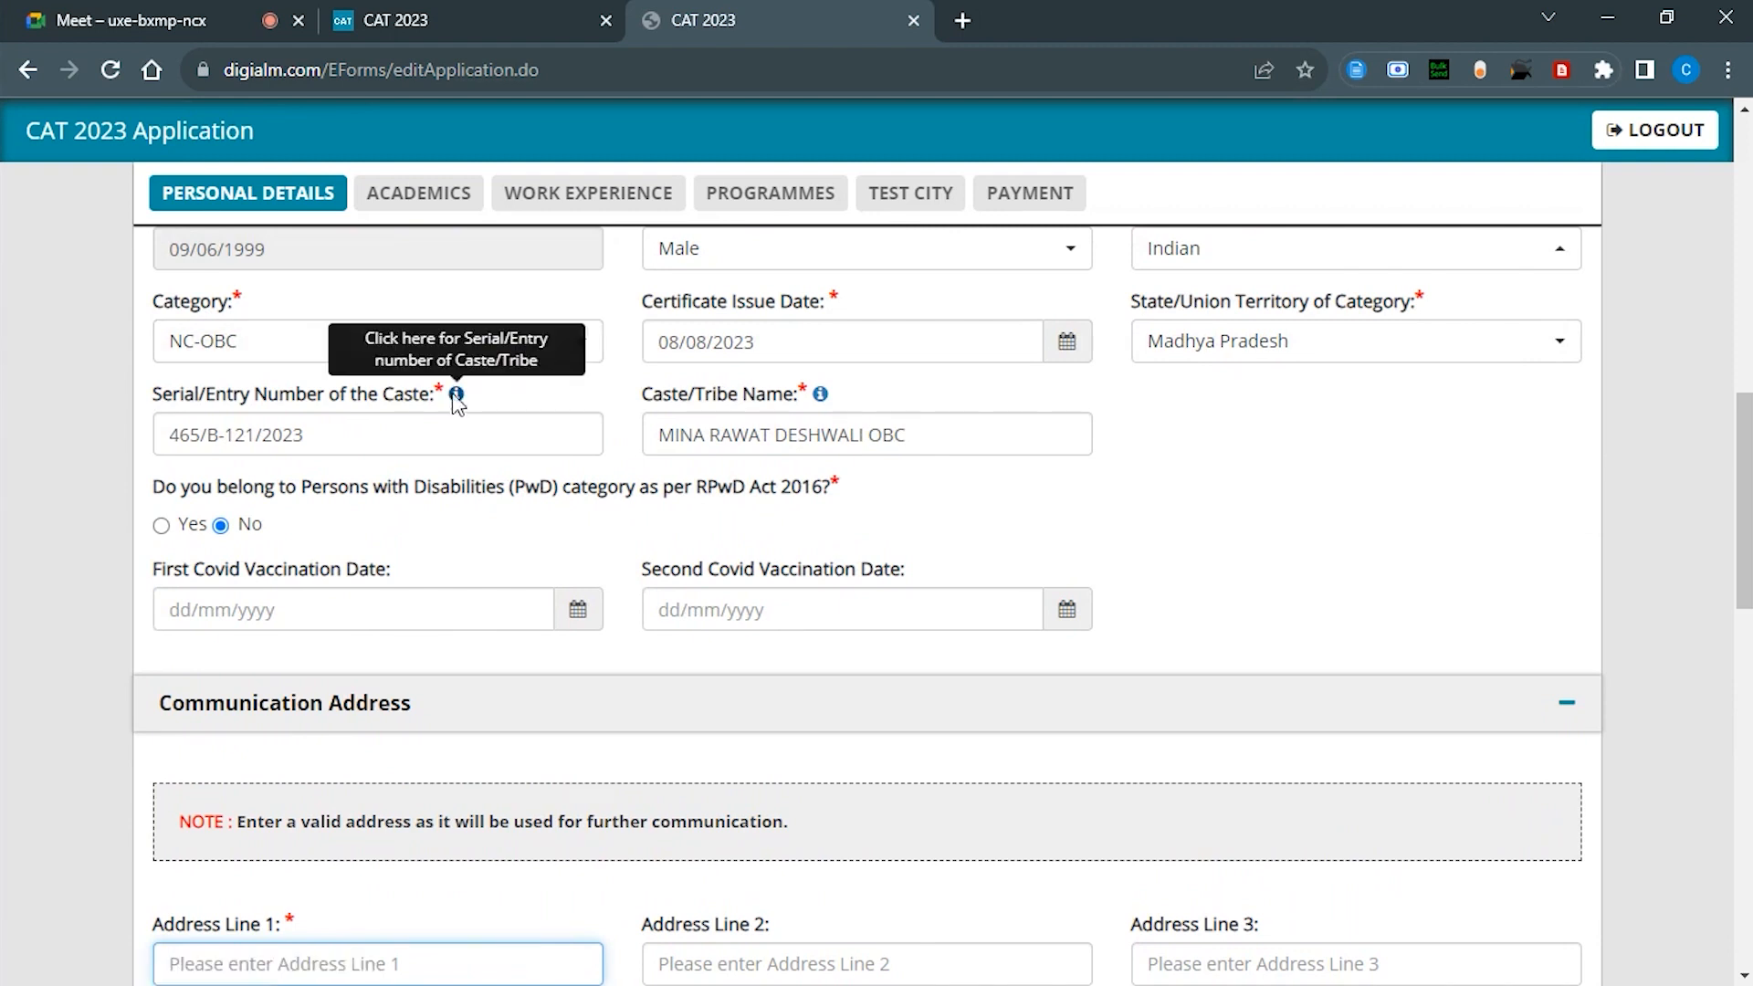
scroll(523, 652, down, 5)
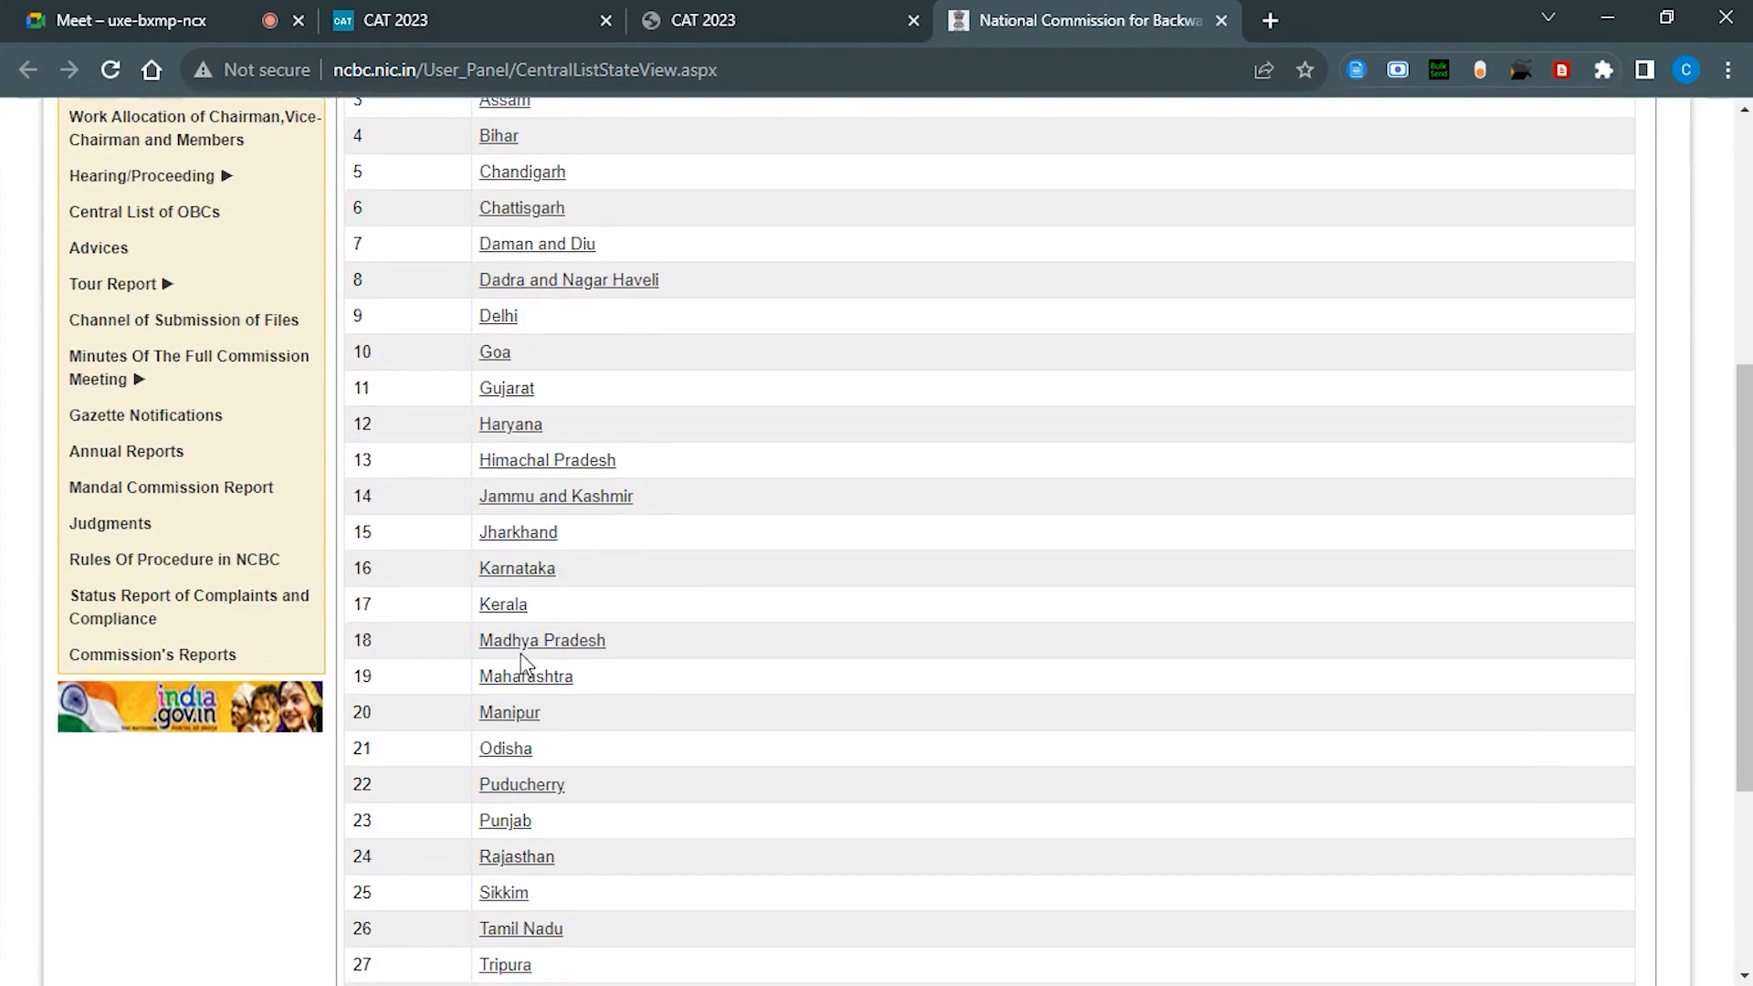
click(523, 642)
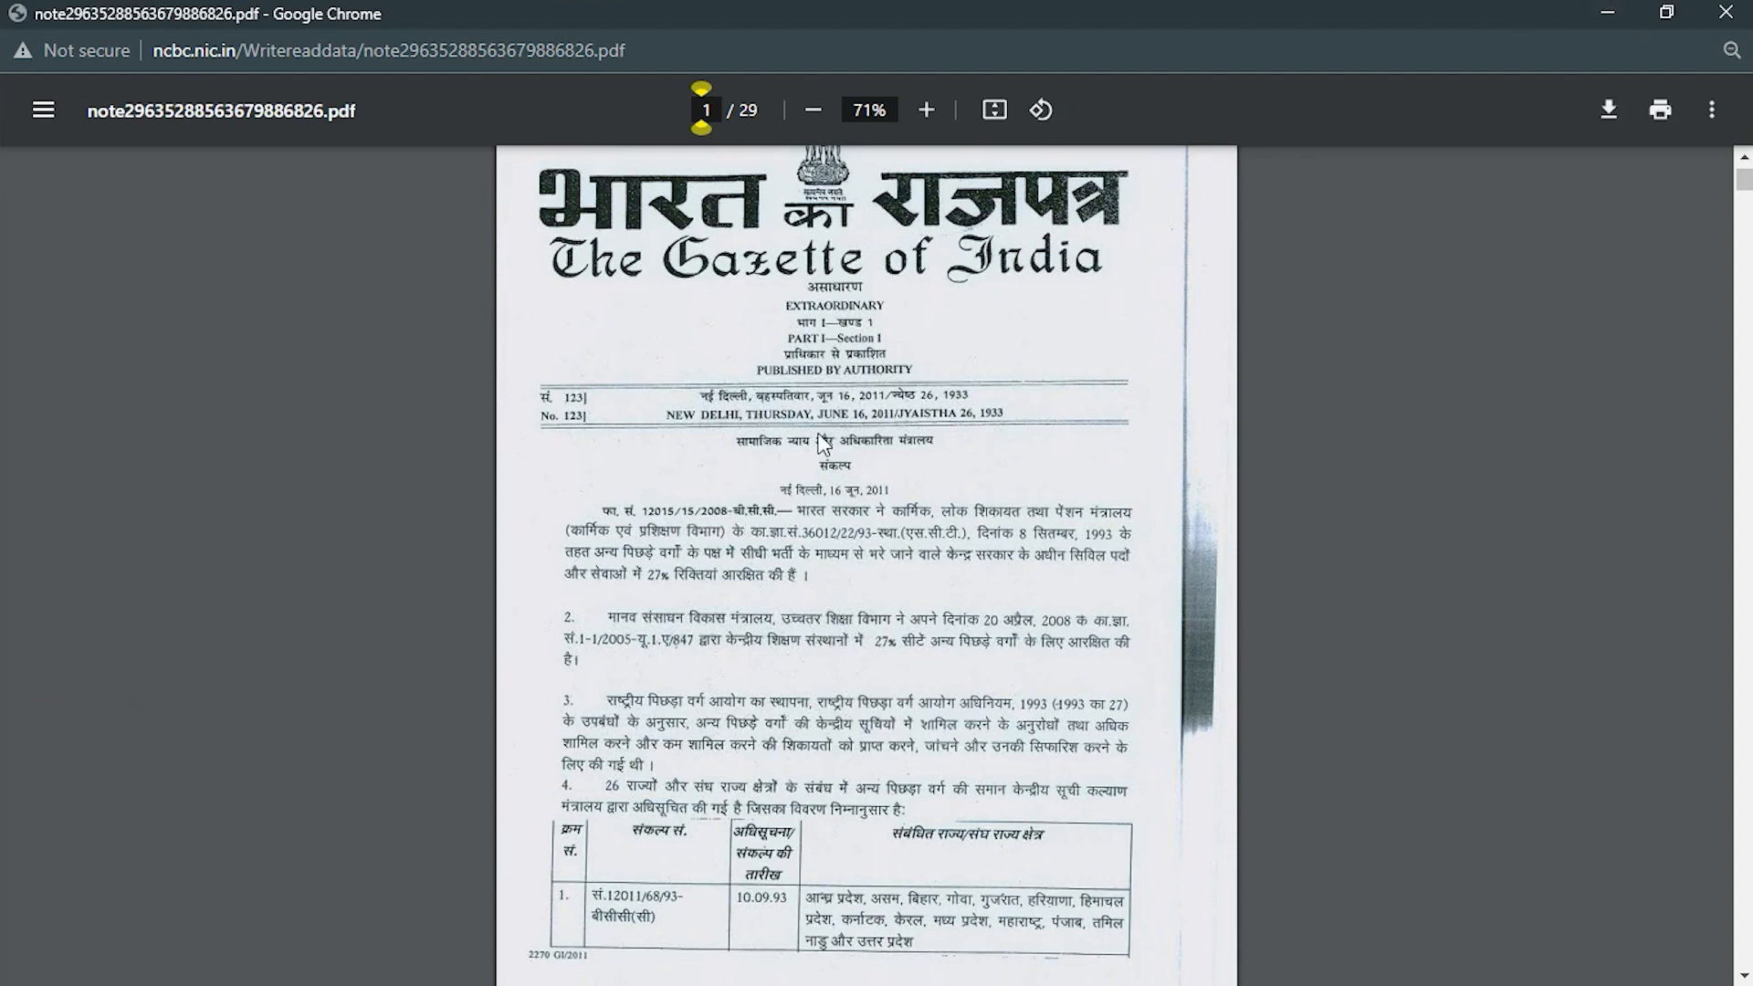
scroll(824, 445, down, 5)
click(1726, 12)
click(1290, 559)
click(1006, 294)
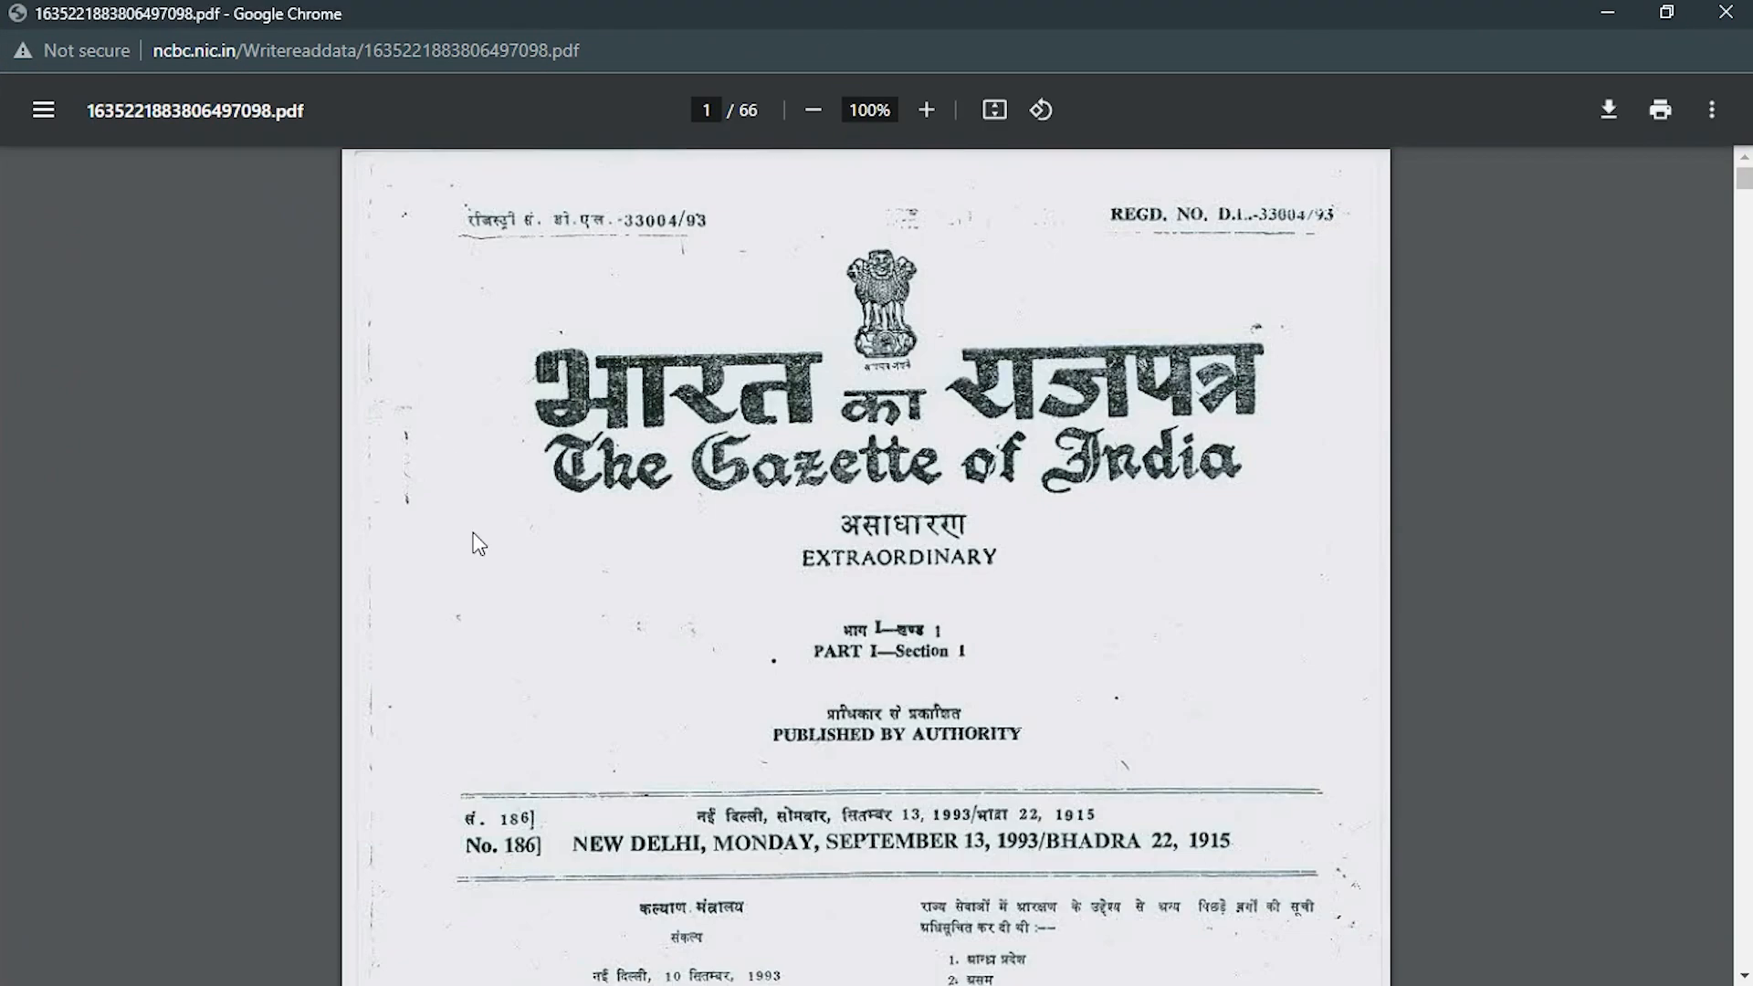
scroll(477, 543, down, 20)
scroll(476, 544, down, 8)
click(1726, 12)
scroll(332, 469, down, 3)
click(384, 383)
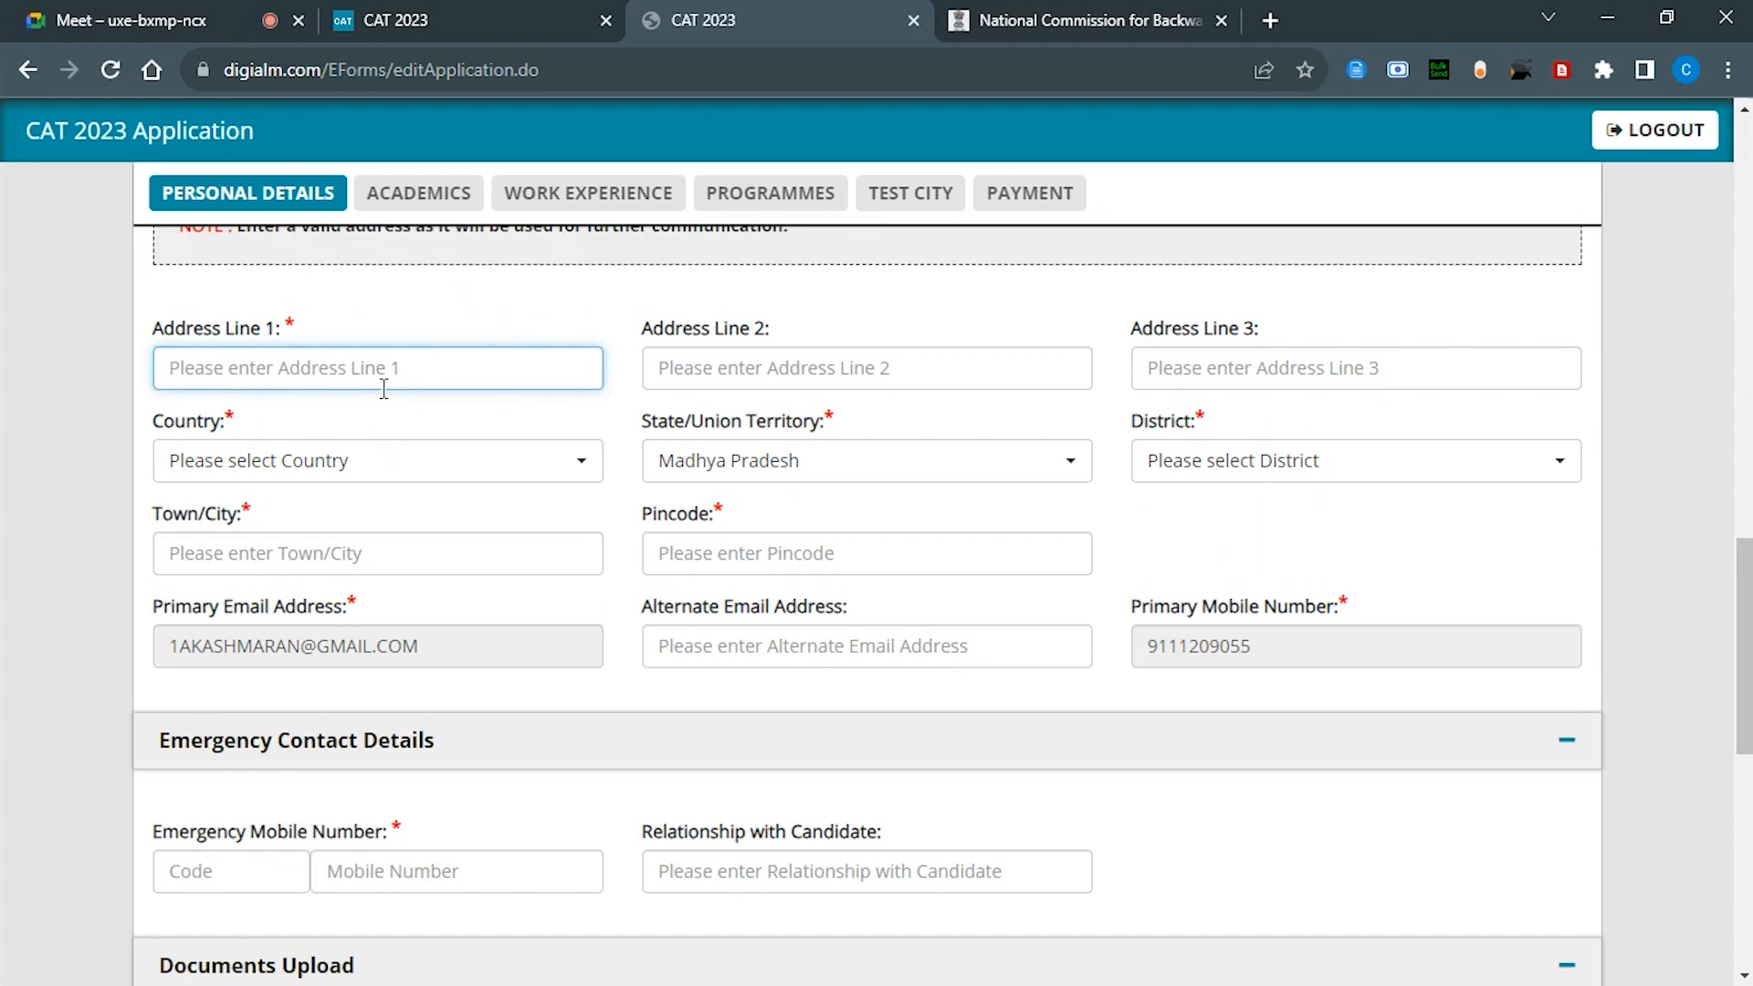
Step: Type the candidate's three communication address lines
key(Tab)
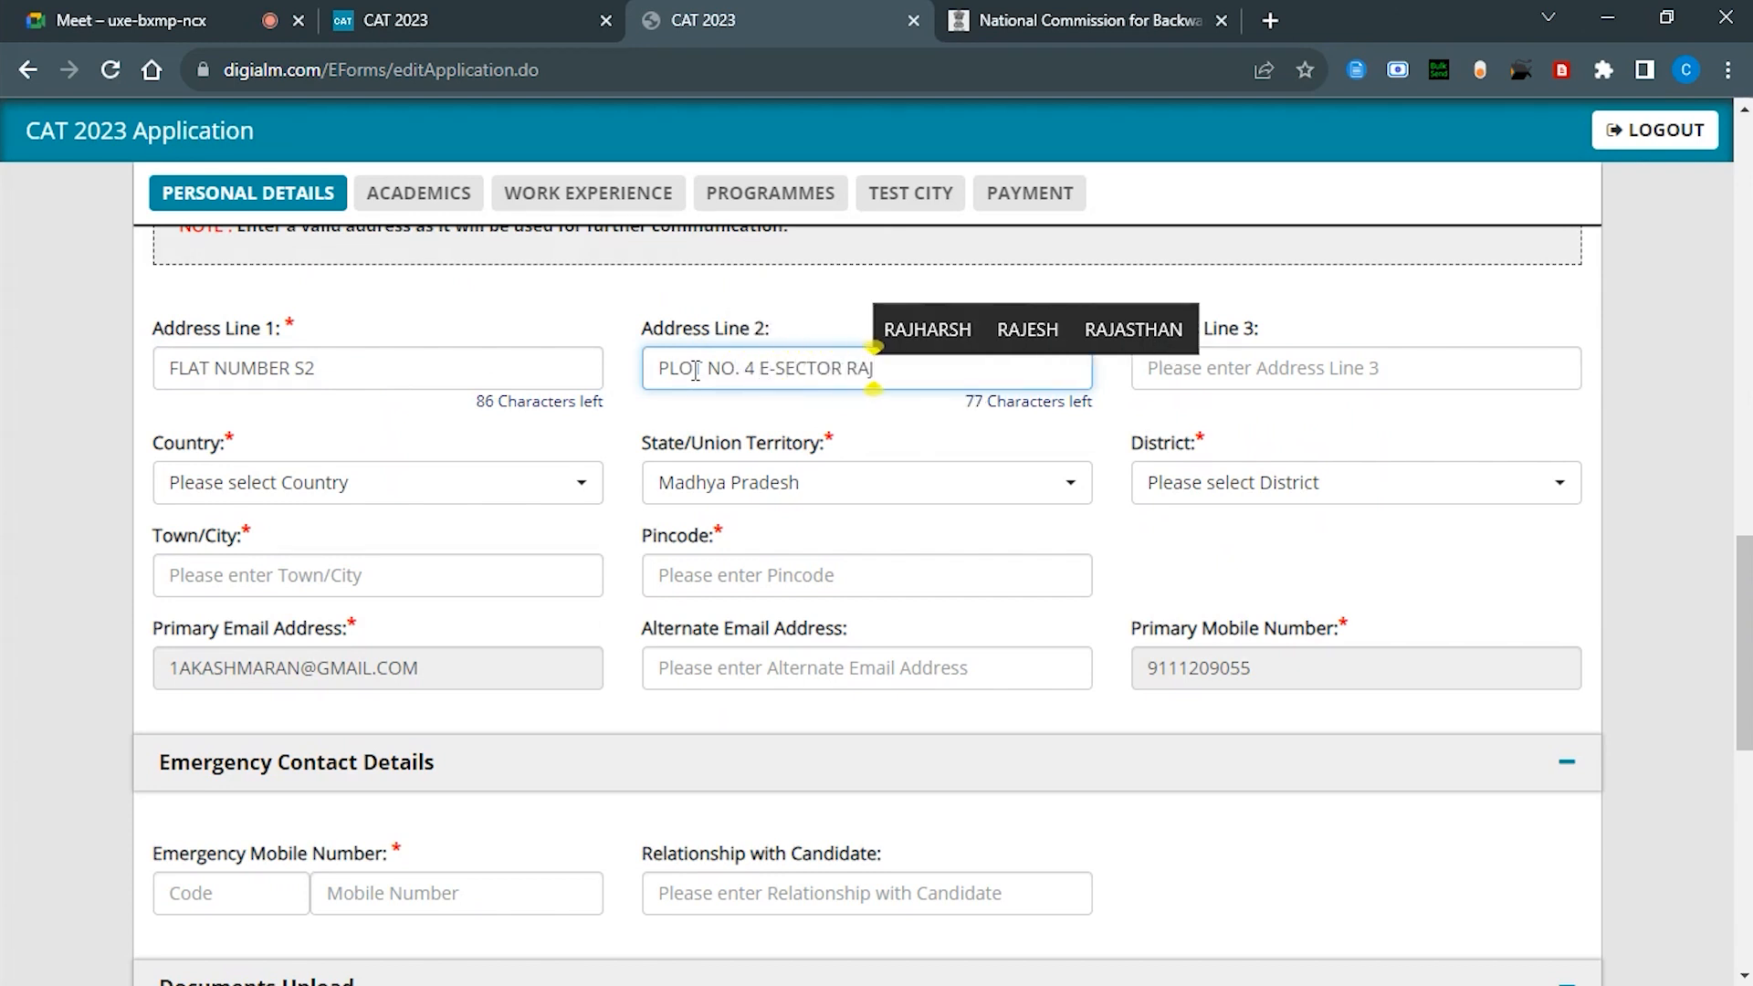
key(Tab)
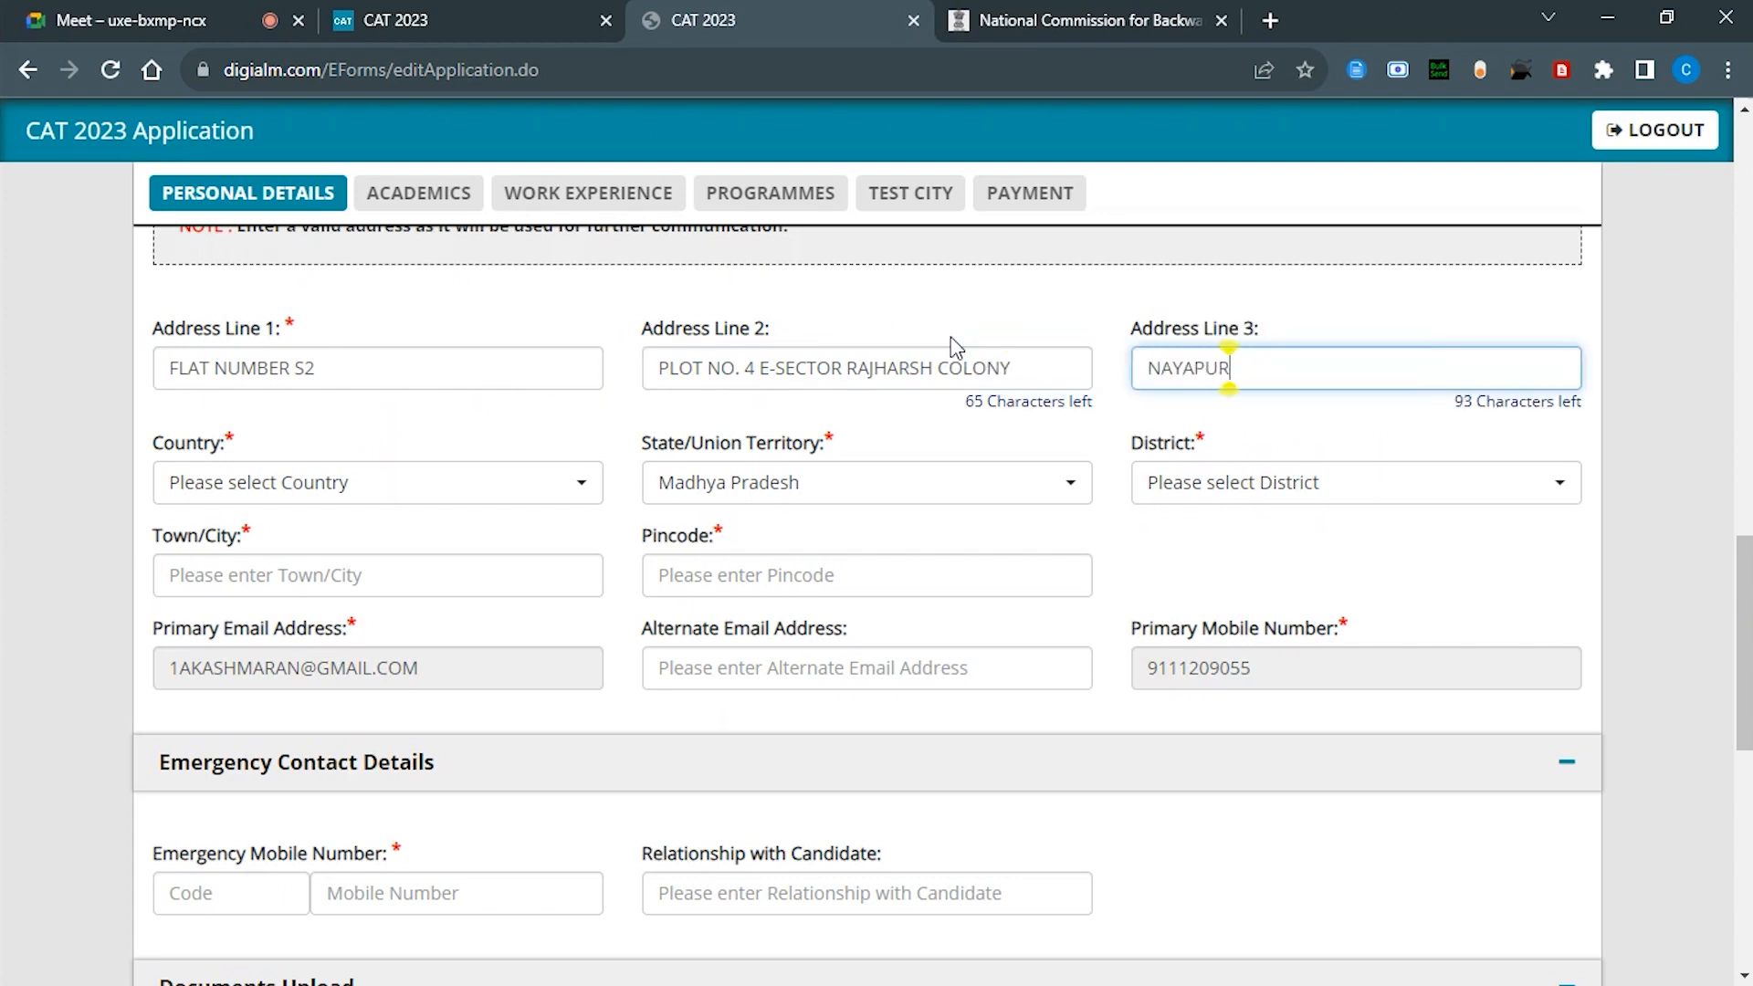
Step: Choose India, Madhya Pradesh and Bhopal district, then fill in the town/city and pincode
click(489, 485)
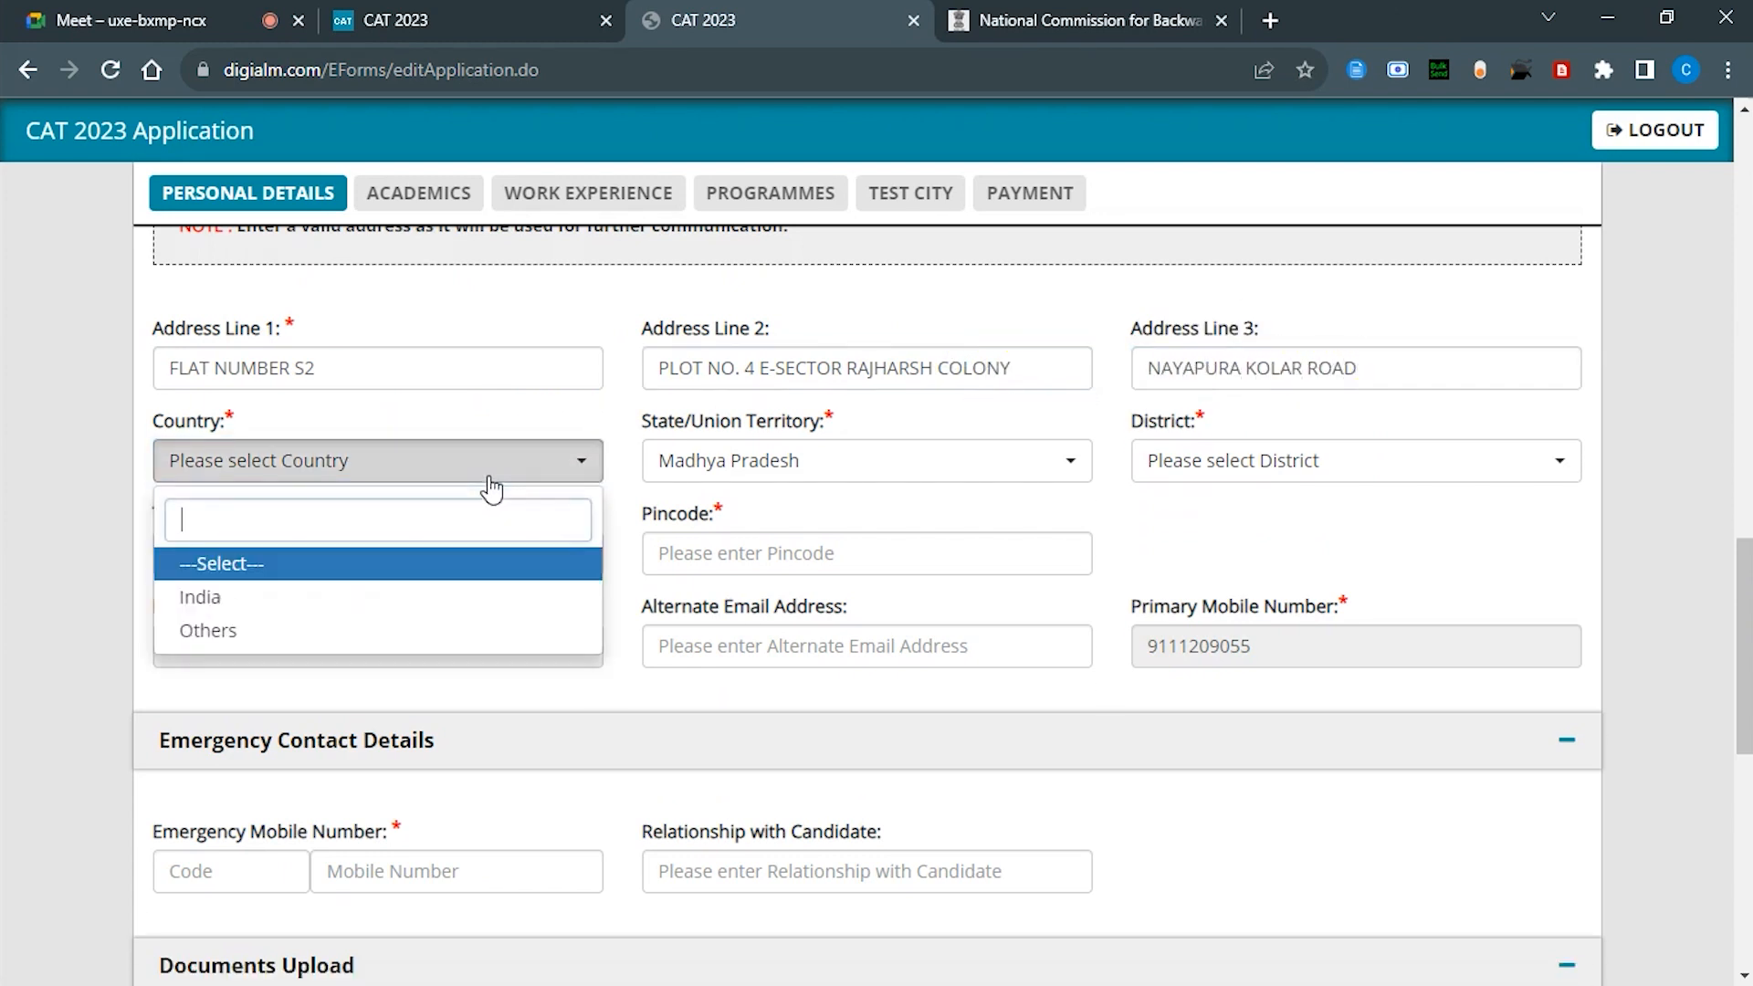
text(in)
key(Return)
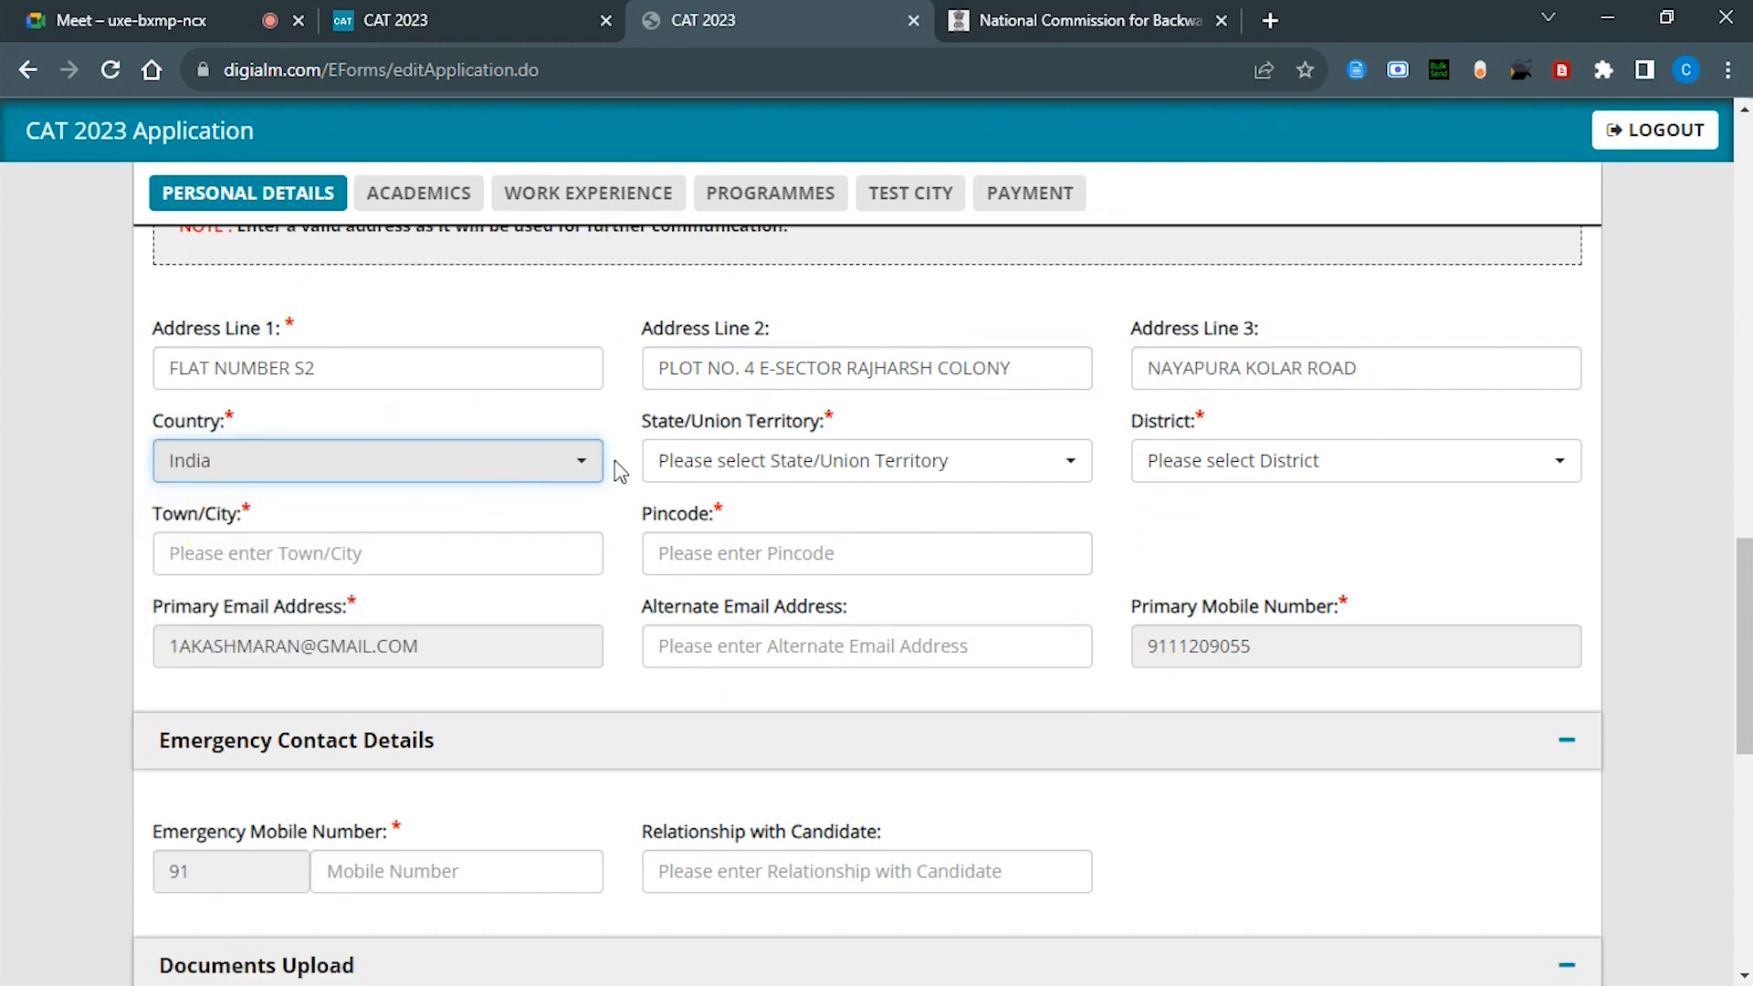
click(751, 457)
text(MADH)
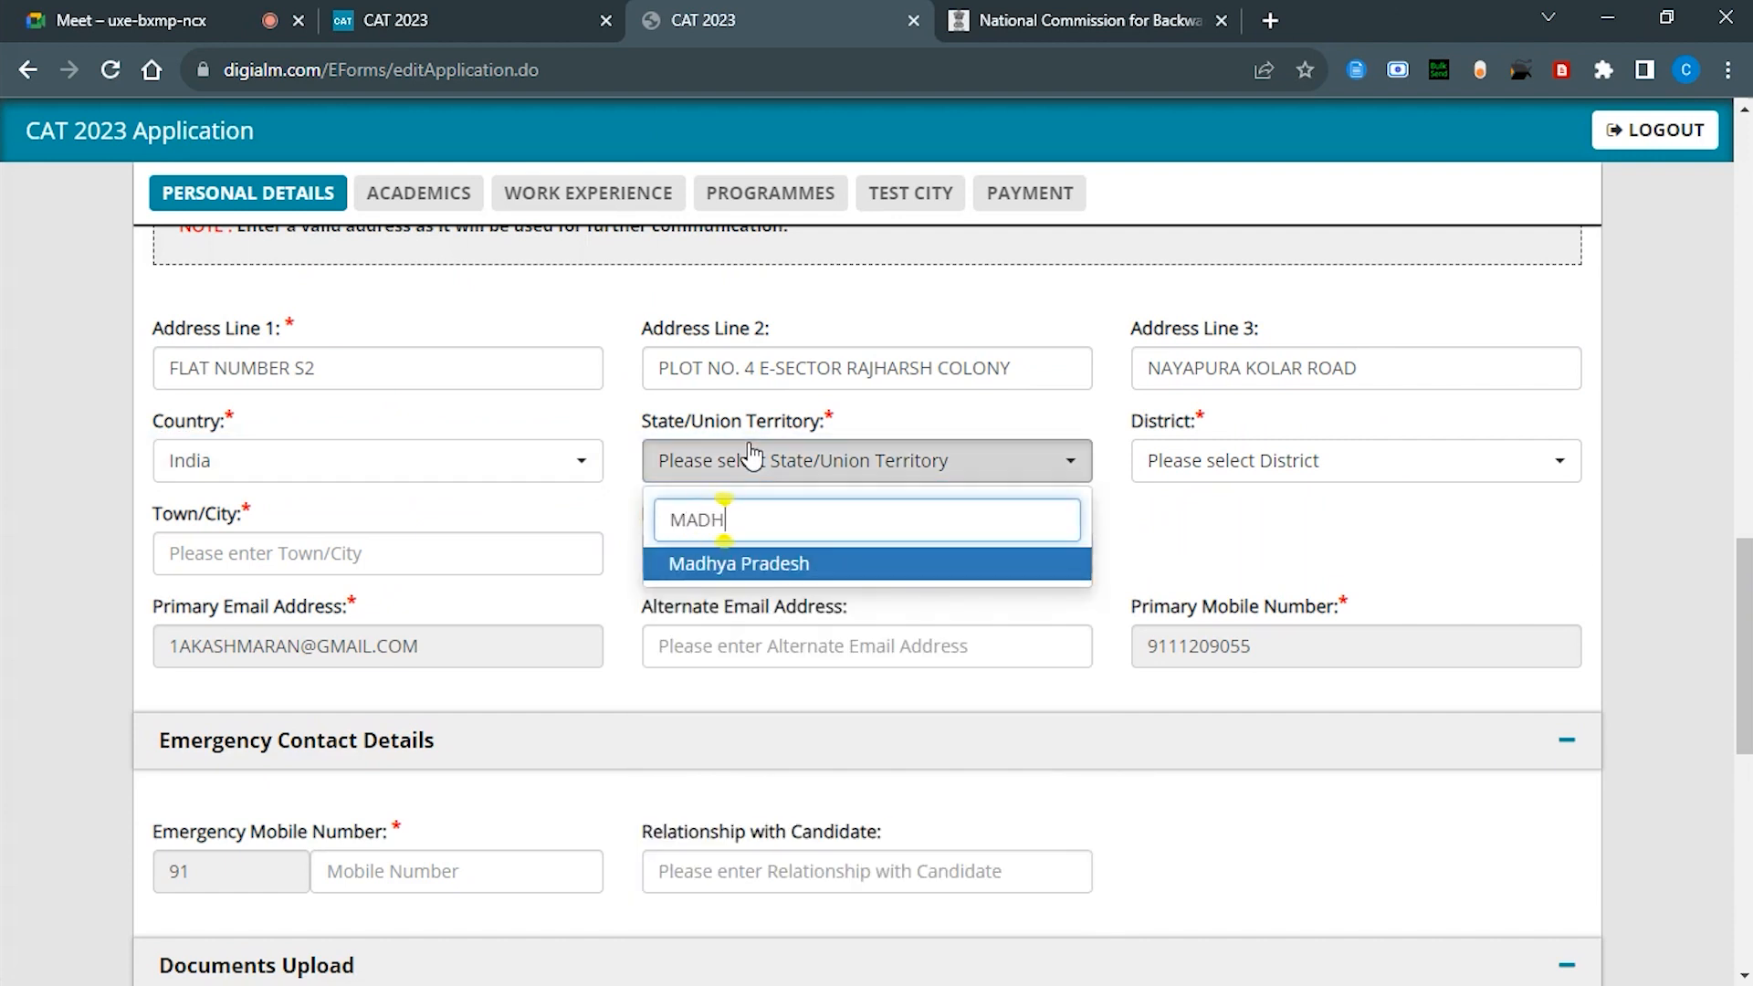
key(Return)
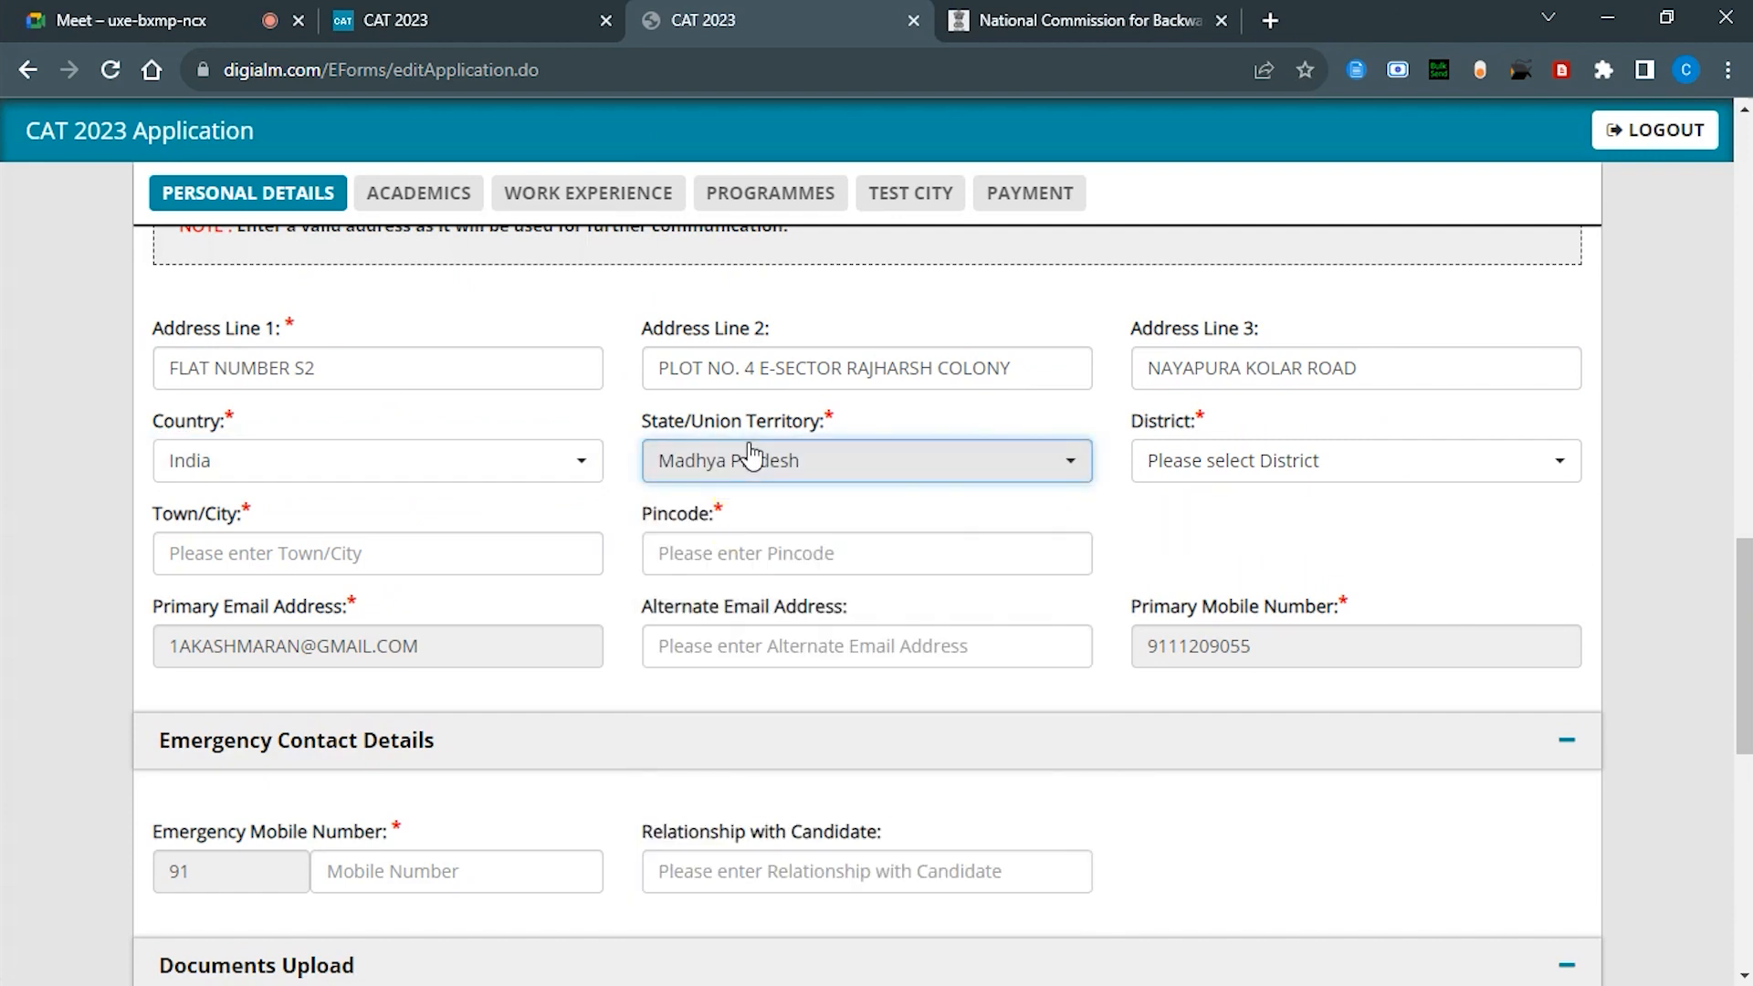
click(1319, 463)
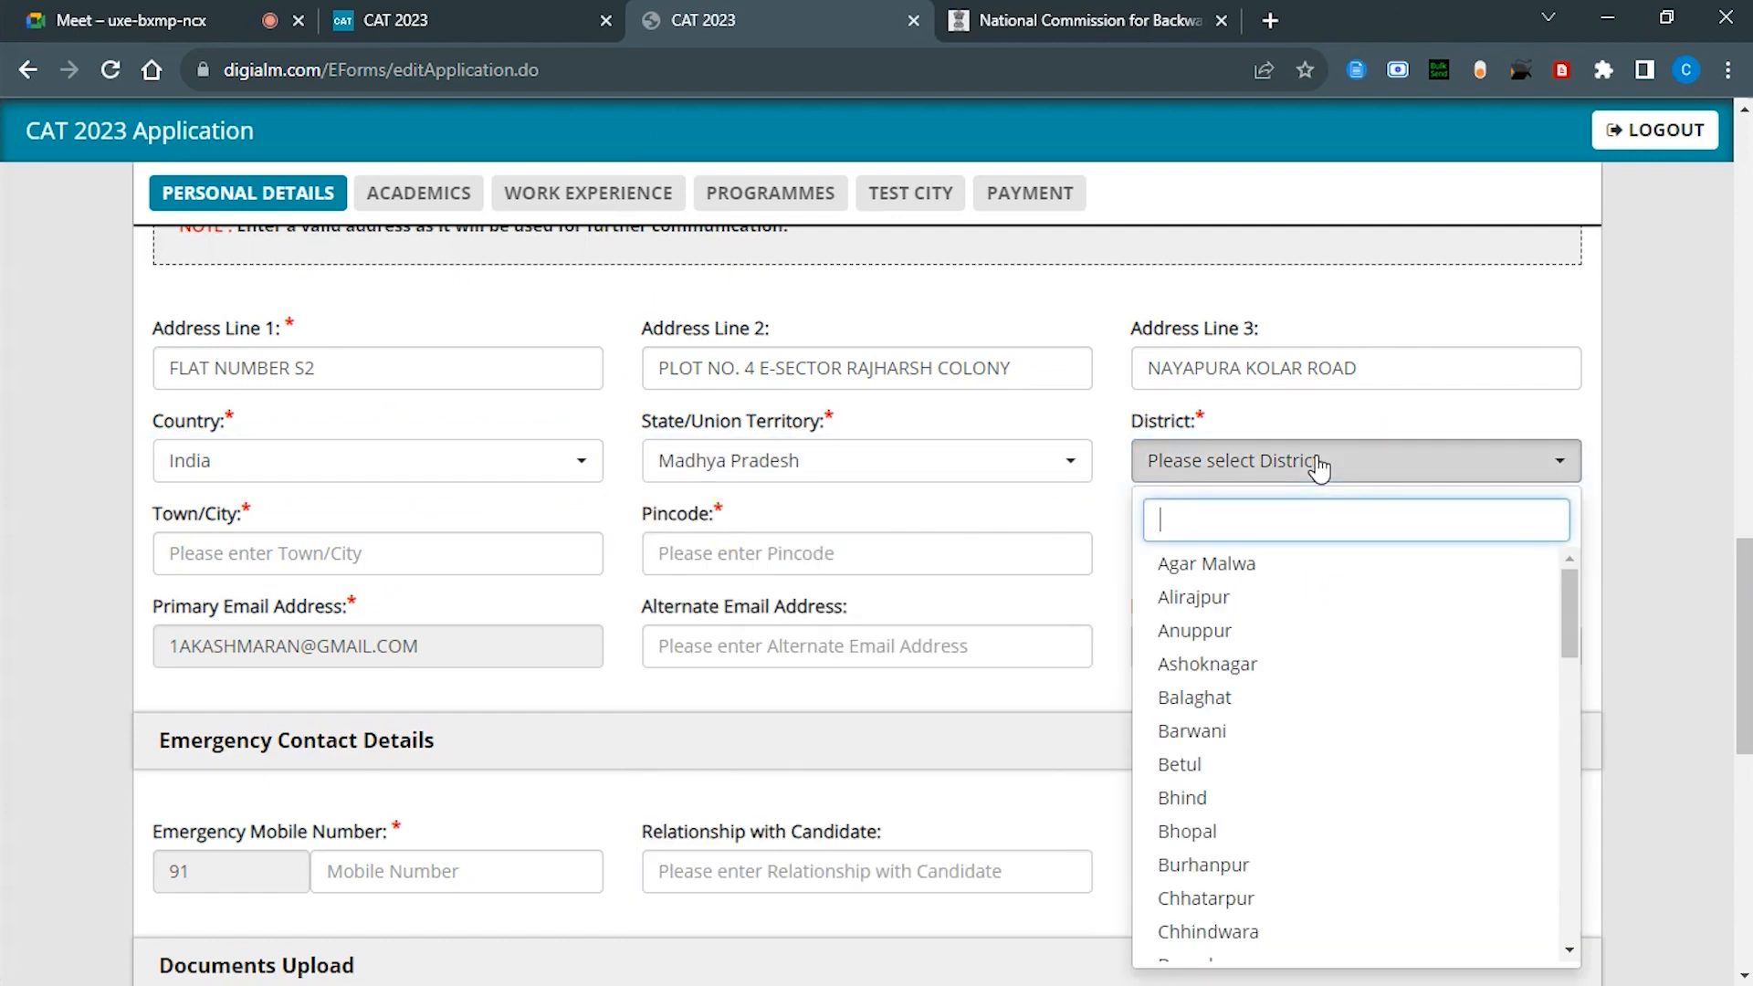
click(1183, 831)
click(358, 555)
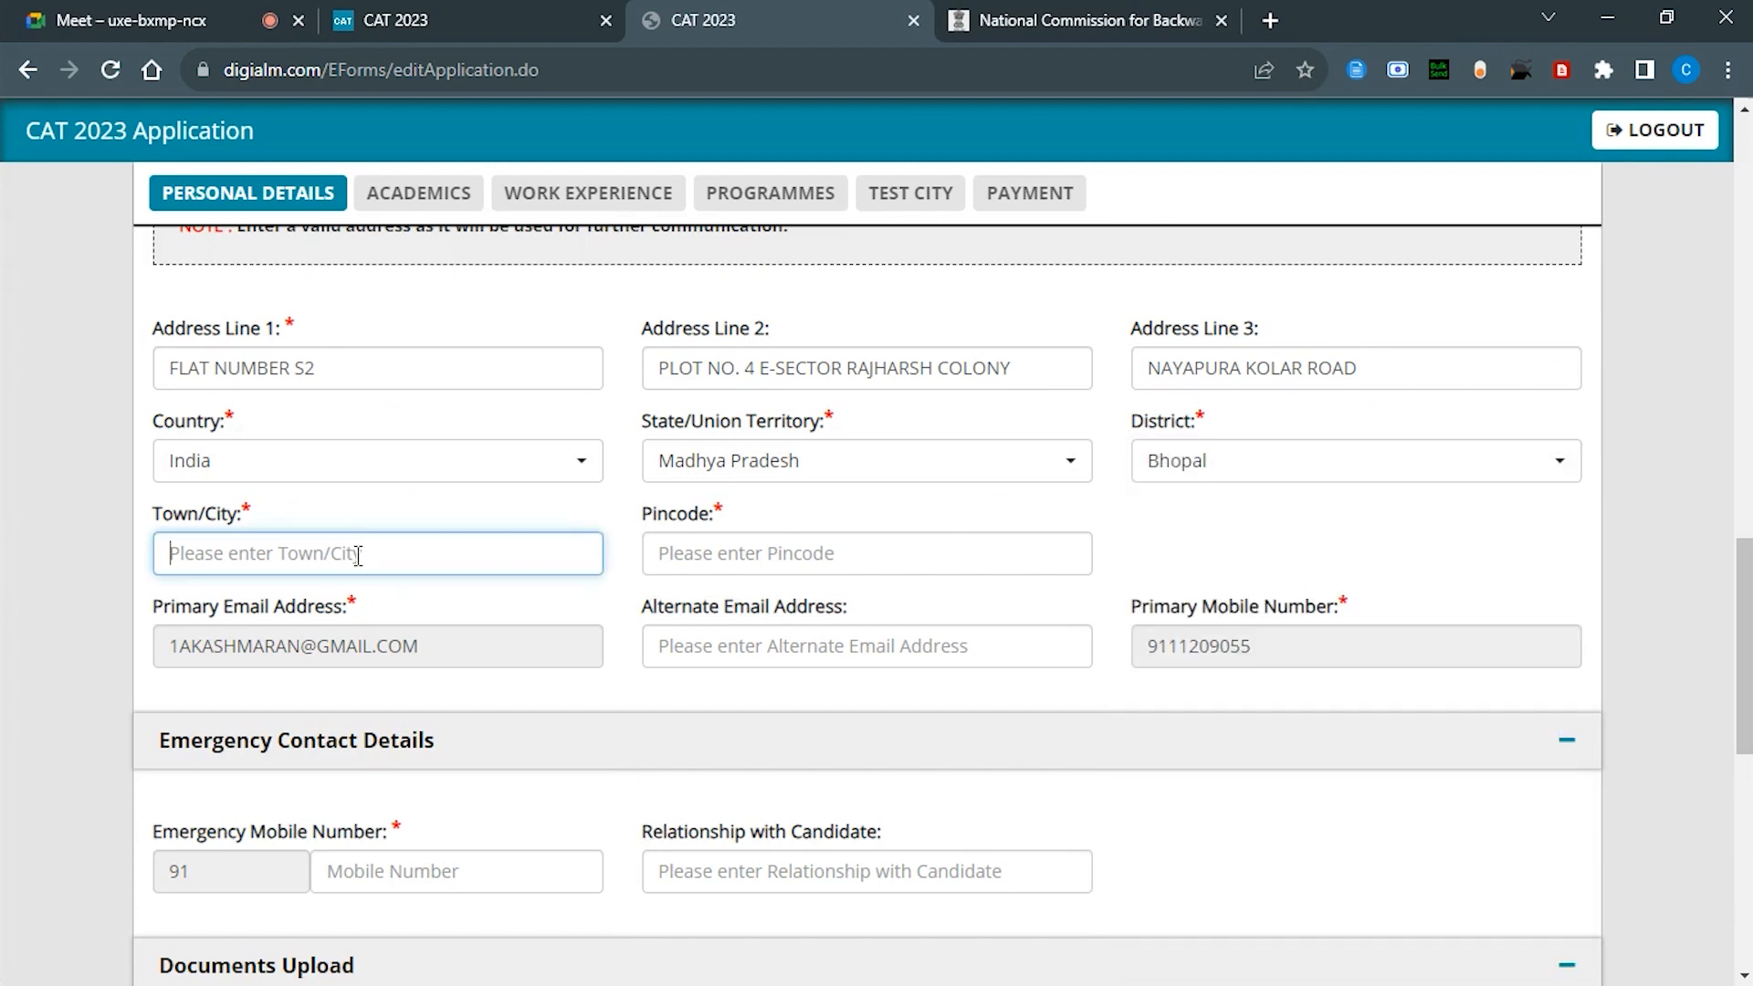
text(BHOPAL)
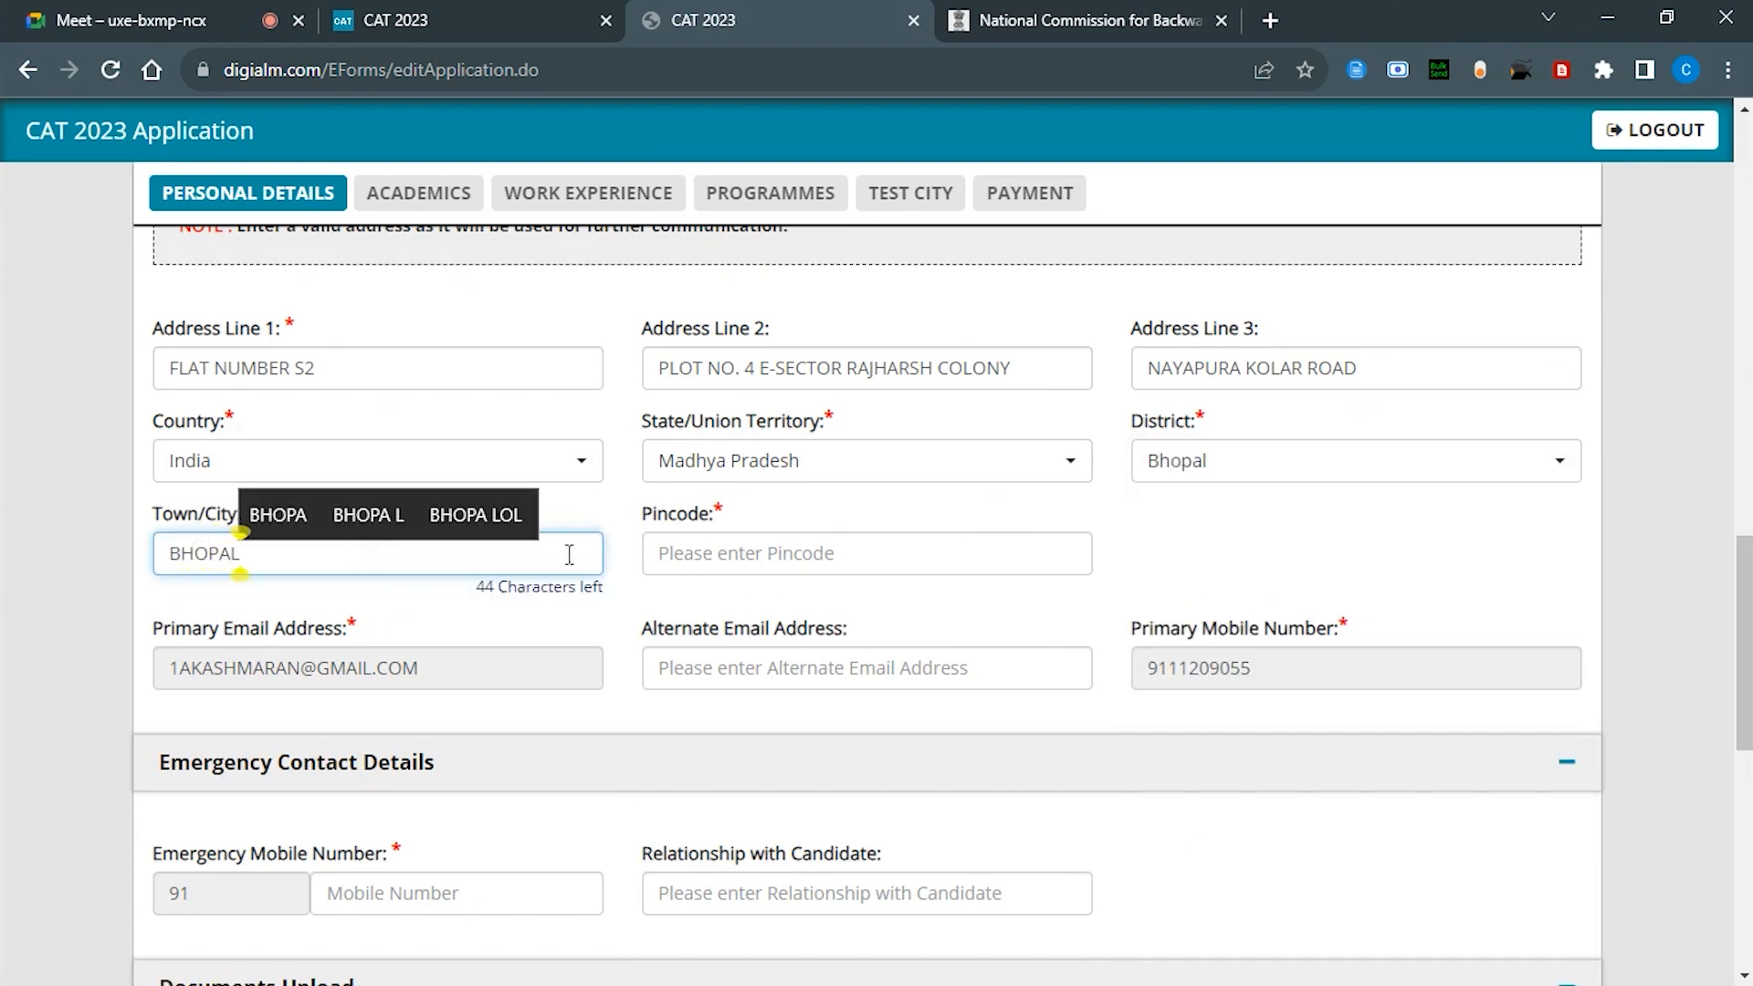
click(905, 561)
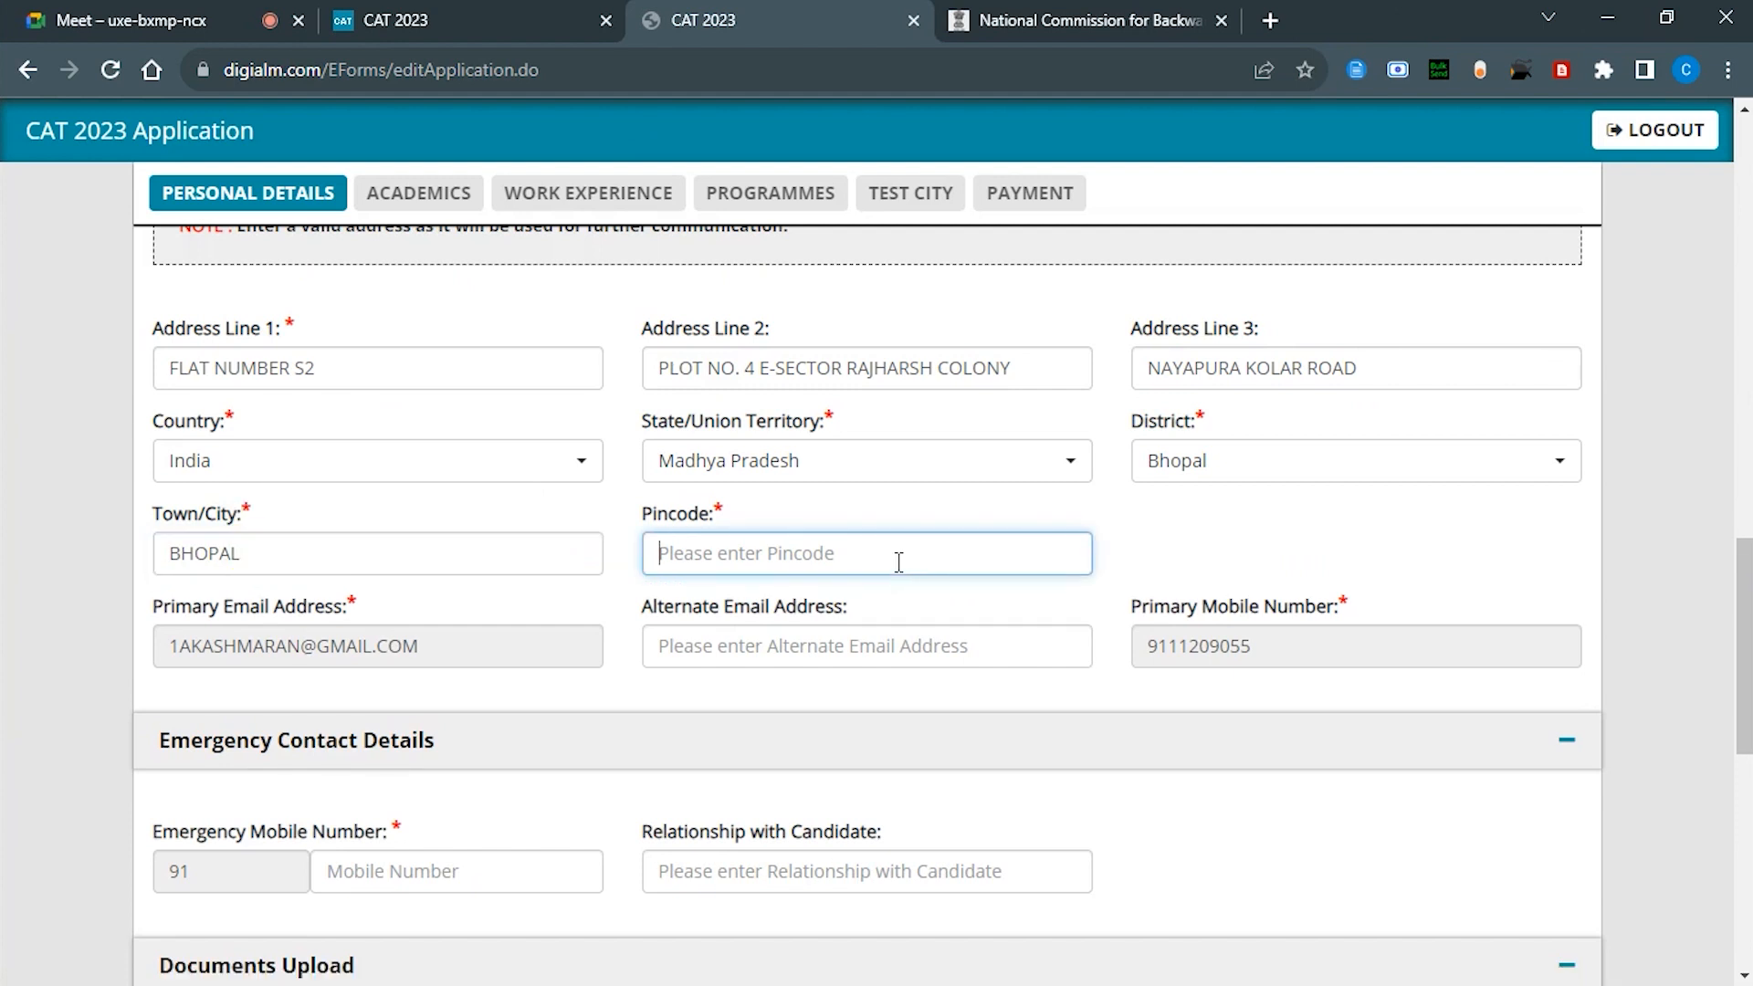
text(4620)
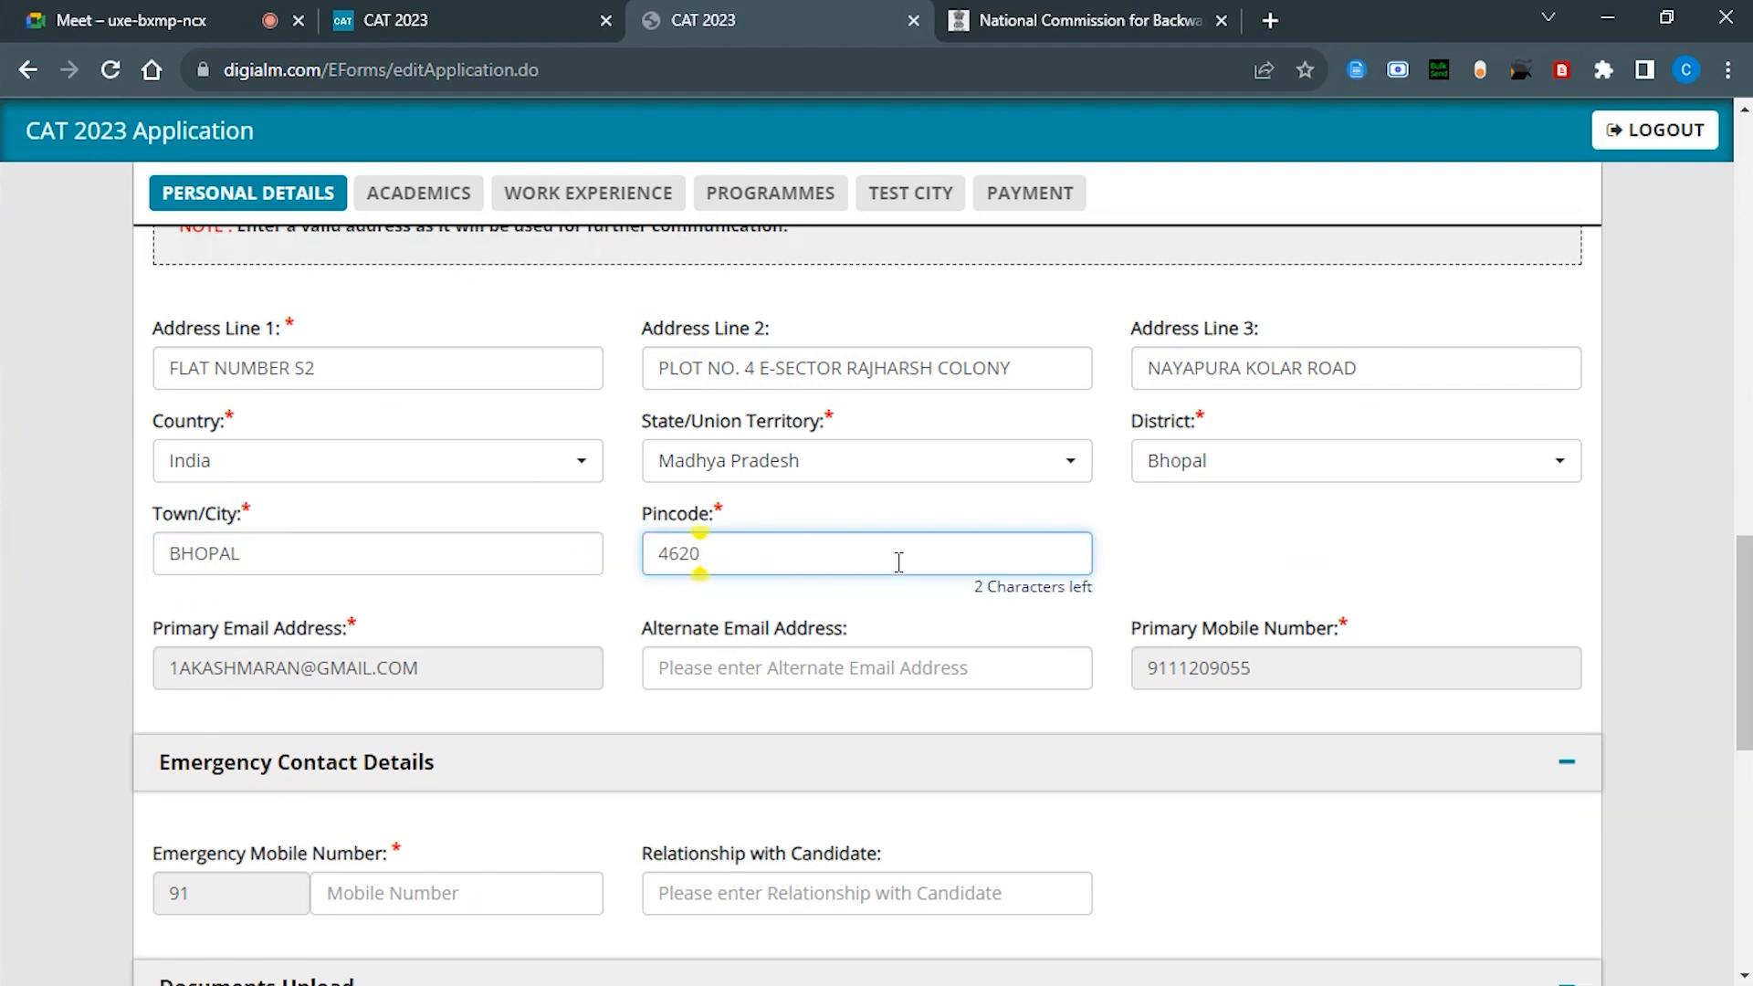
text(42)
Step: Enter the emergency contact mobile number and type SELF as the relationship
scroll(1196, 621, down, 2)
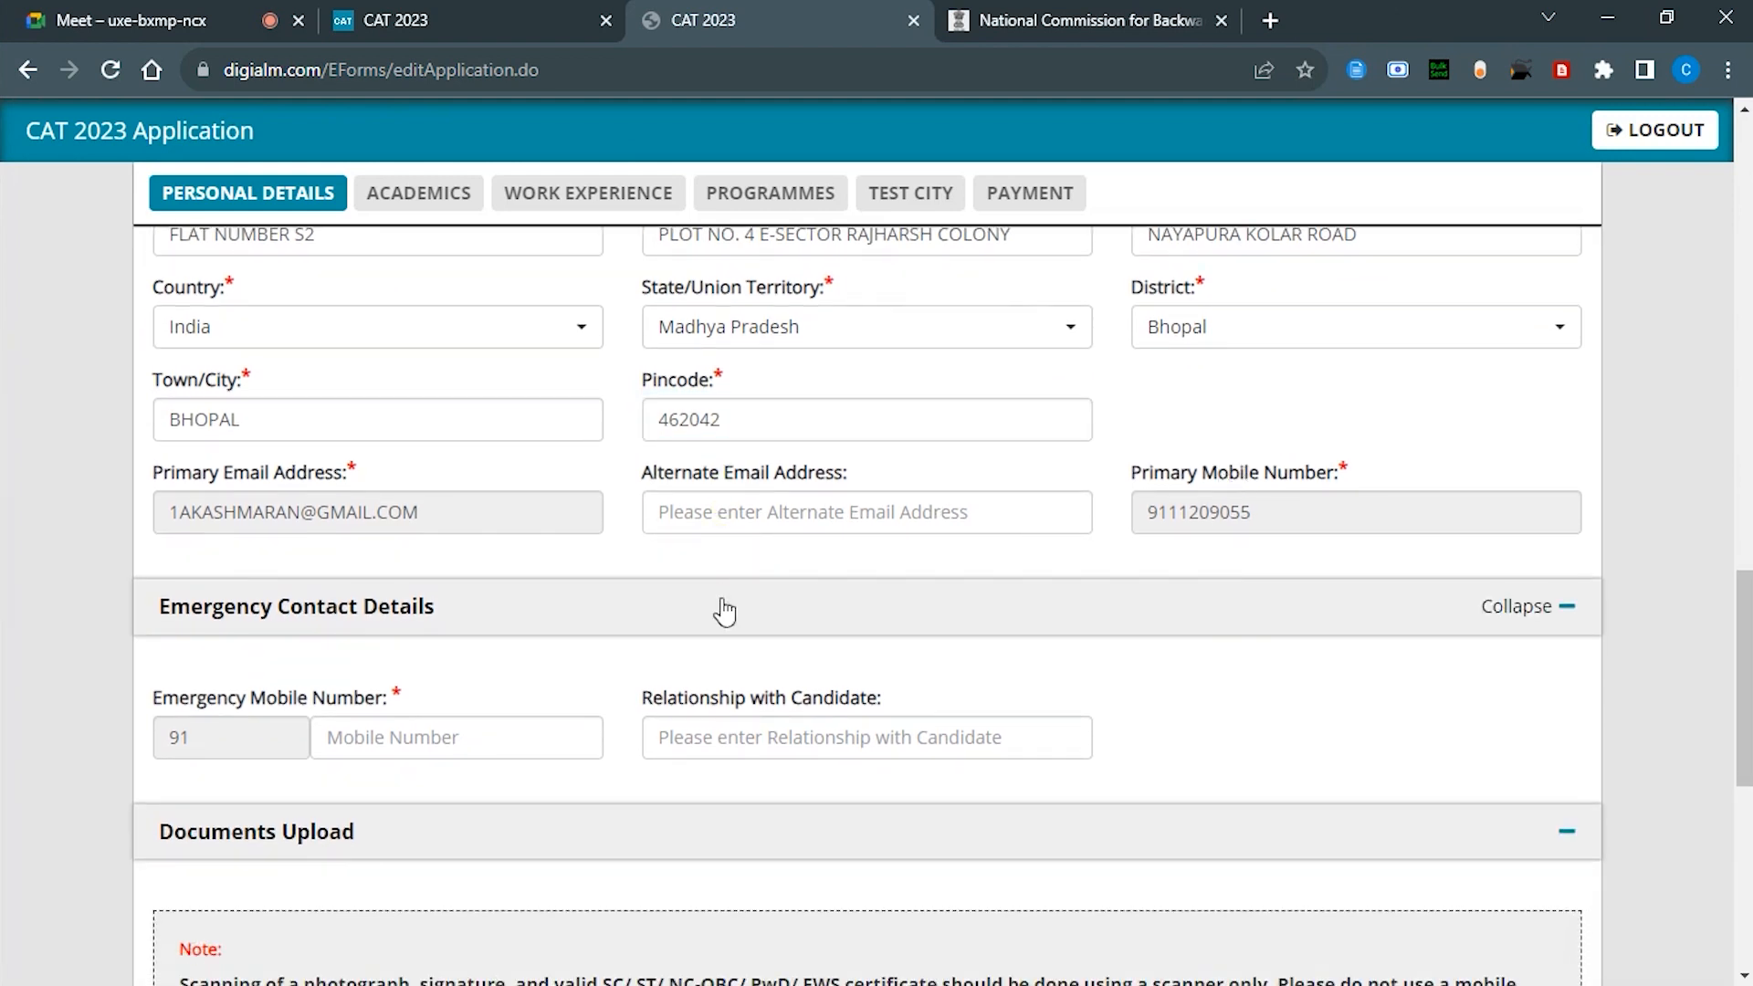
scroll(540, 638, down, 2)
click(473, 537)
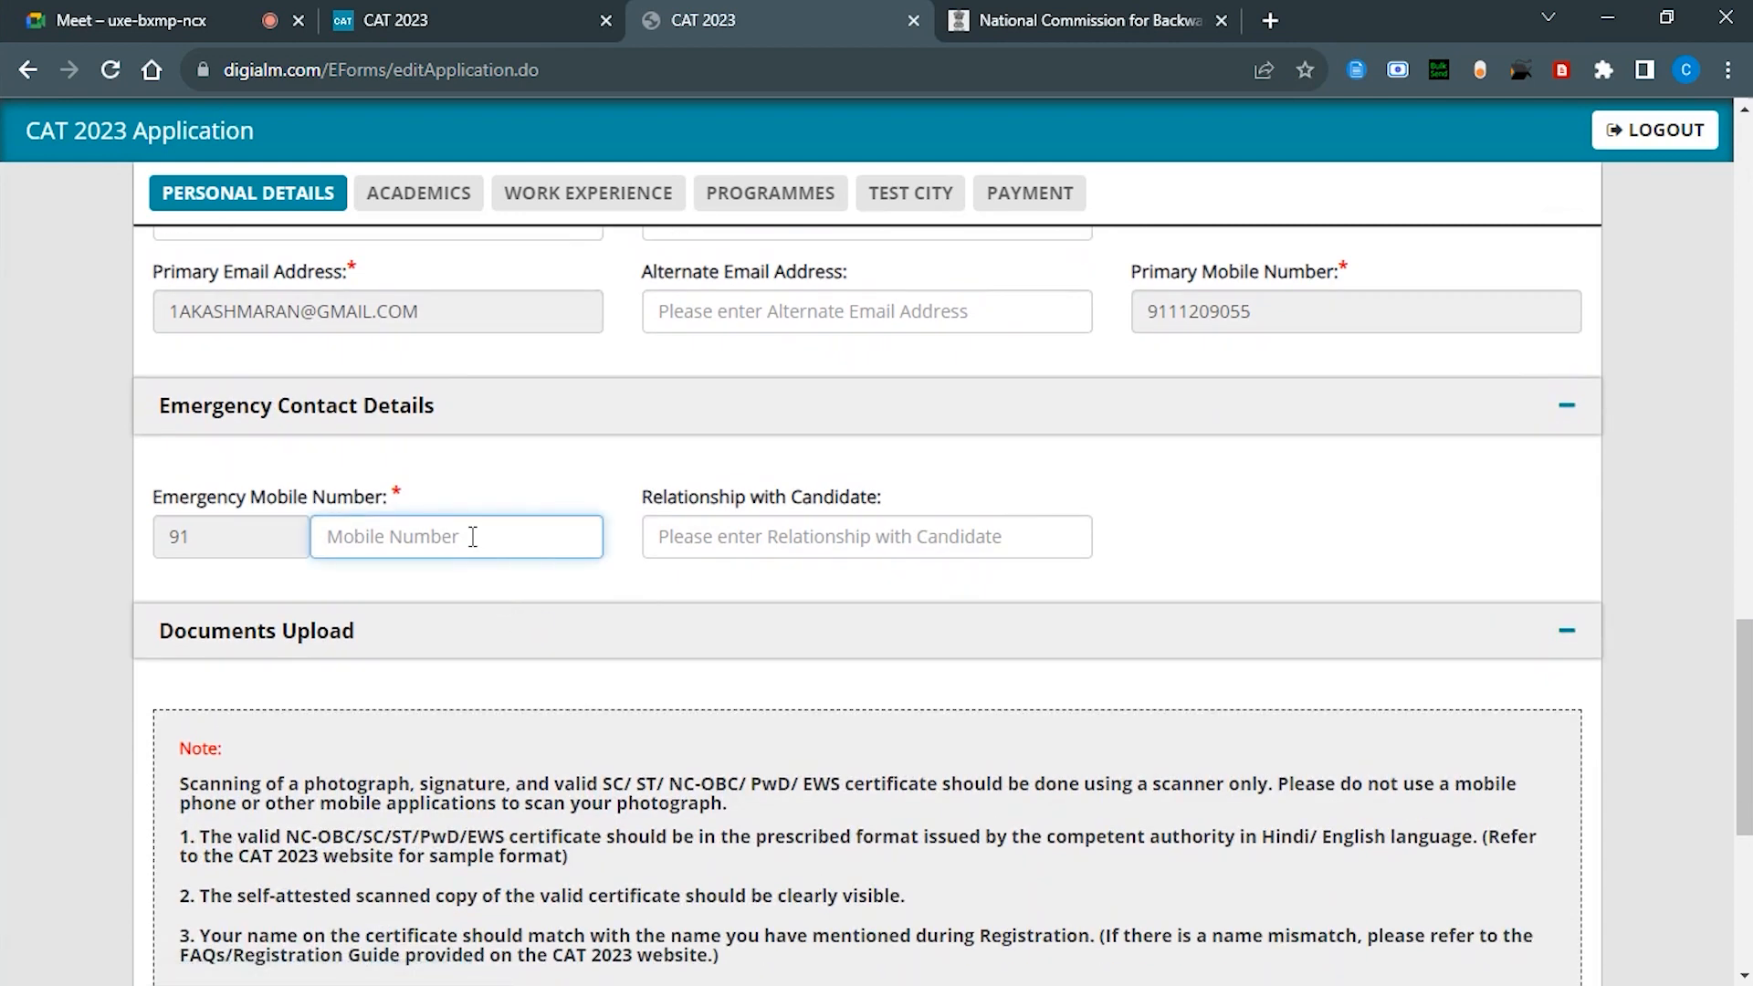
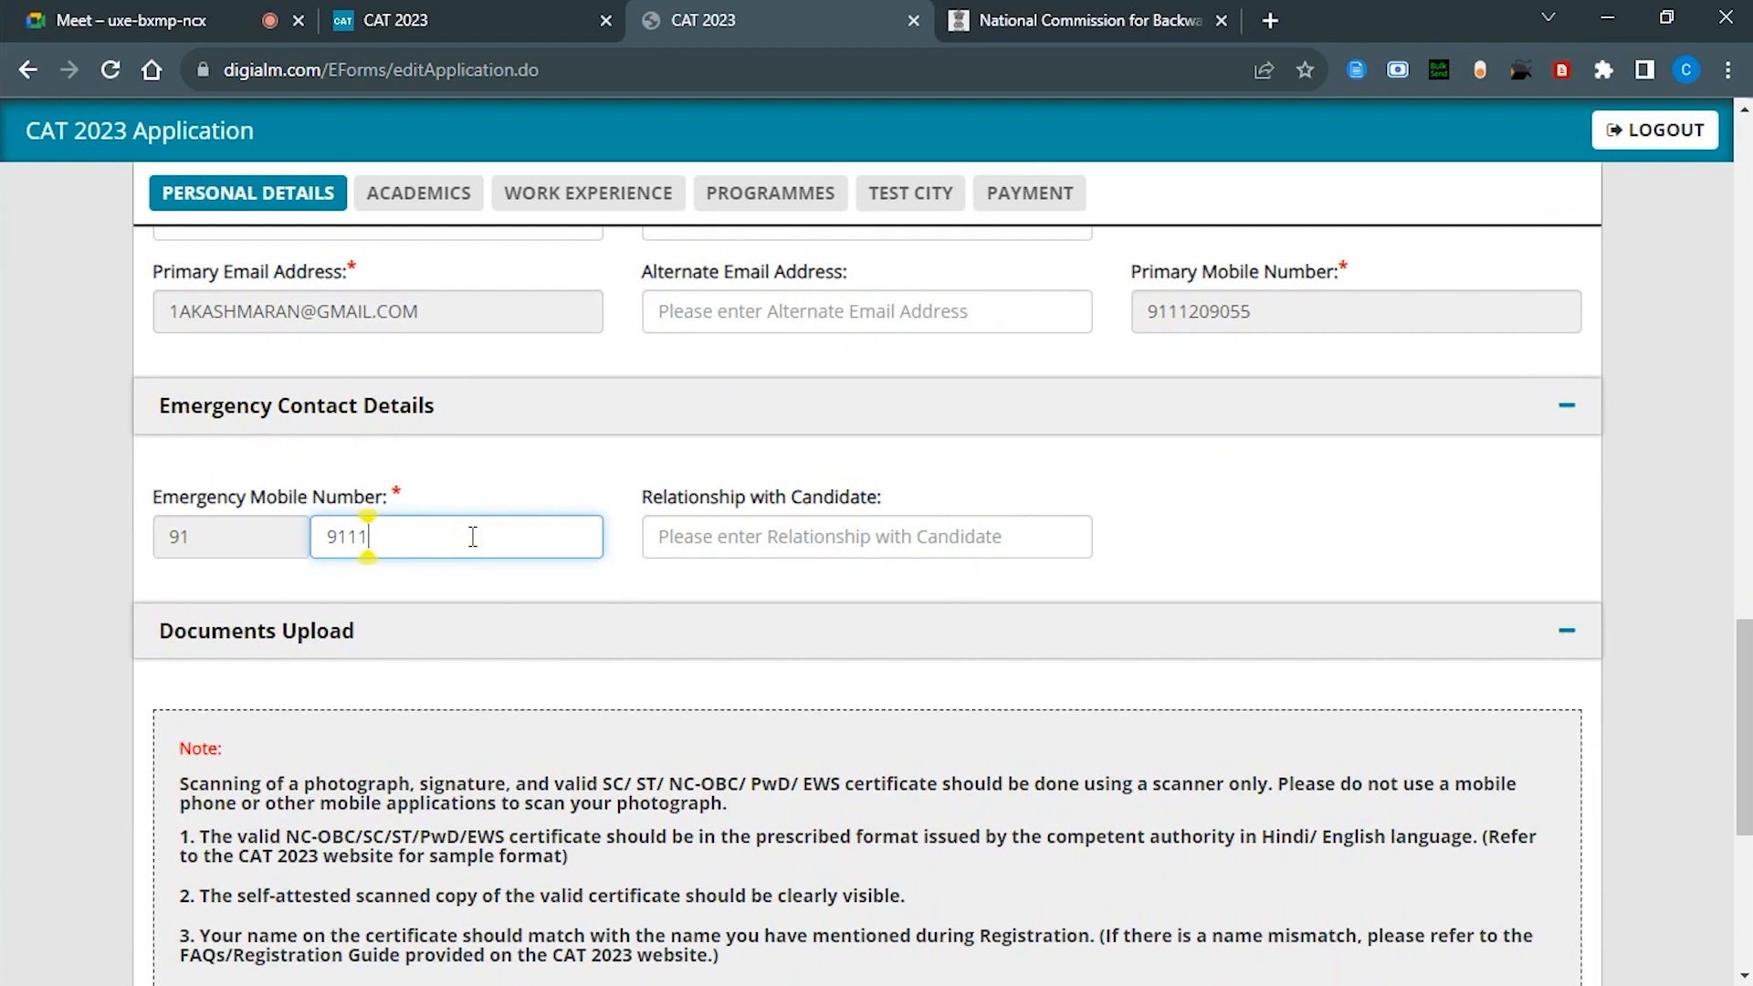
text(S)
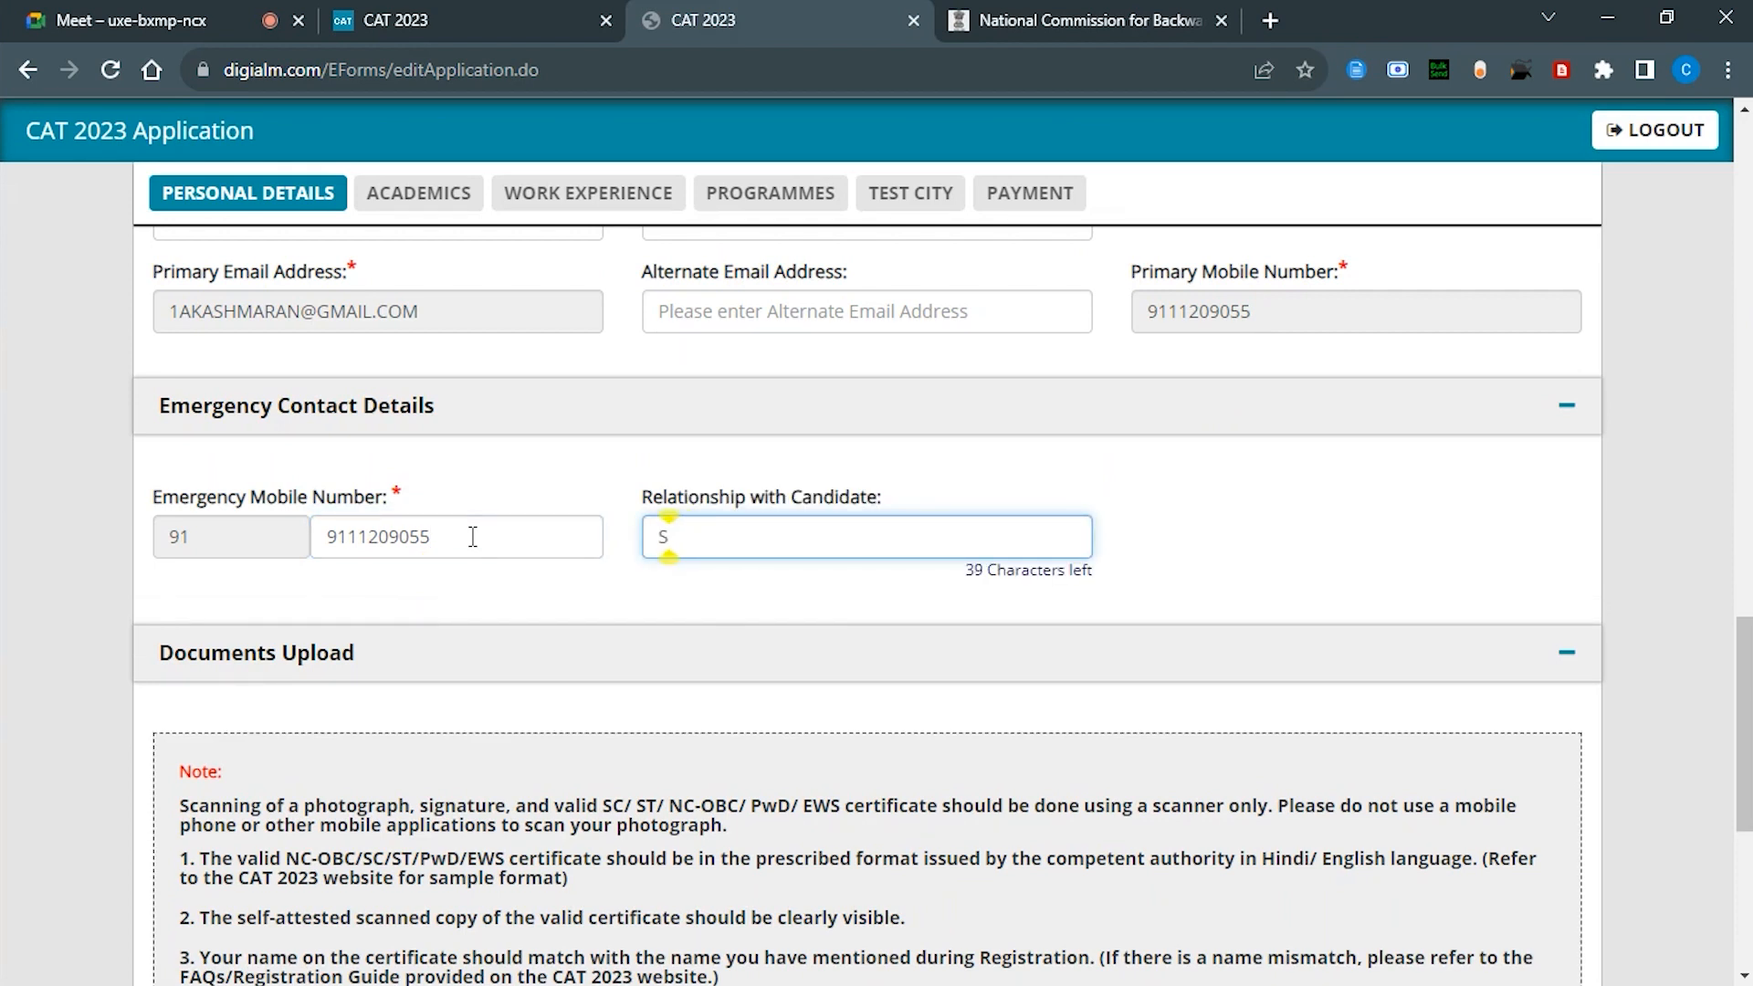
text(ELF)
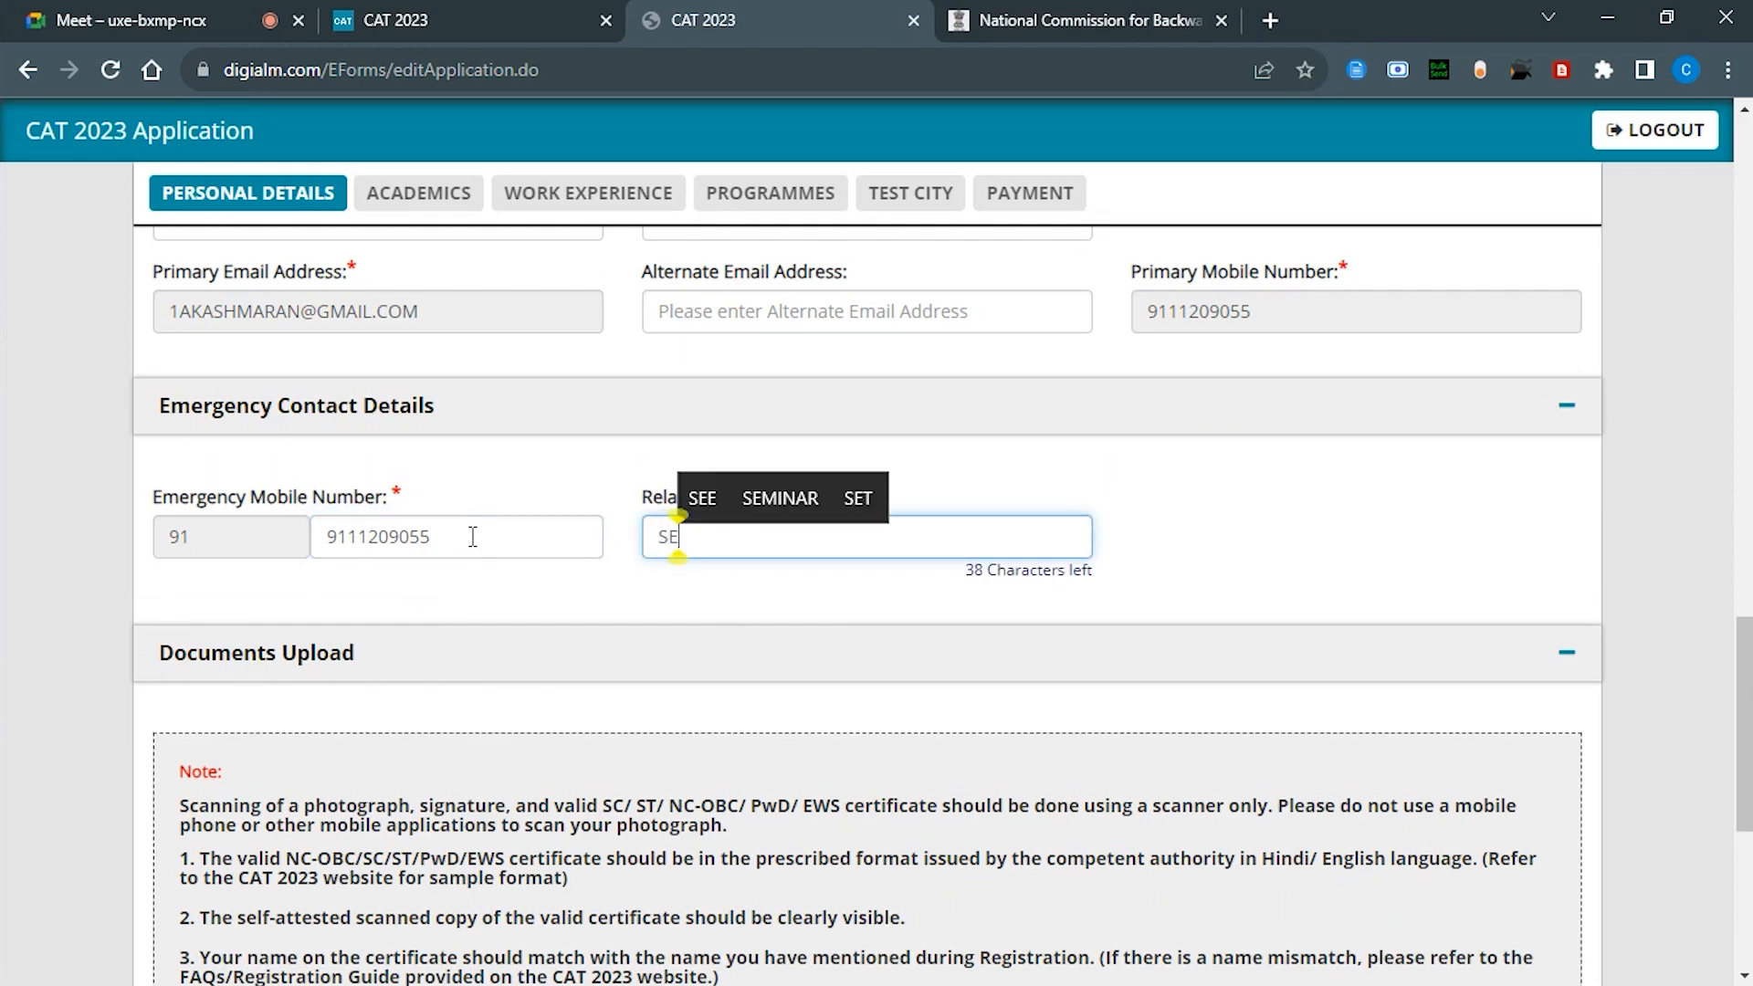
Step: Save the certificate image to Downloads as CASTE CERTIFICATE and return to the upload section
click(422, 585)
scroll(422, 586, down, 5)
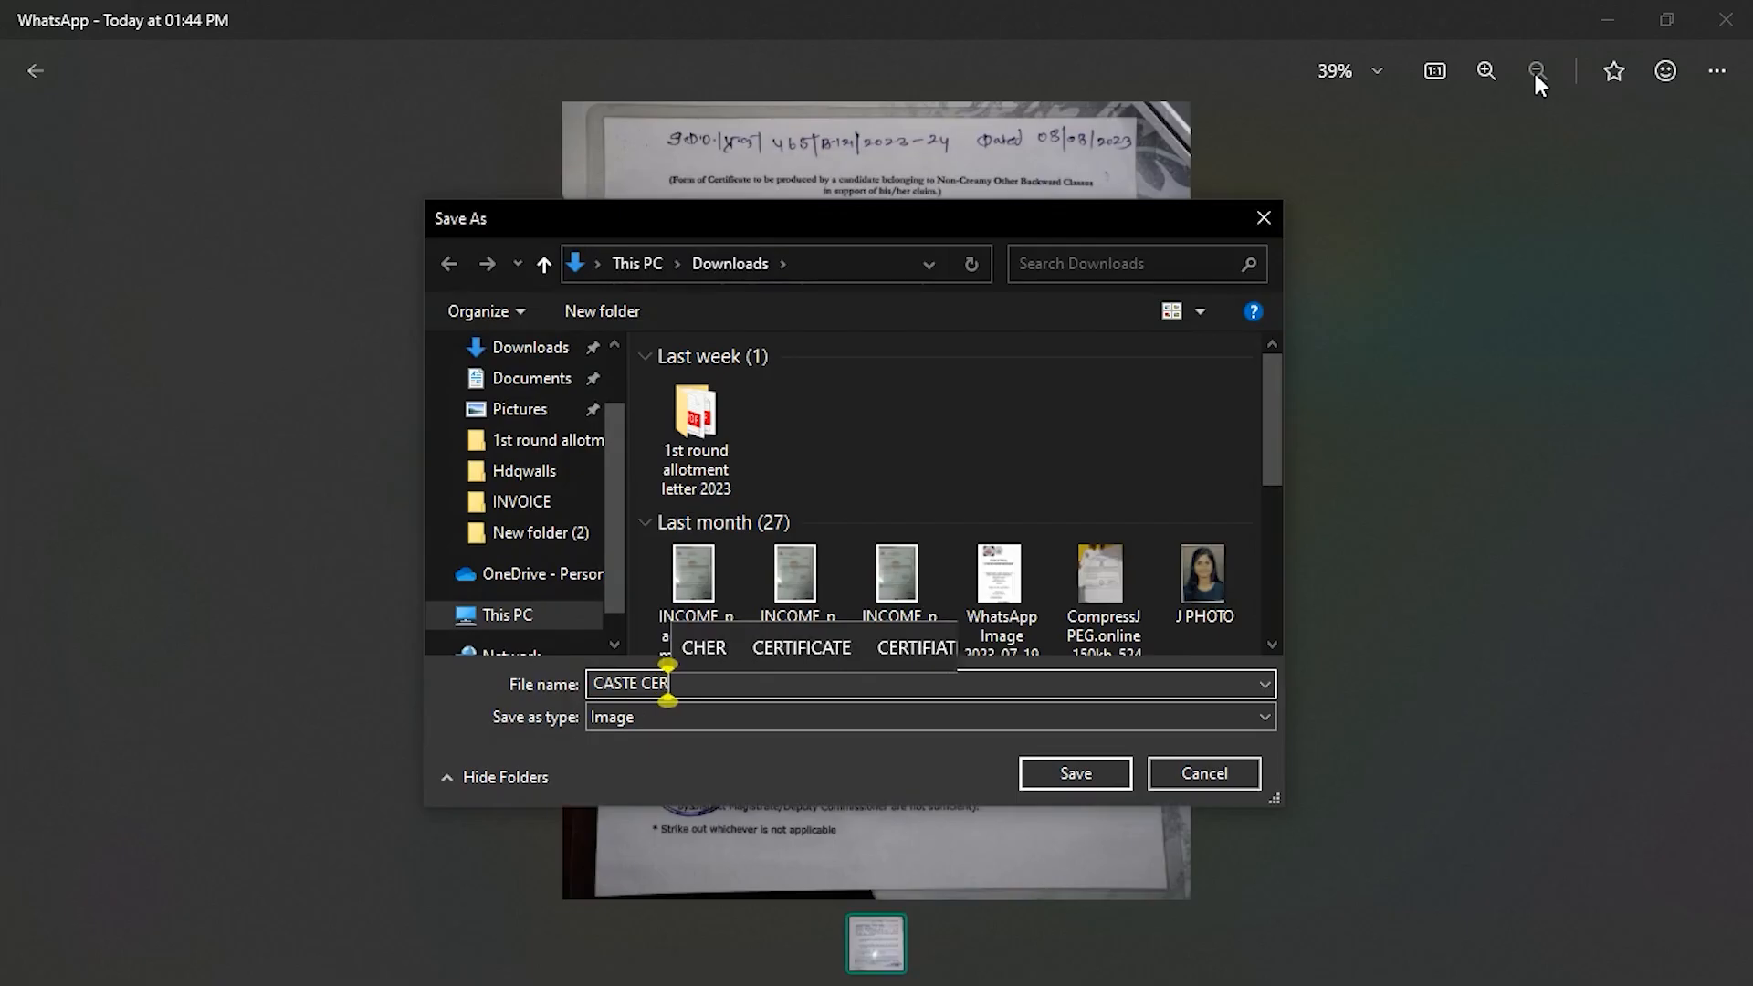
text(I)
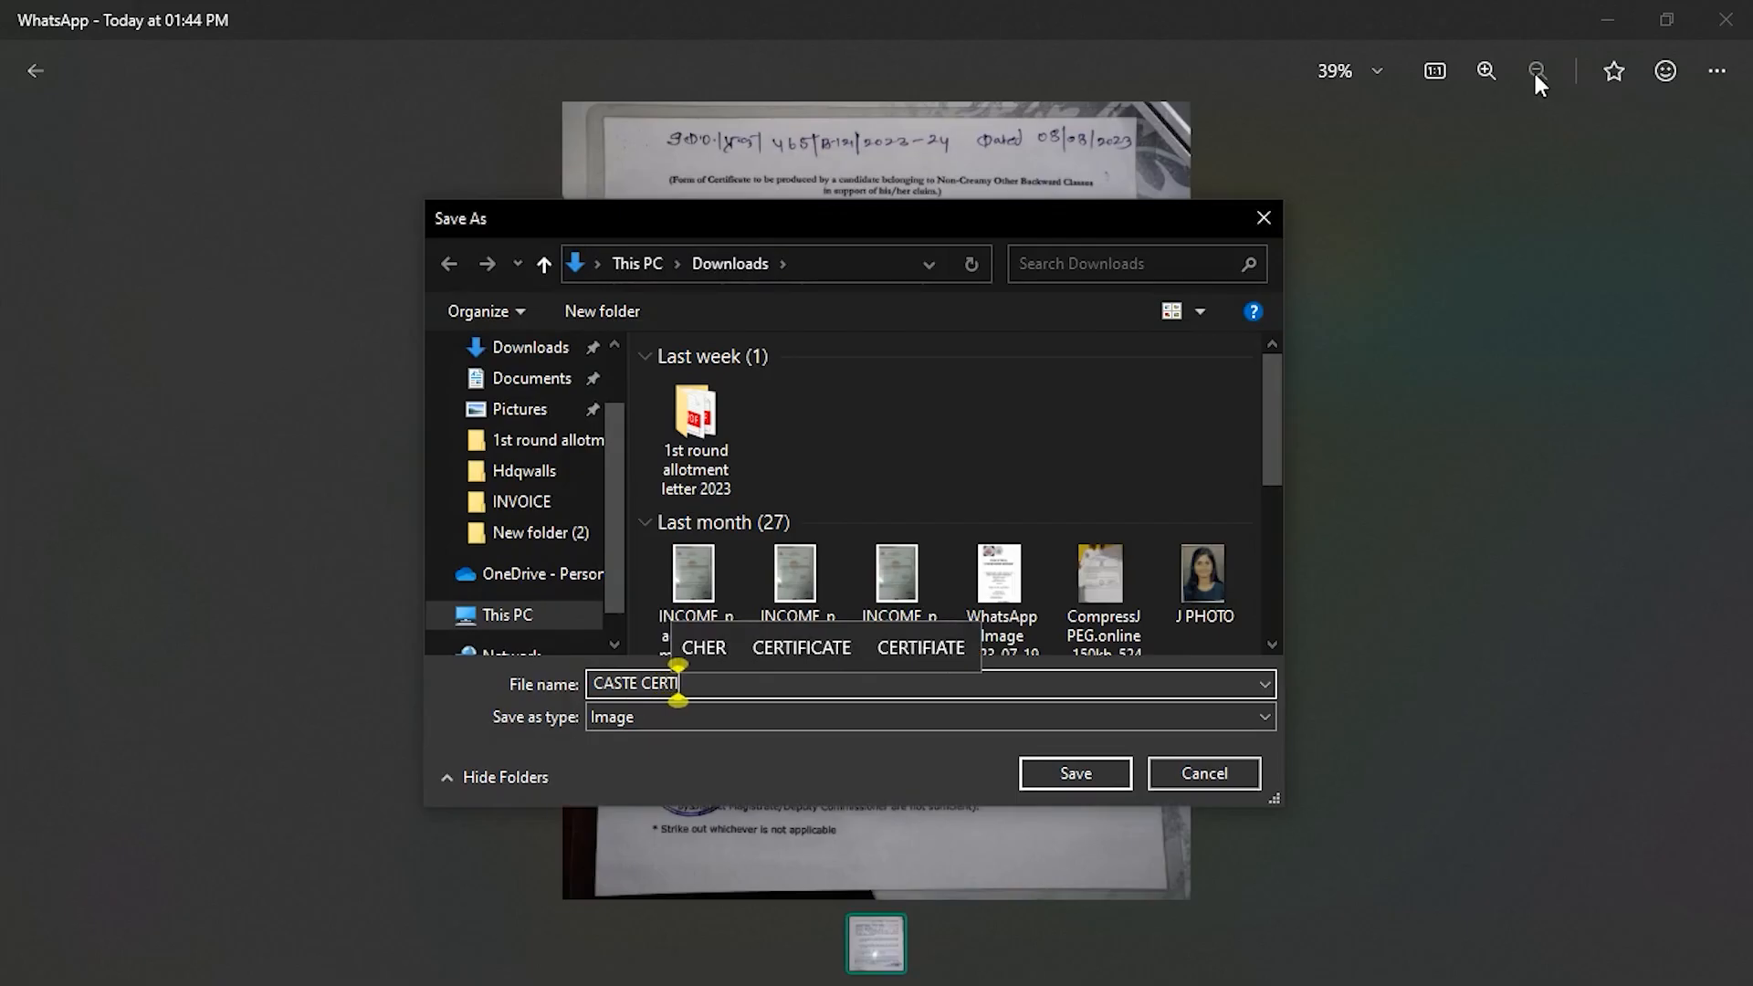
text(FICATE)
key(Return)
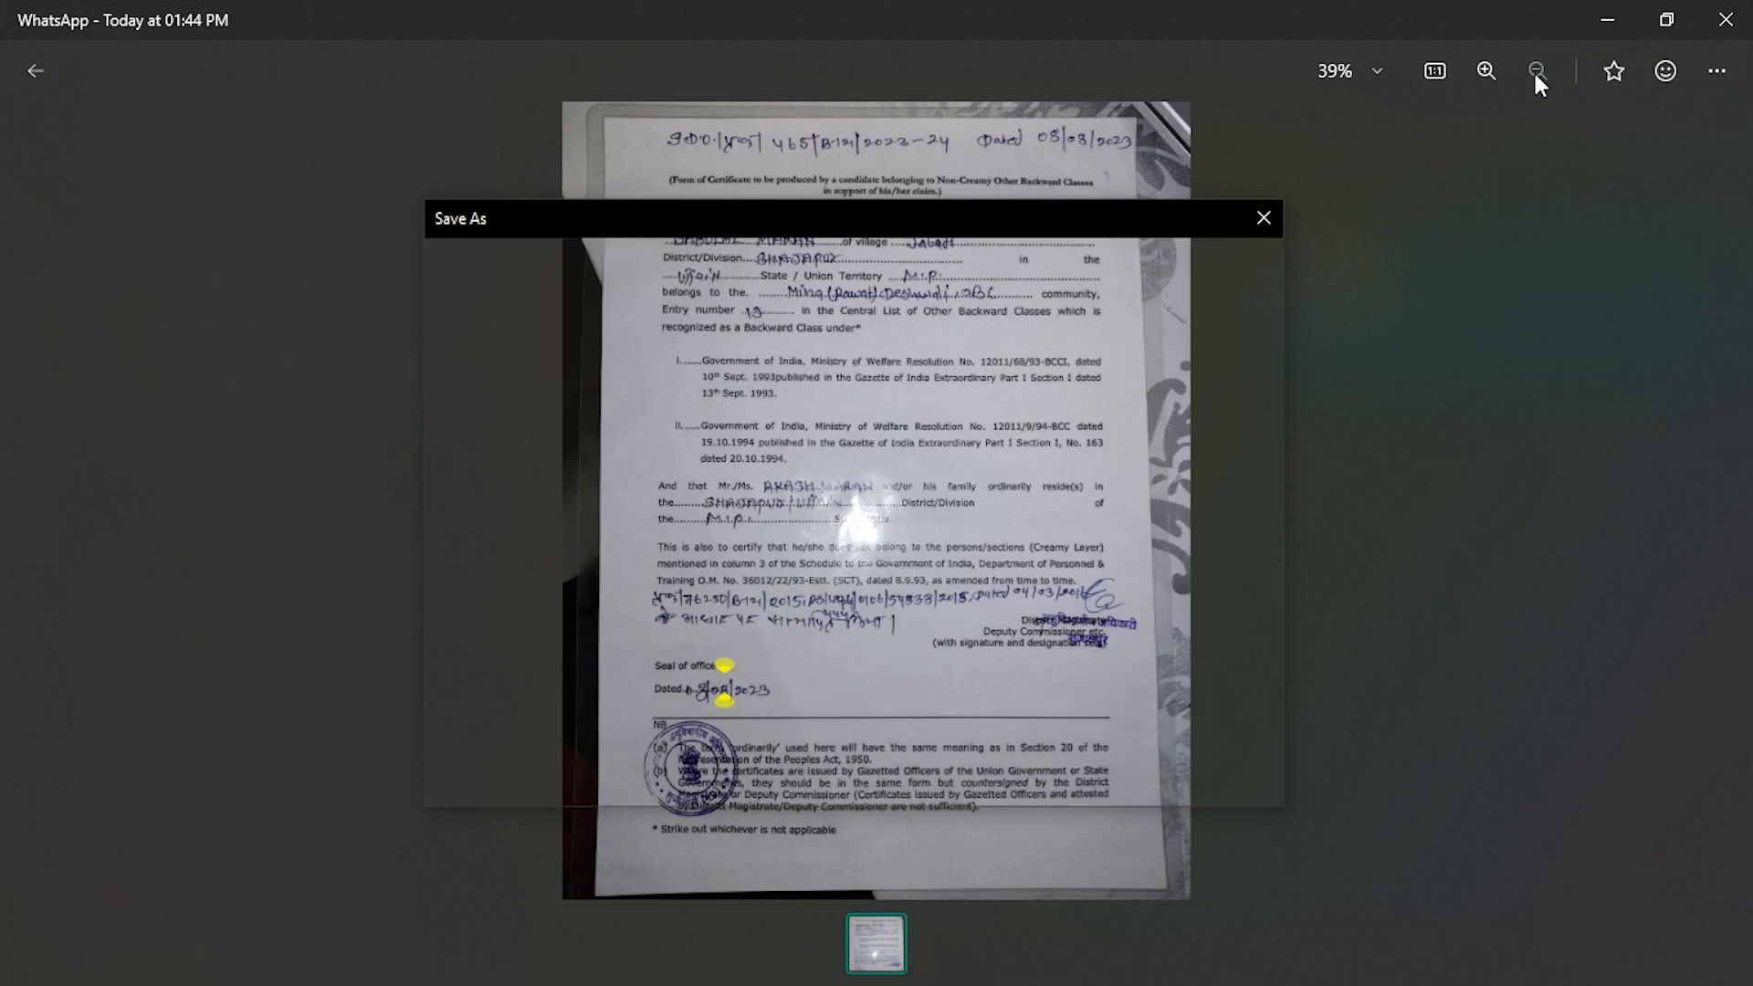
click(1610, 16)
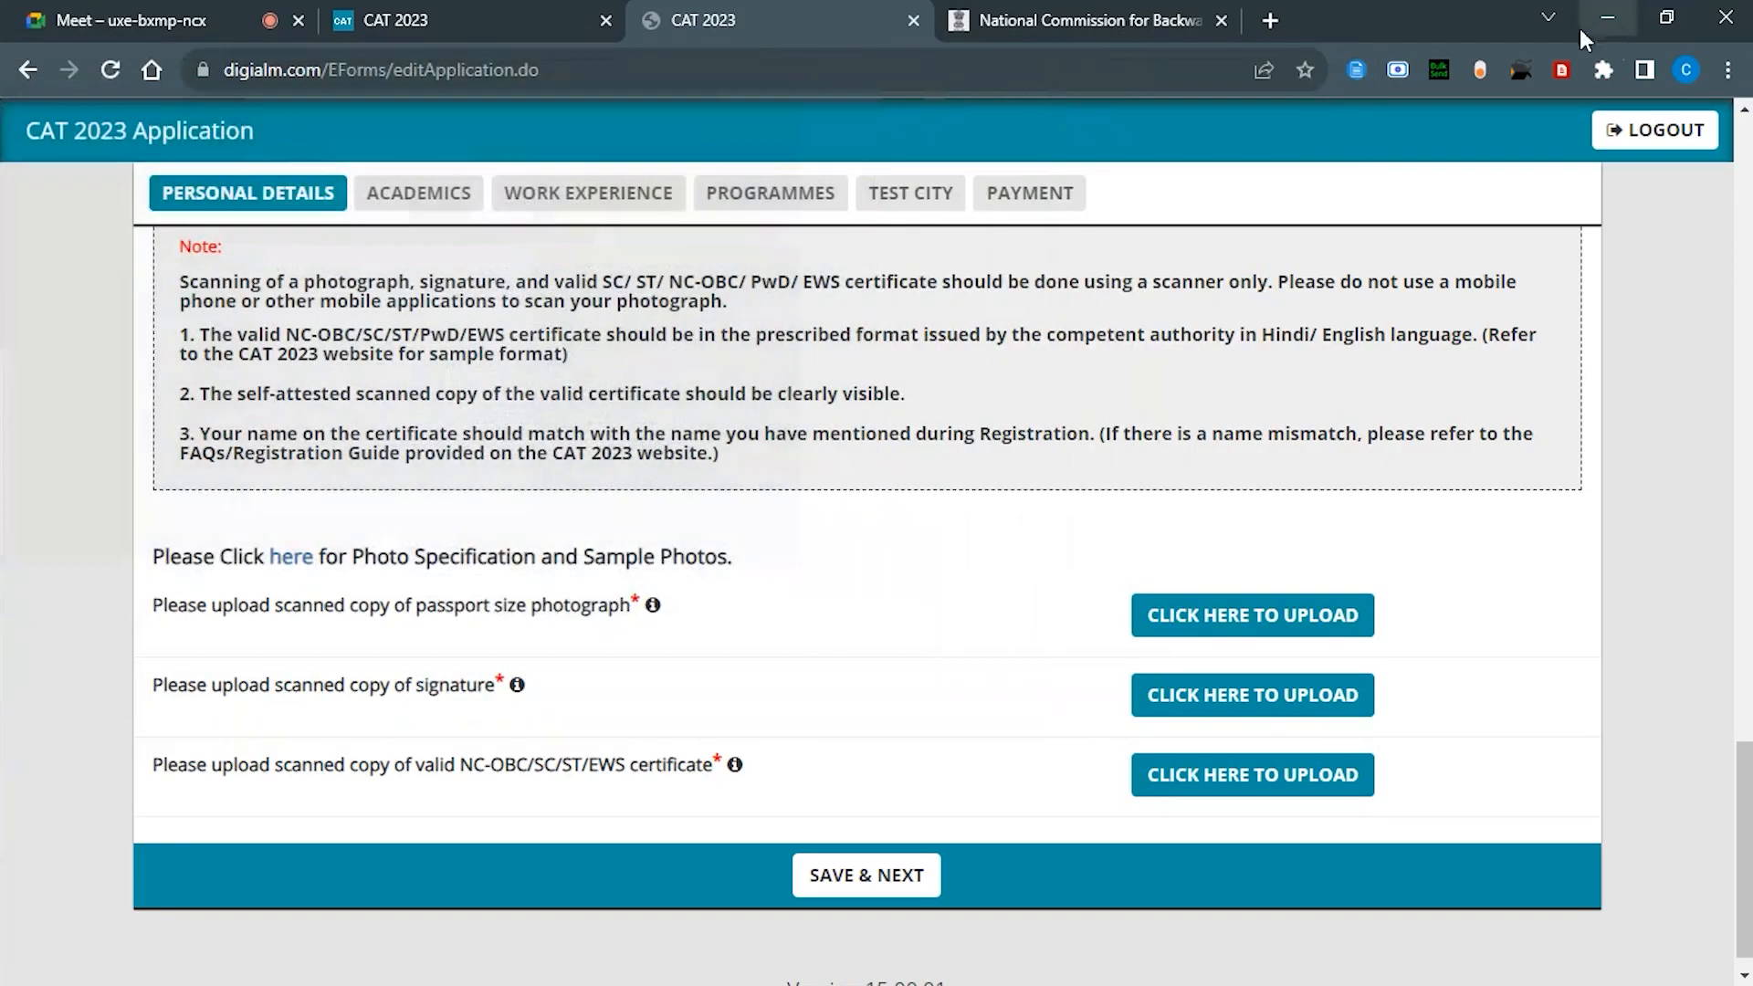
Step: Try uploading CASTE CERTIFICATE.jpg as category proof, which is rejected, then start a new-tab search
click(1239, 773)
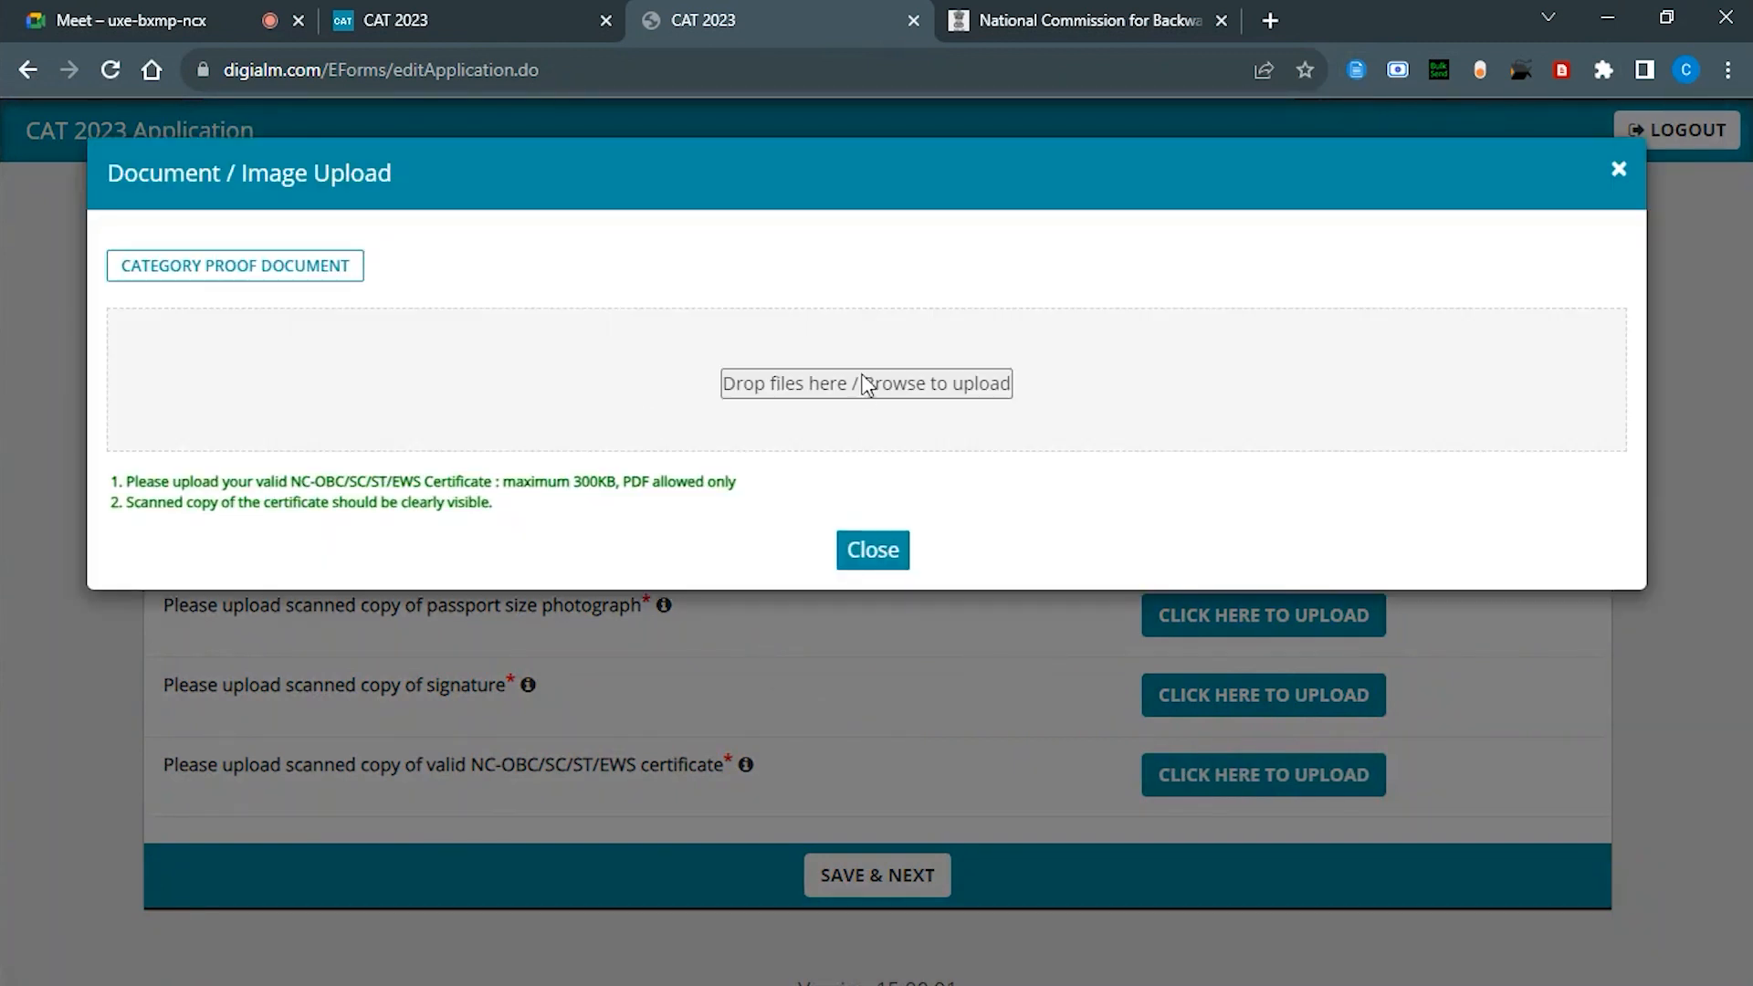
click(866, 384)
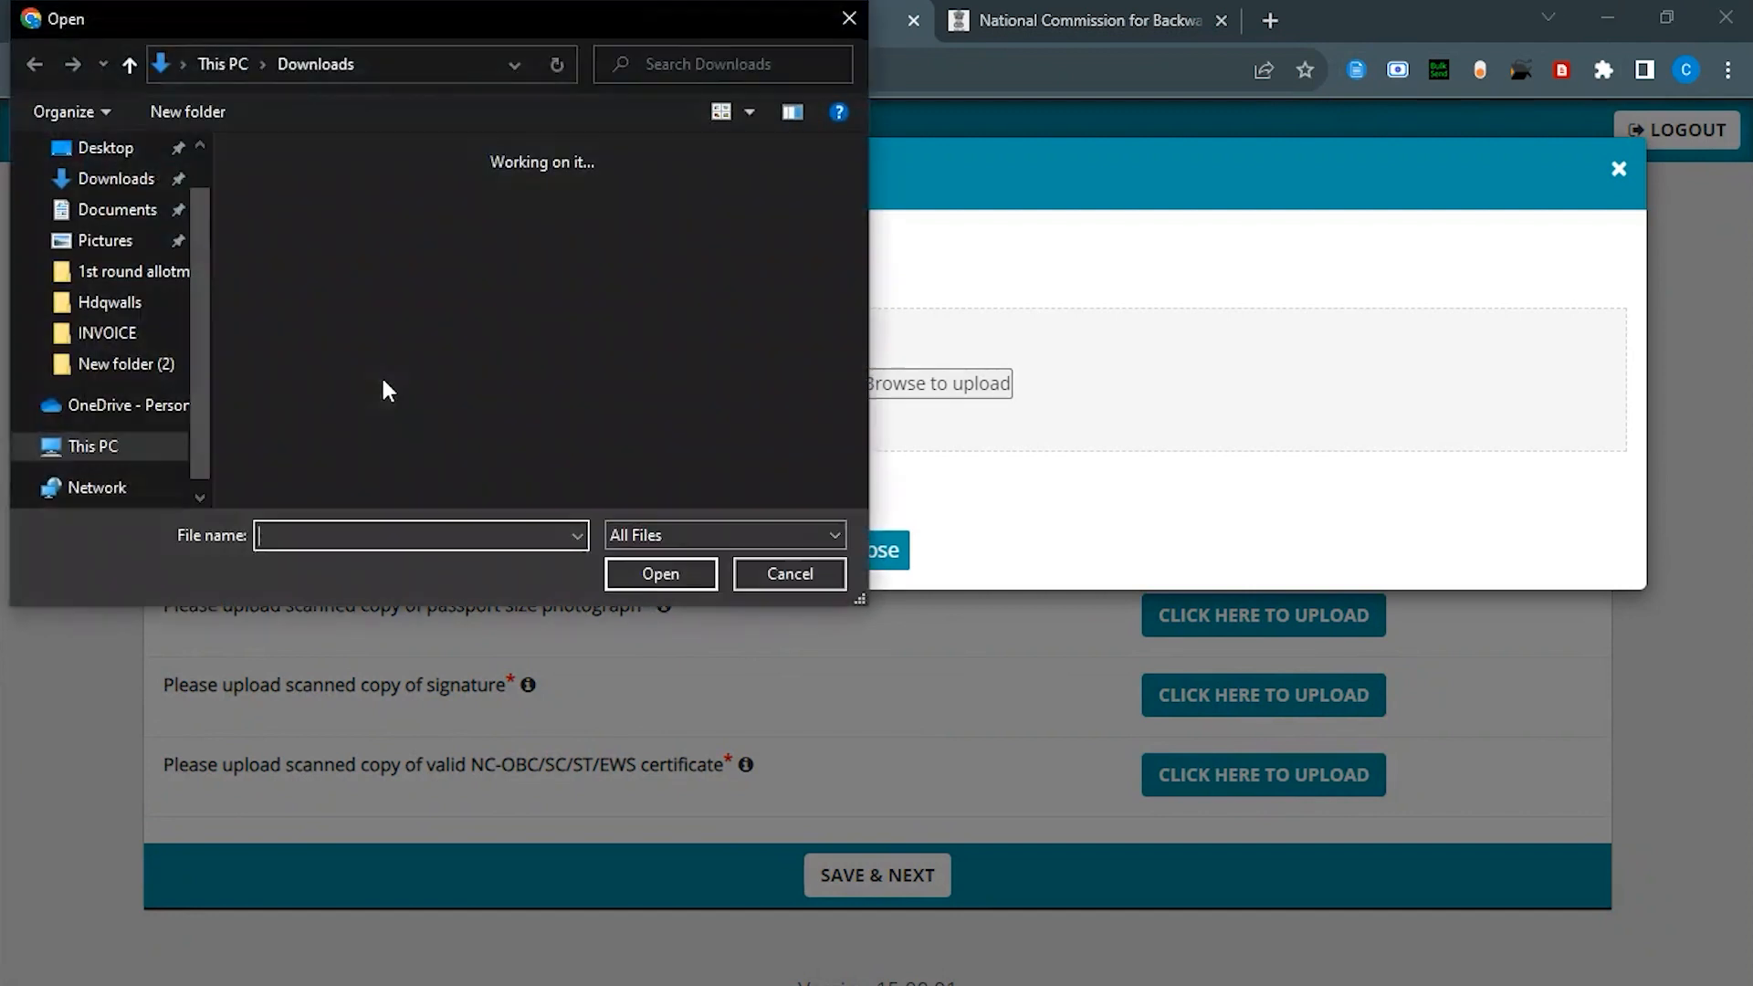
double_click(283, 214)
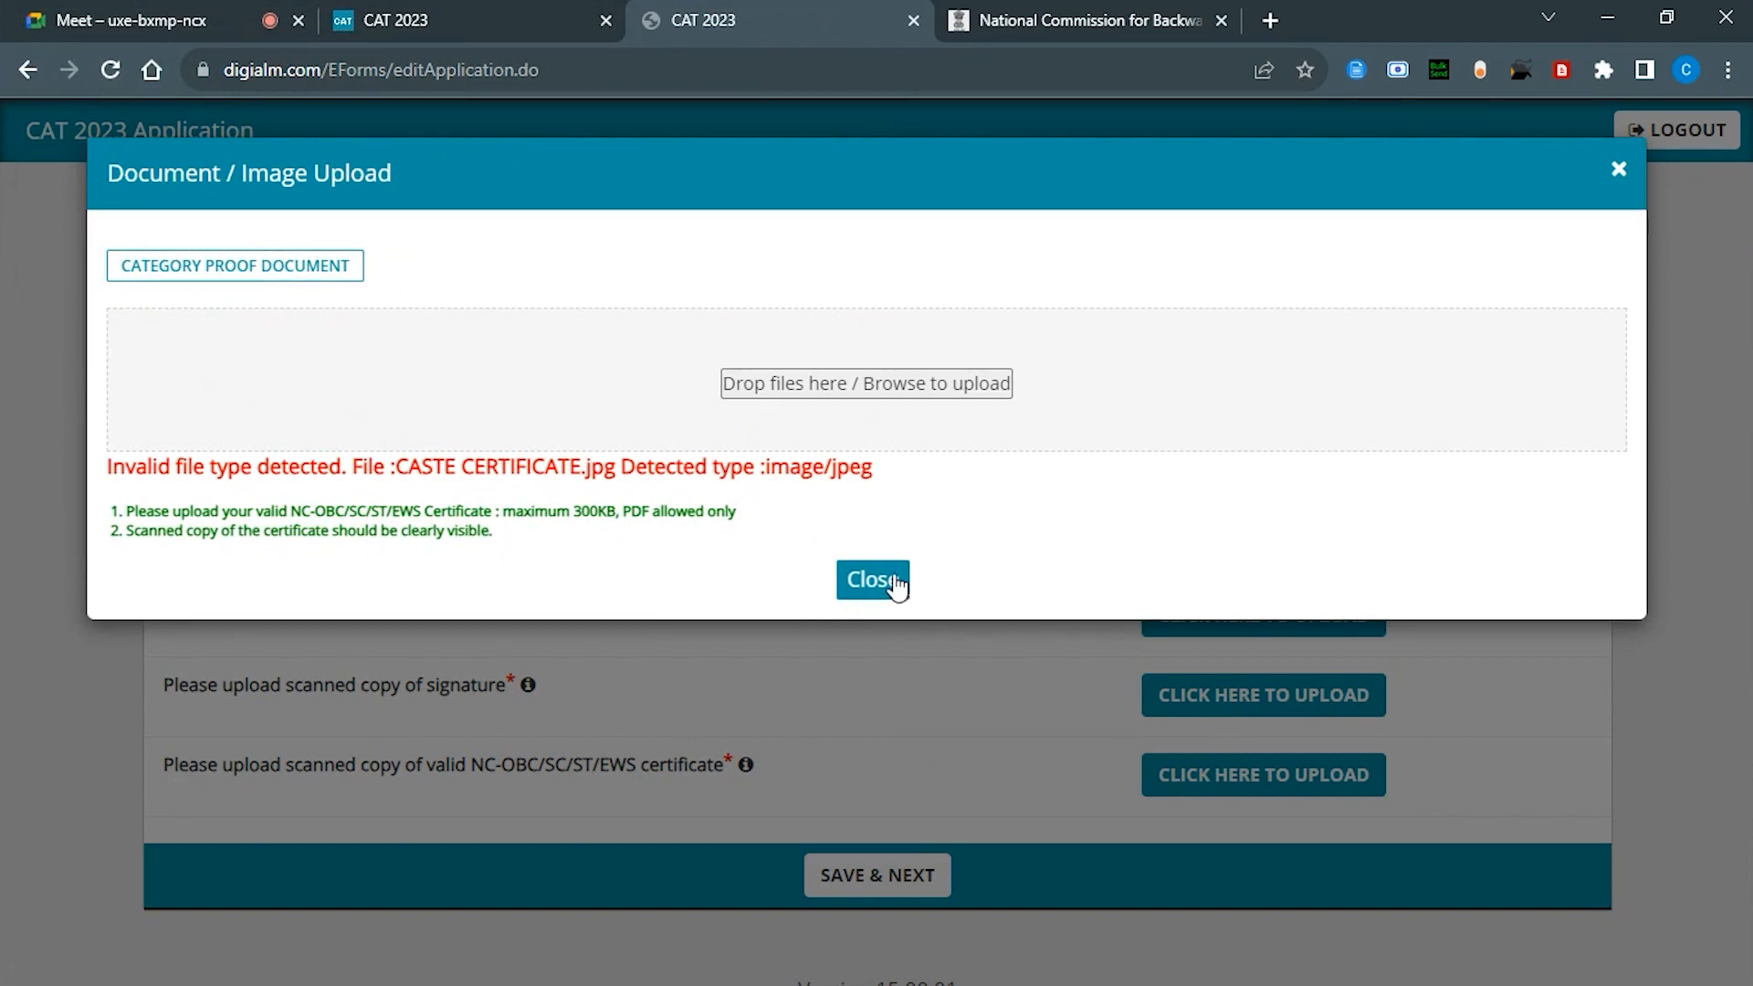
click(1271, 18)
click(1131, 72)
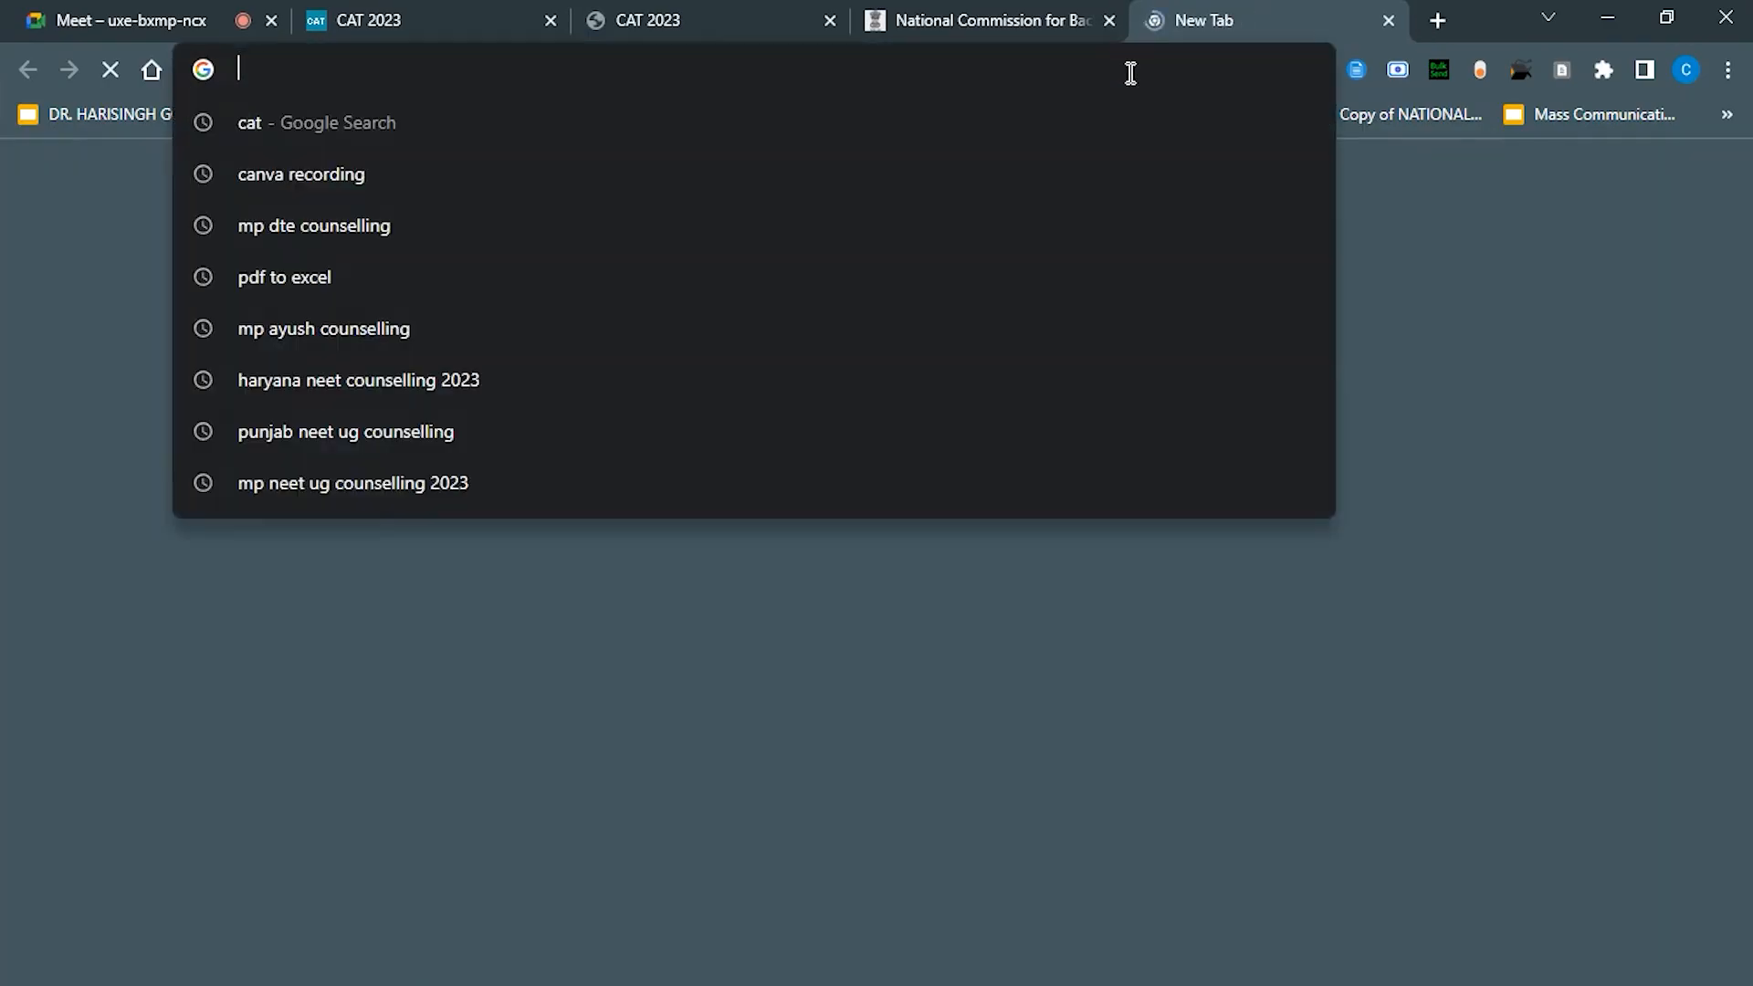
Step: Search the web for a 'JPG to PDF' converter
text(JPF)
key(BackSpace)
text(G )
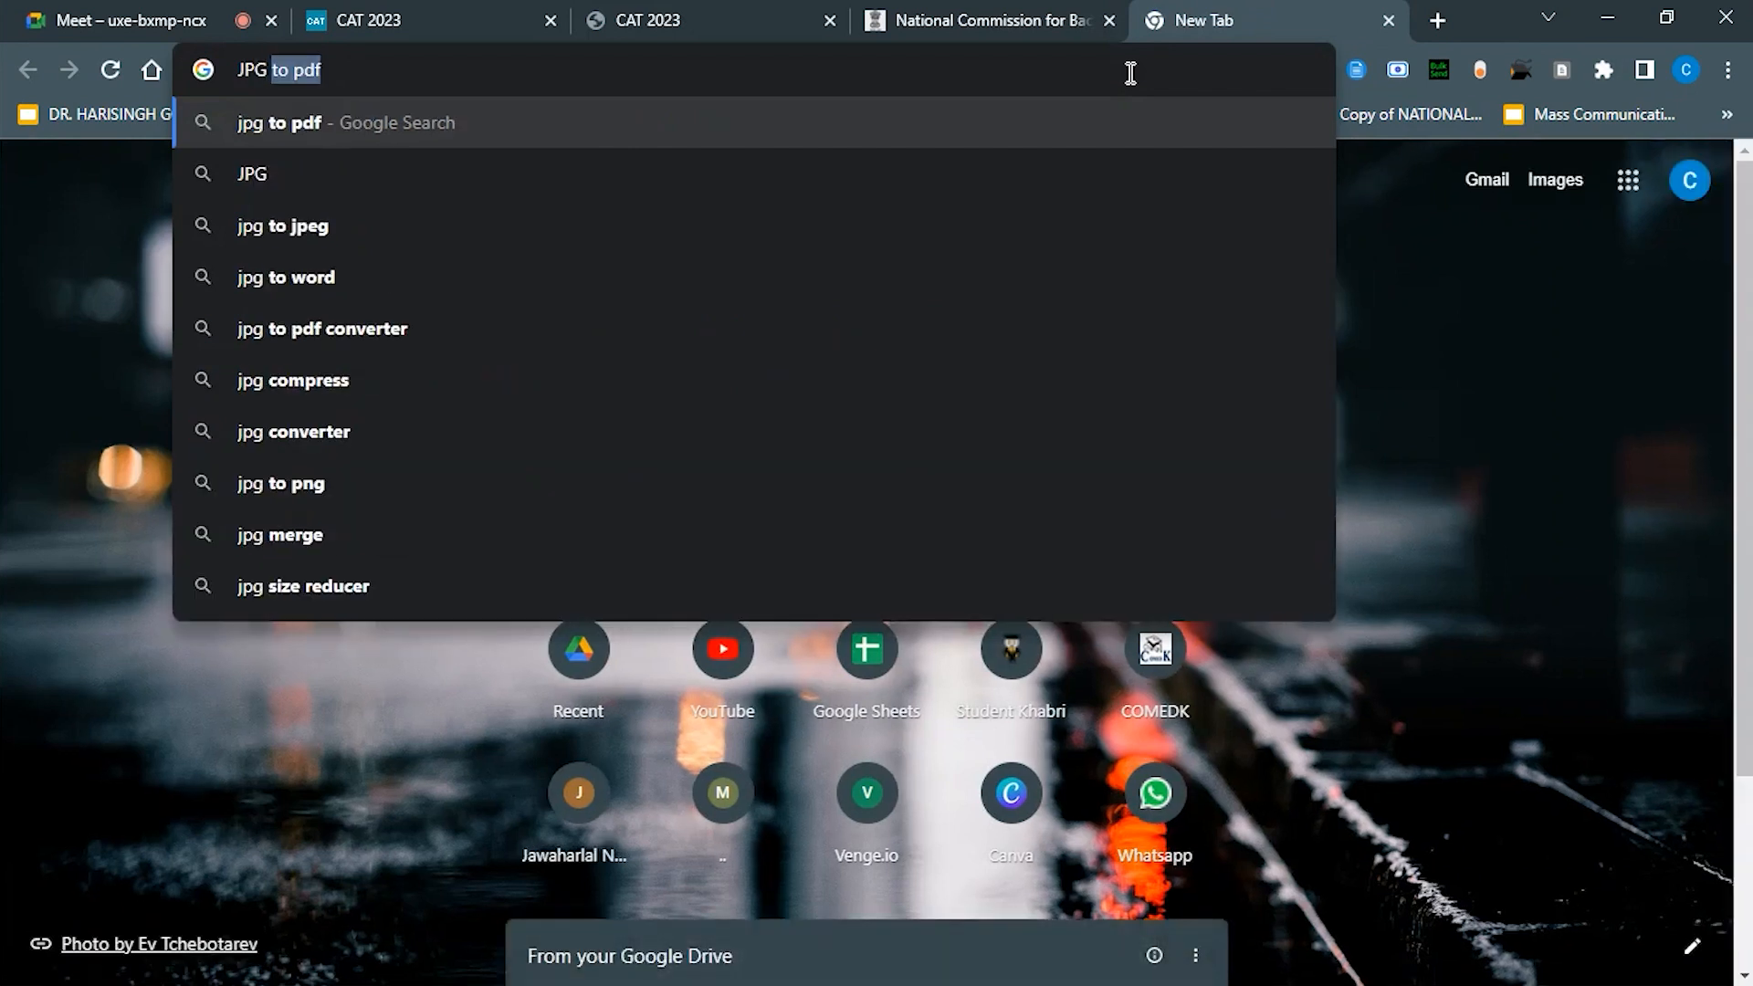
text(TO)
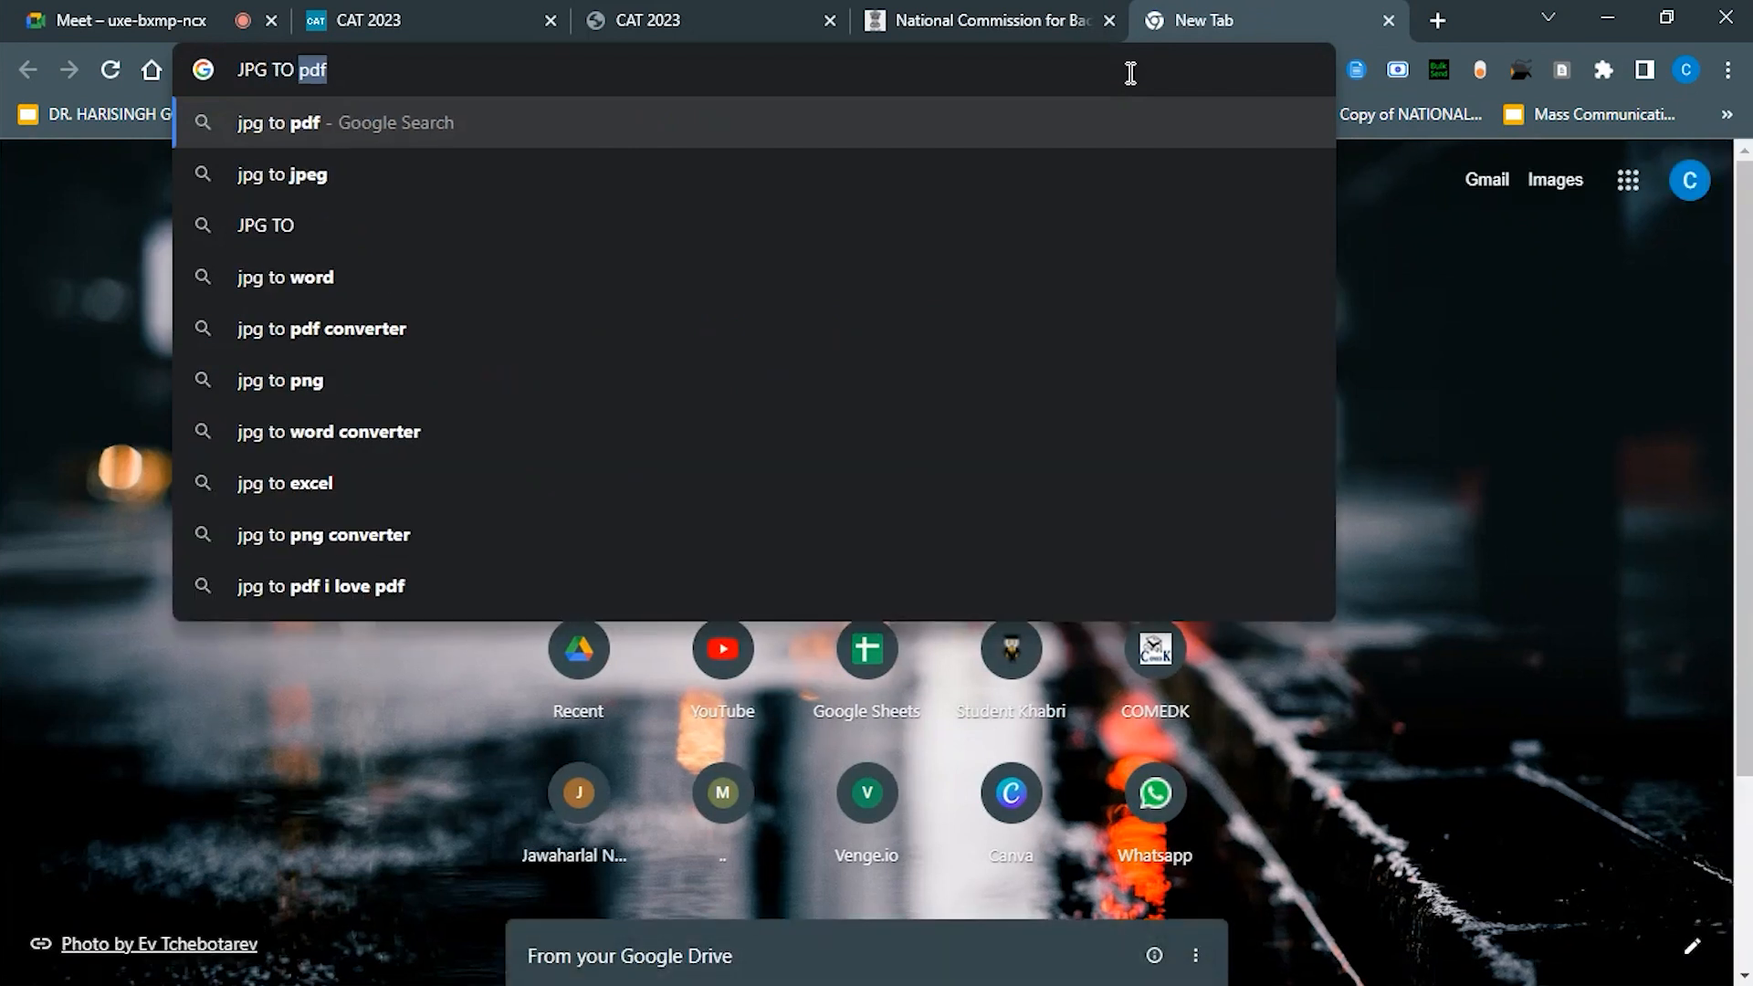
text(JPGEG TO P)
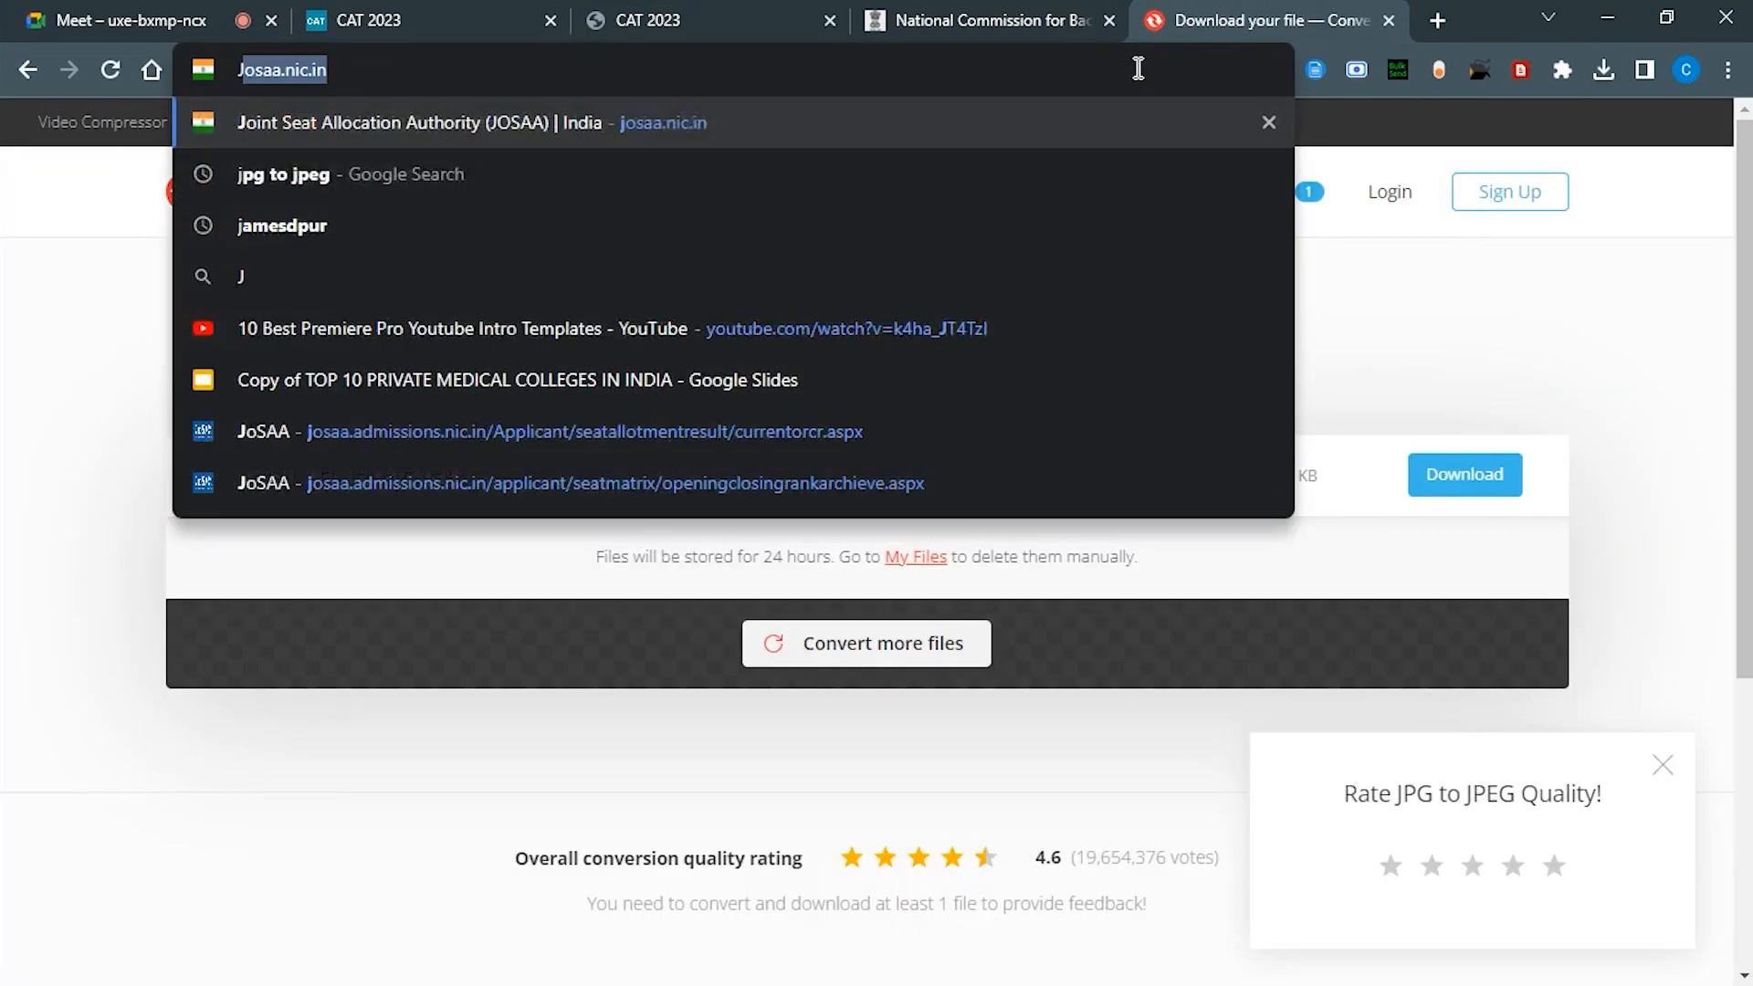
text(DF)
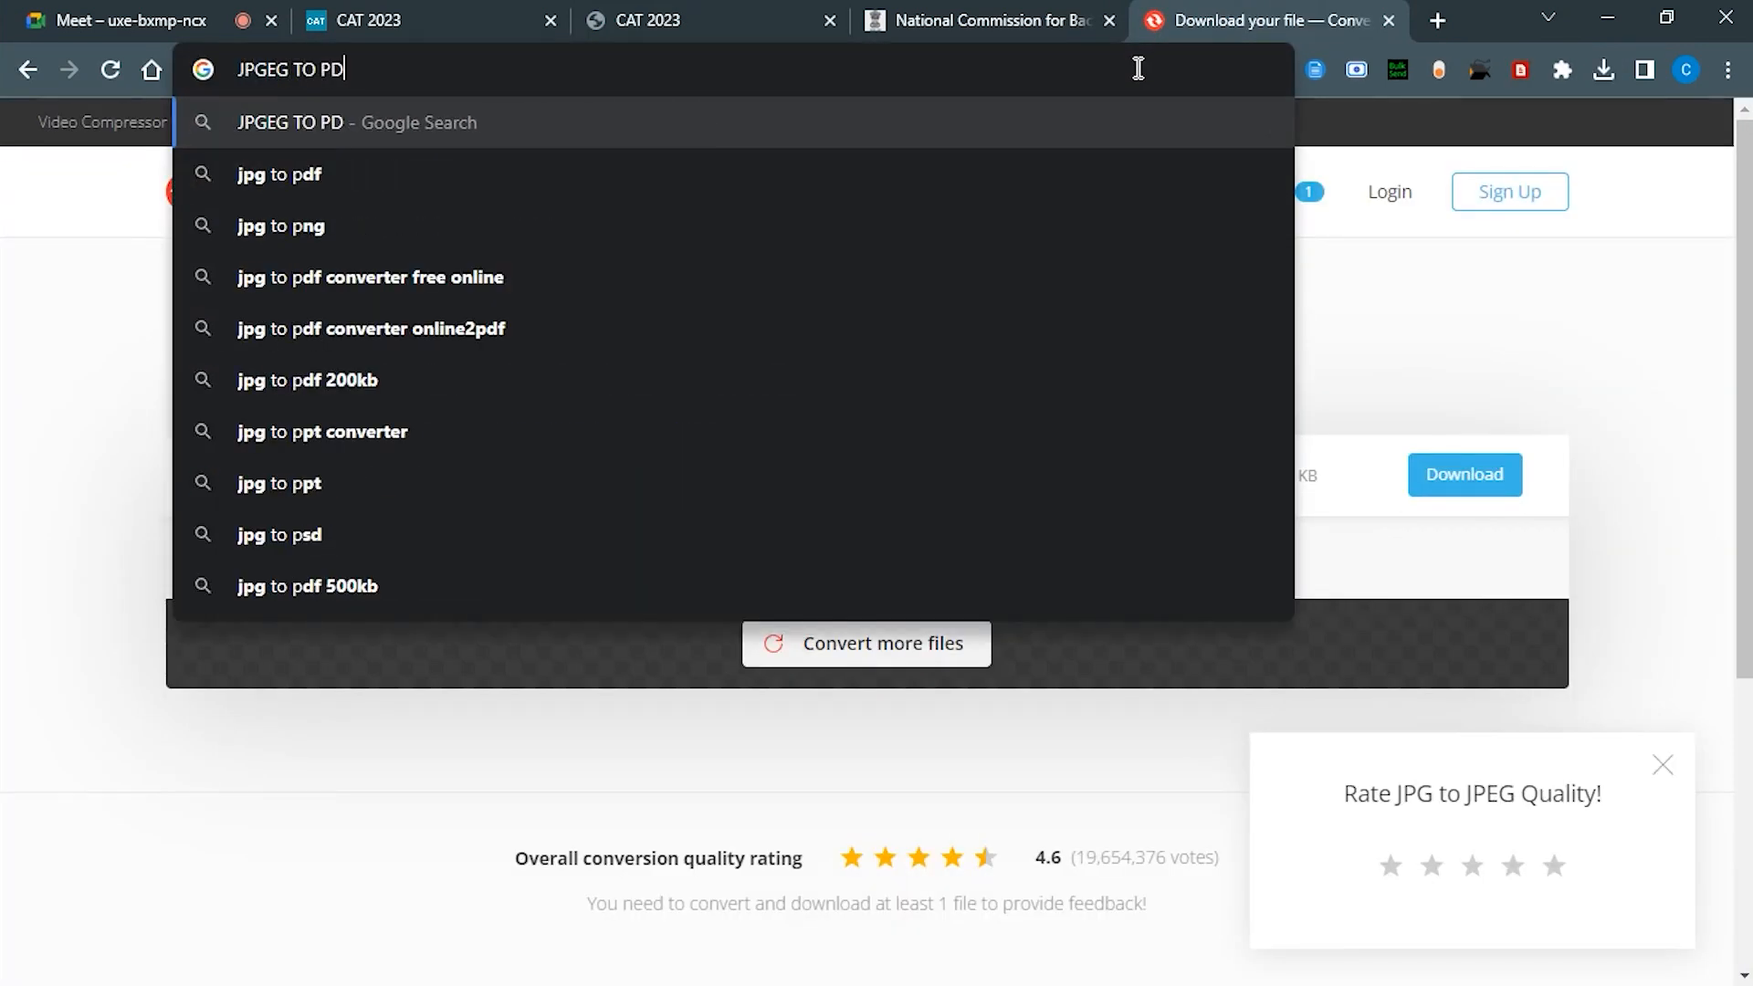
key(Return)
Step: Convert CASTE CERTIFICATE.jpg to PDF with iLovePDF's JPG to PDF tool
click(692, 513)
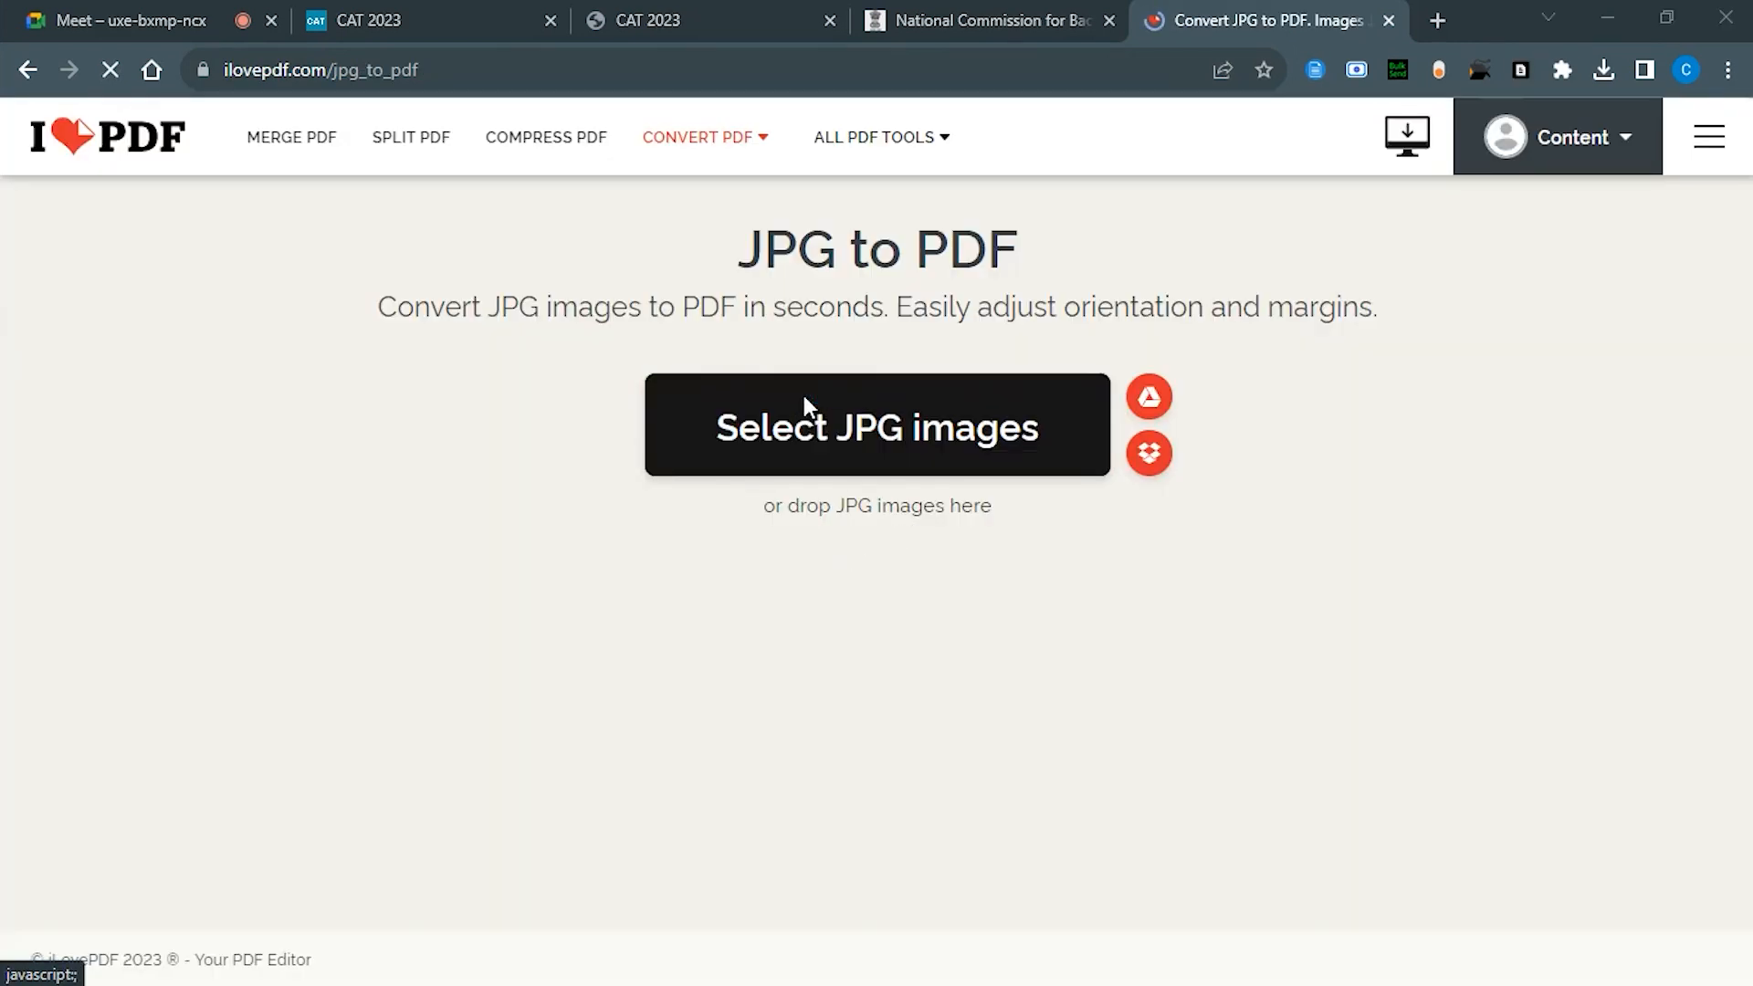
click(804, 397)
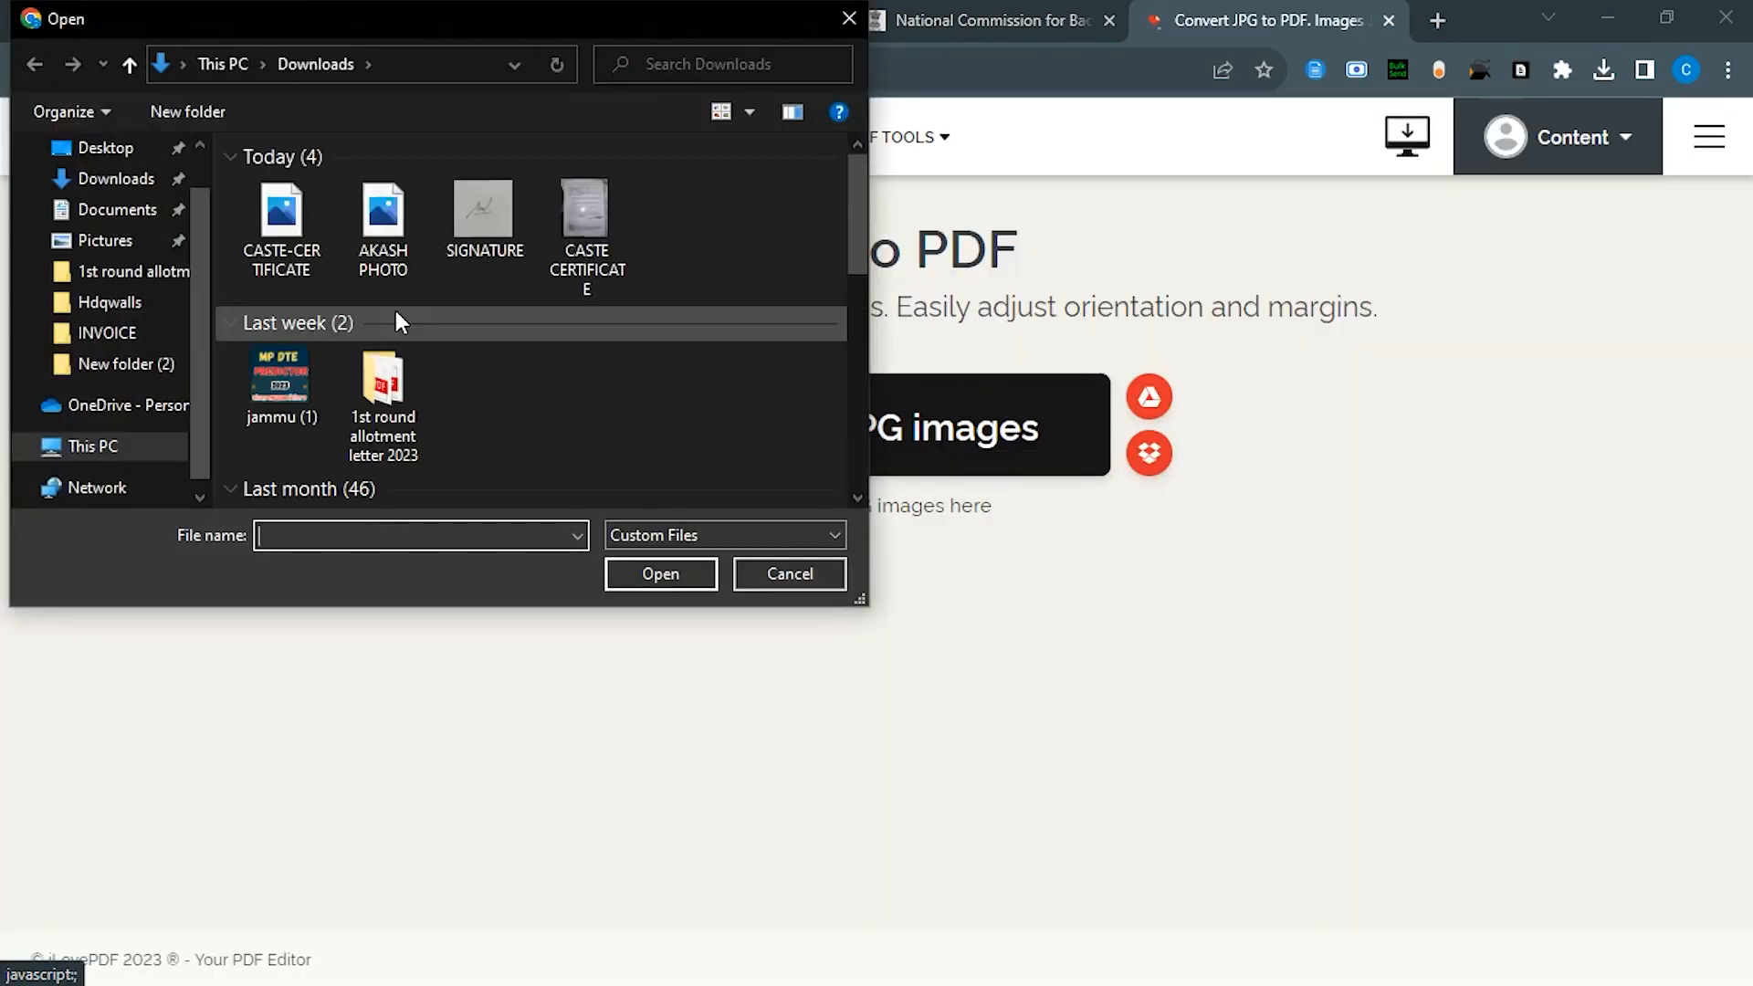
double_click(583, 211)
click(1542, 933)
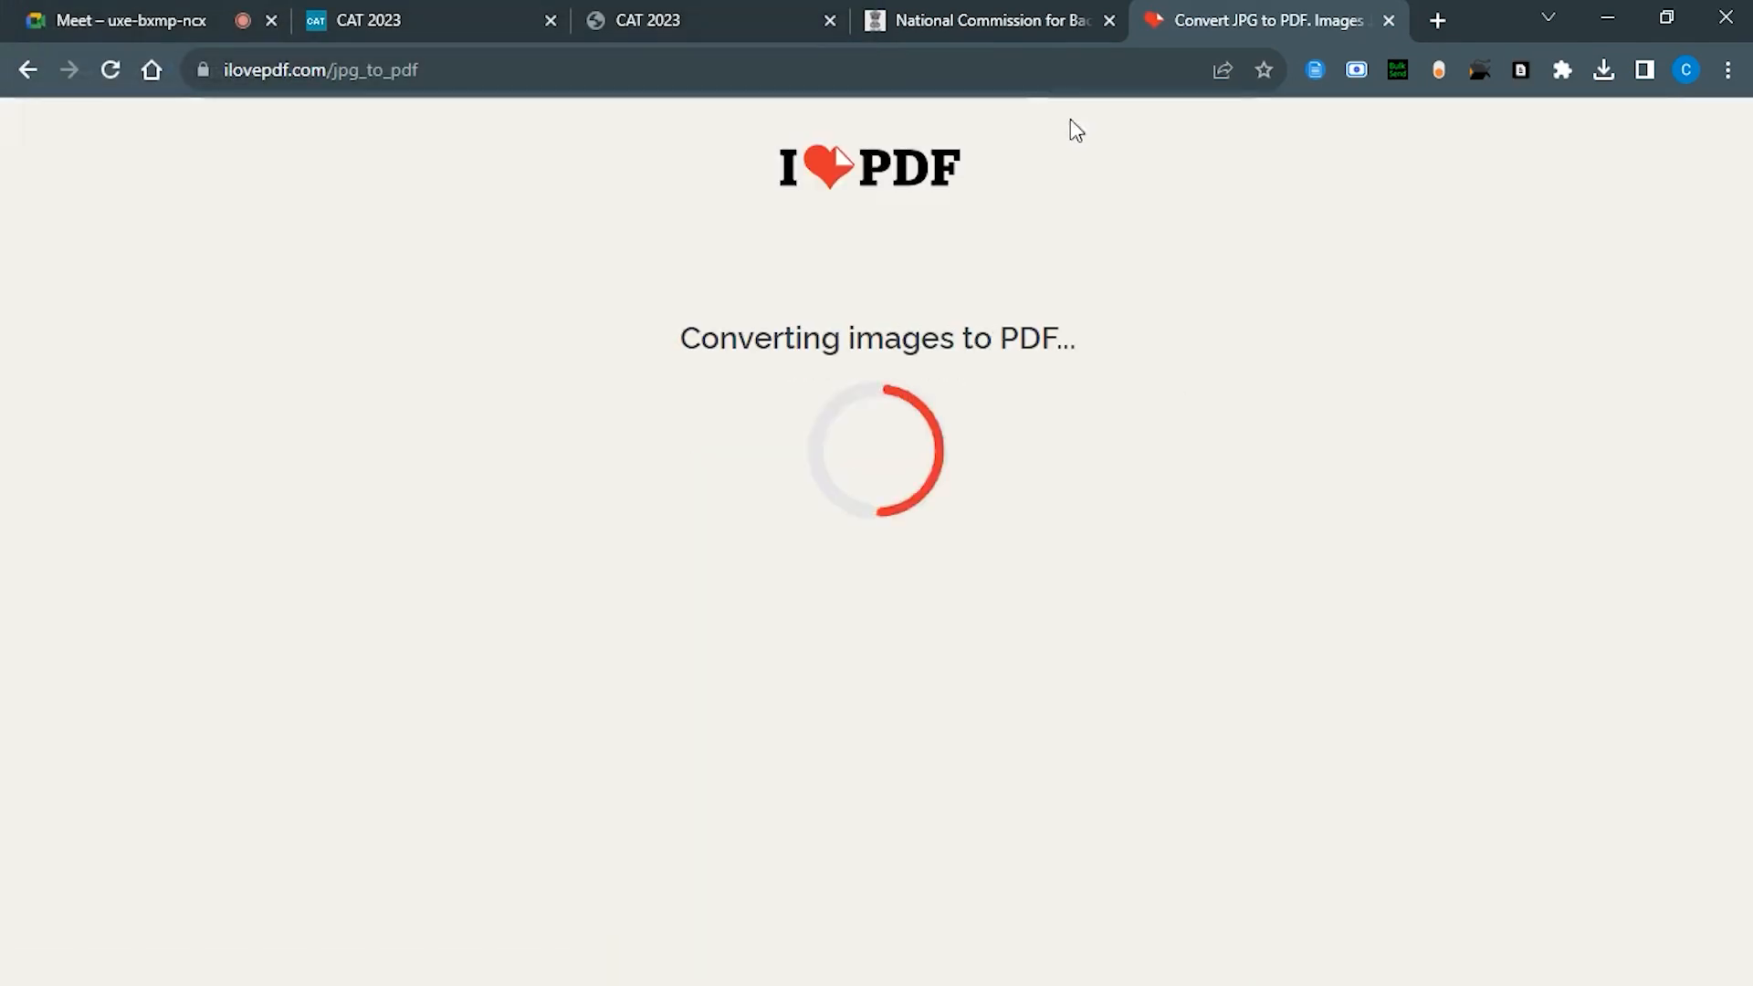
mouse_move(882, 137)
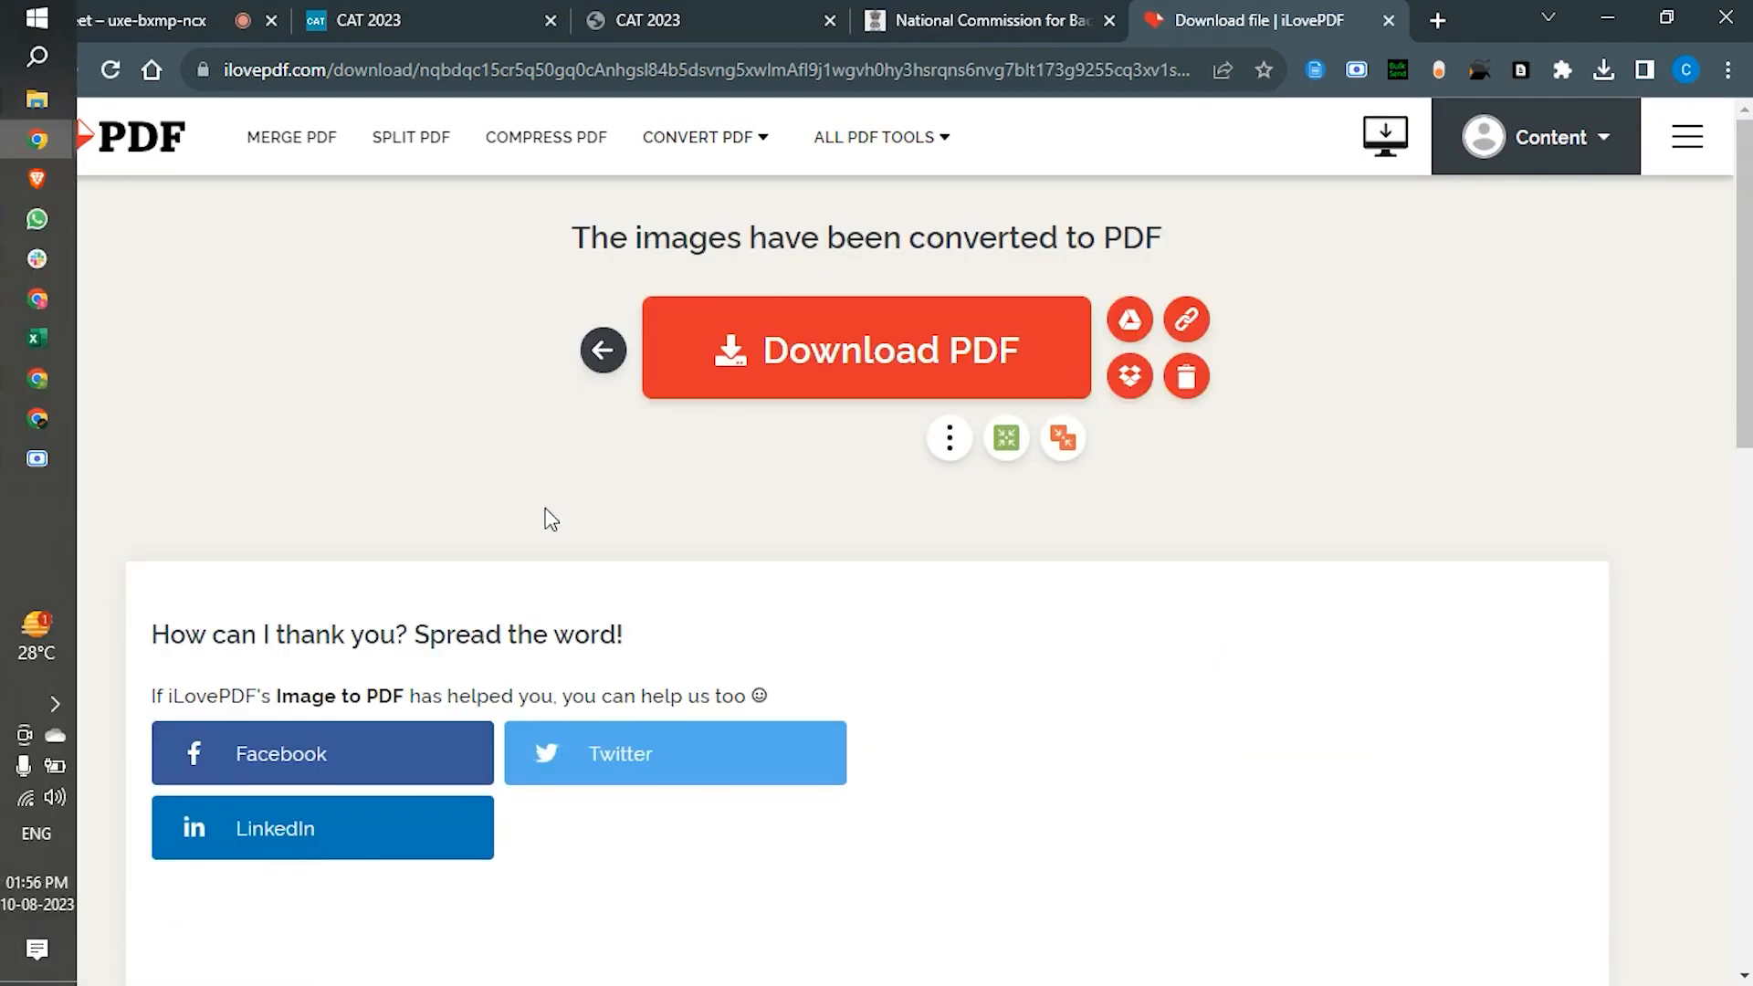
Step: Convert the photo image to PDF, then drag CASTE CERTIFICATE.pdf into the CAT upload box
click(600, 358)
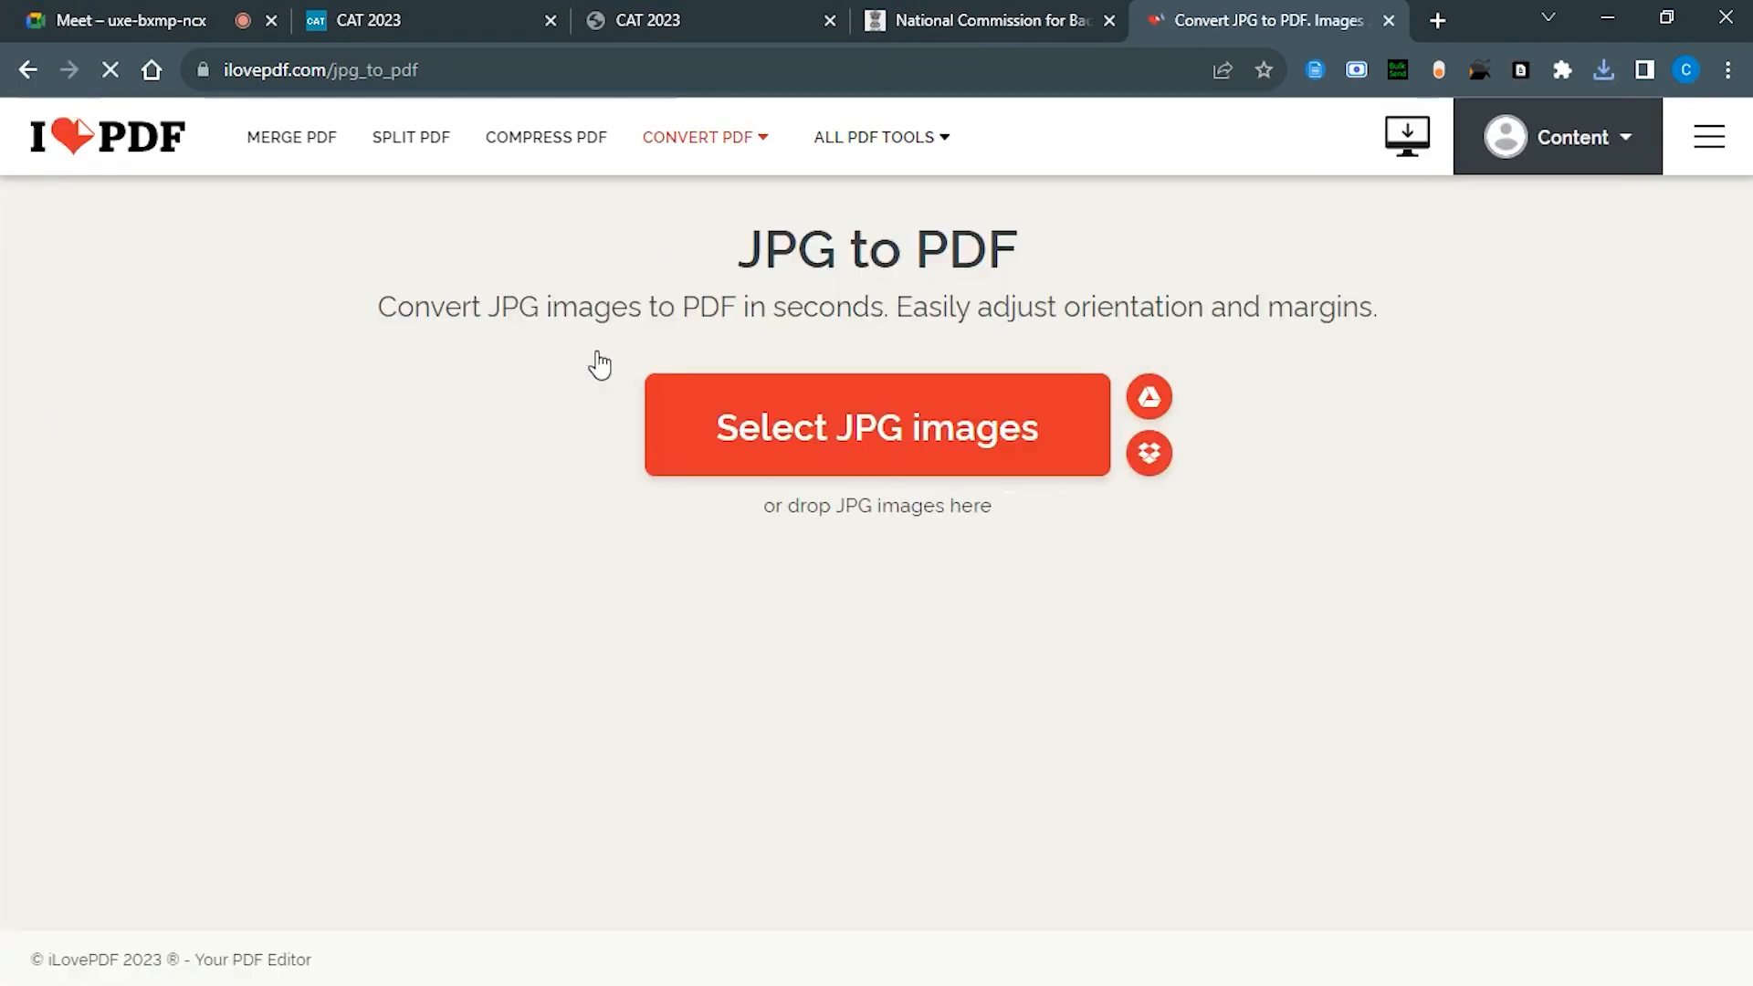
click(876, 425)
double_click(383, 219)
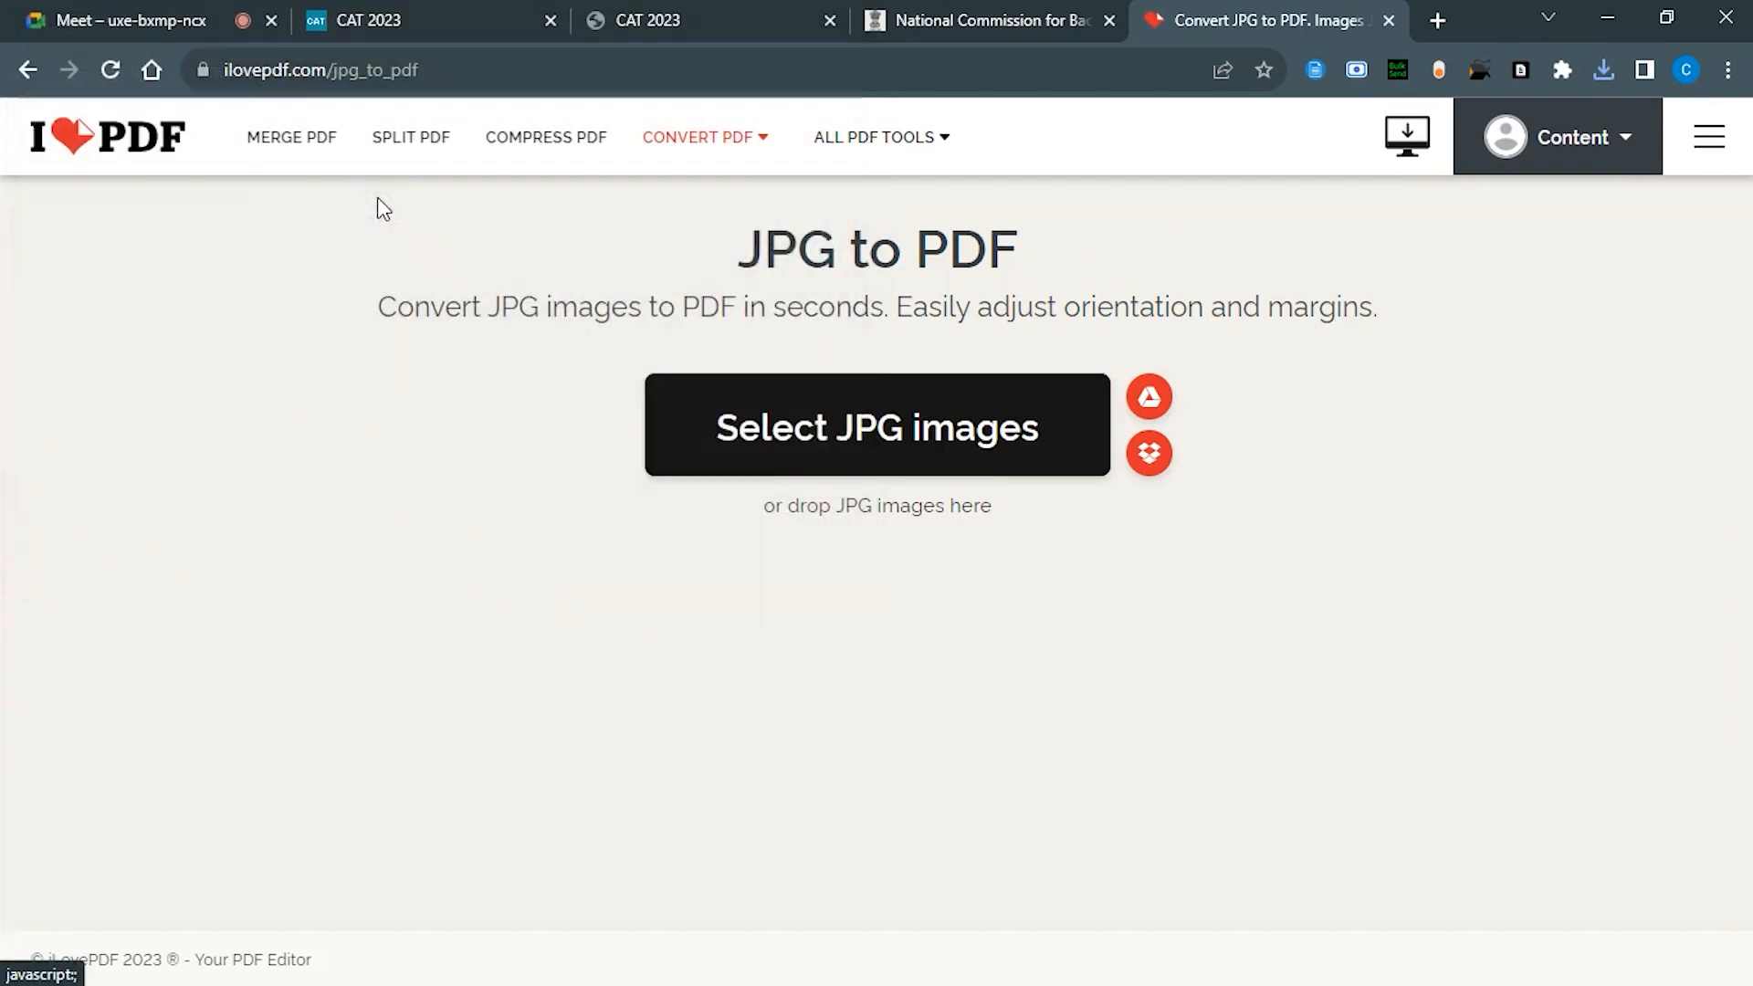
click(1508, 897)
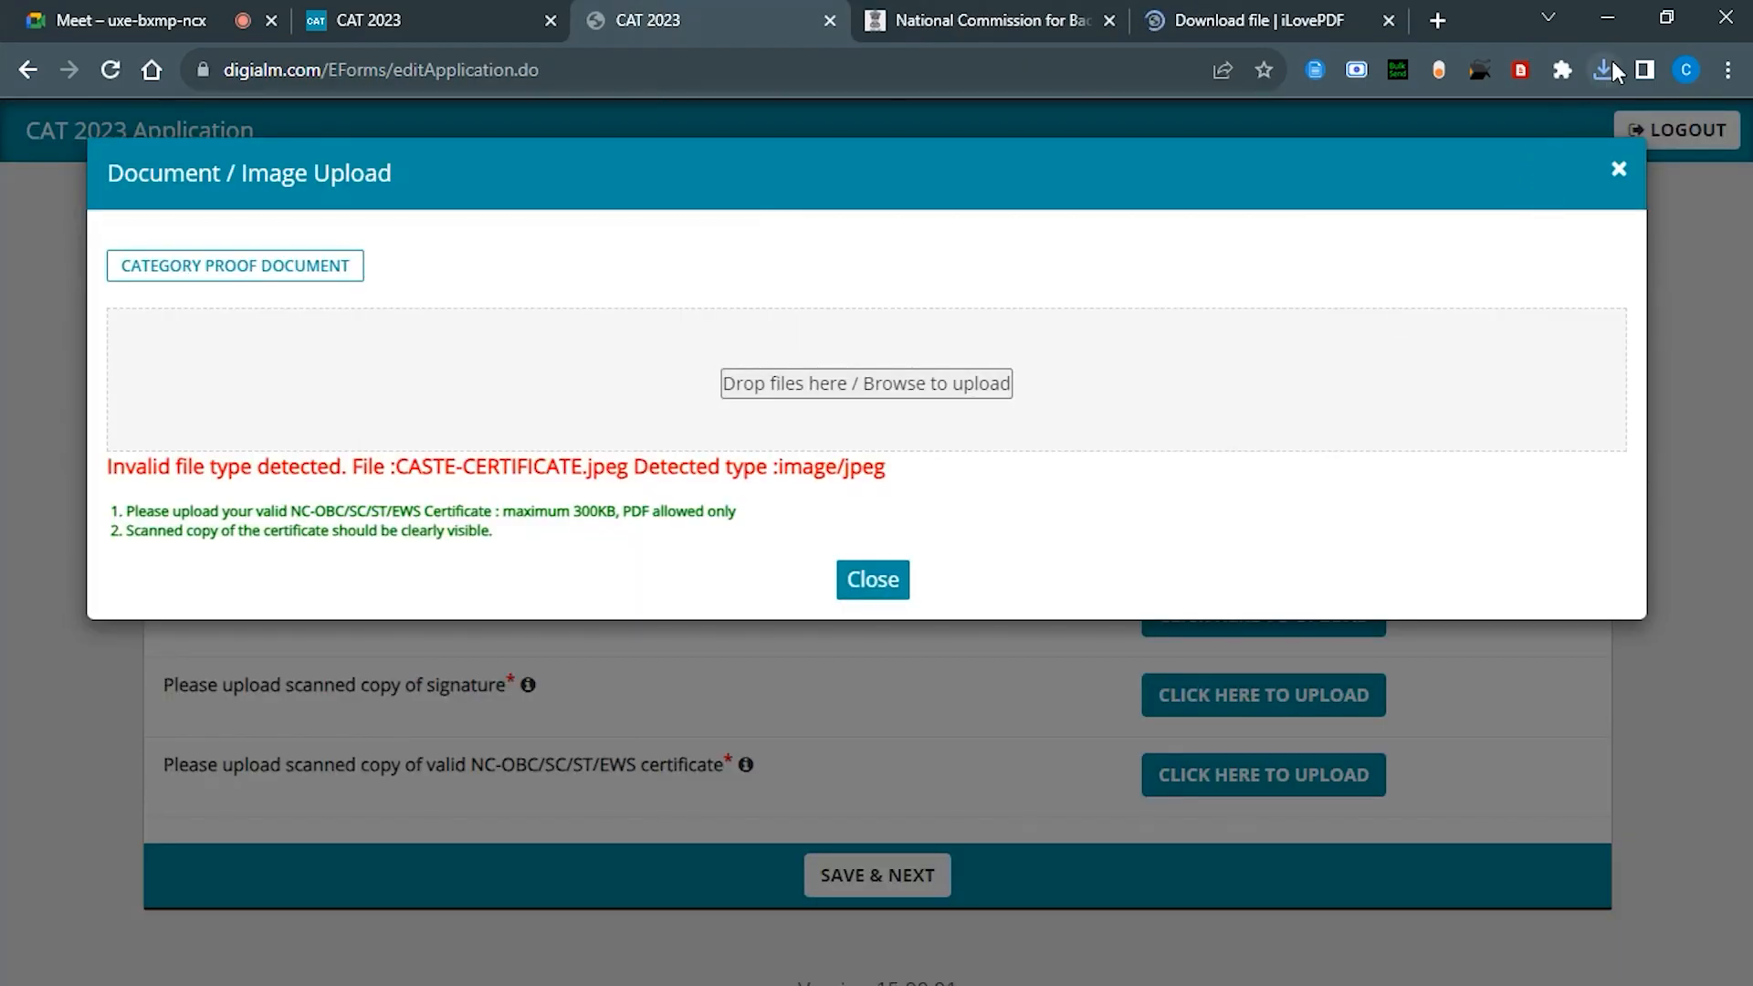
click(1612, 60)
drag(1331, 182, 905, 392)
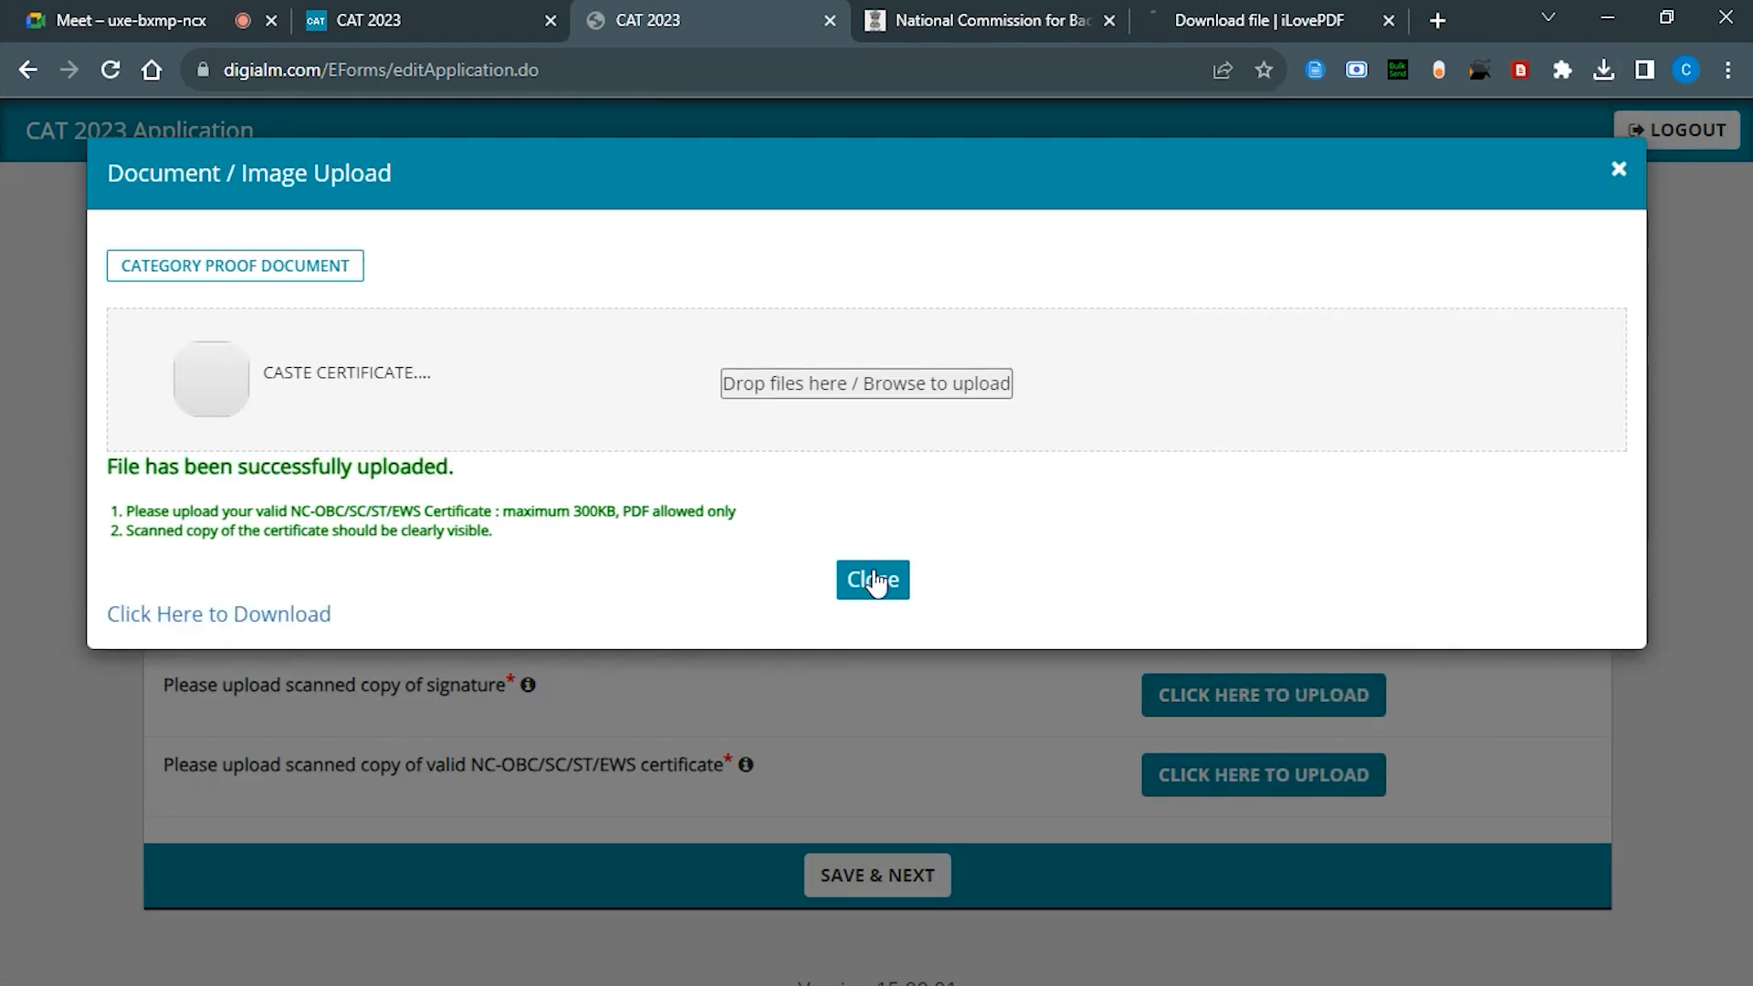
Step: Start the signature upload and convert SIGNATURE.jpg to PDF in iLovePDF
click(875, 581)
click(1225, 695)
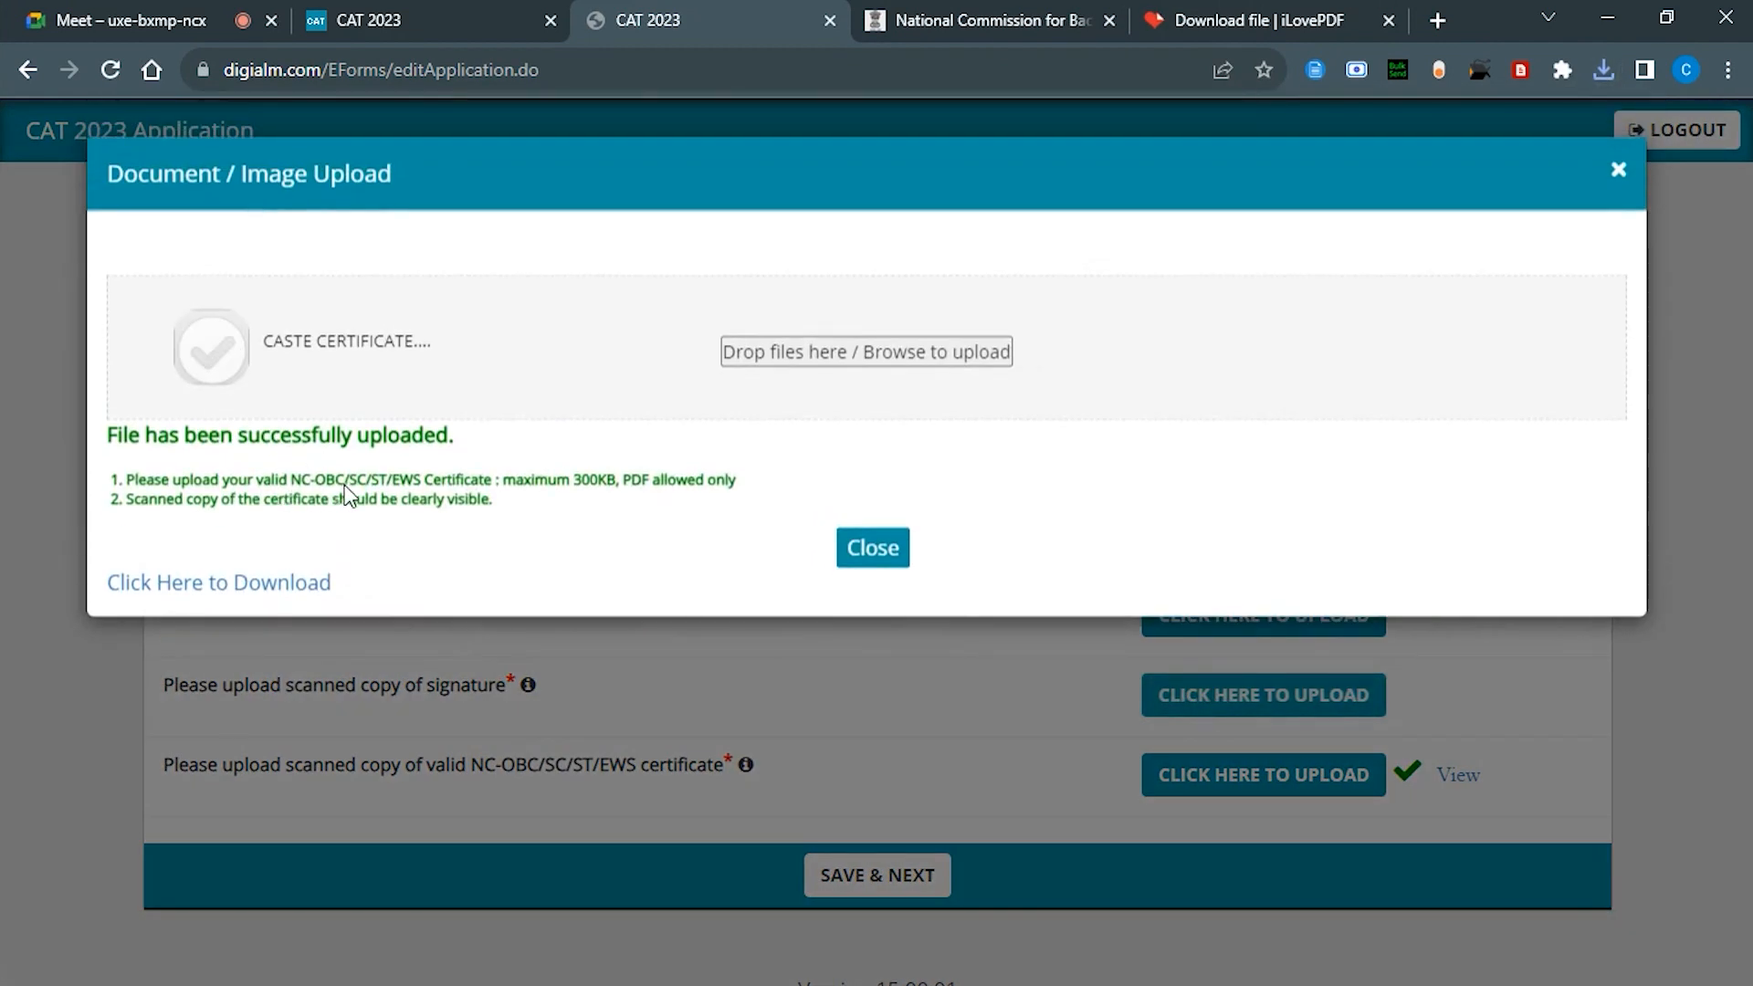
click(1271, 18)
click(599, 348)
click(918, 437)
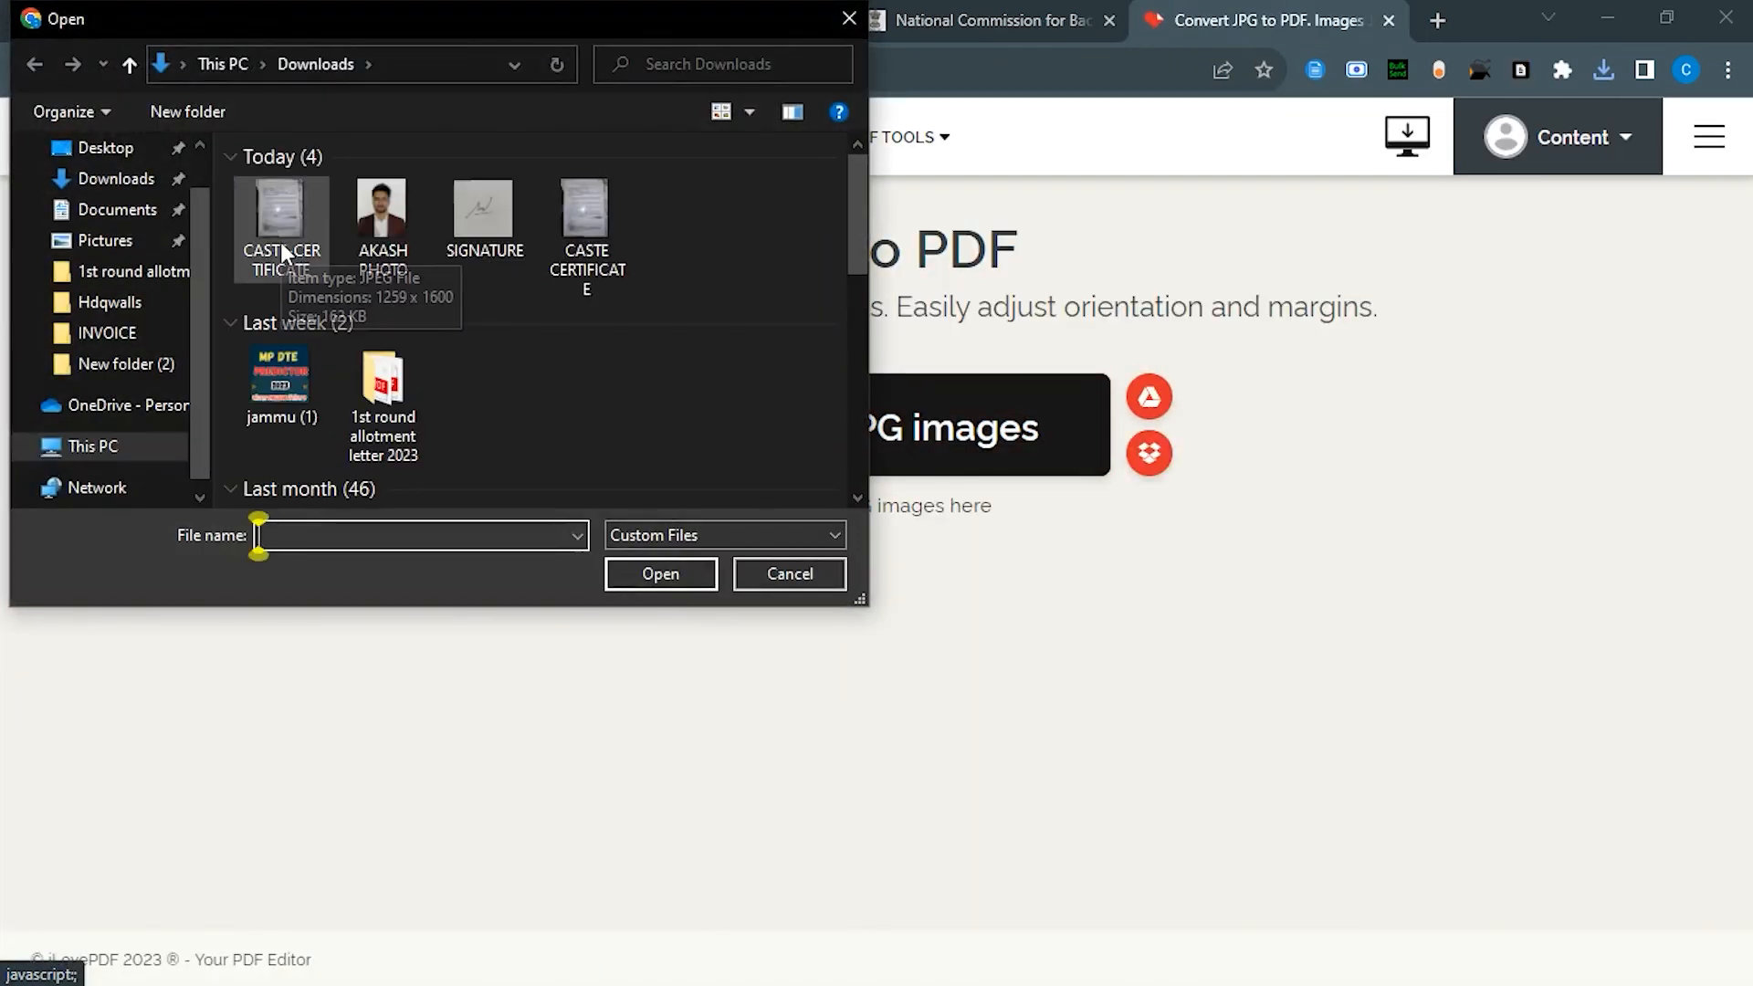
double_click(482, 210)
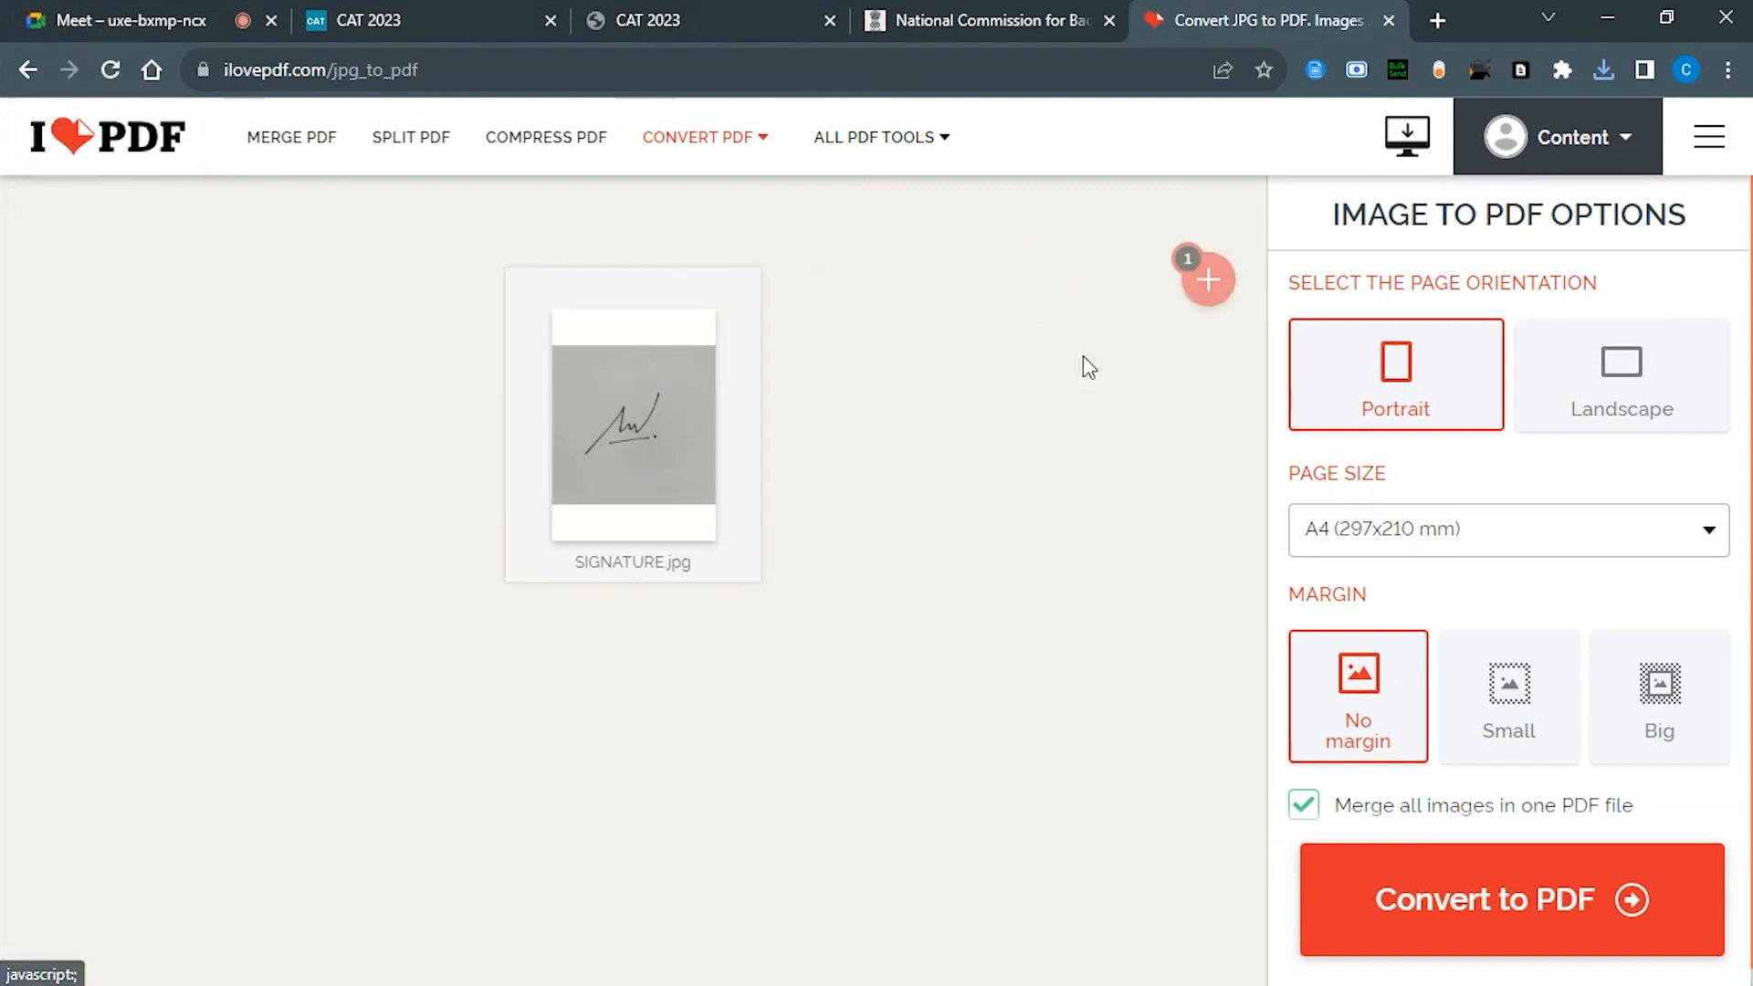
click(1607, 69)
click(1134, 251)
click(1442, 955)
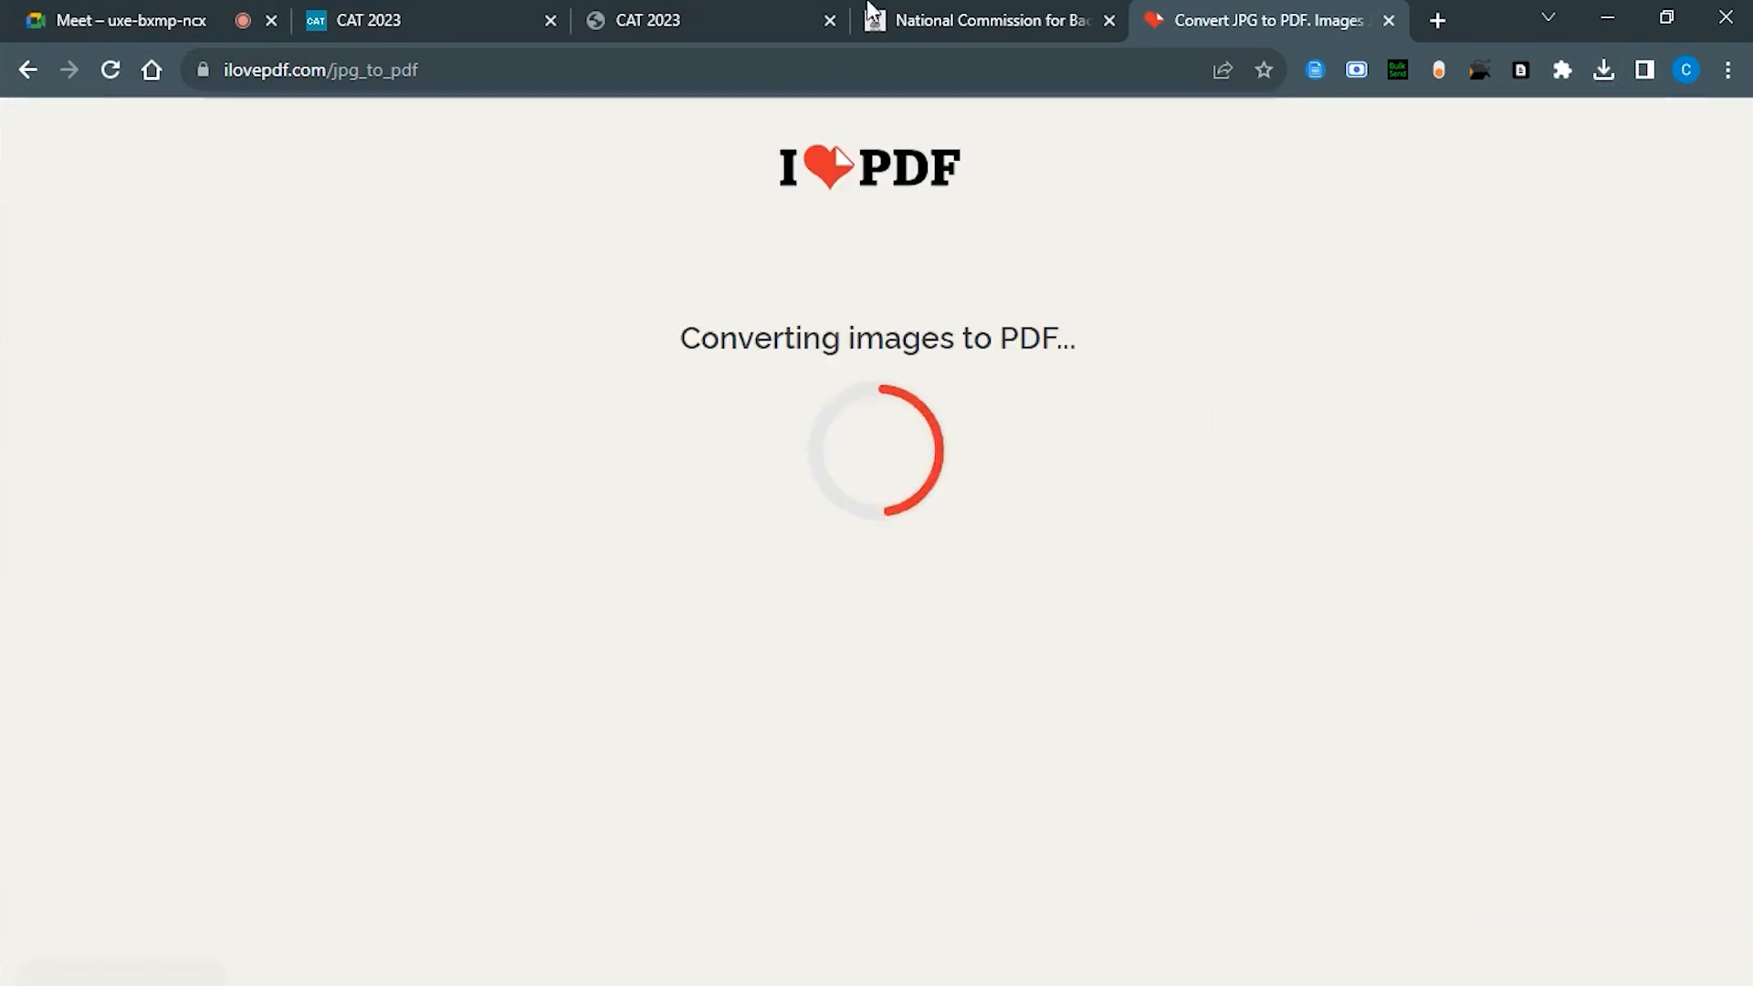
Step: Drag the signature PDF into the CAT signature upload, which gets rejected
click(673, 11)
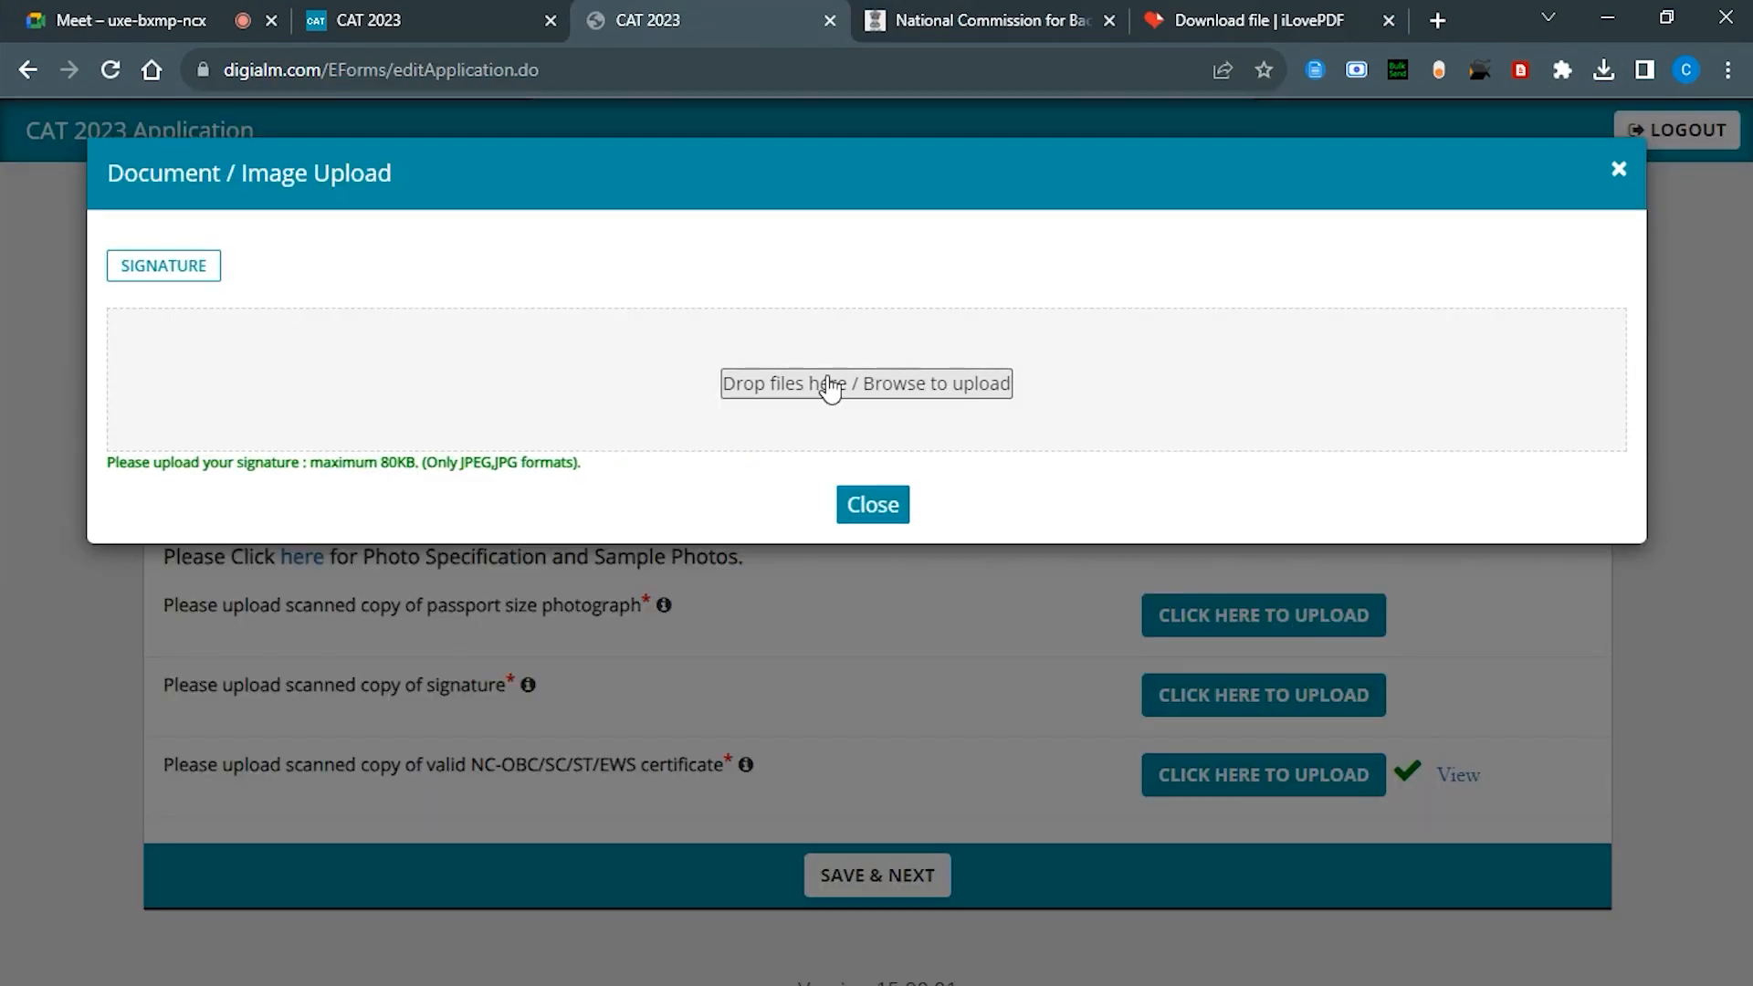
click(1605, 69)
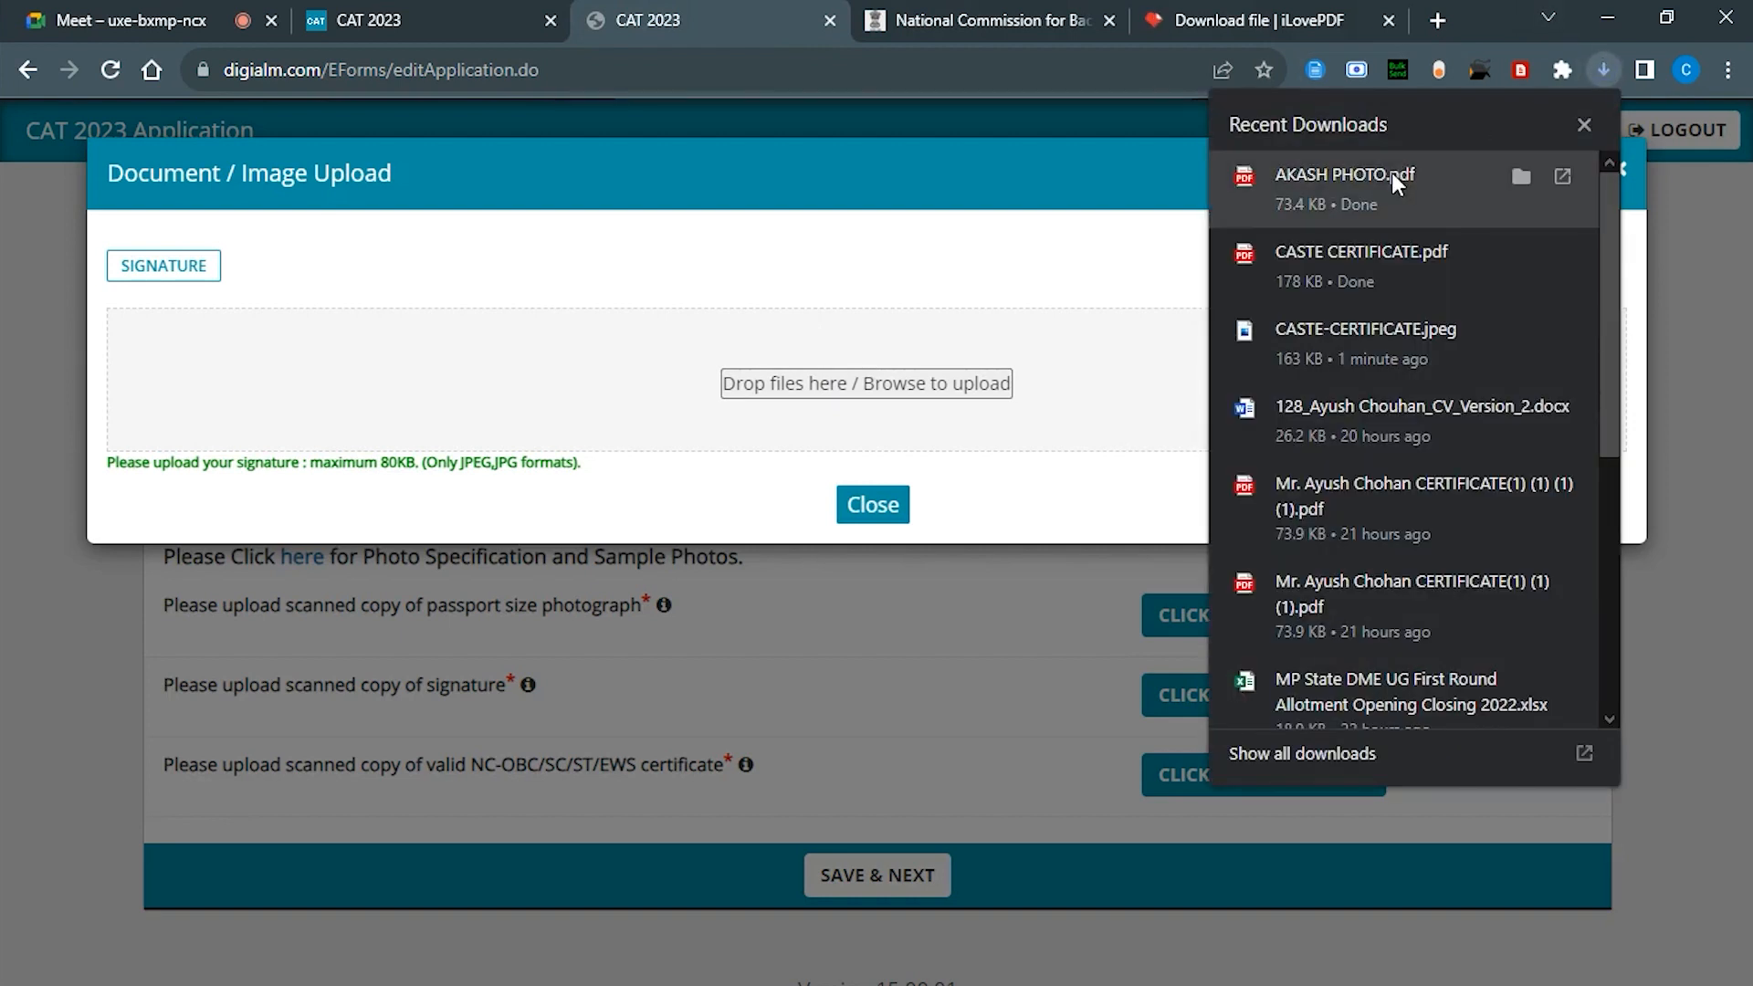
click(1602, 73)
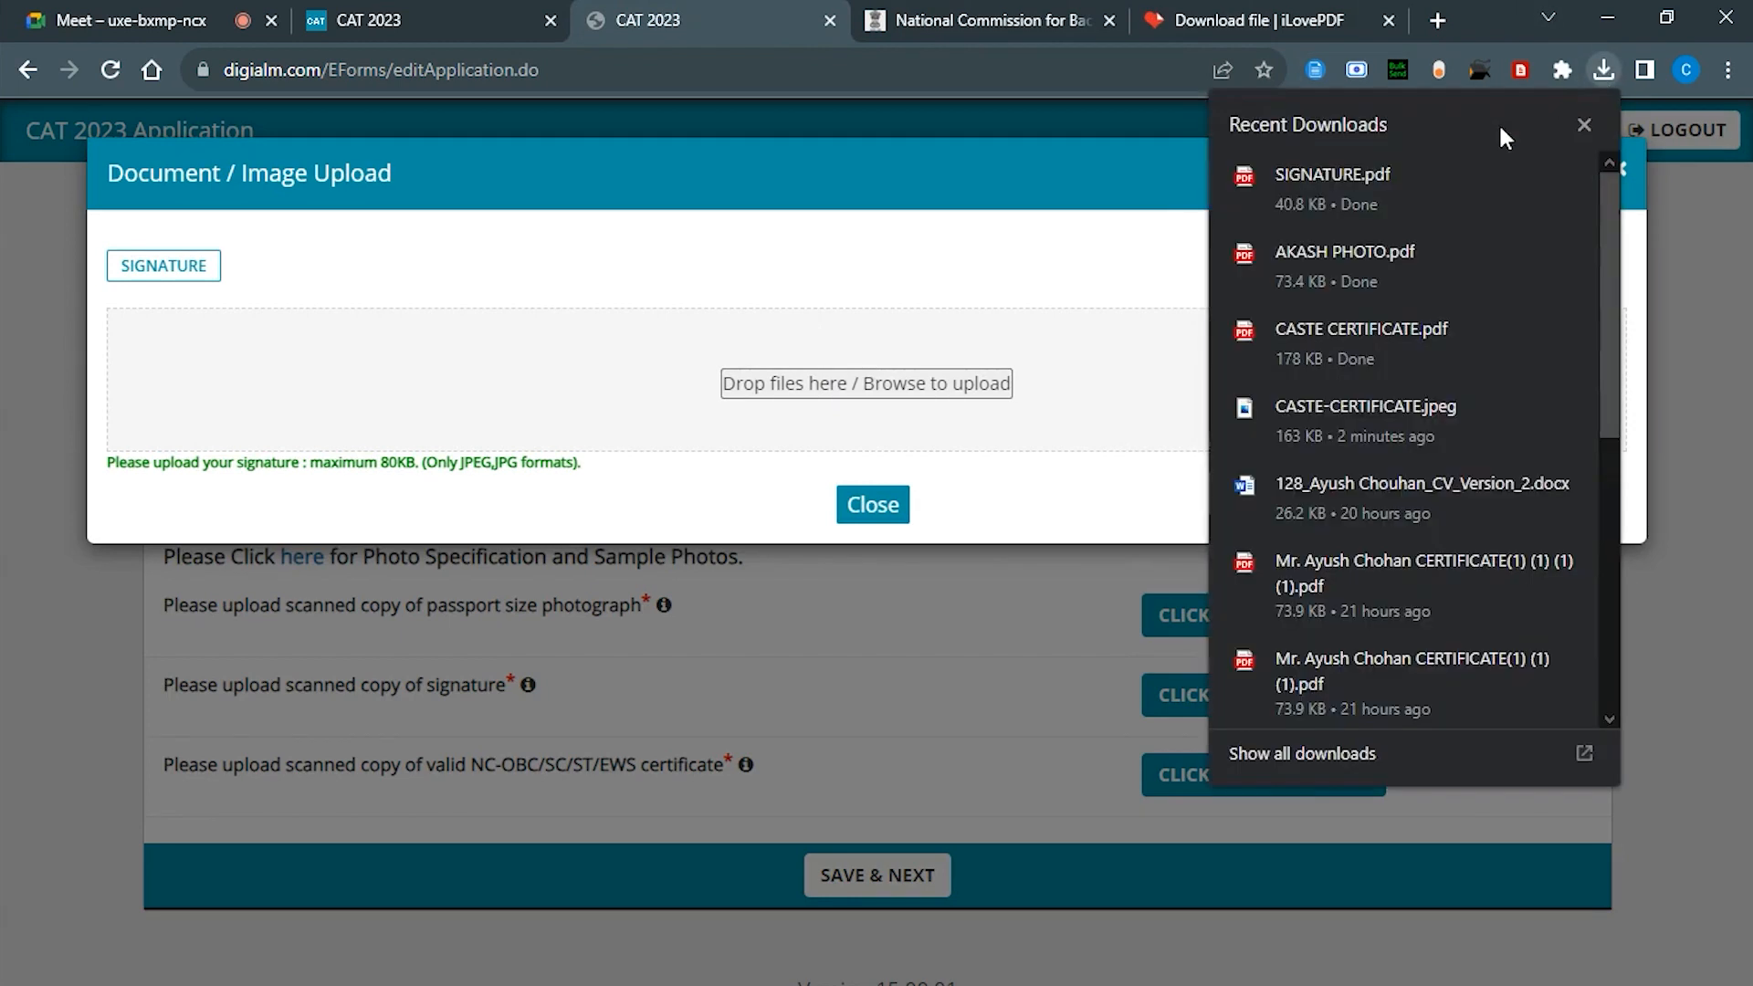
drag(1388, 176, 996, 388)
click(876, 537)
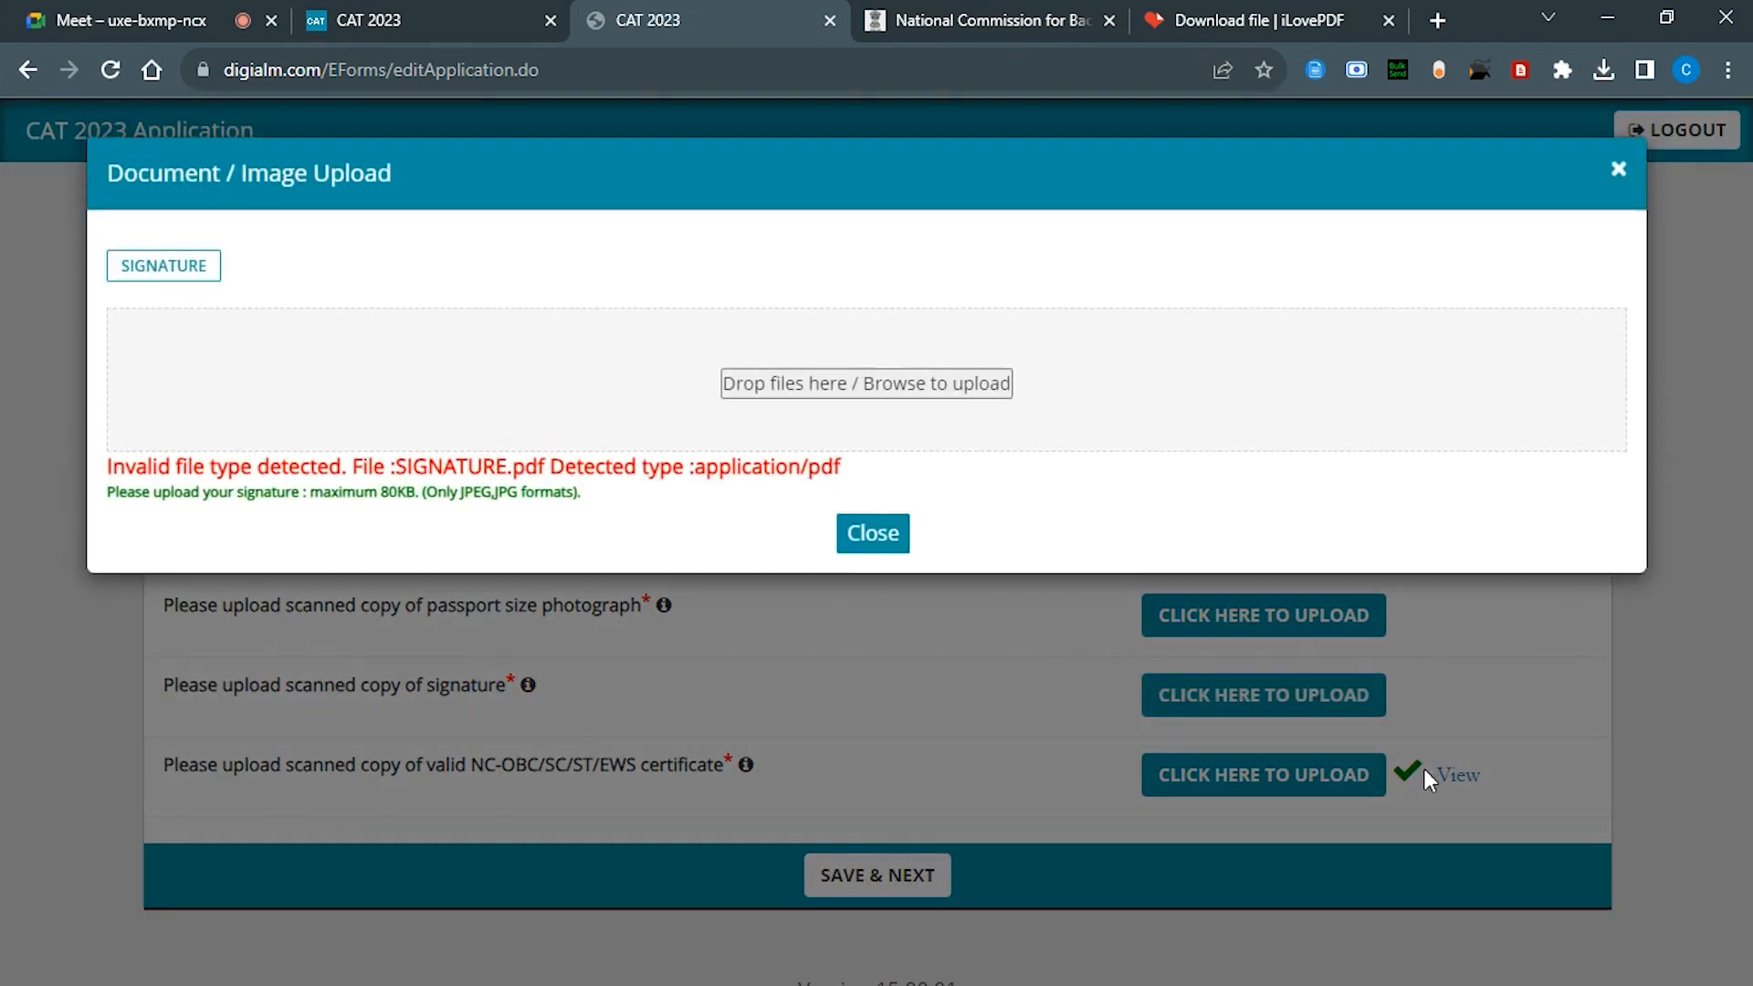
Step: Upload SIGNATURE.jpg directly instead, then bring up the photograph's file browser
click(884, 394)
click(784, 221)
double_click(782, 219)
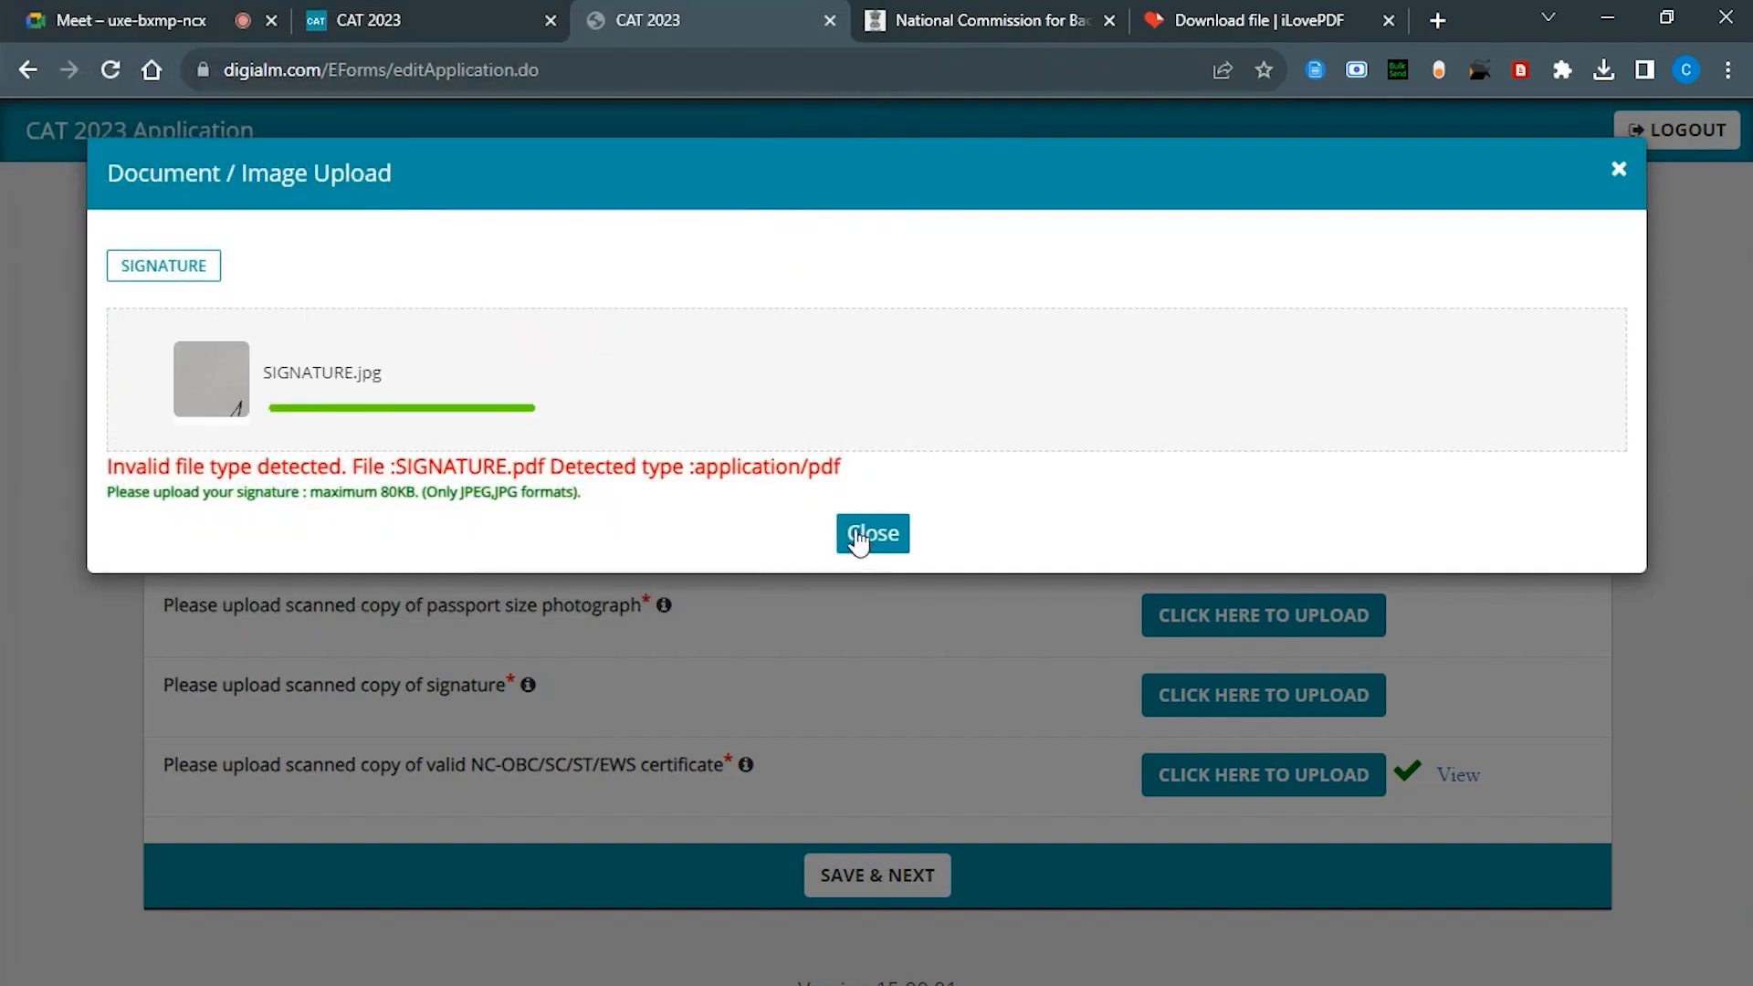
click(867, 540)
click(1214, 604)
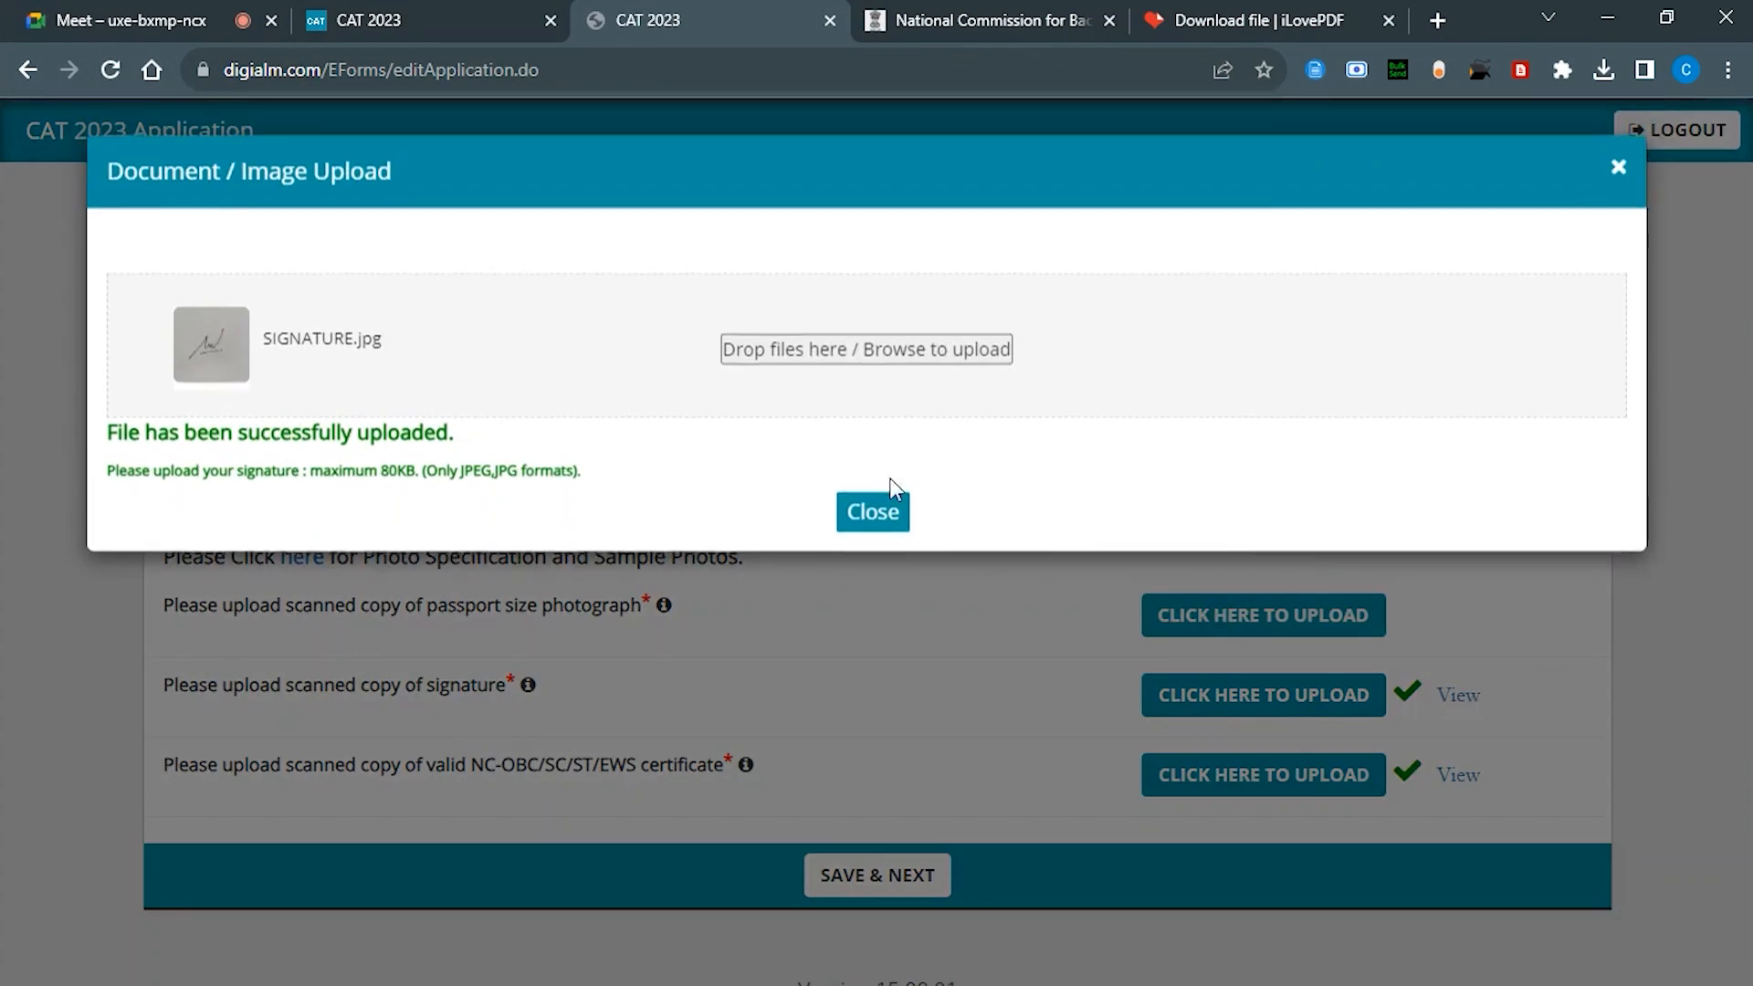
click(836, 394)
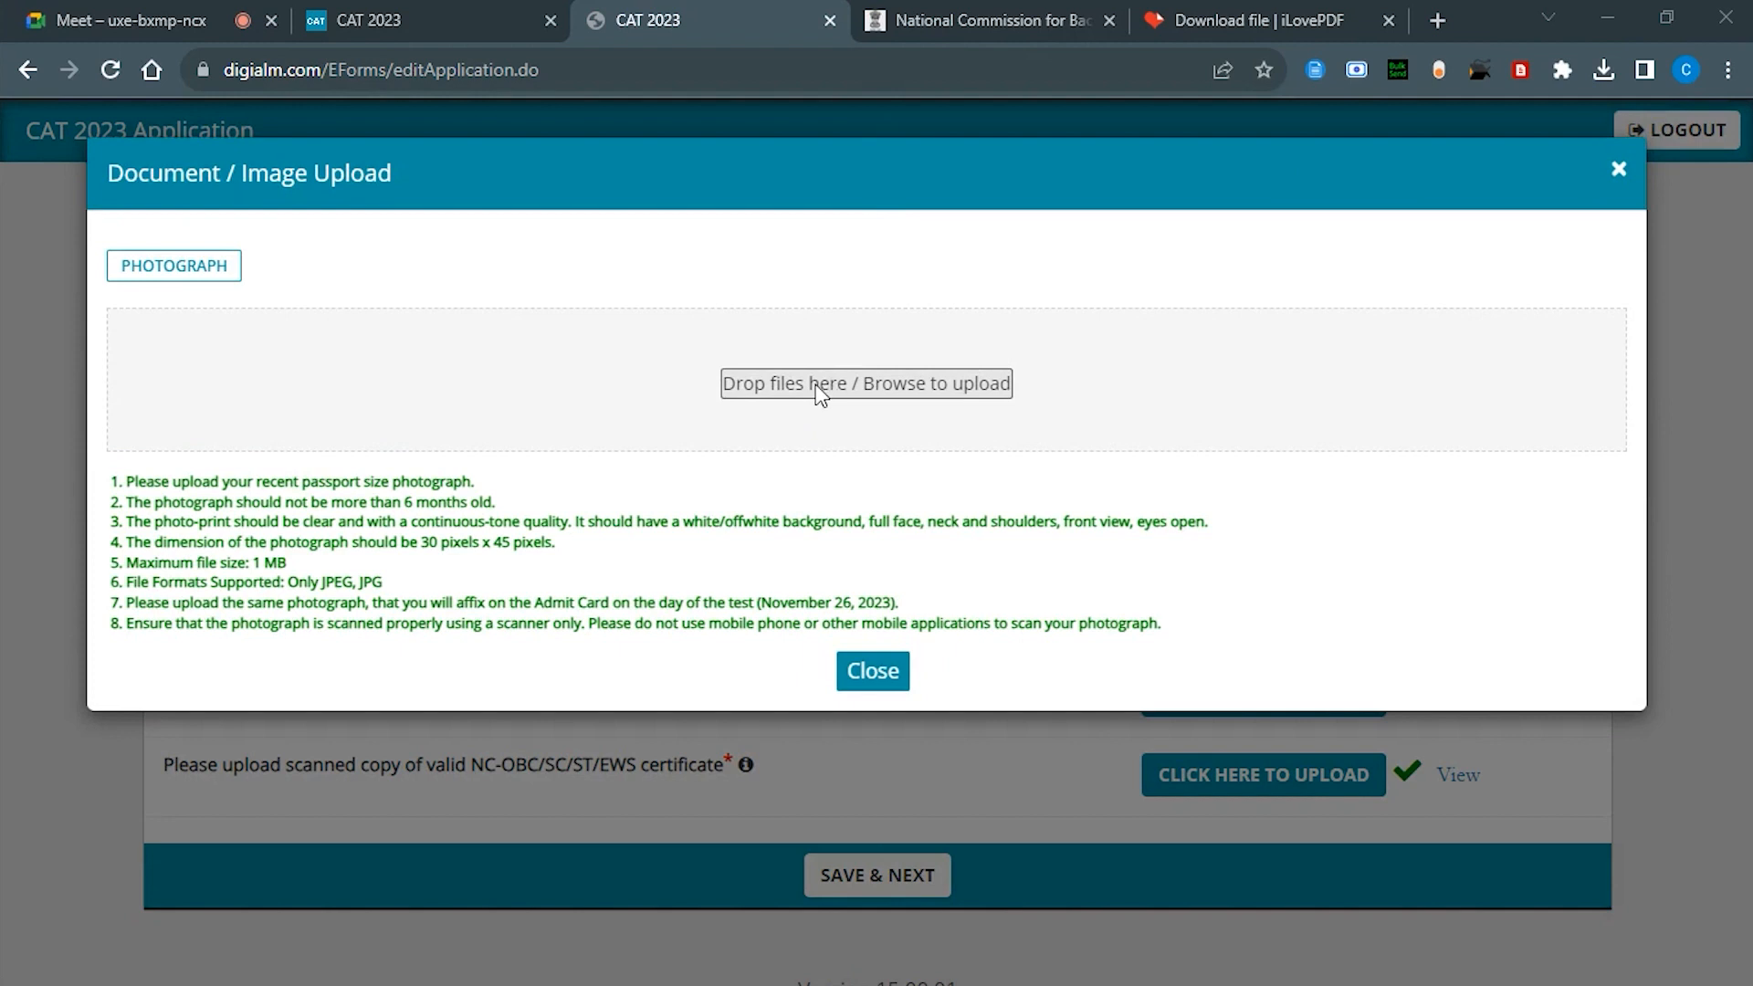
Step: Upload the passport photo, dismiss the emergency-mobile warning, and open the Sample Photos guide
double_click(673, 212)
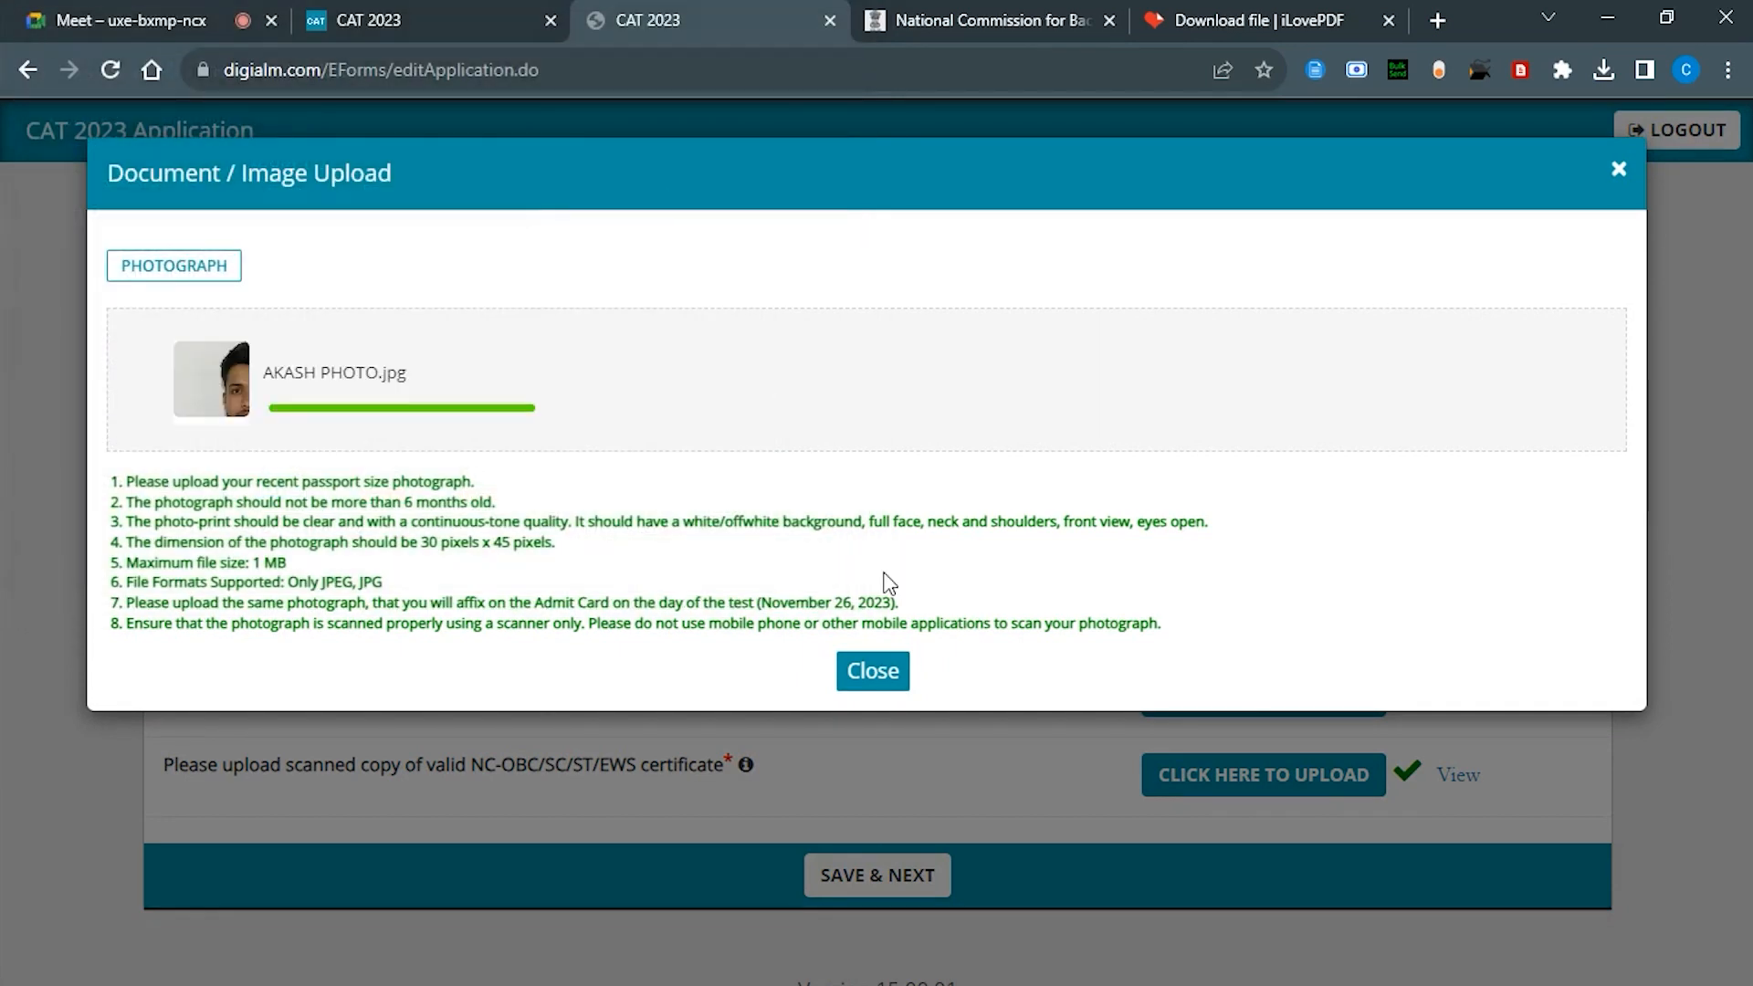
click(872, 700)
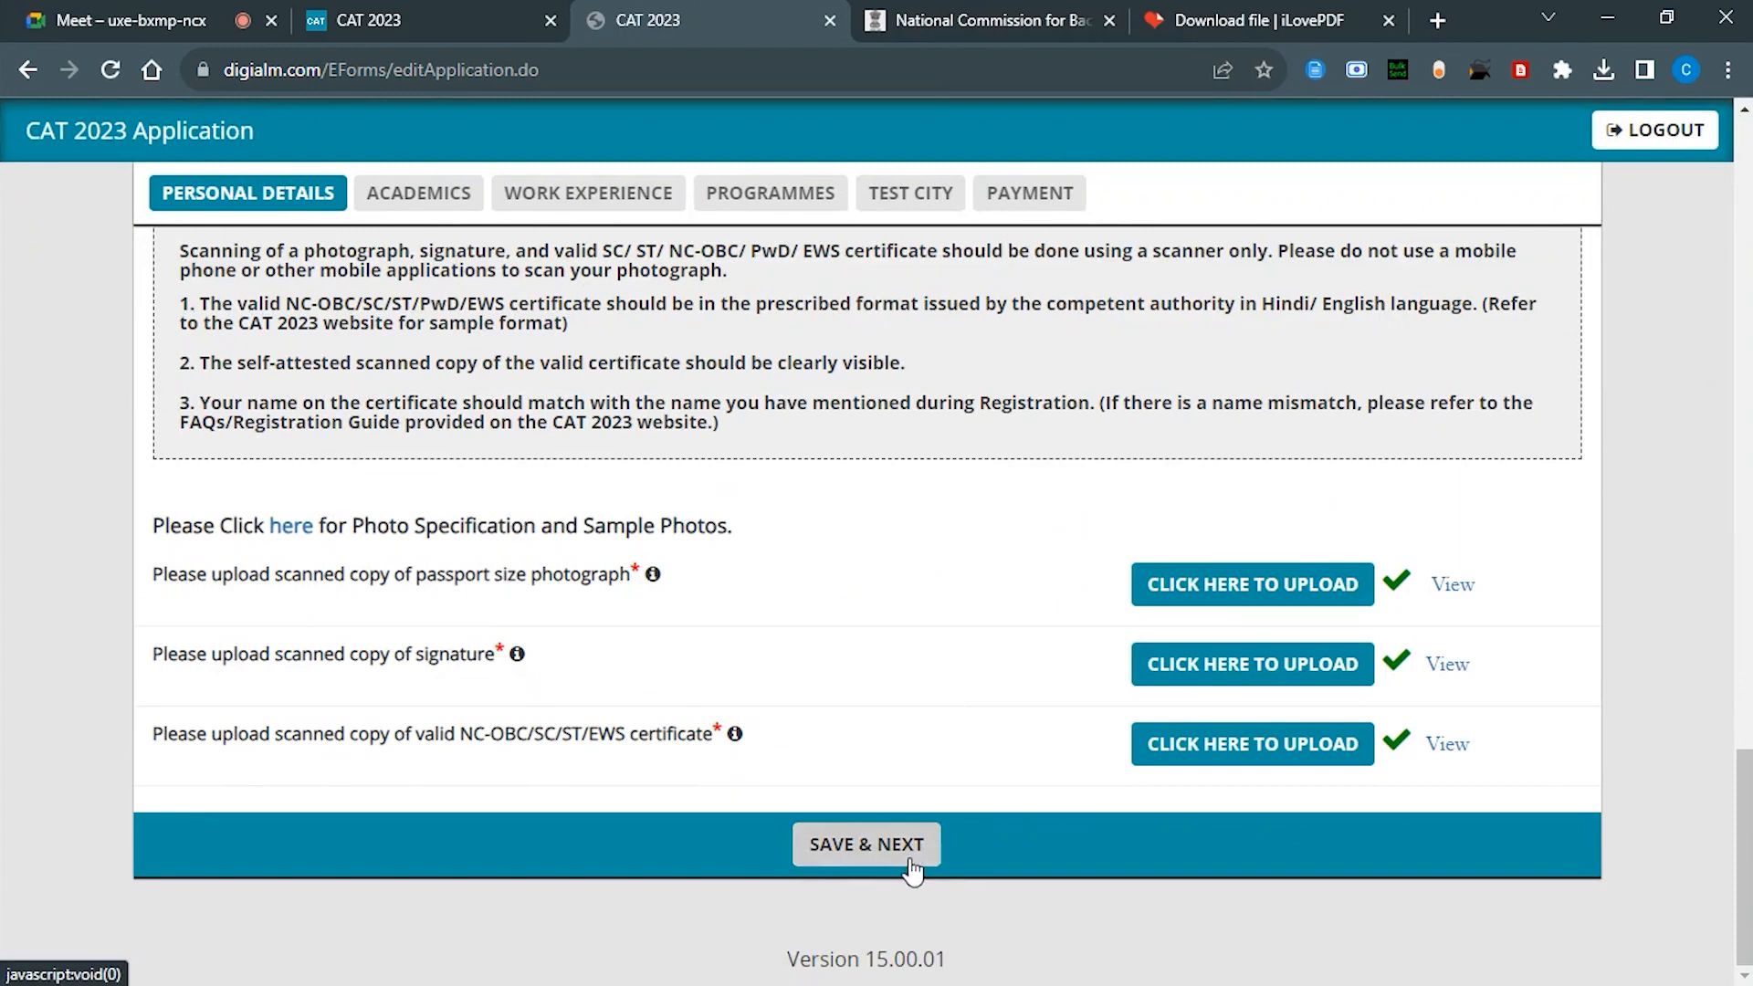
click(912, 870)
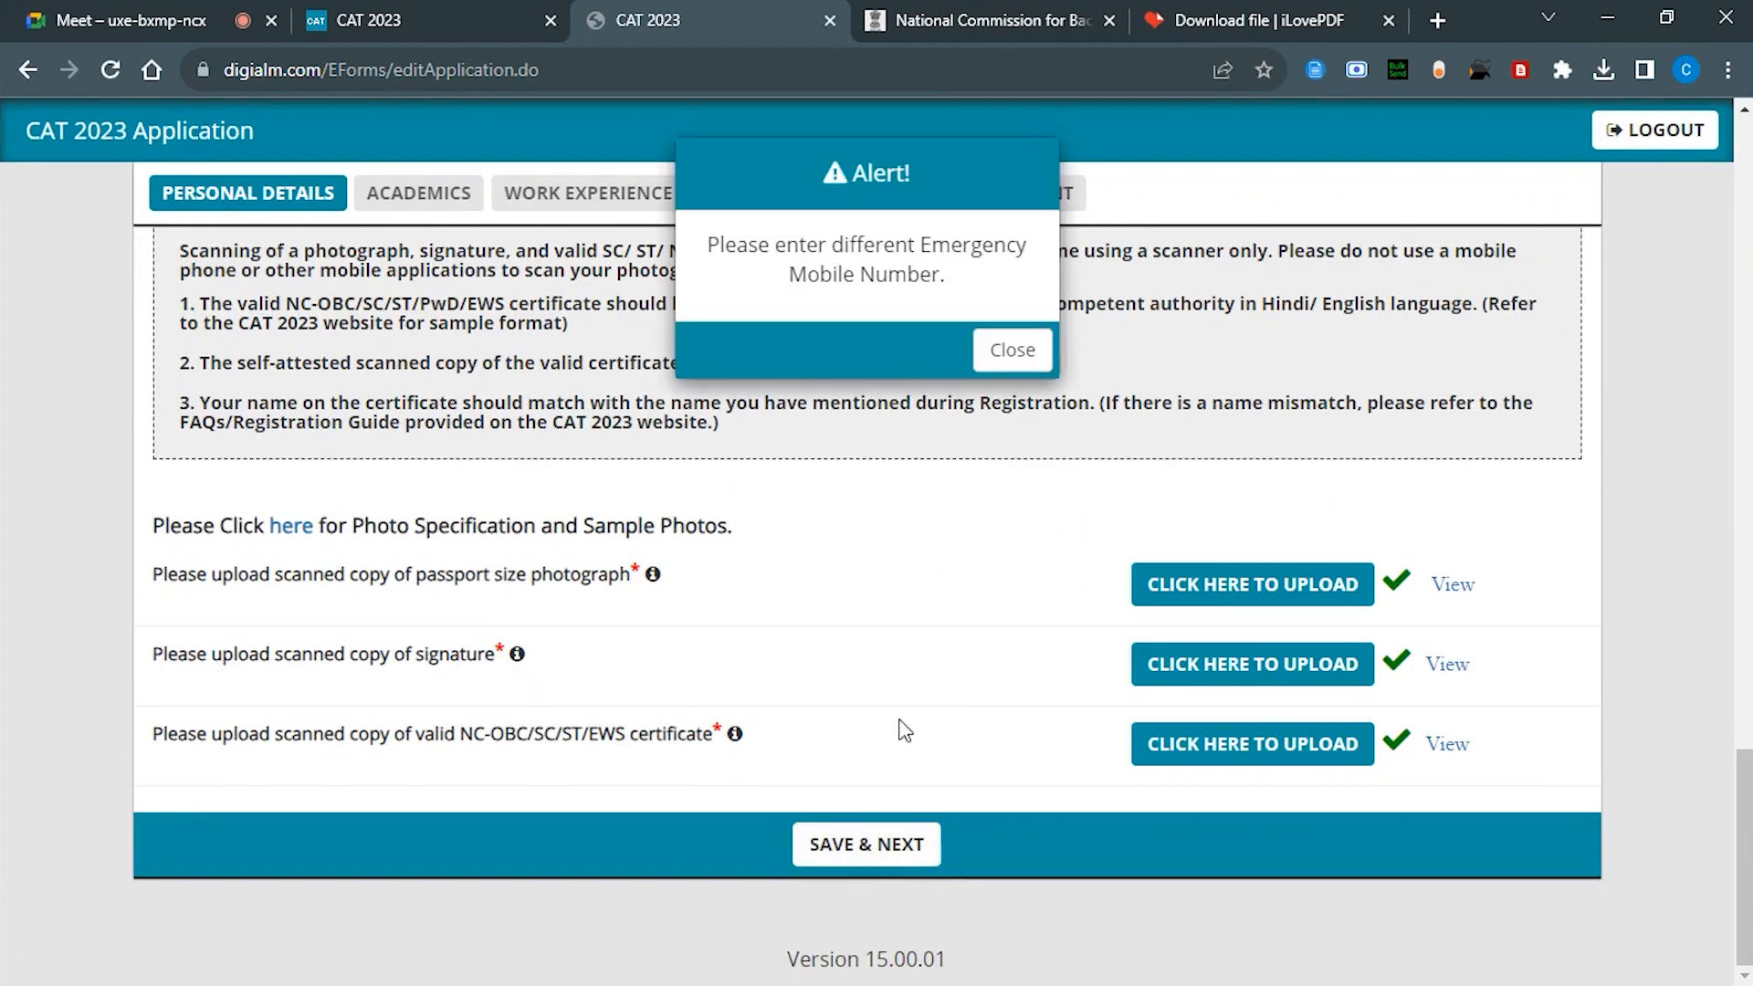
click(1006, 348)
scroll(696, 493, down, 5)
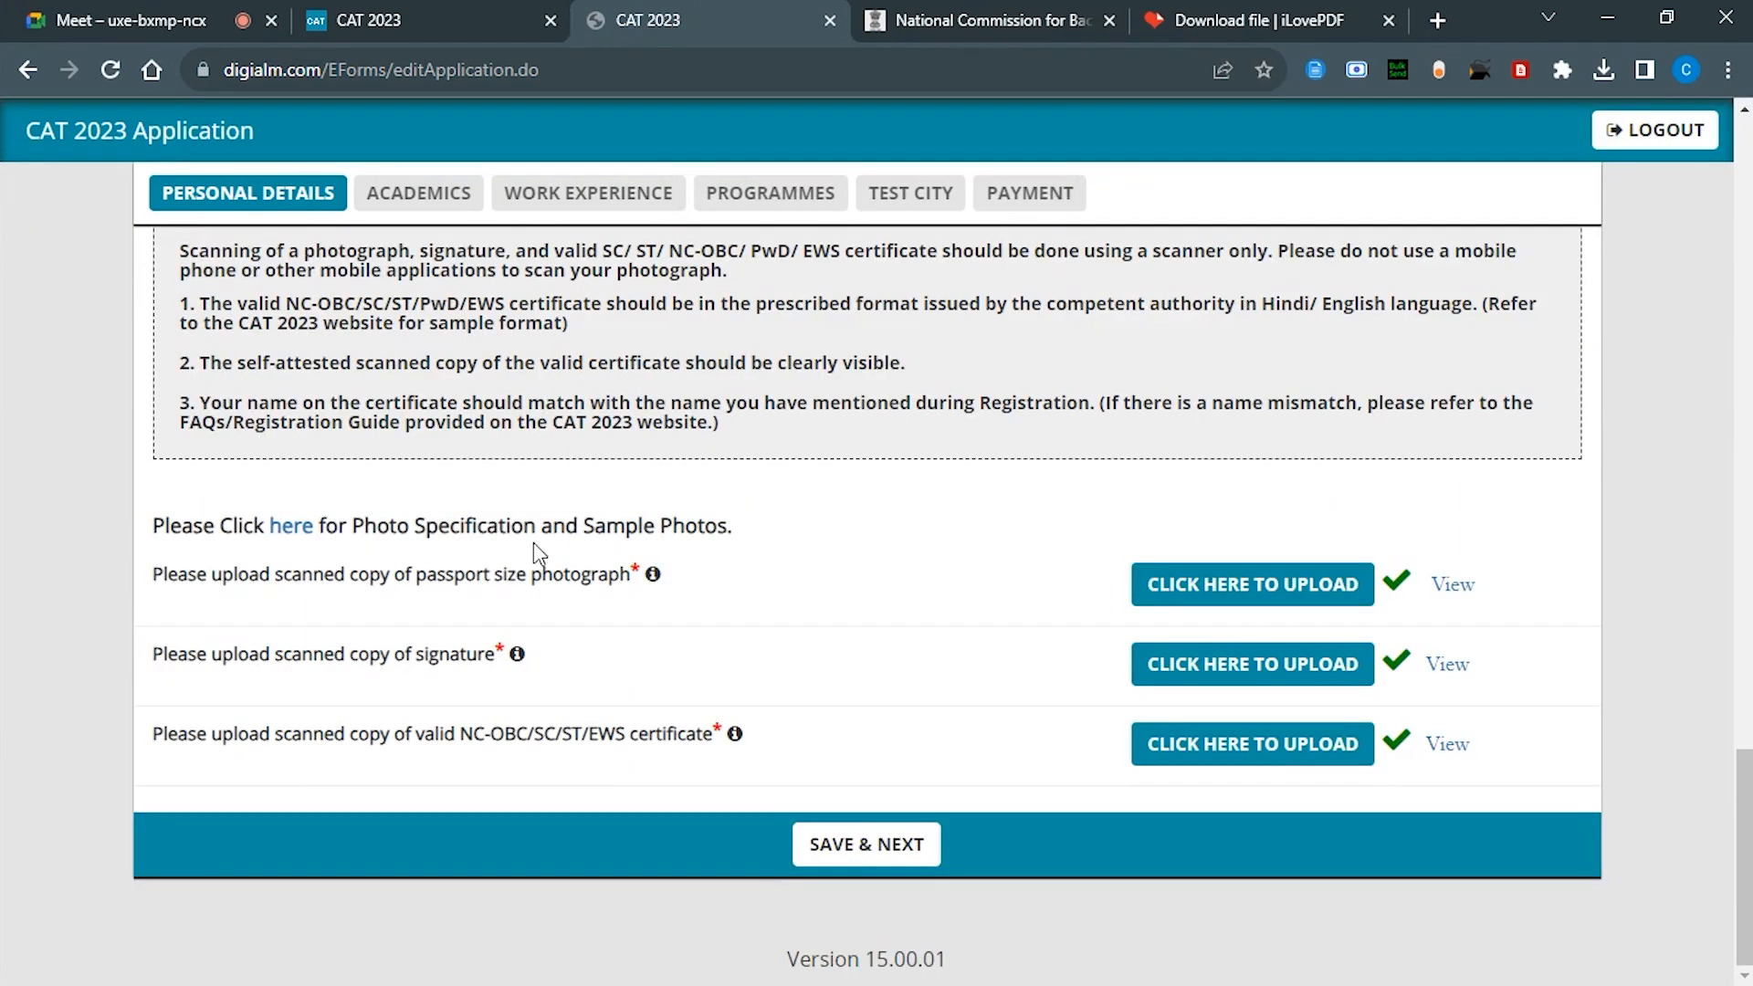
click(298, 530)
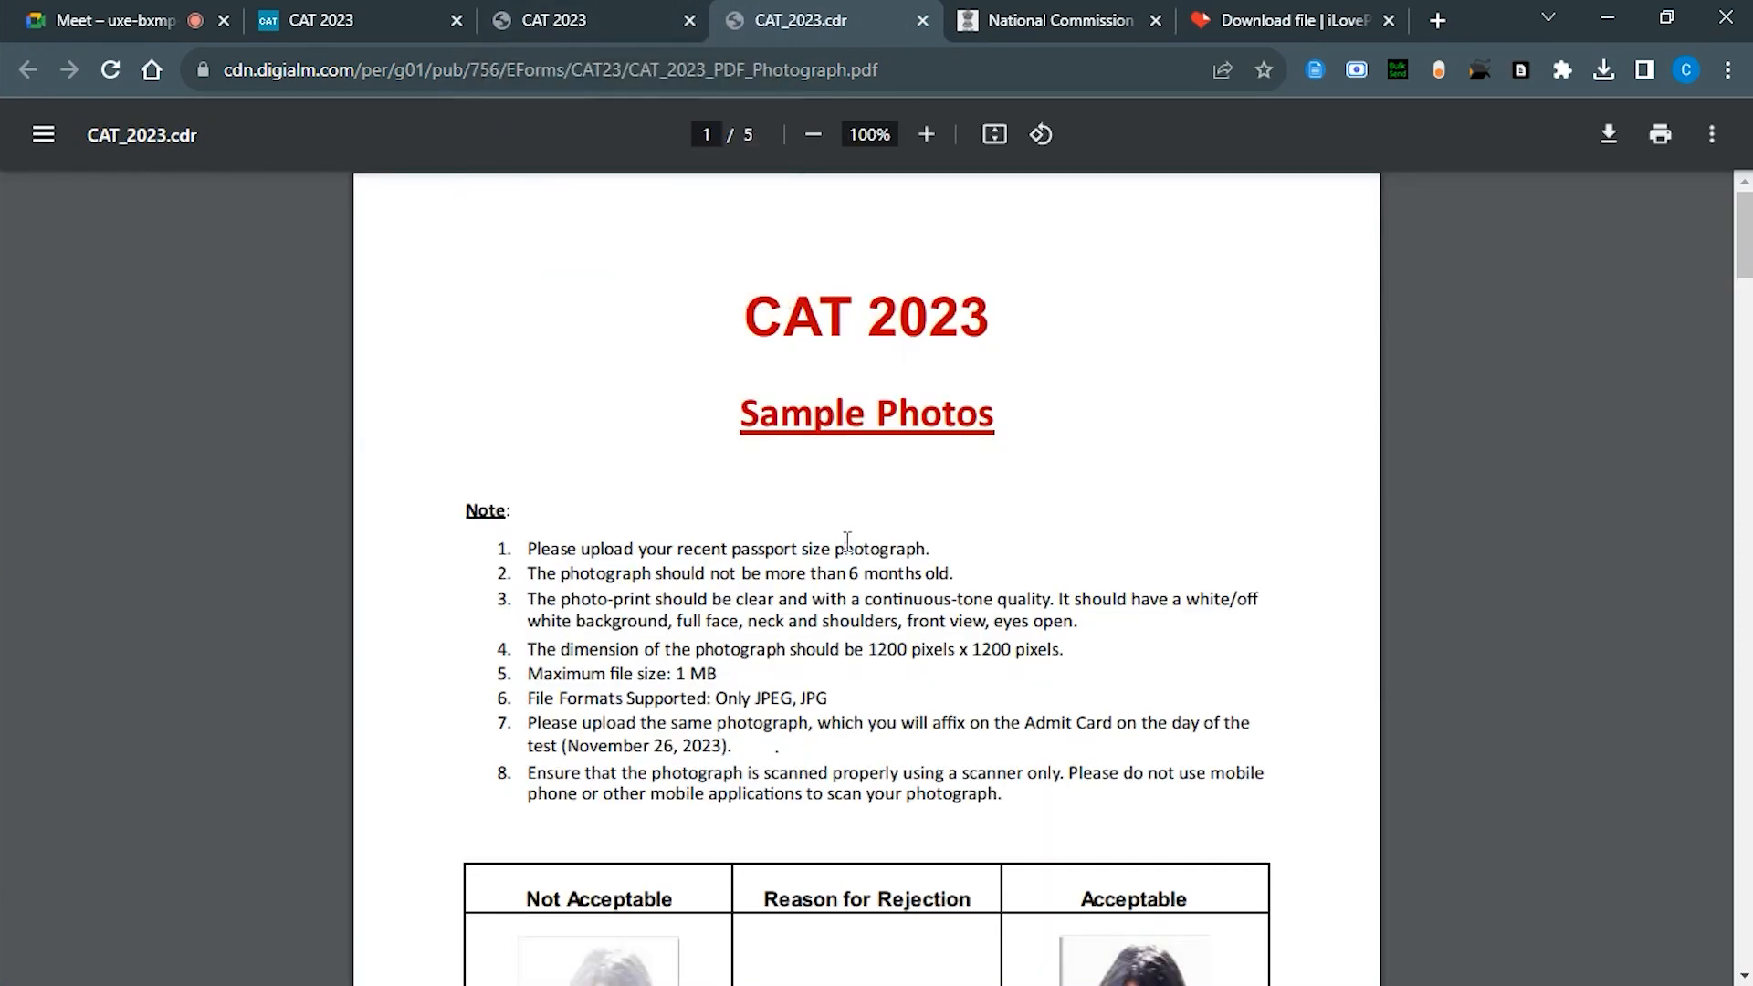
Step: Back on the form, attempt Save & Next and dismiss the alert about viewing the photograph
scroll(846, 539, down, 10)
click(541, 10)
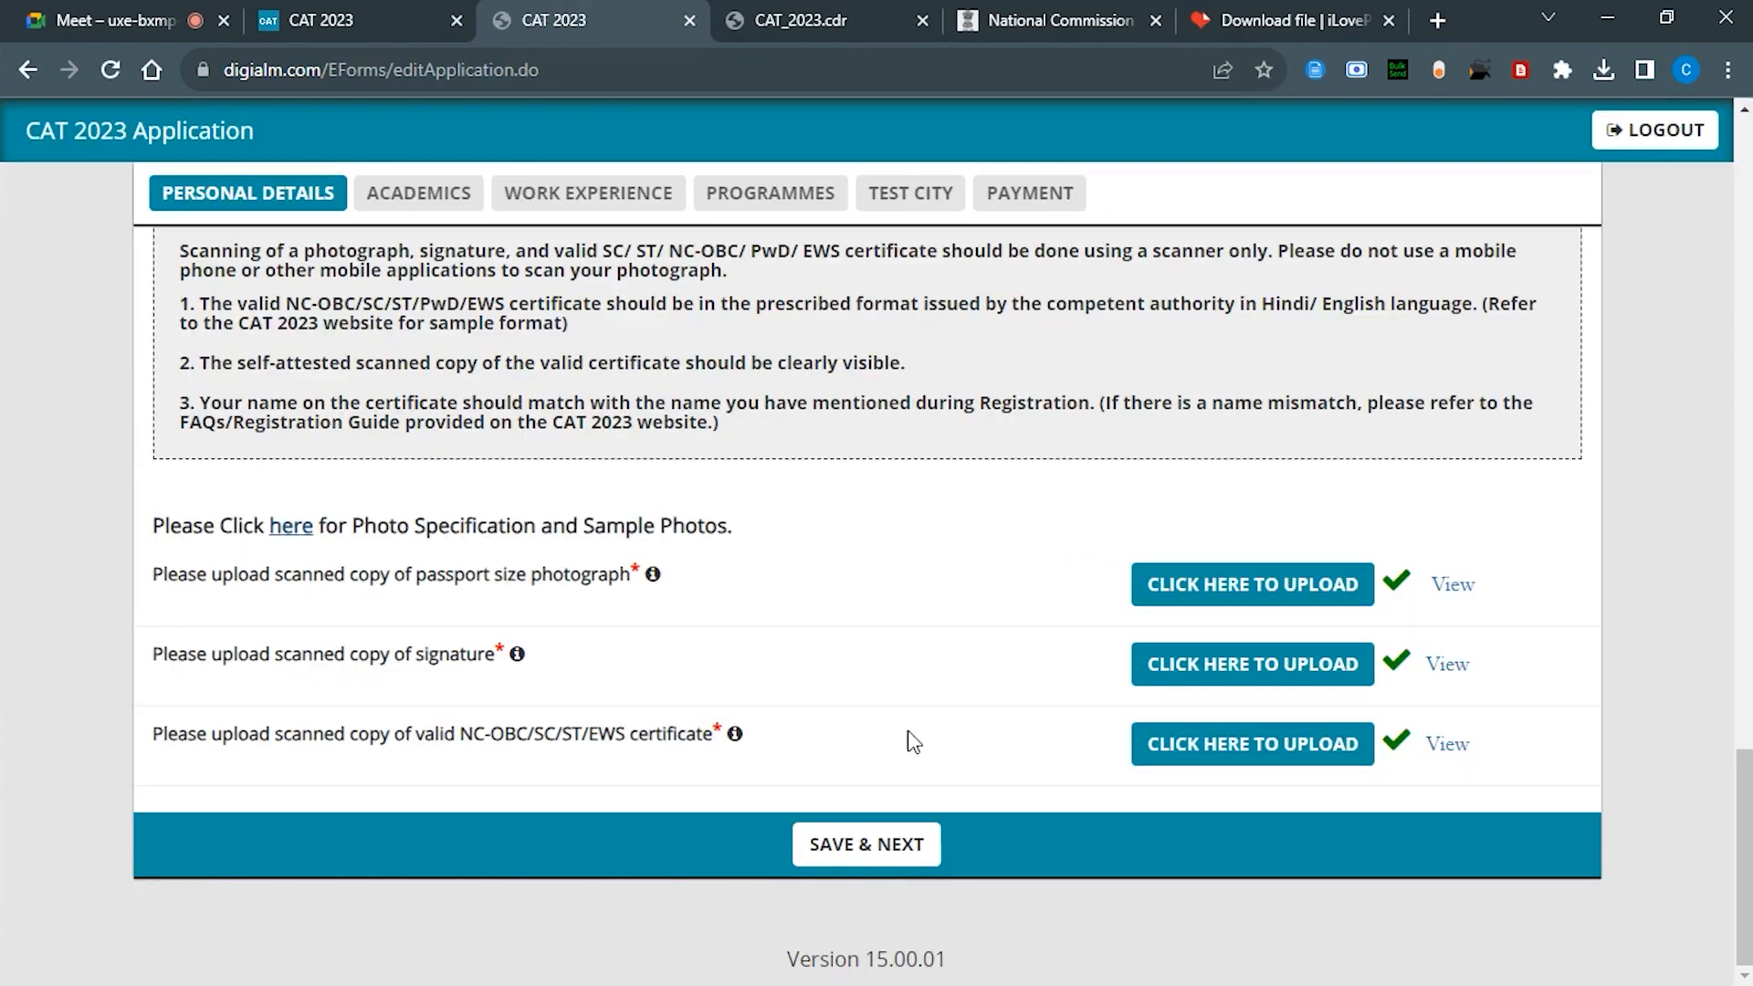
click(872, 841)
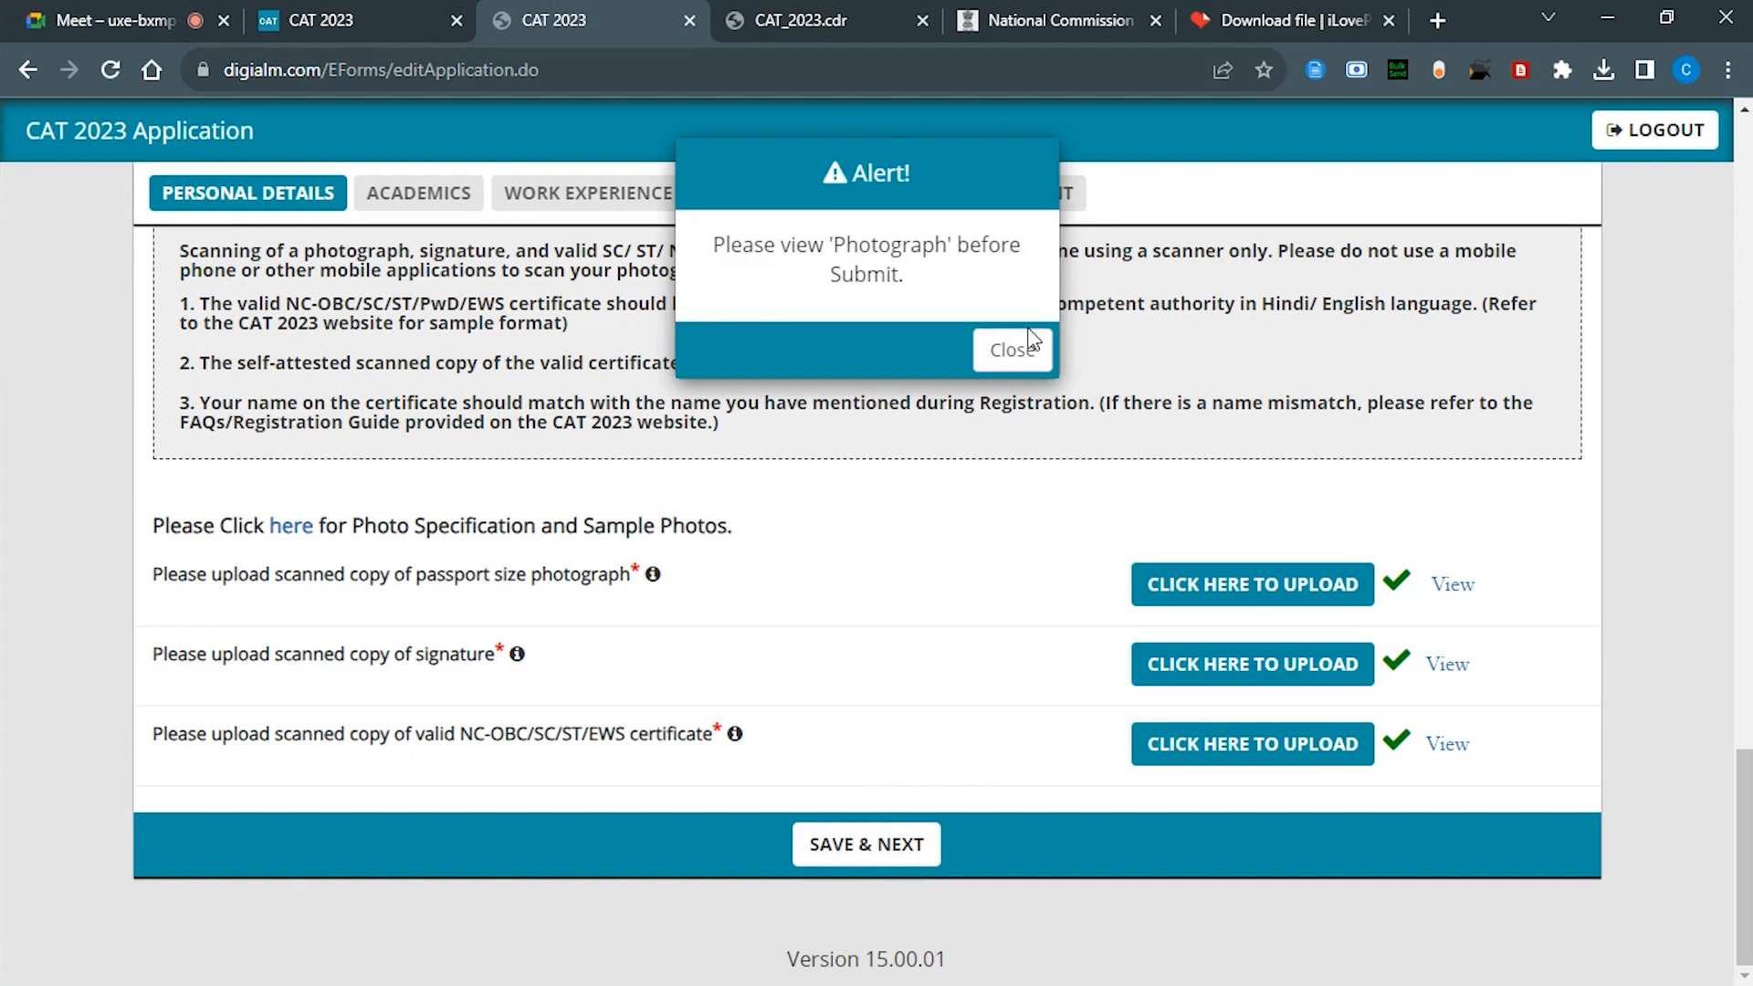
click(1021, 351)
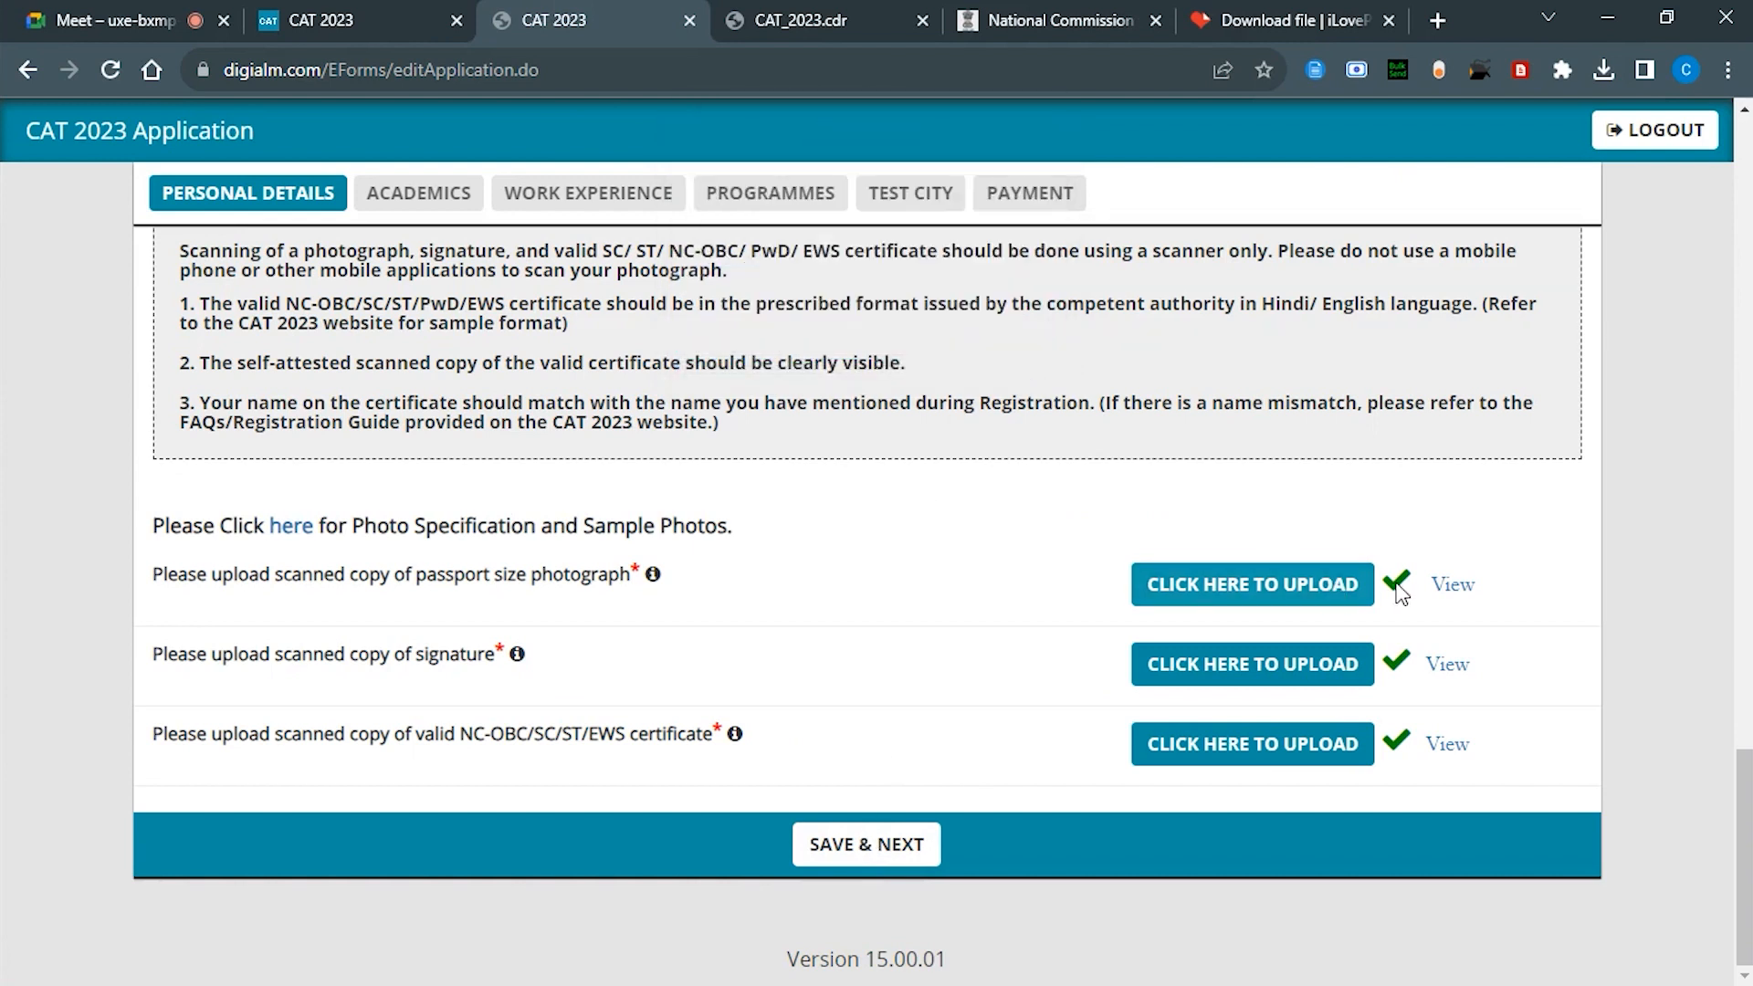
Step: Preview the photograph, signature and category certificate, then save and continue to Academics
click(1452, 585)
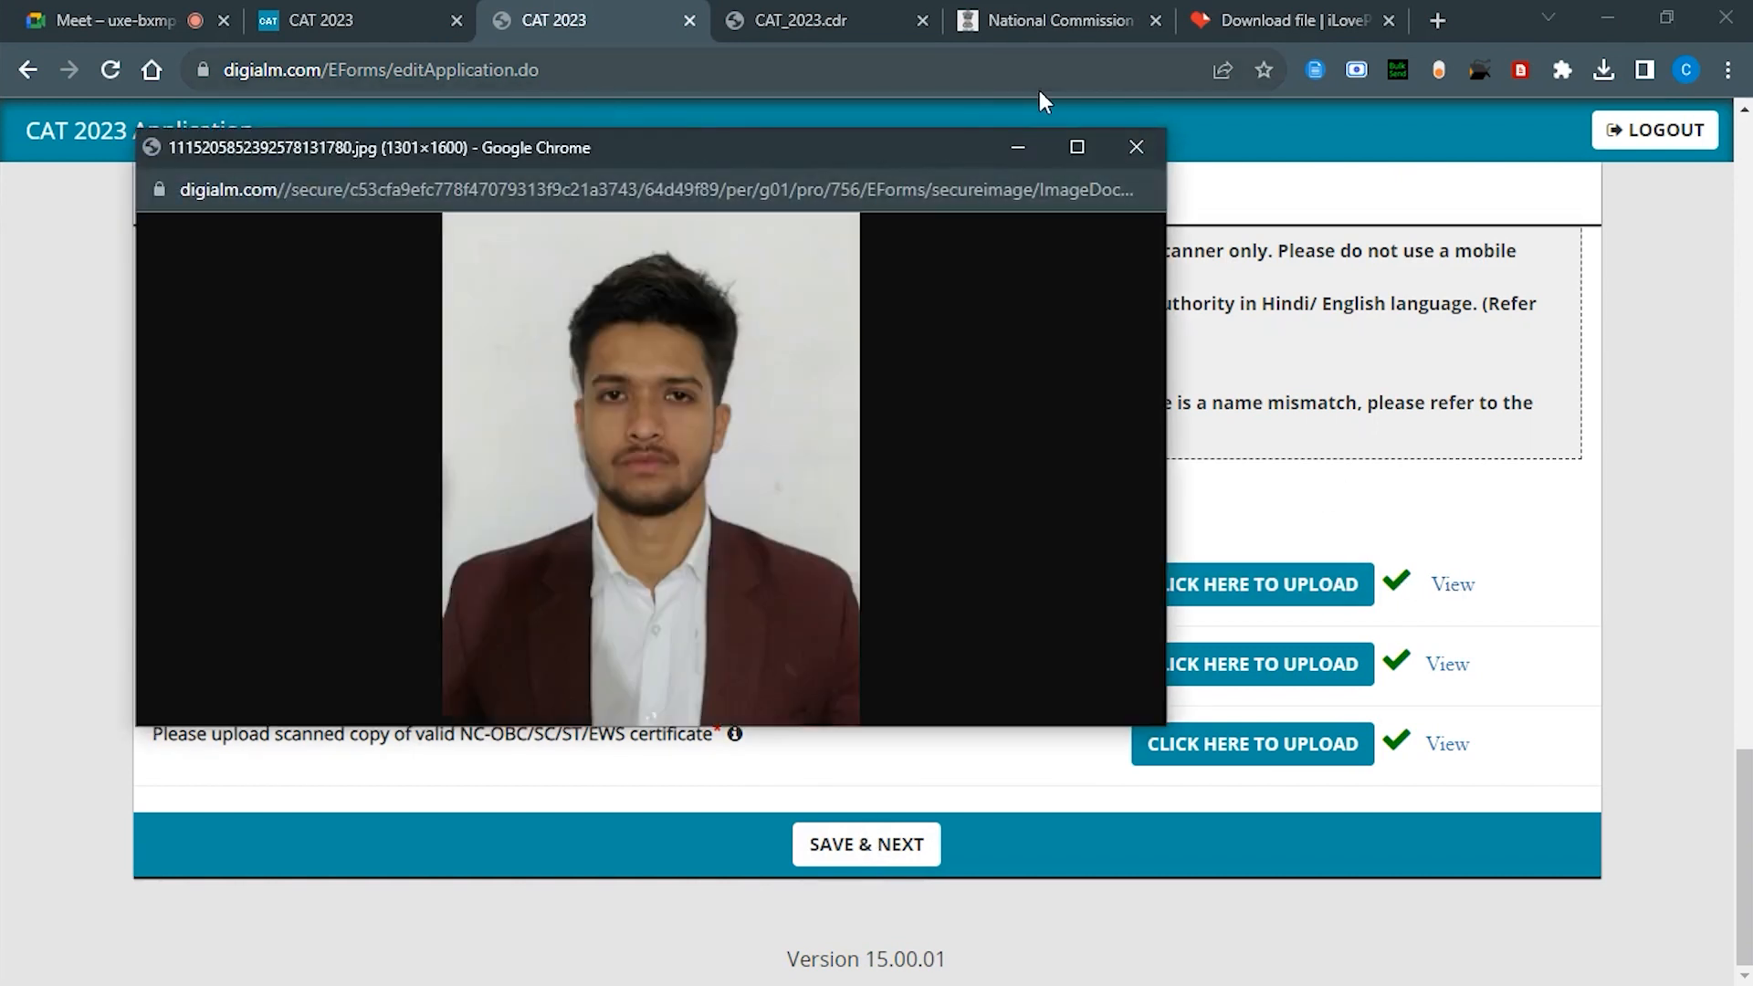
click(1134, 148)
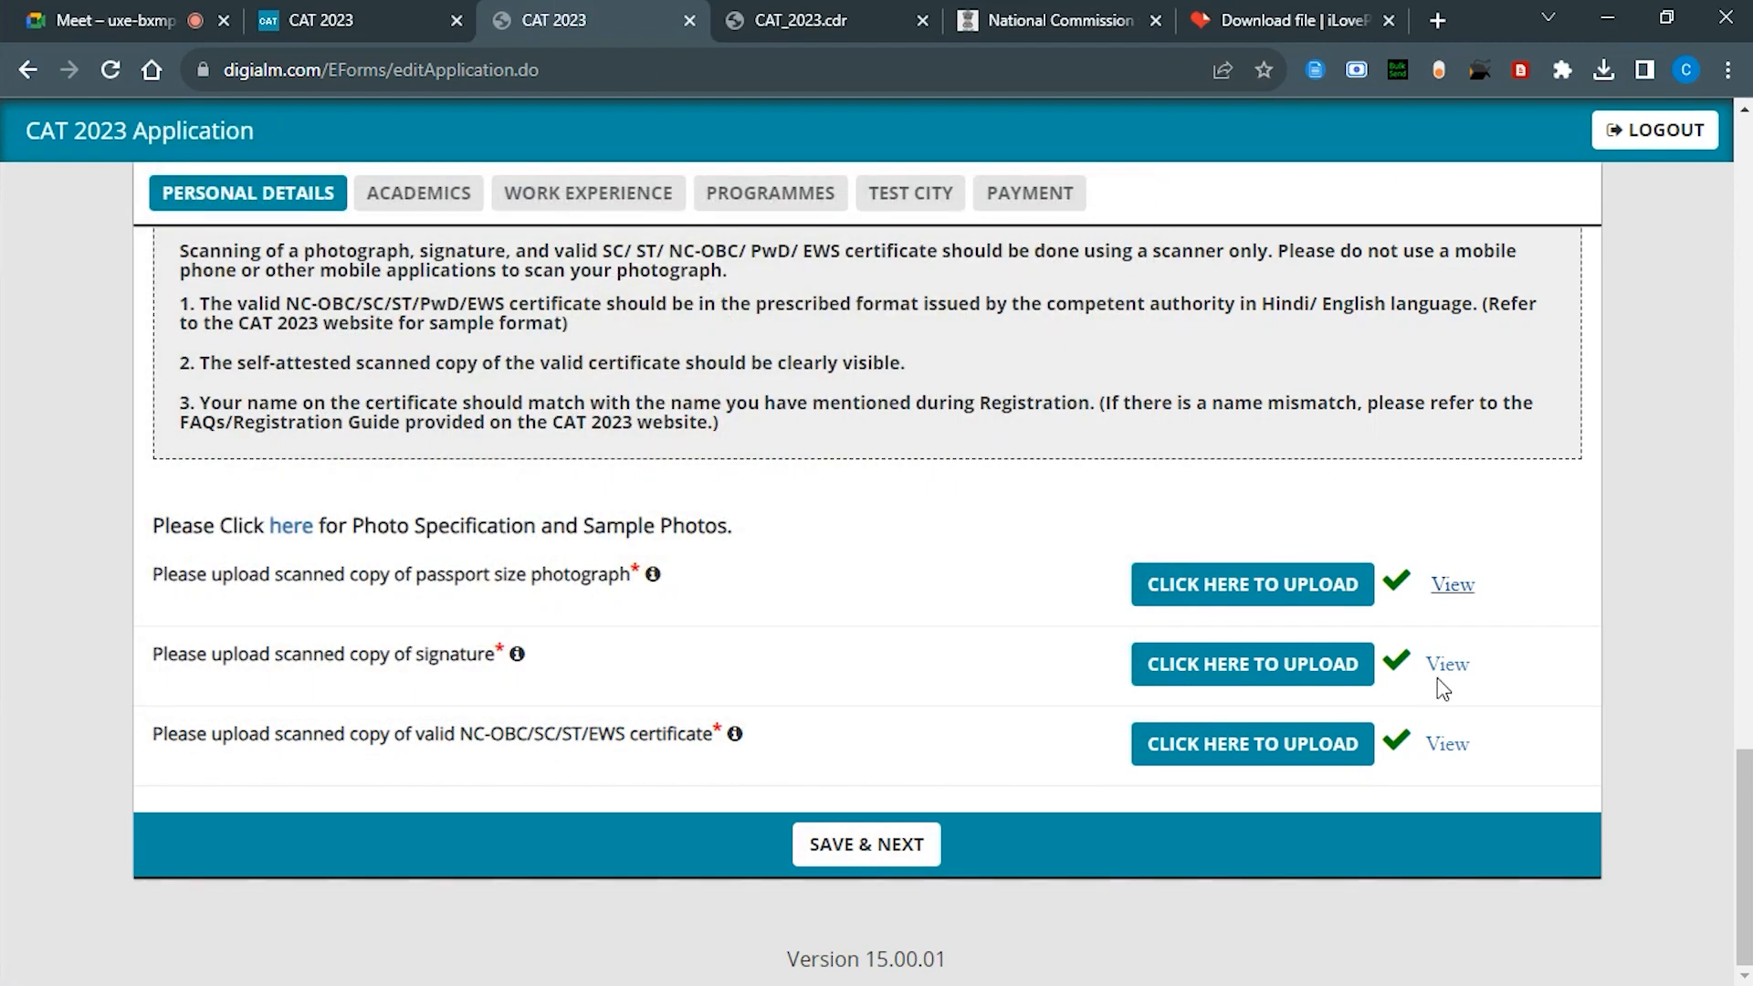
click(1450, 667)
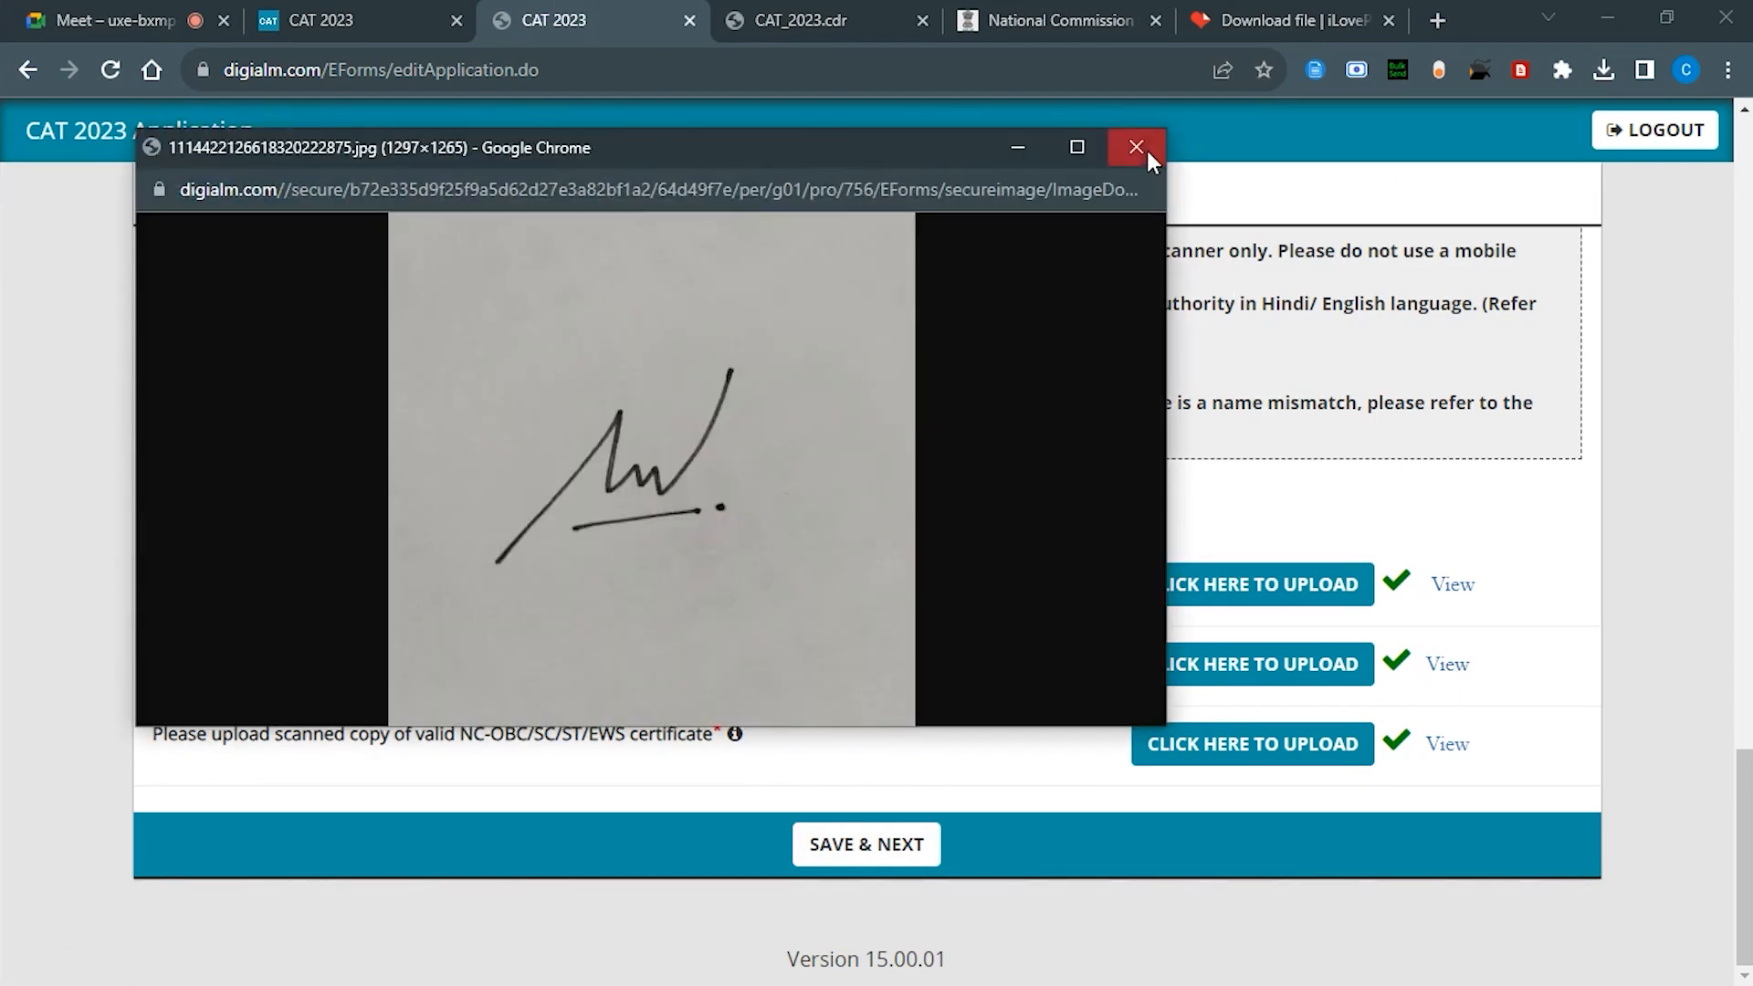
click(1146, 152)
click(1448, 747)
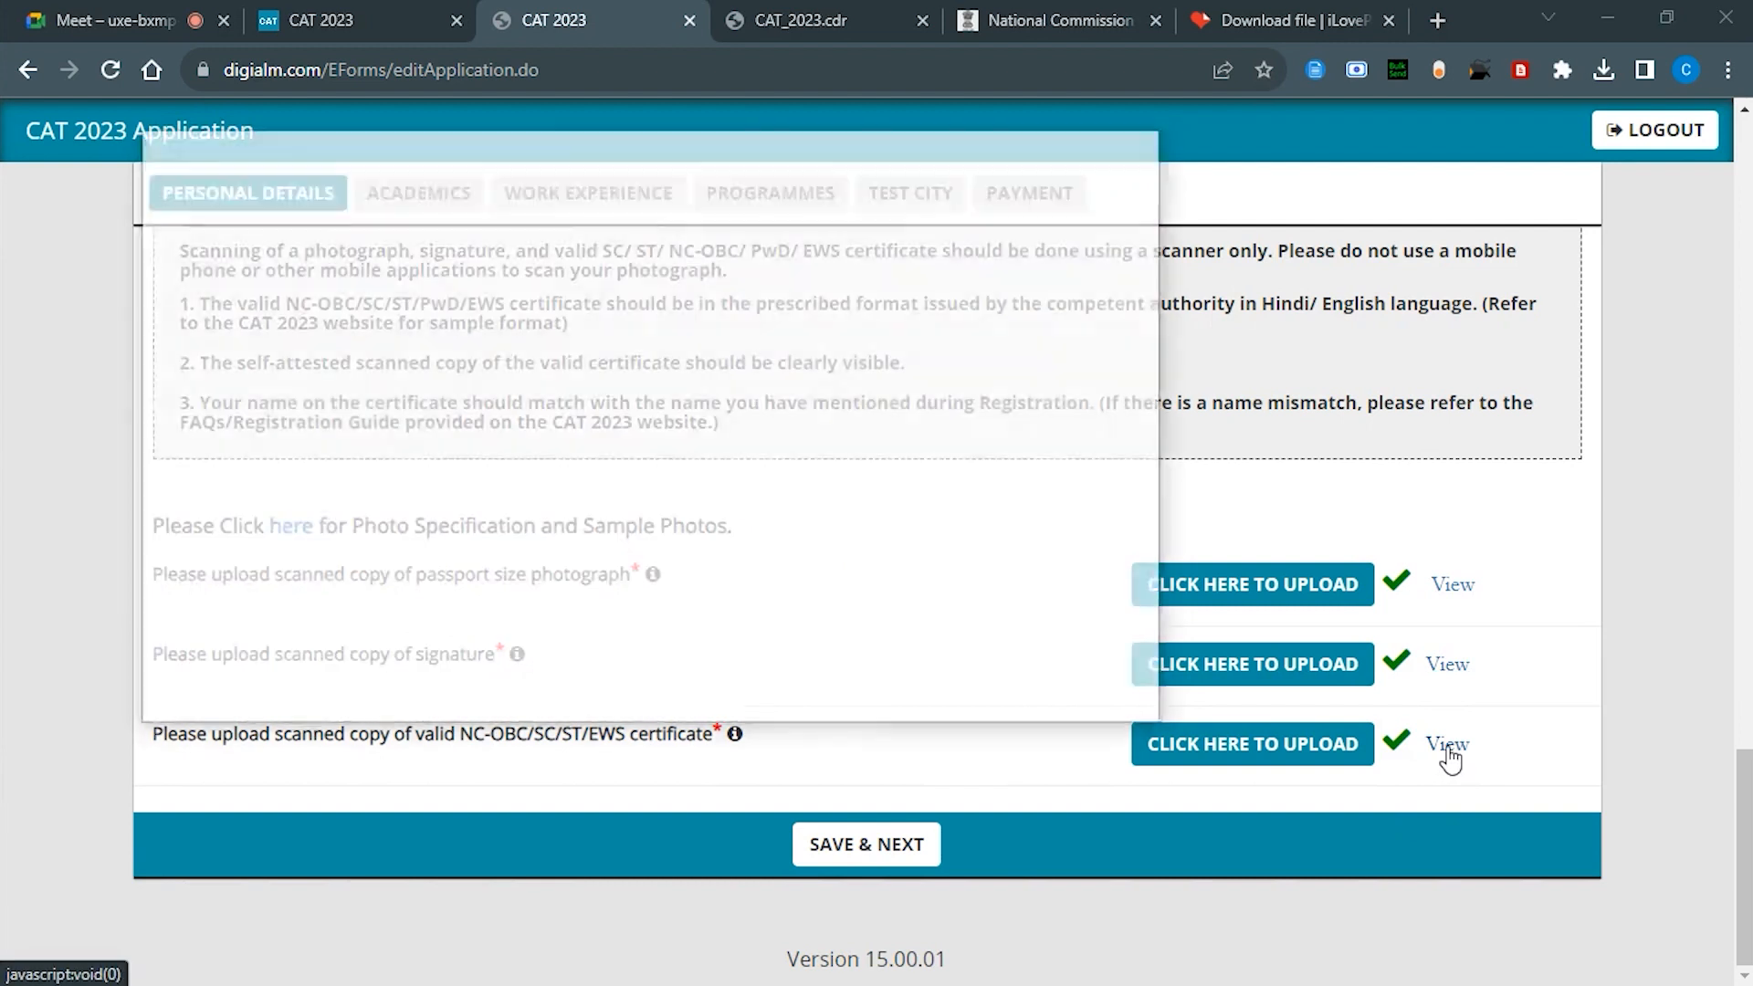
click(1137, 152)
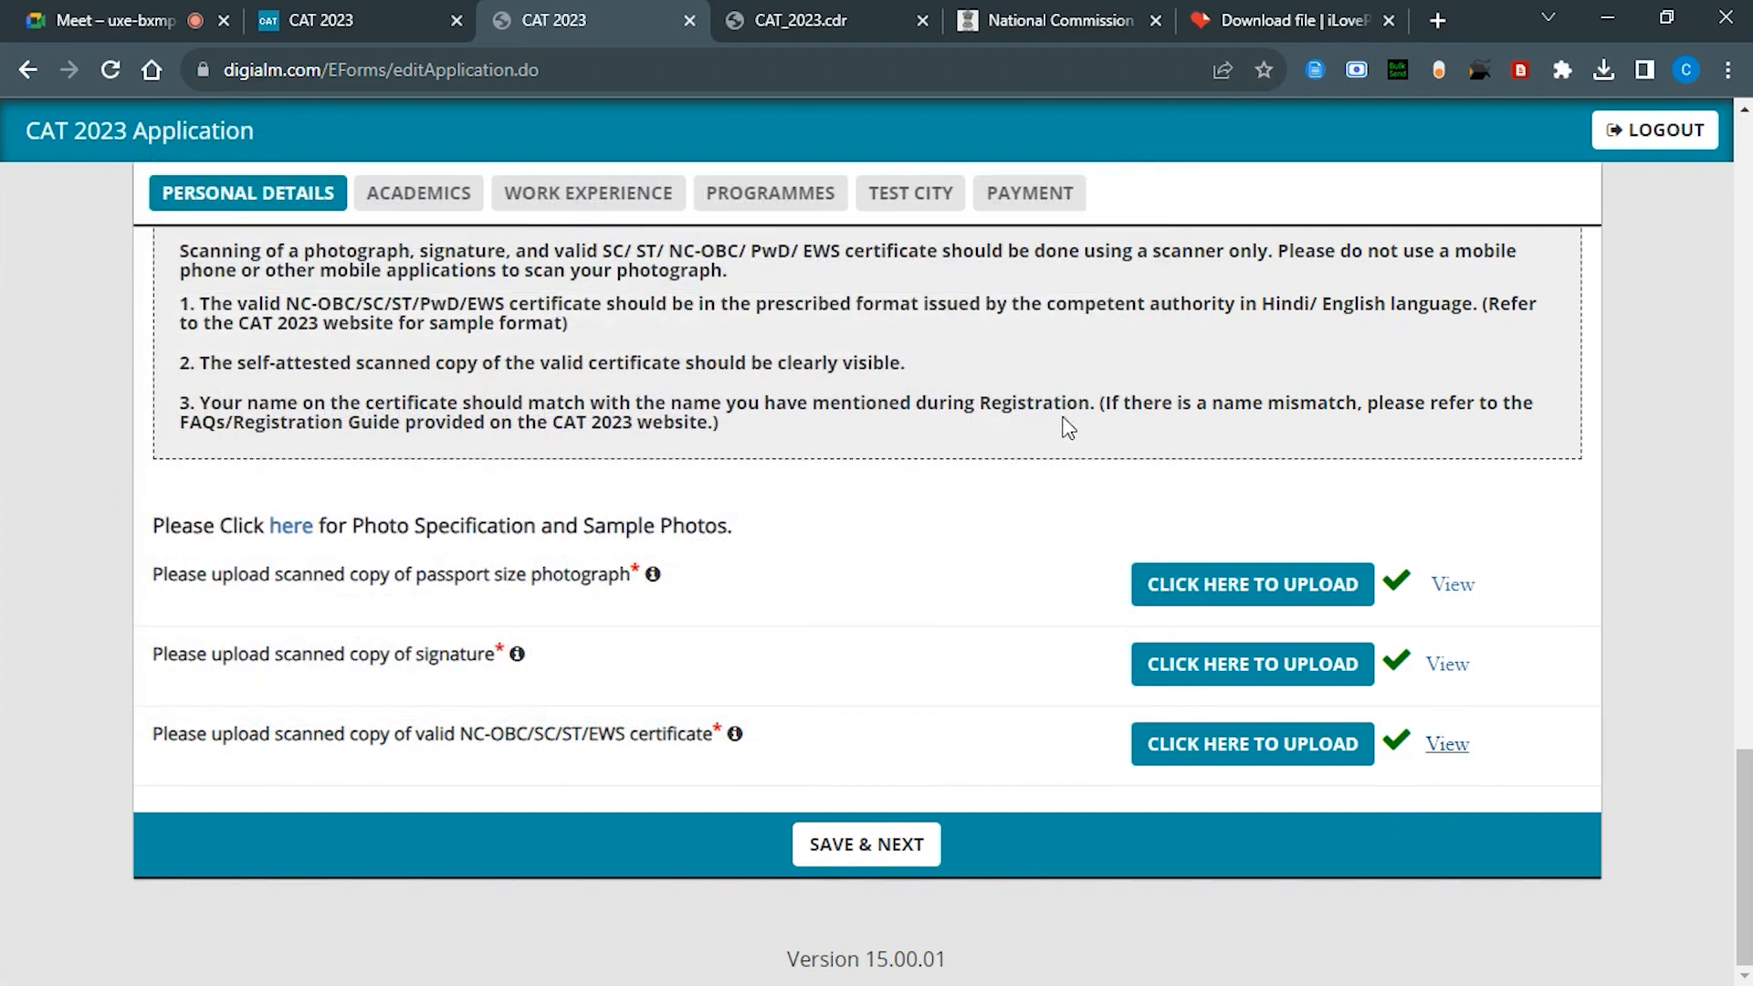
click(854, 853)
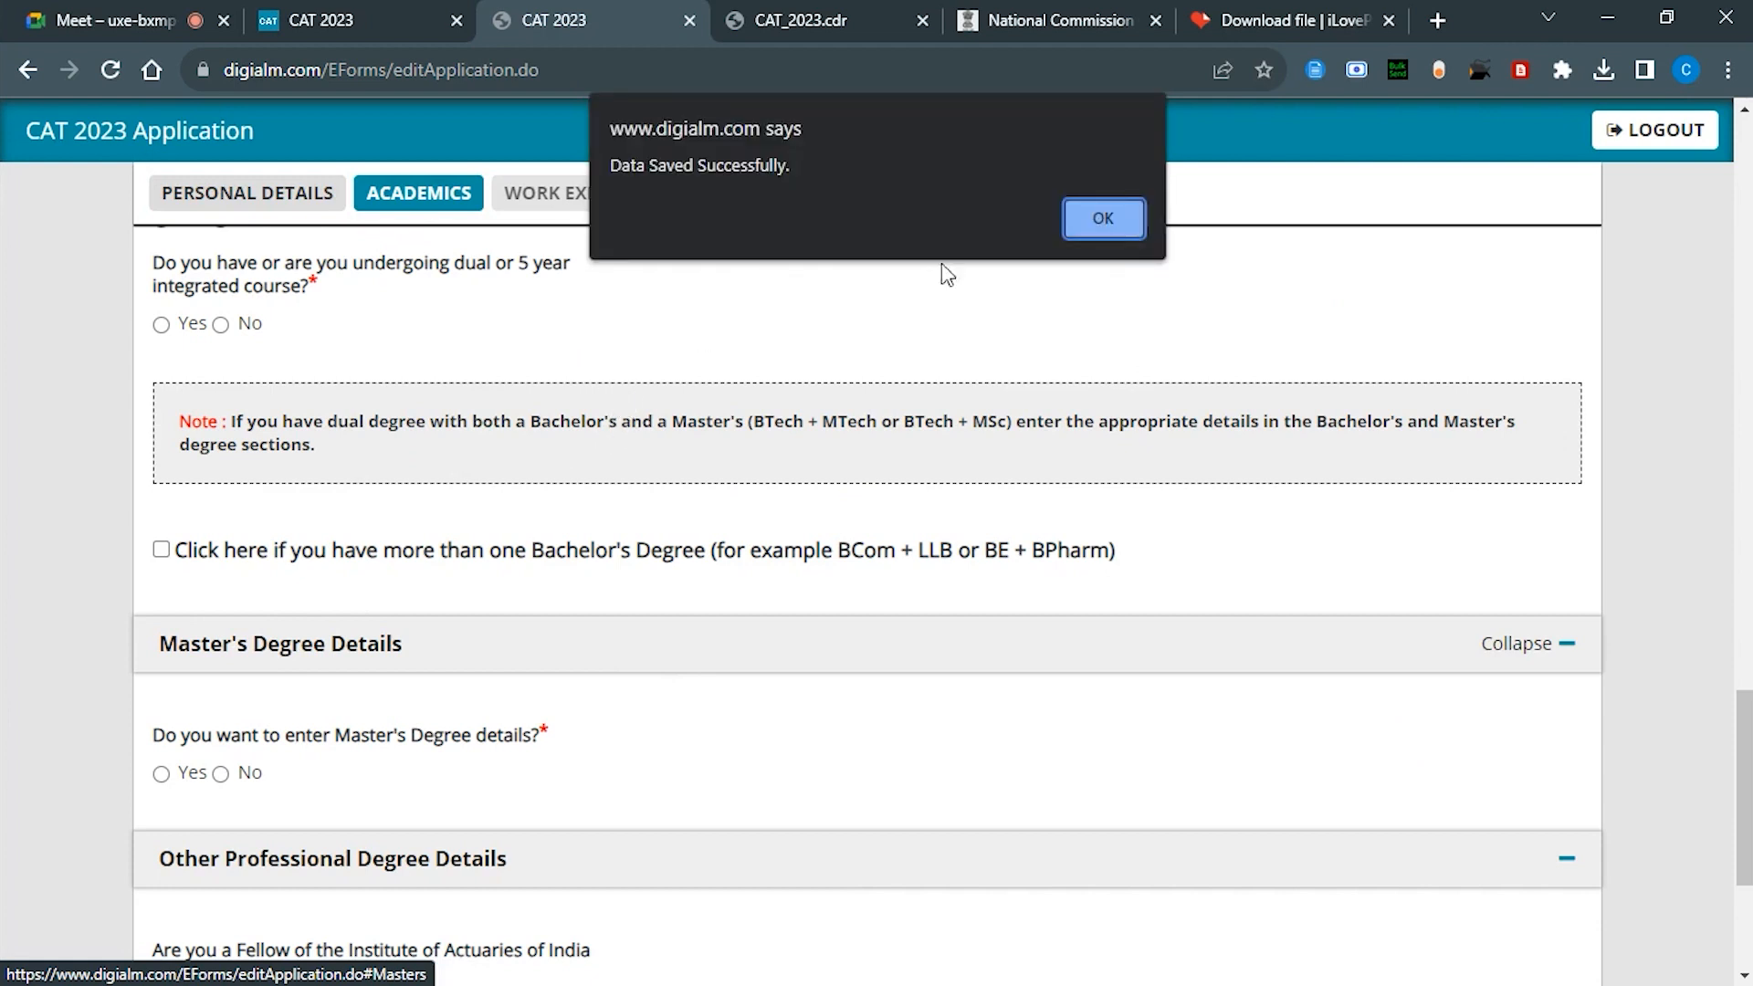
Step: Set the SSC/10th board to Central Board of Secondary Education, completed June 2015
click(1103, 217)
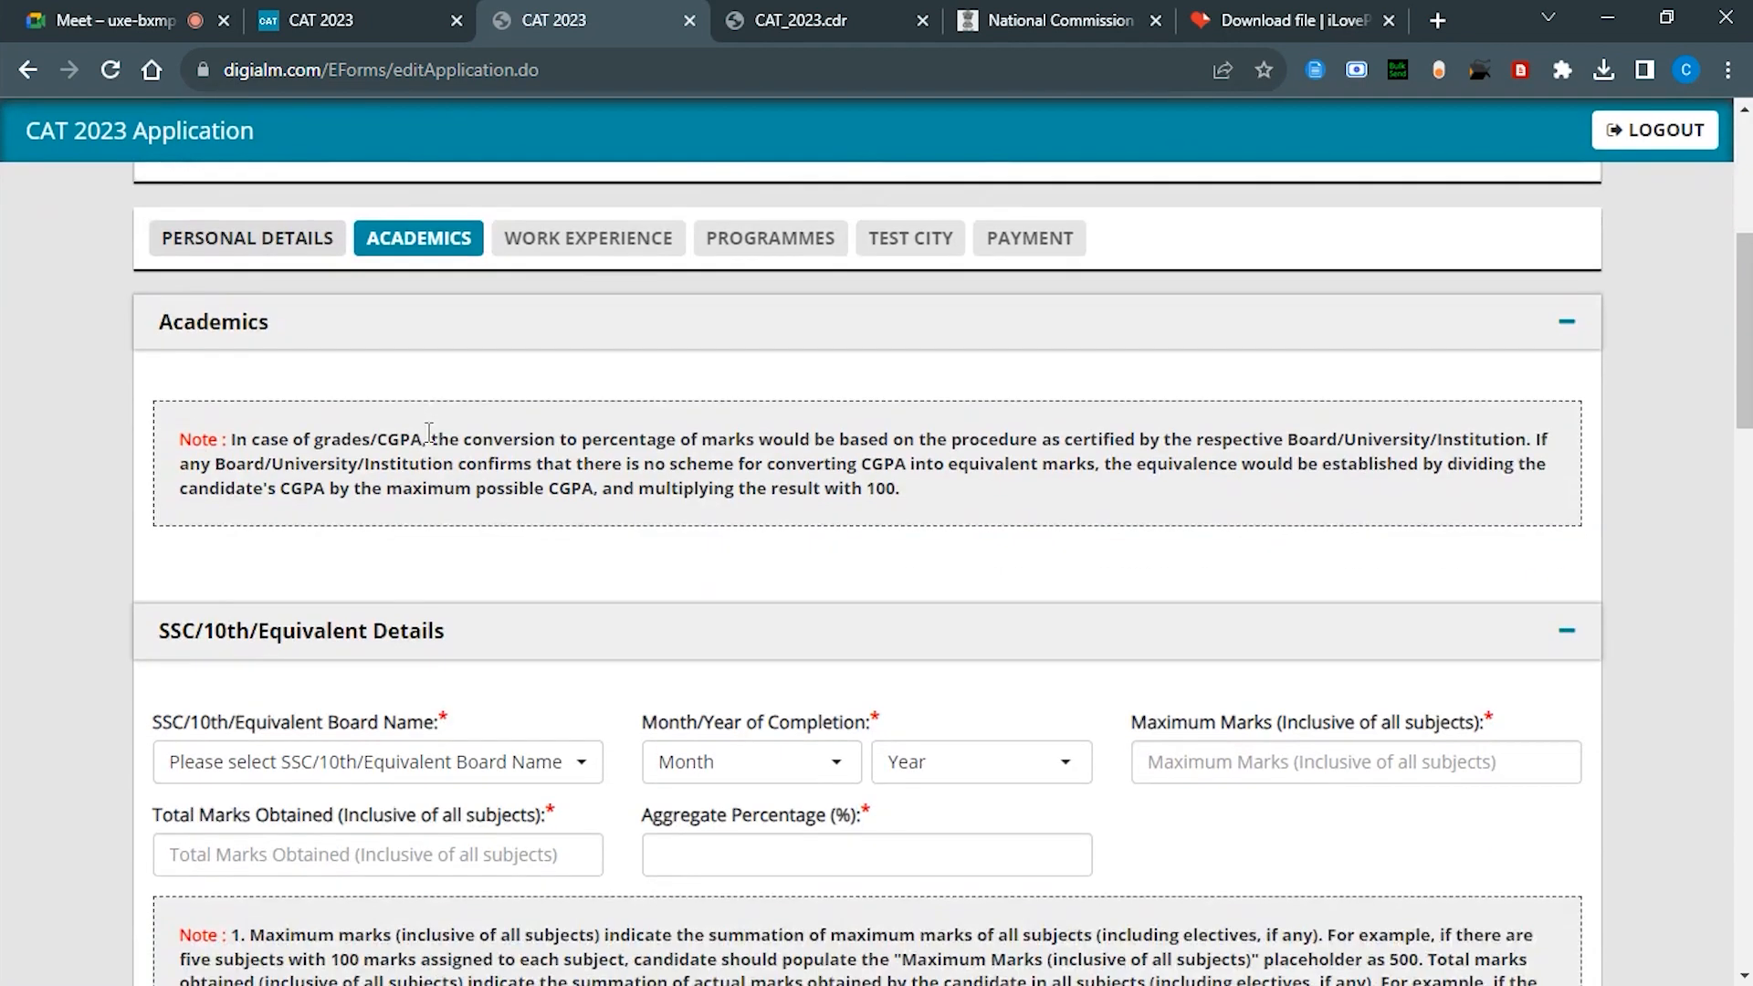
scroll(428, 431, down, 2)
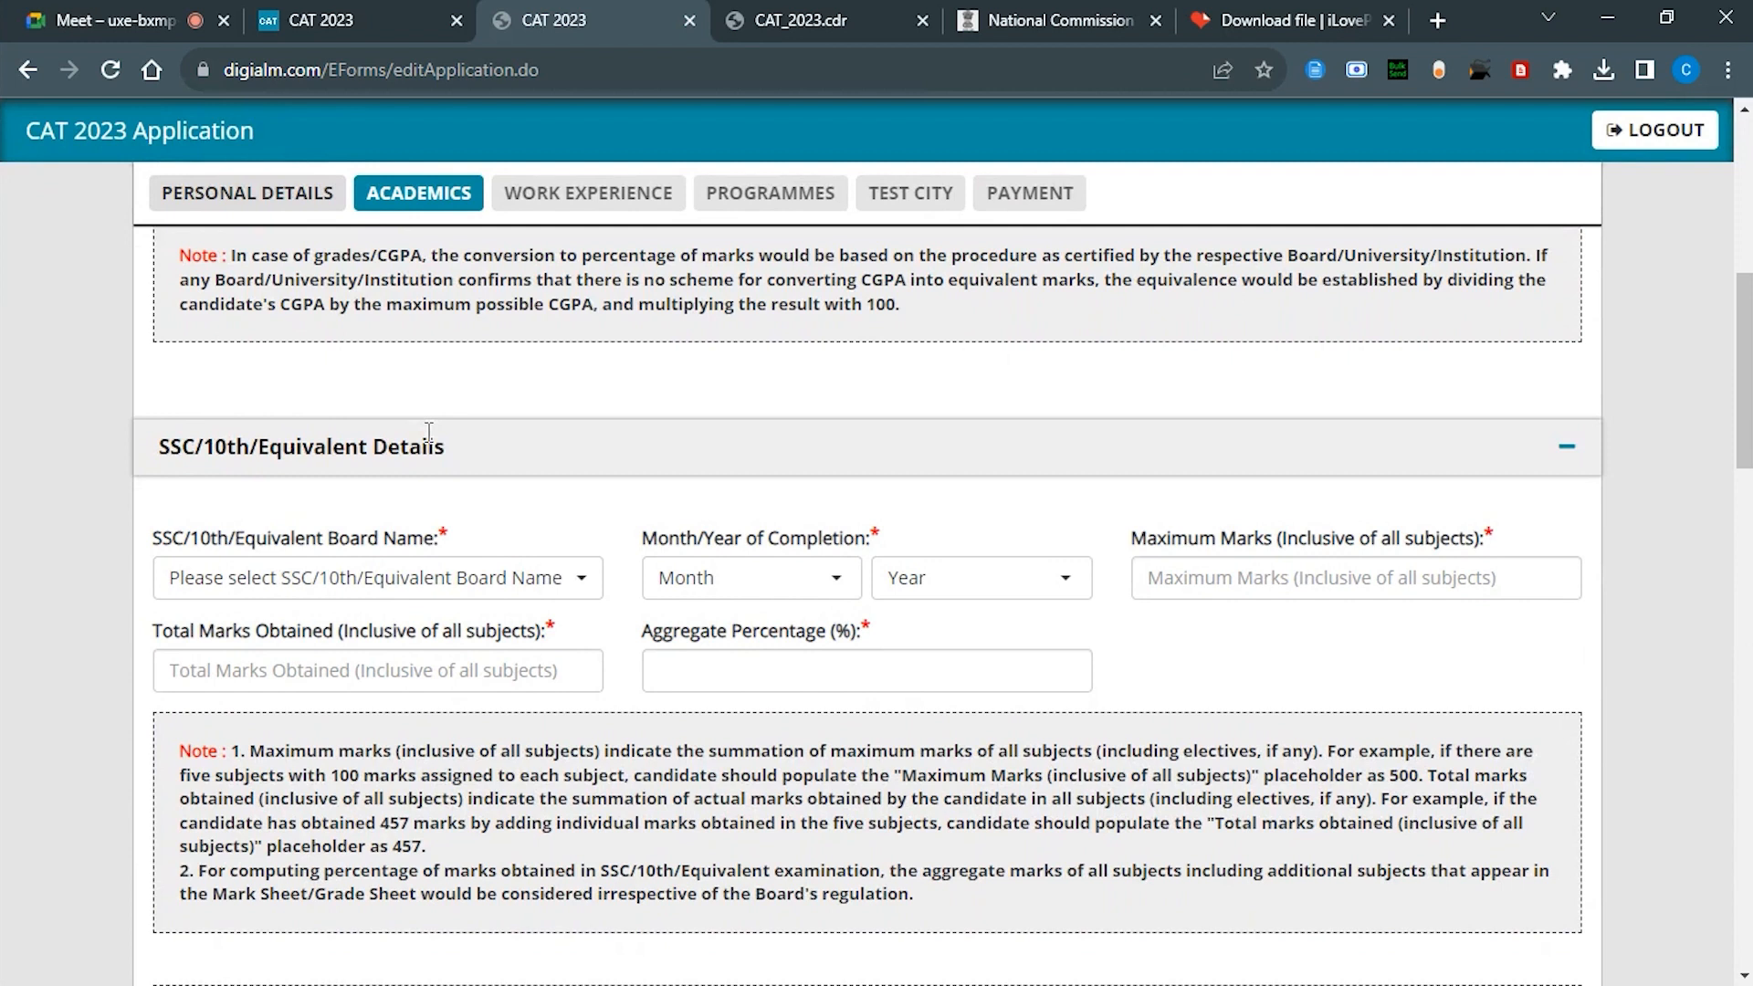
click(378, 578)
text(CENT)
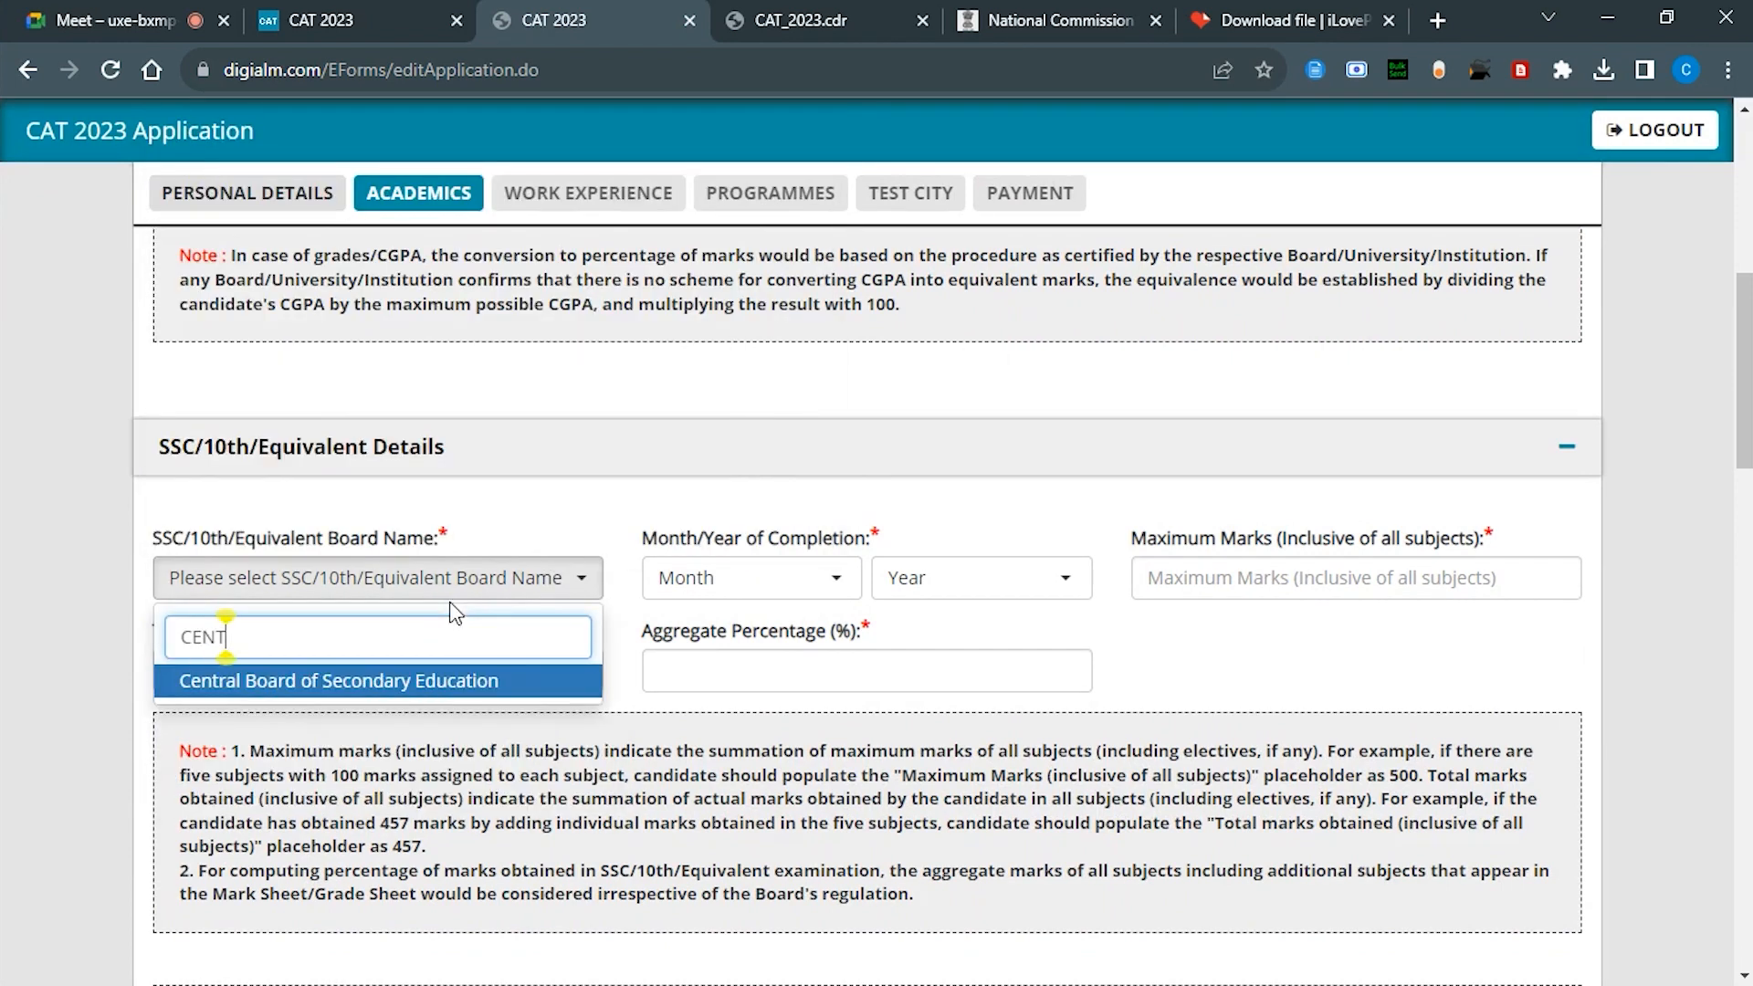
key(Return)
click(804, 578)
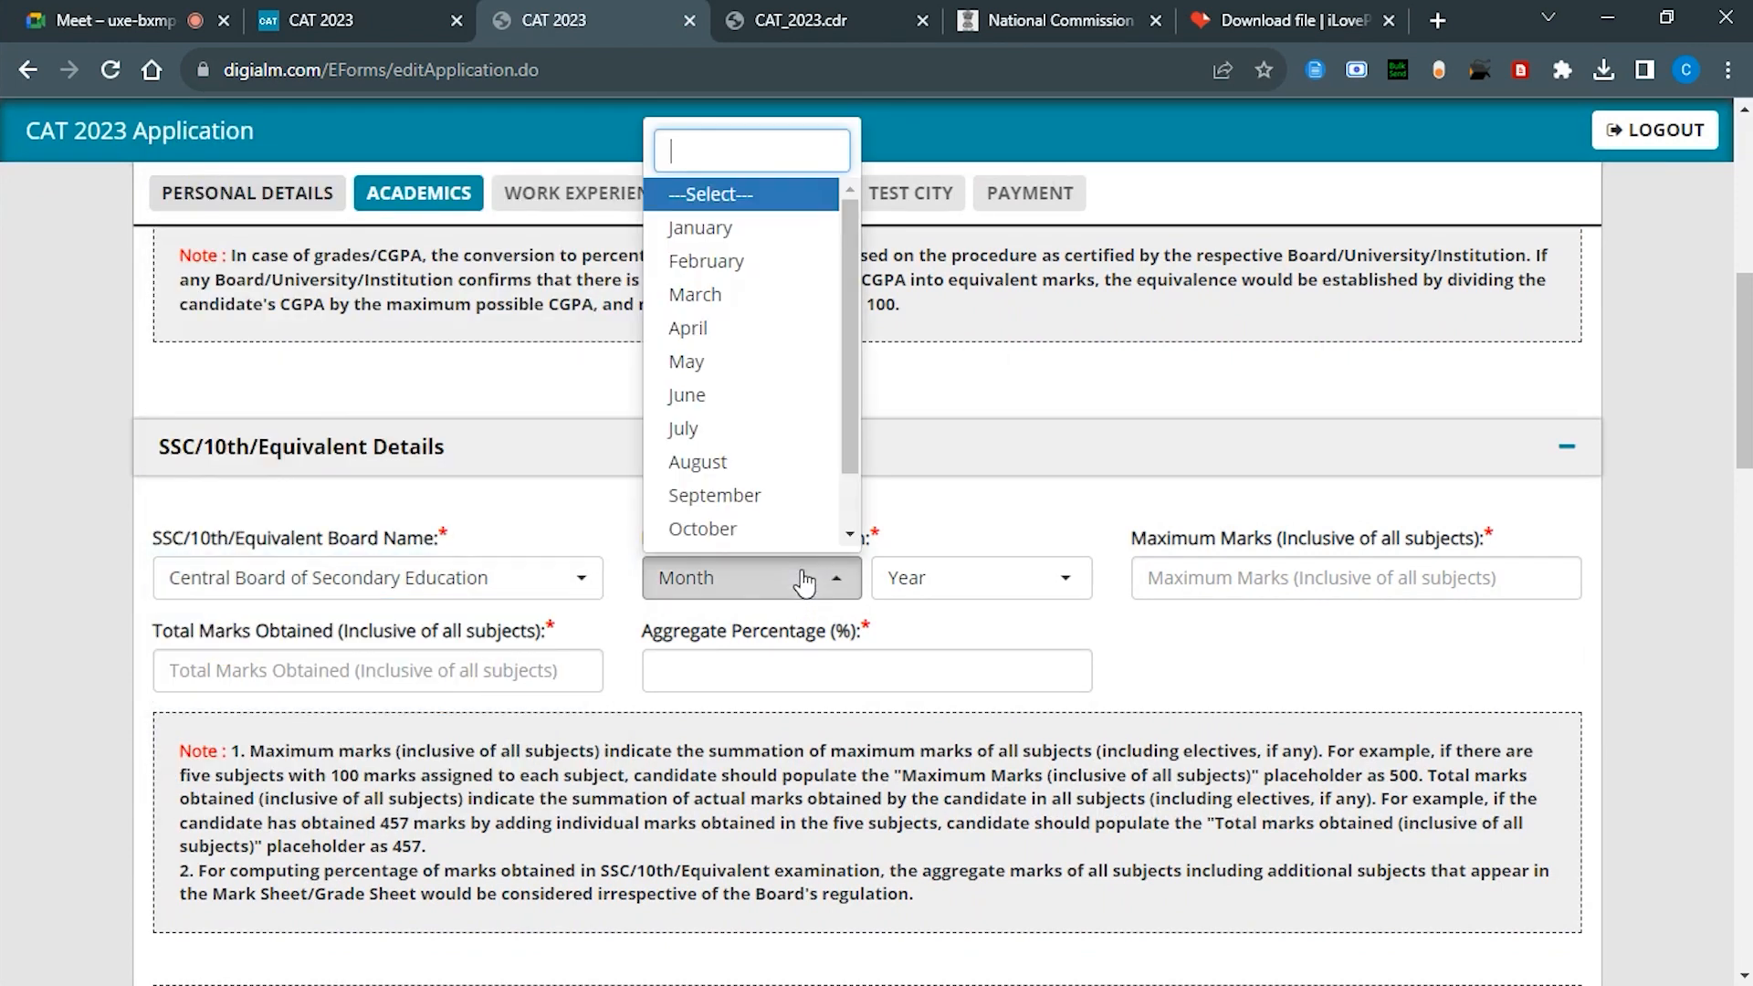
click(950, 578)
click(968, 398)
Step: Enter SSC maximum marks 10, total marks 7.6 and aggregate 76%
click(1197, 580)
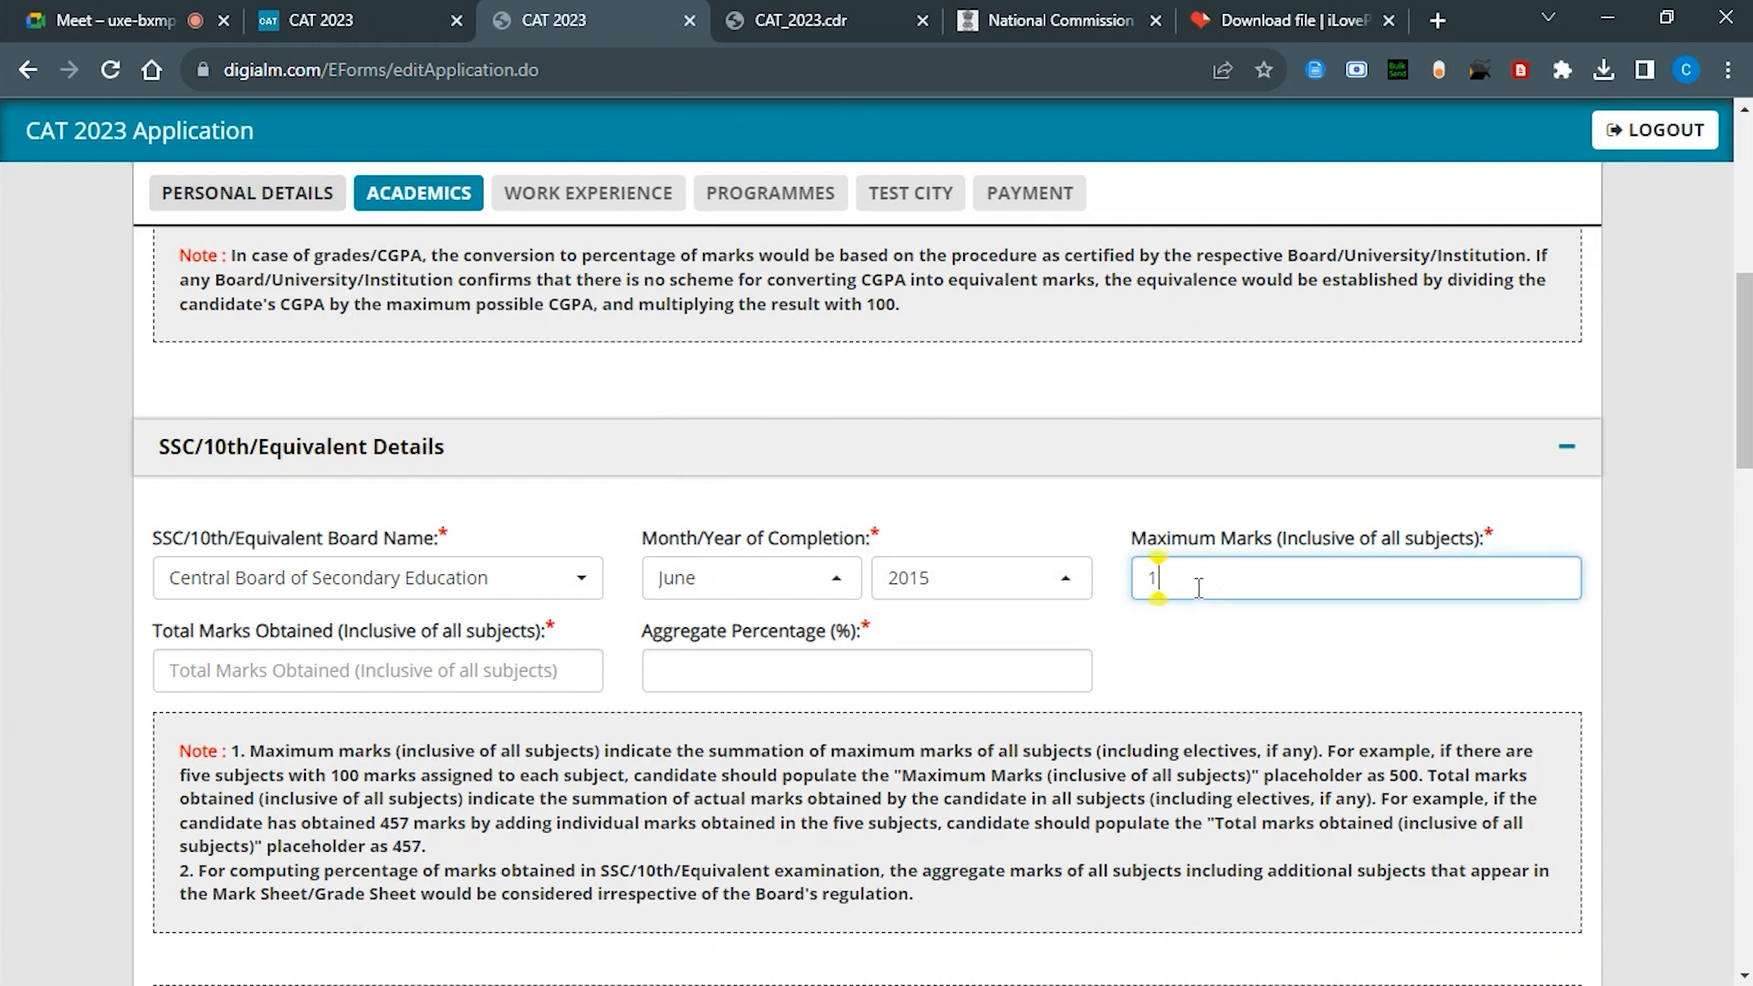
text(10)
click(333, 661)
text(7.6)
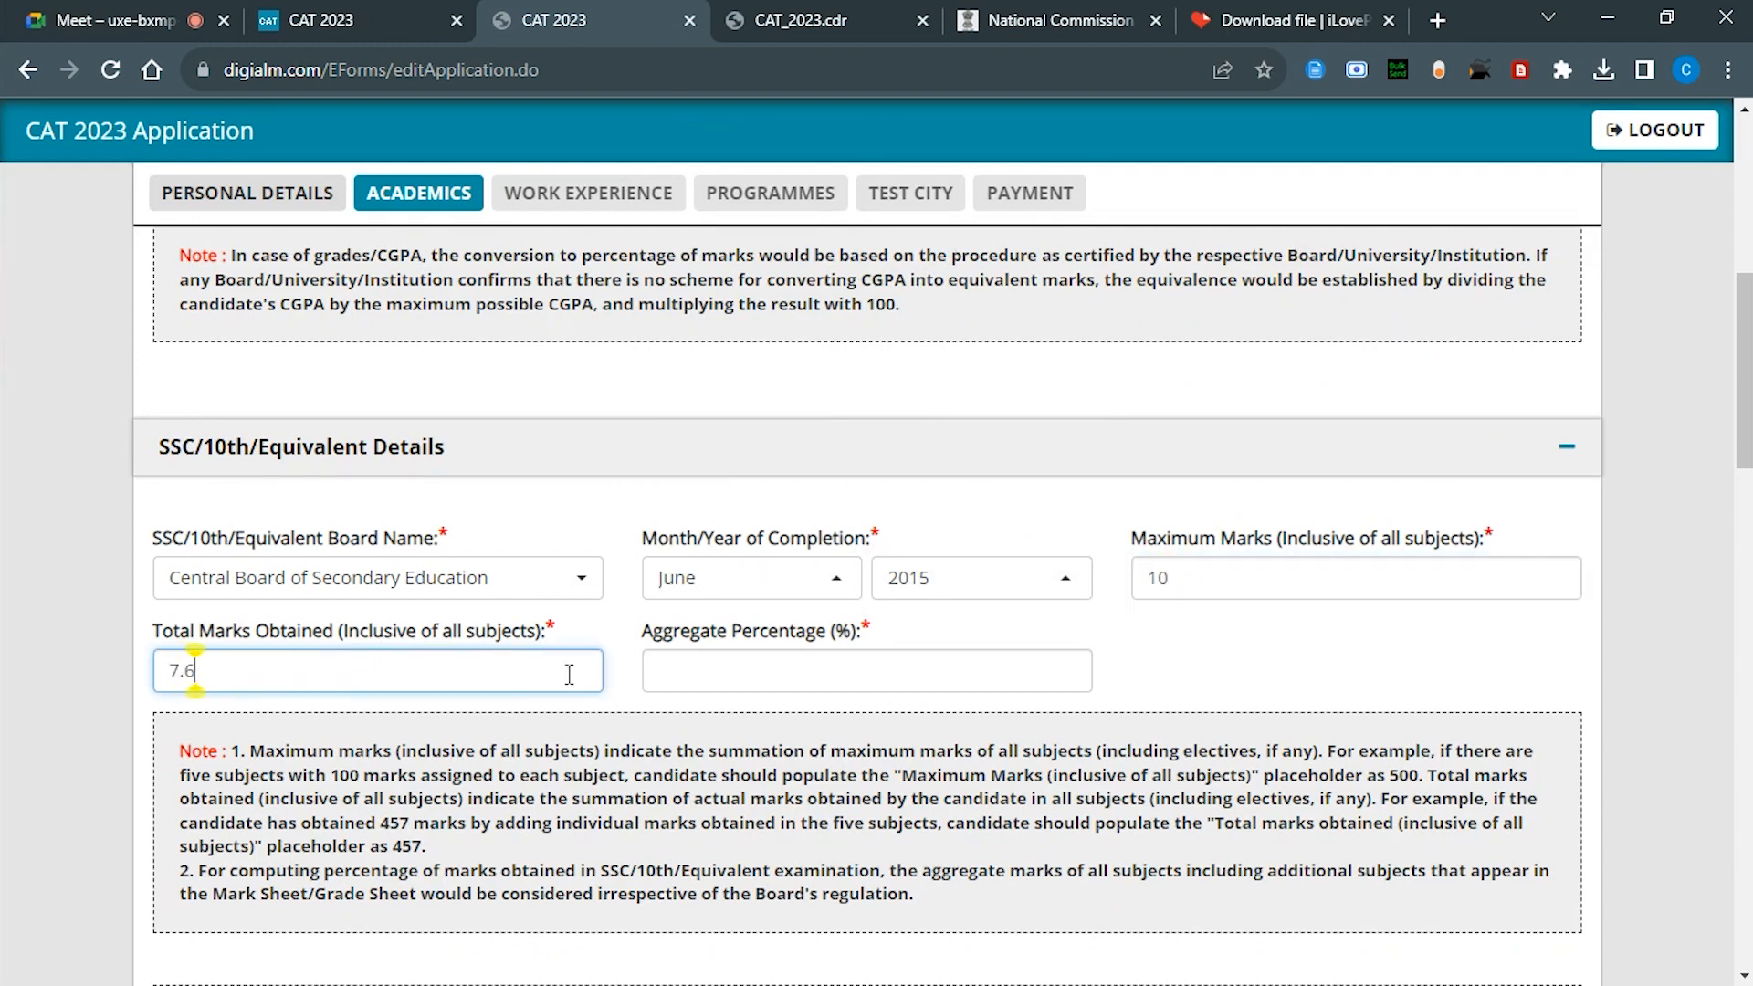
click(707, 676)
text(76)
scroll(704, 680, down, 4)
click(489, 744)
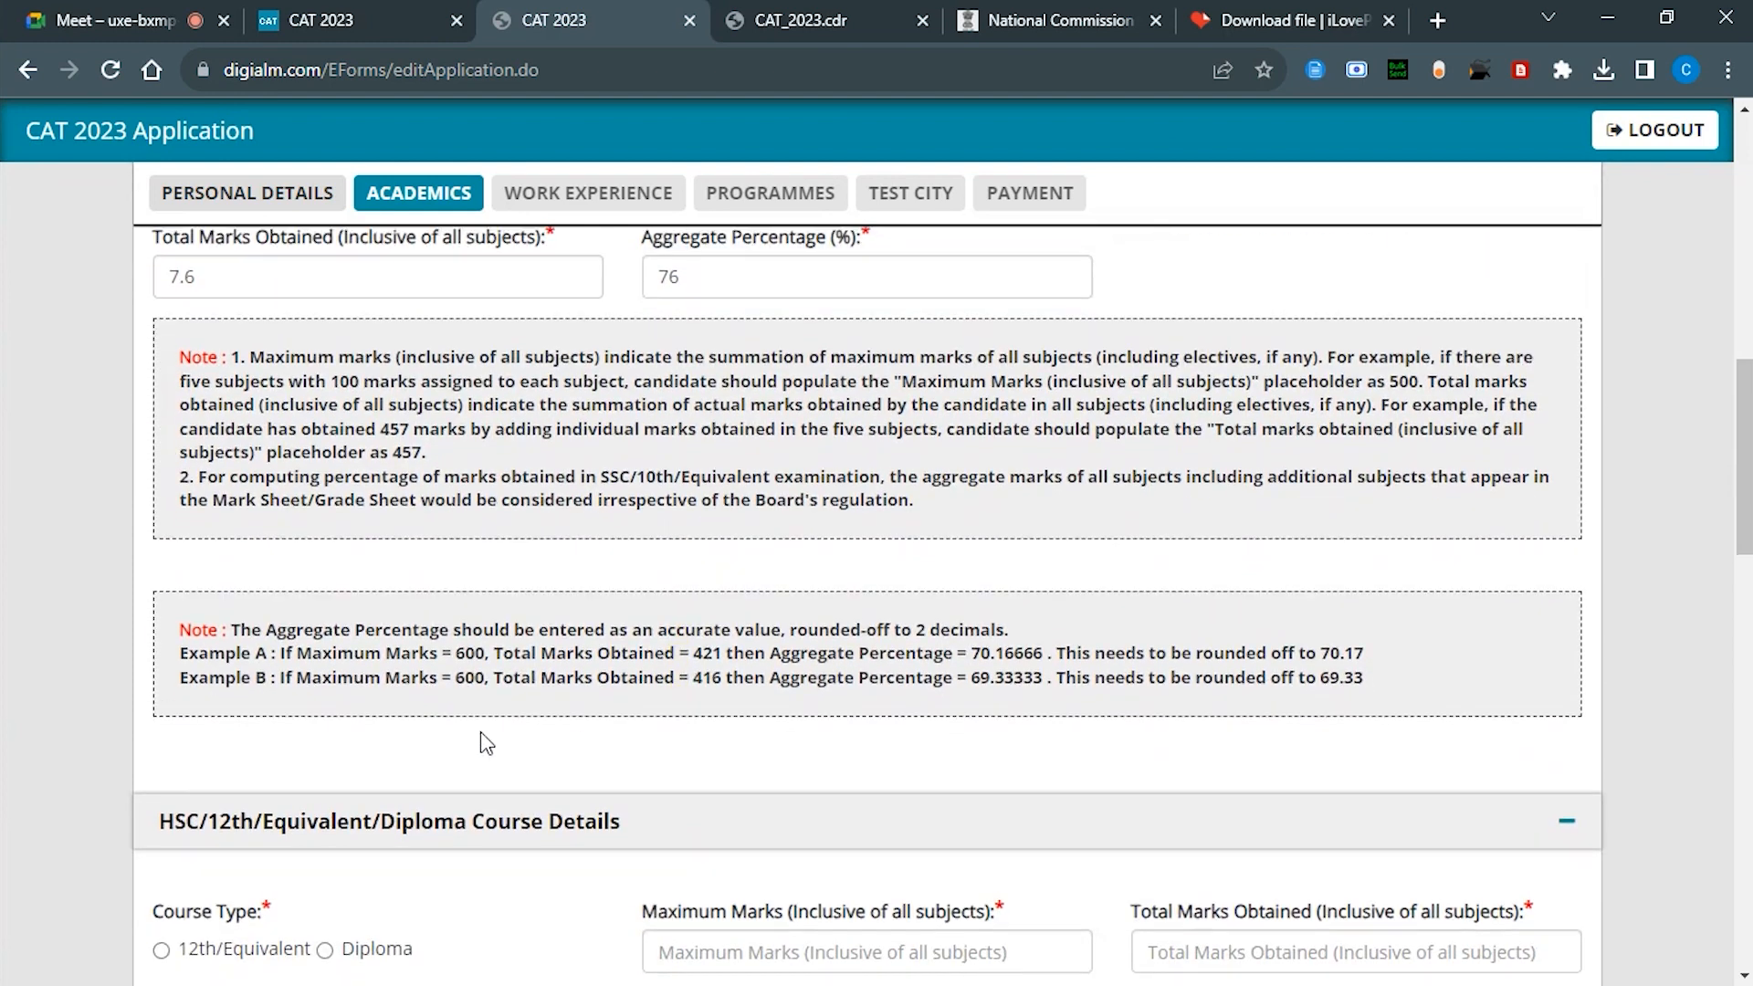
scroll(489, 744, up, 2)
scroll(1295, 466, up, 2)
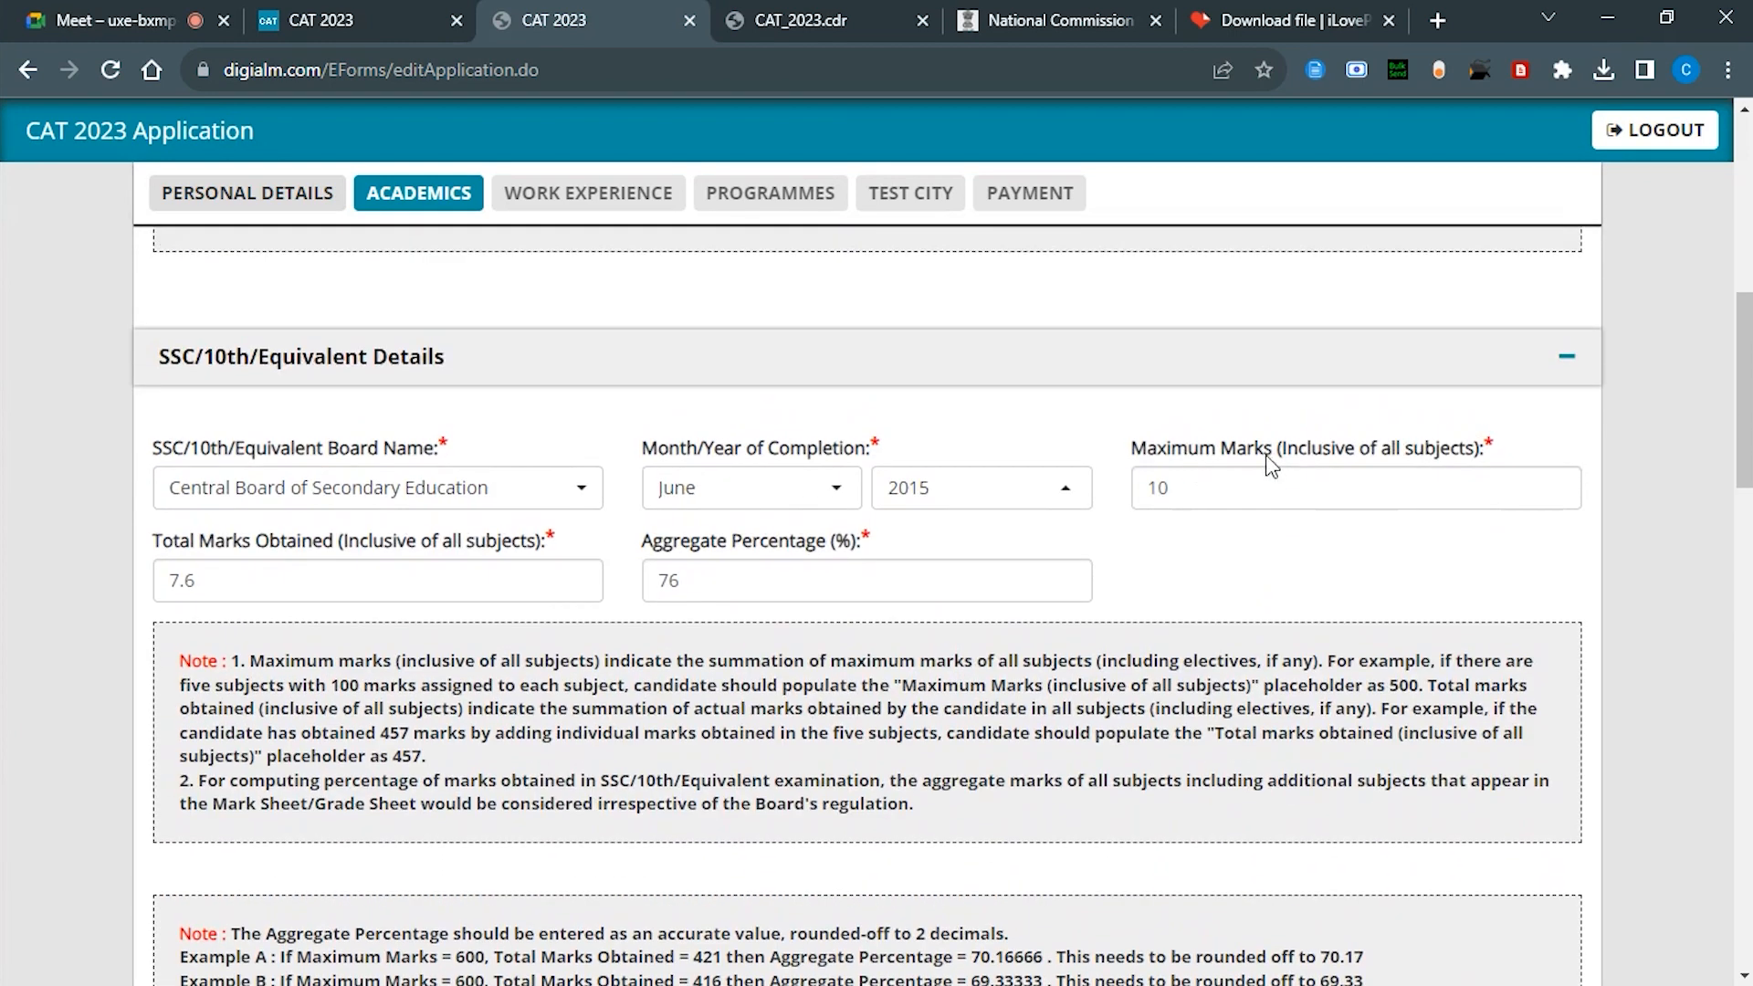
scroll(882, 545, down, 1)
scroll(882, 545, down, 2)
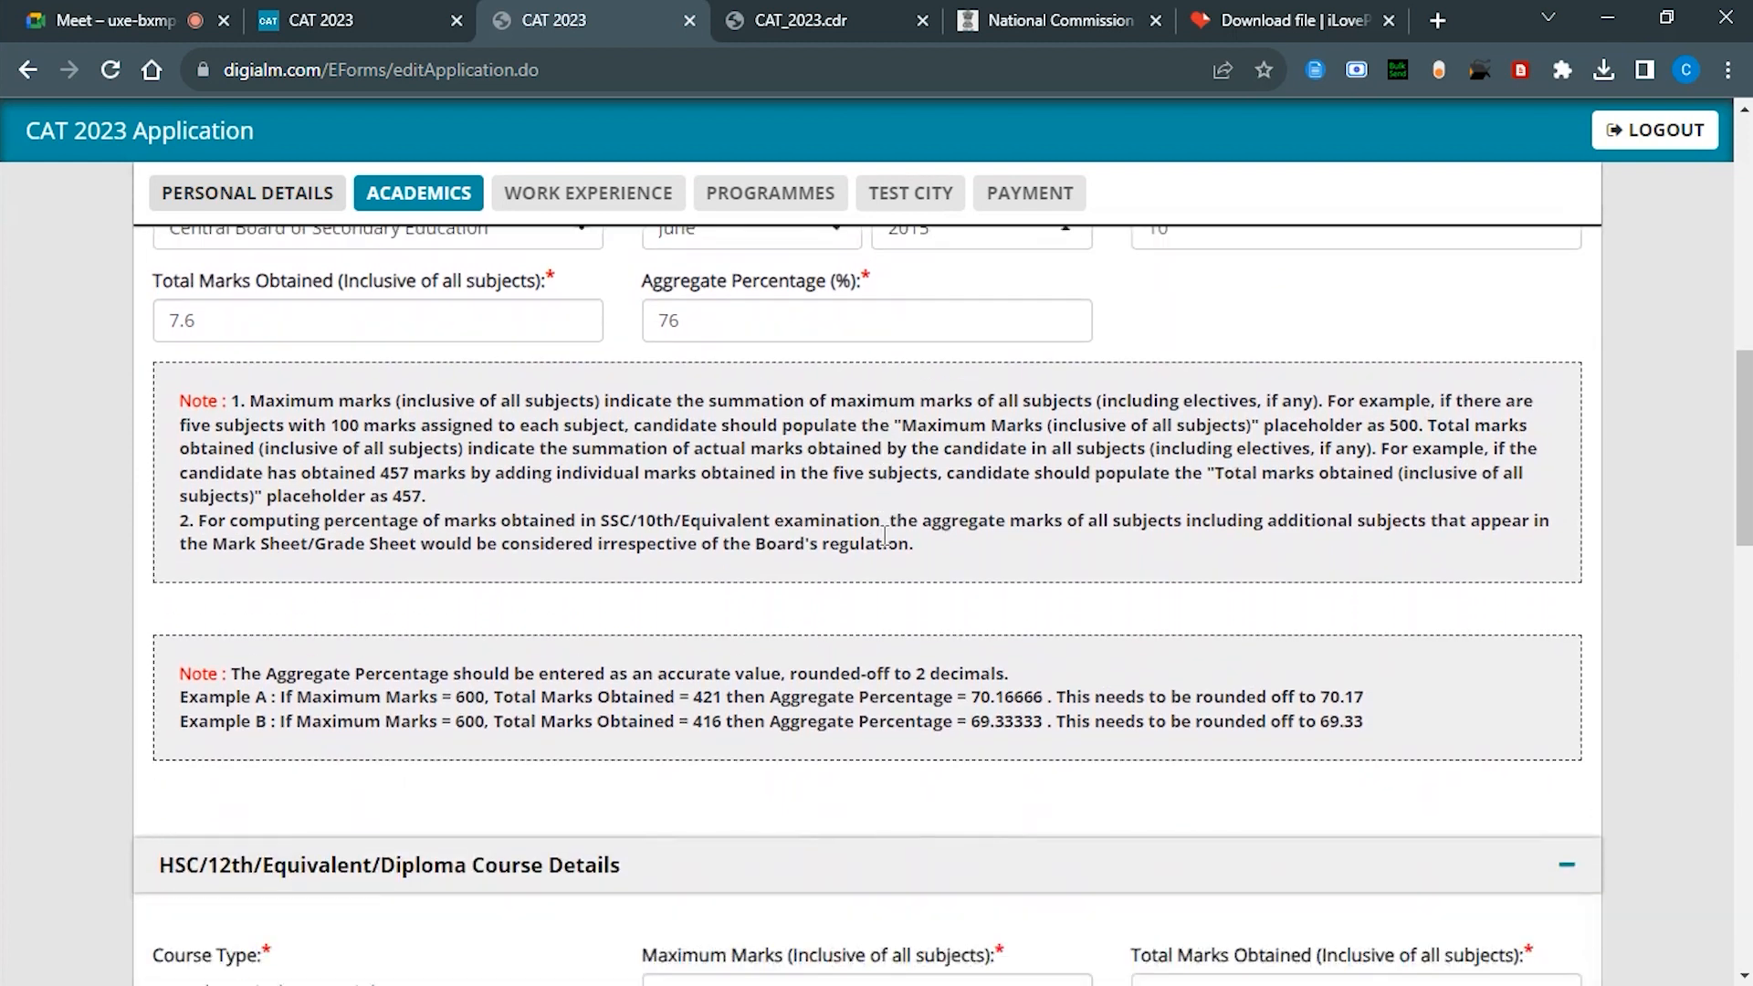
scroll(882, 545, up, 1)
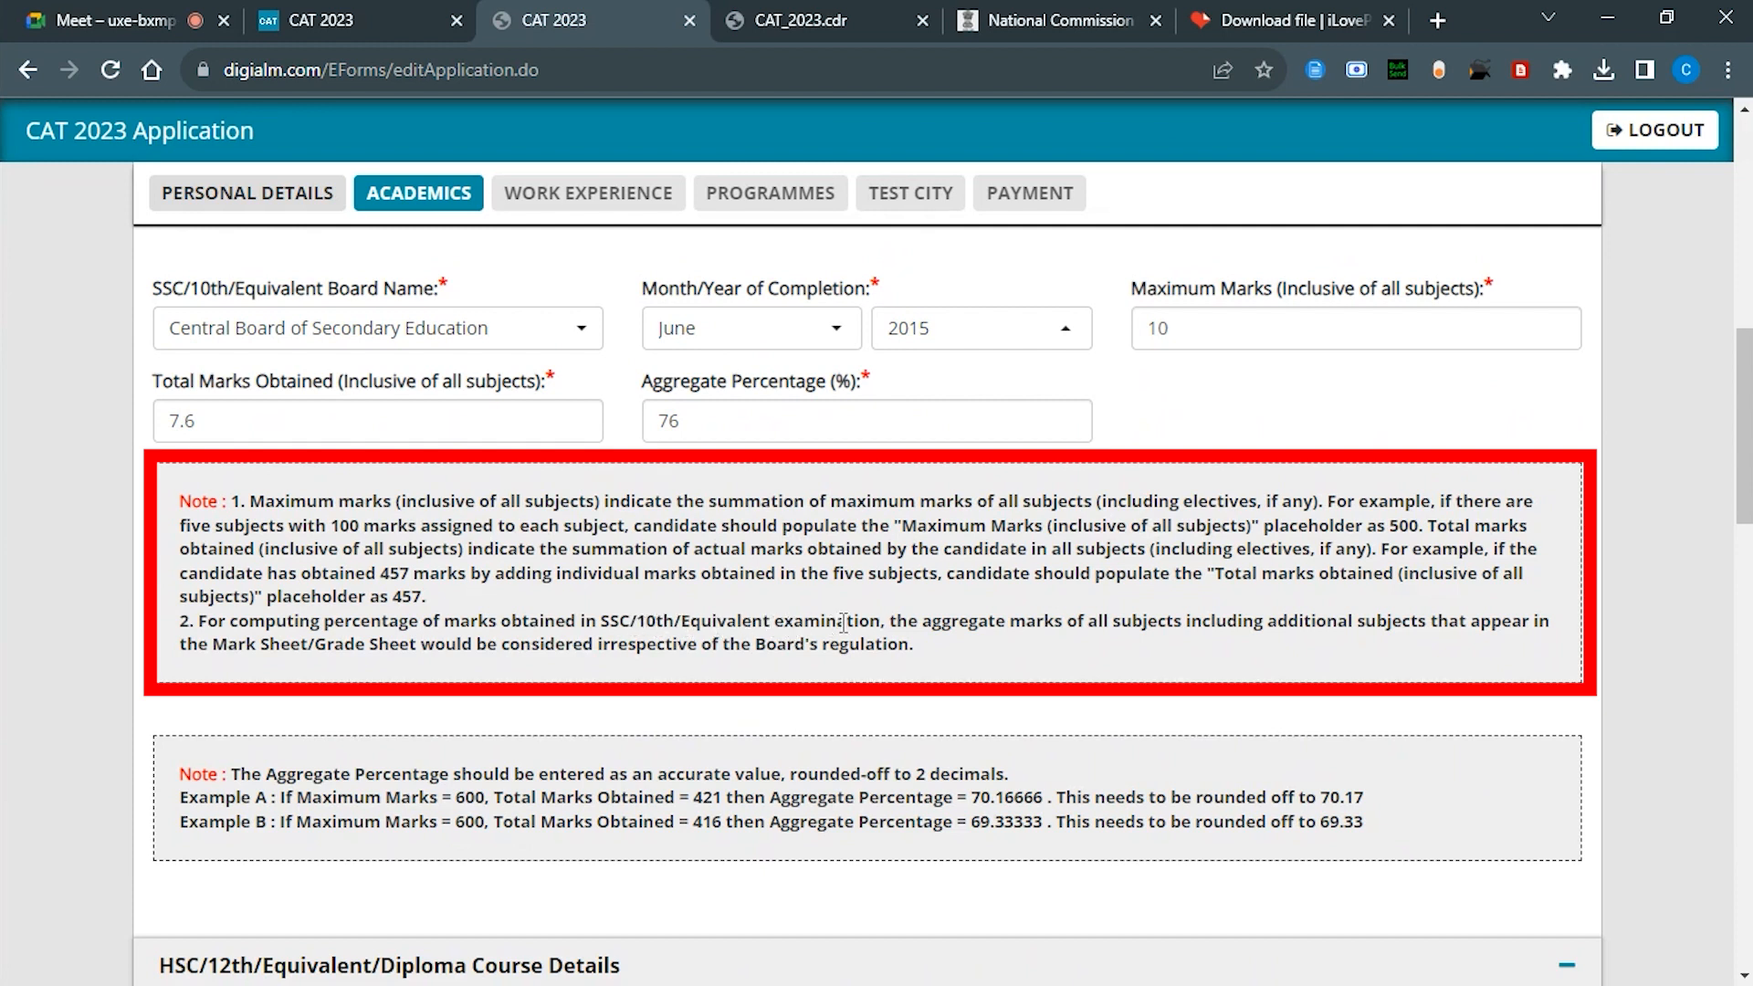
scroll(844, 622, down, 5)
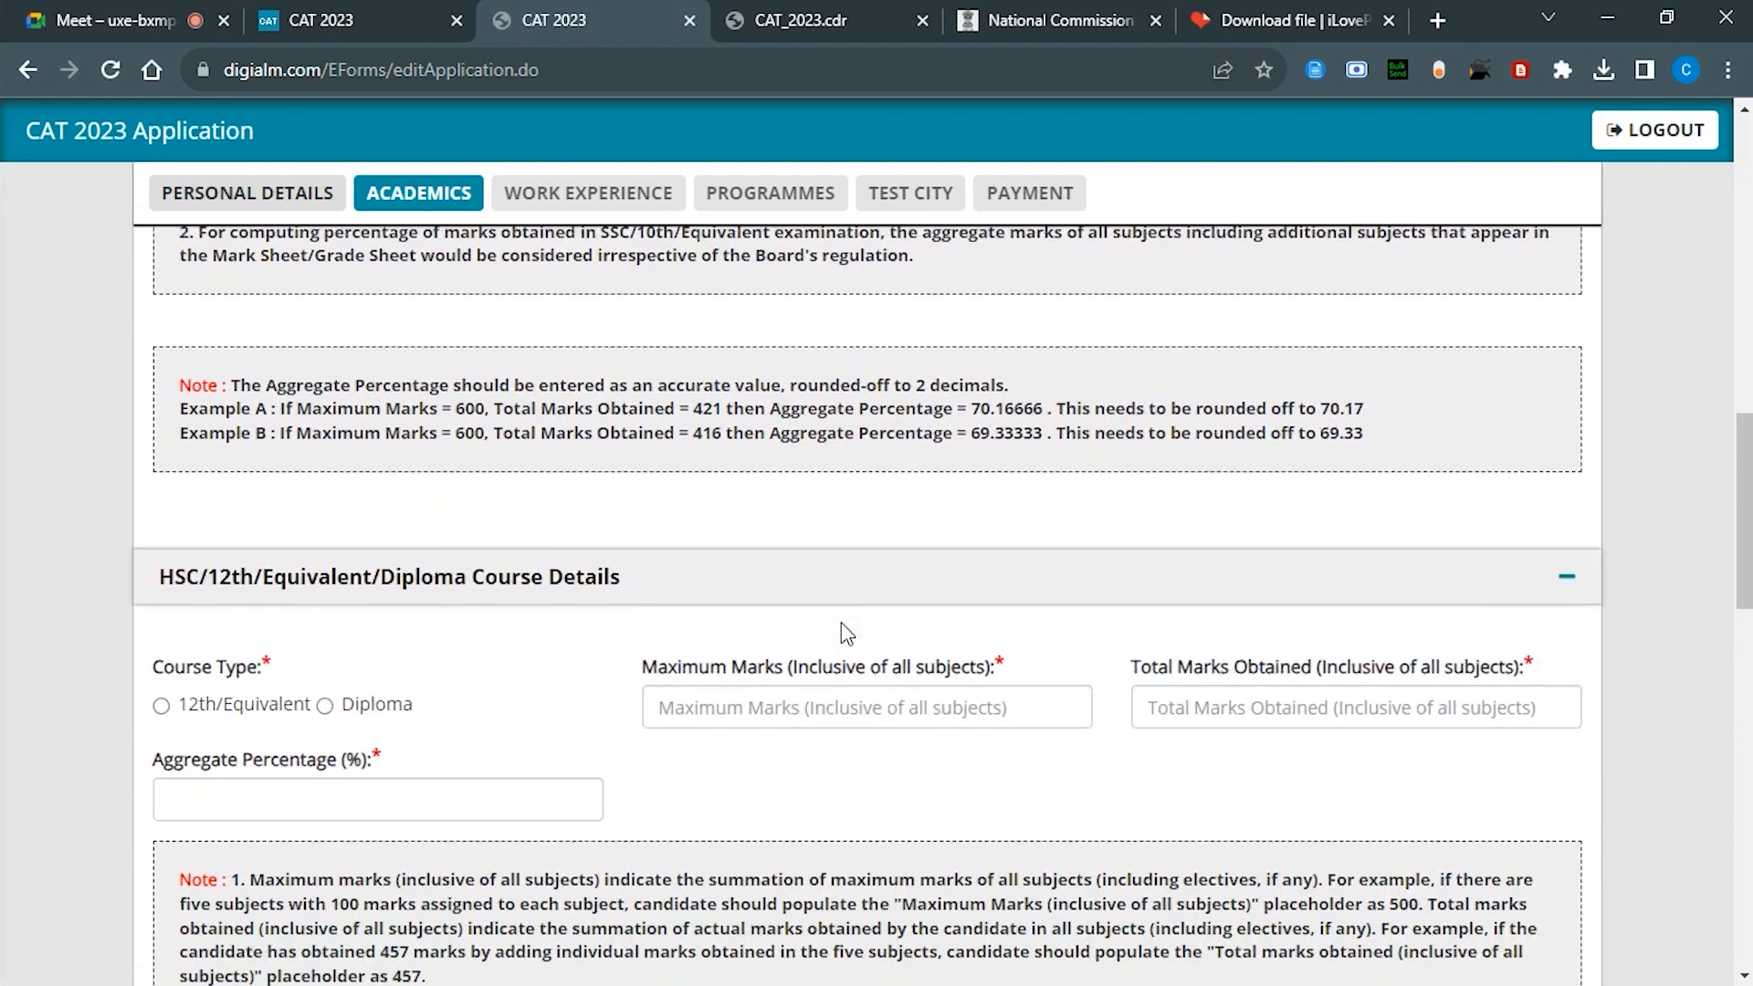
Step: Add 12th/Equivalent details: Central Board of Secondary Education, completed July 2017
click(162, 625)
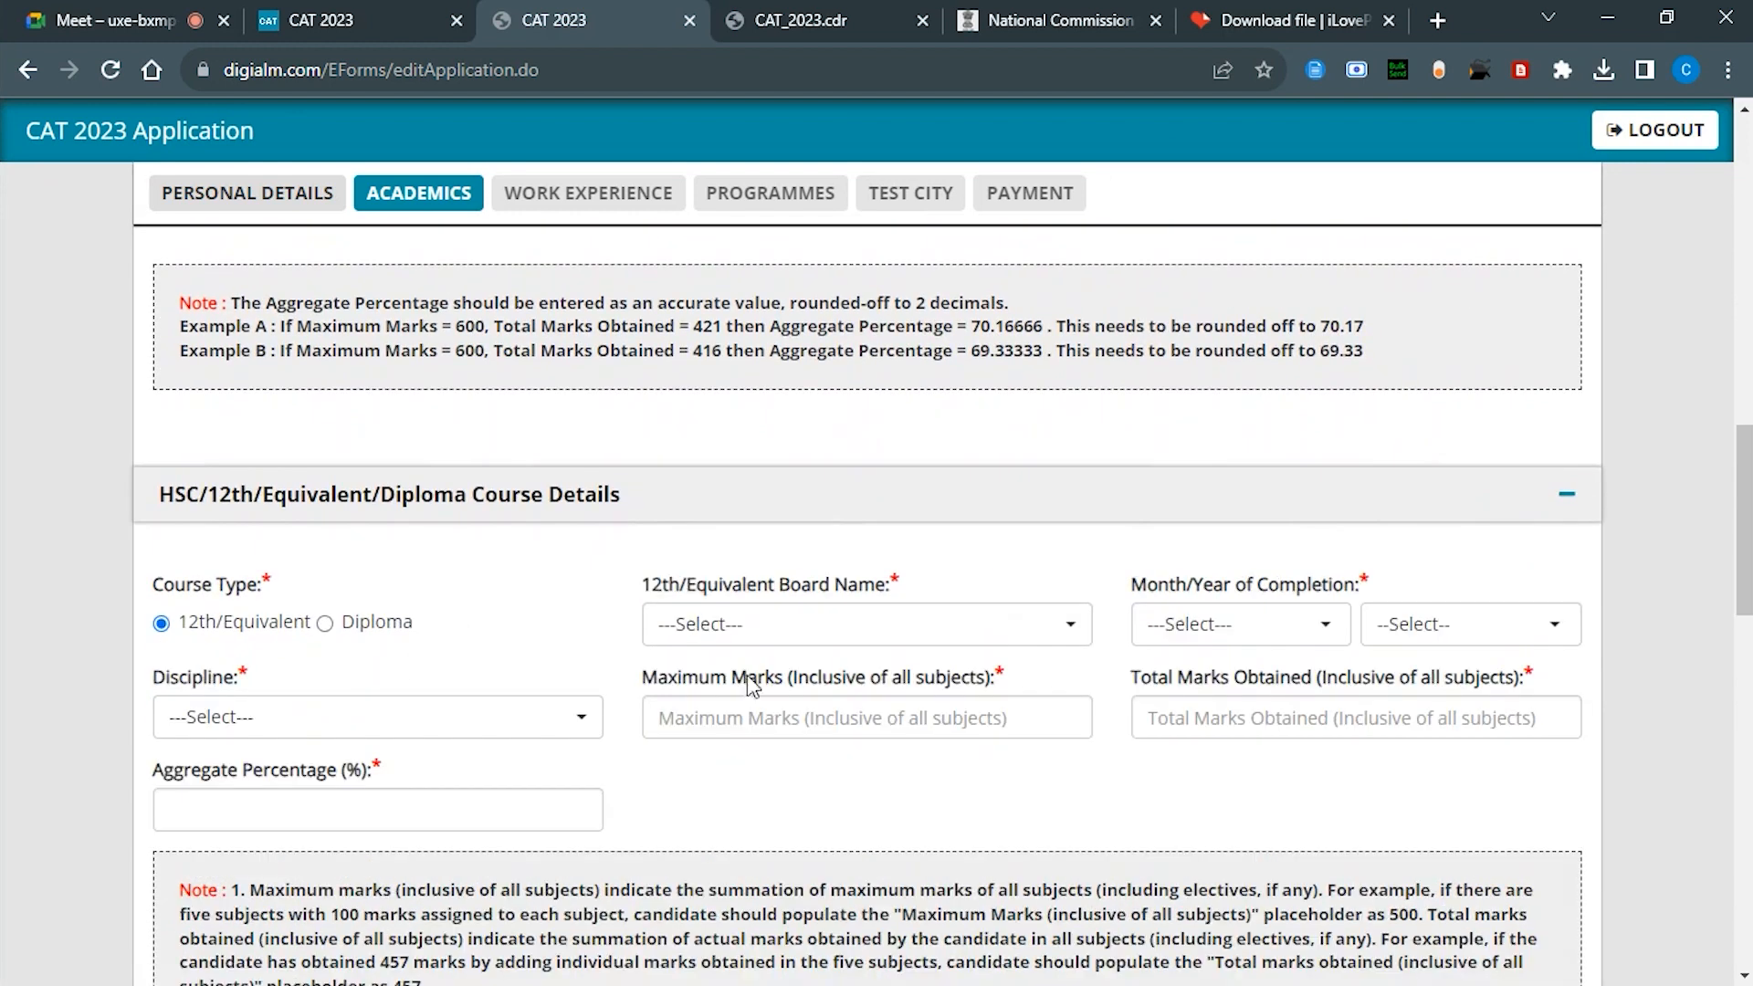
click(816, 636)
text(CEN)
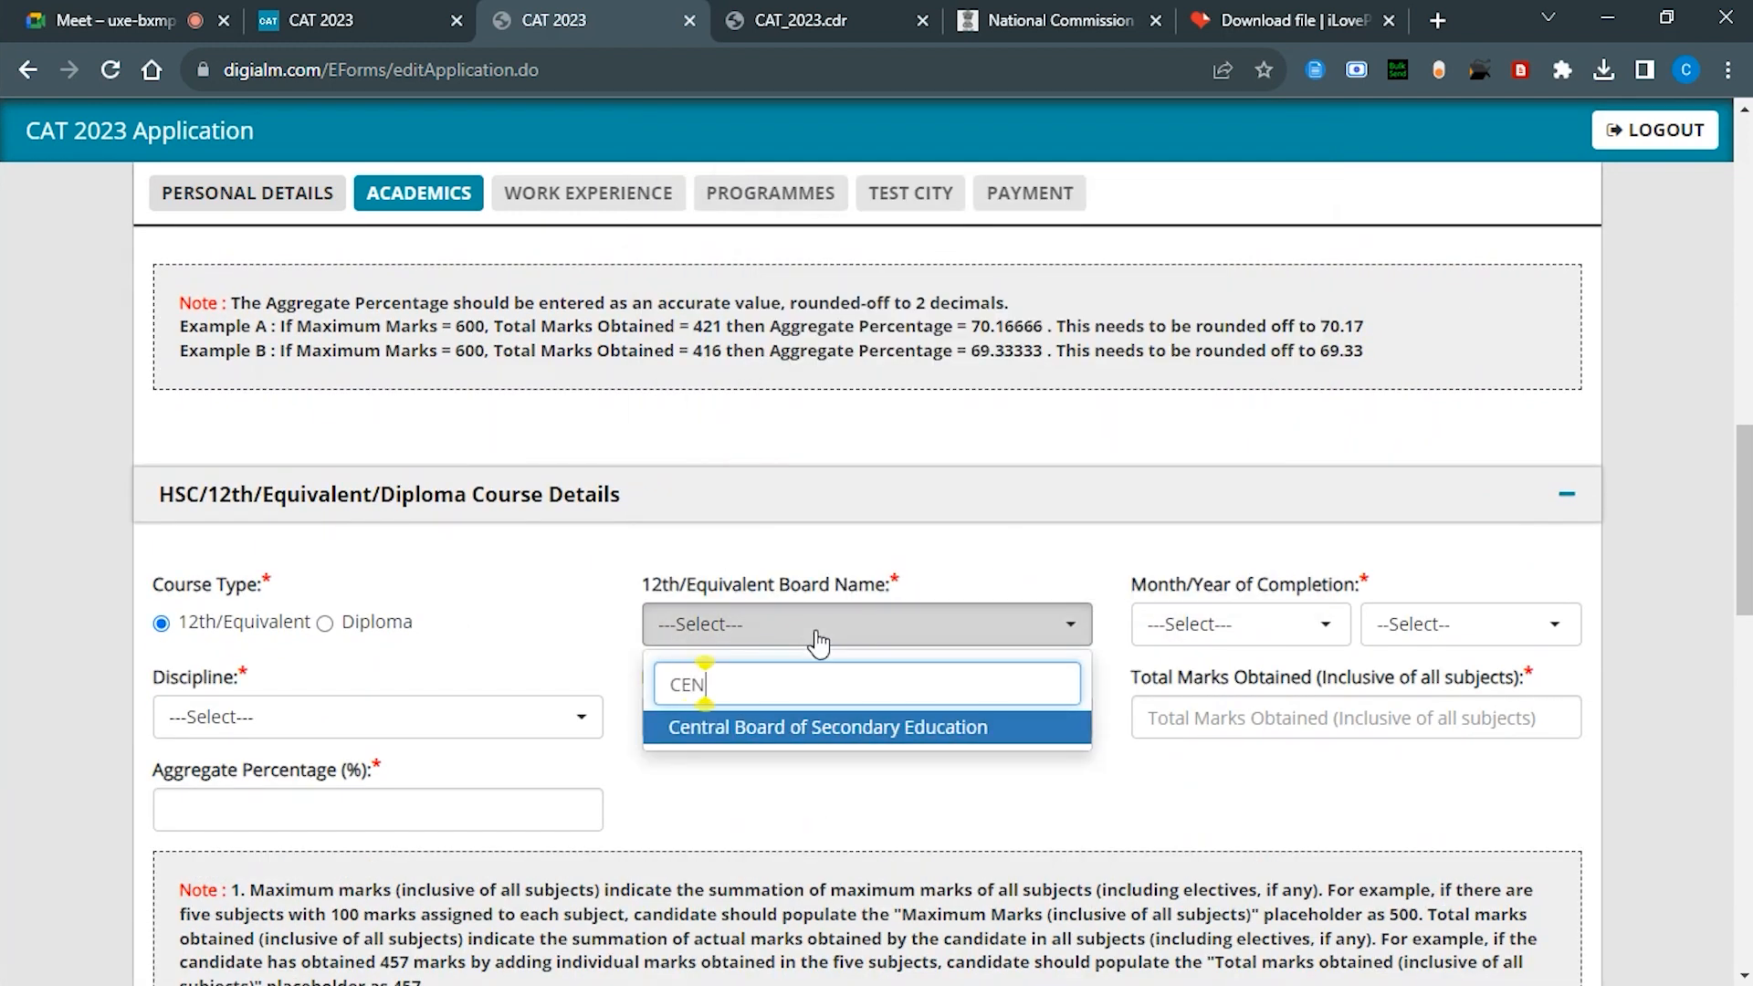
key(Return)
click(1176, 624)
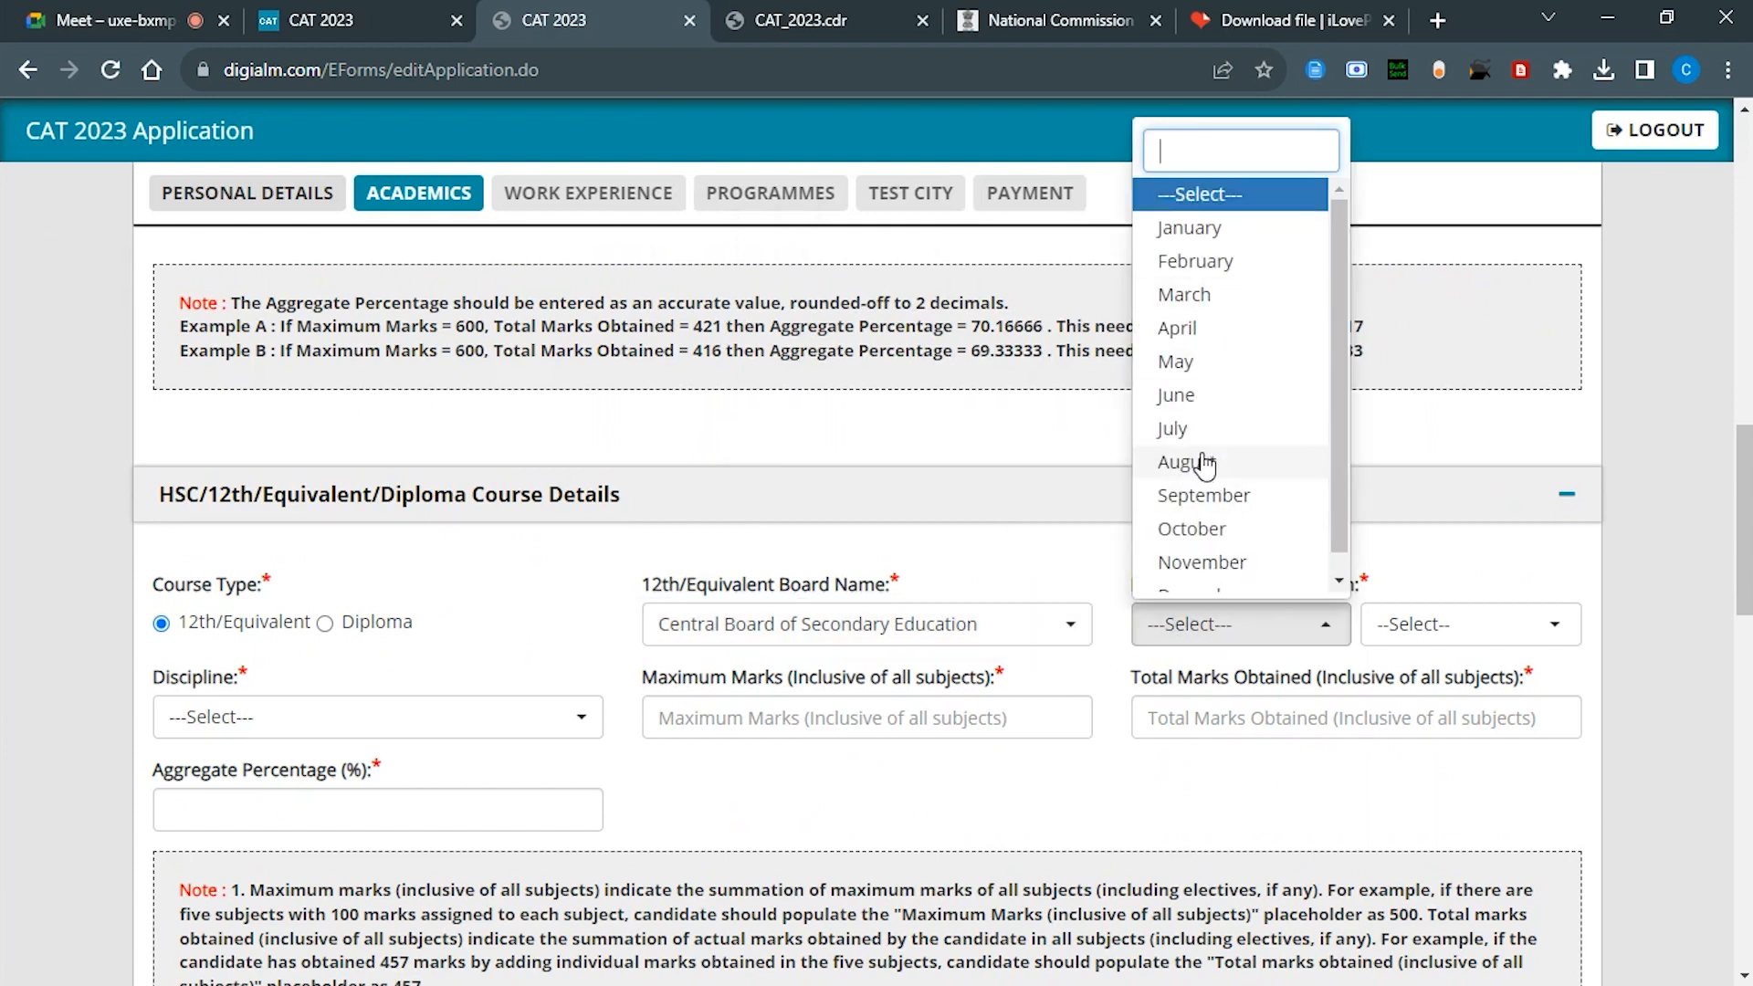
click(1173, 429)
click(1452, 624)
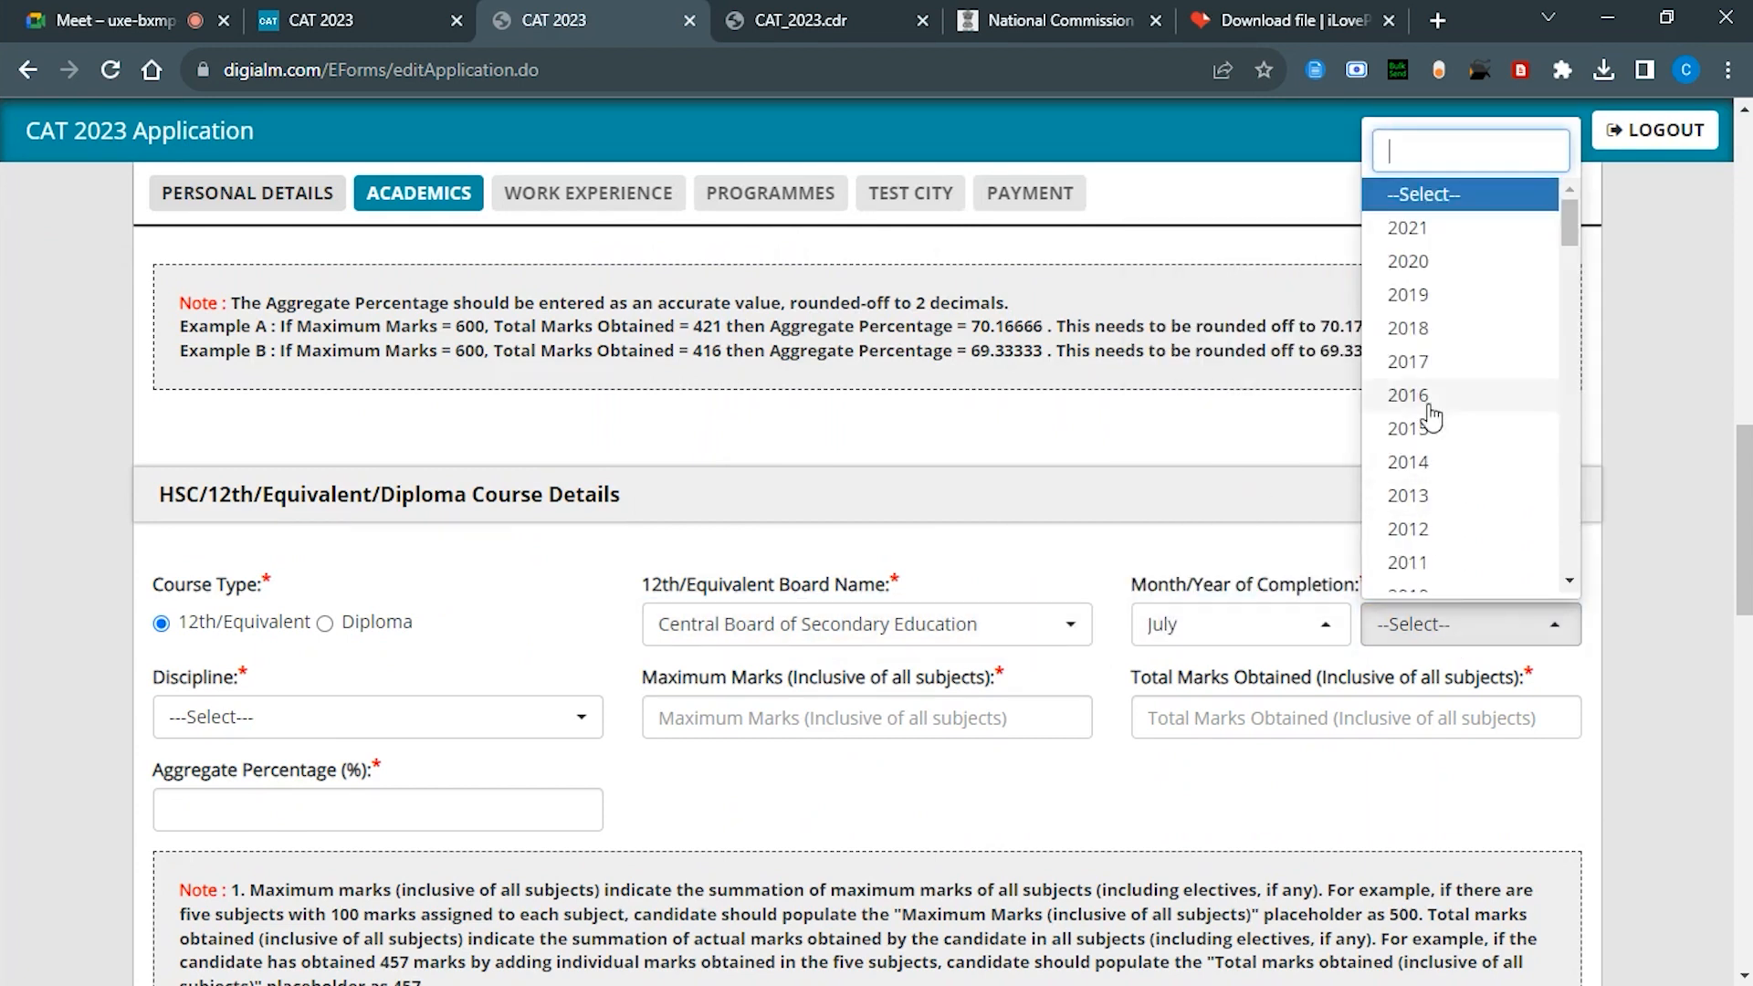
click(1424, 362)
Step: Enter 12th discipline Science, maximum marks 500, obtained 364, aggregate 72.8%
scroll(782, 579, down, 1)
click(502, 598)
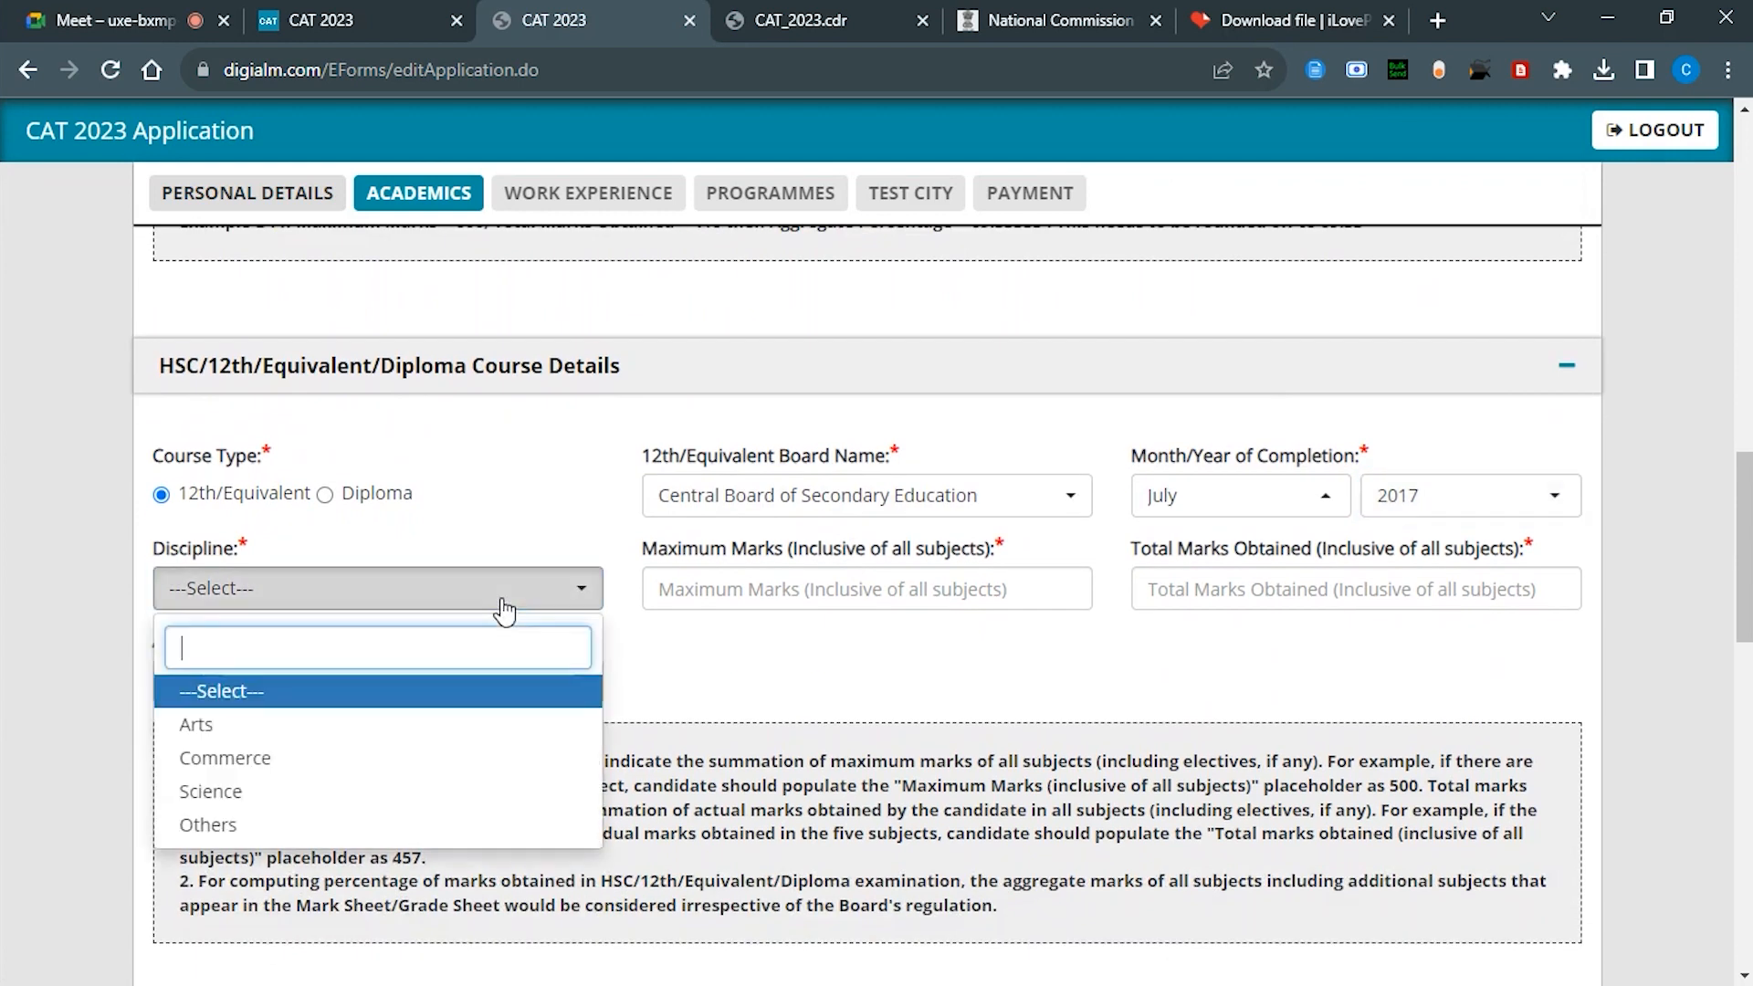
click(283, 794)
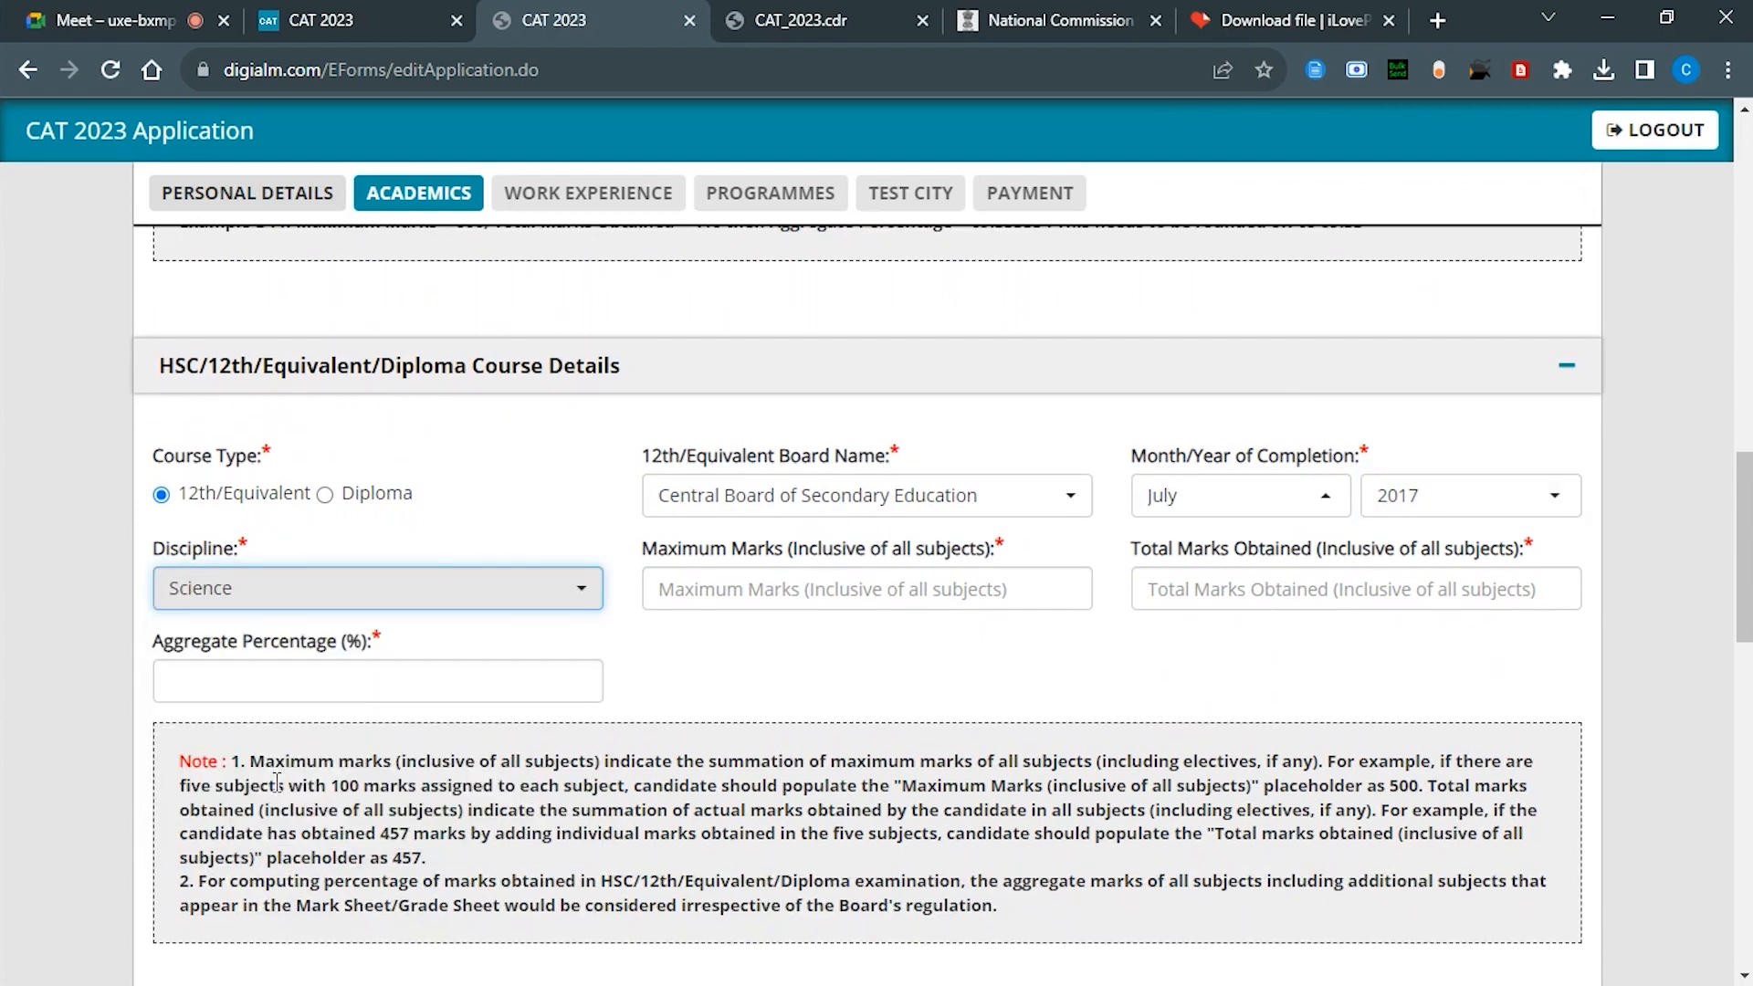
click(879, 576)
text(500)
key(Tab)
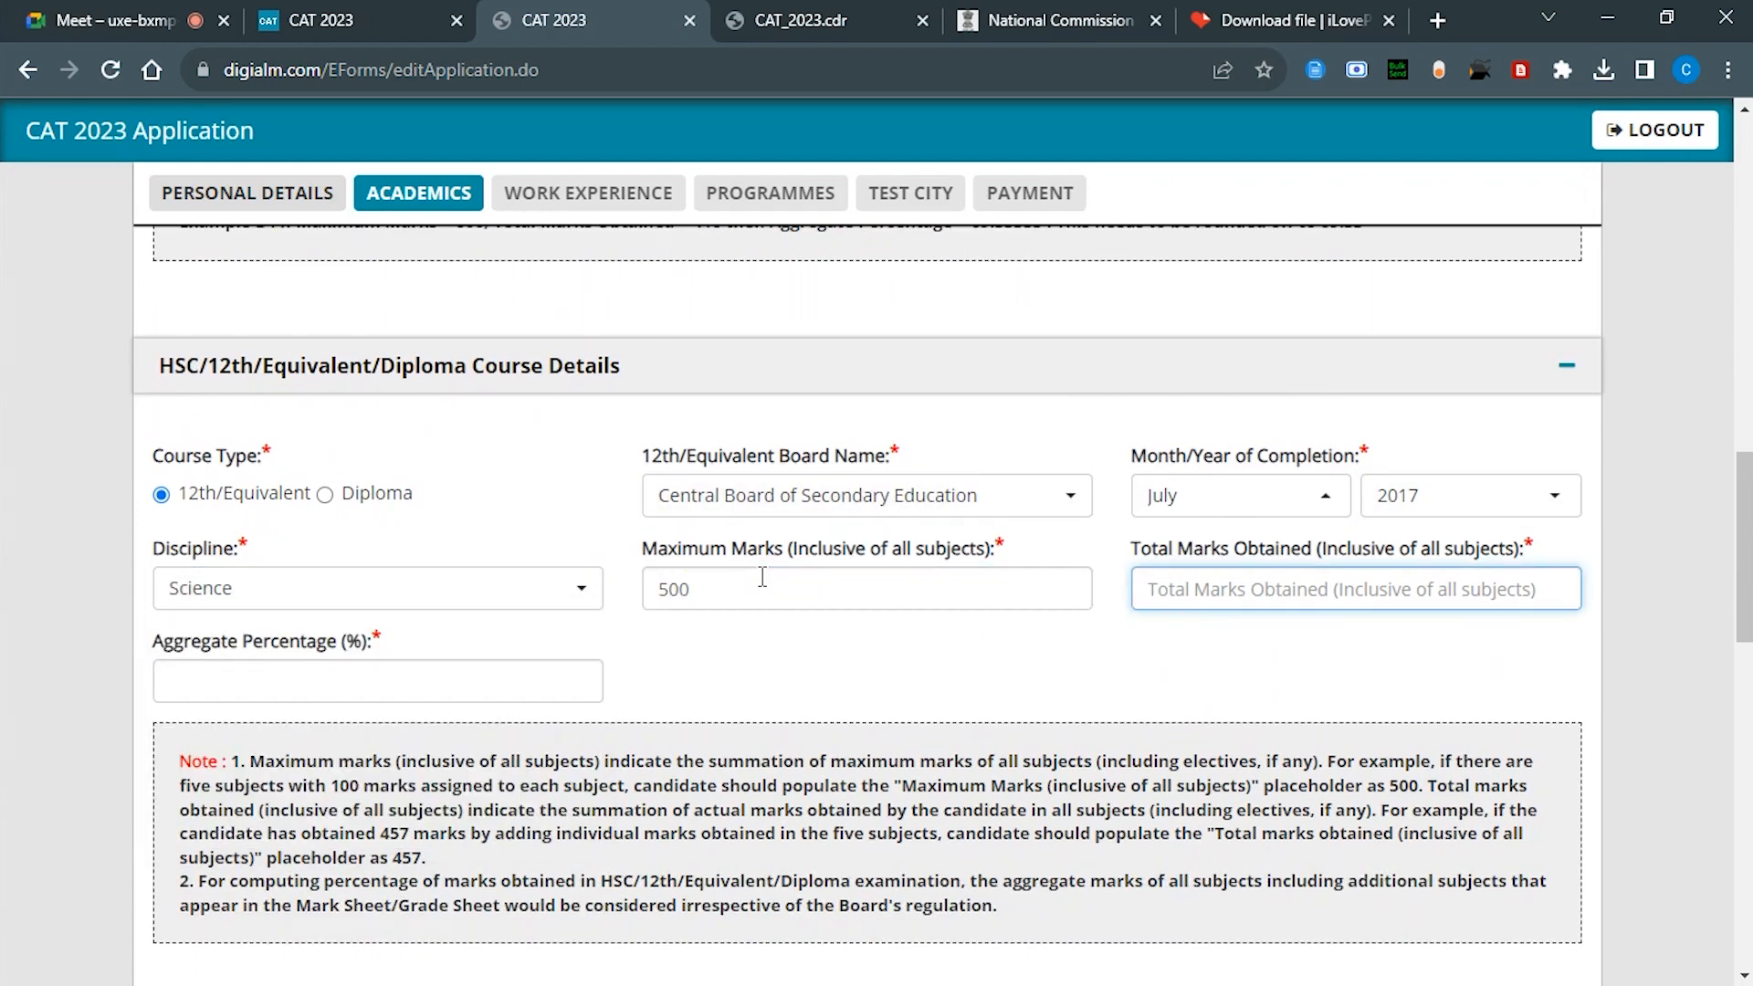
scroll(635, 649, up, 1)
text(364)
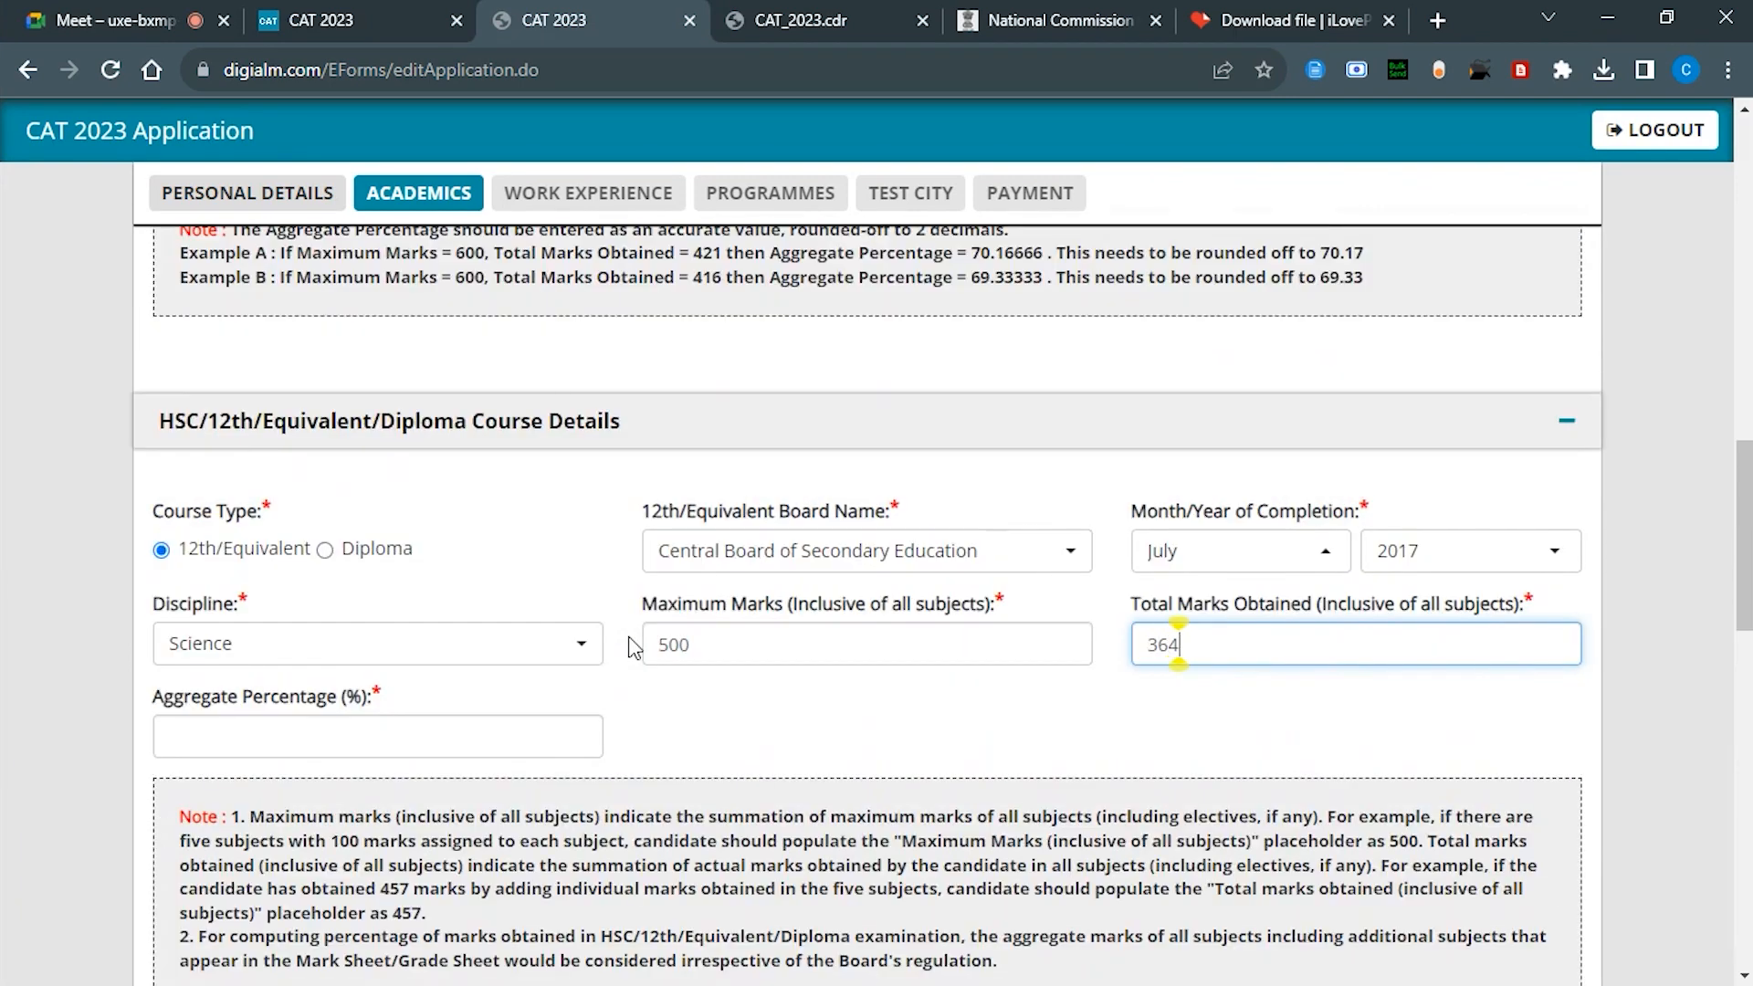
click(323, 731)
scroll(323, 731, down, 1)
text(7)
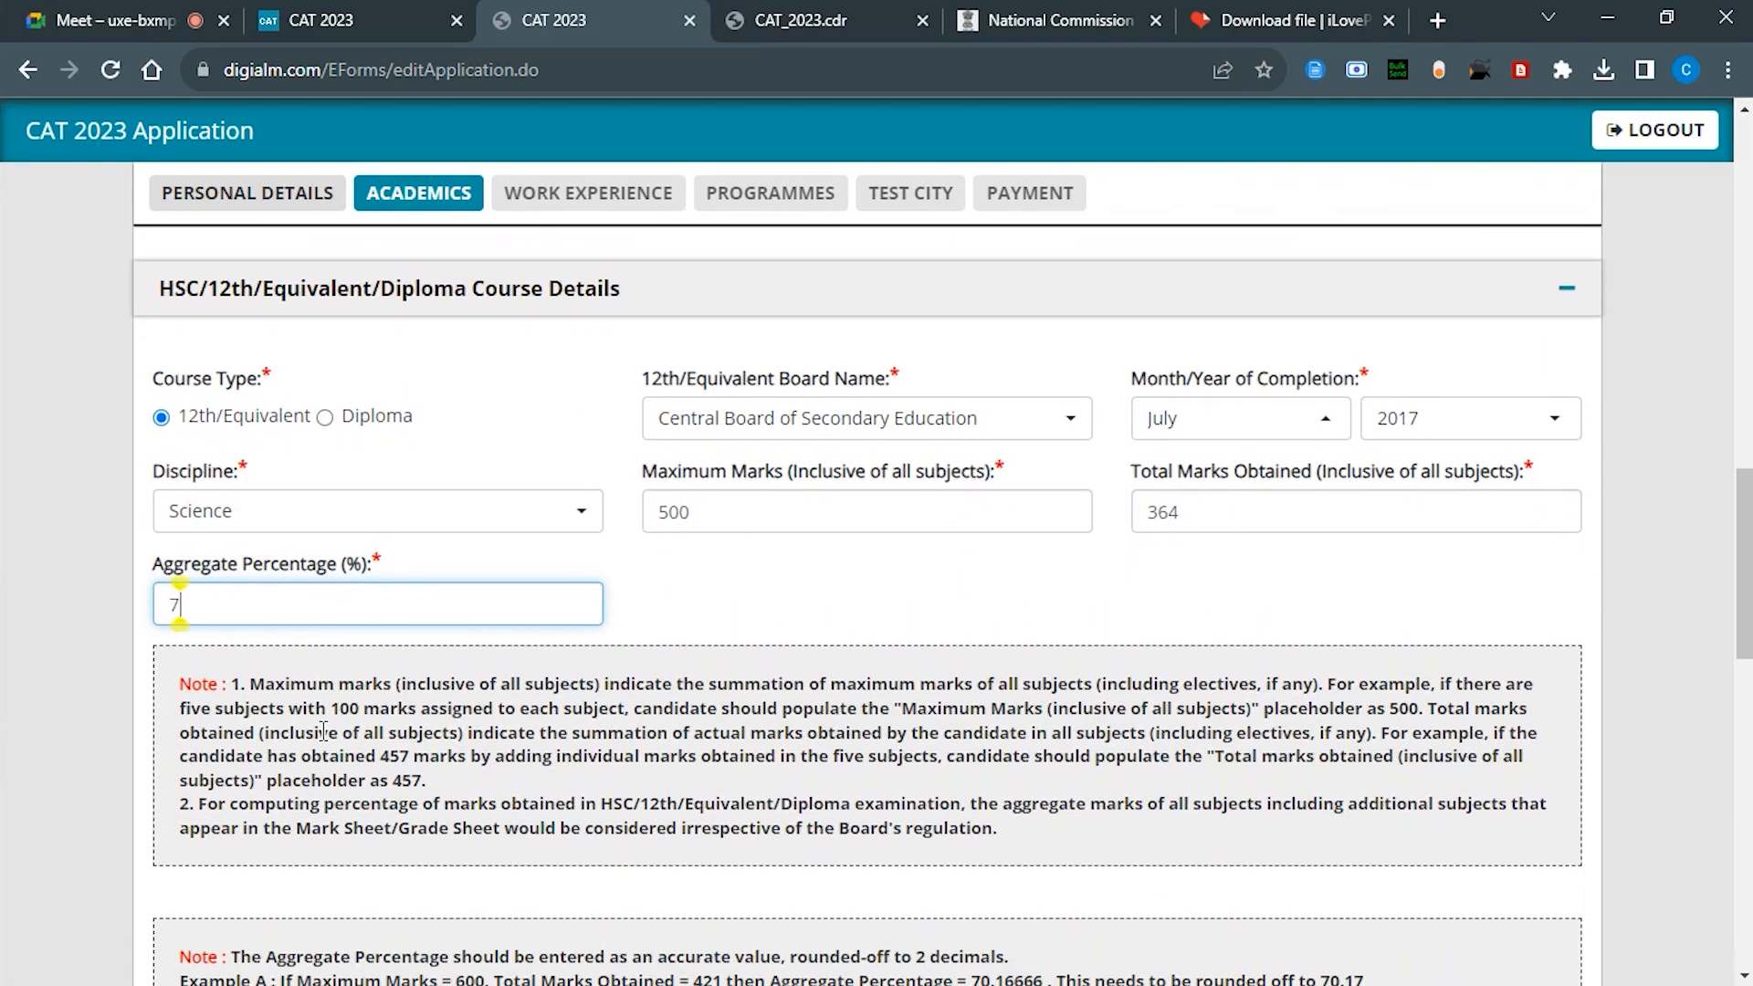
text(2.8)
scroll(327, 735, down, 3)
scroll(329, 742, up, 1)
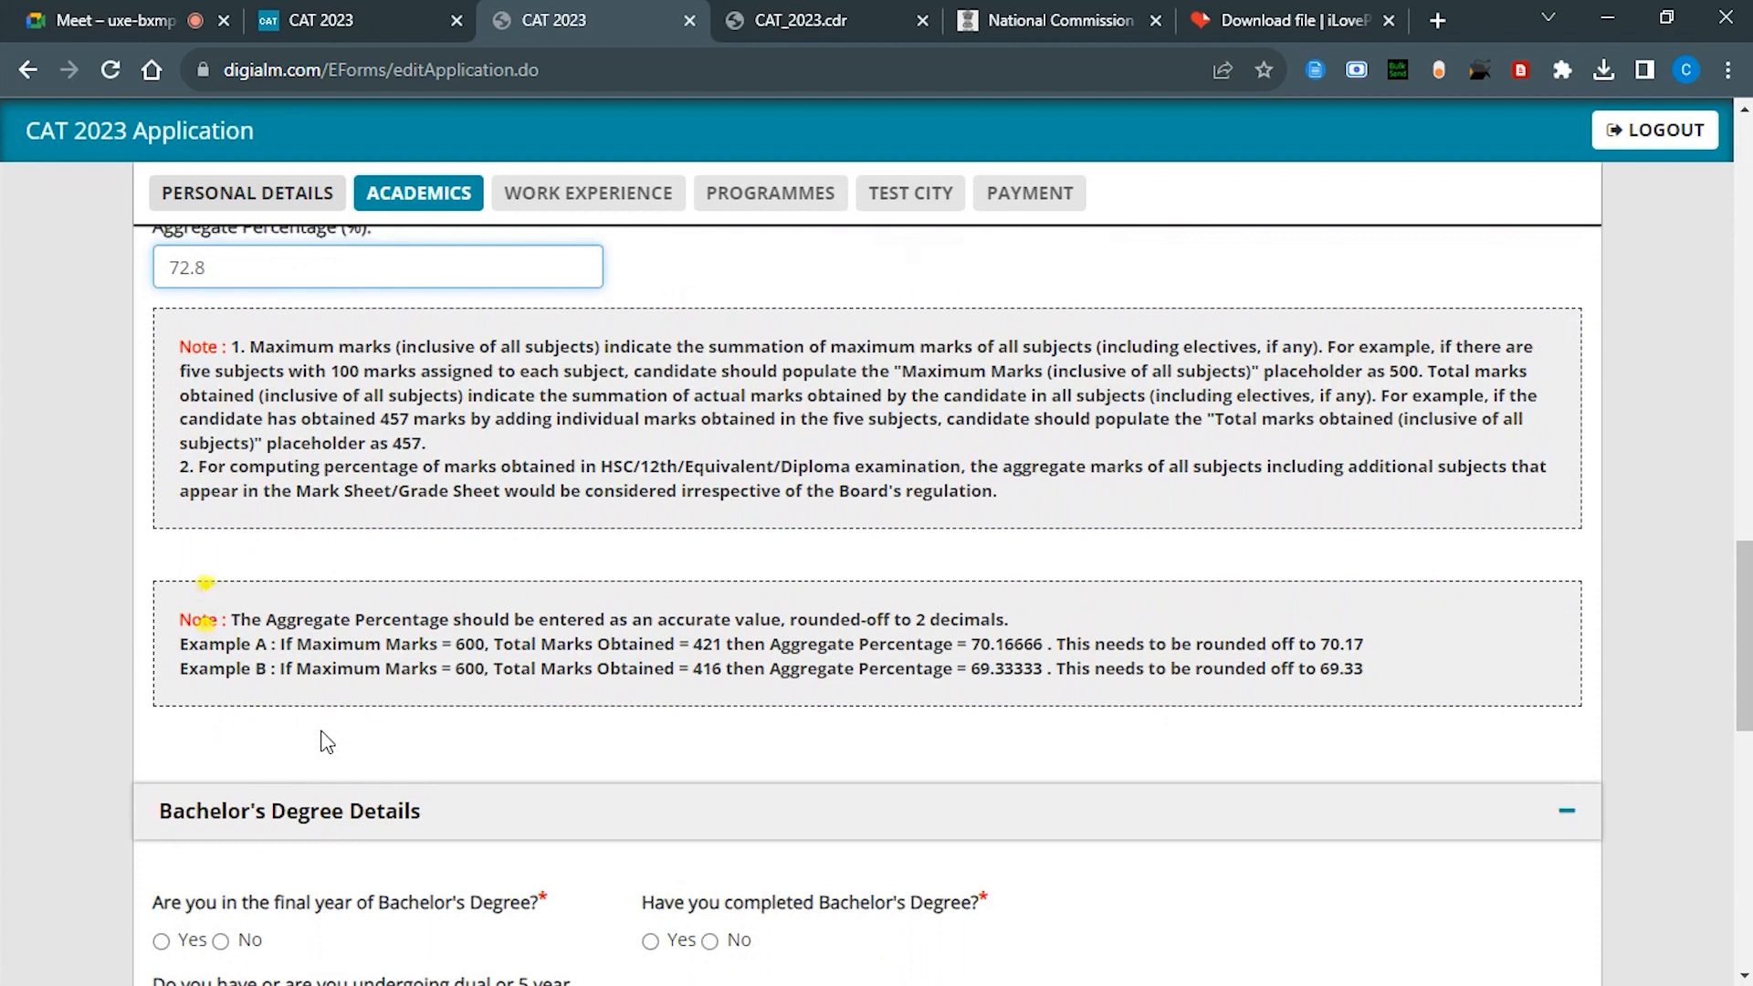
scroll(327, 742, down, 2)
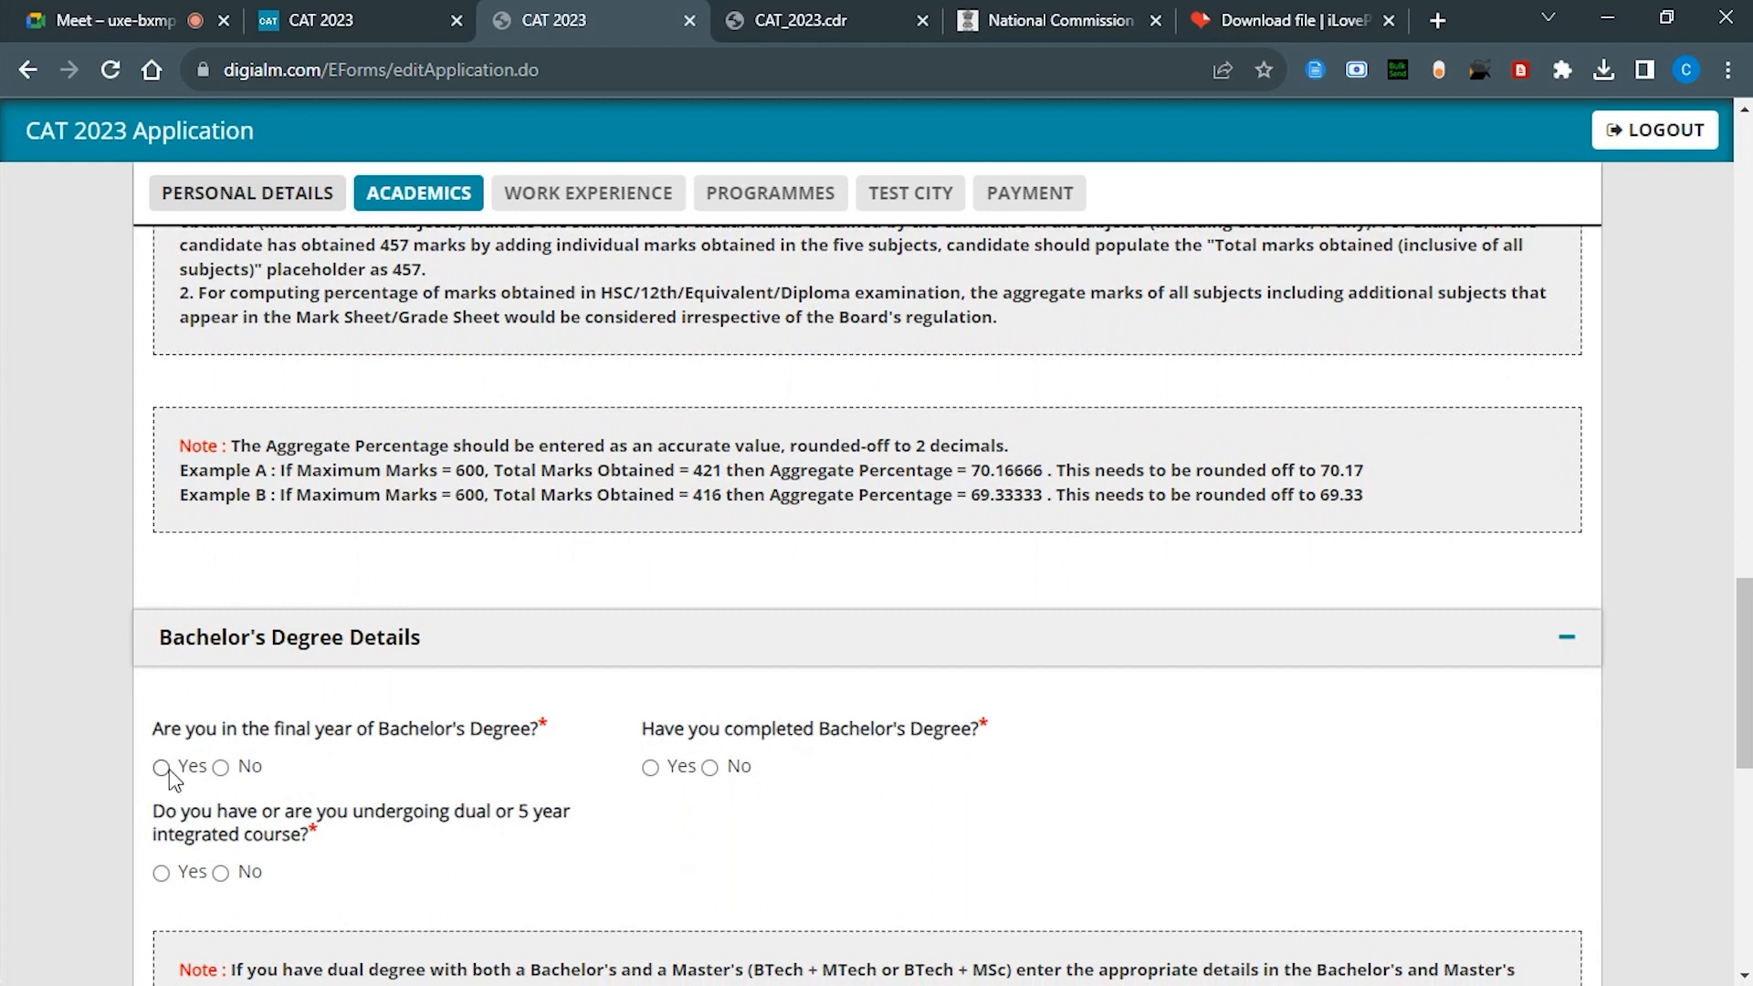
Step: Answer No to final year and Yes to completed, with 4 Years at a State University
click(220, 767)
click(650, 767)
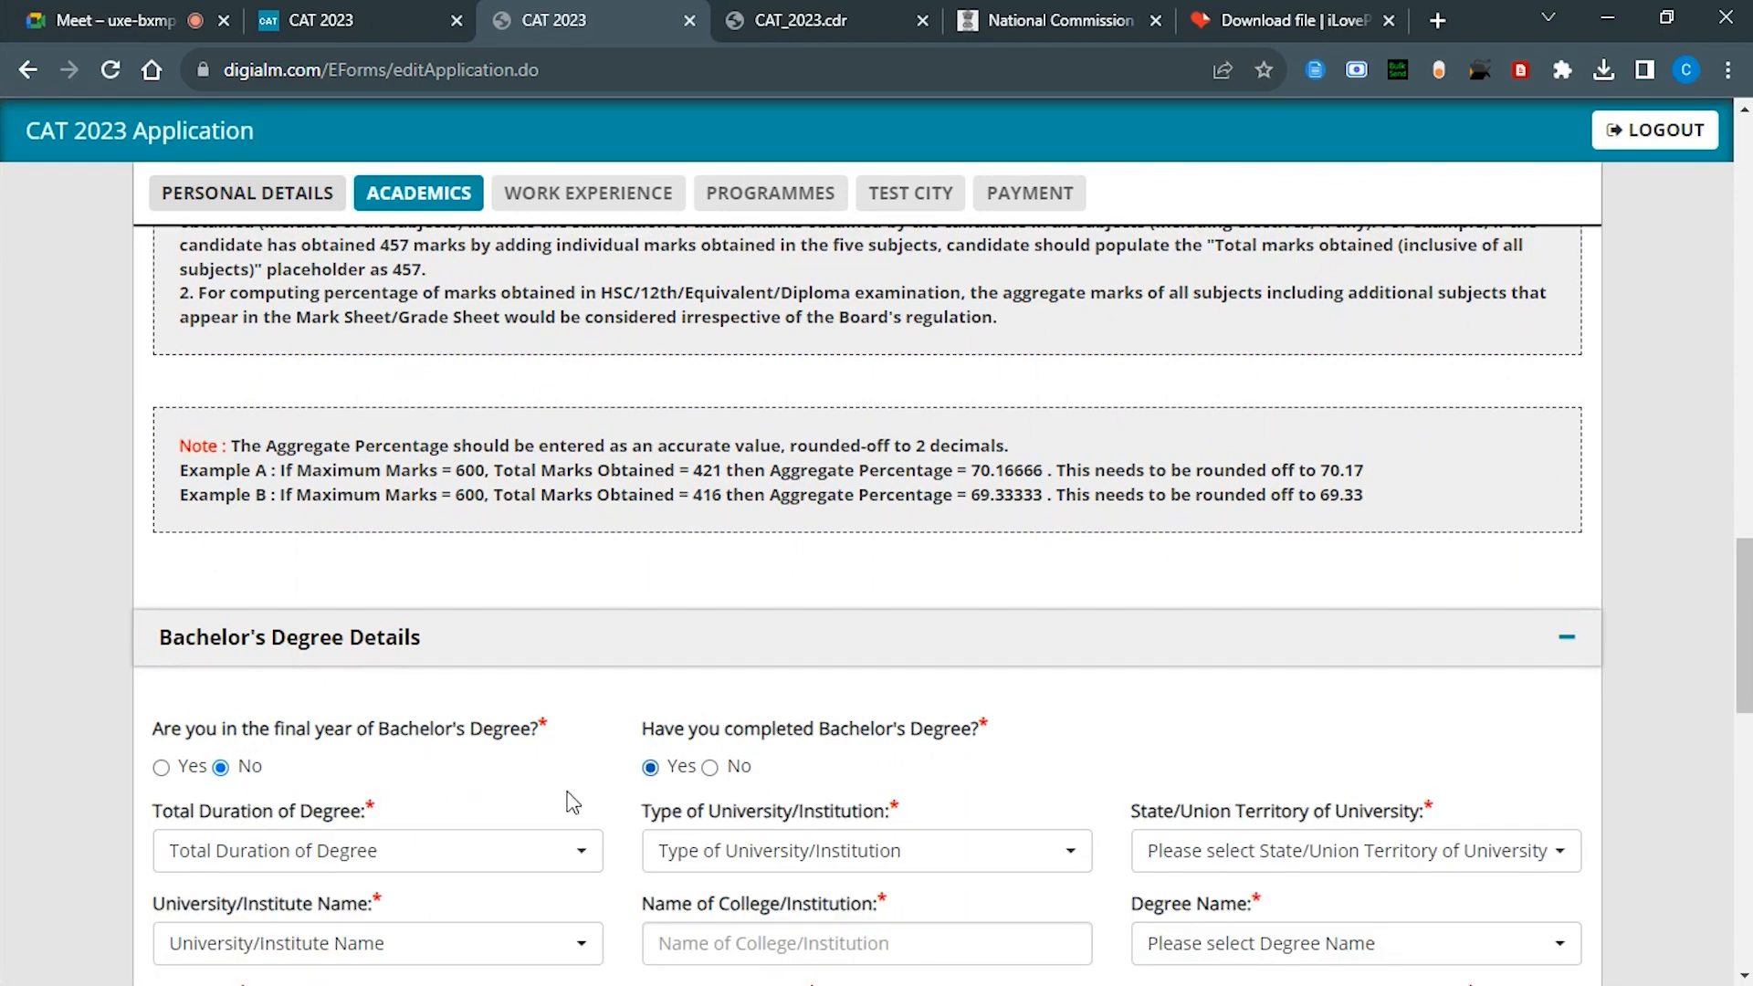
scroll(392, 790, down, 2)
click(402, 671)
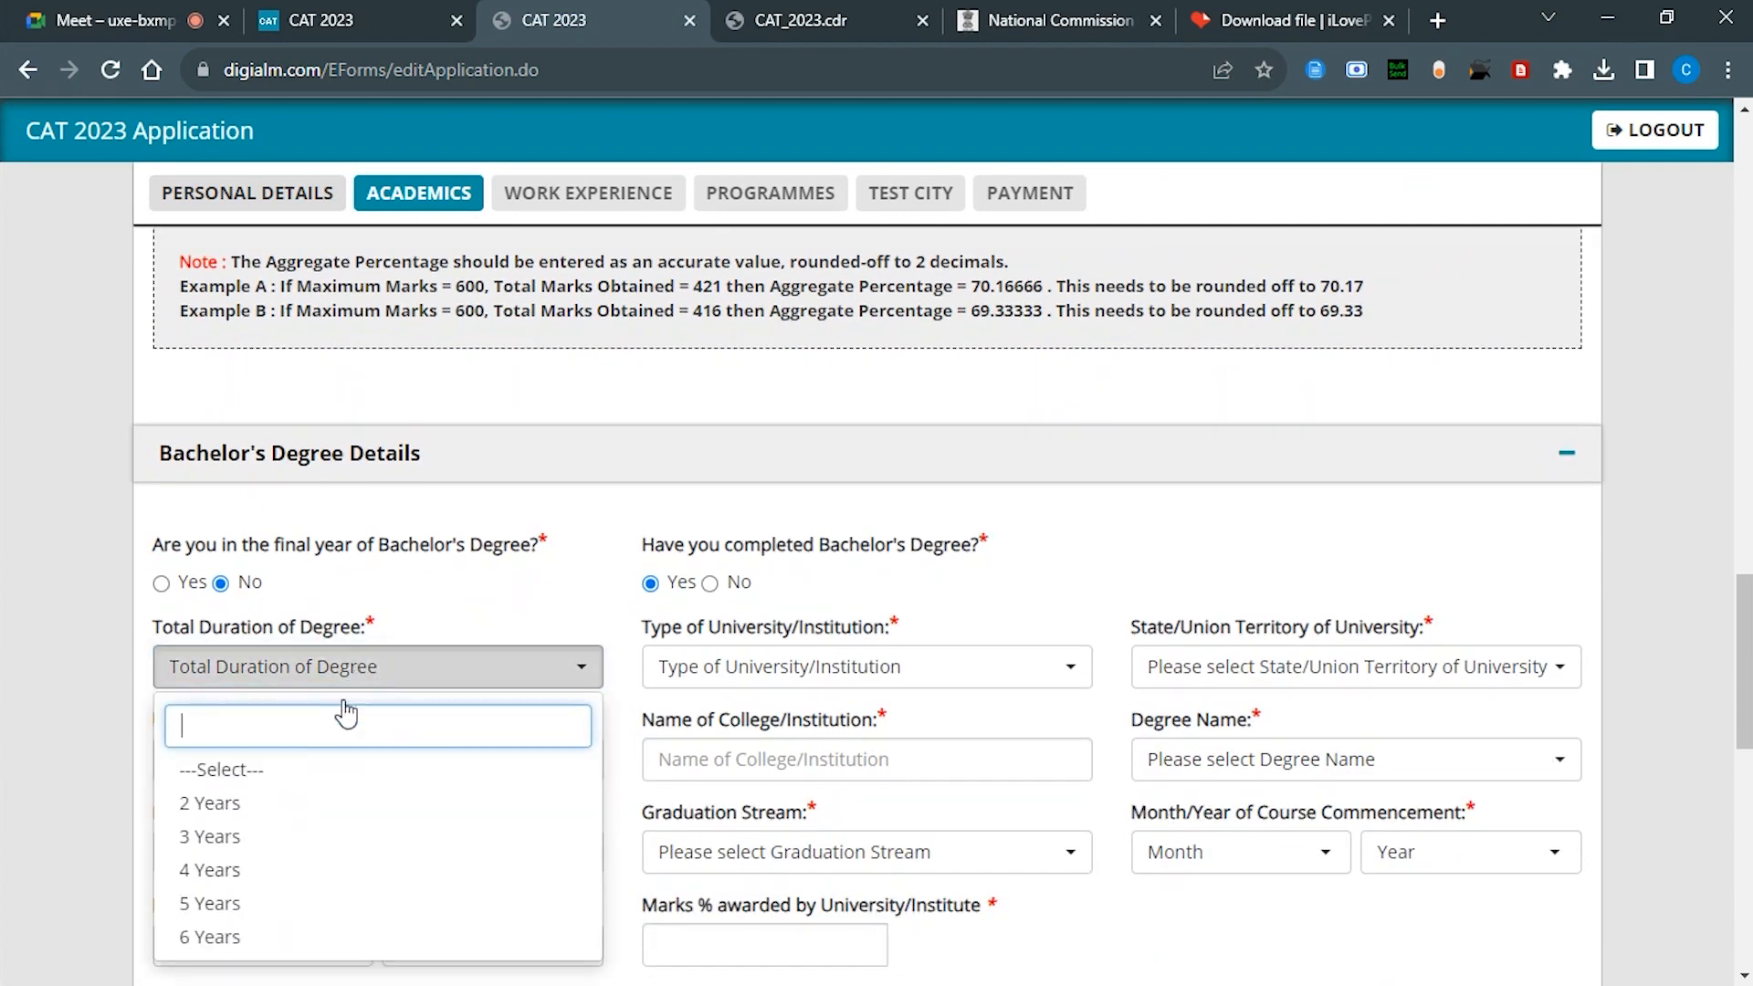
click(209, 870)
click(813, 671)
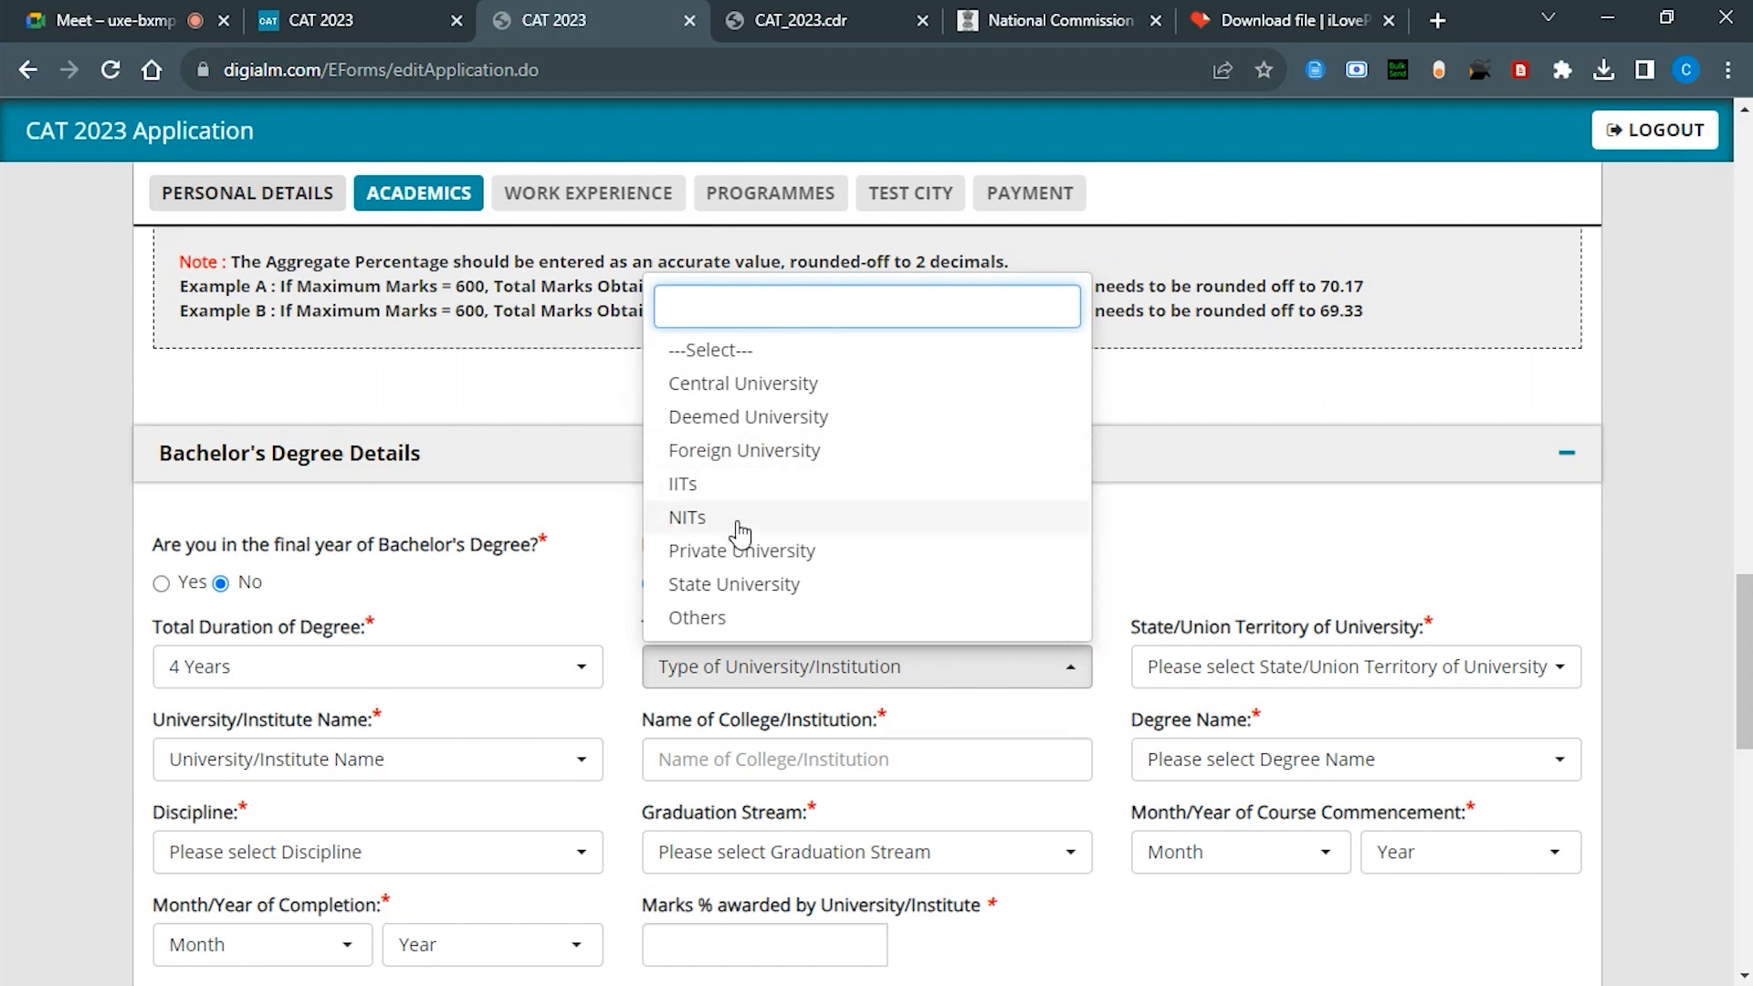
click(728, 584)
Step: Select Rajiv Gandhi Proudyogiki as the university and enter college 'TECHNOCRATS INSTITUTE OF TECHNOLOGY SCIEN'
click(356, 759)
text(RAJIV)
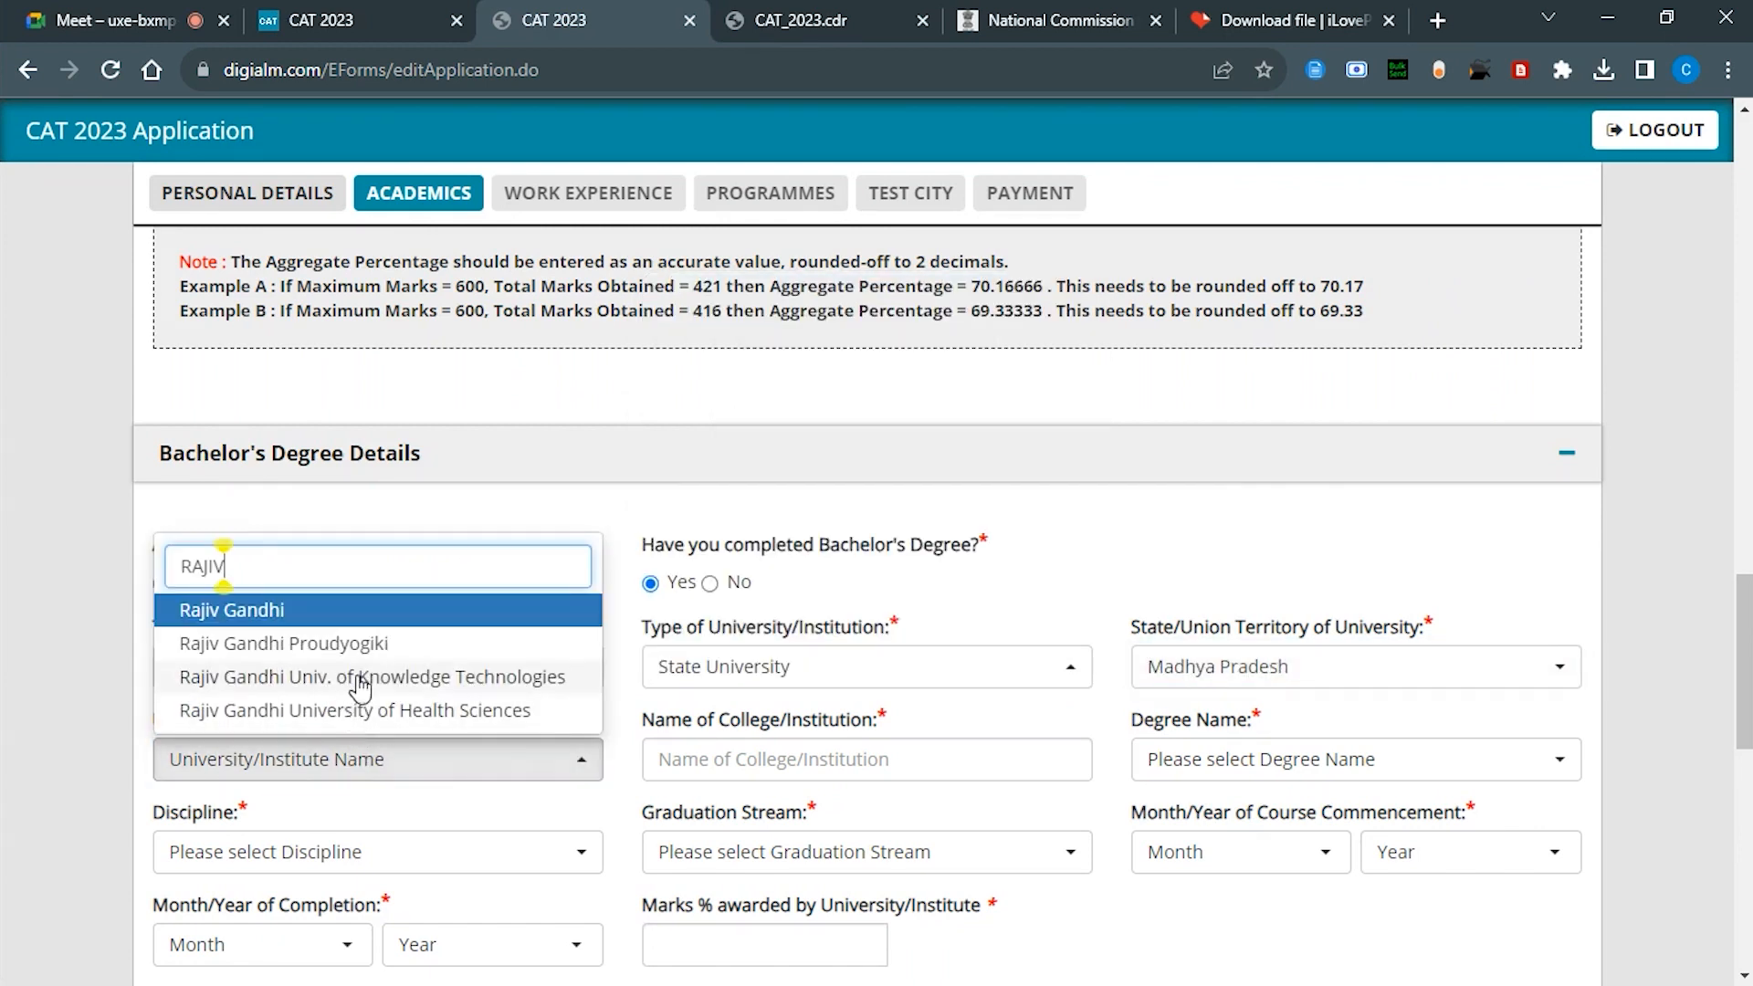
click(356, 643)
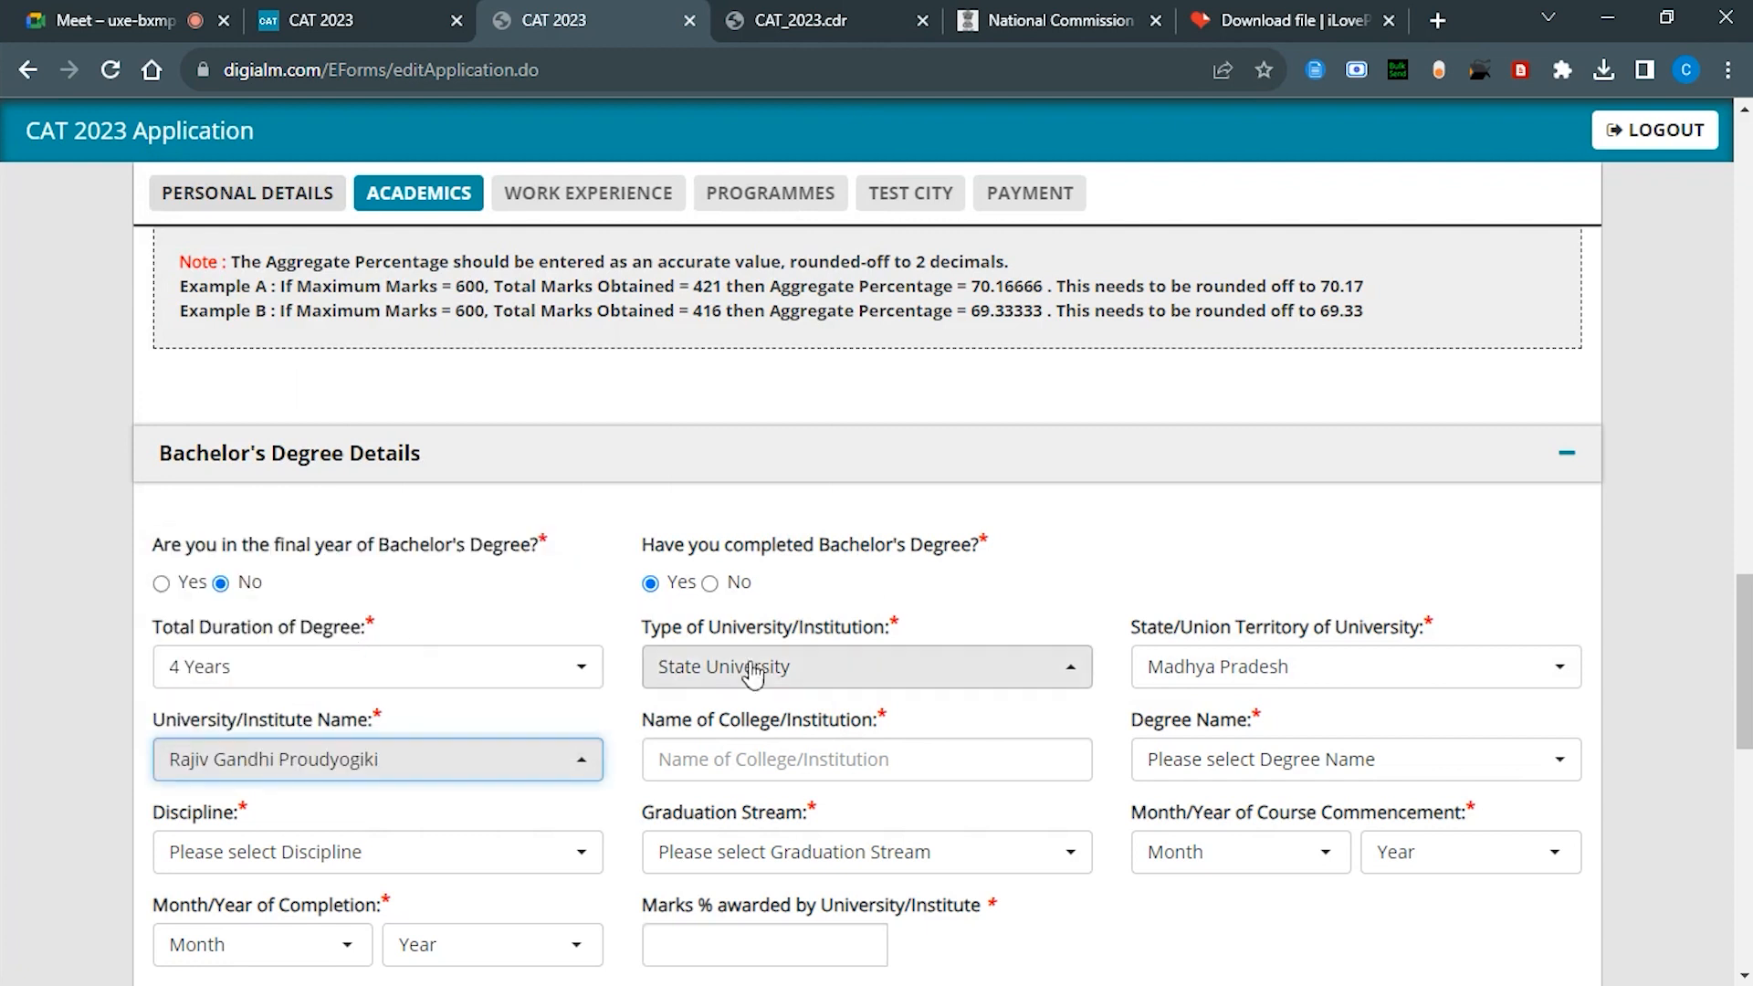
click(833, 757)
text(TECHNOCRATS INST)
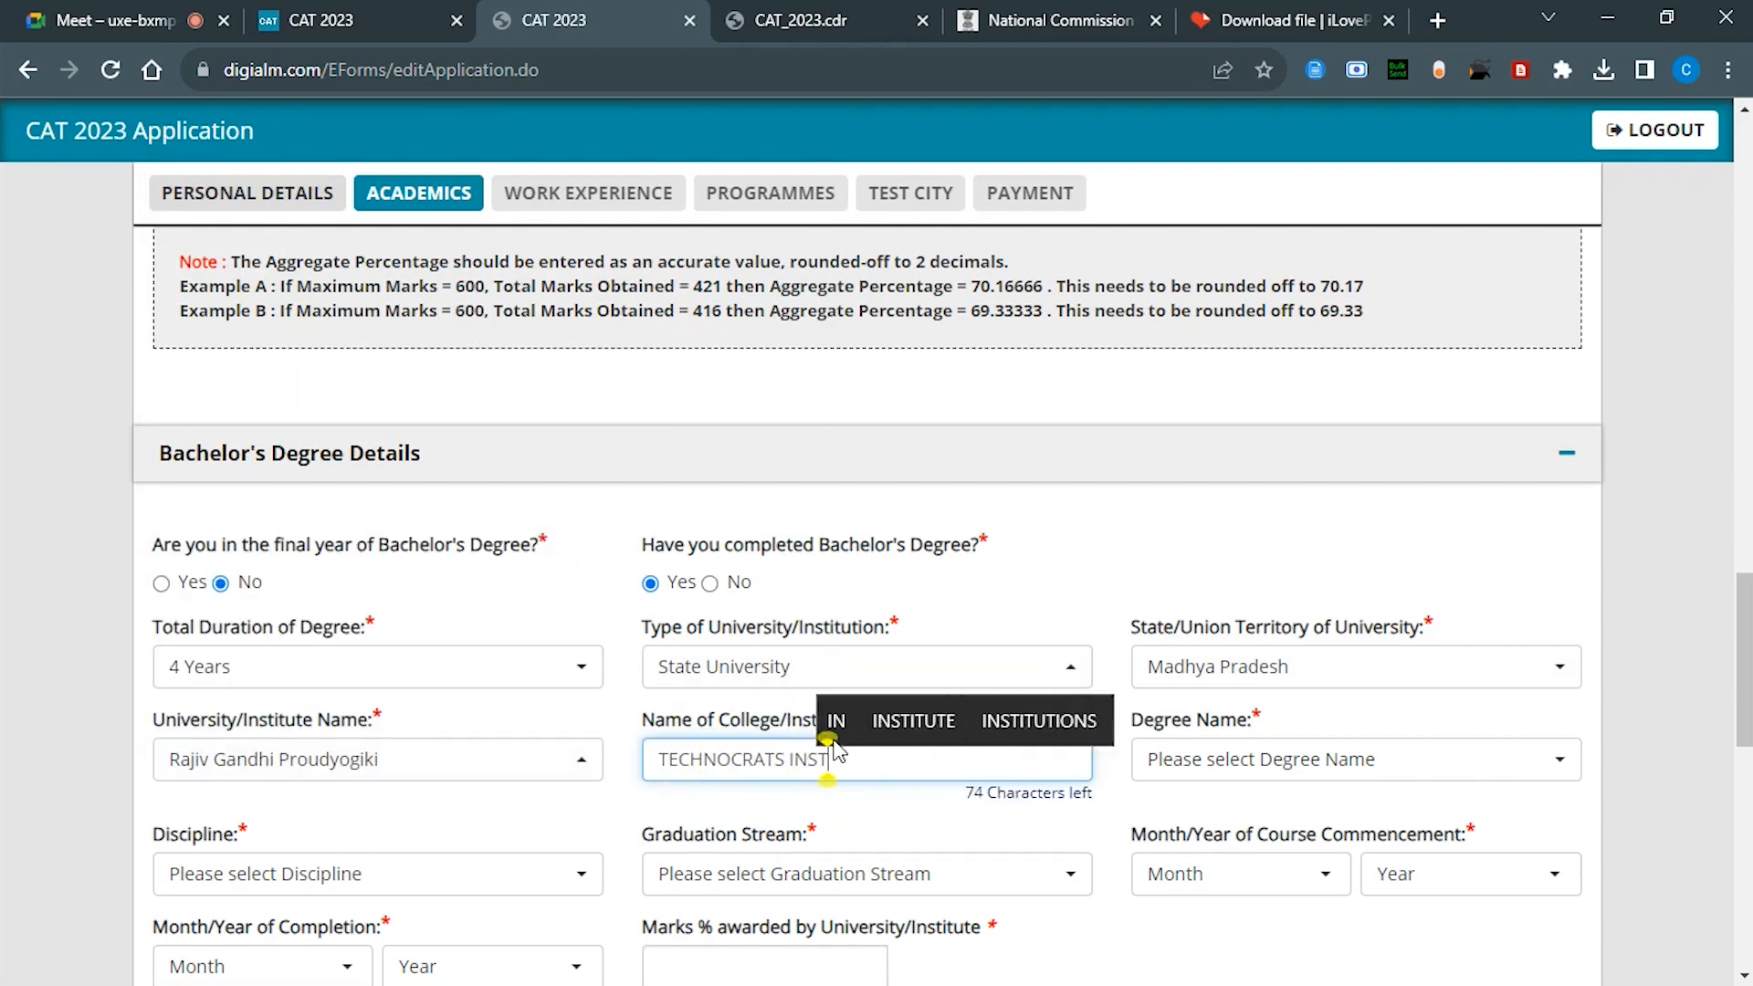
text(ITUTE OF TECHNOLOGY SCIEN)
Step: Choose BTECH - Bachelor of Technology (any) as the degree
click(1360, 771)
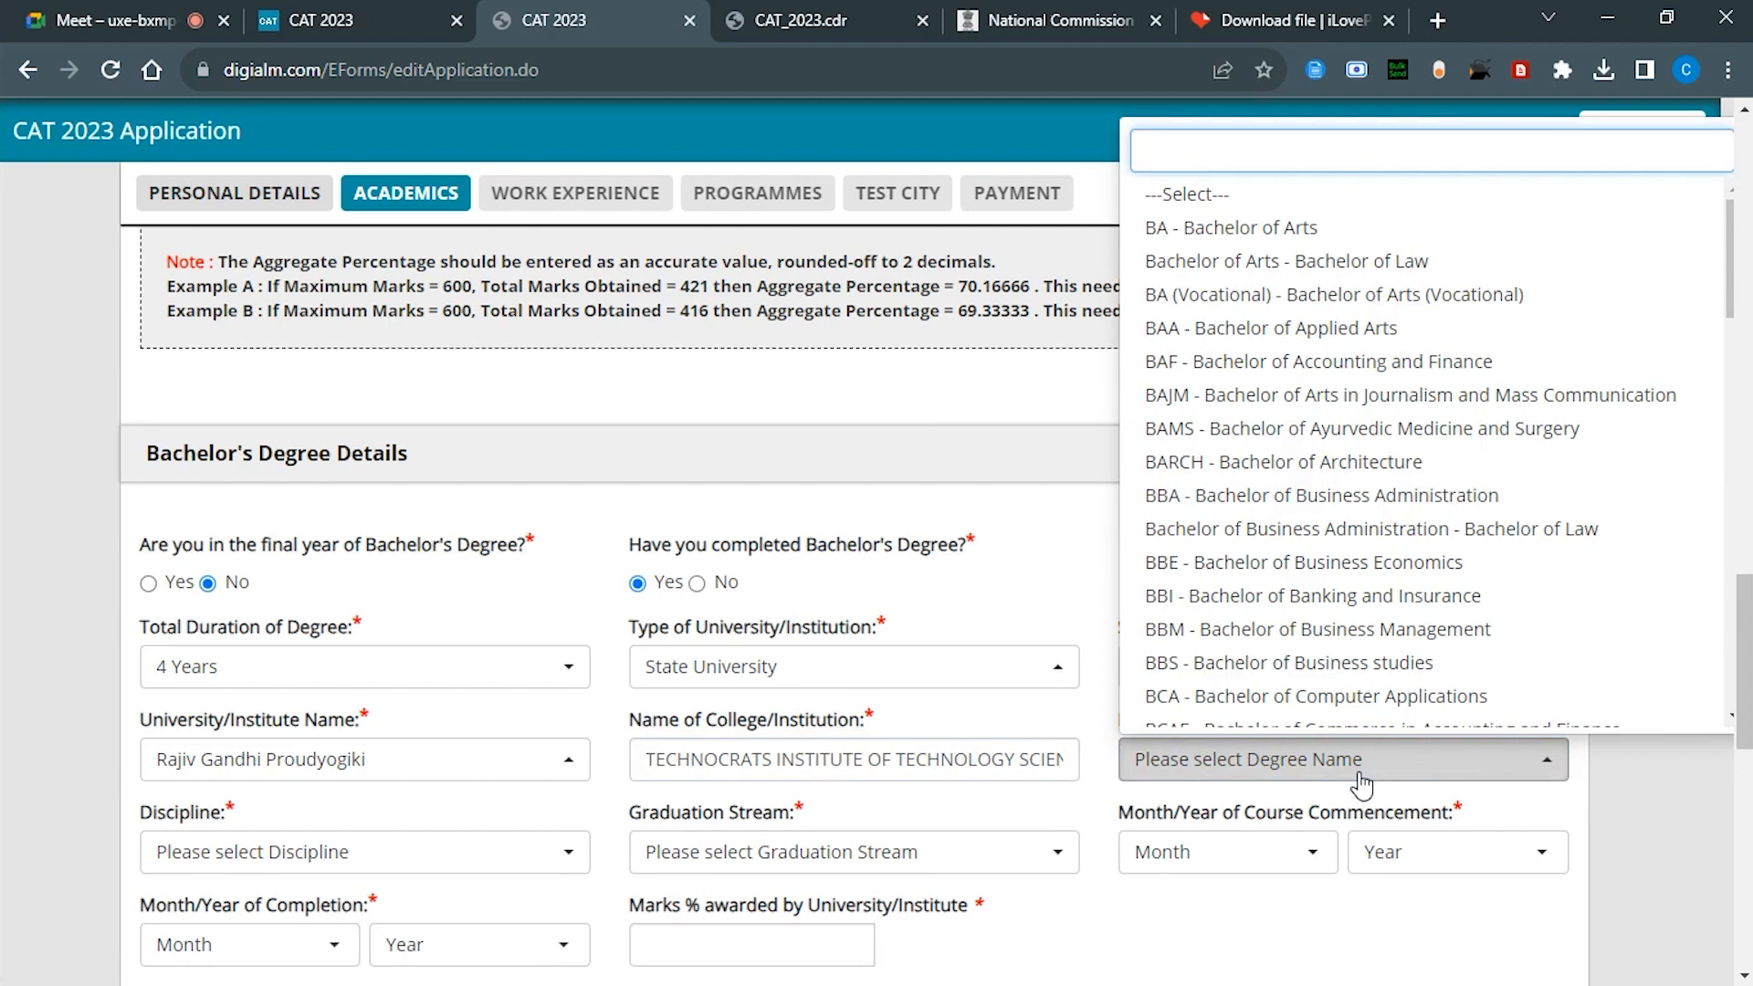
scroll(1253, 465, down, 2)
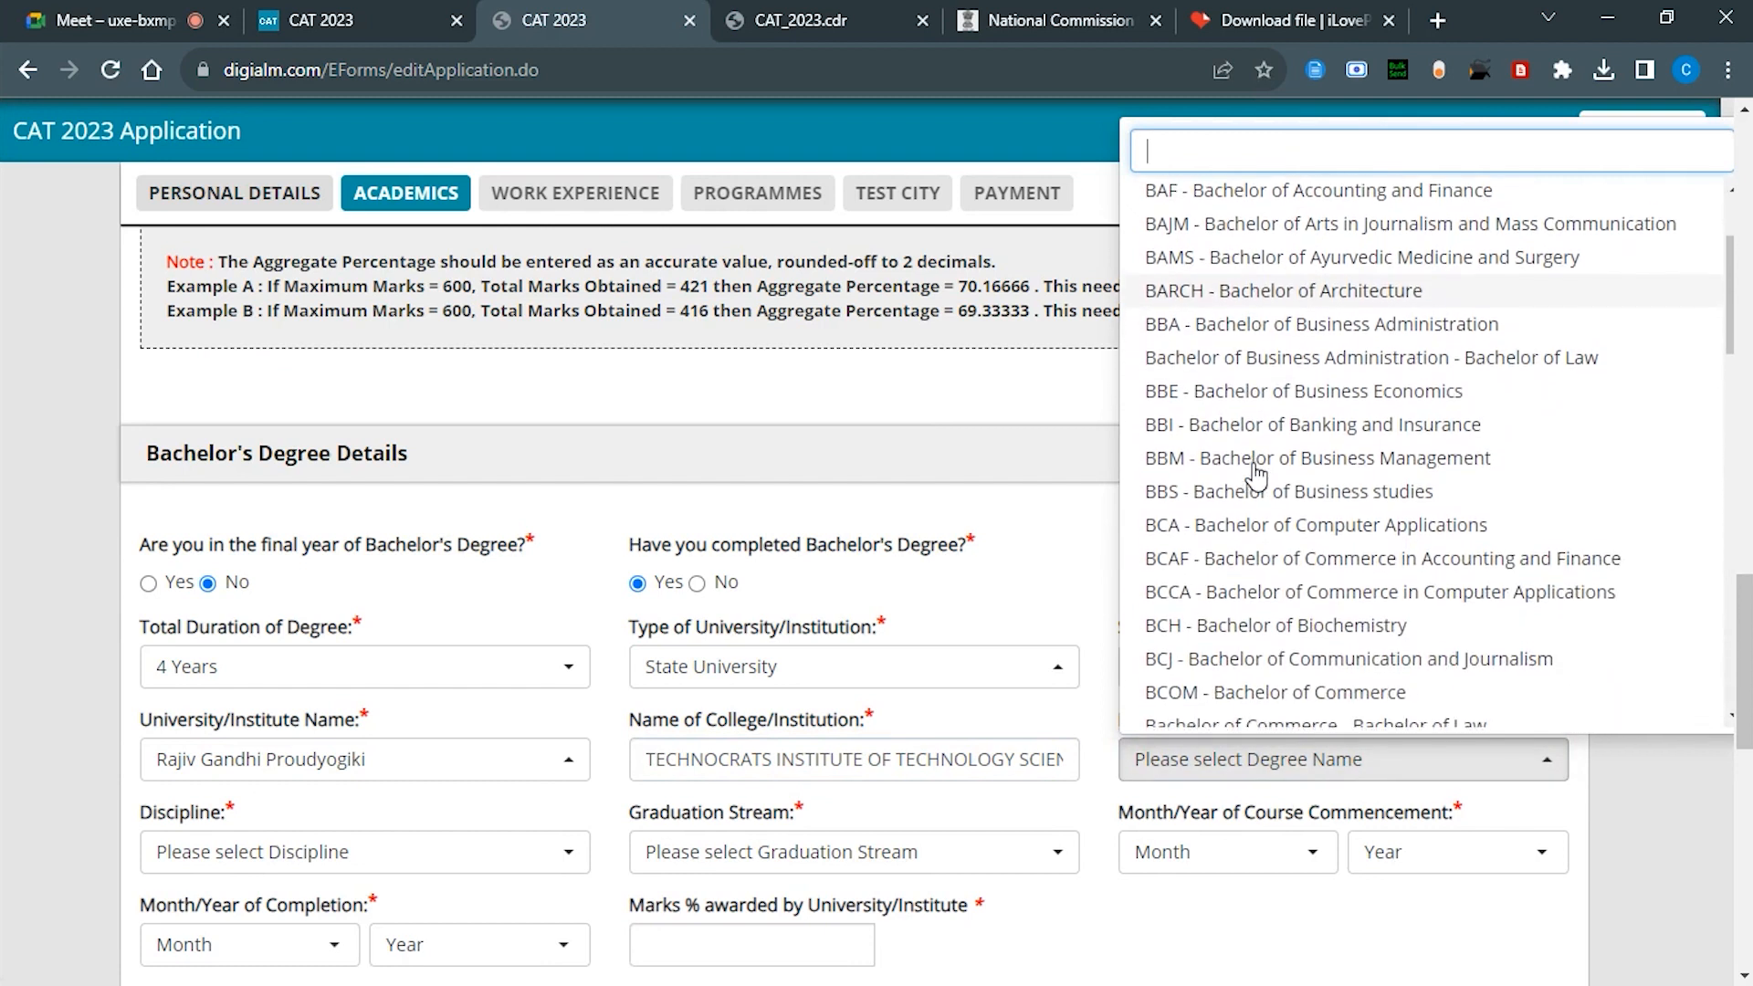
text(T)
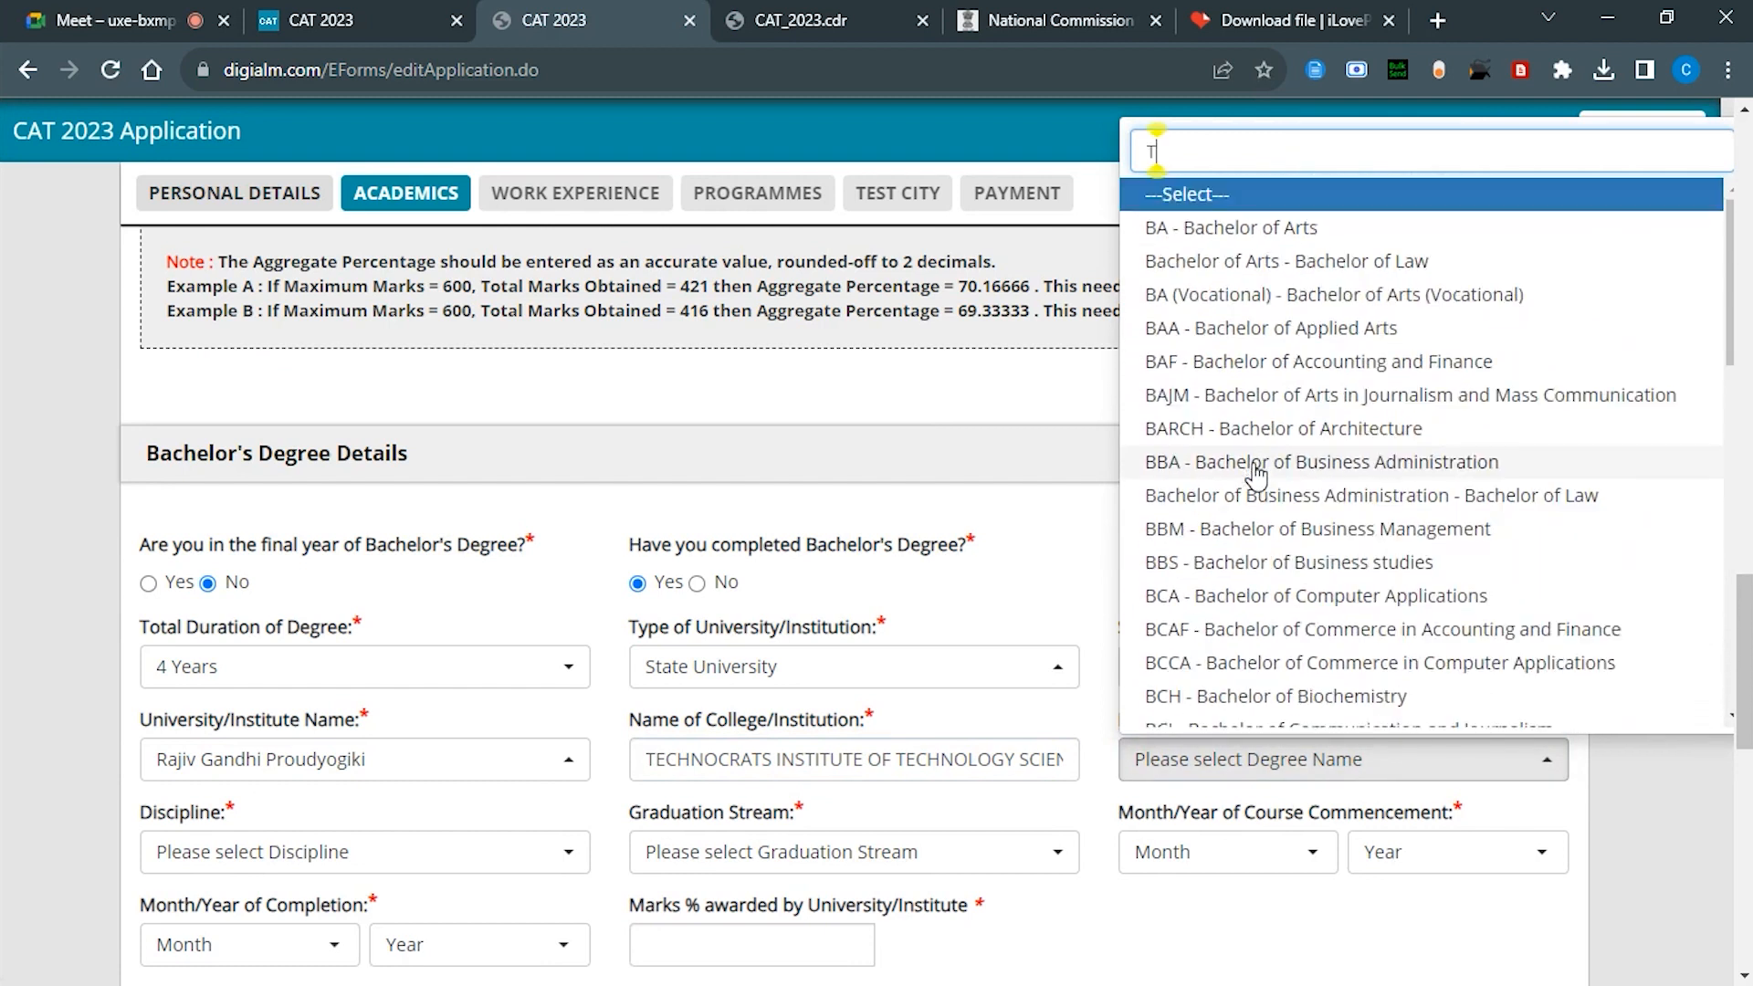
text(E)
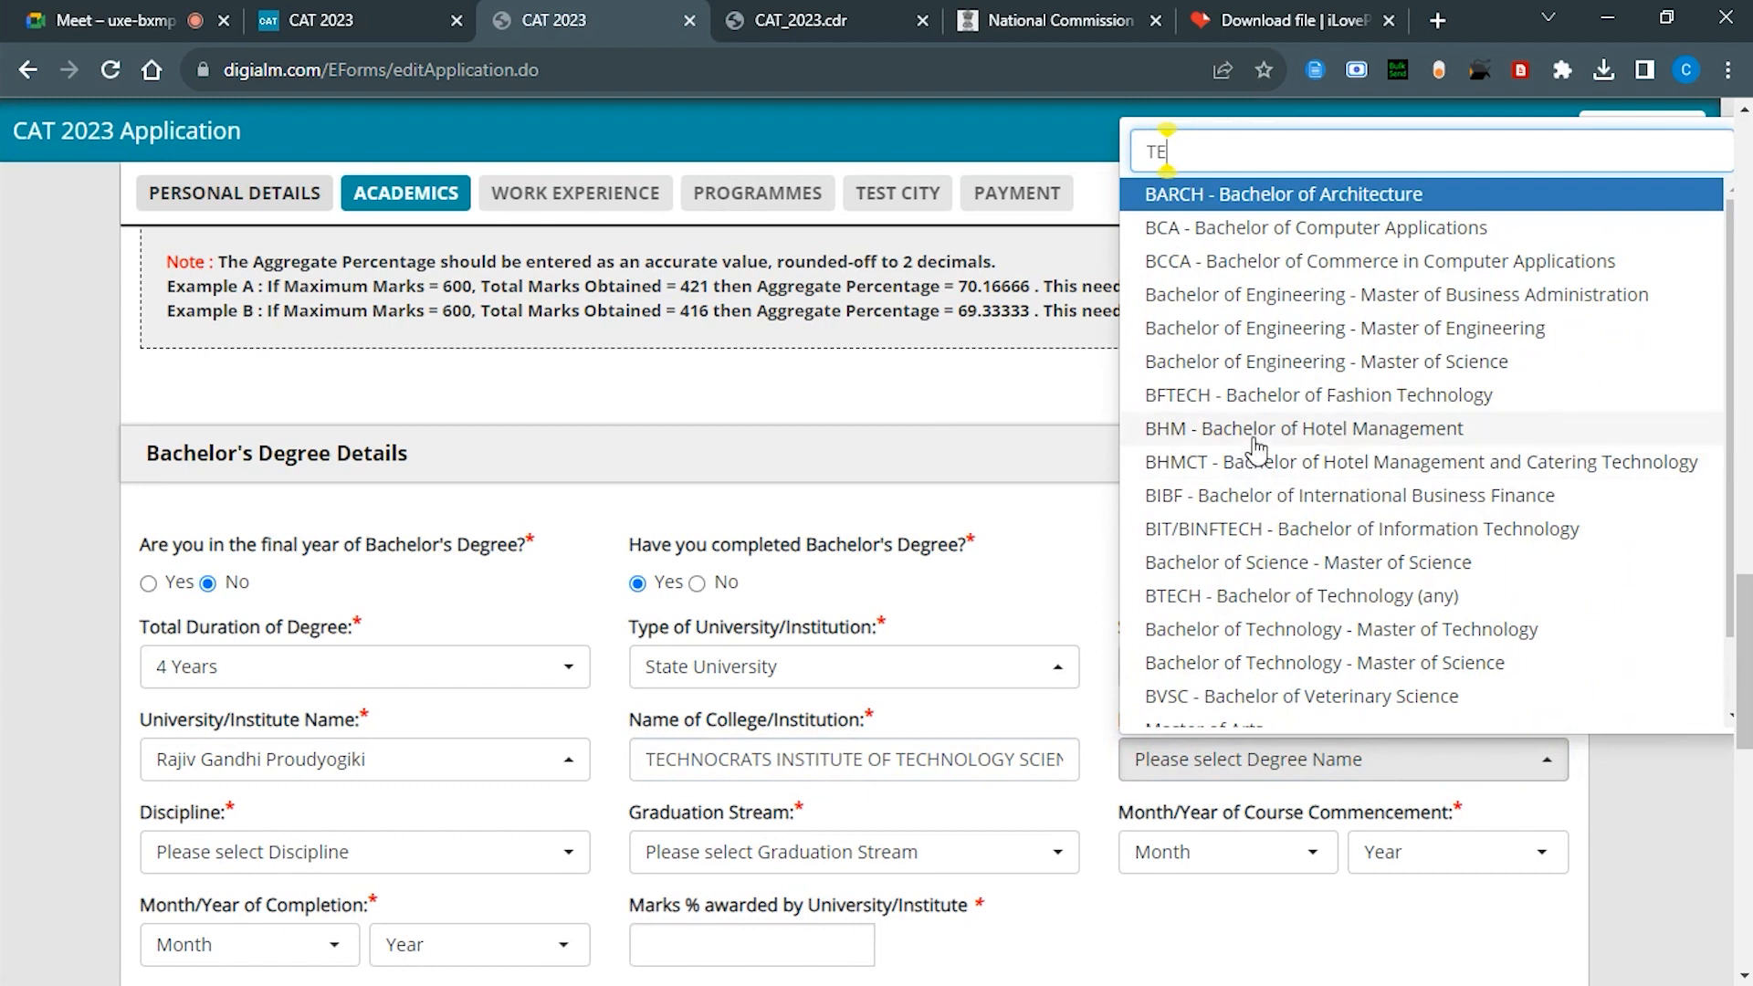
text(CH)
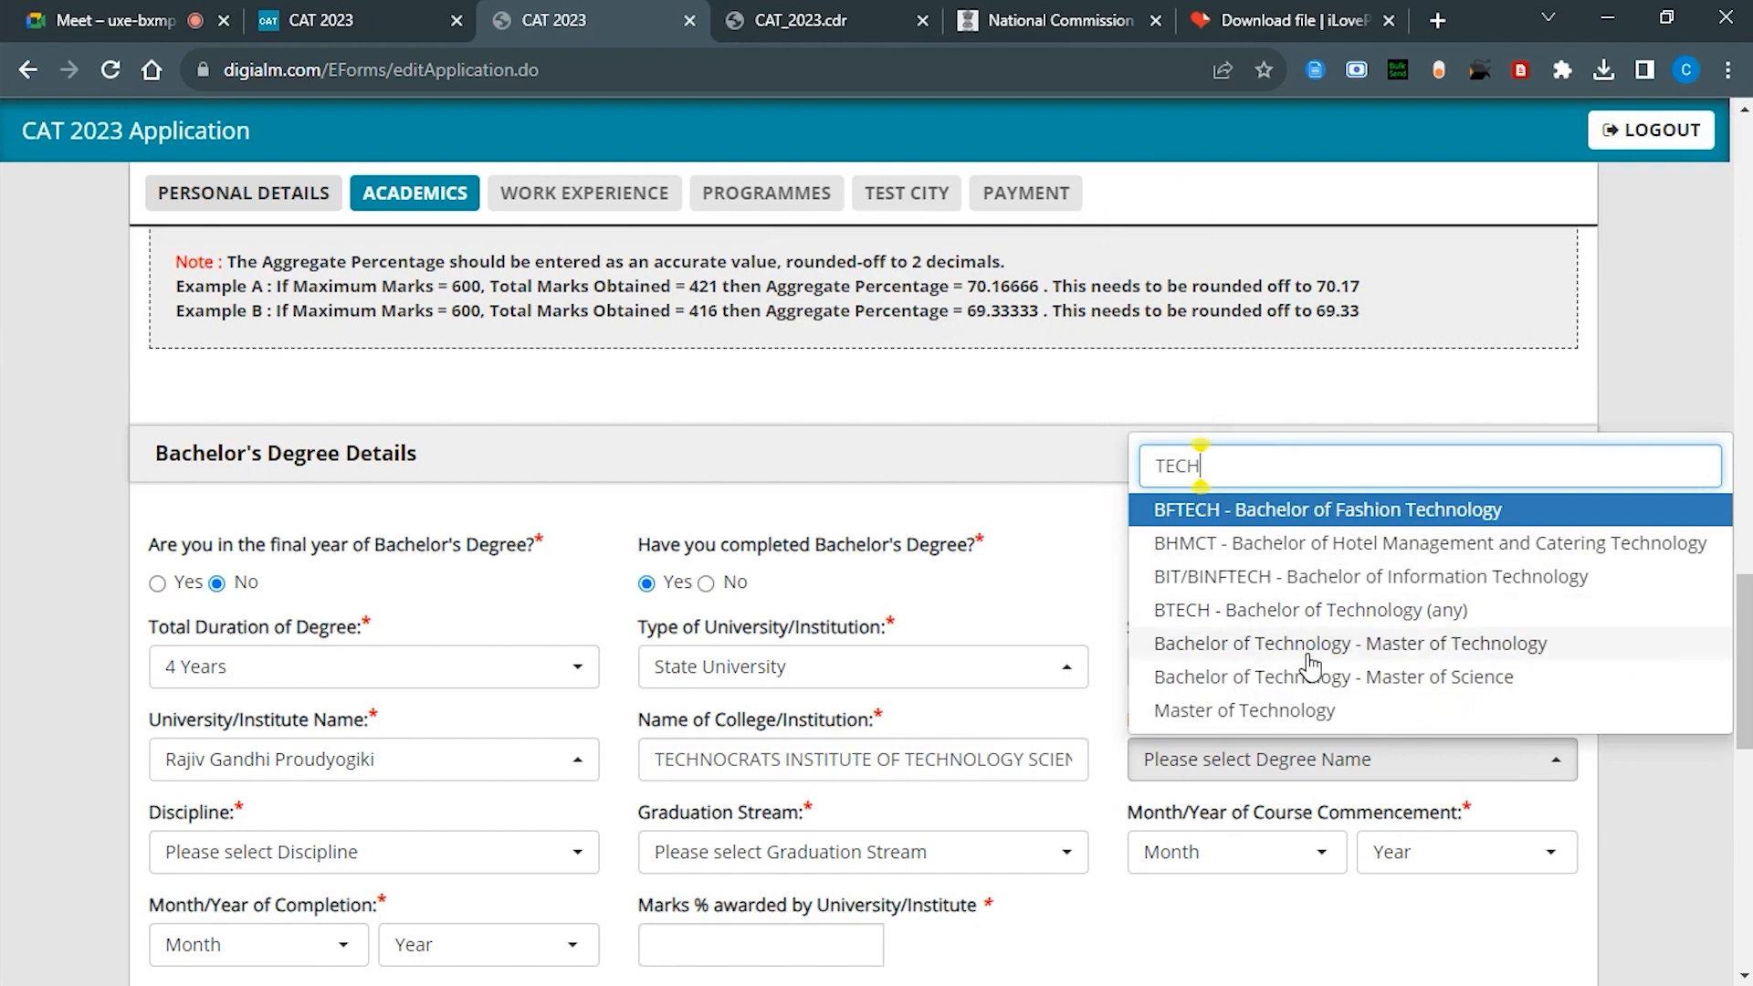
click(1274, 612)
Step: Set the discipline to Engineering/Technology and the graduation stream to Engineering
scroll(1125, 659, down, 3)
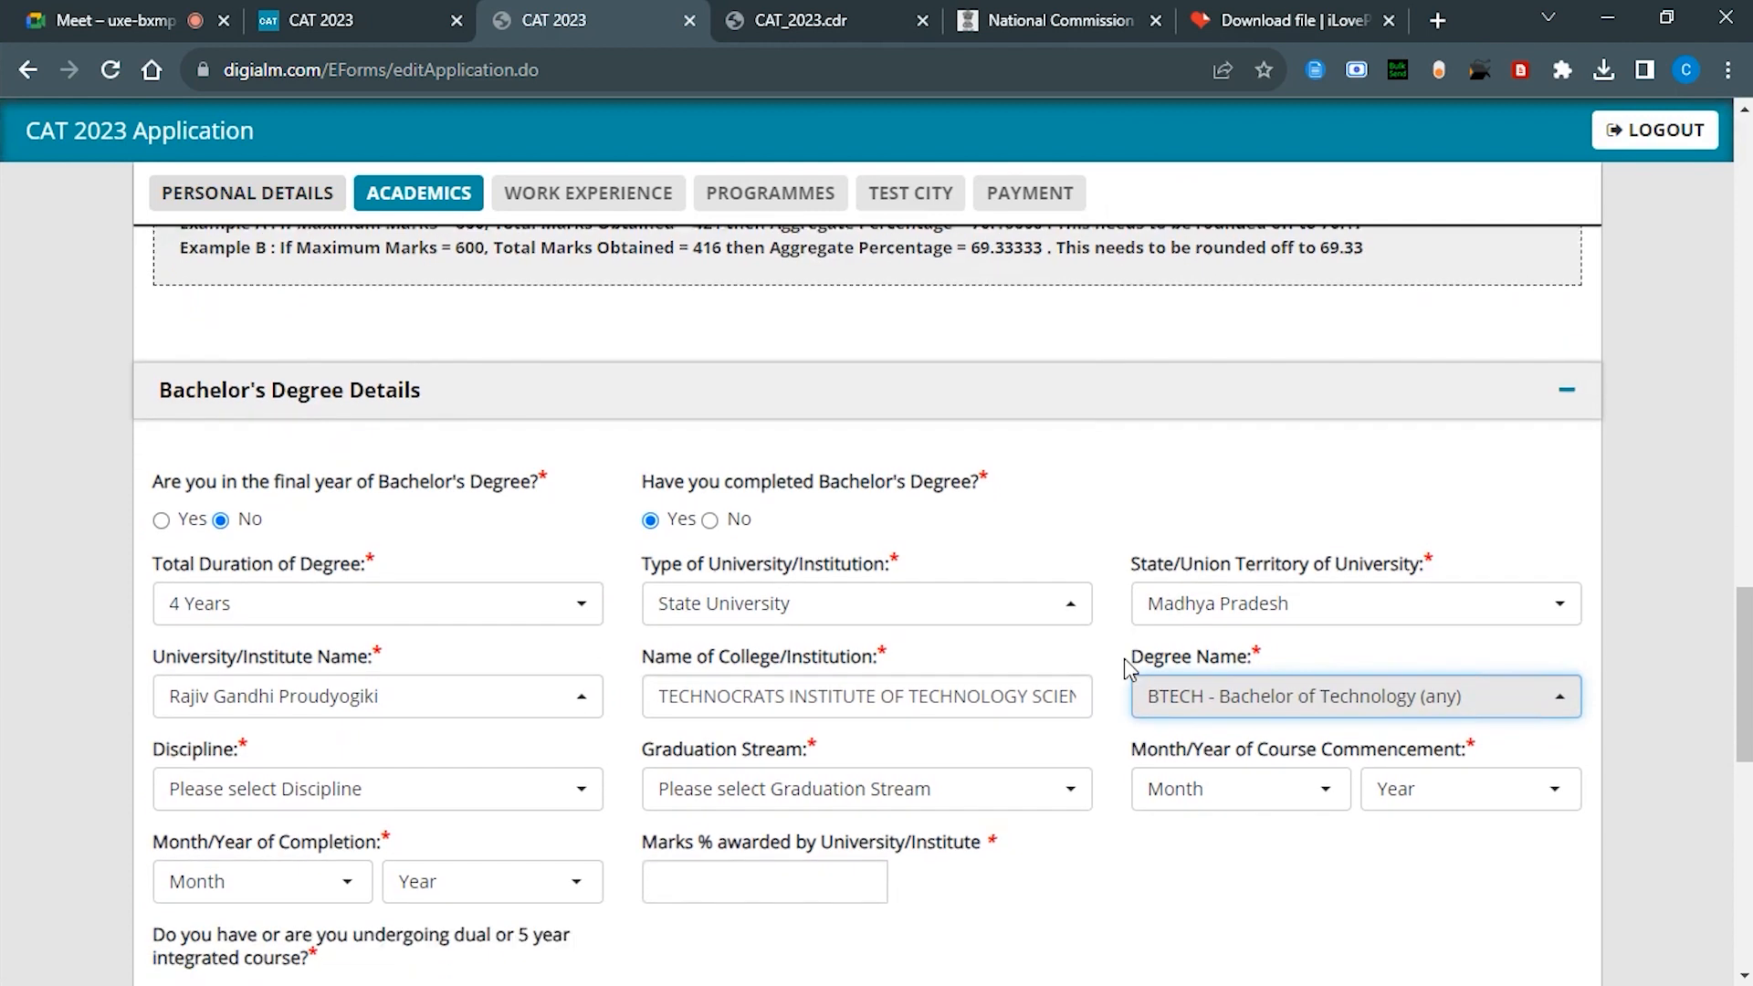
click(447, 600)
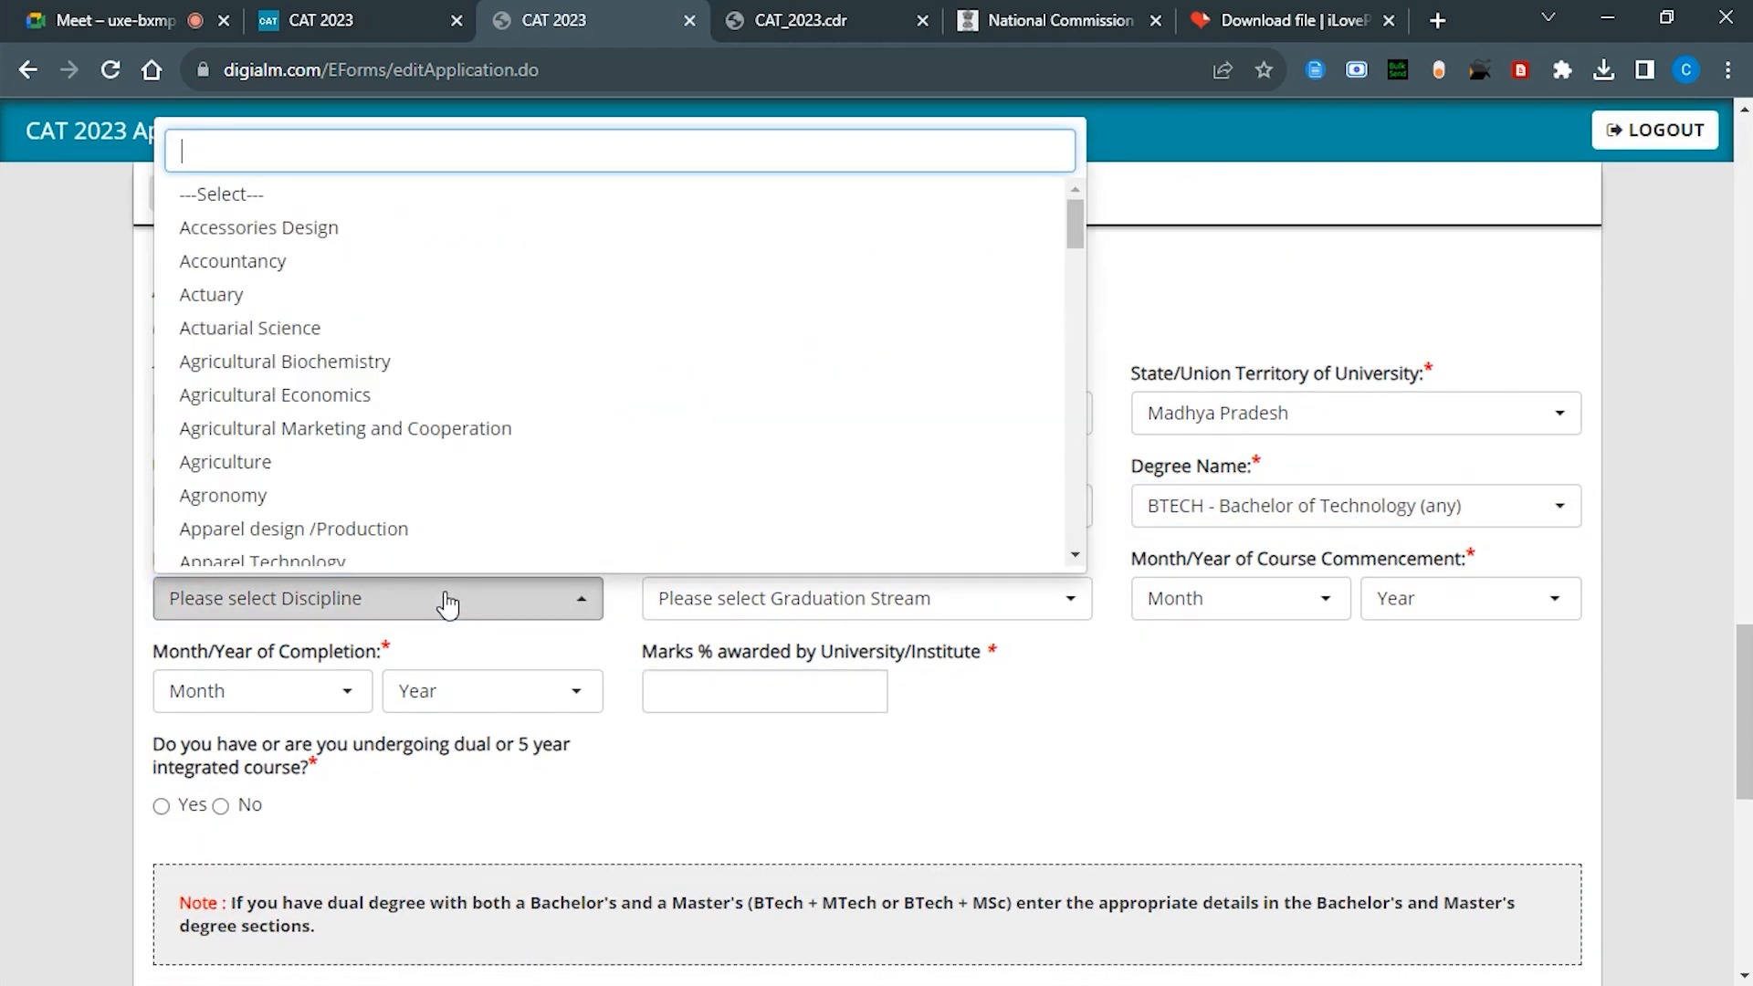
text(MECH)
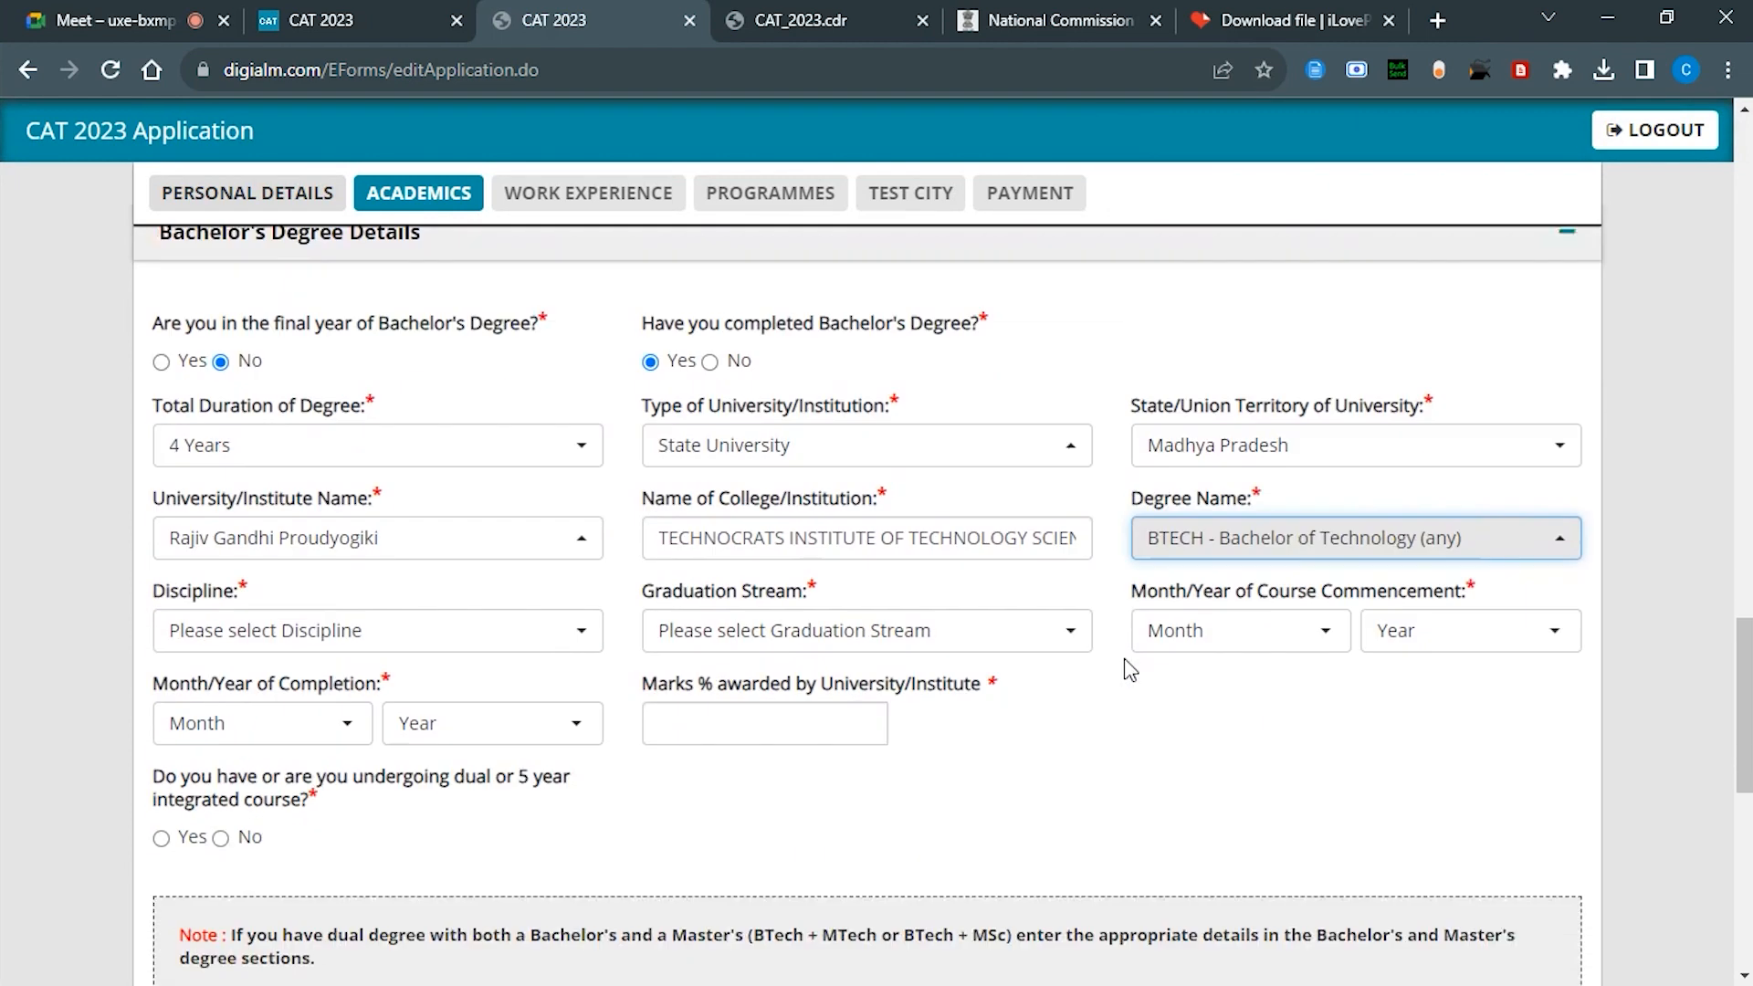
click(442, 599)
text(MECH)
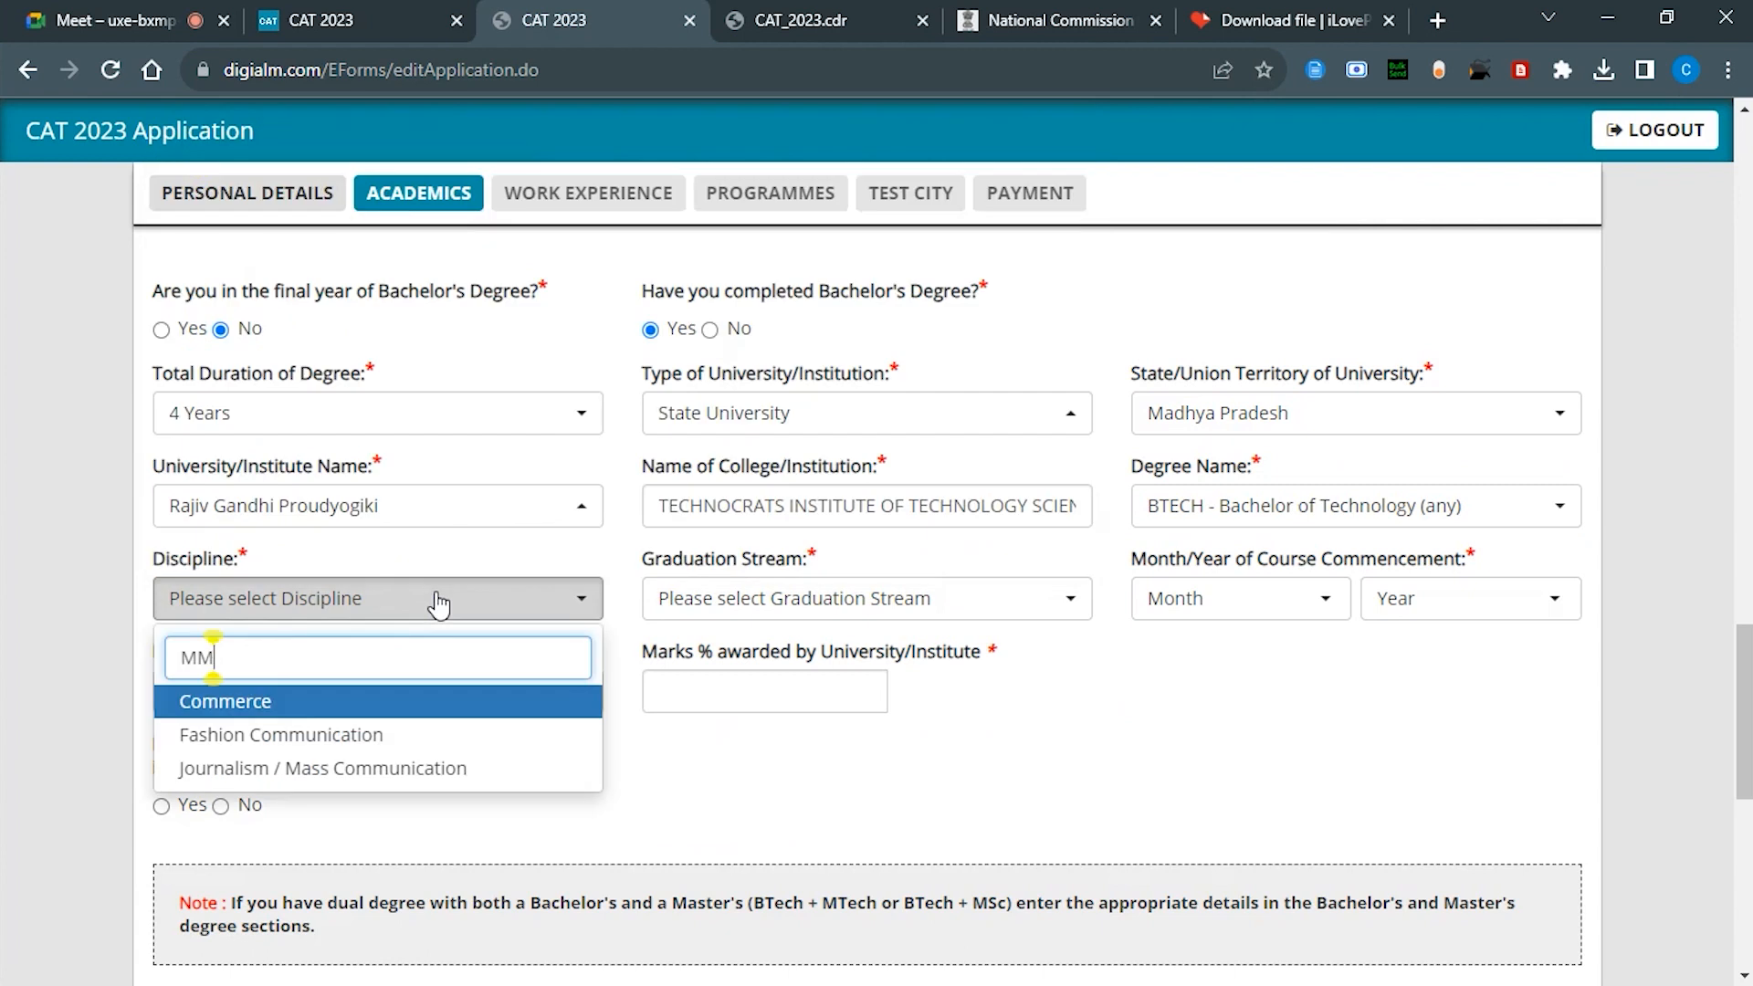
key(BackSpace)
text(W)
key(BackSpace)
text(EC)
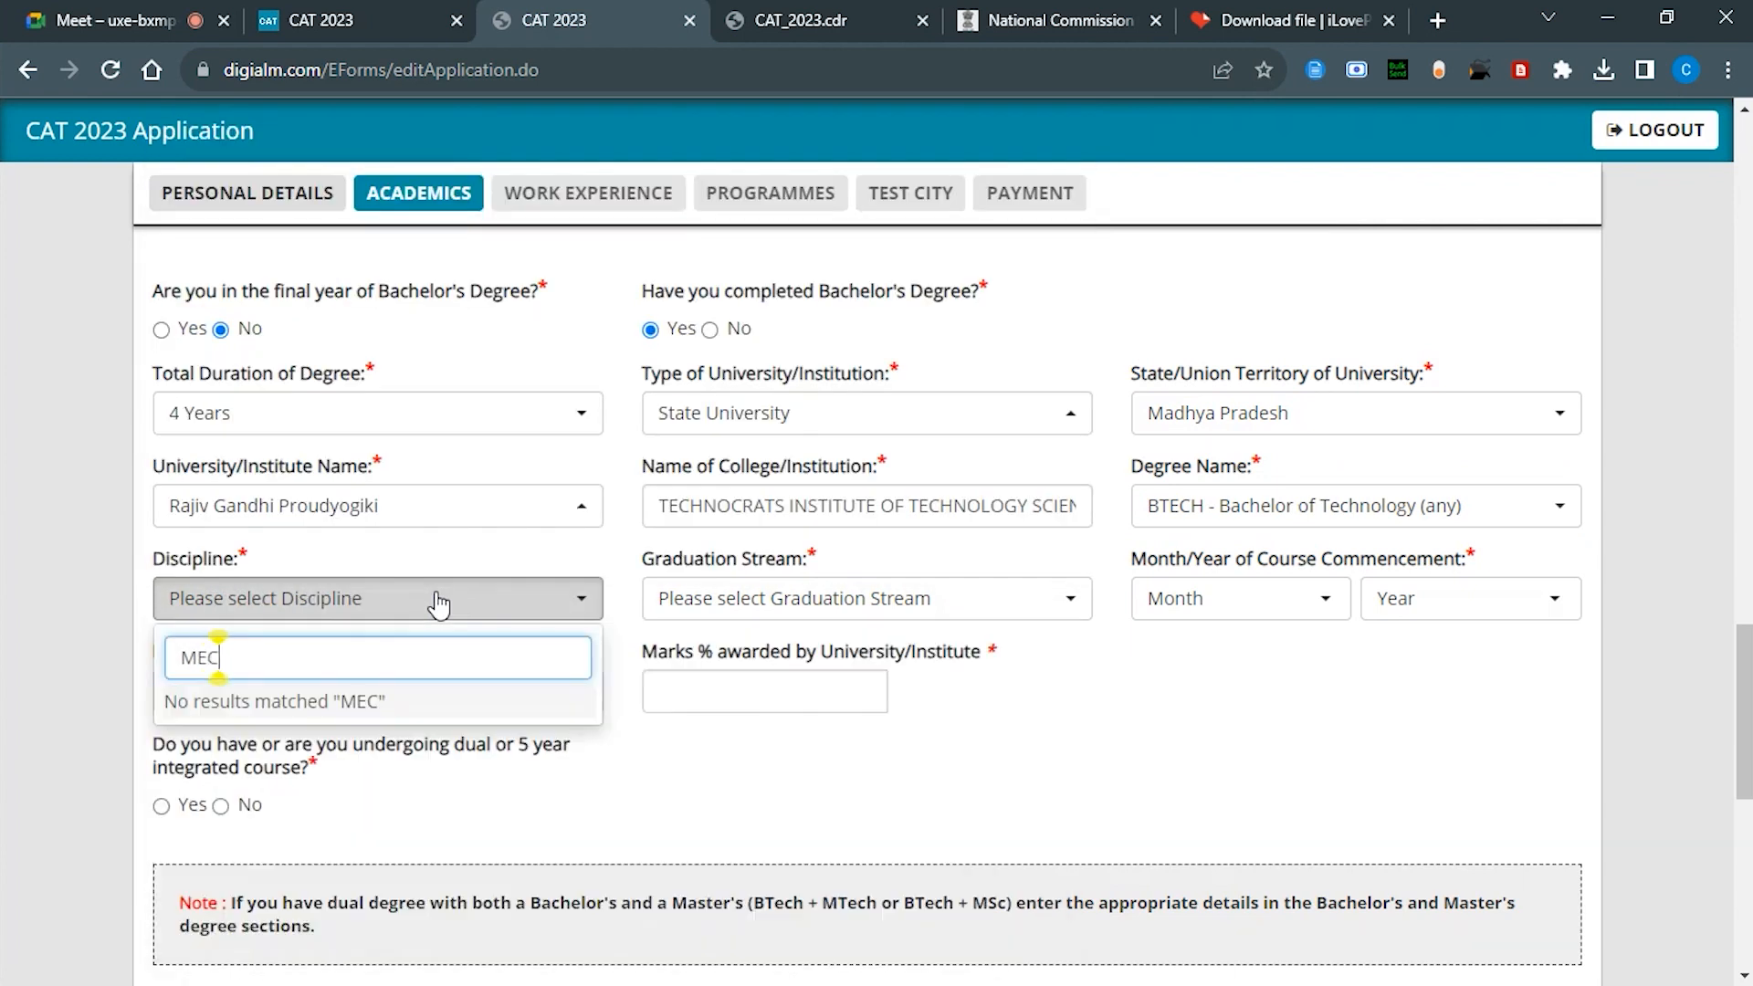
key(BackSpace)
key(BackSpace)
key(BackSpace)
scroll(352, 432, down, 2)
scroll(347, 427, down, 8)
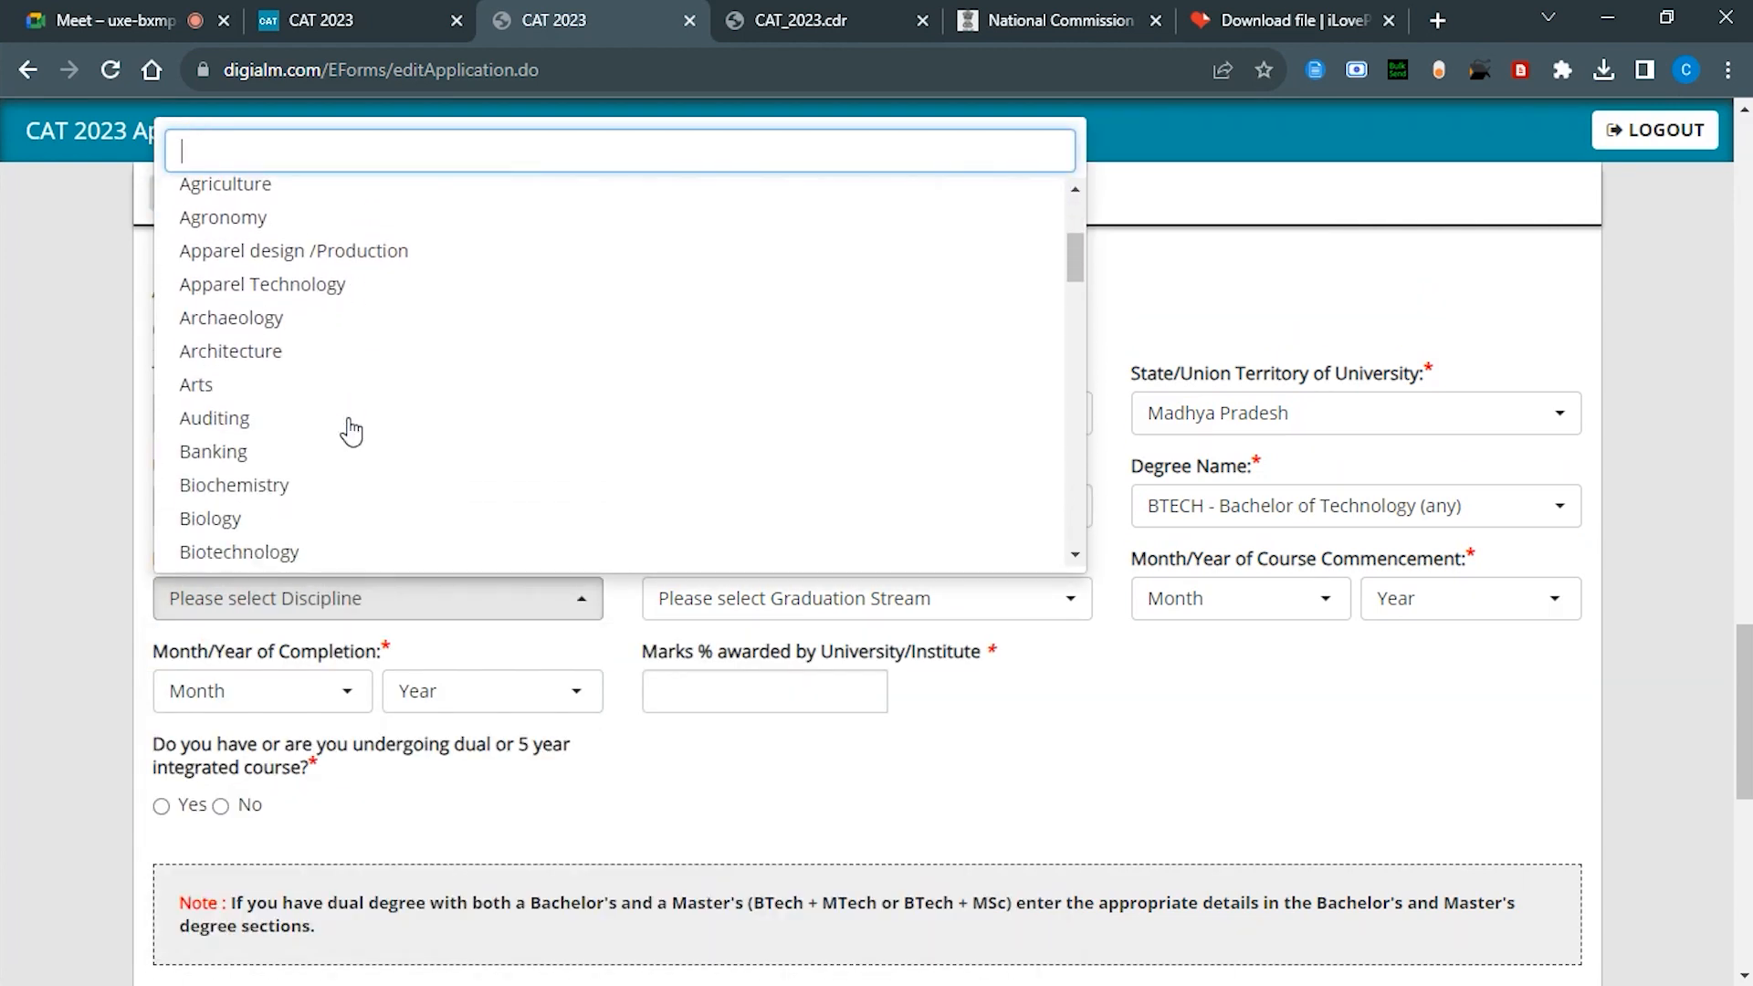
click(312, 358)
click(776, 610)
click(740, 736)
Step: Set the course start date to July 2018
click(1255, 598)
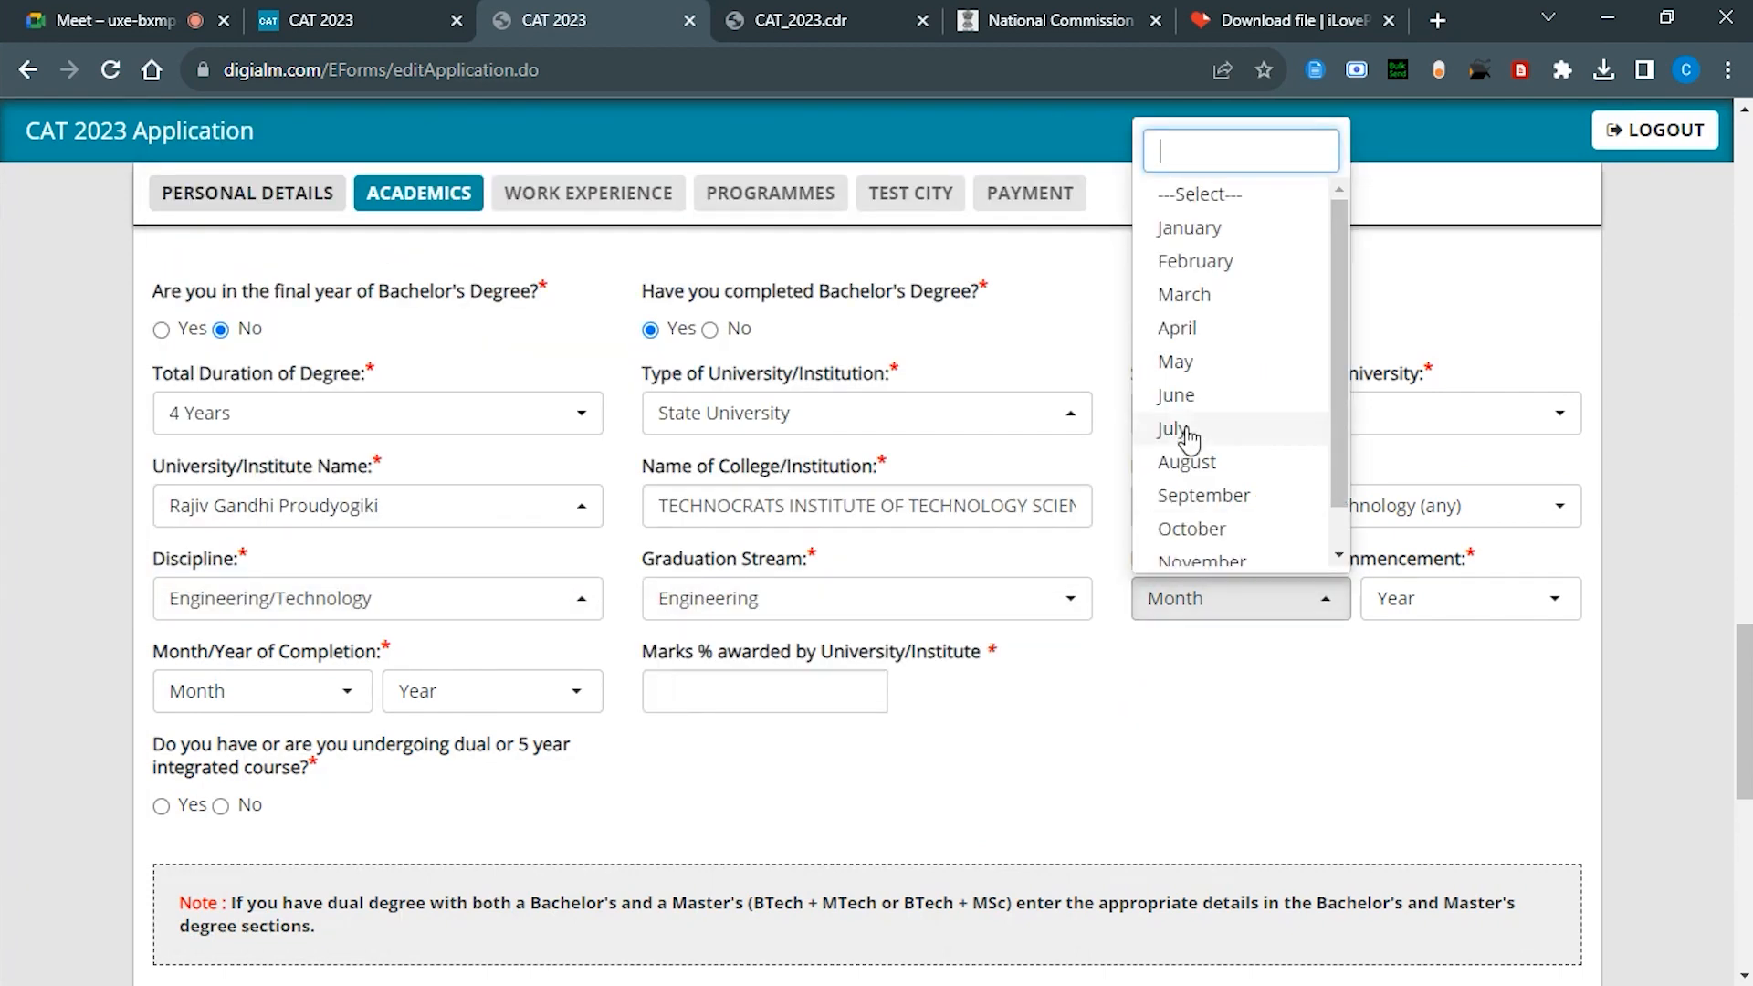
click(1187, 436)
click(1443, 598)
click(1425, 365)
scroll(1431, 457, down, 2)
click(1430, 443)
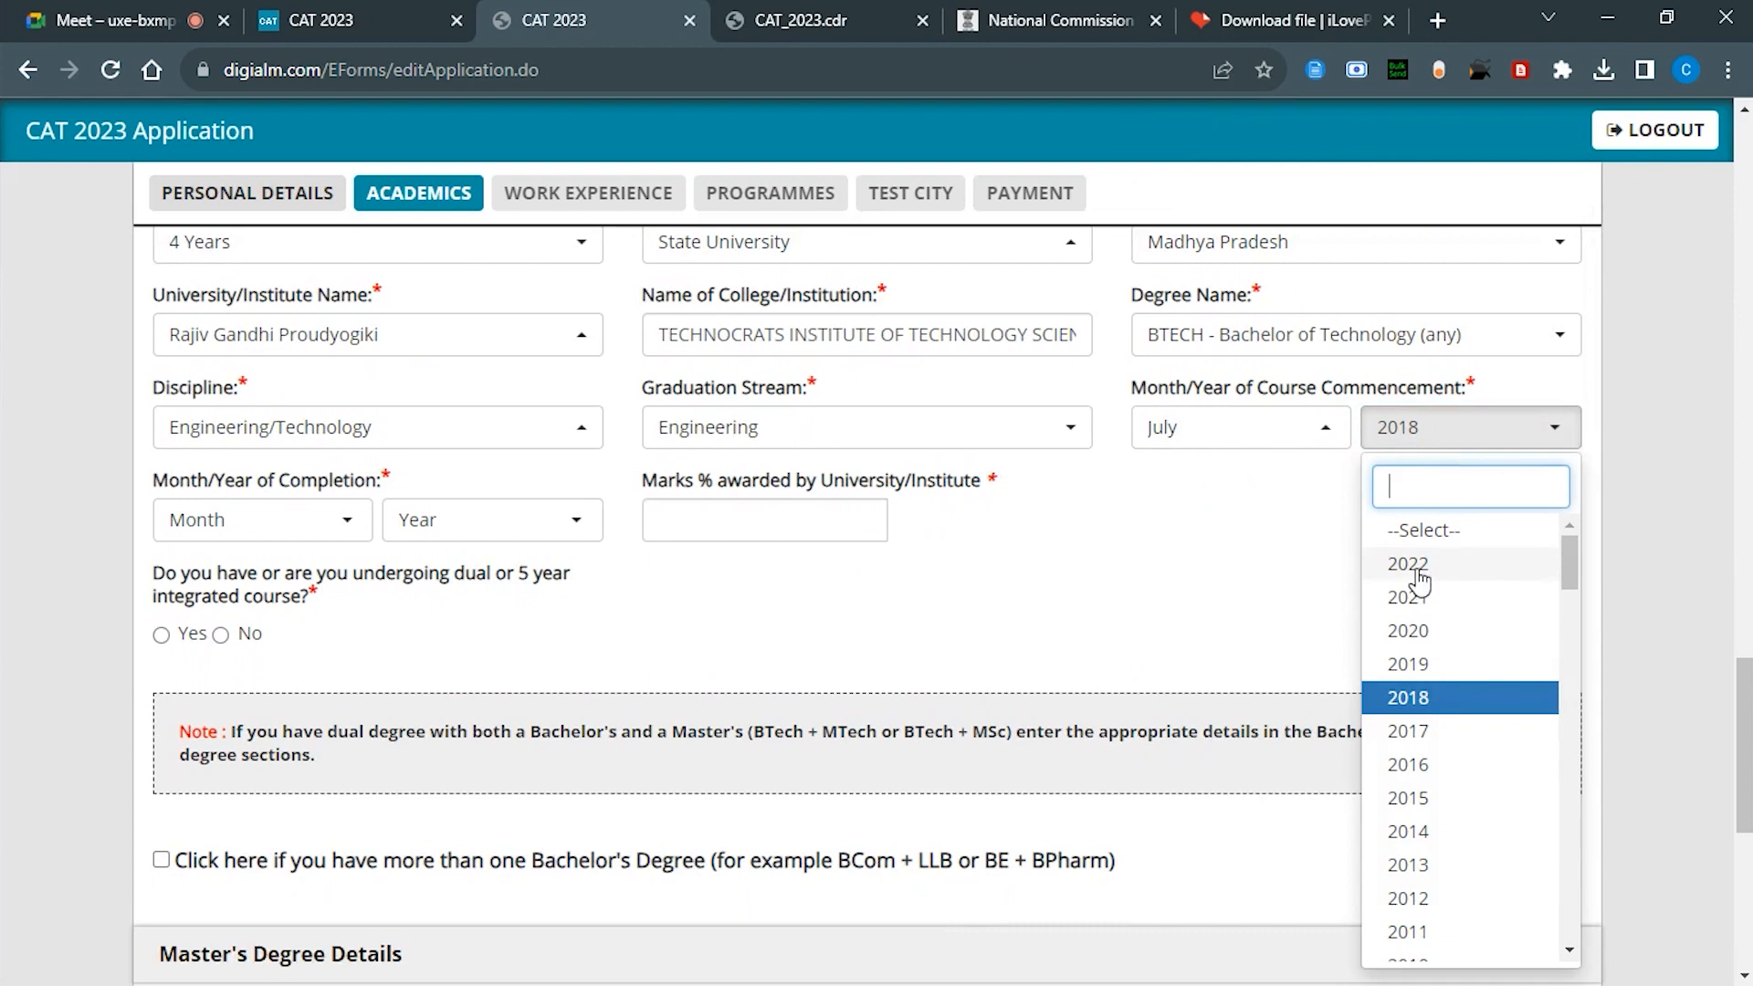
scroll(1418, 579, up, 4)
click(1409, 228)
scroll(810, 704, down, 3)
click(329, 597)
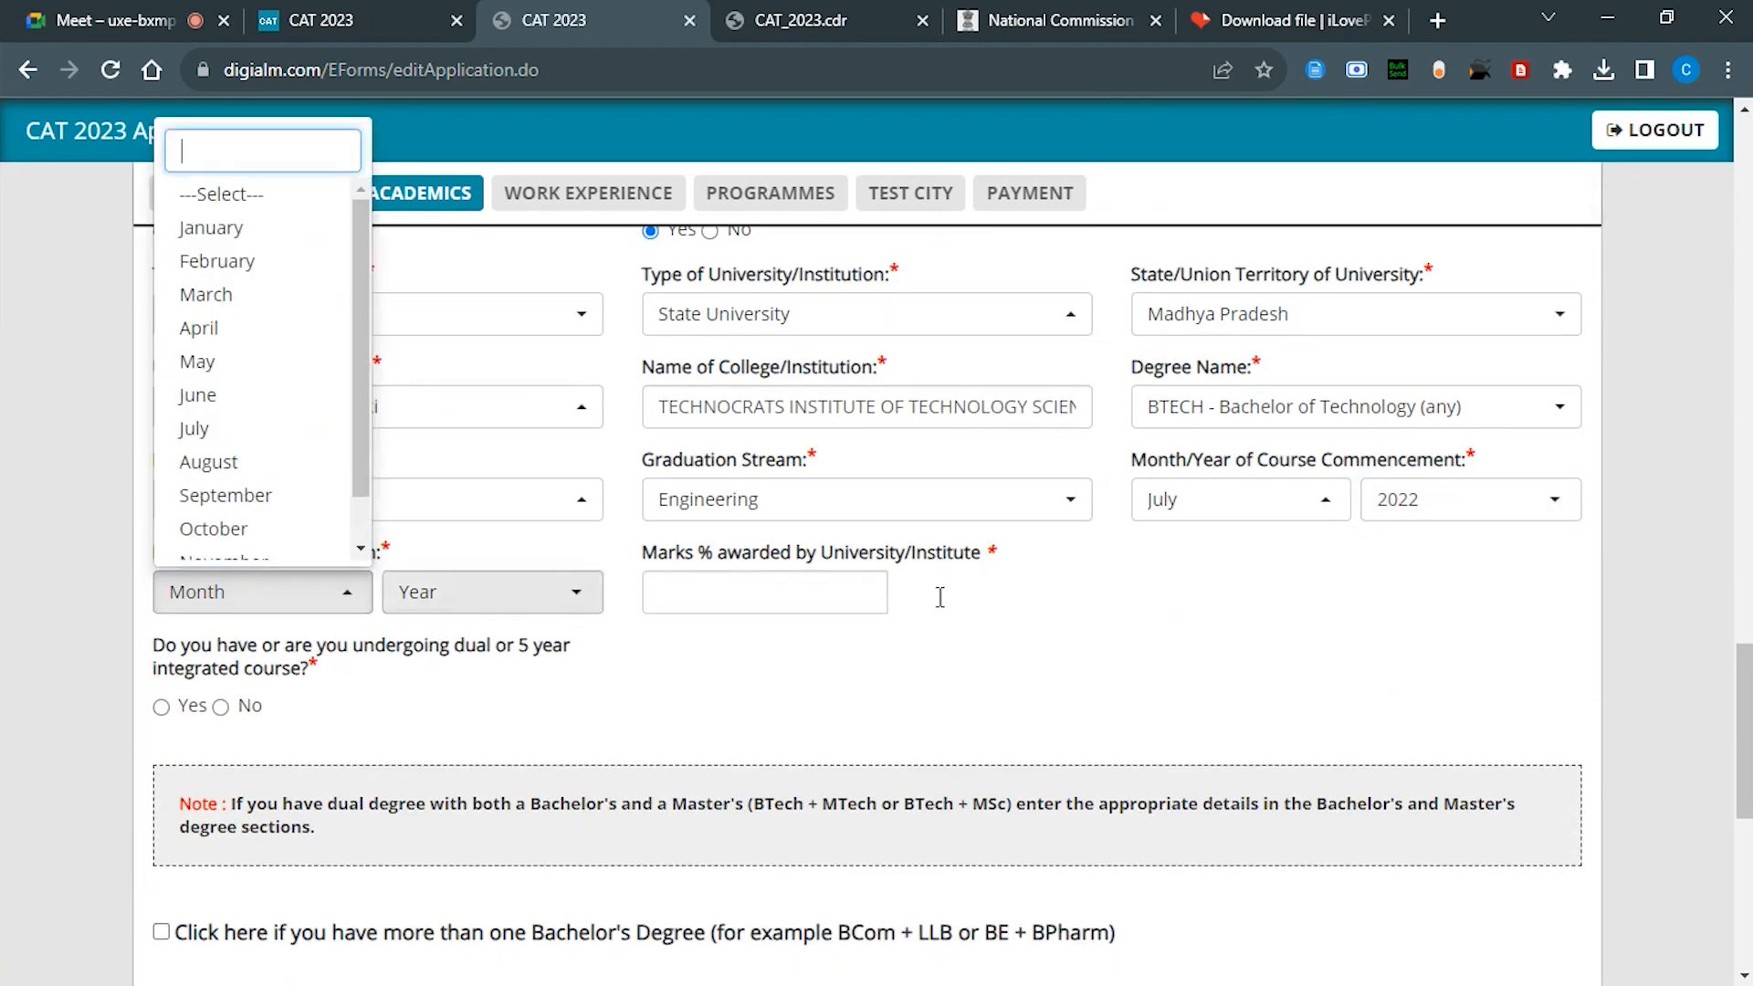
click(1470, 499)
click(1411, 774)
Step: Set the completion date to June 2022 and answer No to a dual or 5-year course
click(320, 595)
click(256, 405)
click(484, 591)
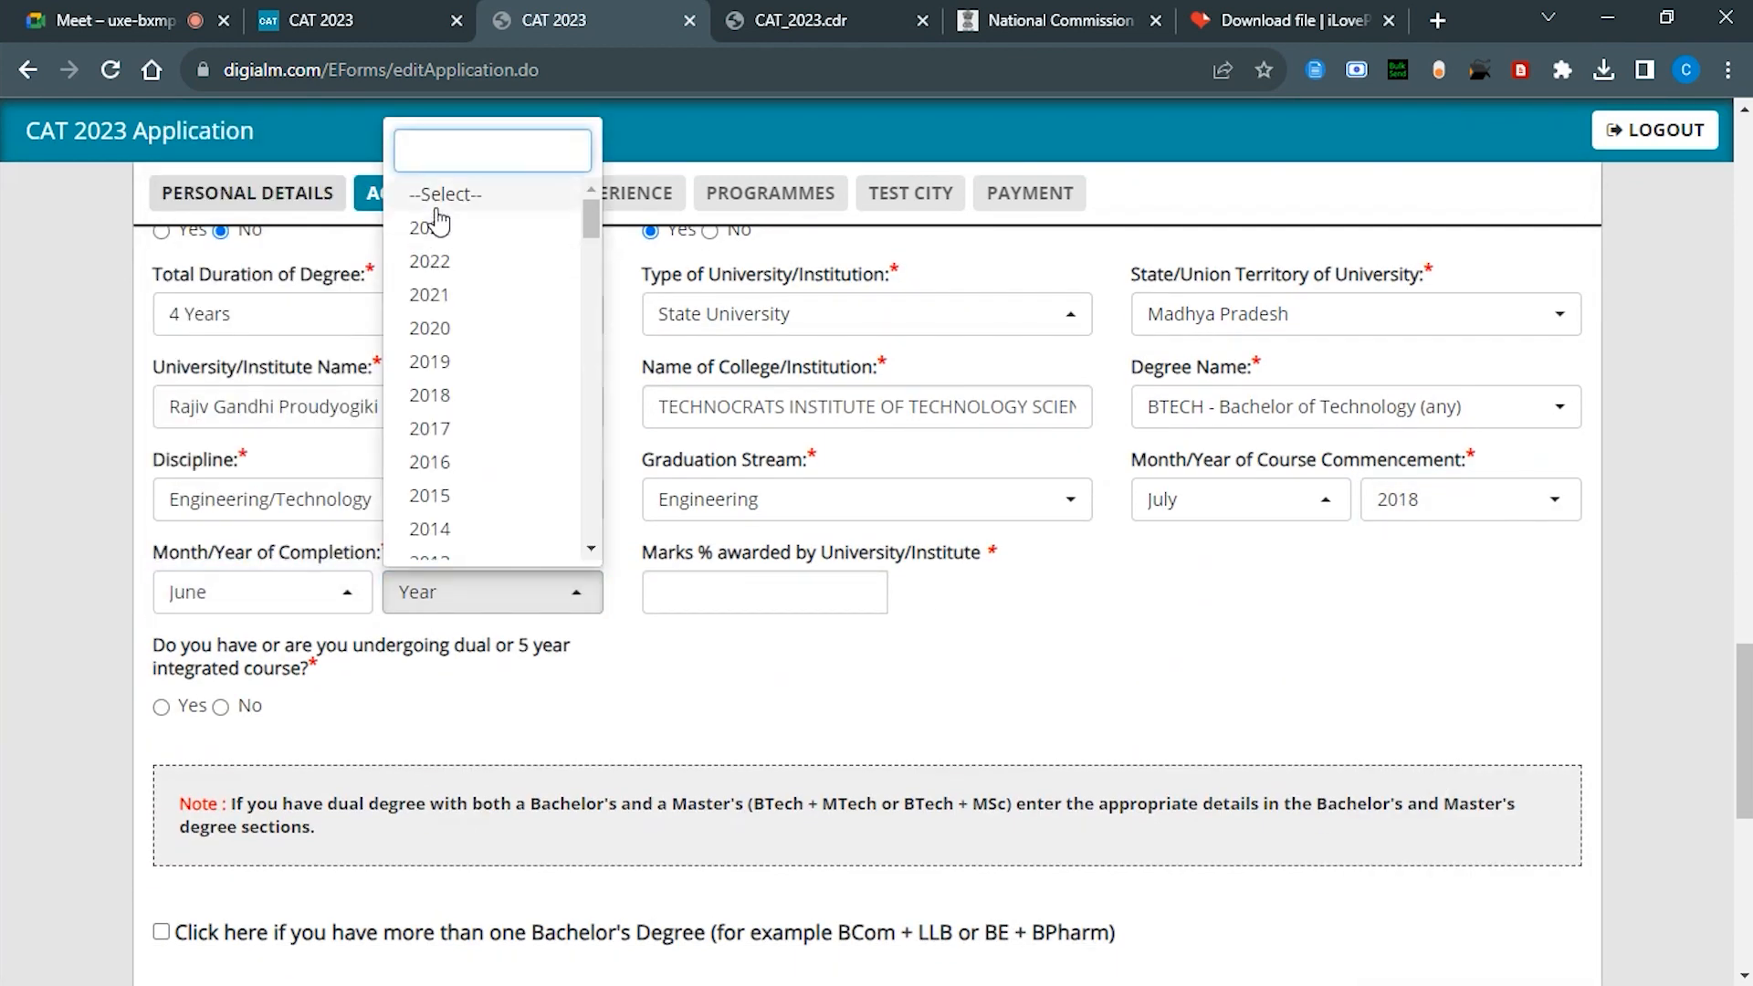
click(442, 262)
click(765, 592)
click(220, 707)
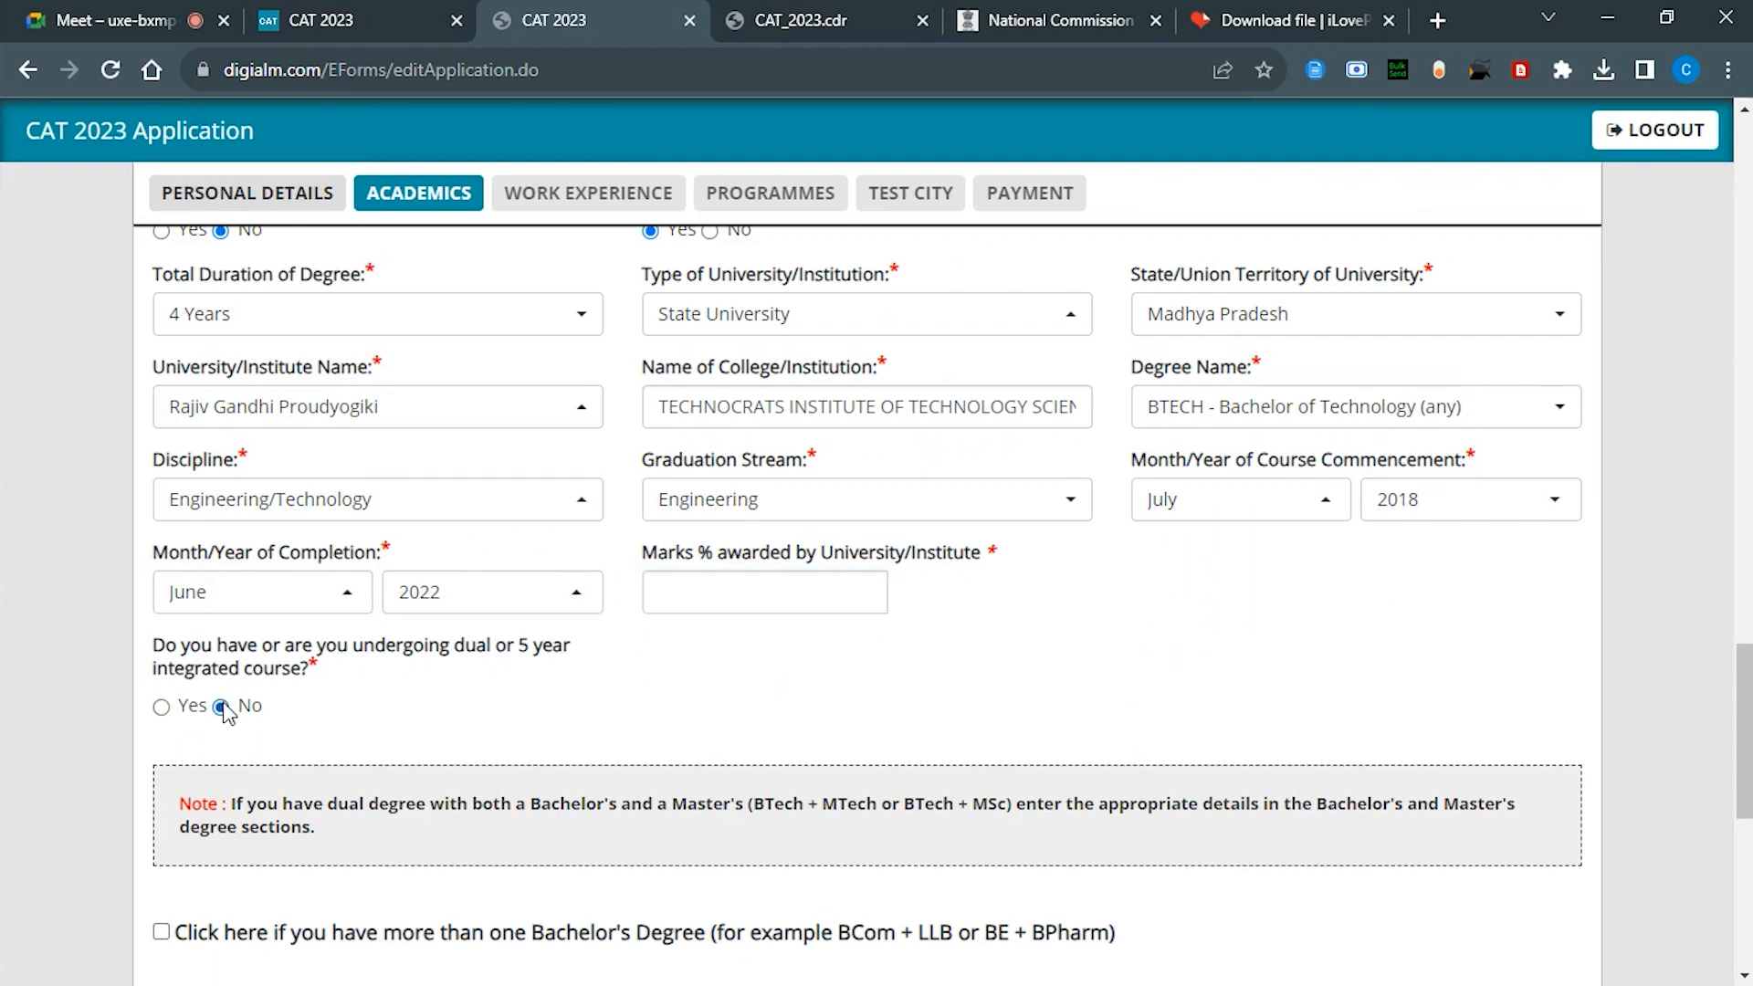
scroll(440, 722, down, 2)
scroll(440, 722, down, 2)
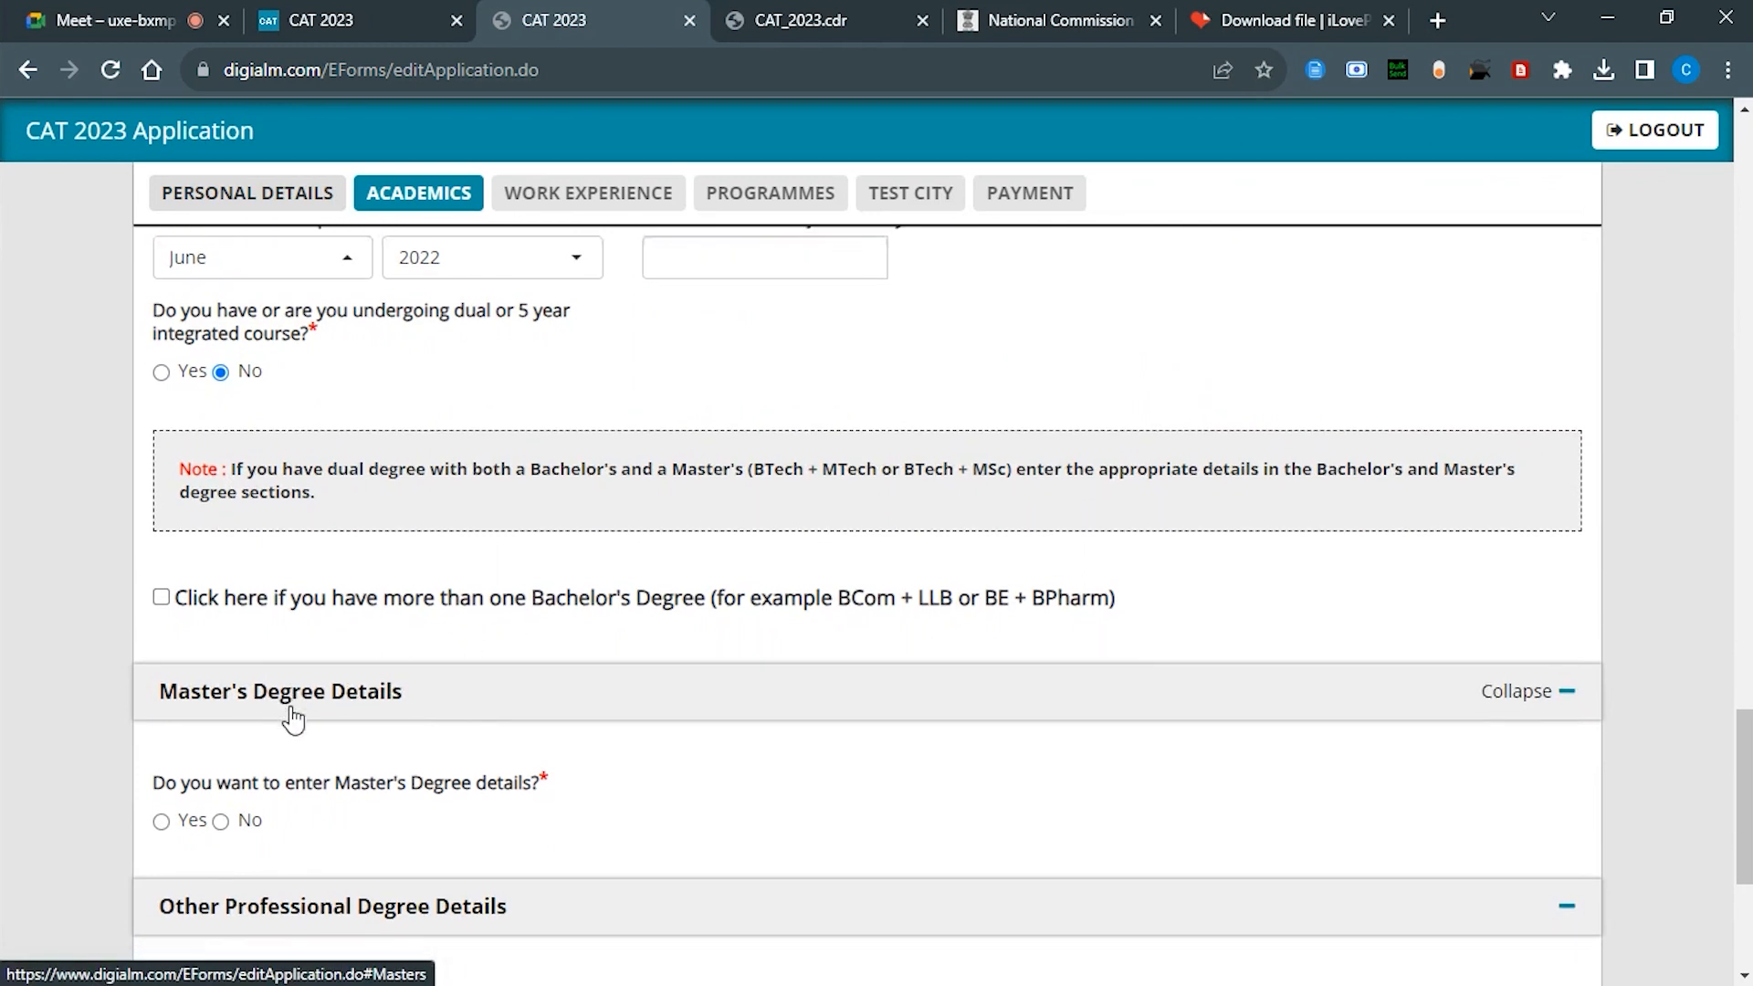
Step: Answer No to the Master's degree, FIAI fellow and professional degree questions
scroll(290, 712, down, 2)
click(242, 734)
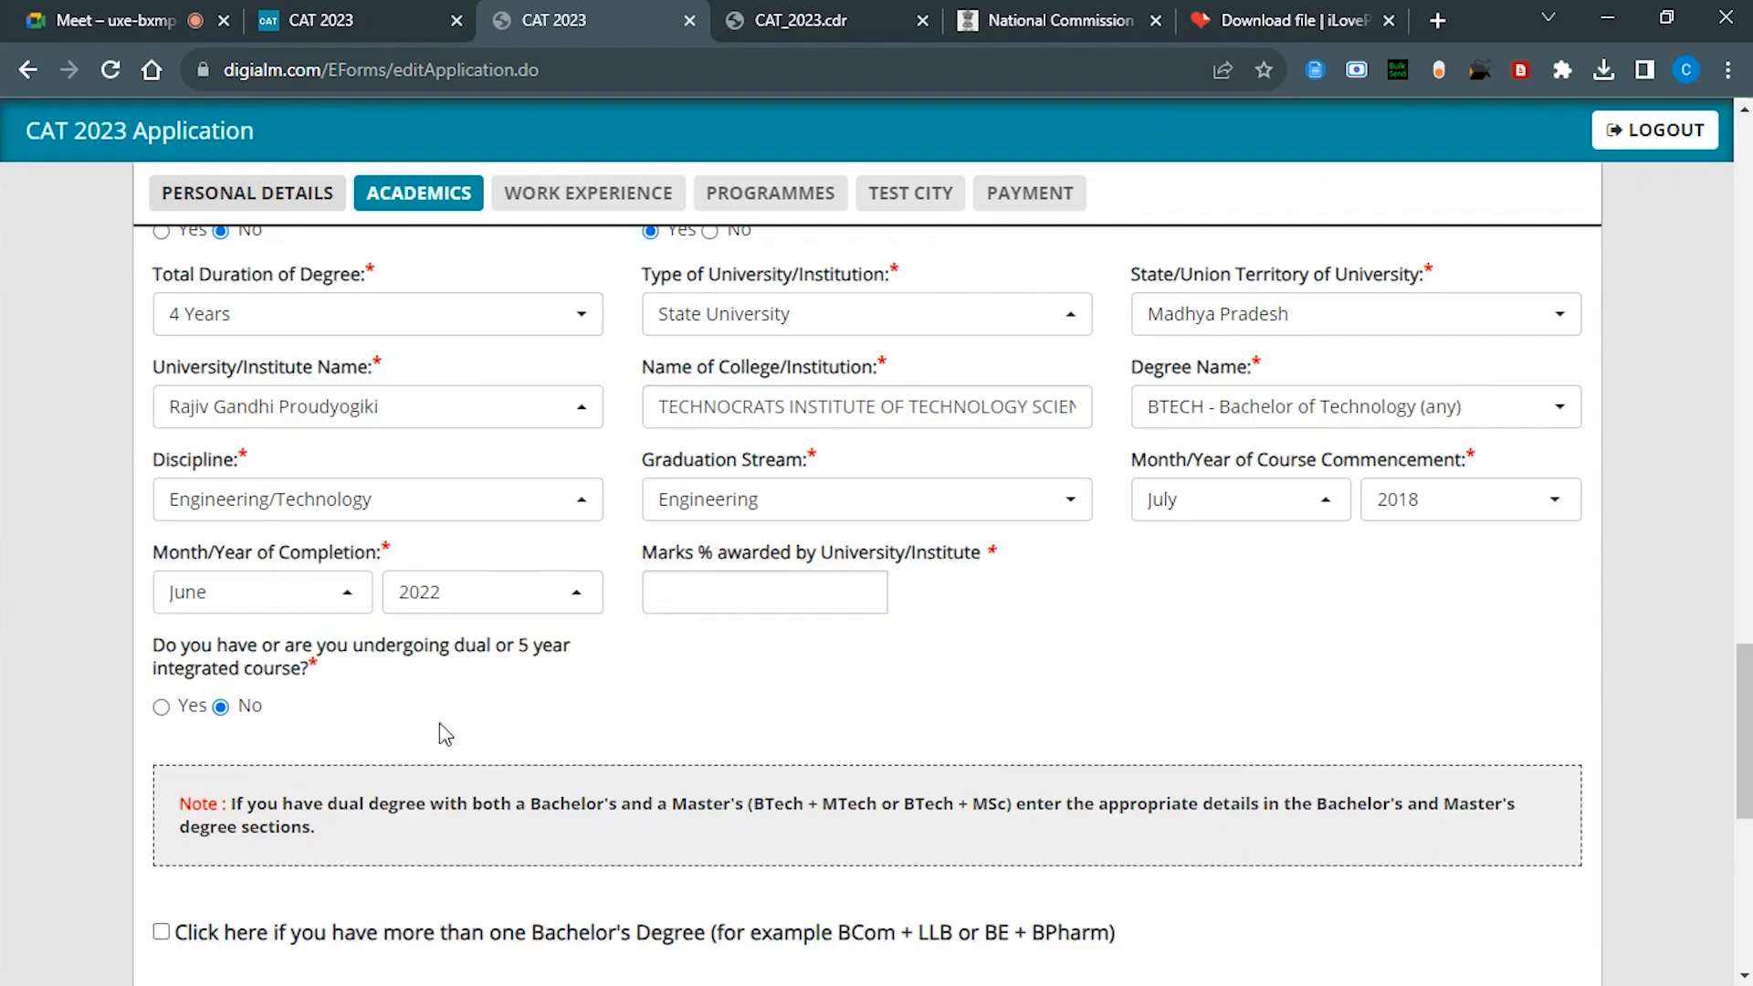
scroll(440, 721, down, 3)
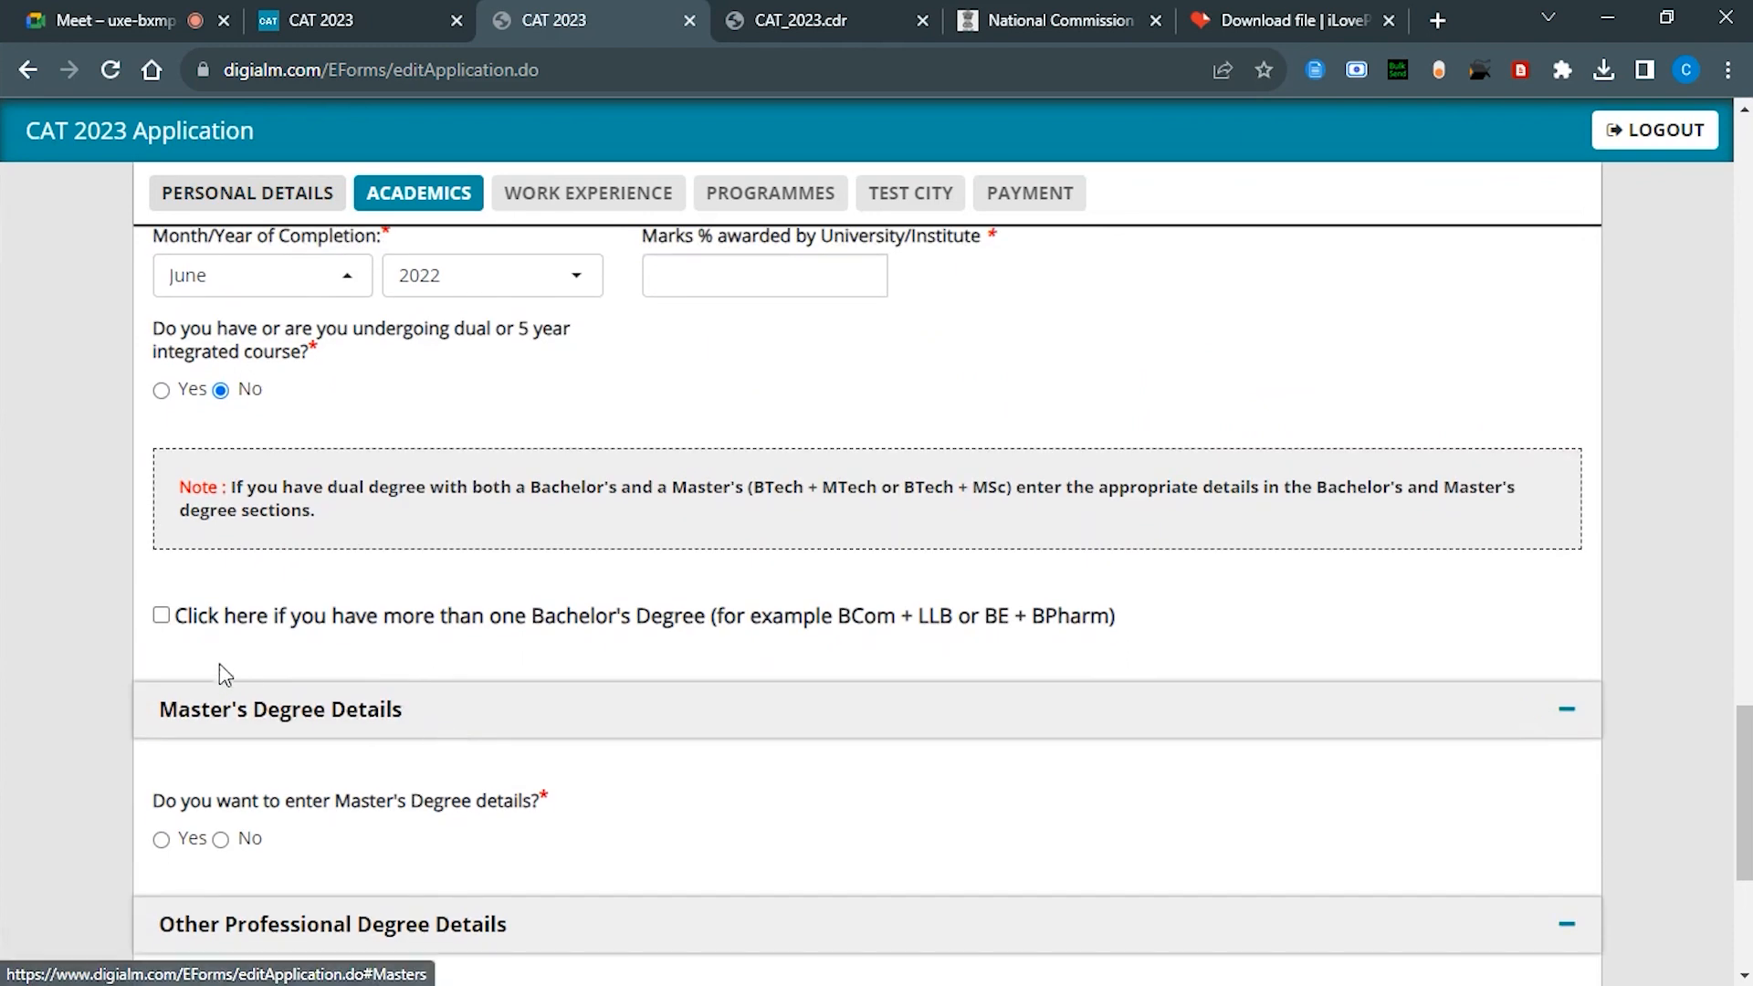
scroll(292, 719, down, 1)
click(239, 727)
scroll(224, 735, down, 2)
click(220, 712)
click(220, 817)
scroll(591, 633, down, 1)
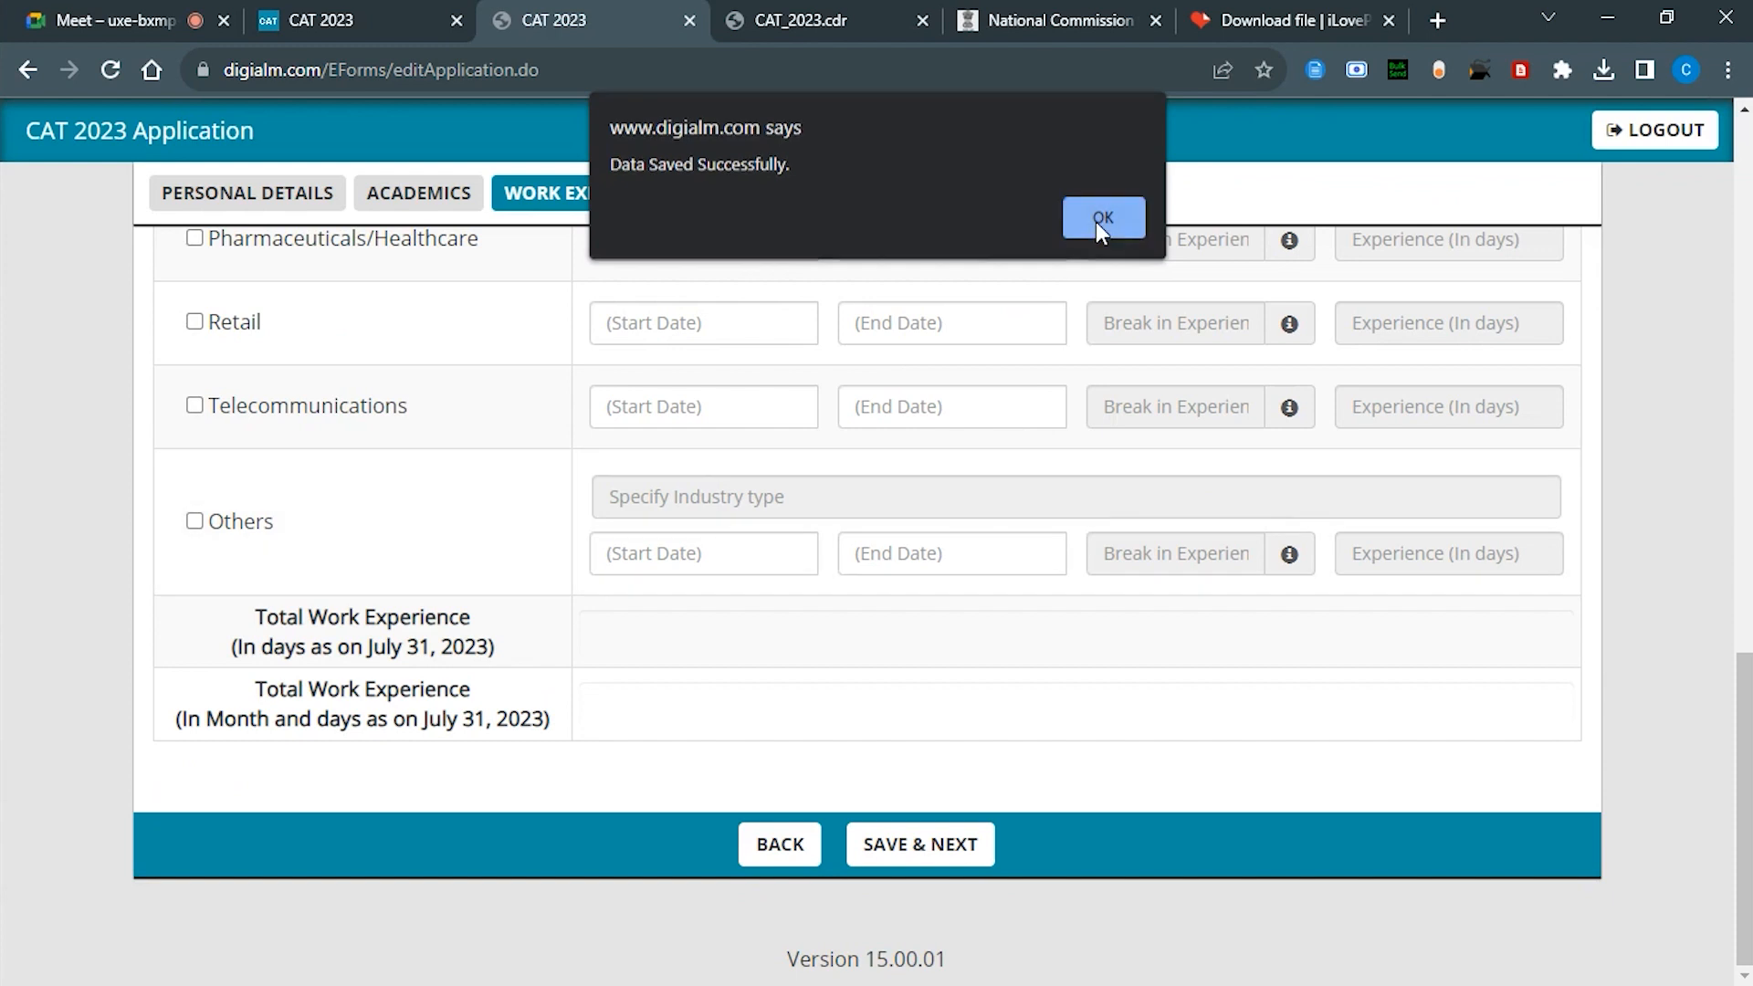
Step: Dismiss the data-saved confirmation and scroll down to the Others industry row
key(Return)
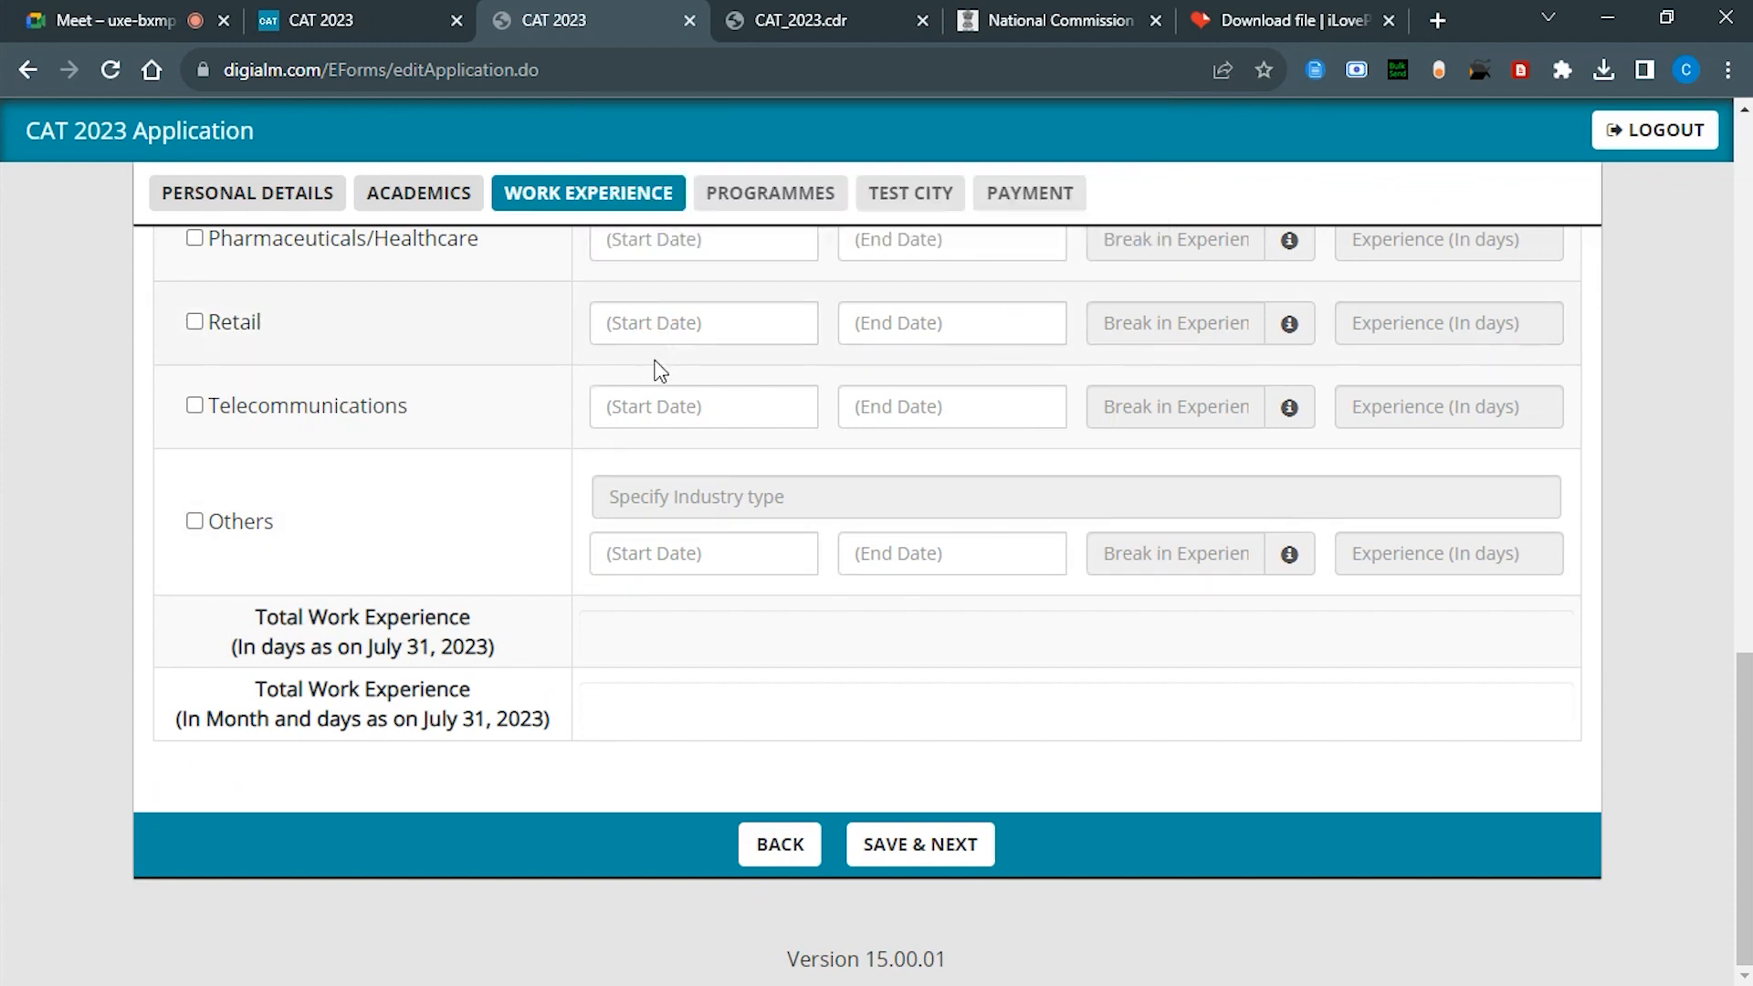
scroll(660, 370, up, 6)
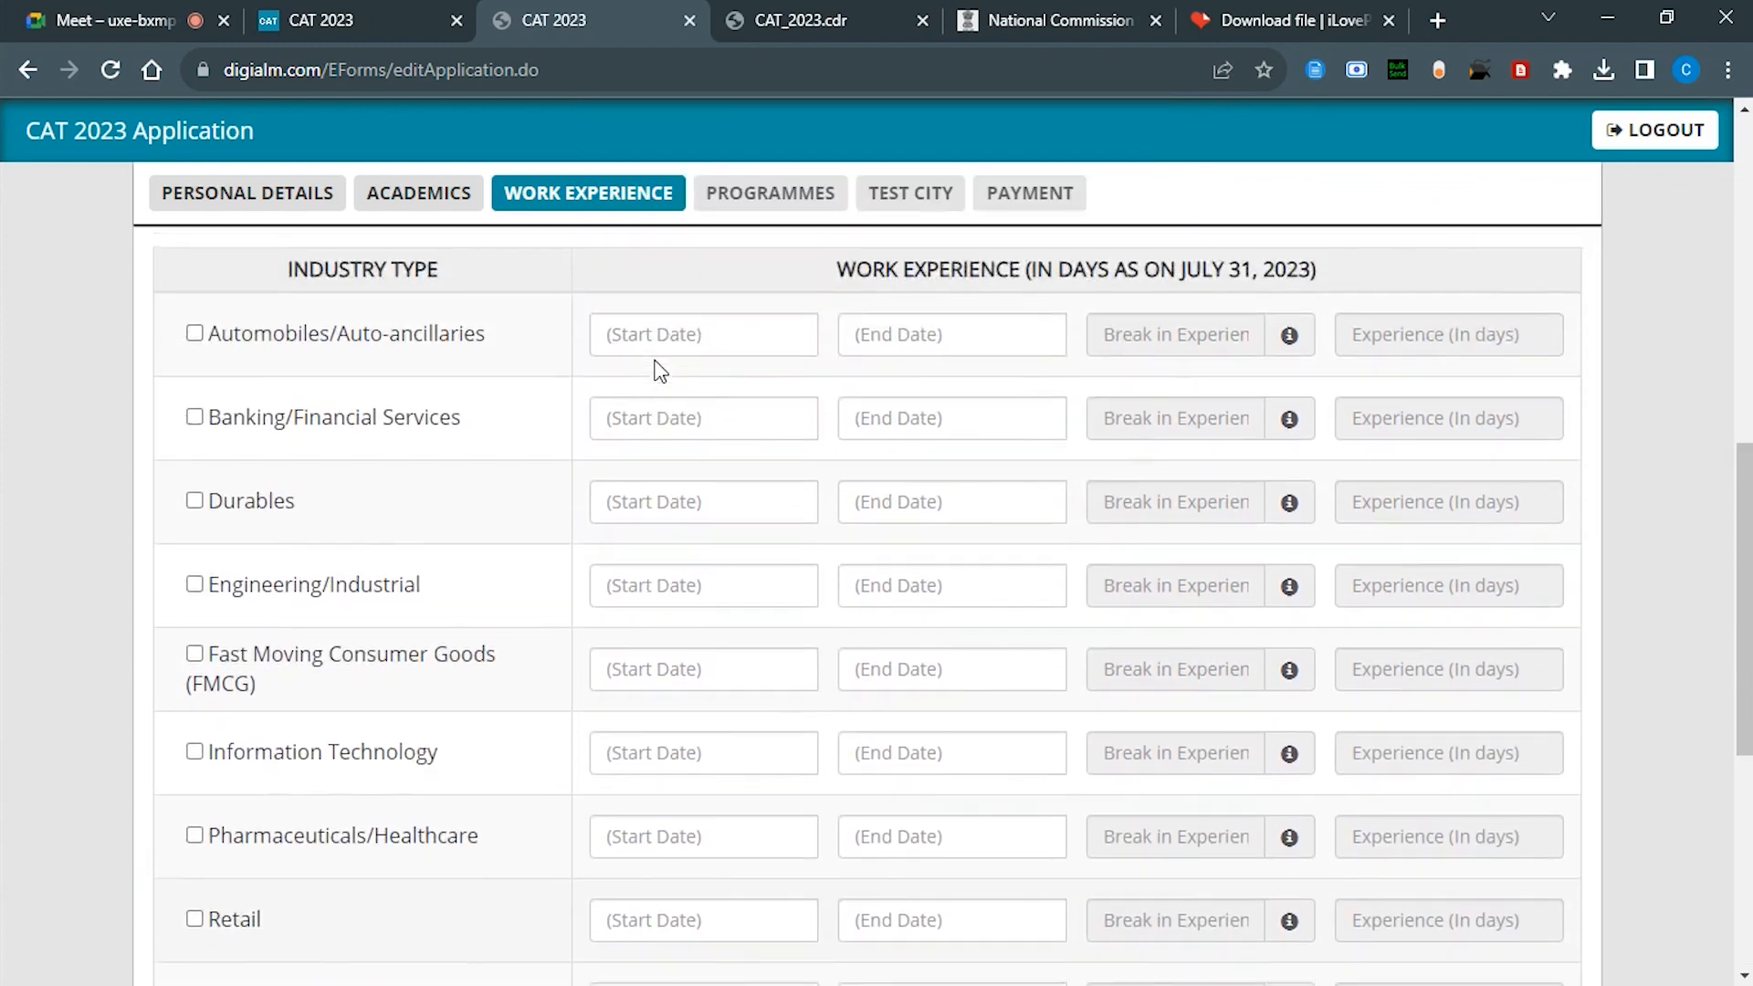
scroll(660, 370, up, 4)
scroll(654, 370, down, 4)
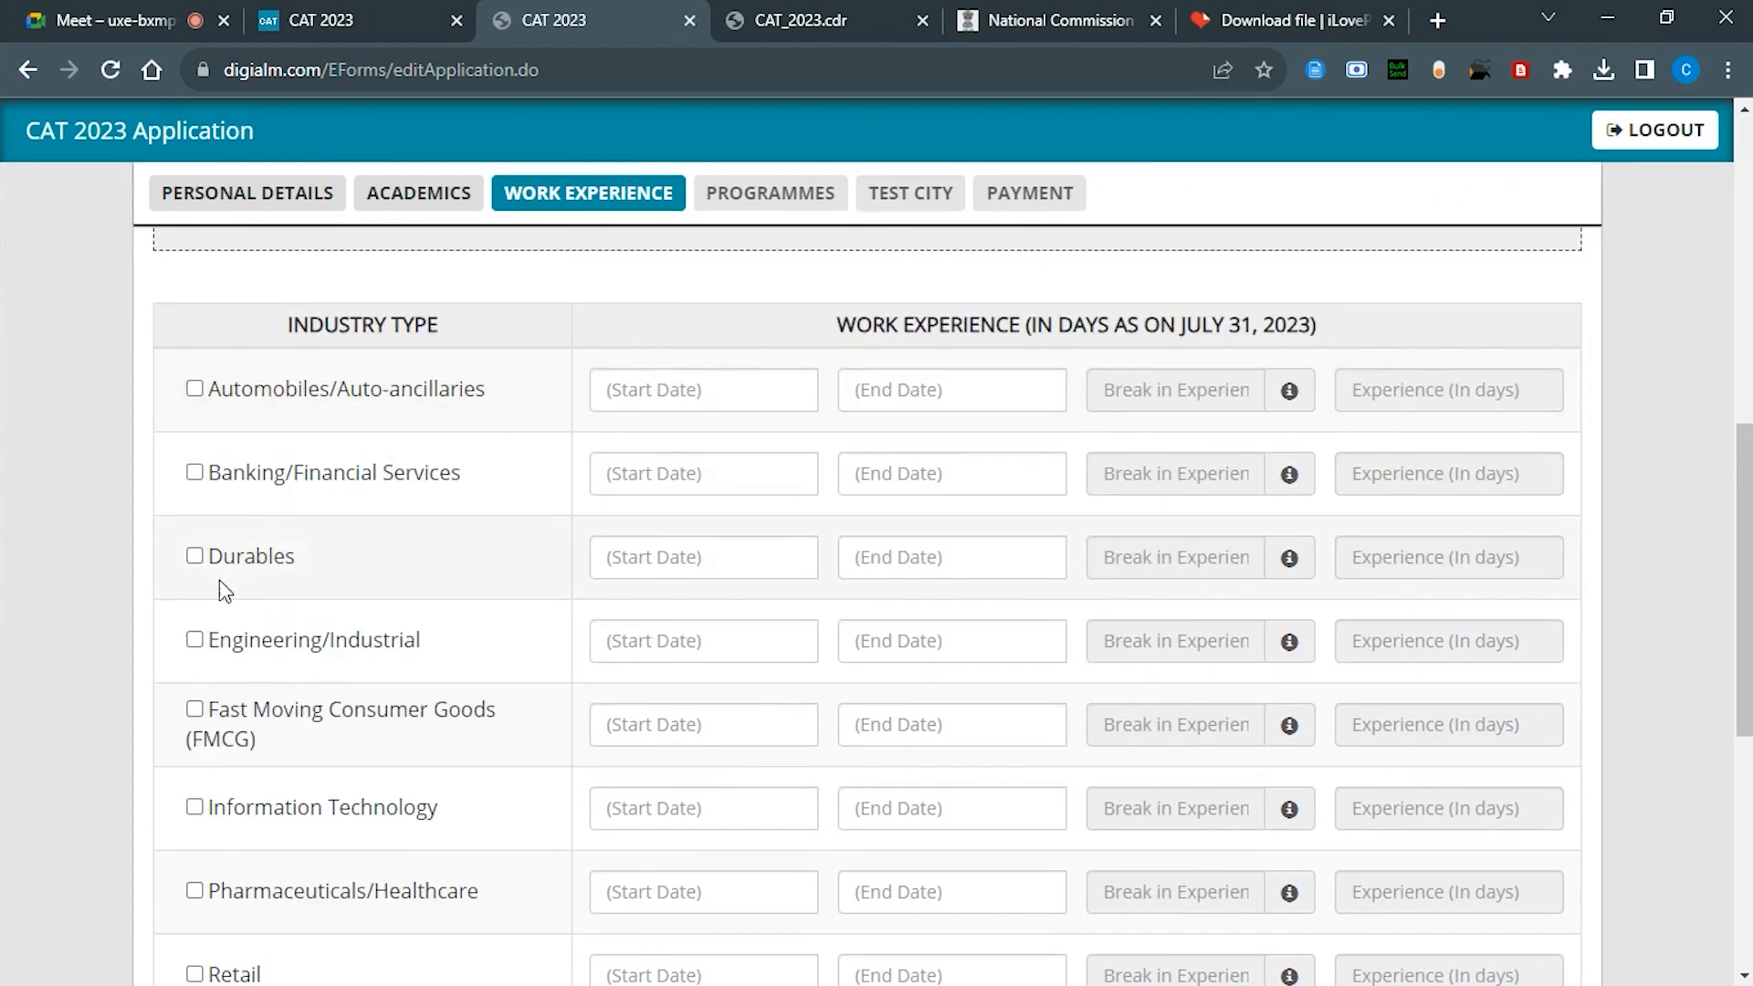
scroll(219, 582, down, 3)
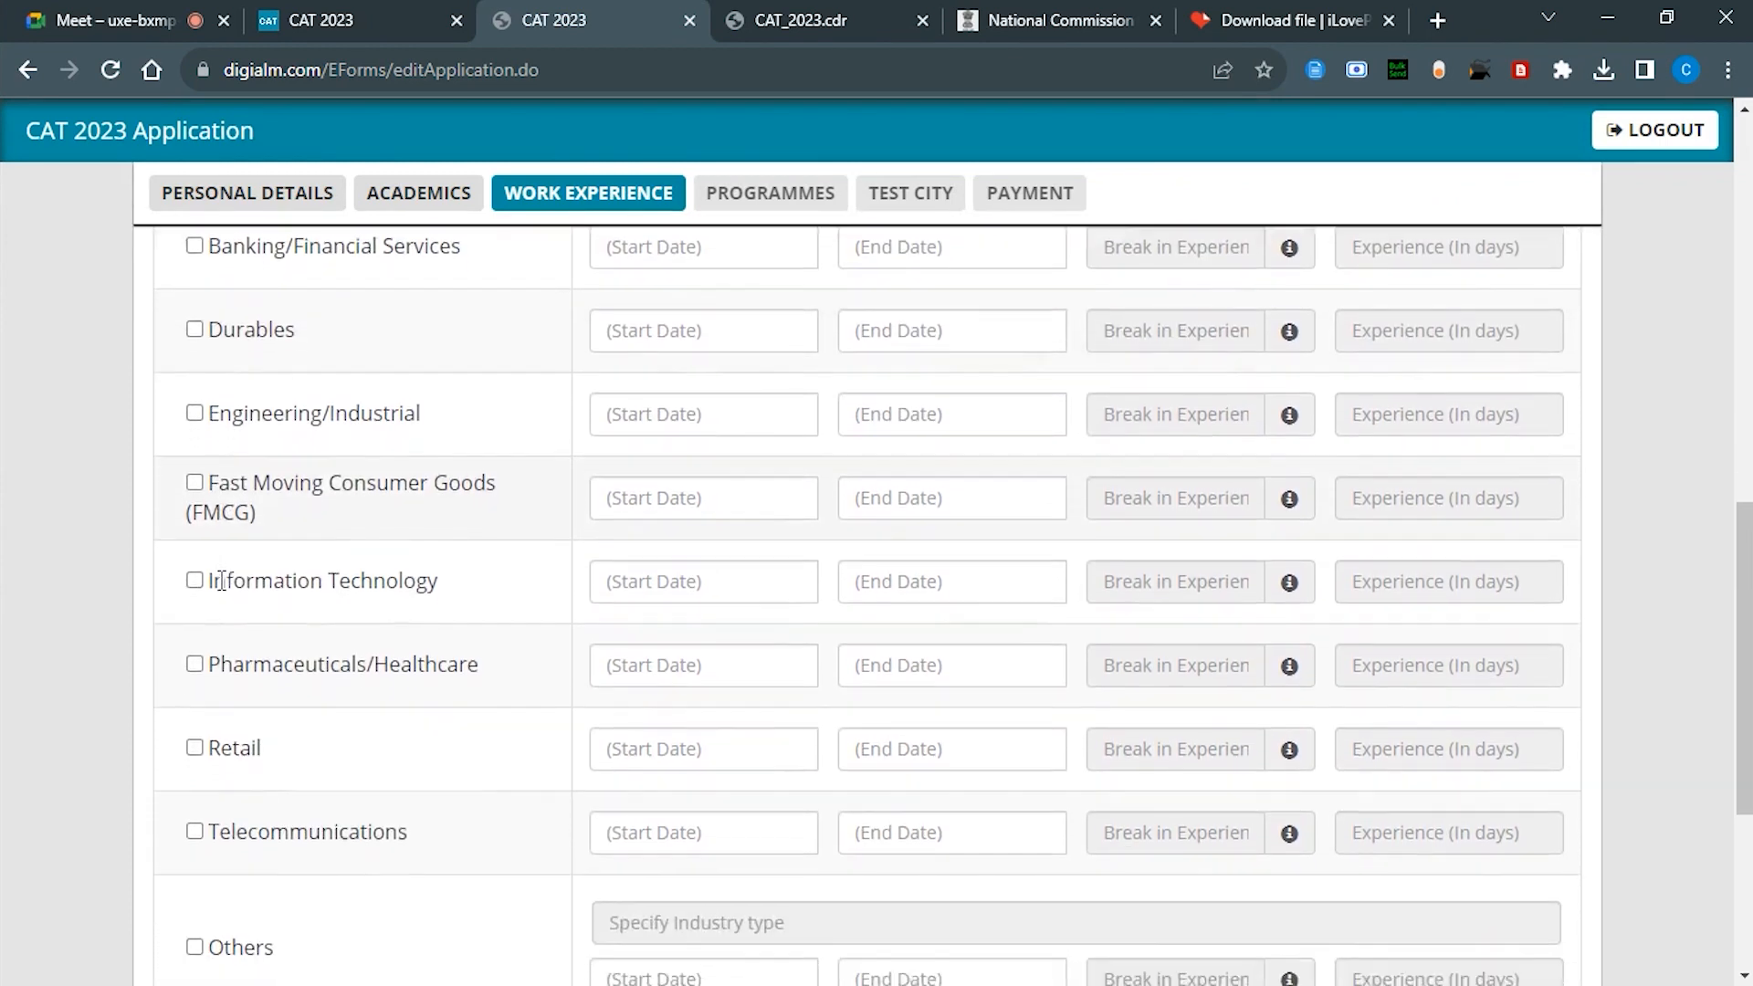
scroll(221, 582, down, 2)
scroll(215, 576, up, 6)
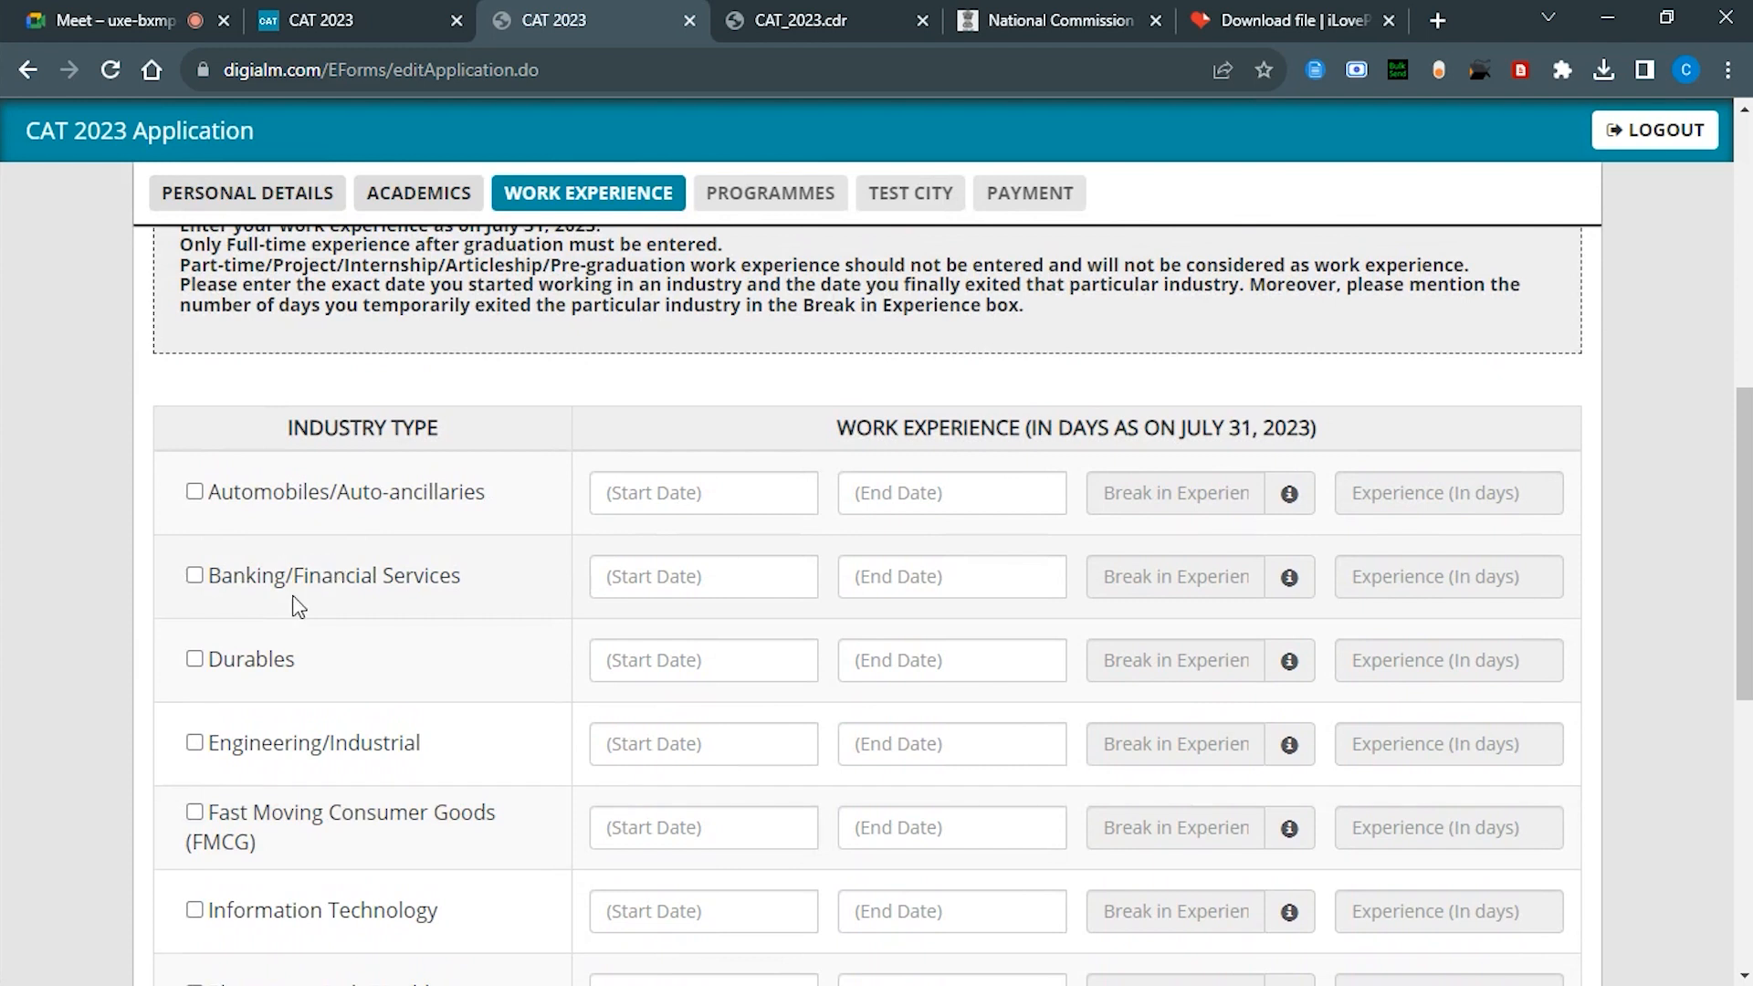
scroll(300, 601, down, 3)
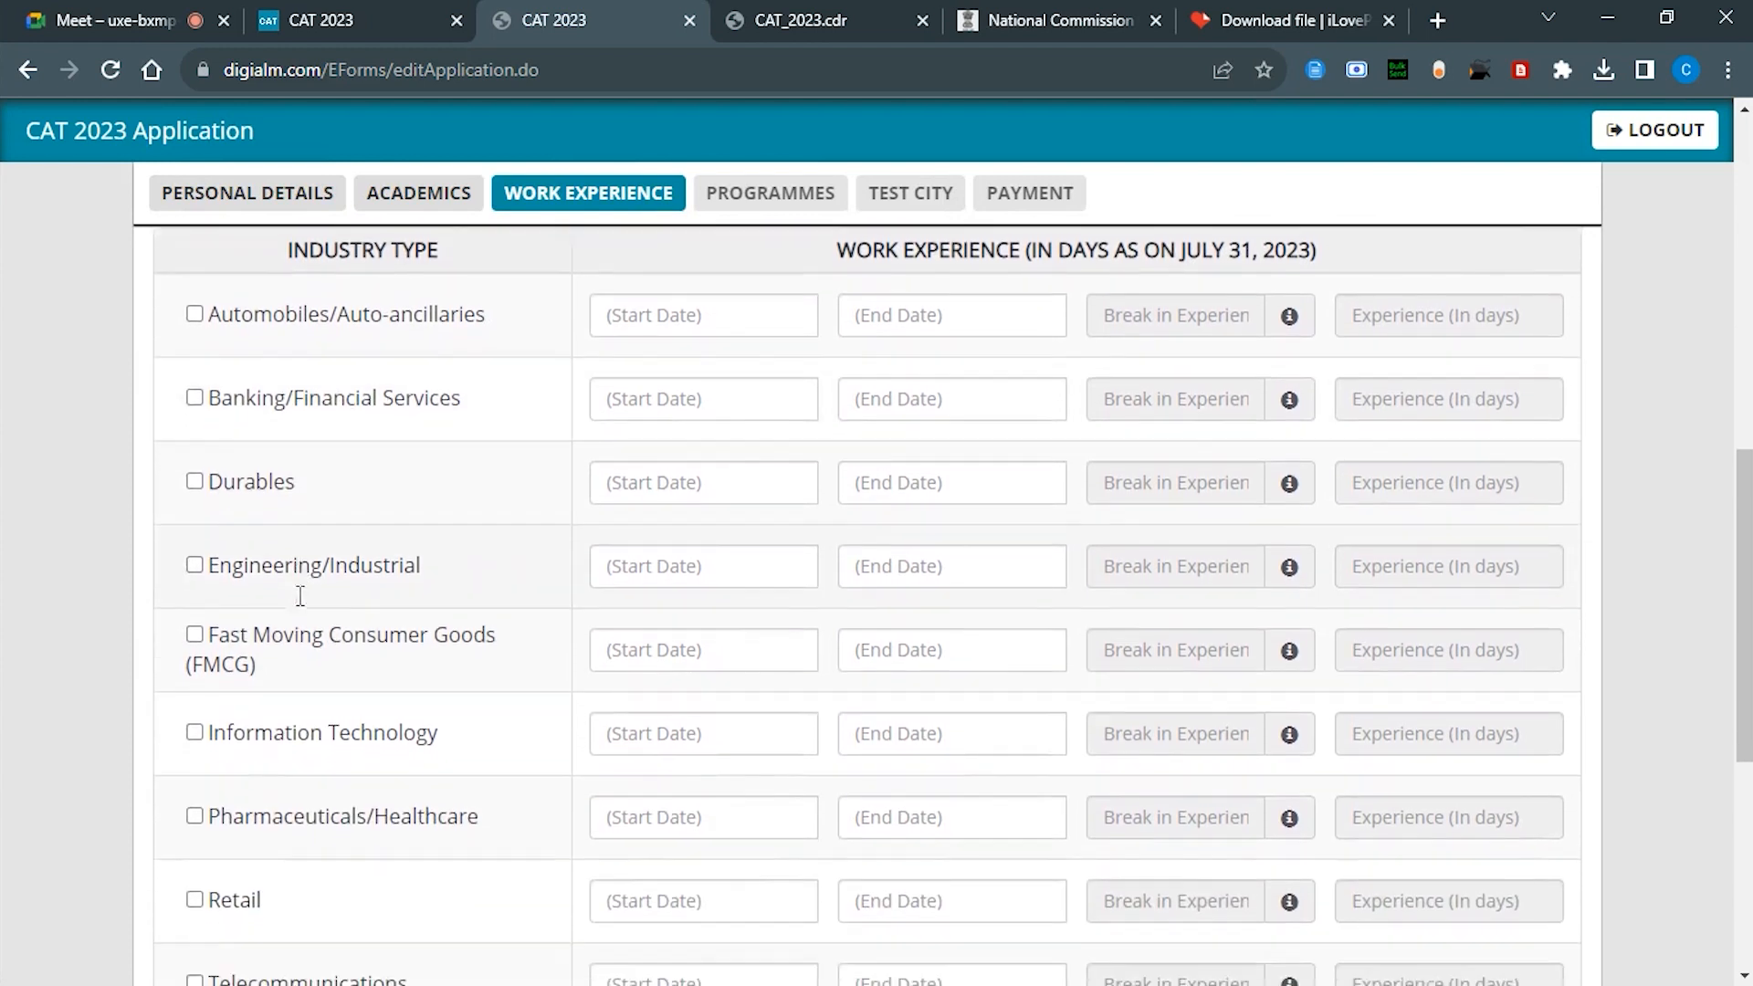
scroll(300, 595, down, 4)
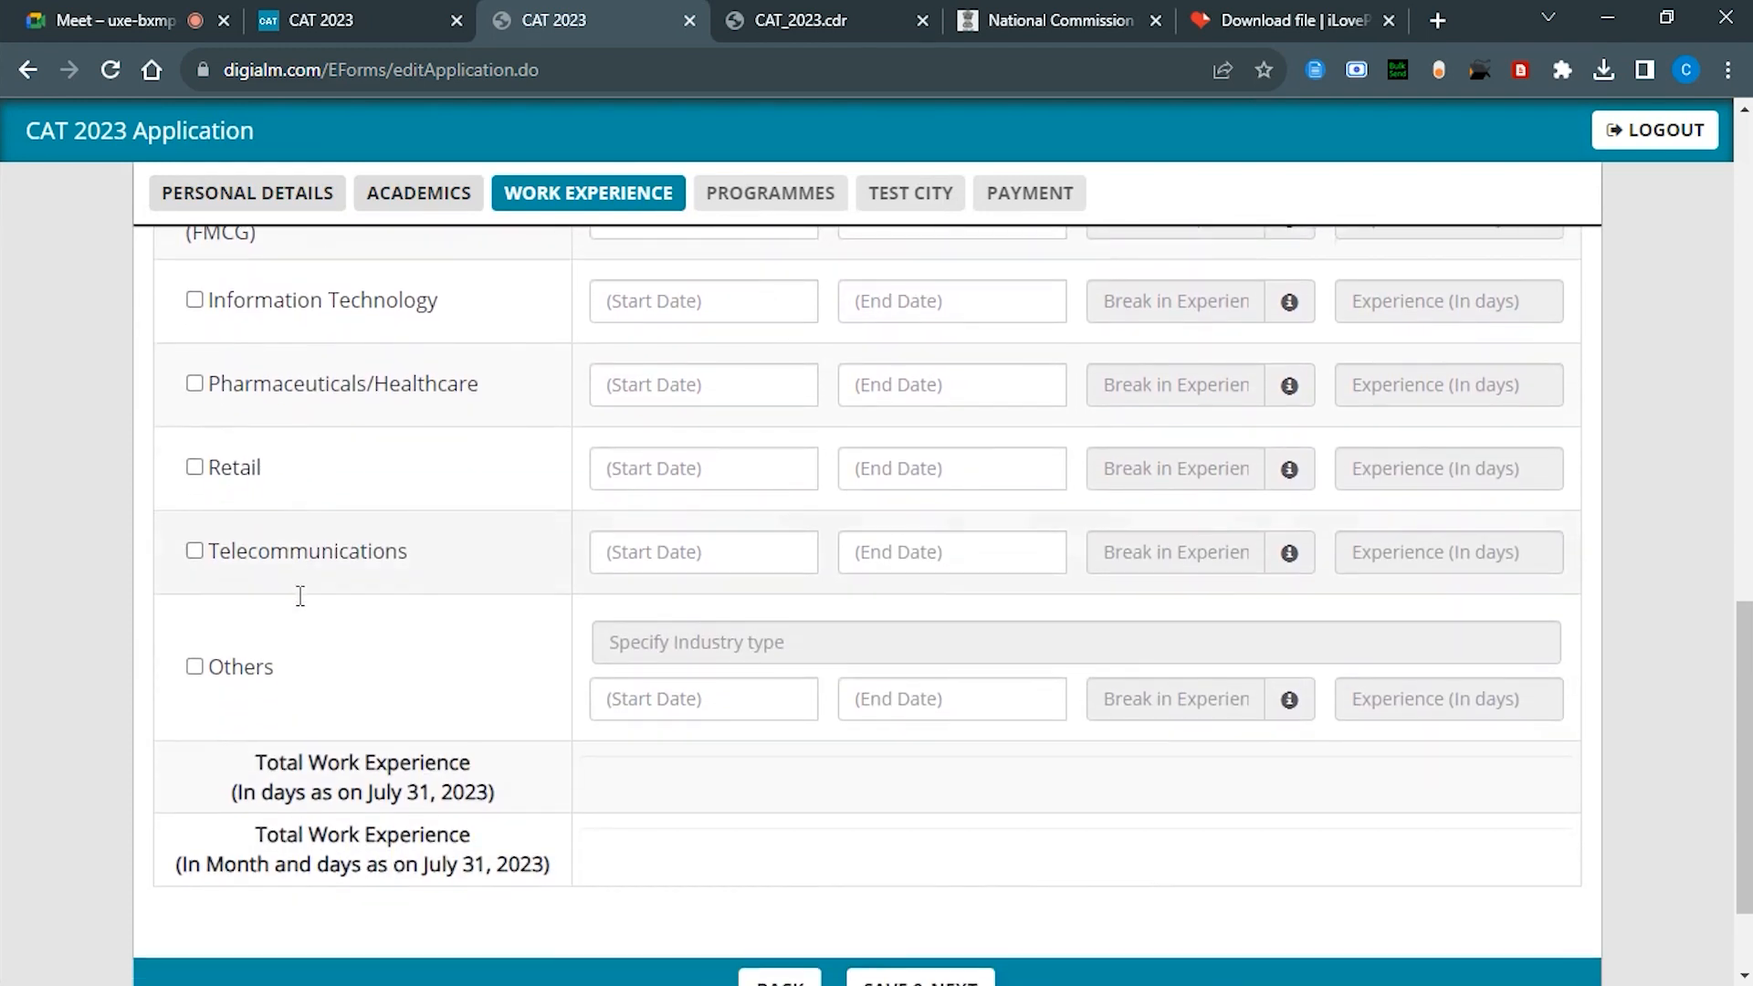
scroll(300, 603, down, 1)
Step: Tick the Others industry and enter 'ED TECH' as its industry type
click(194, 599)
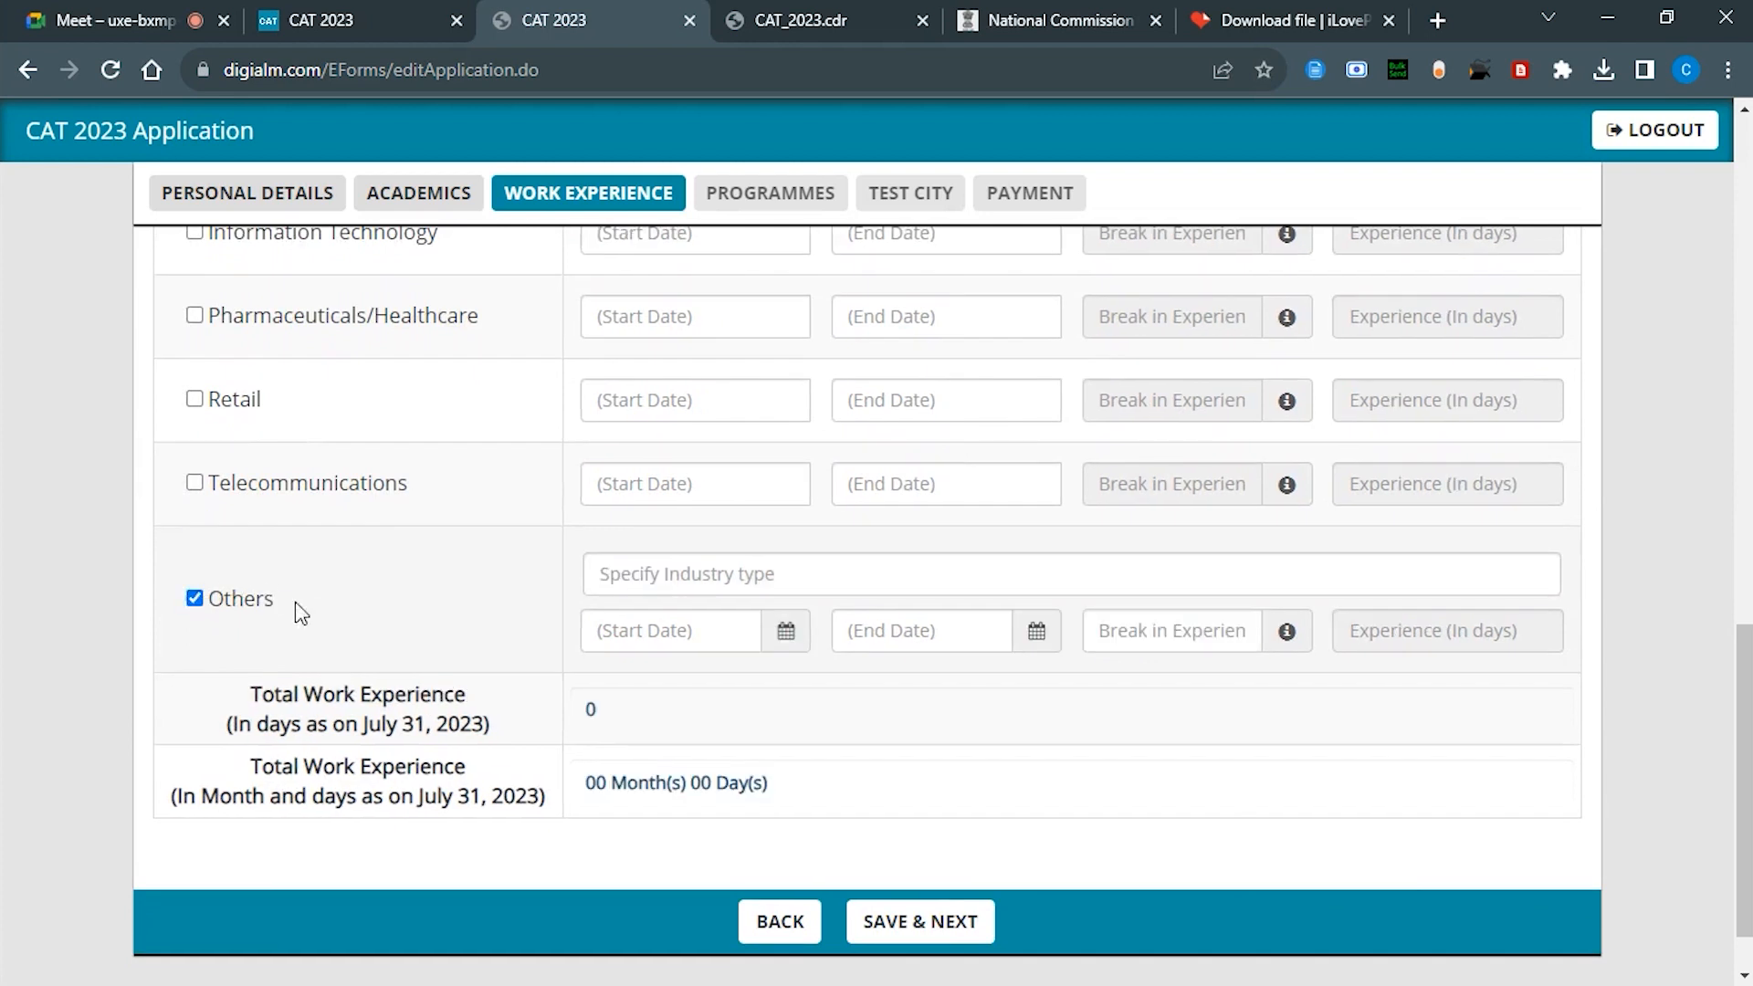
click(643, 574)
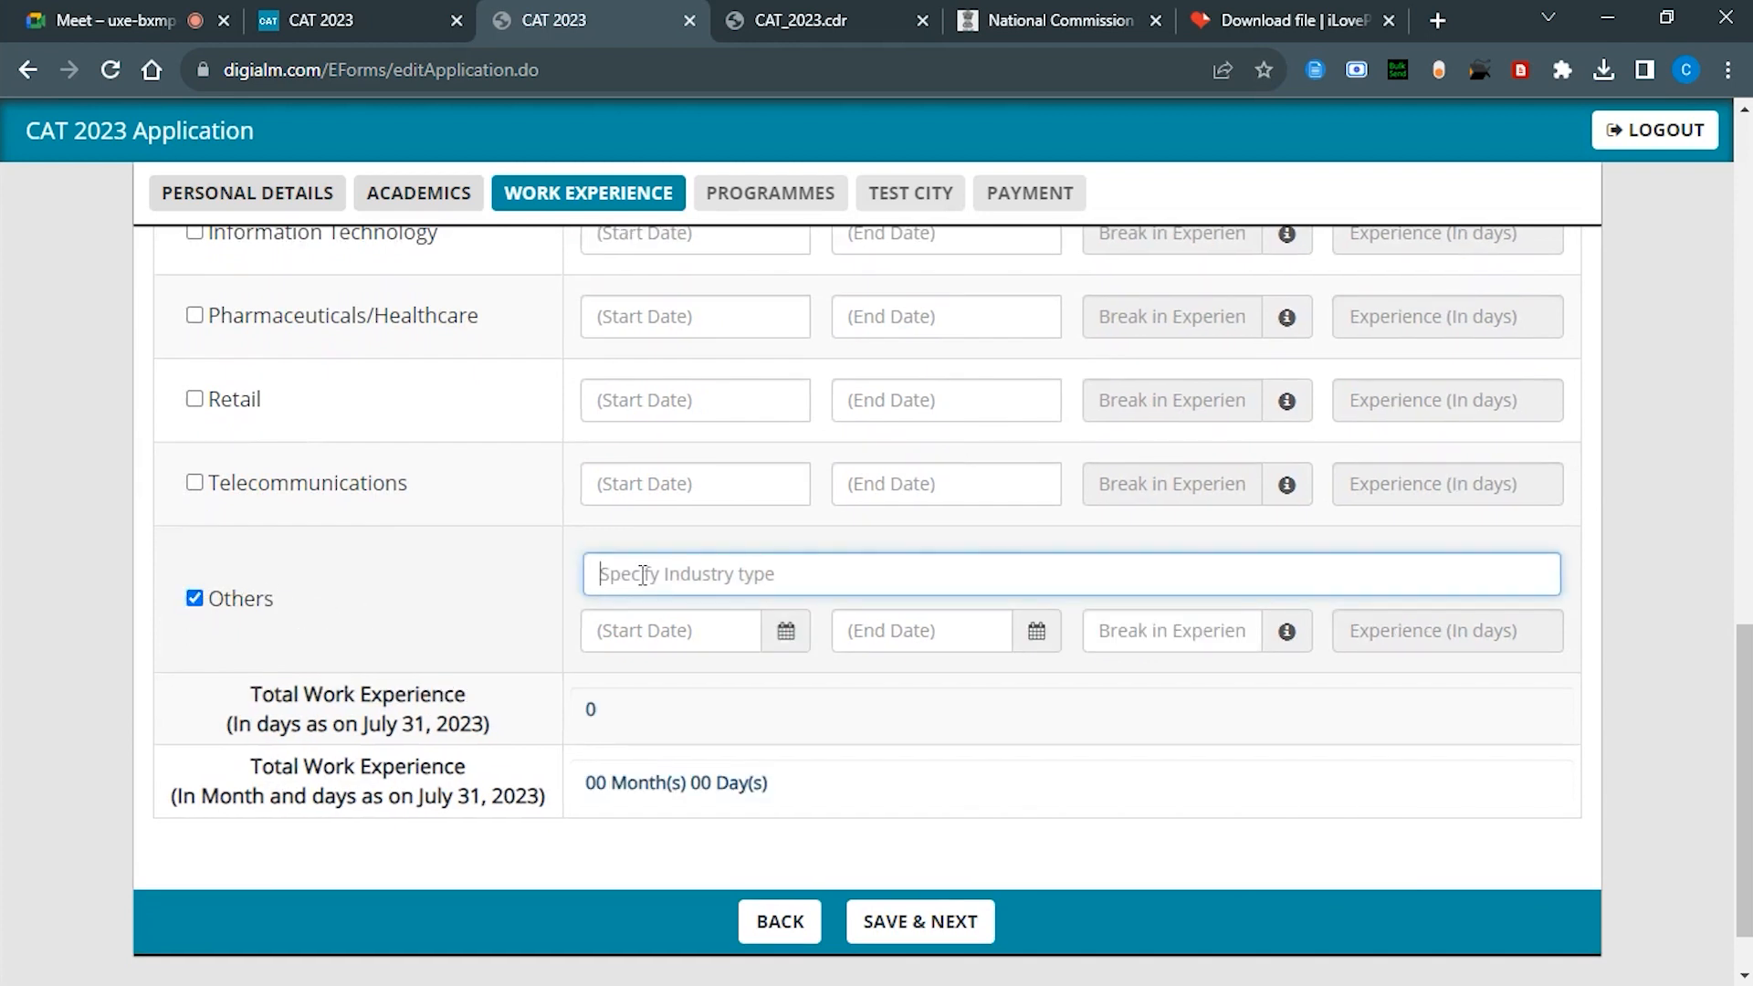
text(EU)
key(BackSpace)
text(D TECH)
click(641, 645)
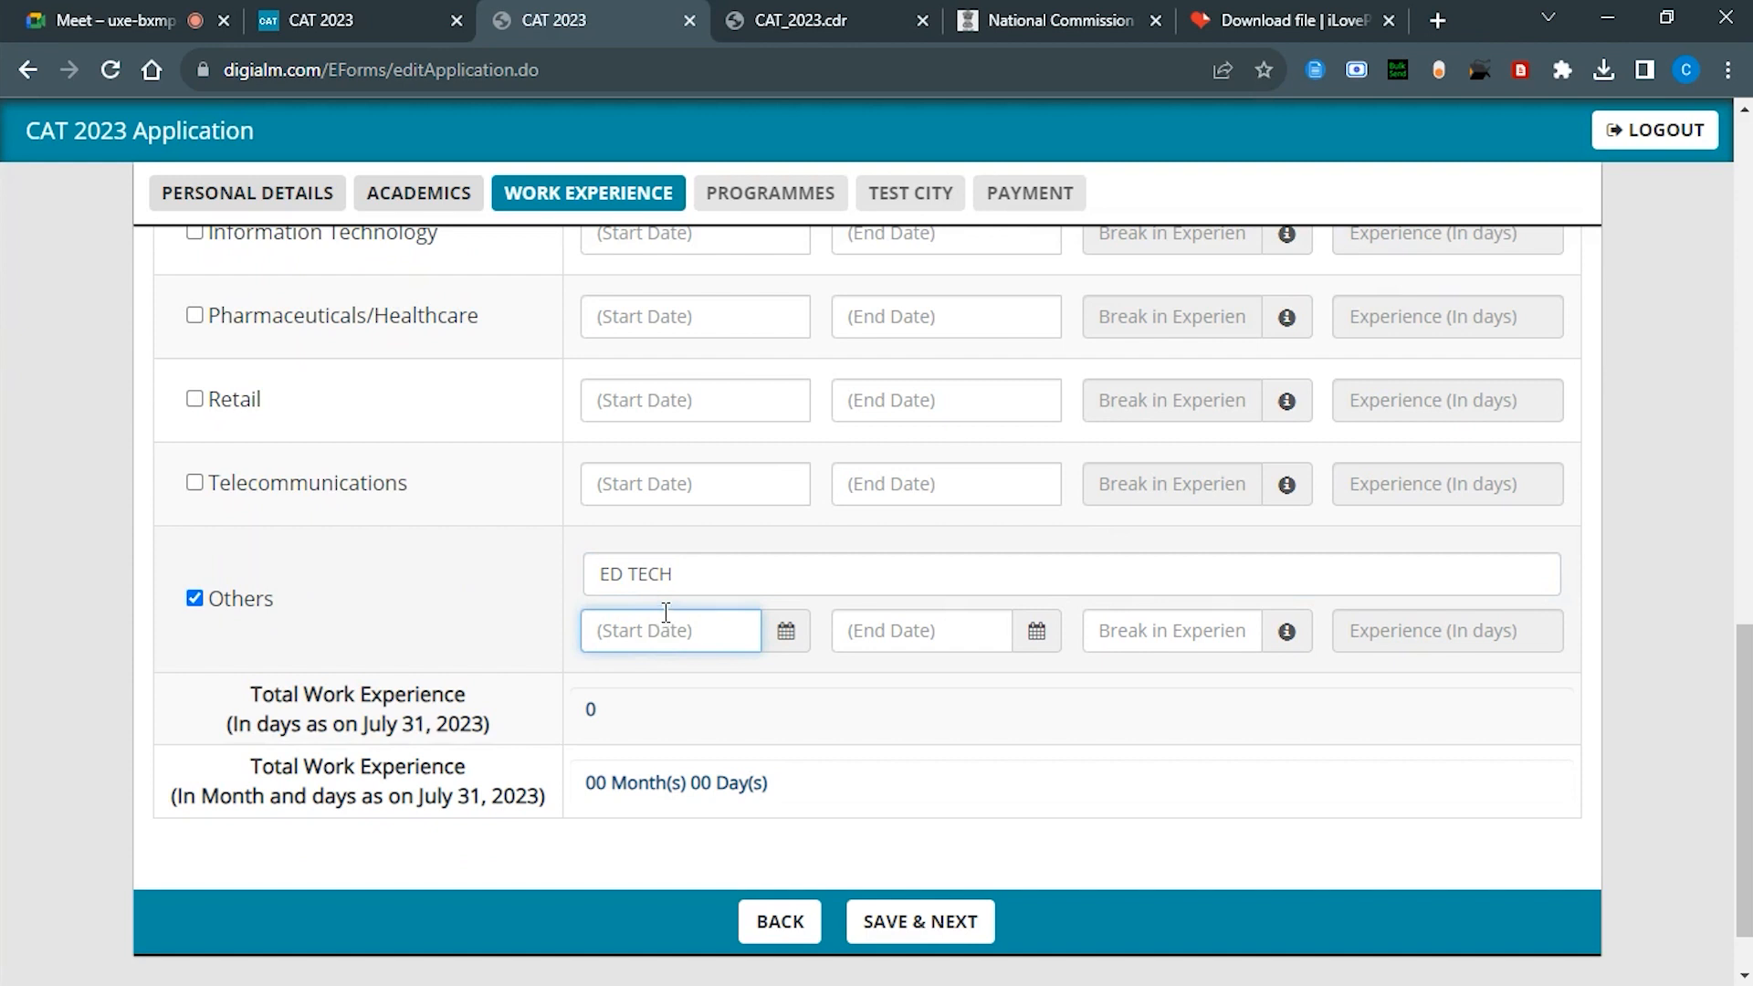
Step: Set the ED TECH experience start date to 01/05/2022 and end date to 31/07/2023
click(770, 642)
click(711, 272)
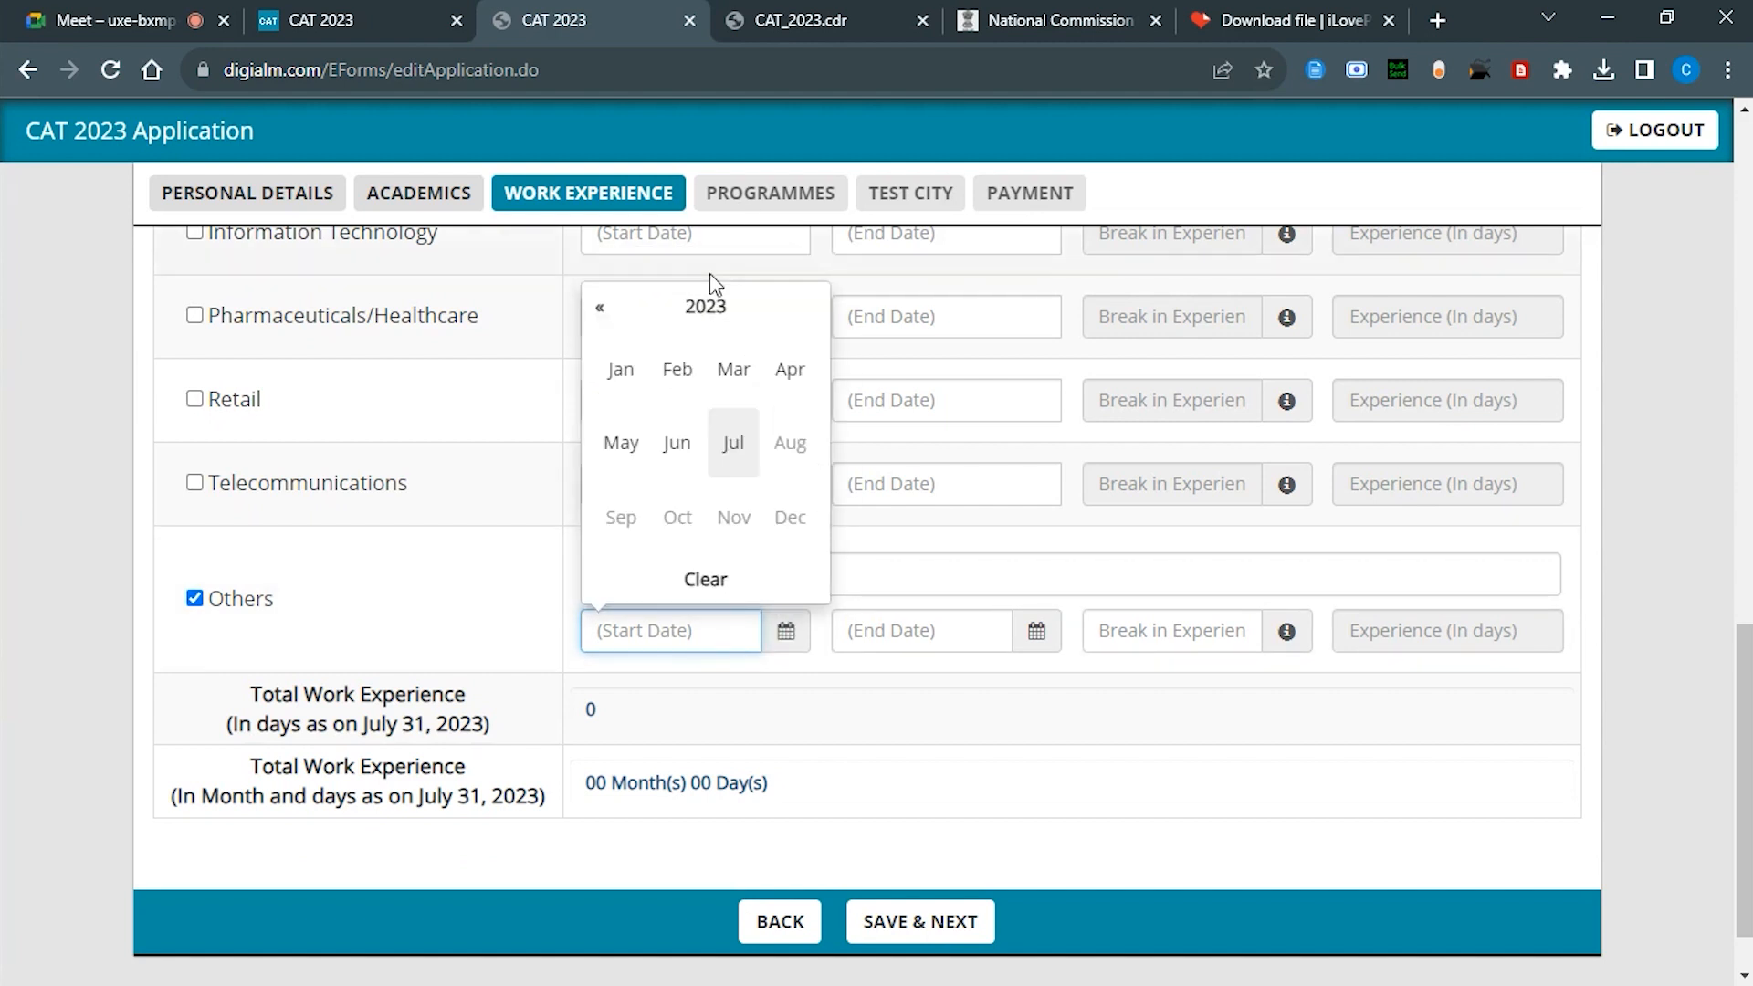
click(600, 308)
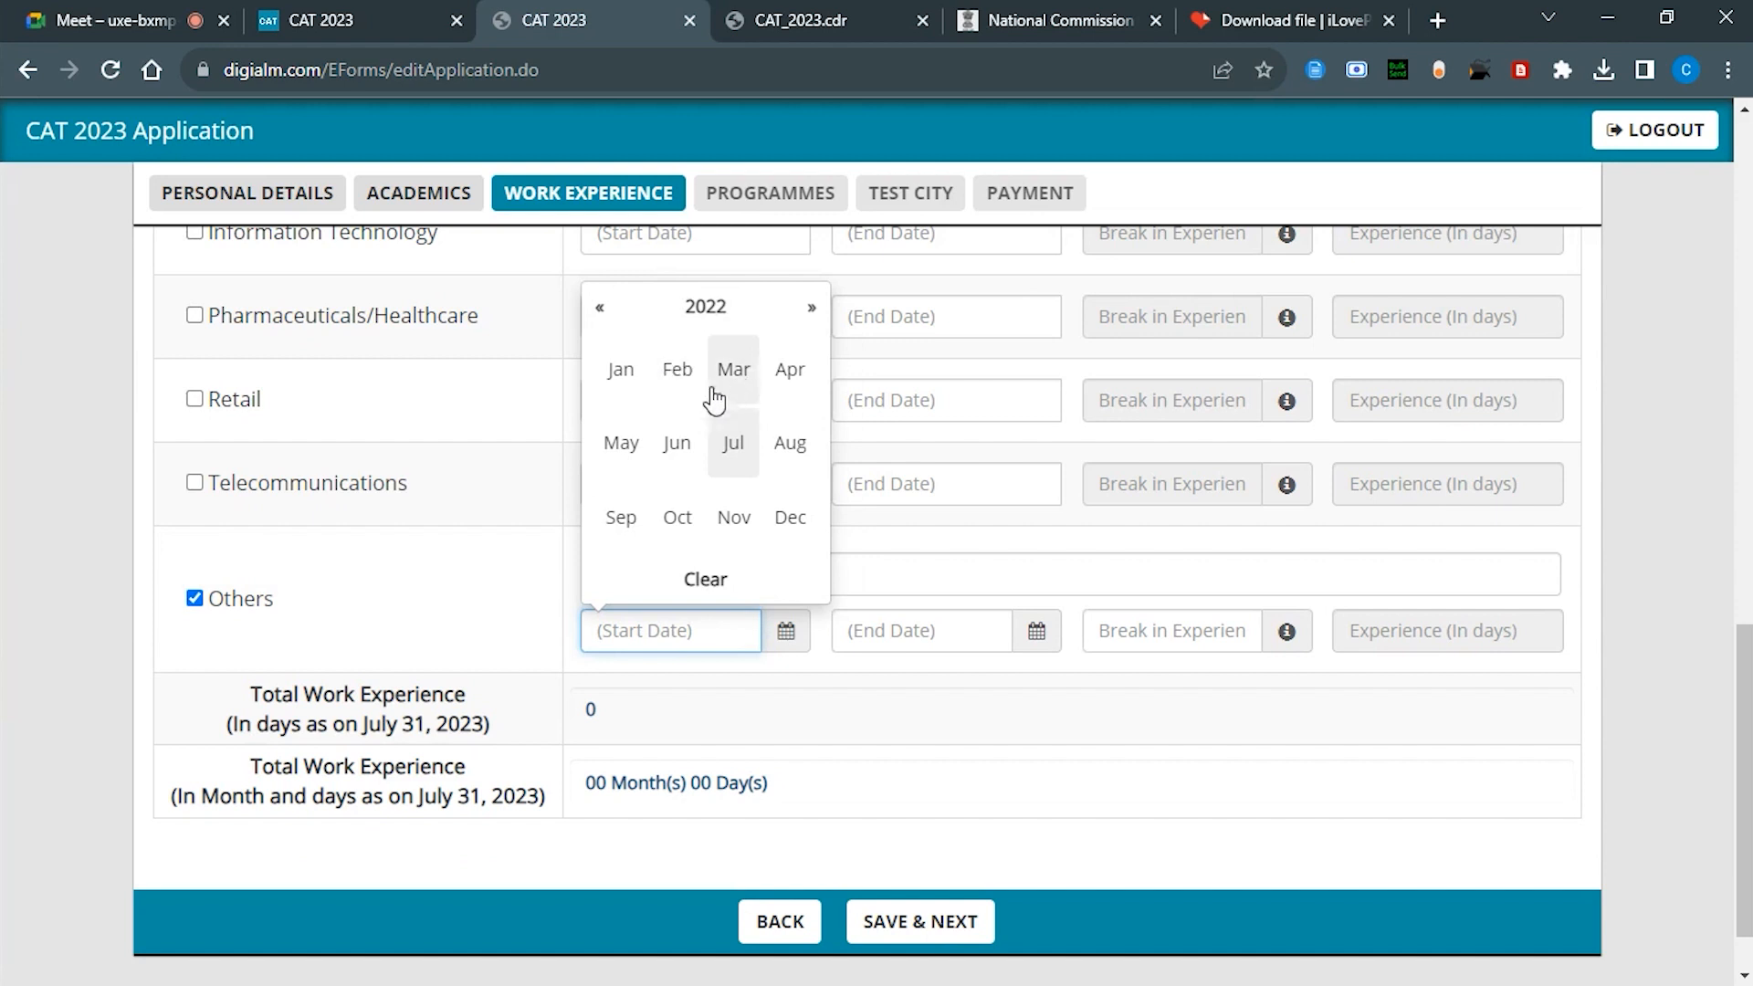
click(622, 443)
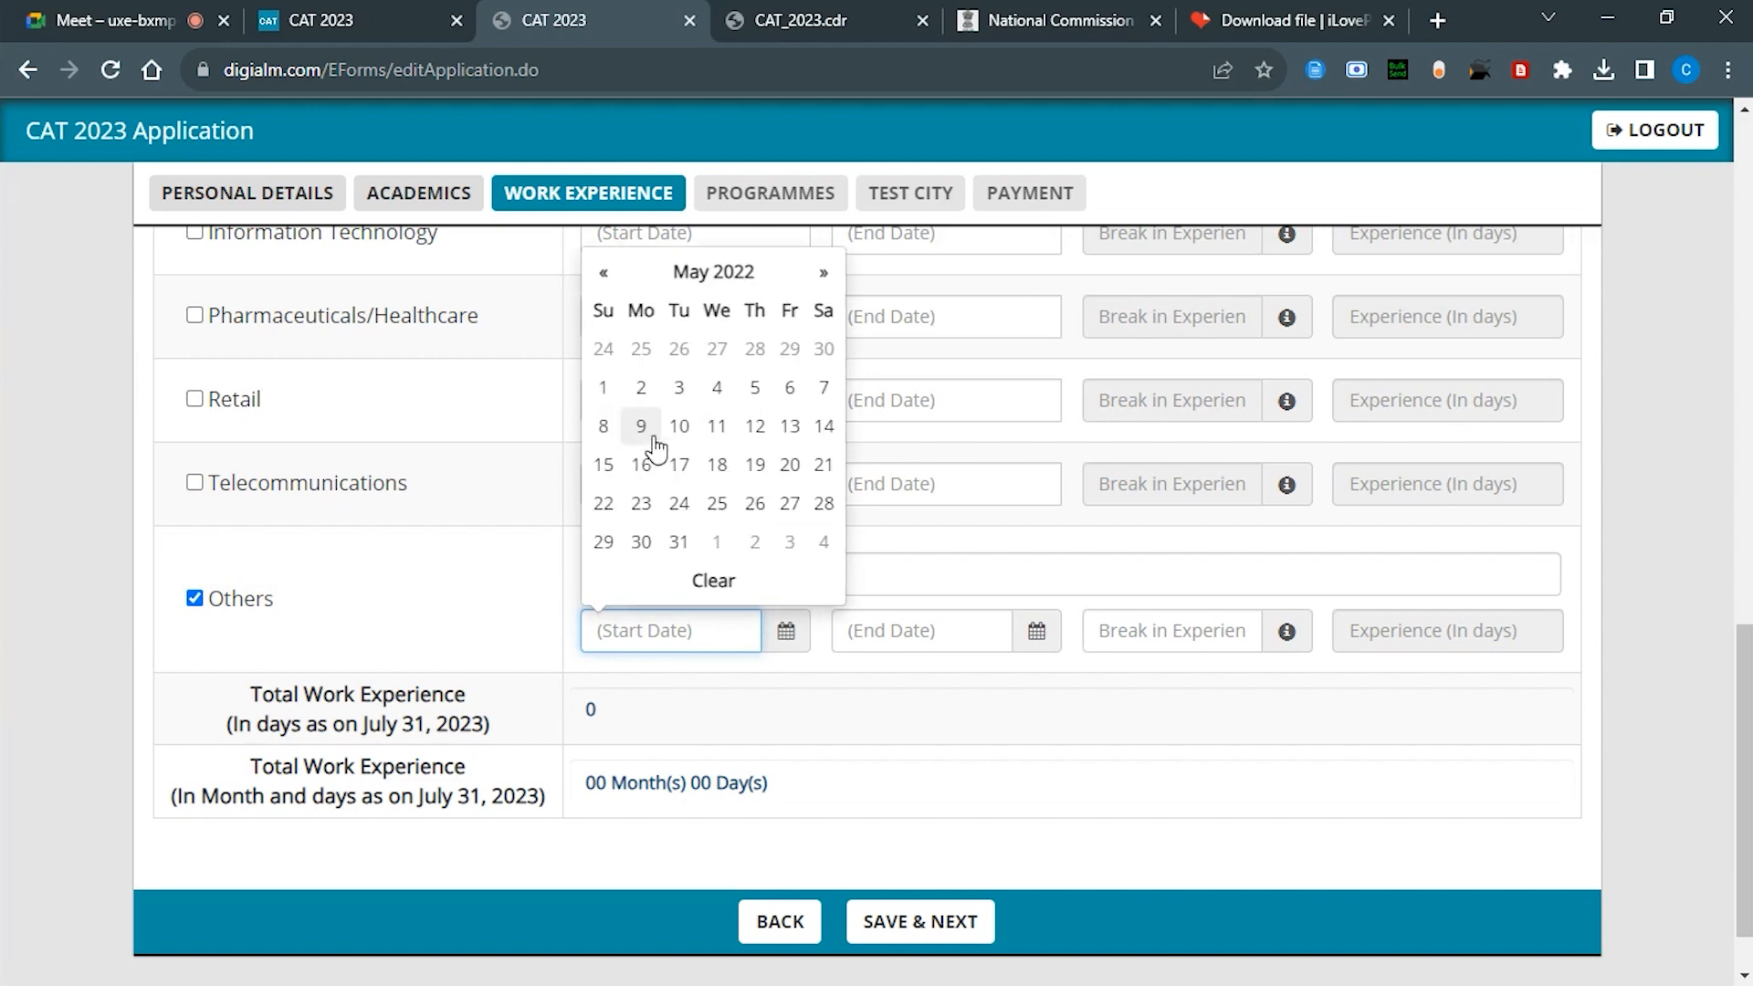
click(604, 388)
click(1030, 635)
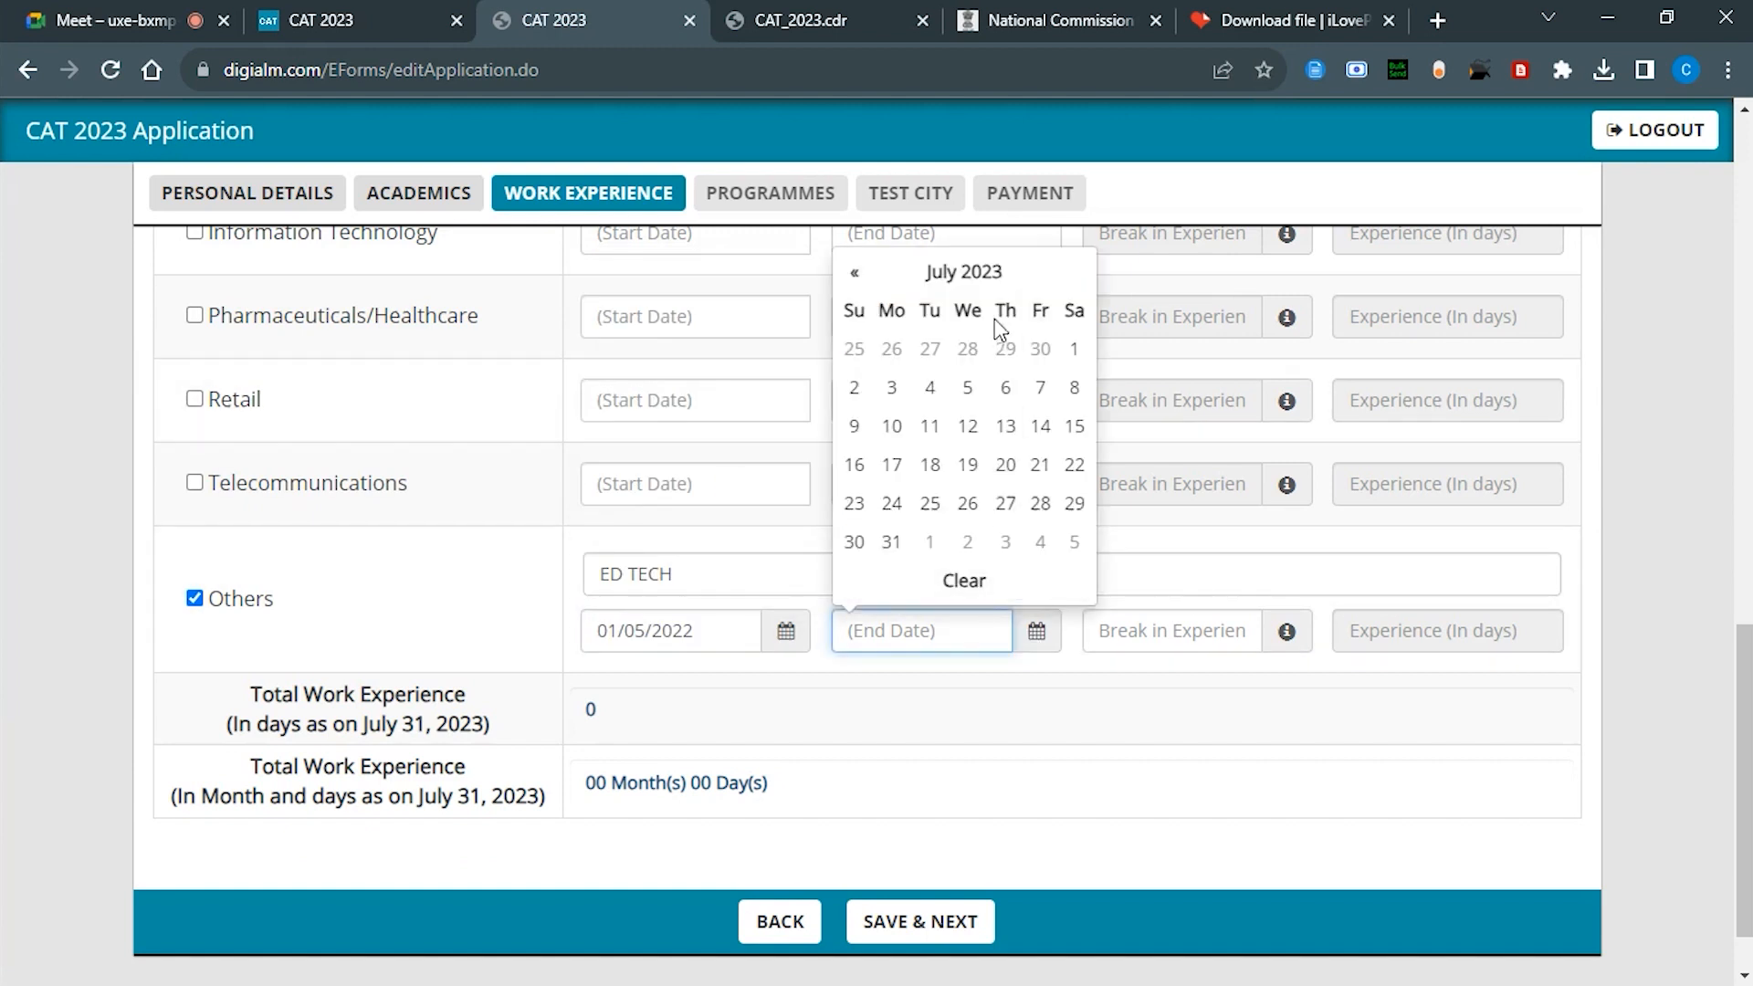
click(855, 283)
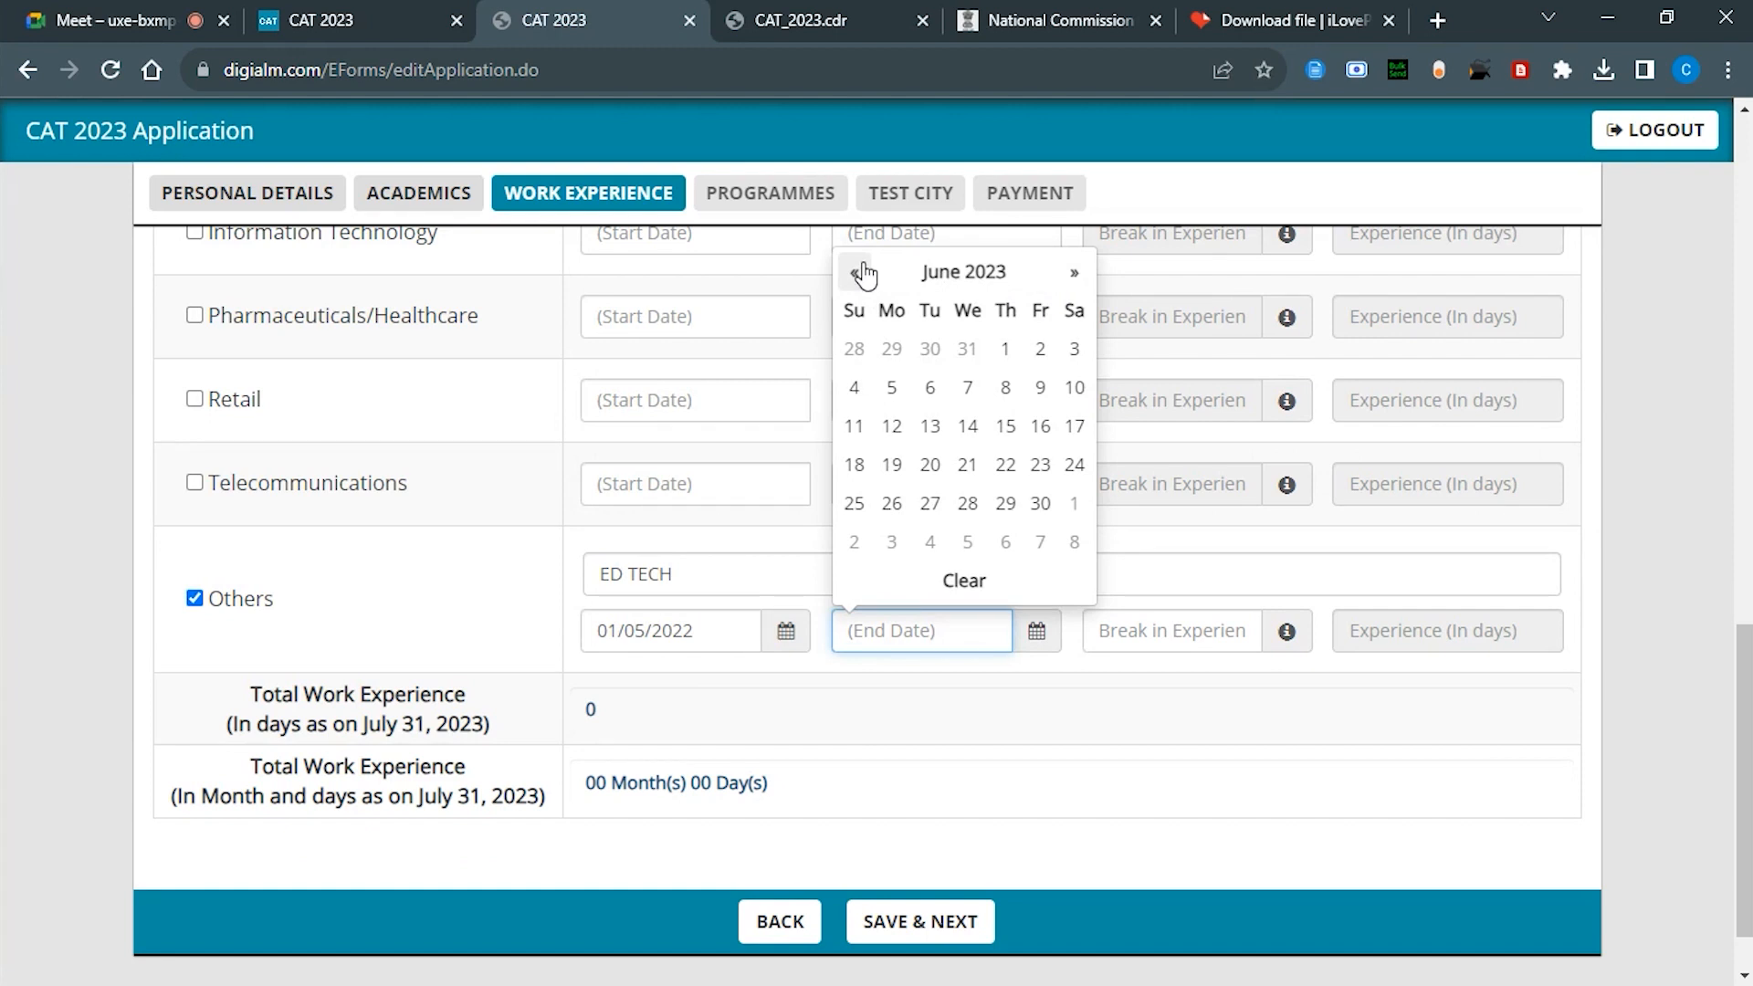
click(1073, 279)
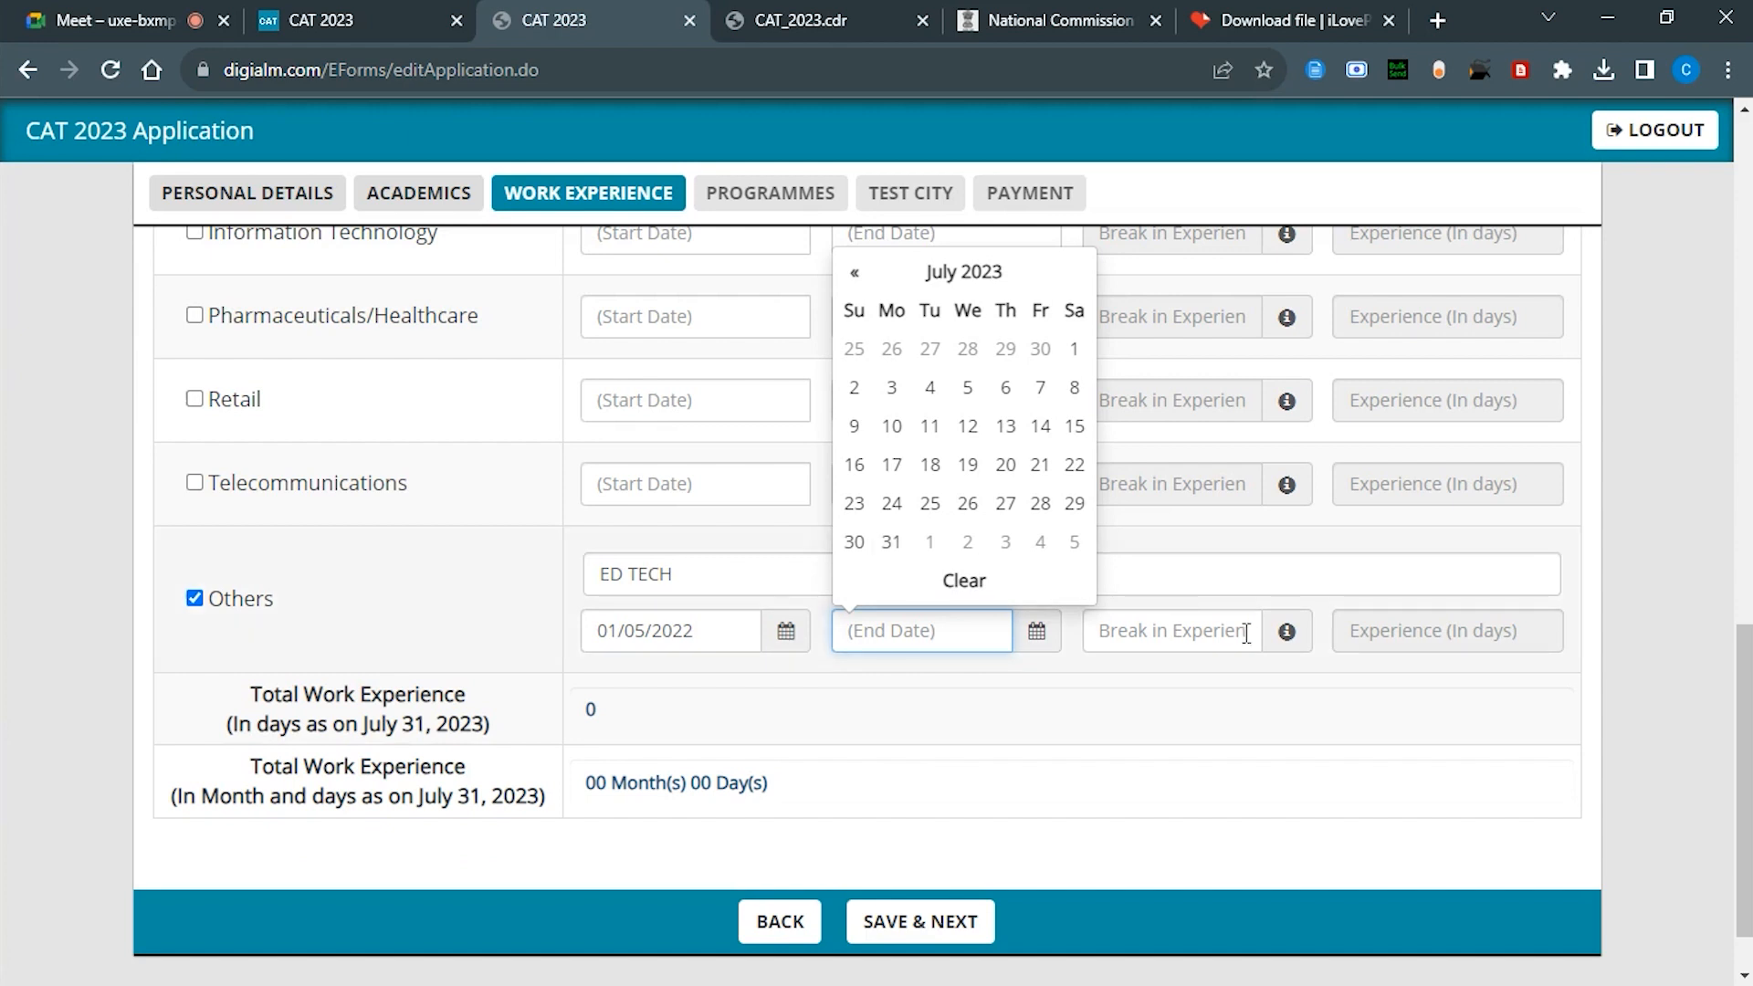
click(893, 545)
Step: Enter 0 as the break in experience and save the work experience
mouse_move(1289, 637)
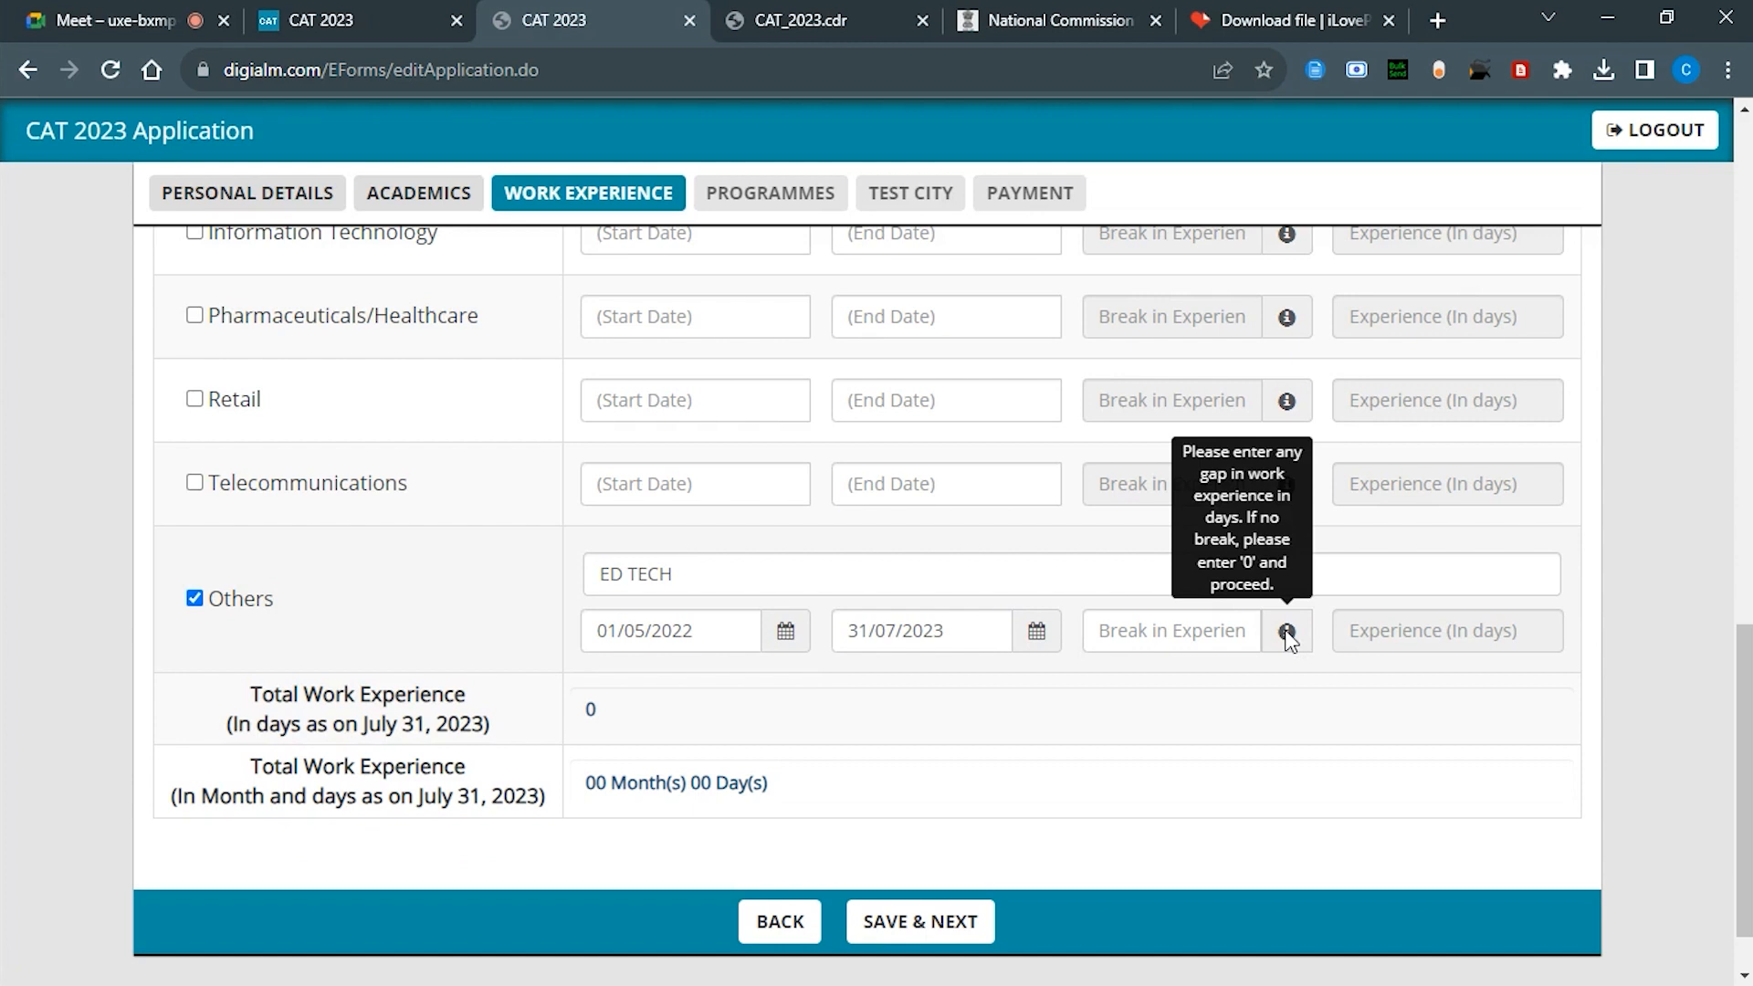
click(1190, 636)
text(0)
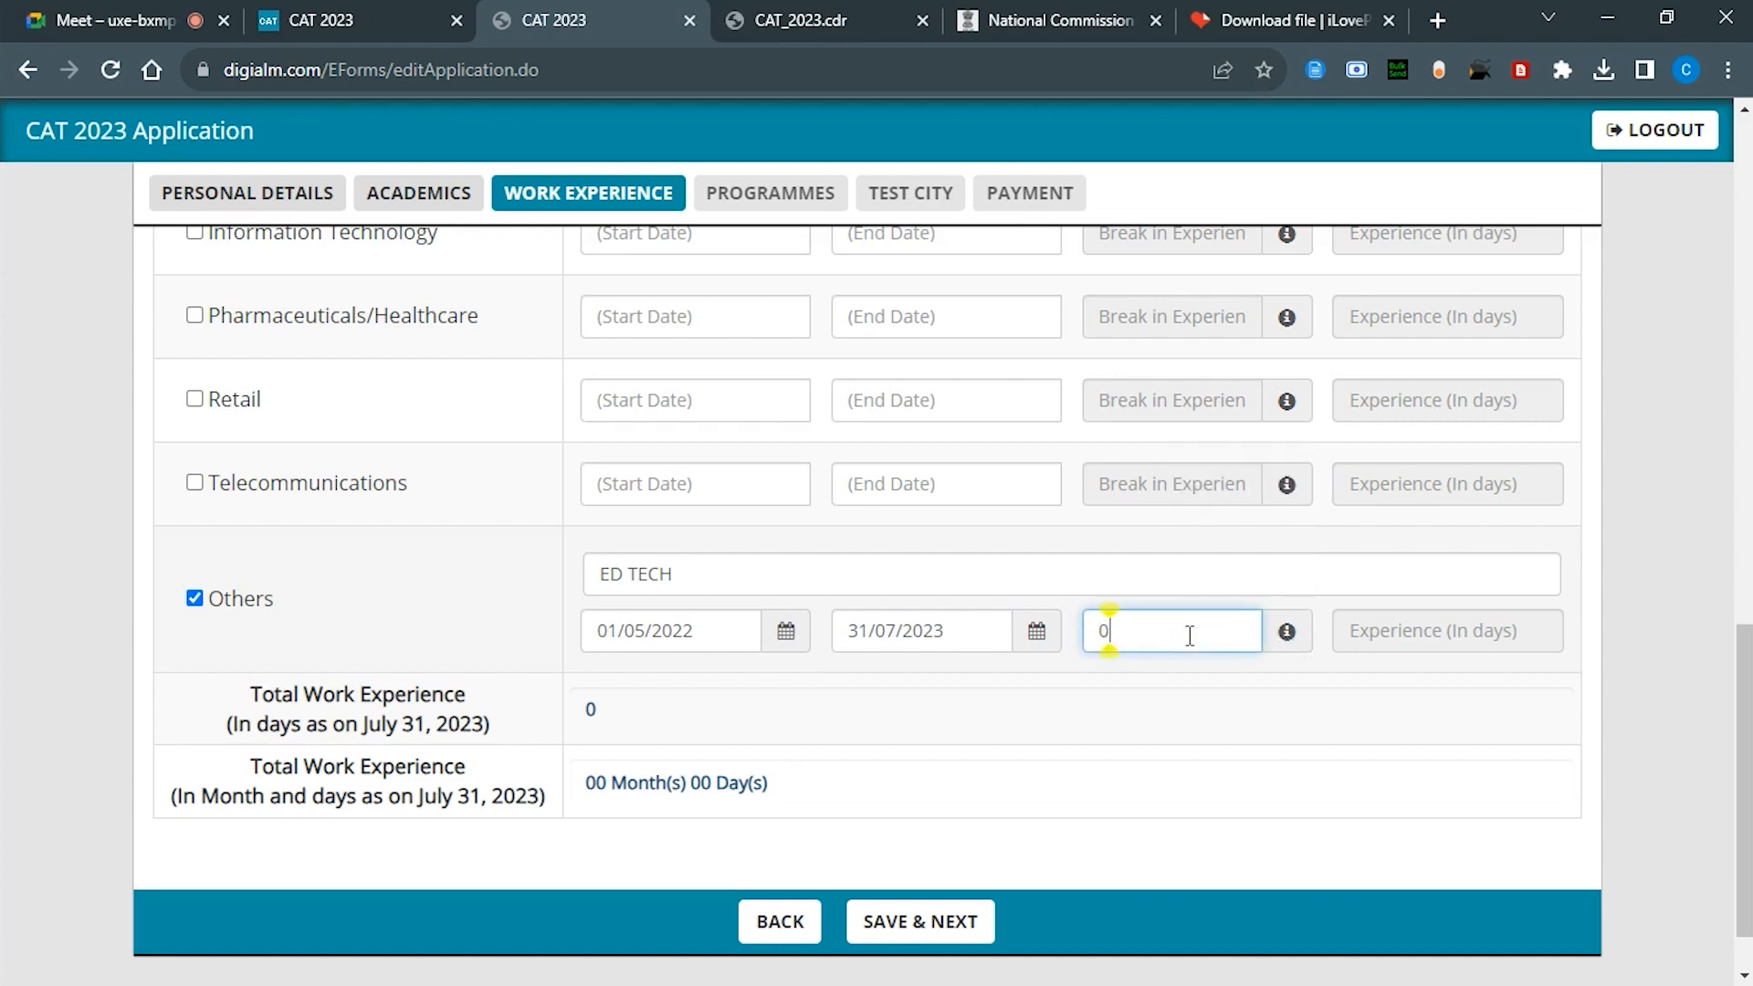
click(678, 711)
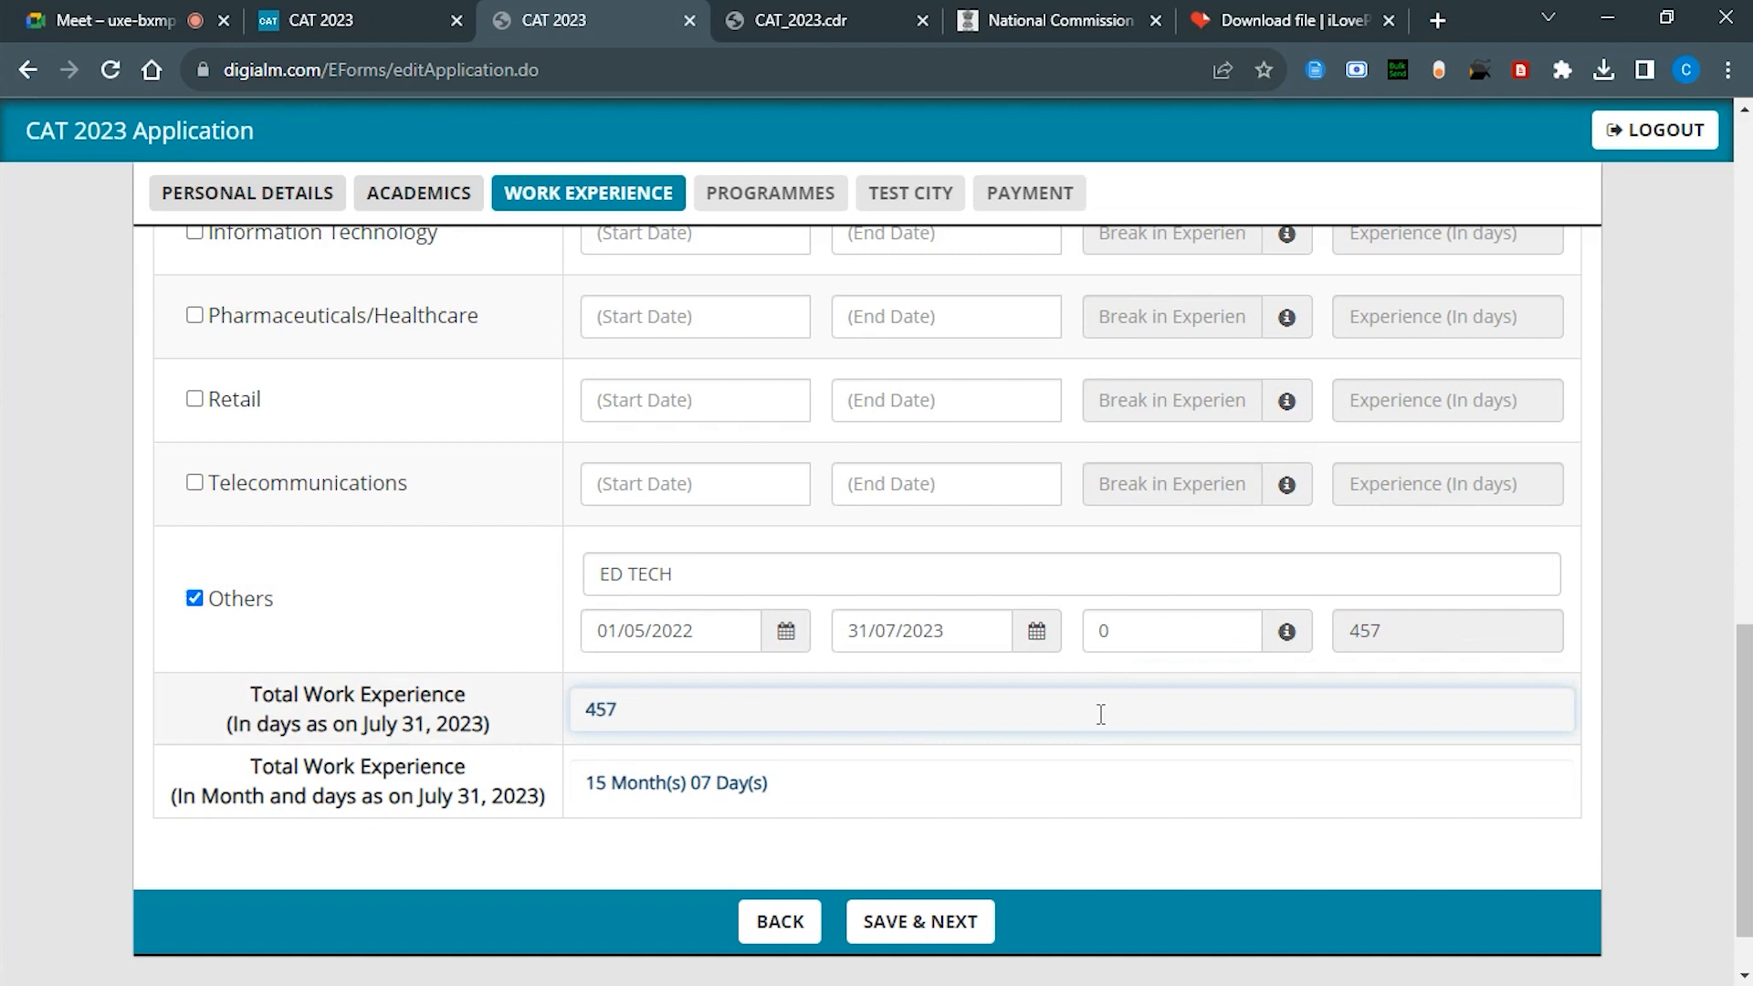
click(1065, 752)
scroll(936, 700, down, 1)
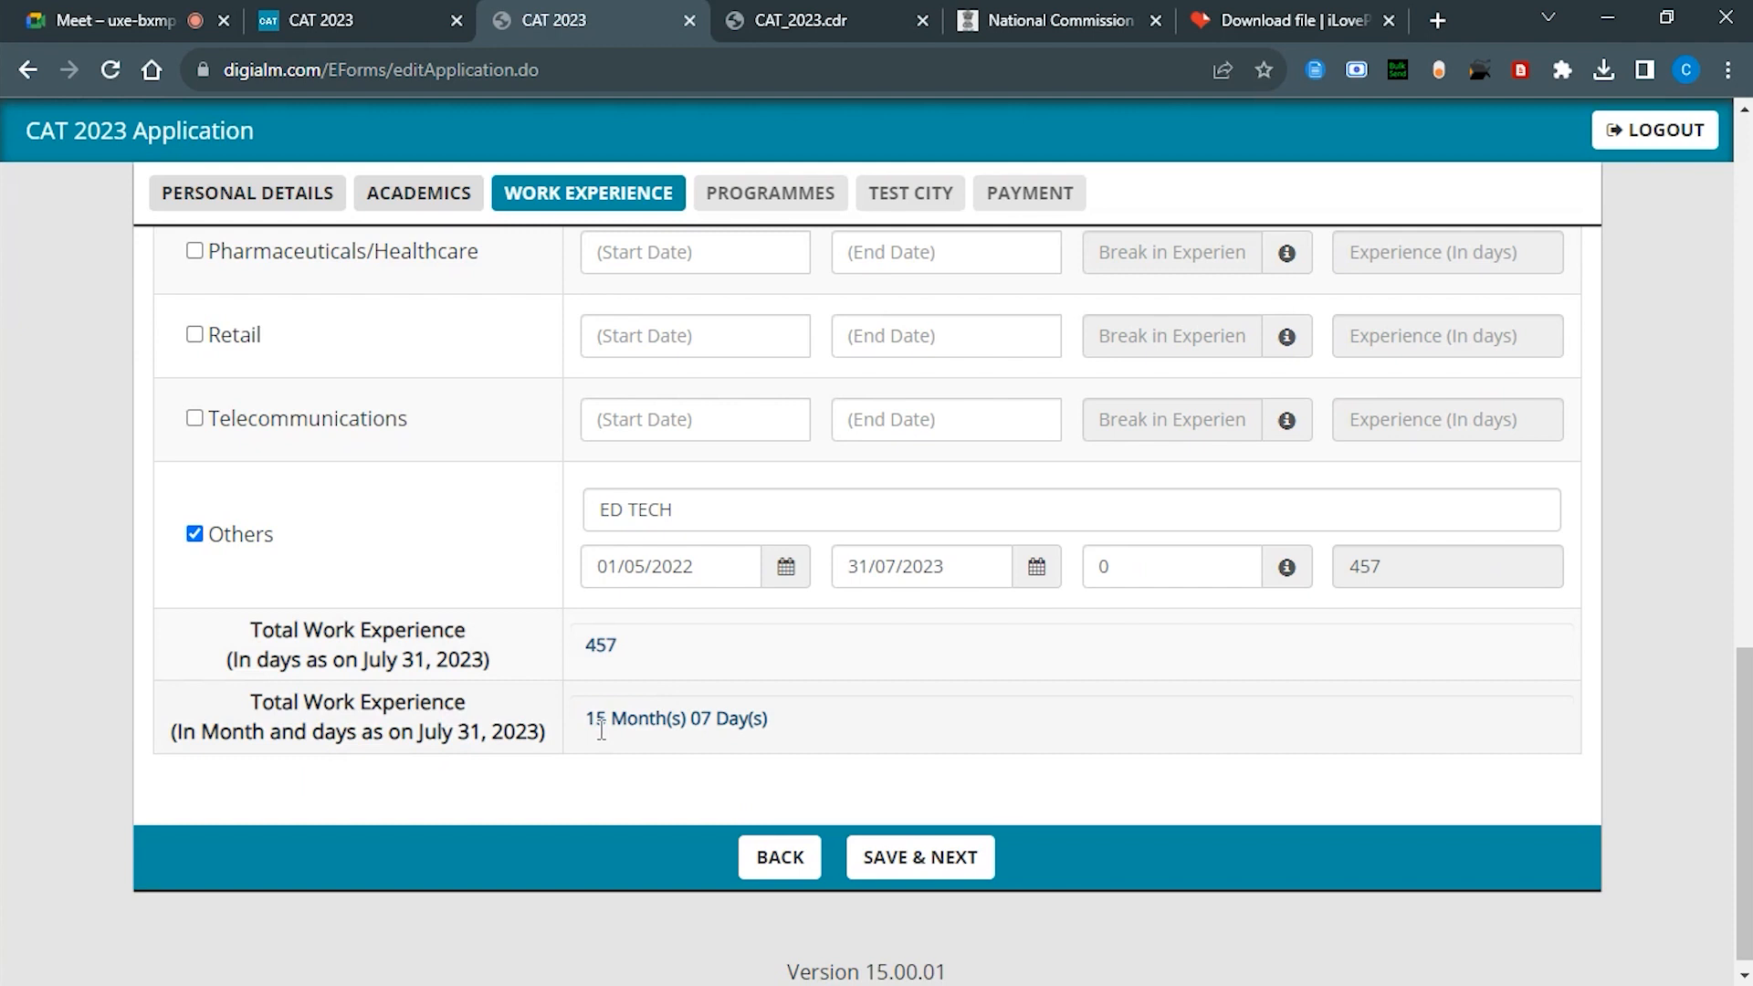
click(918, 860)
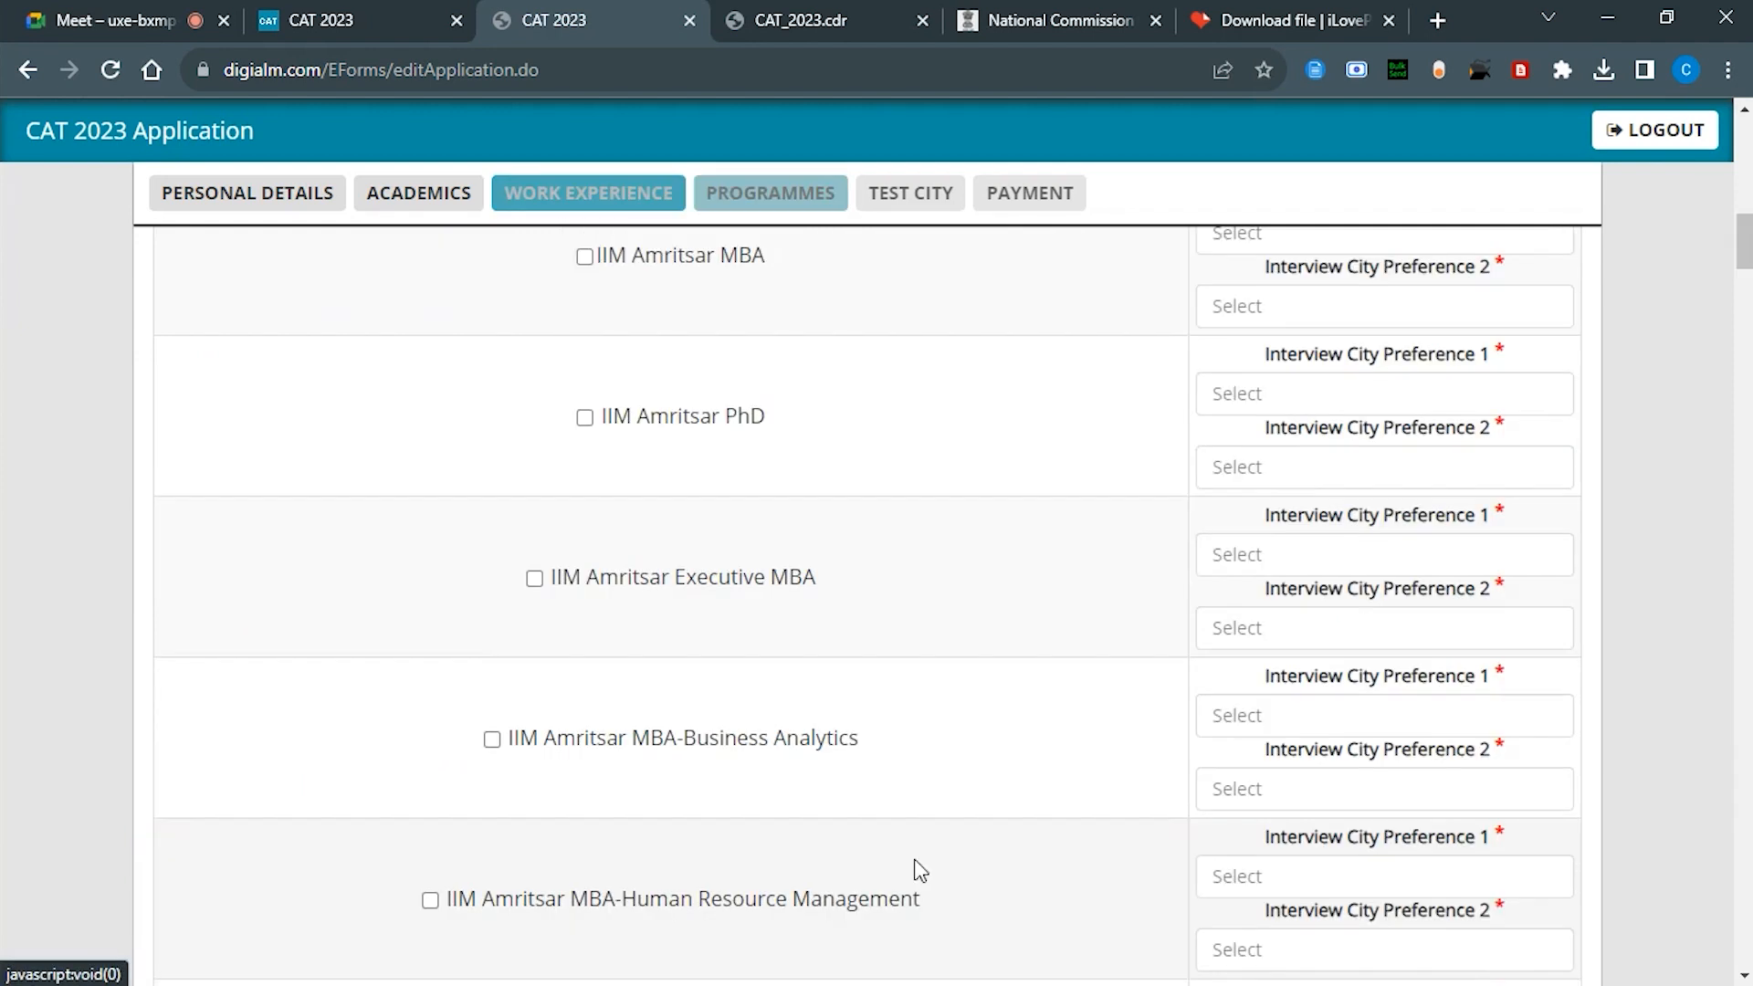
Step: Dismiss the data-saved confirmation and select every listed programme to apply for
click(1073, 224)
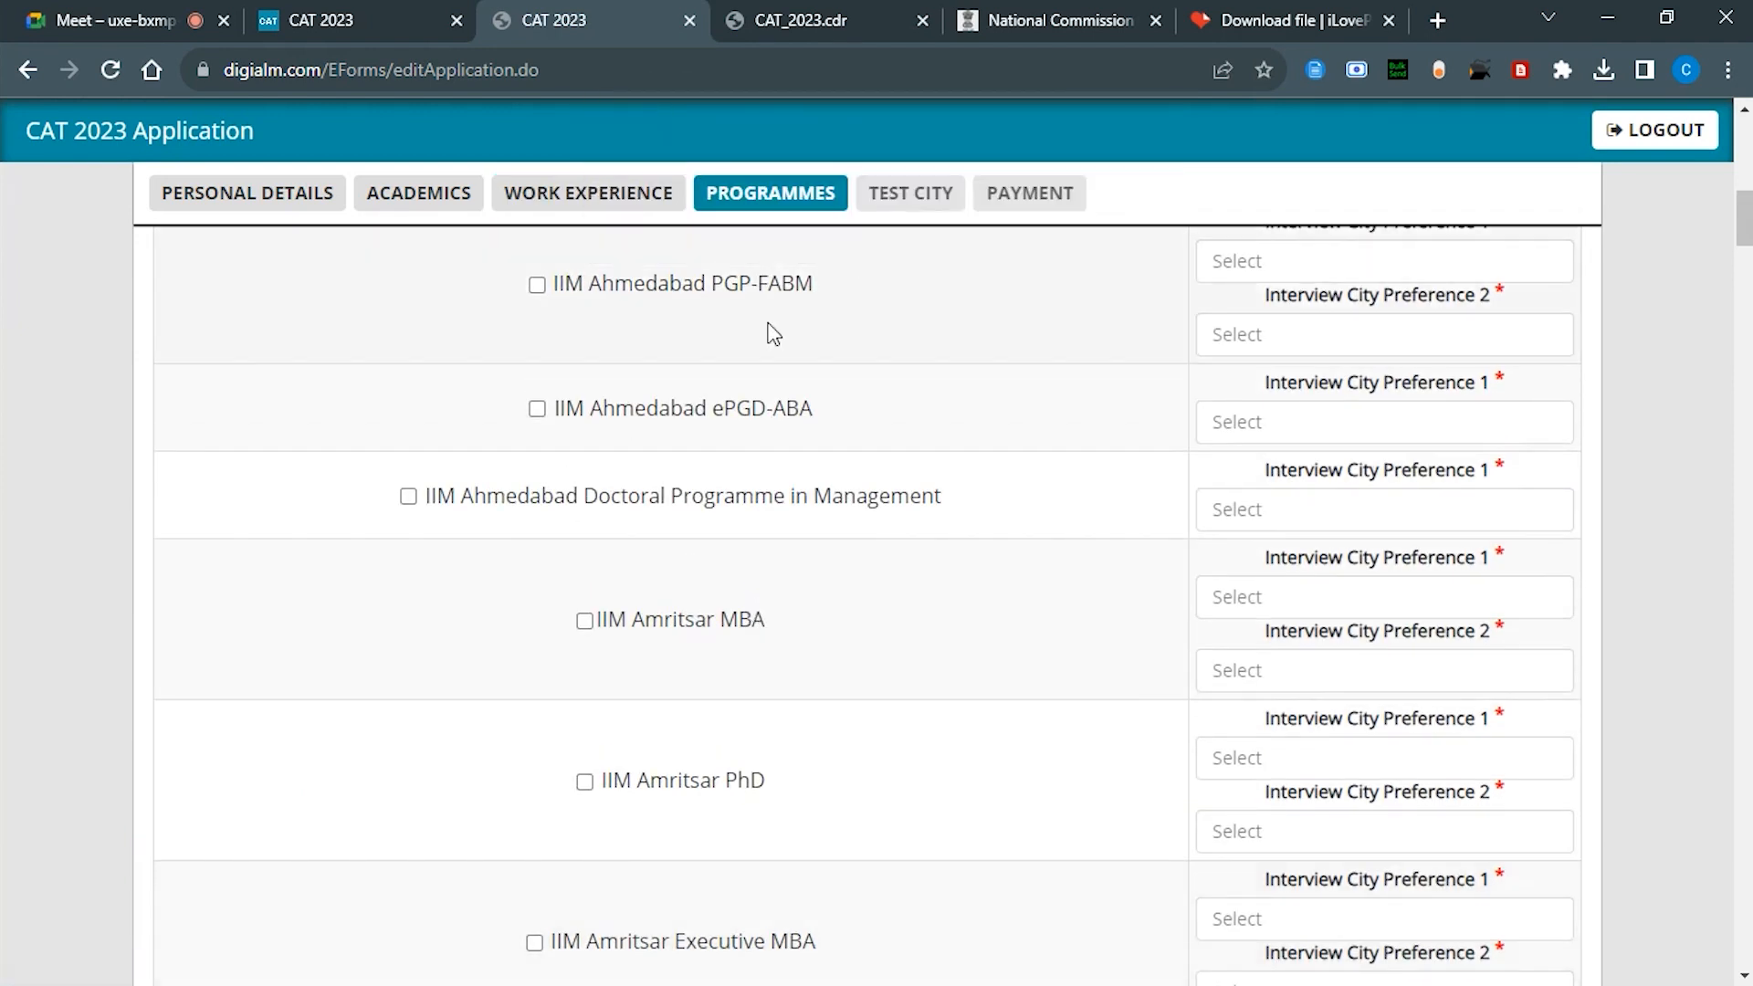
scroll(771, 332, down, 15)
scroll(770, 334, up, 20)
scroll(550, 623, down, 4)
scroll(550, 622, up, 1)
scroll(566, 603, down, 1)
scroll(598, 564, up, 1)
click(160, 572)
scroll(787, 597, down, 5)
scroll(787, 598, up, 3)
Step: Set IIM Ahmedabad PGP interview cities to Delhi first and Mumbai second
click(1303, 464)
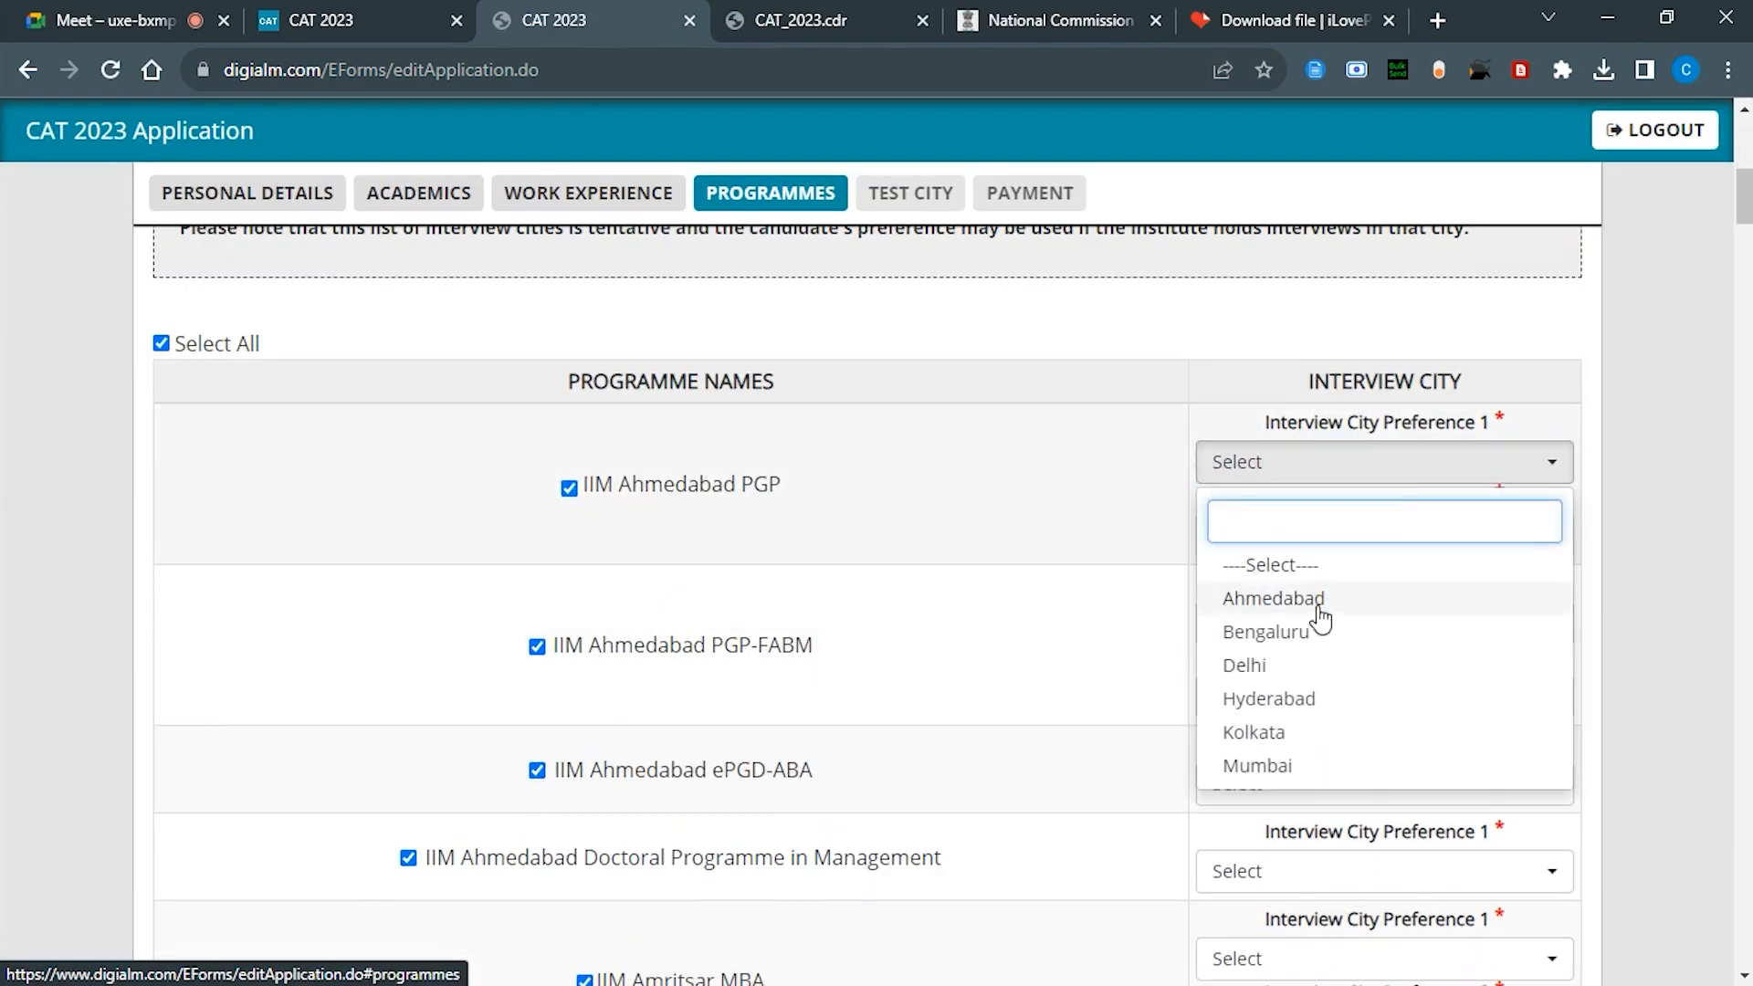
click(1320, 602)
click(1303, 470)
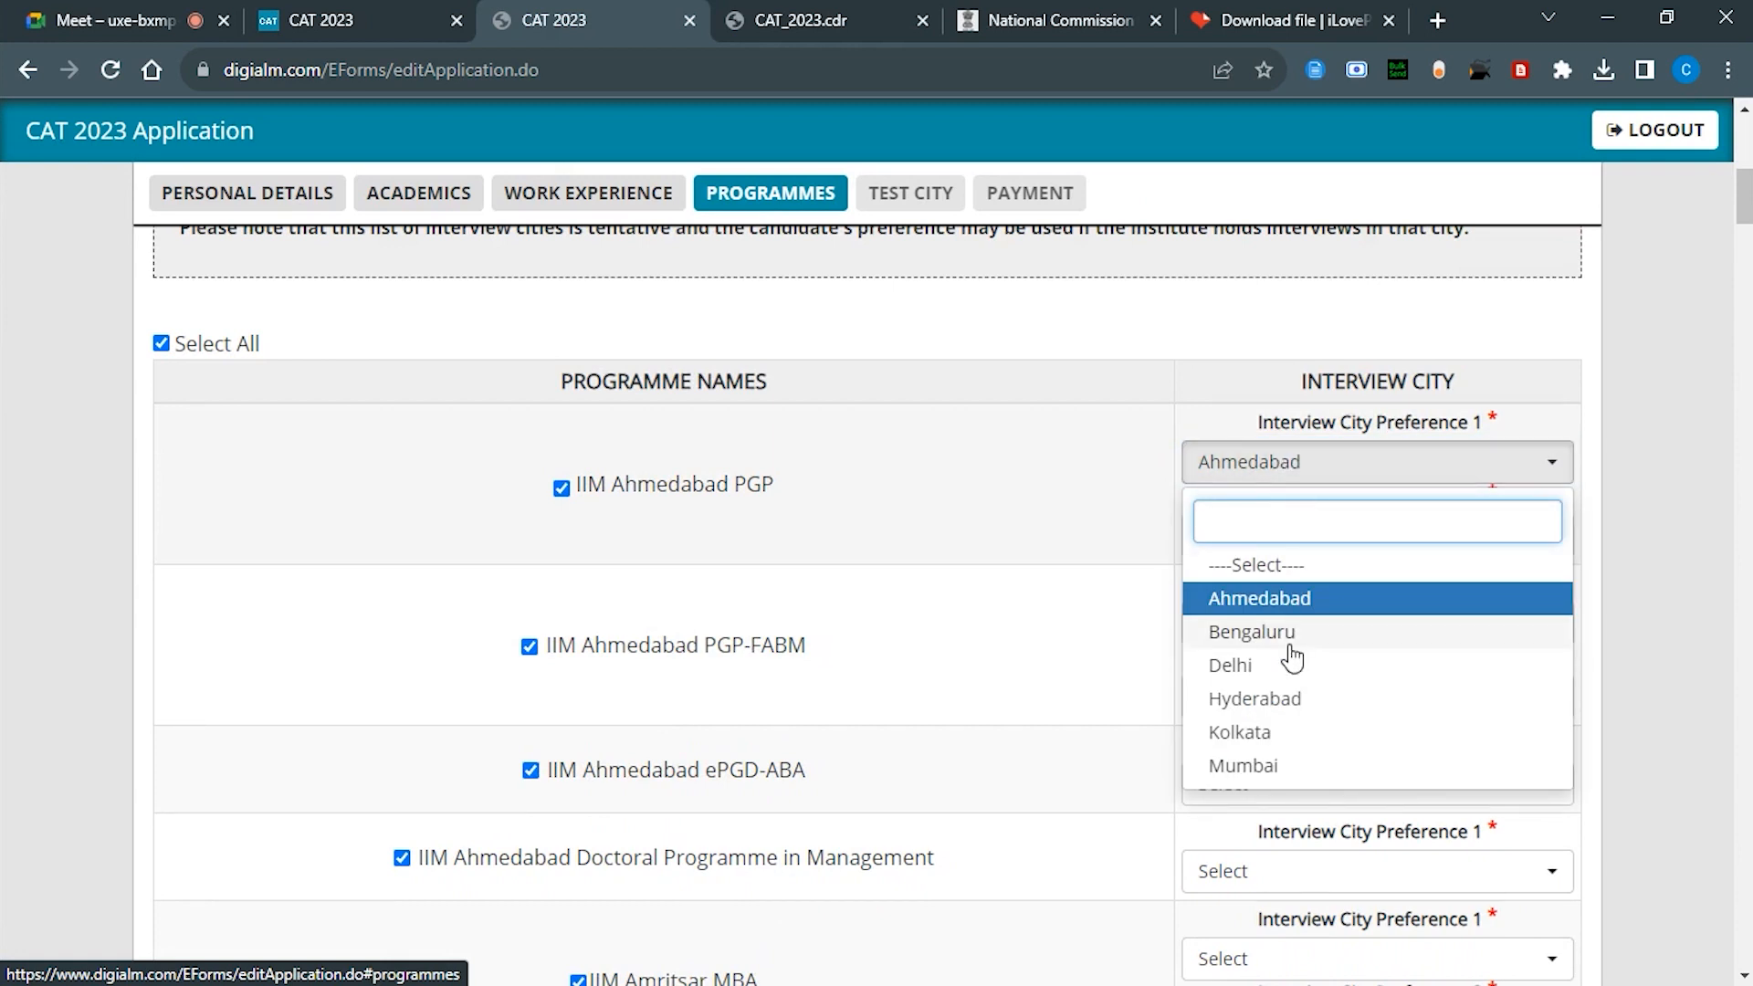
click(1244, 765)
click(1292, 470)
scroll(1290, 593, down, 2)
scroll(1290, 594, up, 1)
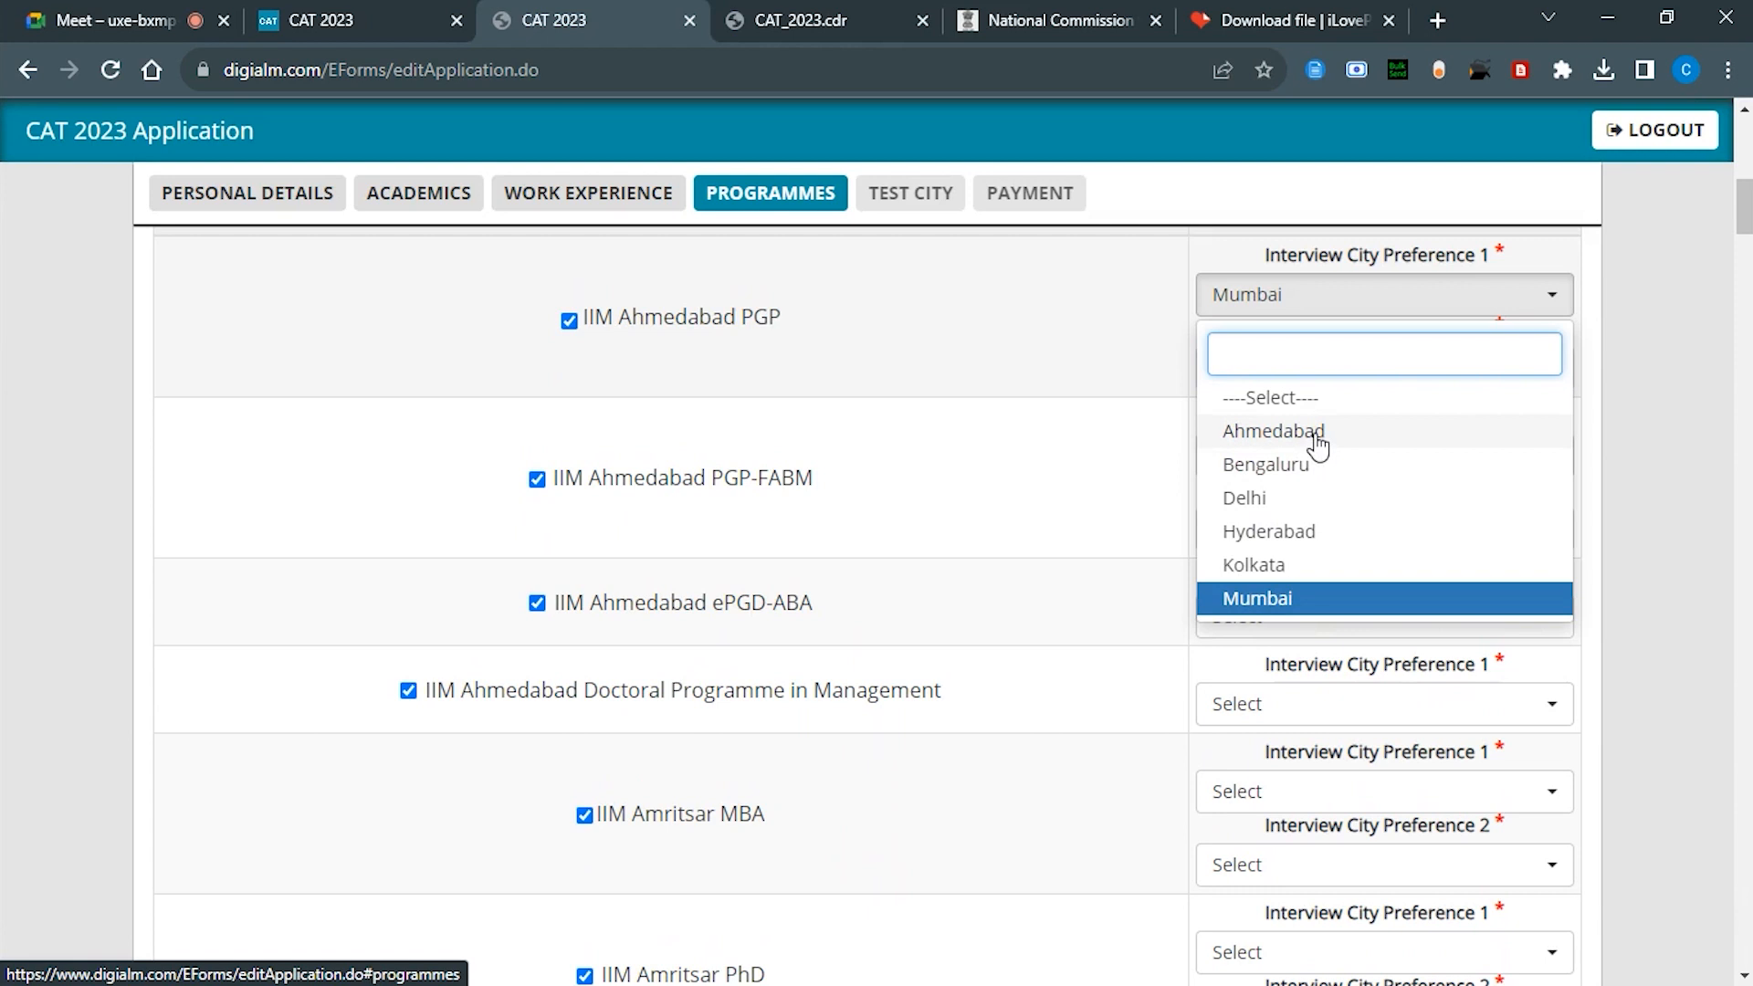
click(1278, 497)
click(1333, 375)
click(1274, 573)
click(1010, 348)
click(1256, 498)
click(1307, 370)
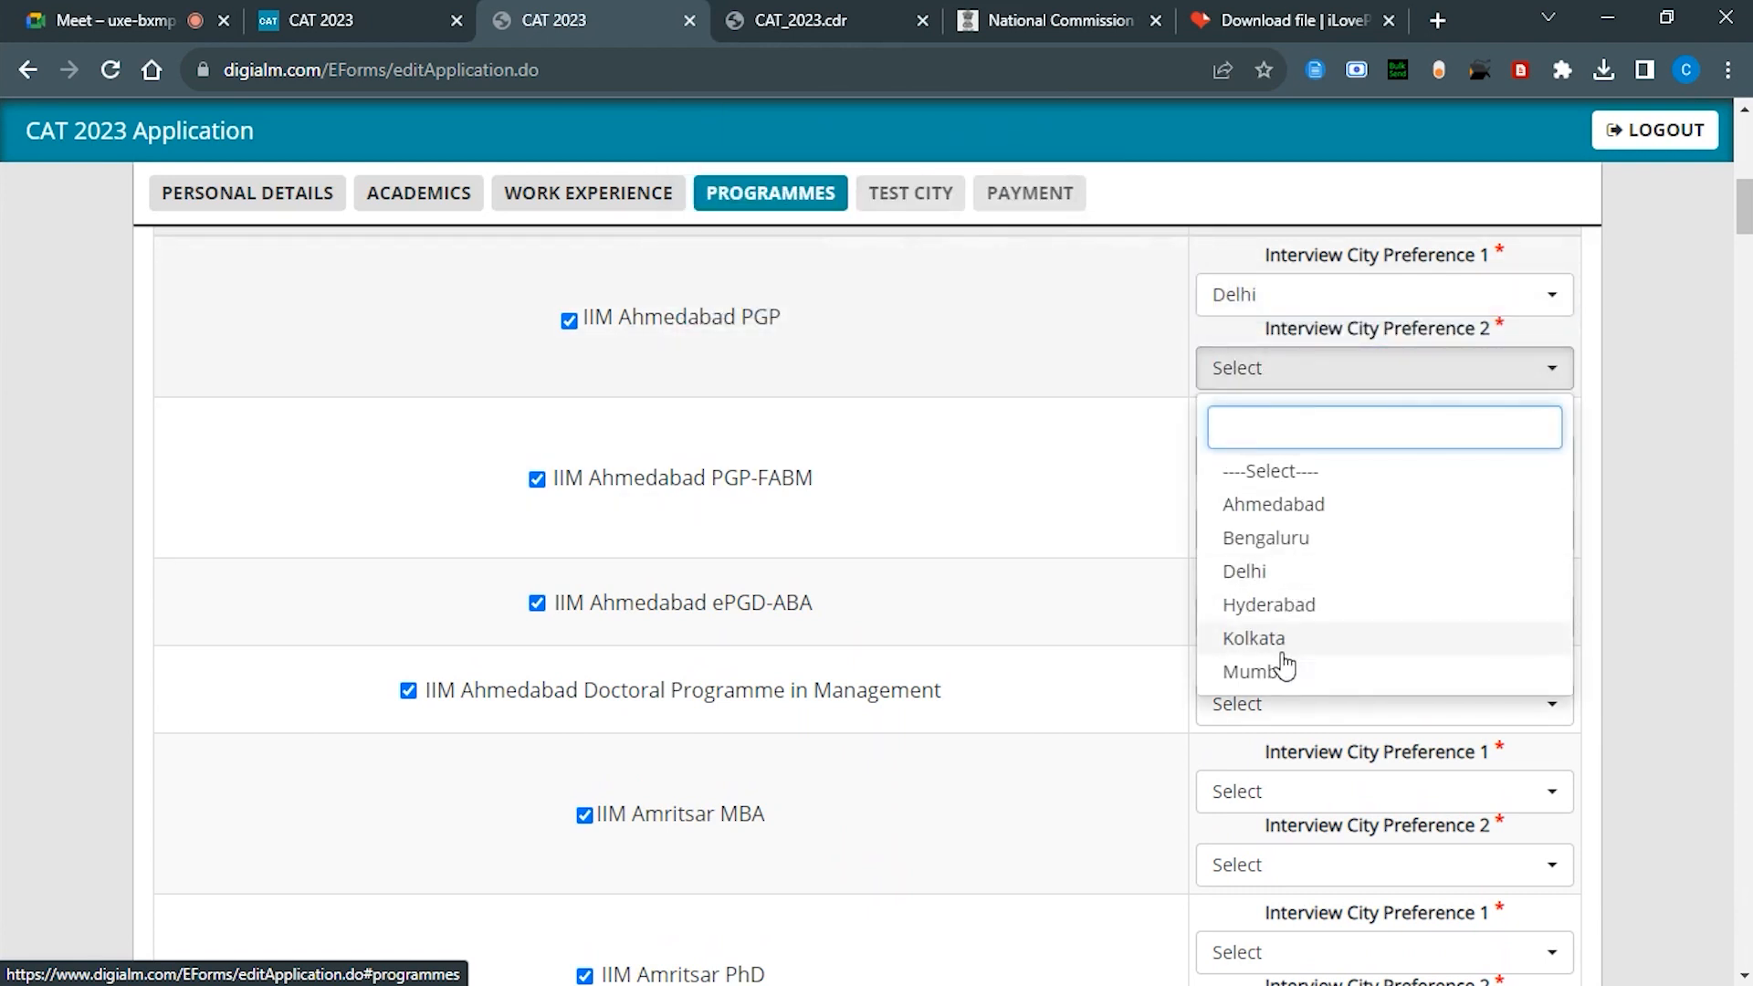
click(1277, 673)
Step: Give PGP-FABM Delhi first, then change PGP and PGP-FABM second preferences to Ahmedabad
click(1307, 455)
click(1260, 658)
click(1321, 542)
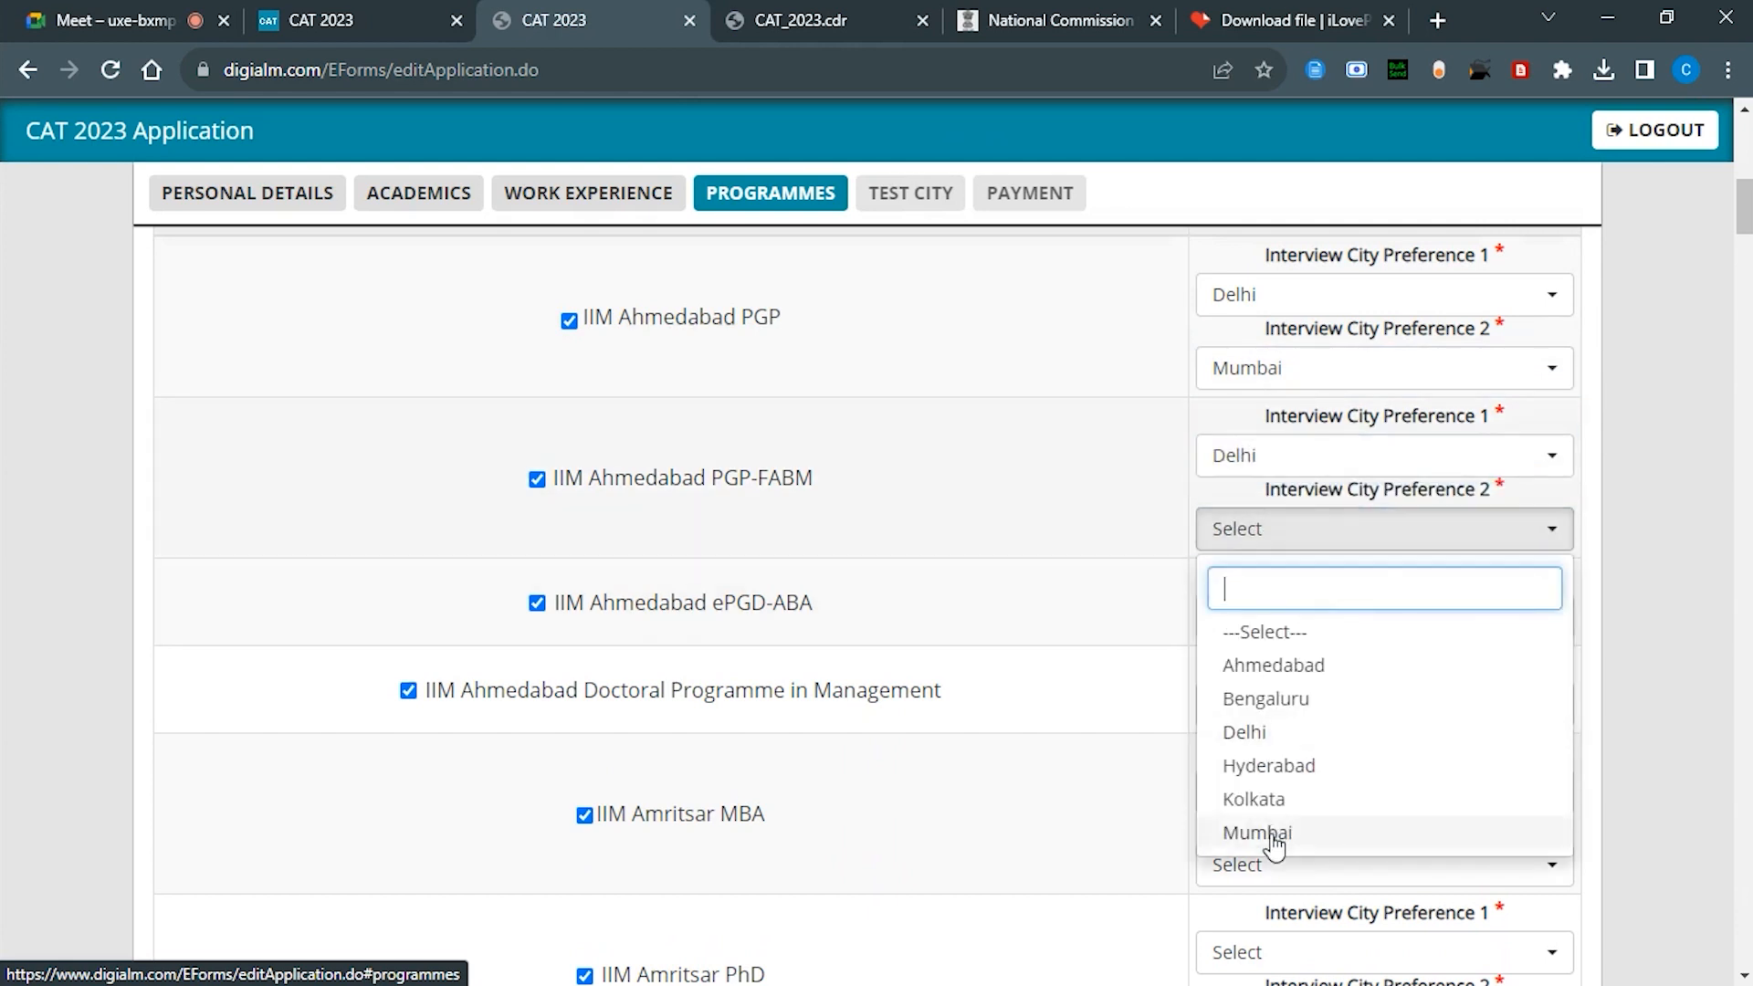
click(1276, 834)
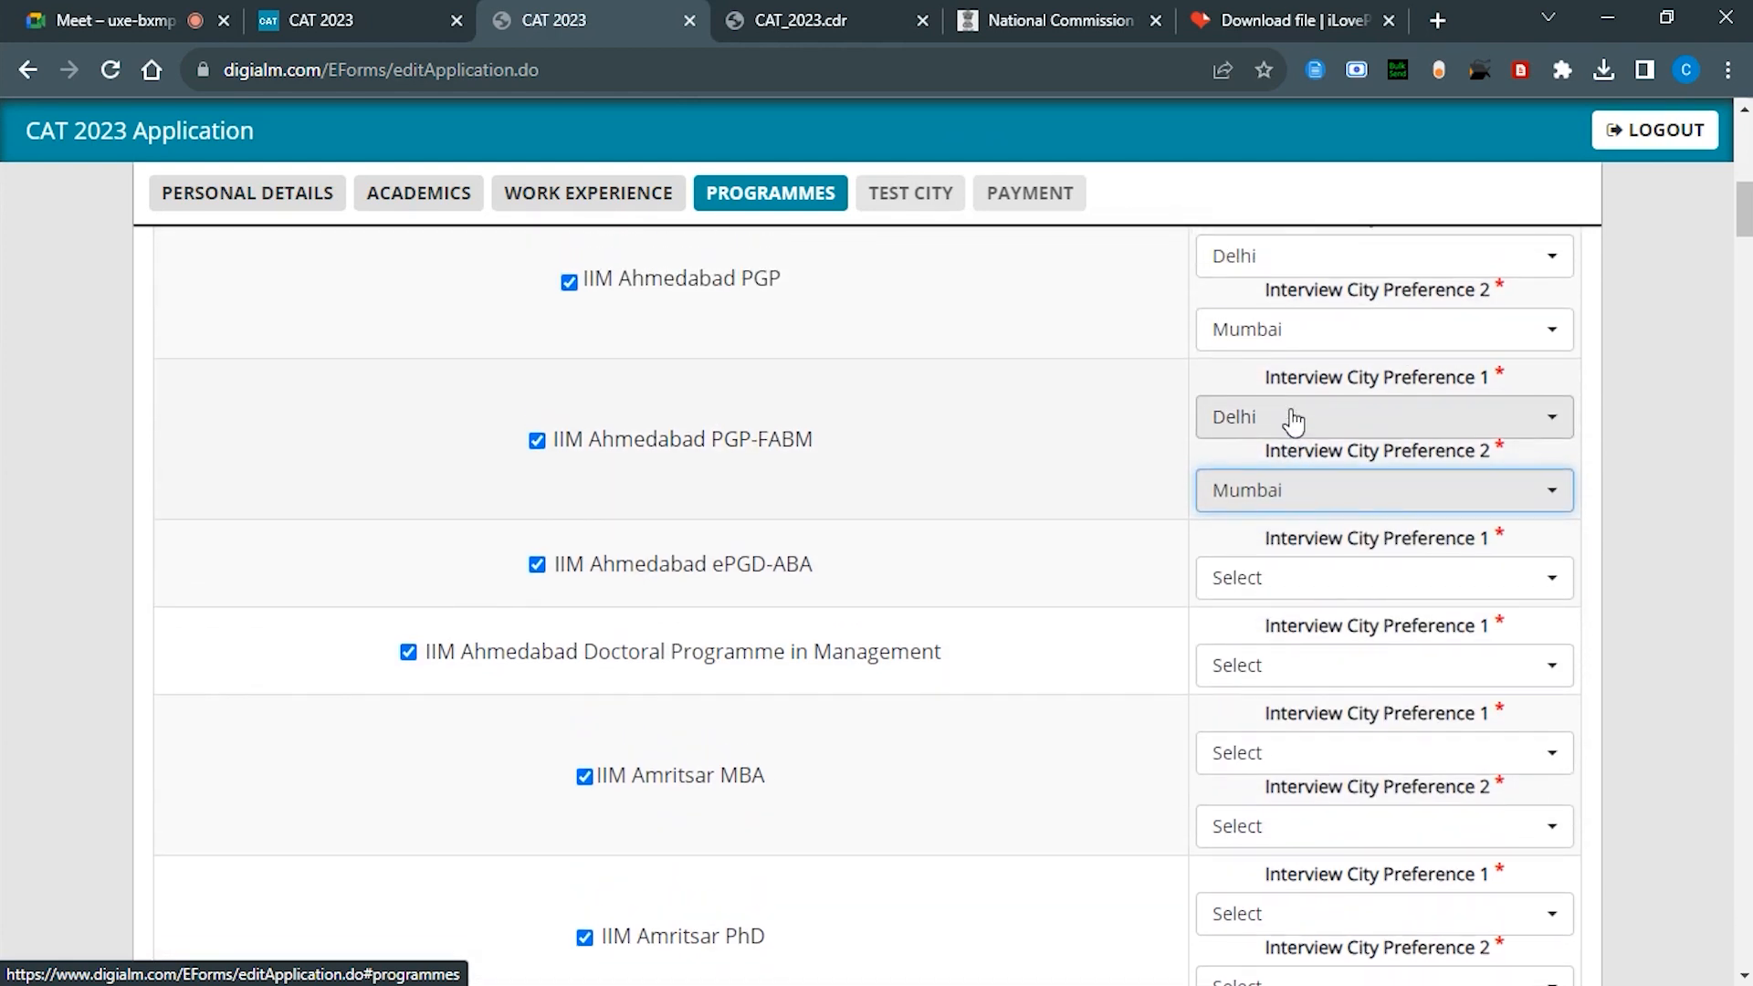
scroll(1293, 420, up, 1)
click(1310, 454)
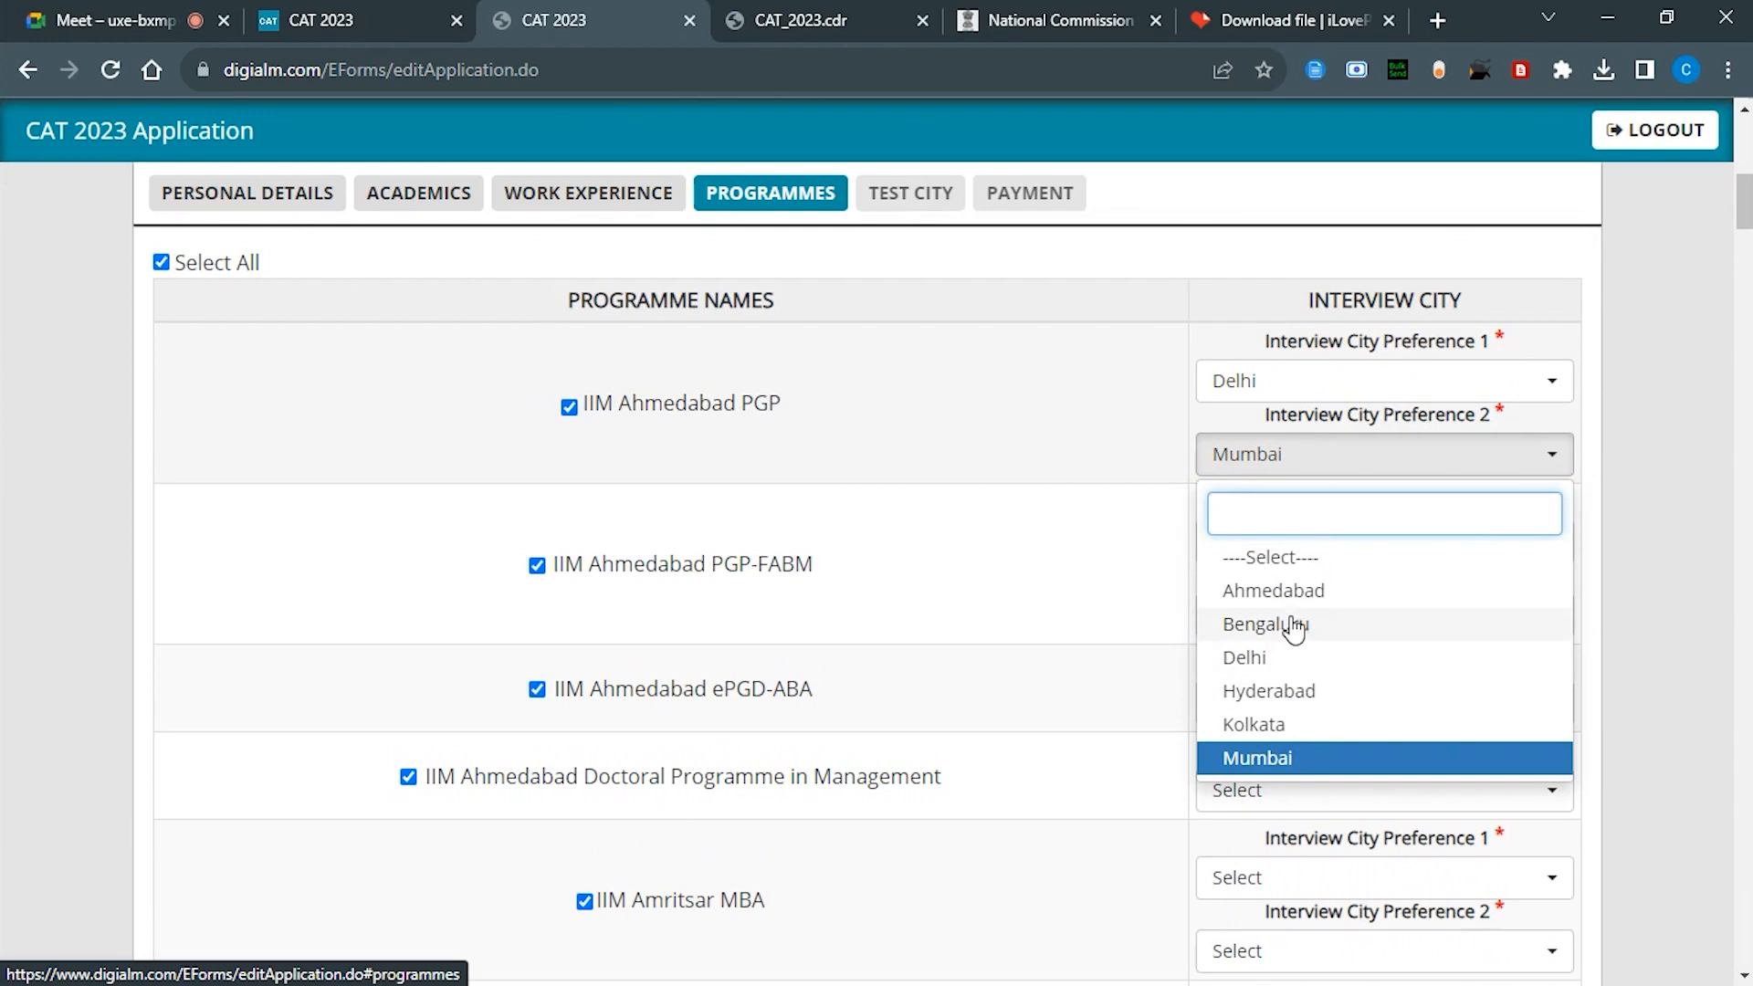
click(1274, 591)
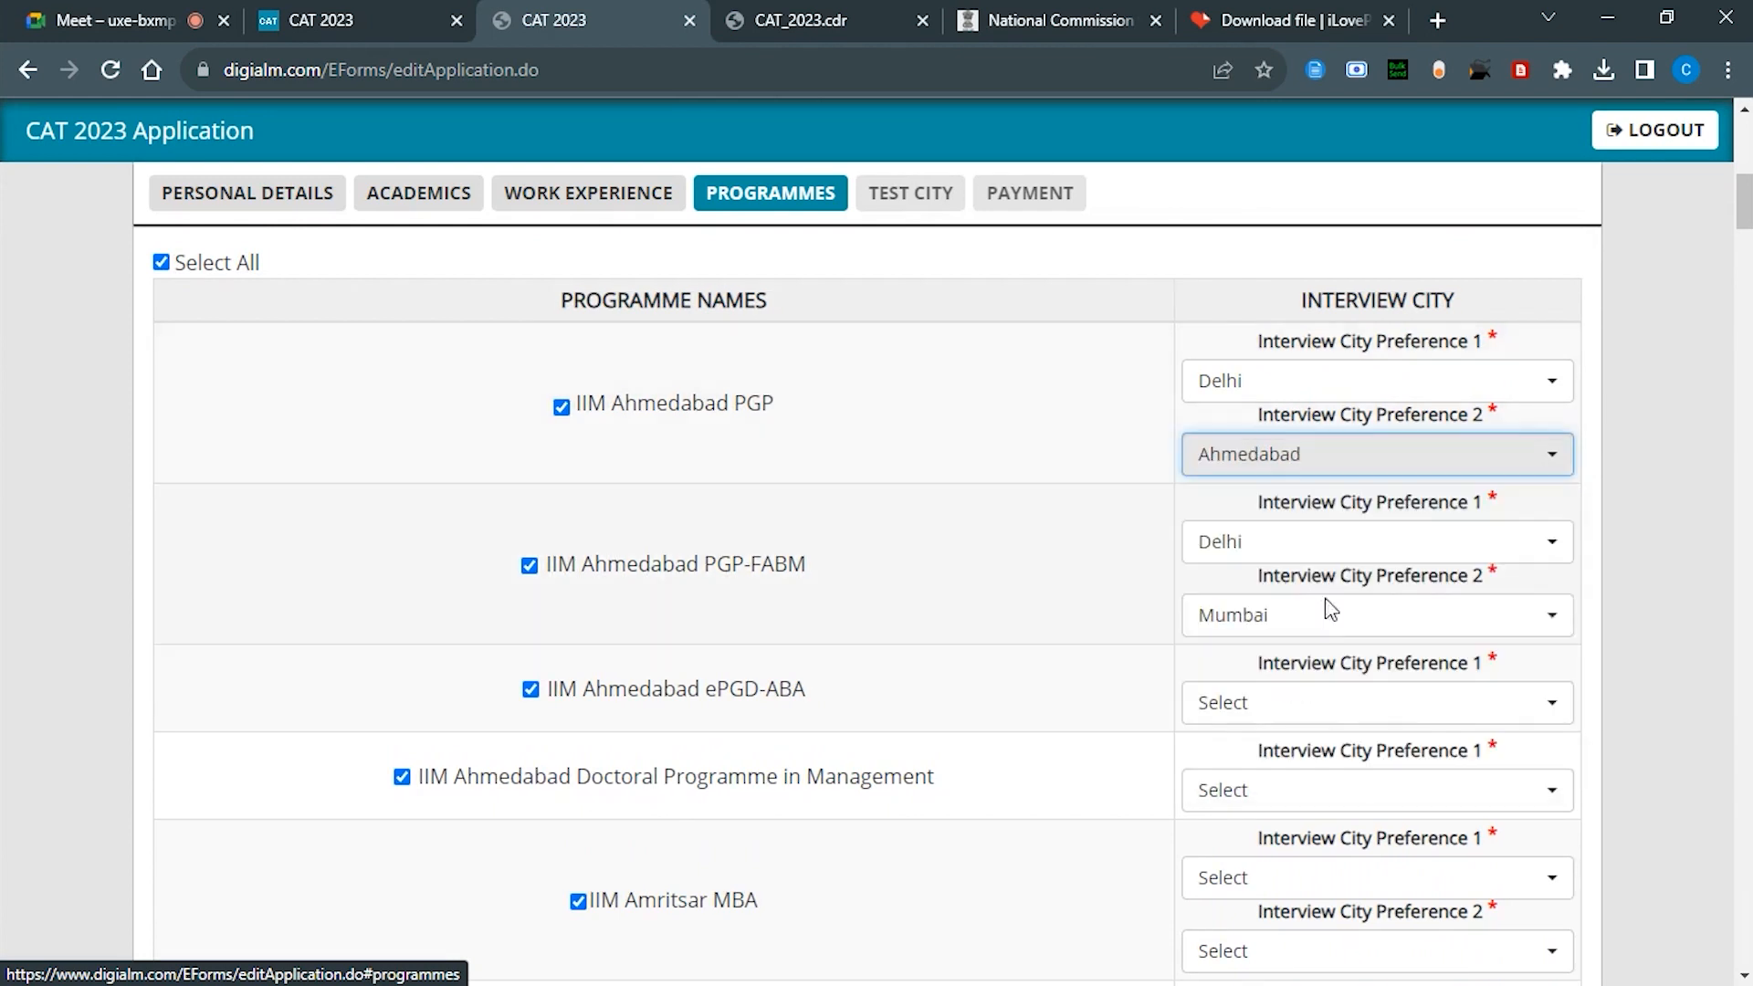
click(1214, 611)
click(1278, 747)
scroll(1273, 732, down, 1)
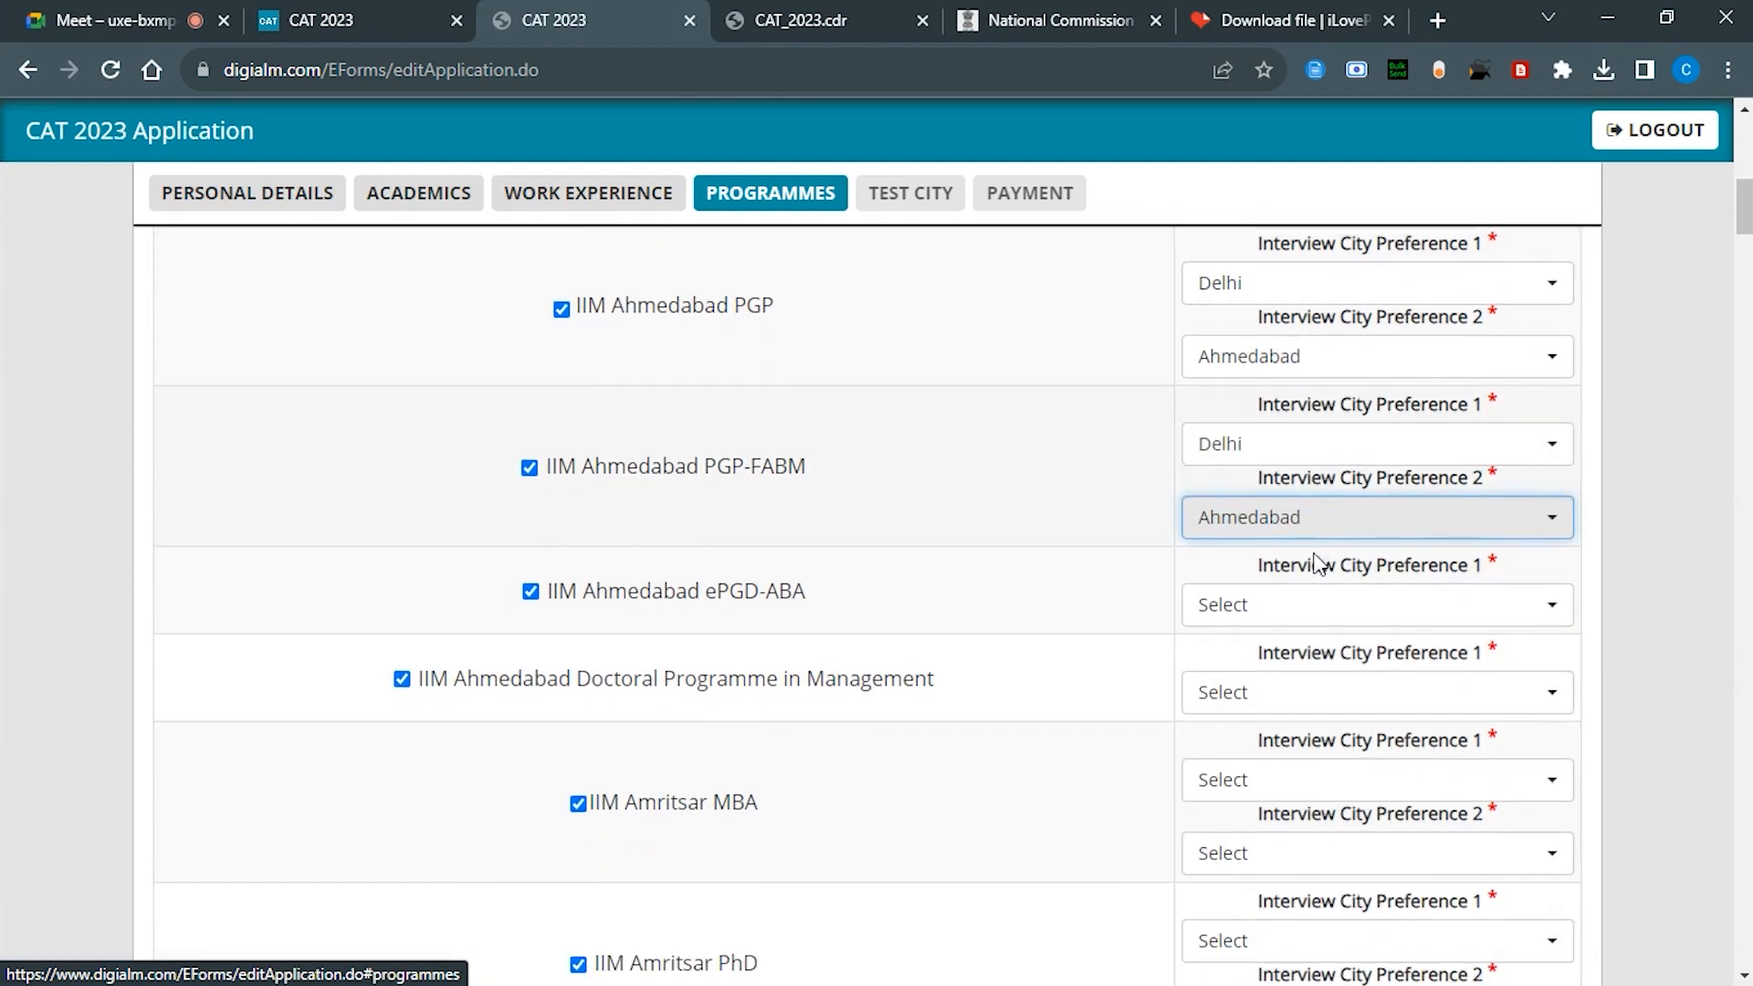
scroll(1266, 568, up, 1)
scroll(1245, 419, down, 4)
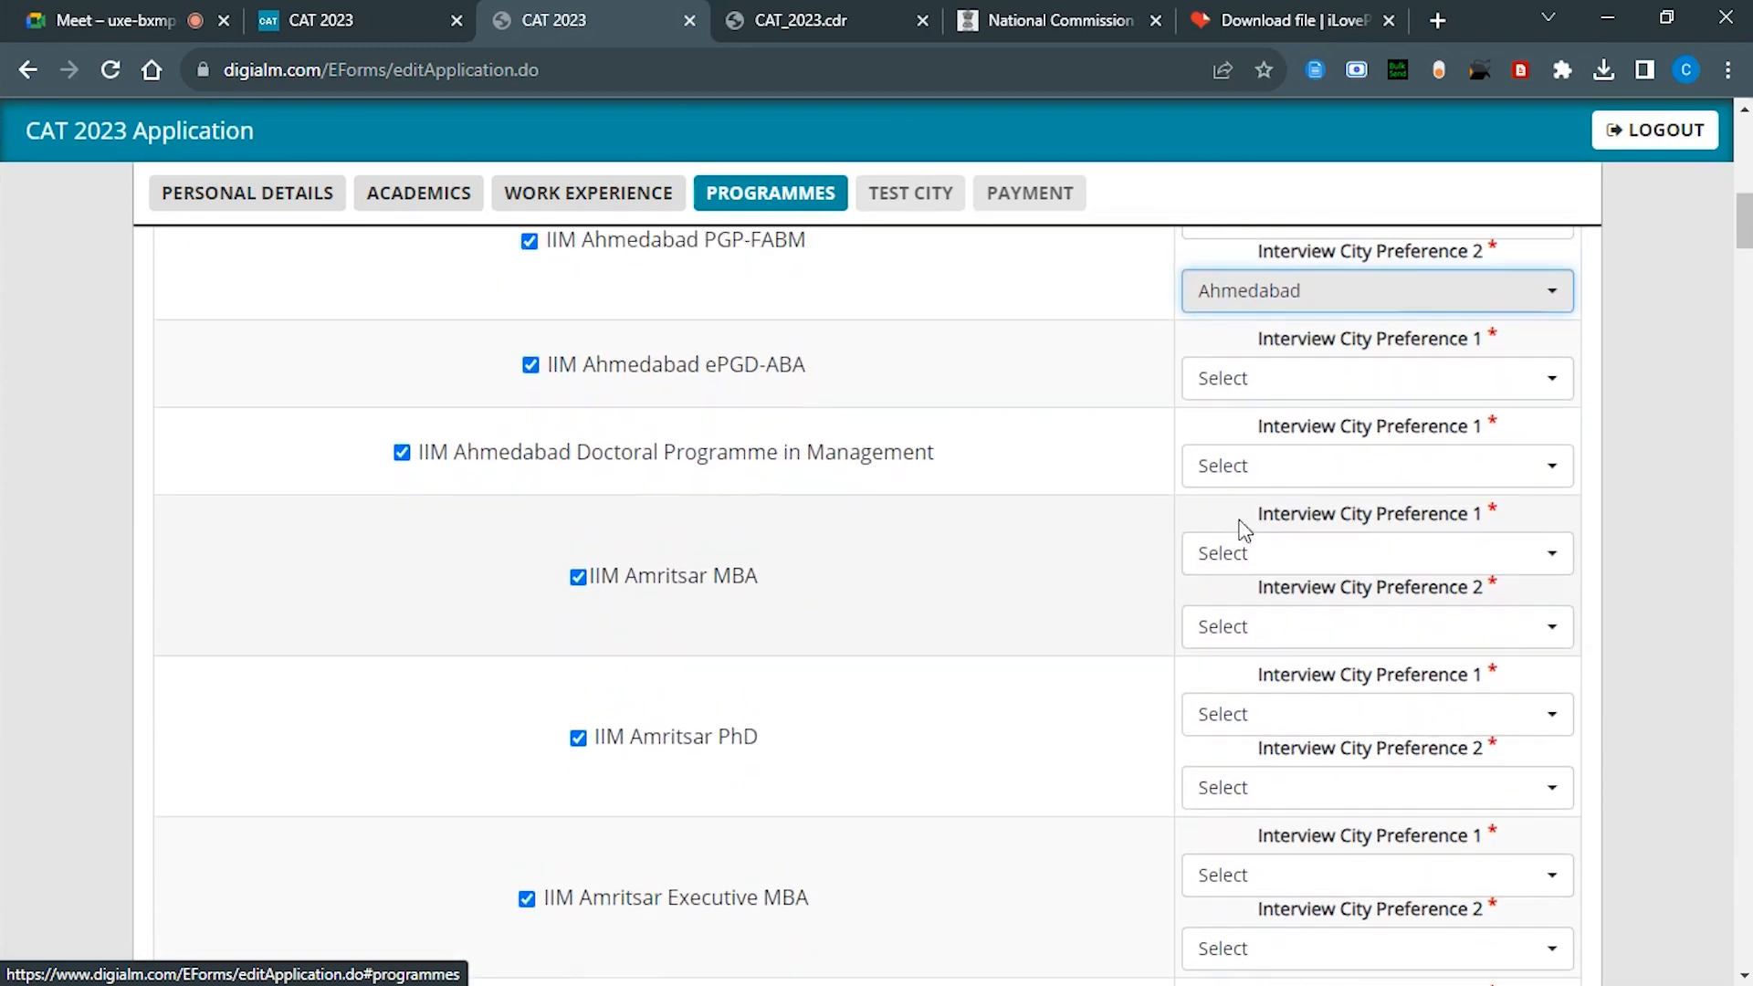
scroll(1242, 475, up, 1)
Step: Set Ahmedabad for ePGD-ABA and the Doctoral Programme, and Delhi as Amritsar MBA first city
click(1242, 419)
scroll(1247, 434, down, 1)
click(1257, 499)
scroll(1279, 438, down, 1)
click(1182, 391)
click(1261, 520)
click(1260, 475)
click(1233, 645)
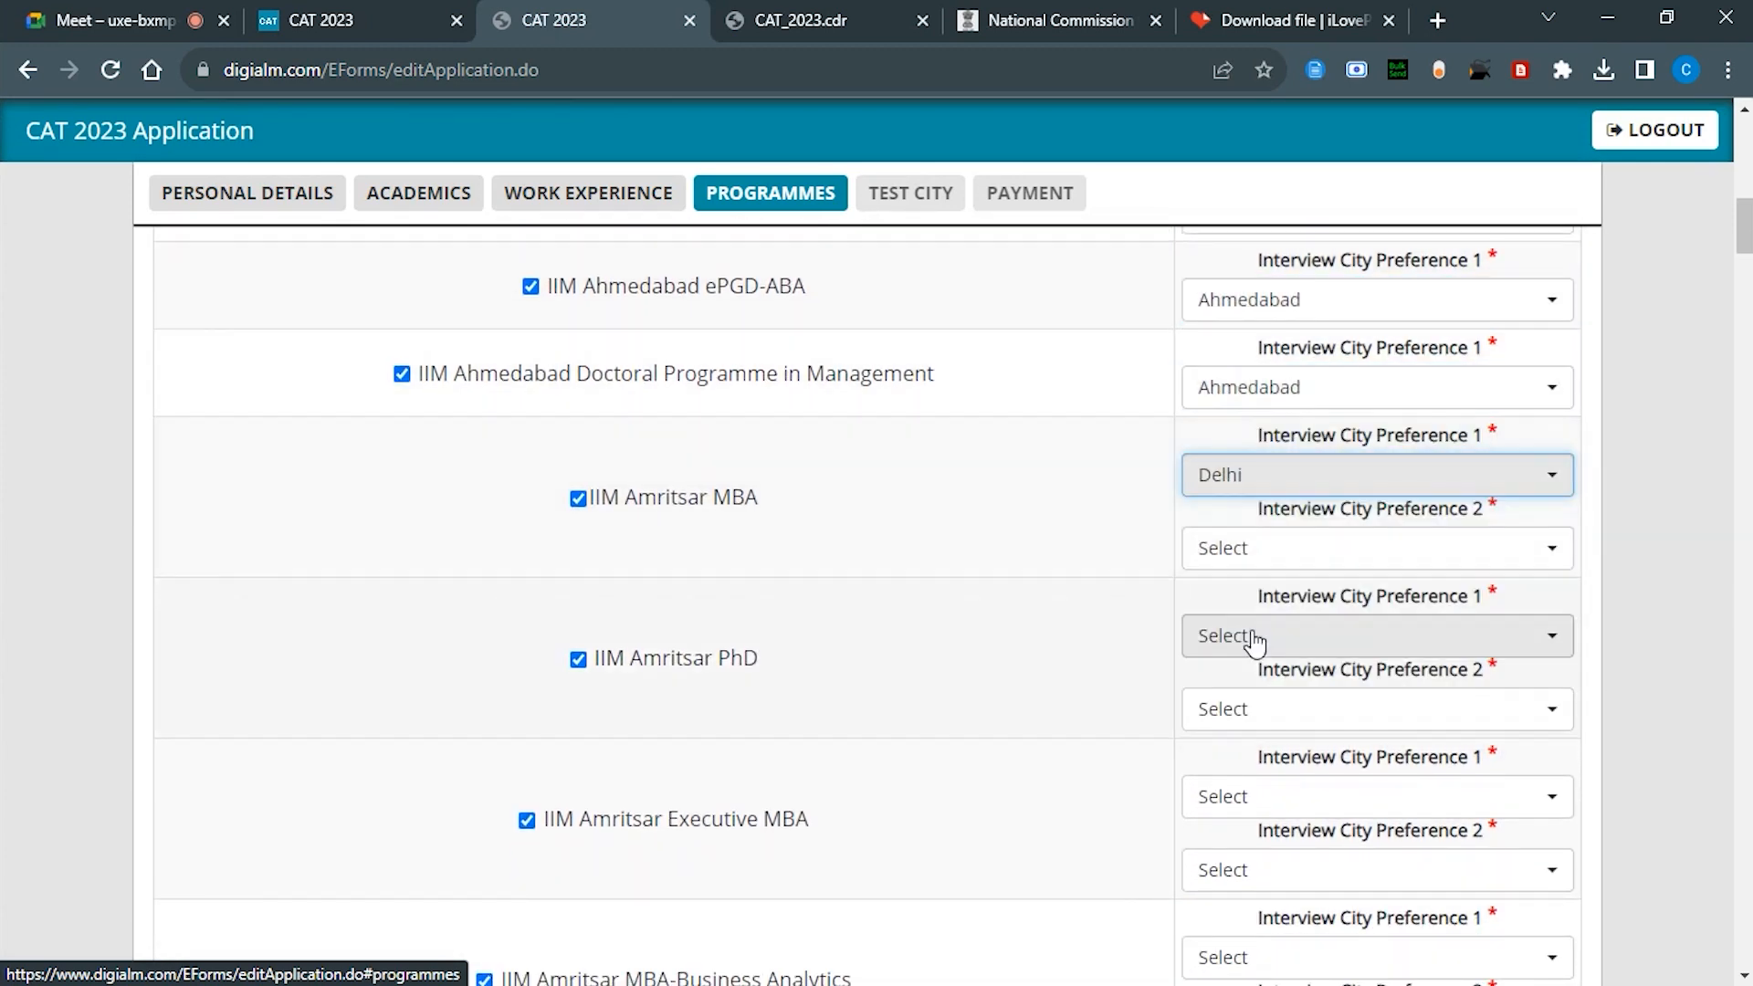
scroll(1286, 494, up, 2)
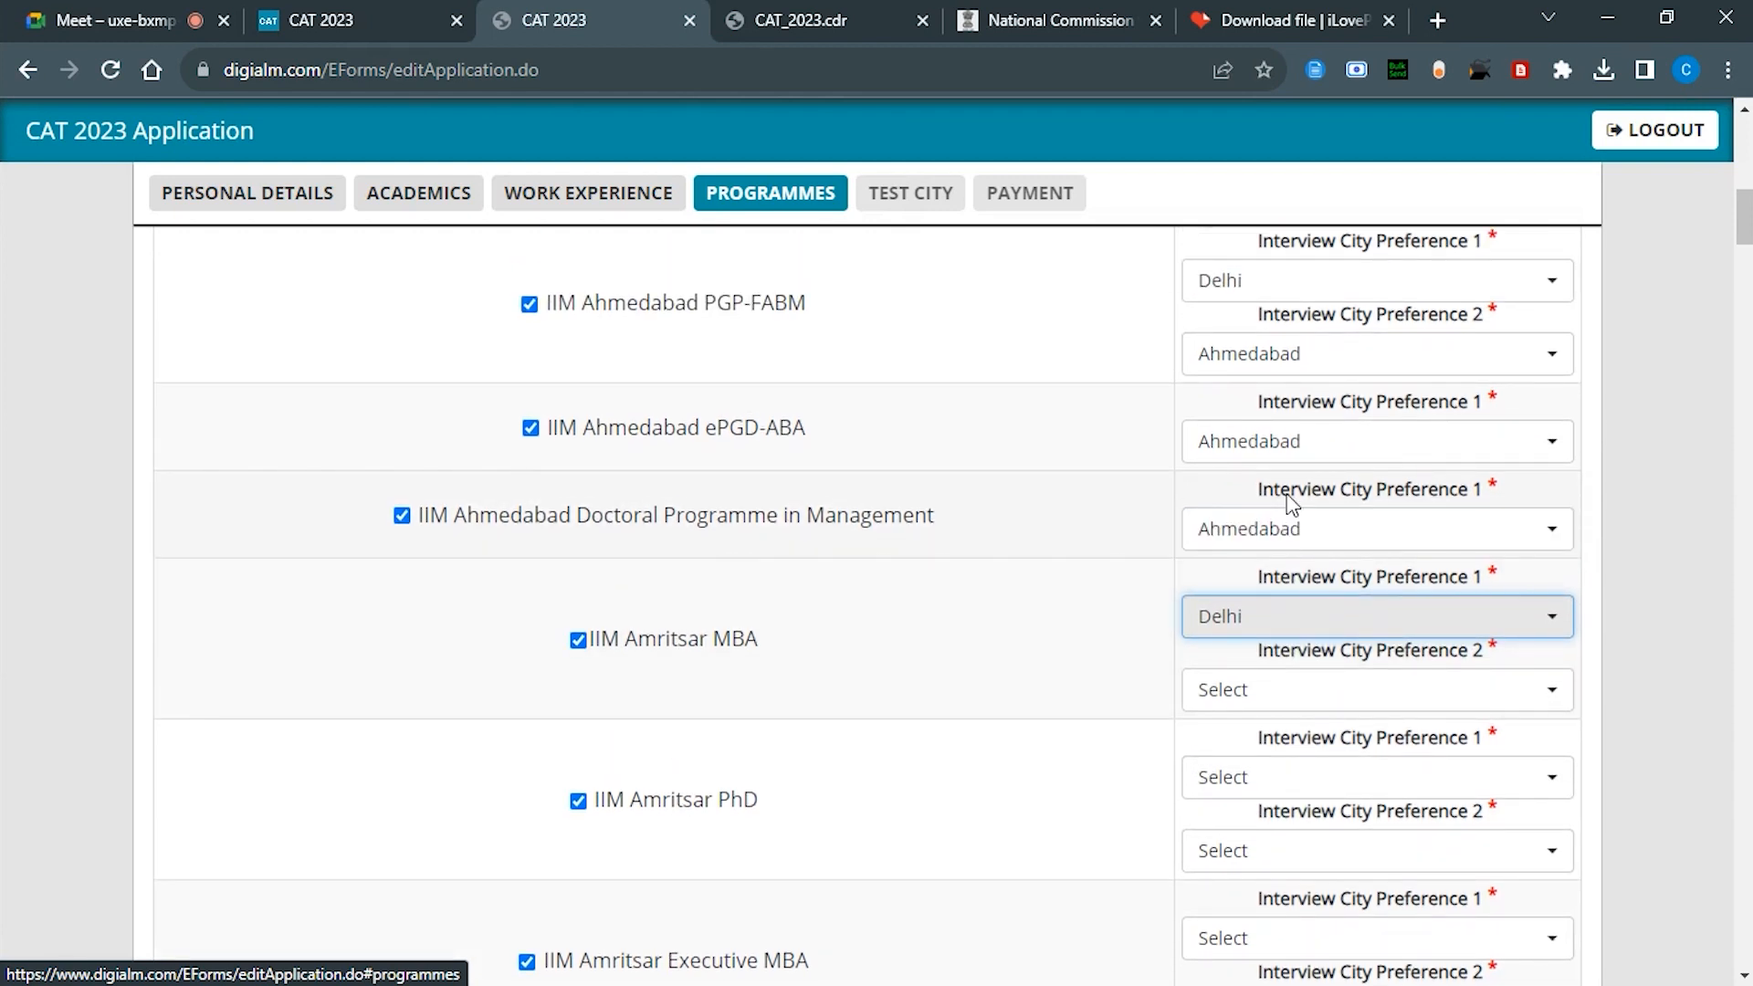
click(1303, 442)
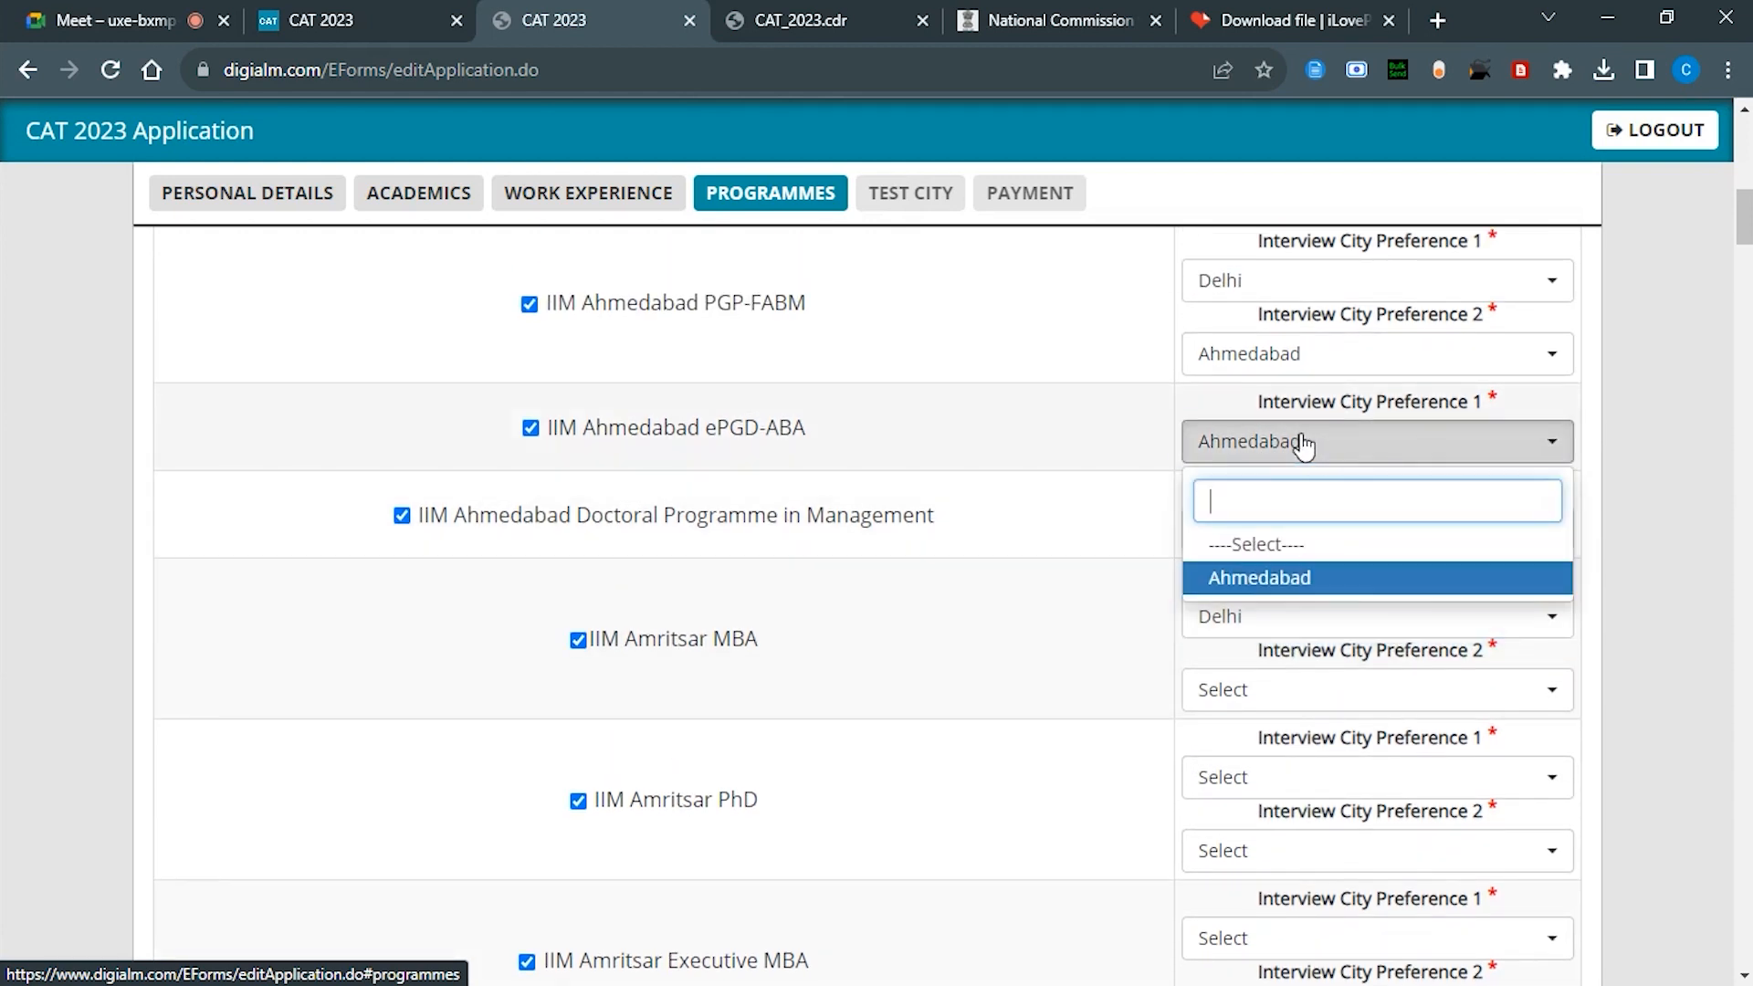
click(1301, 576)
Step: Finish Amritsar MBA, PhD and Executive MBA cities with Delhi first and Mumbai second
scroll(1302, 616, down, 3)
click(1279, 452)
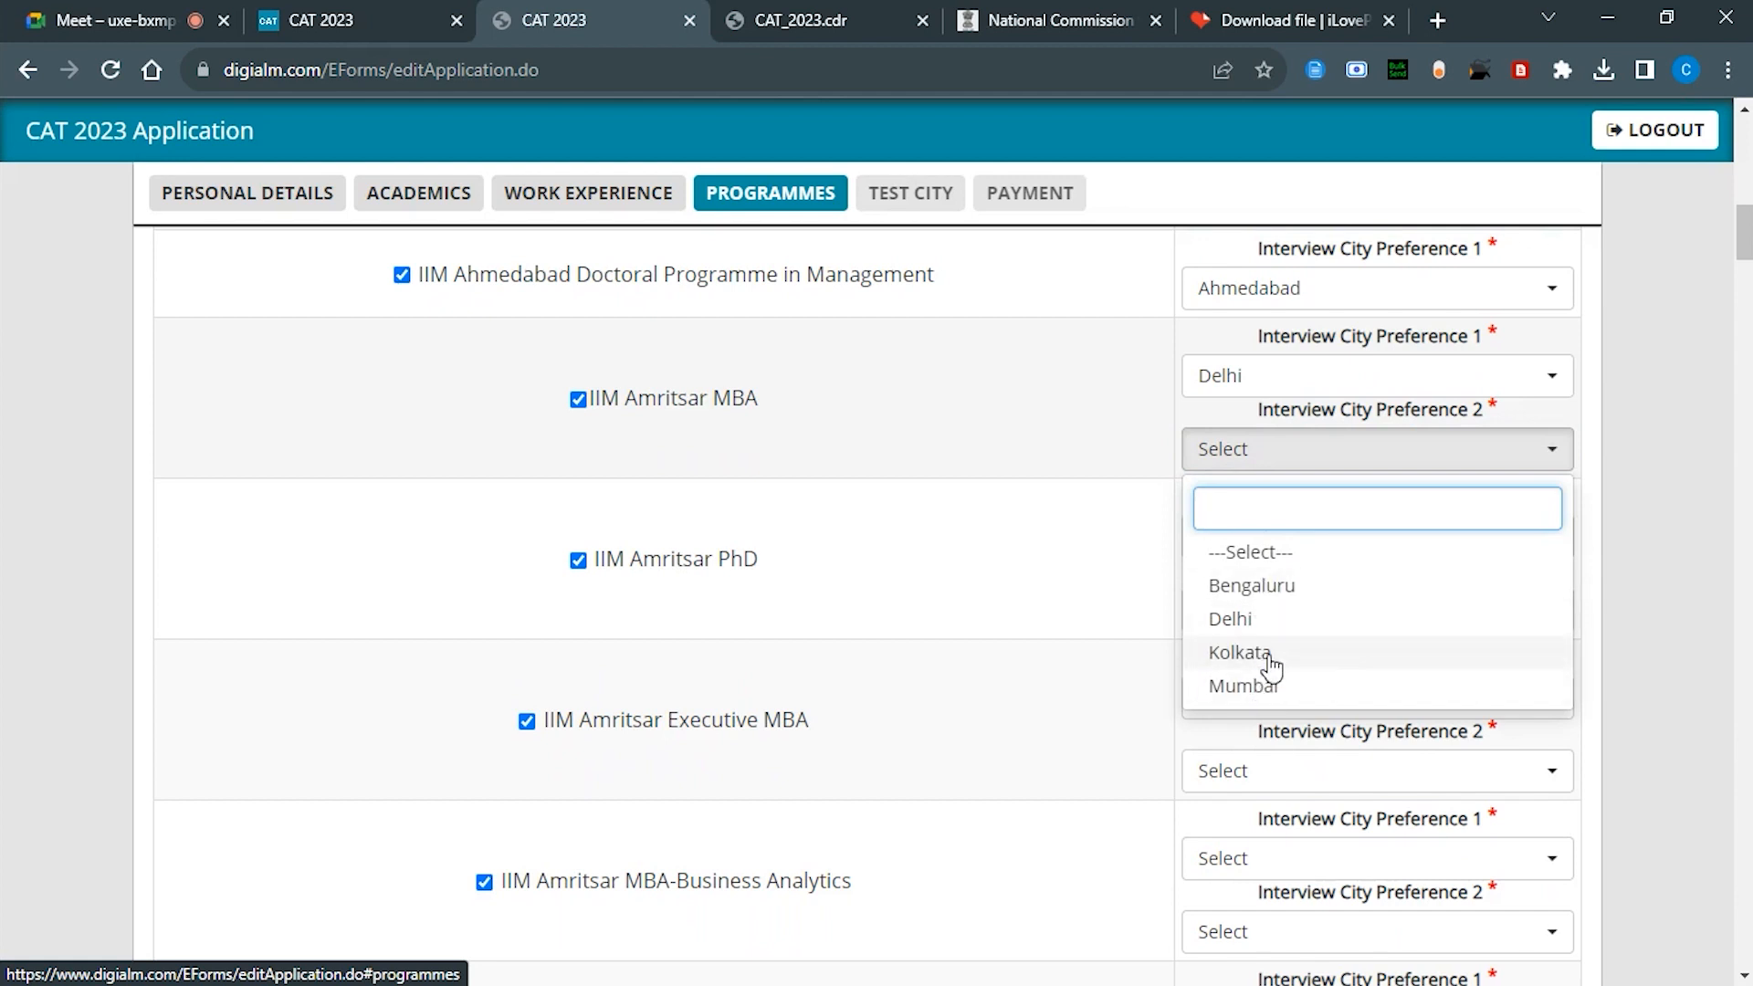
click(1278, 686)
click(1334, 539)
click(1300, 706)
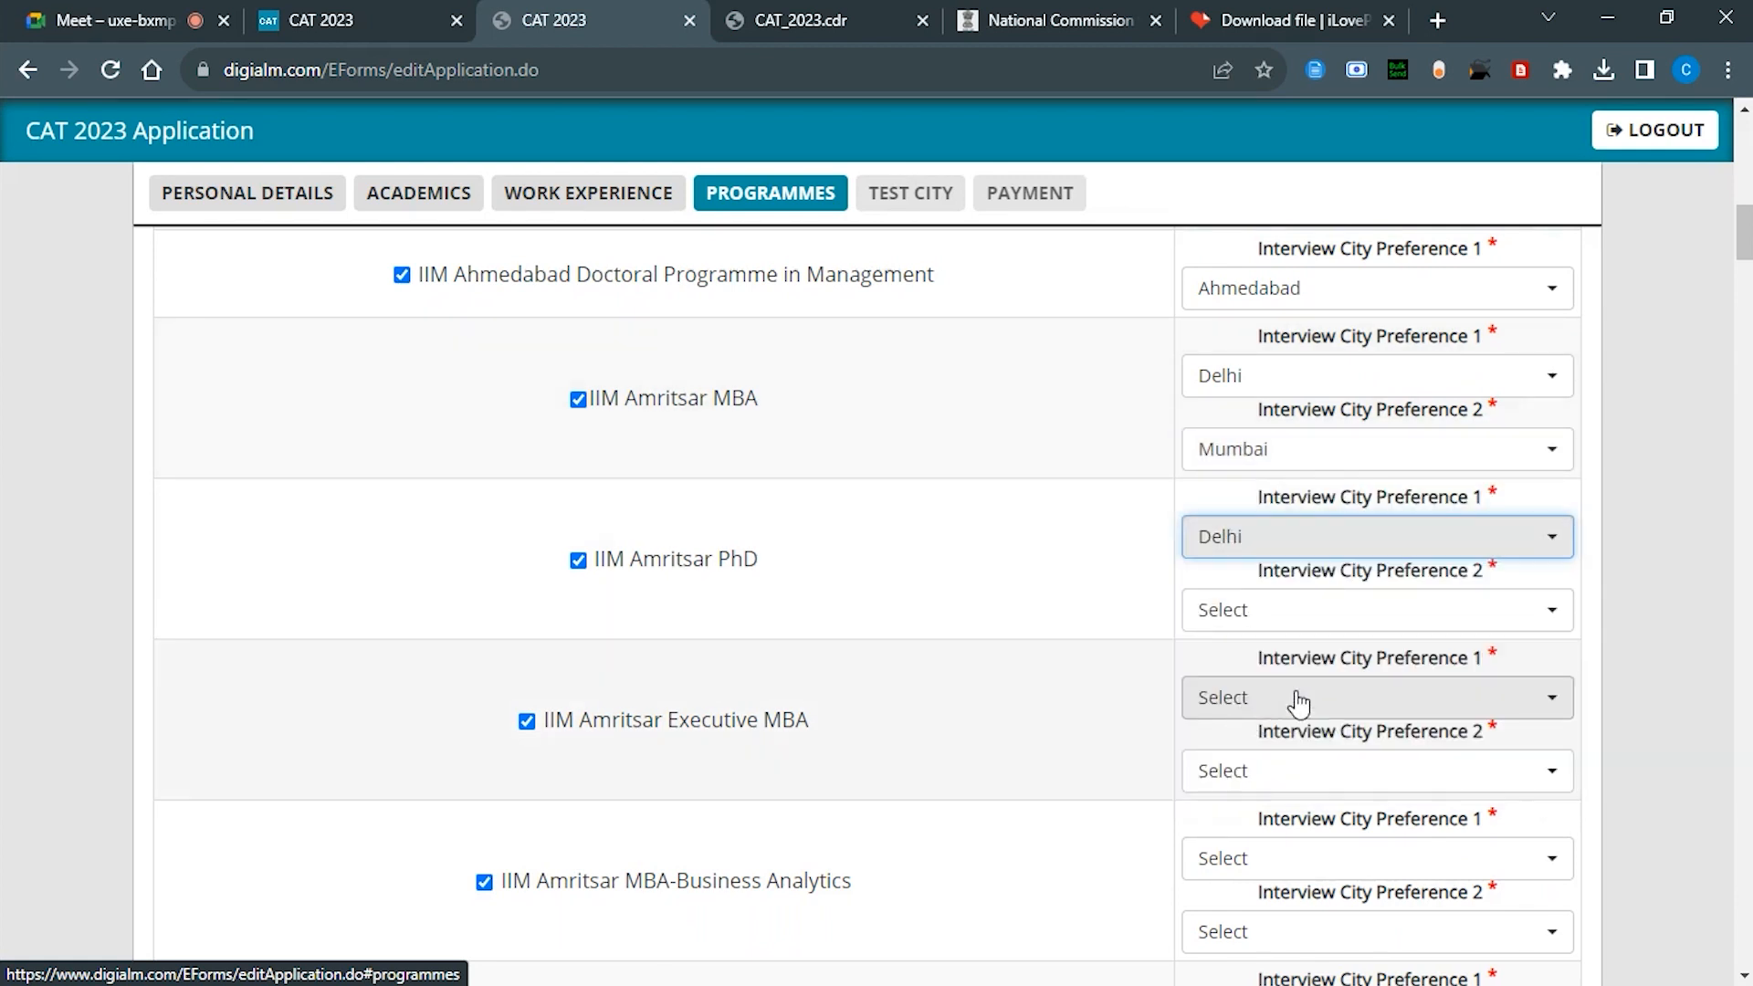
click(1299, 698)
click(1250, 868)
click(1279, 610)
click(1261, 841)
scroll(1272, 722, down, 2)
click(1272, 600)
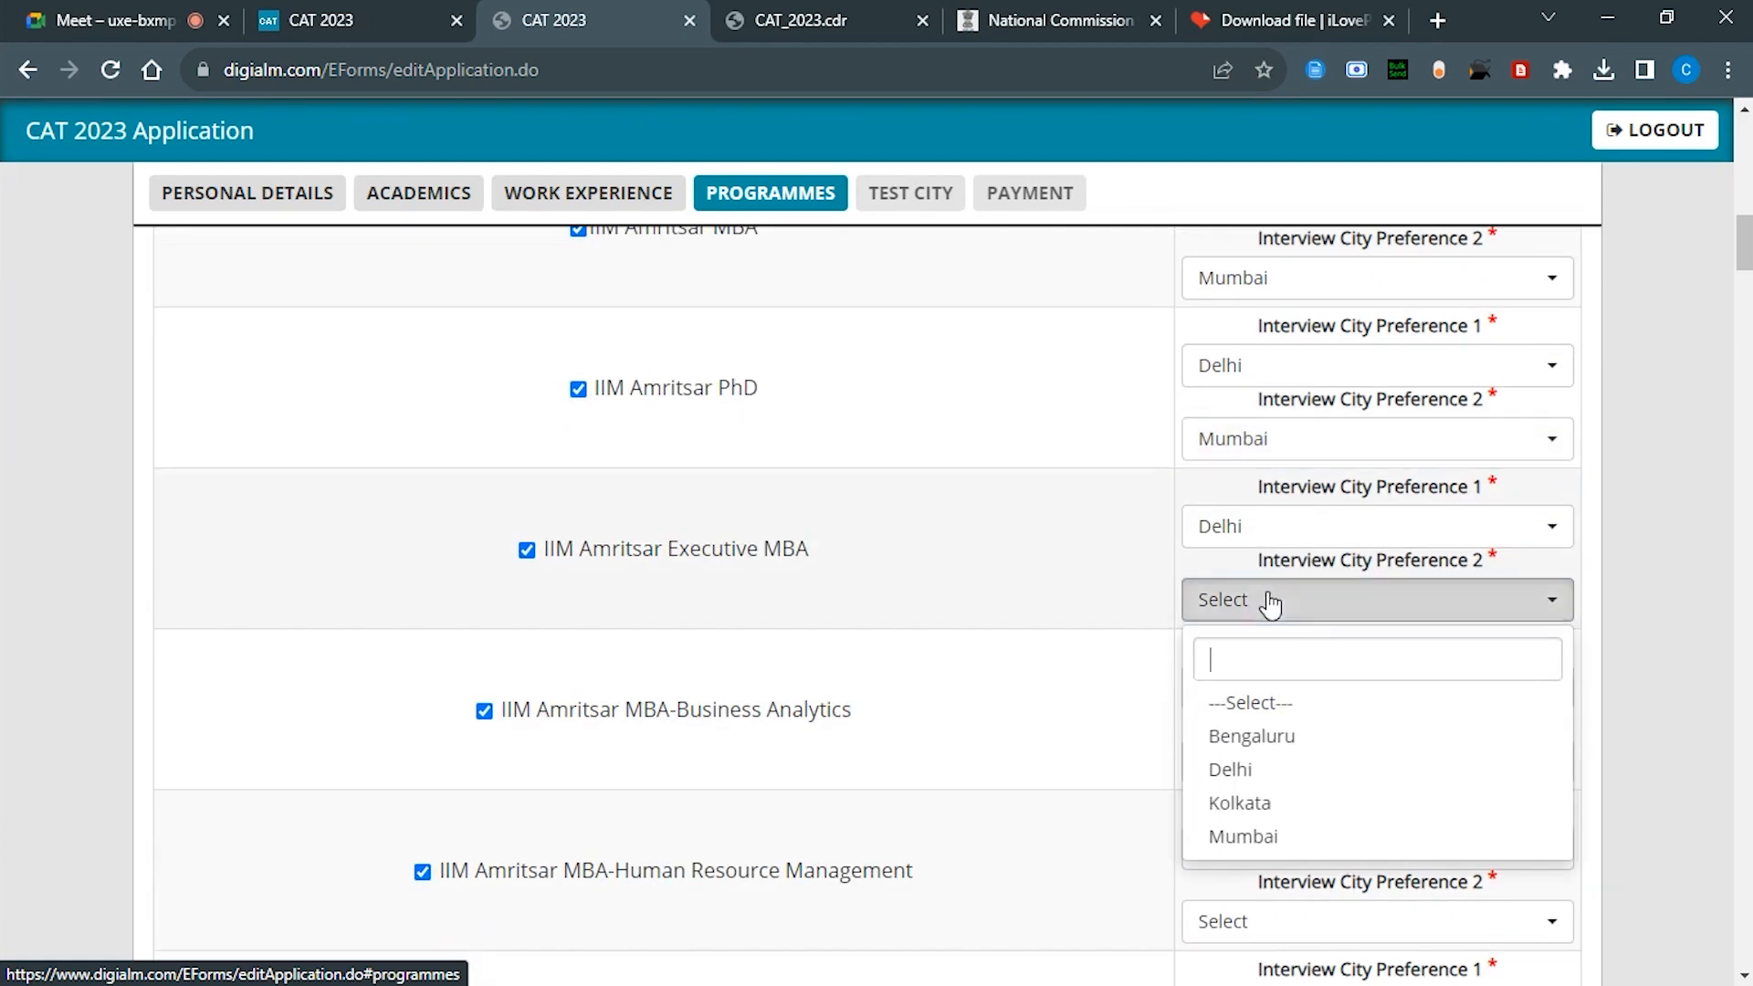
click(1247, 827)
scroll(1087, 697, down, 4)
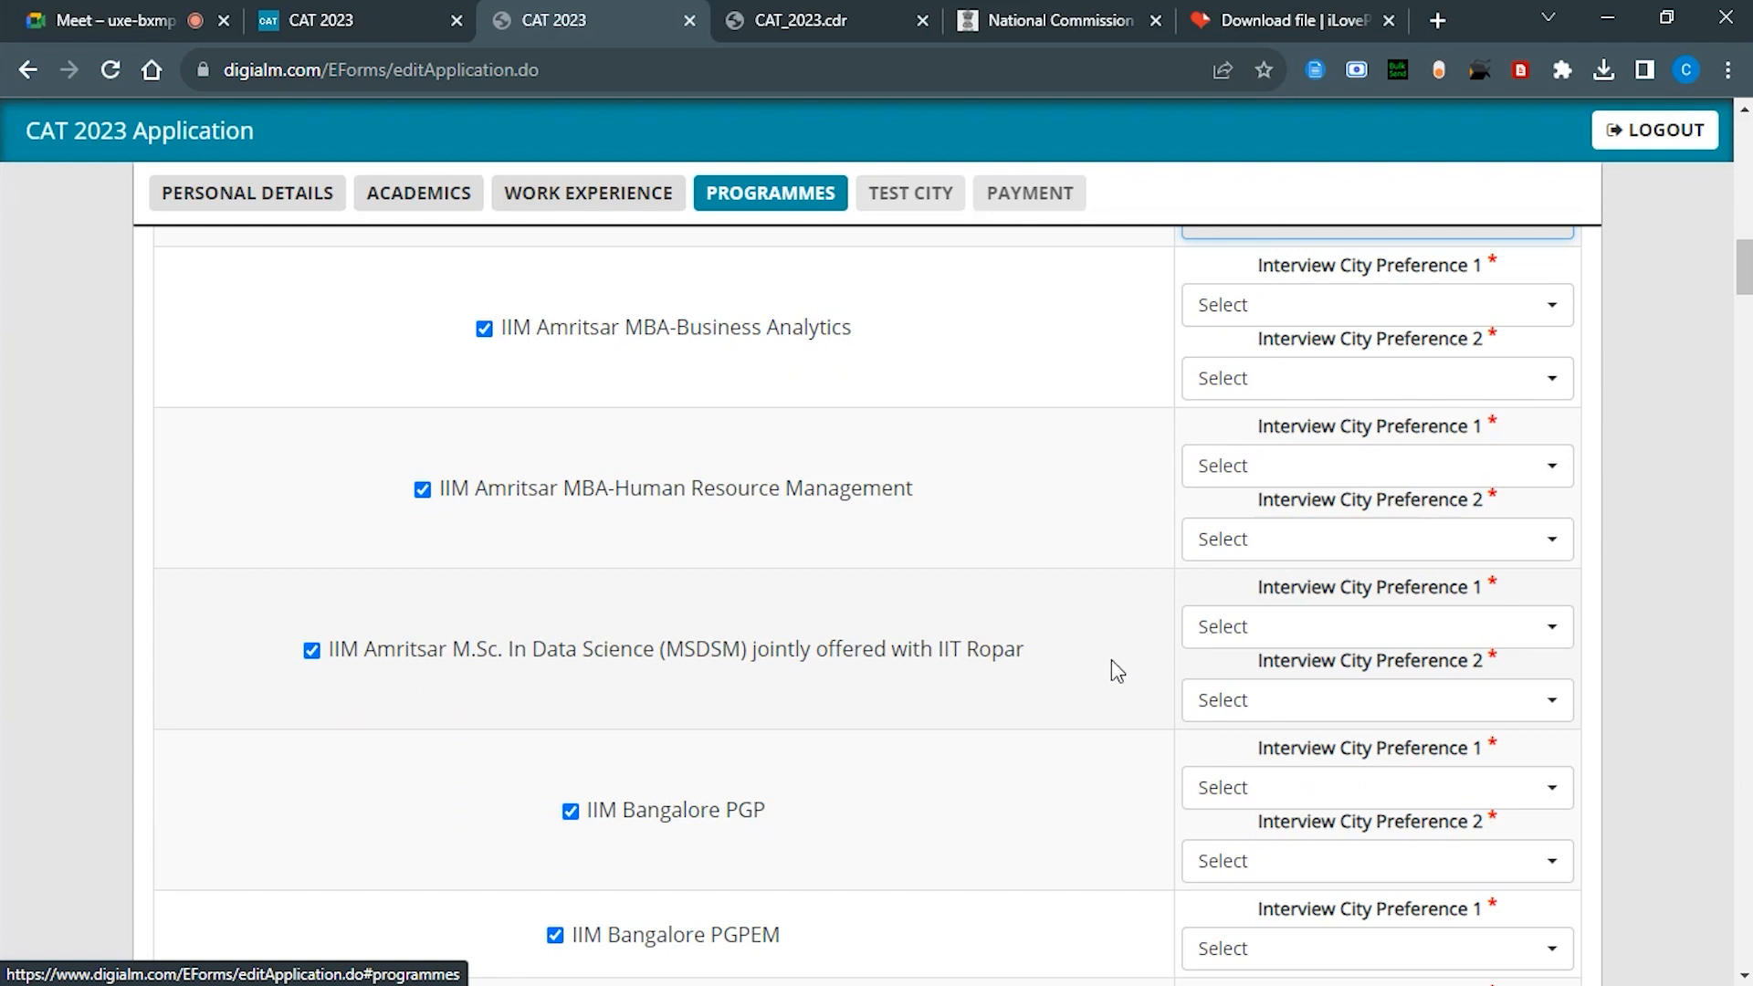
scroll(1224, 430, up, 1)
scroll(1225, 443, down, 20)
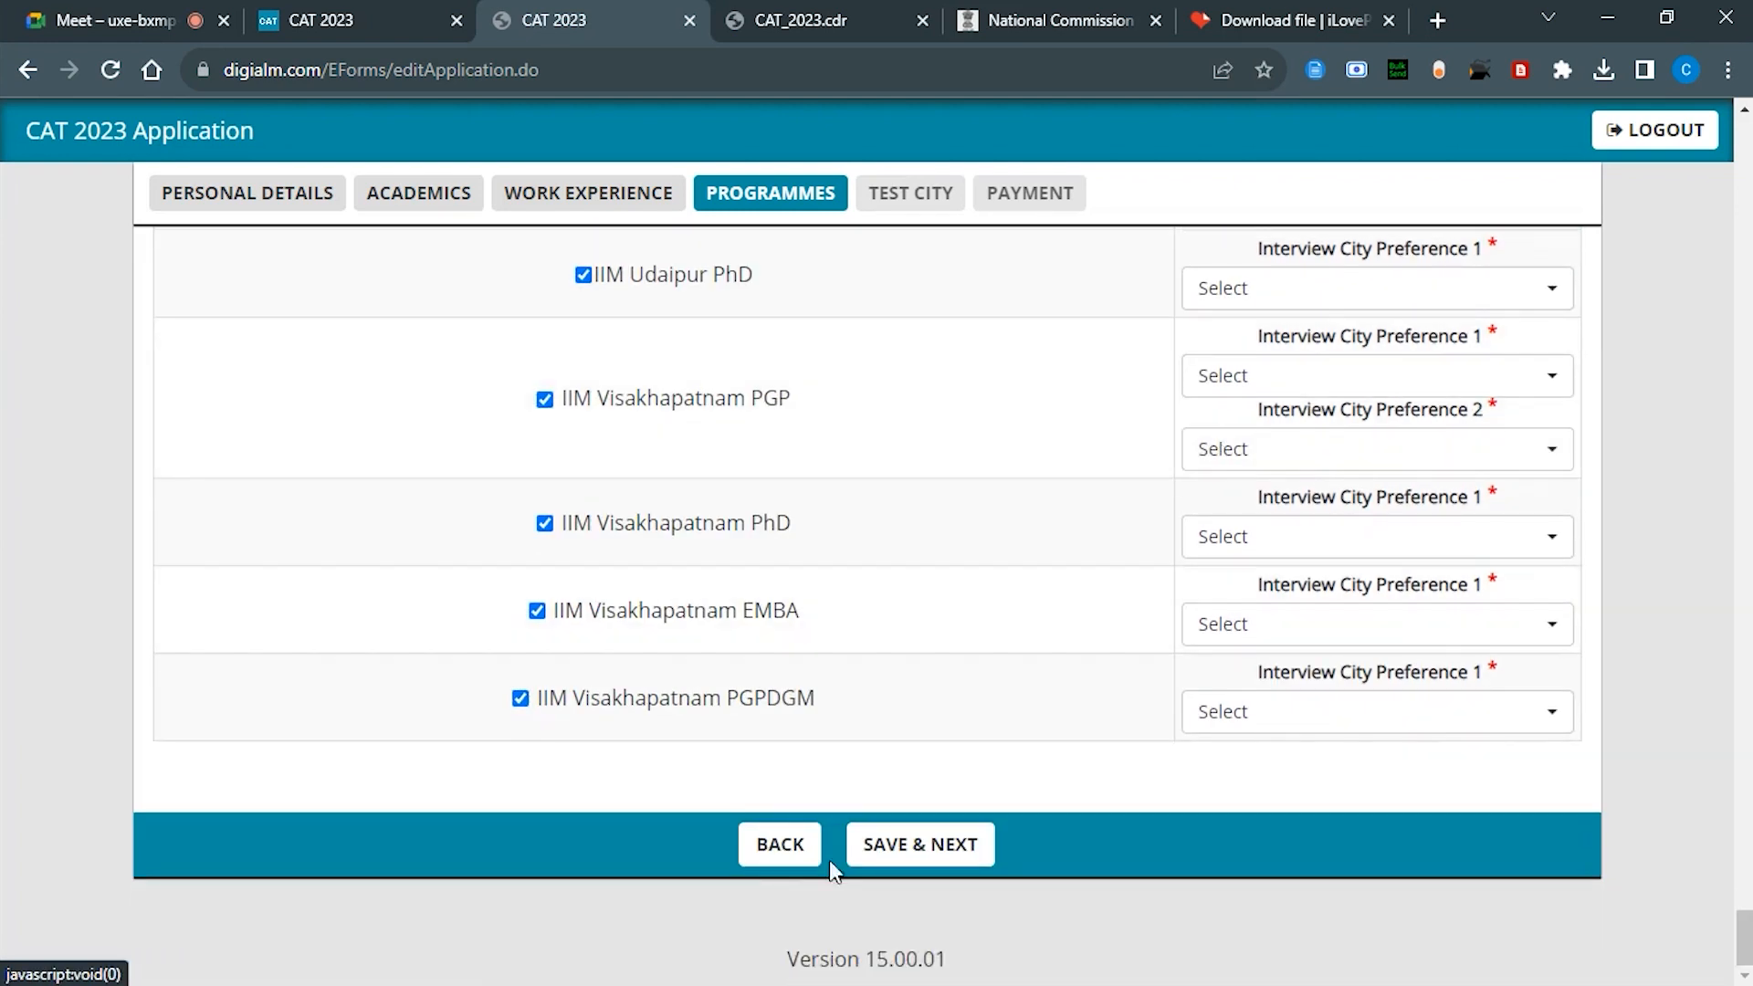
Step: Set Visakhapatnam for the PGPDGM, EMBA and PhD, and Delhi/Mumbai for Visakhapatnam PGP
click(1341, 726)
click(1284, 826)
click(1303, 639)
click(1292, 755)
click(1287, 539)
click(1264, 513)
click(1279, 448)
click(1206, 718)
click(1279, 375)
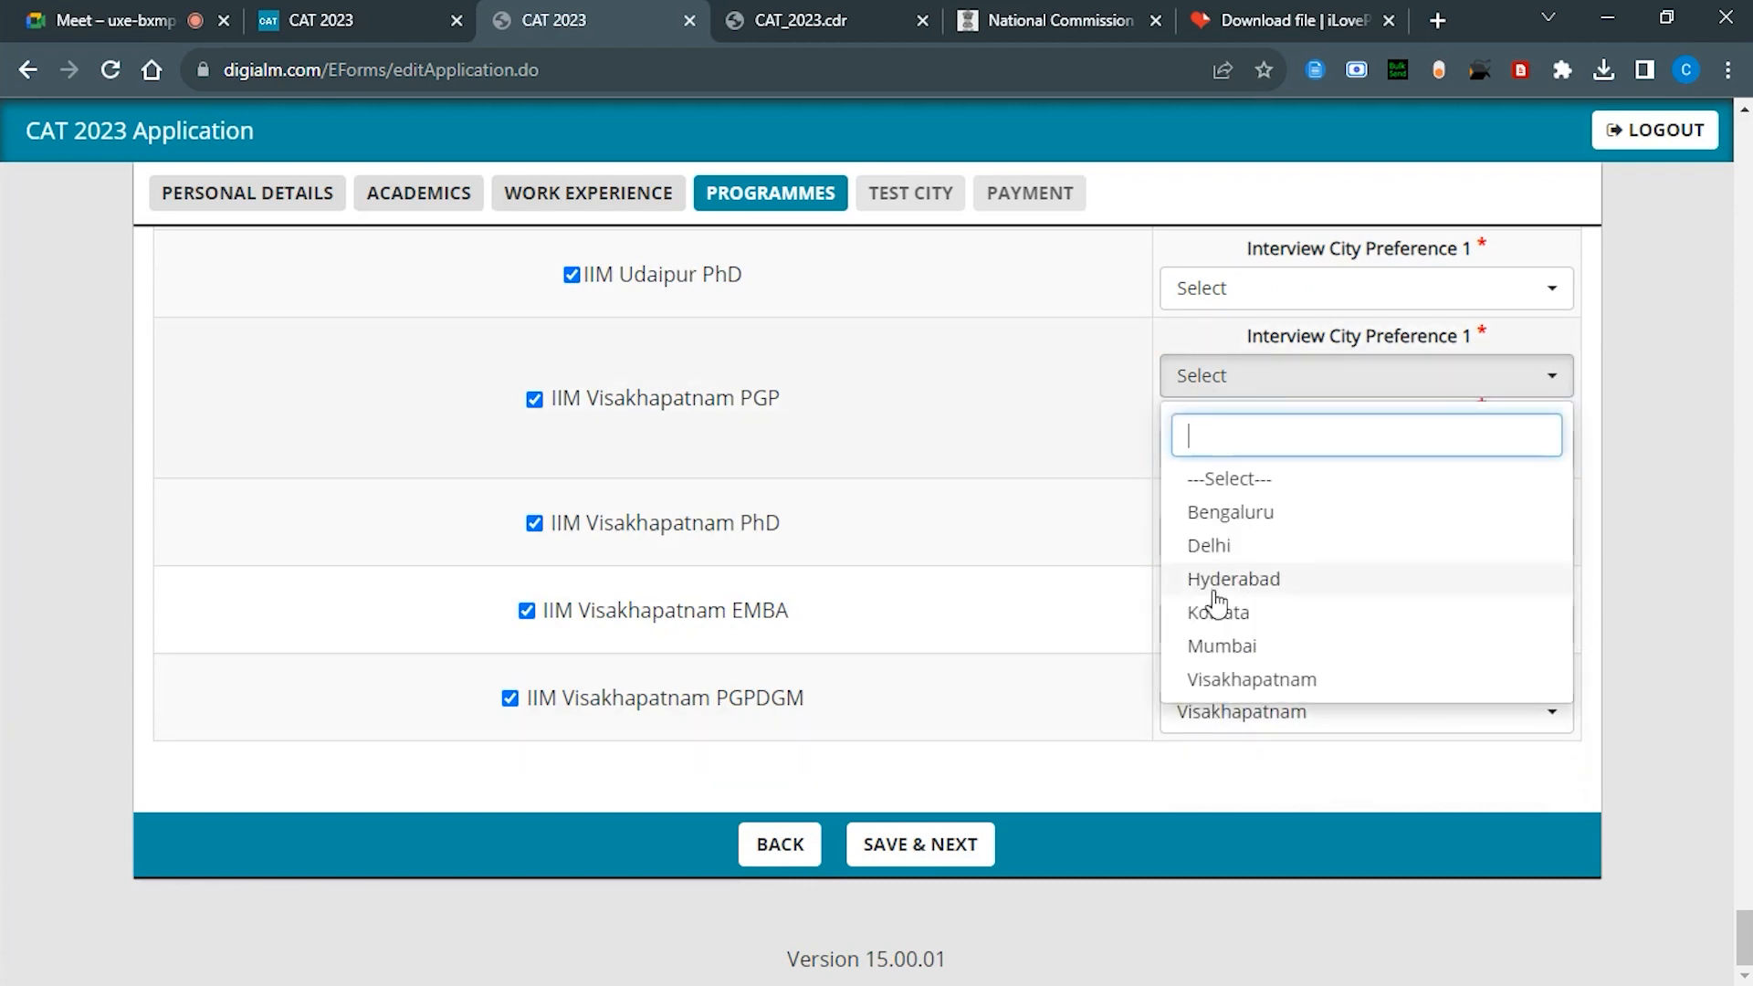
click(1209, 545)
scroll(1214, 555, up, 3)
Step: Set Udaipur as interview city for the Udaipur PhD, PGDBAWE and MBA-GSCM programmes
click(1209, 581)
click(1217, 715)
click(1228, 497)
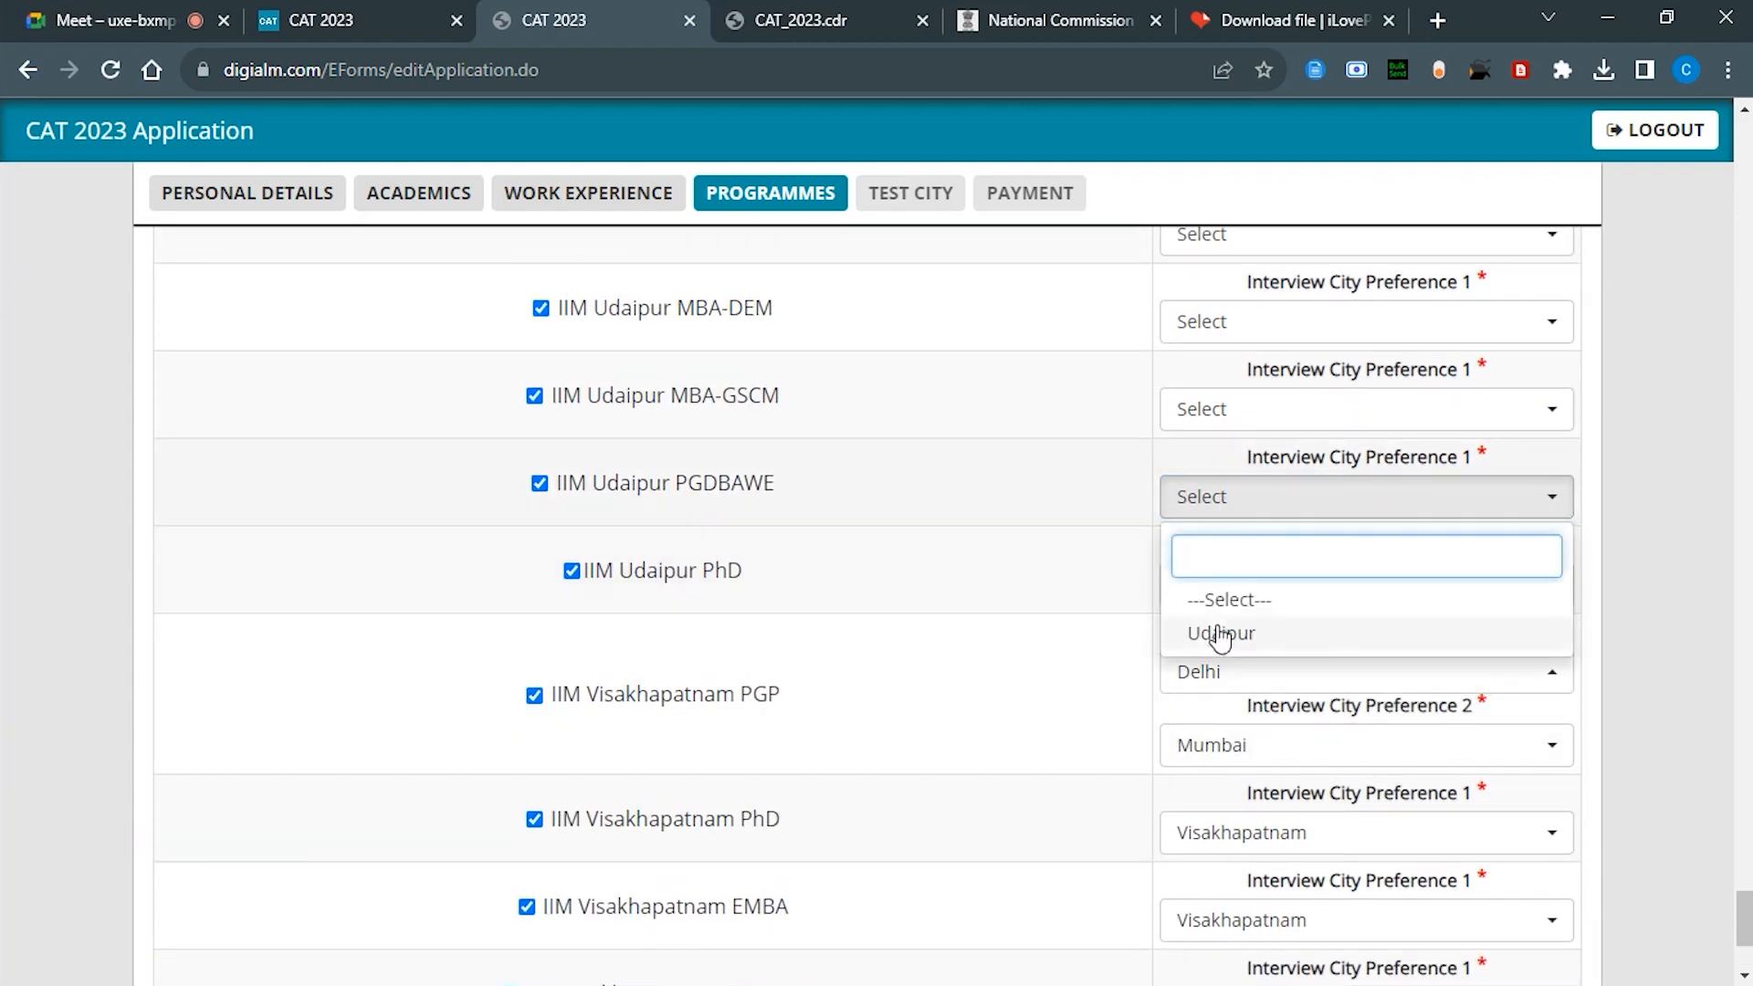
click(1221, 633)
click(1228, 410)
click(1224, 544)
click(1229, 321)
scroll(1218, 455, up, 3)
Step: Set Udaipur for MBA-DEM, and Delhi first, Mumbai second for the Udaipur MBA
click(1214, 634)
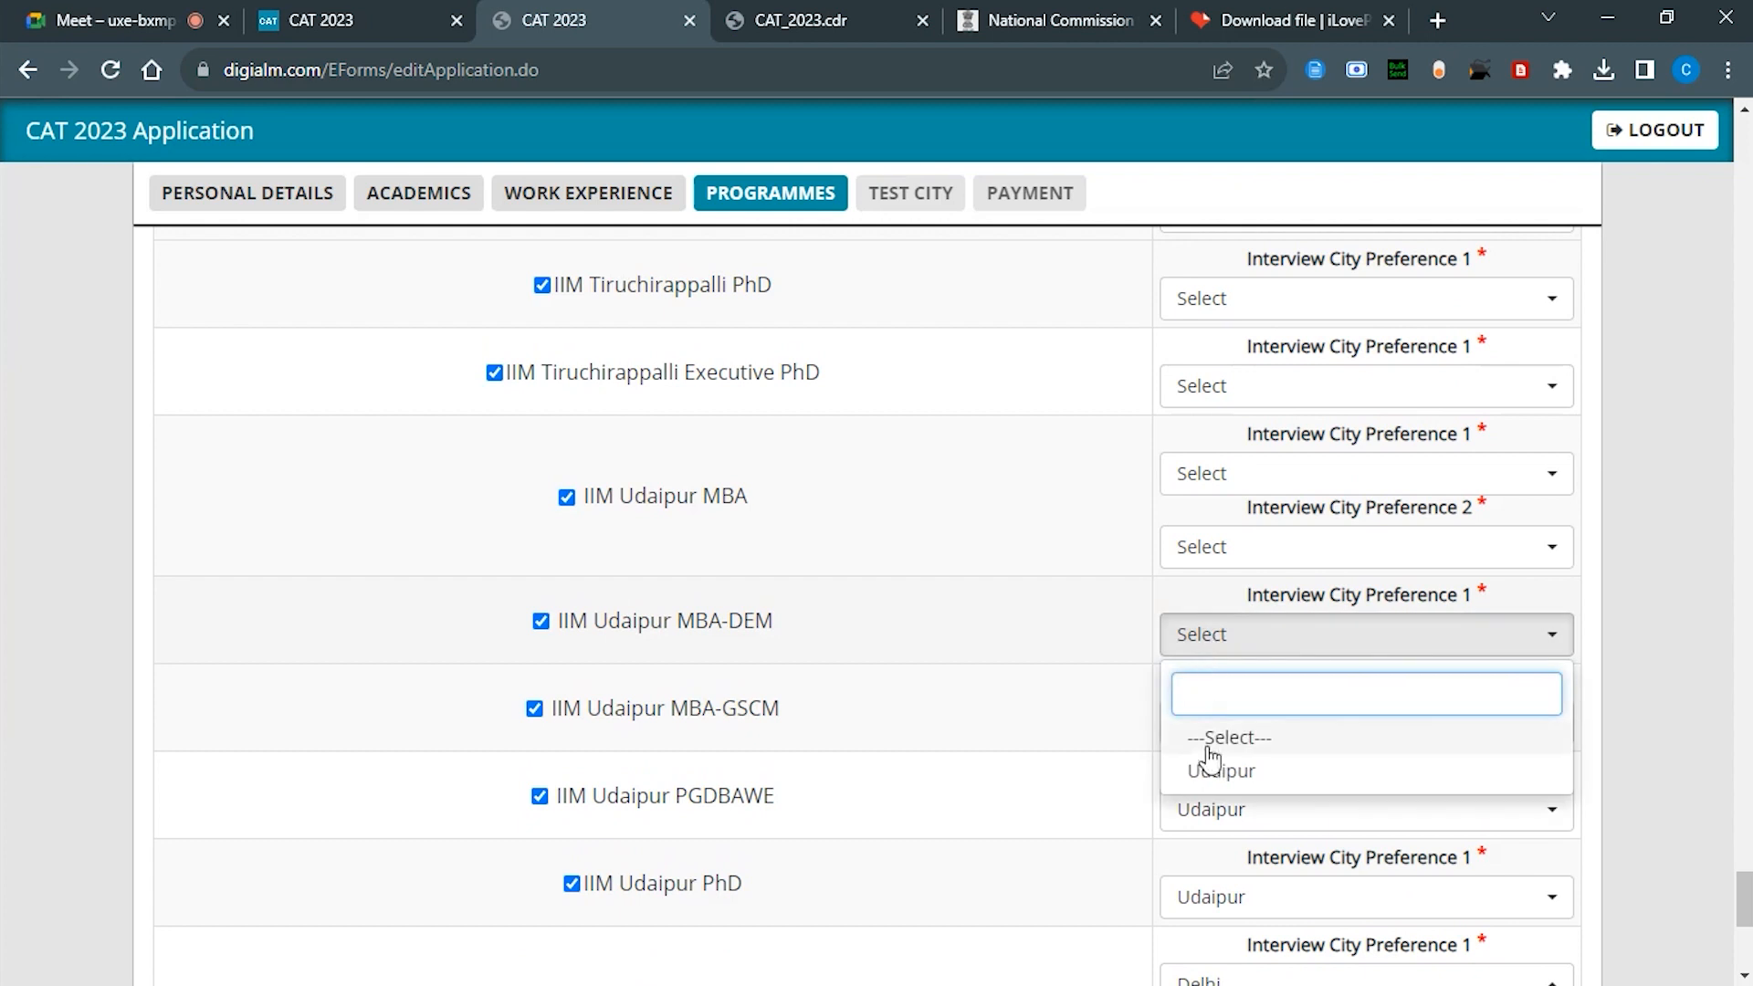
click(1210, 771)
click(1206, 546)
click(1209, 749)
click(1233, 546)
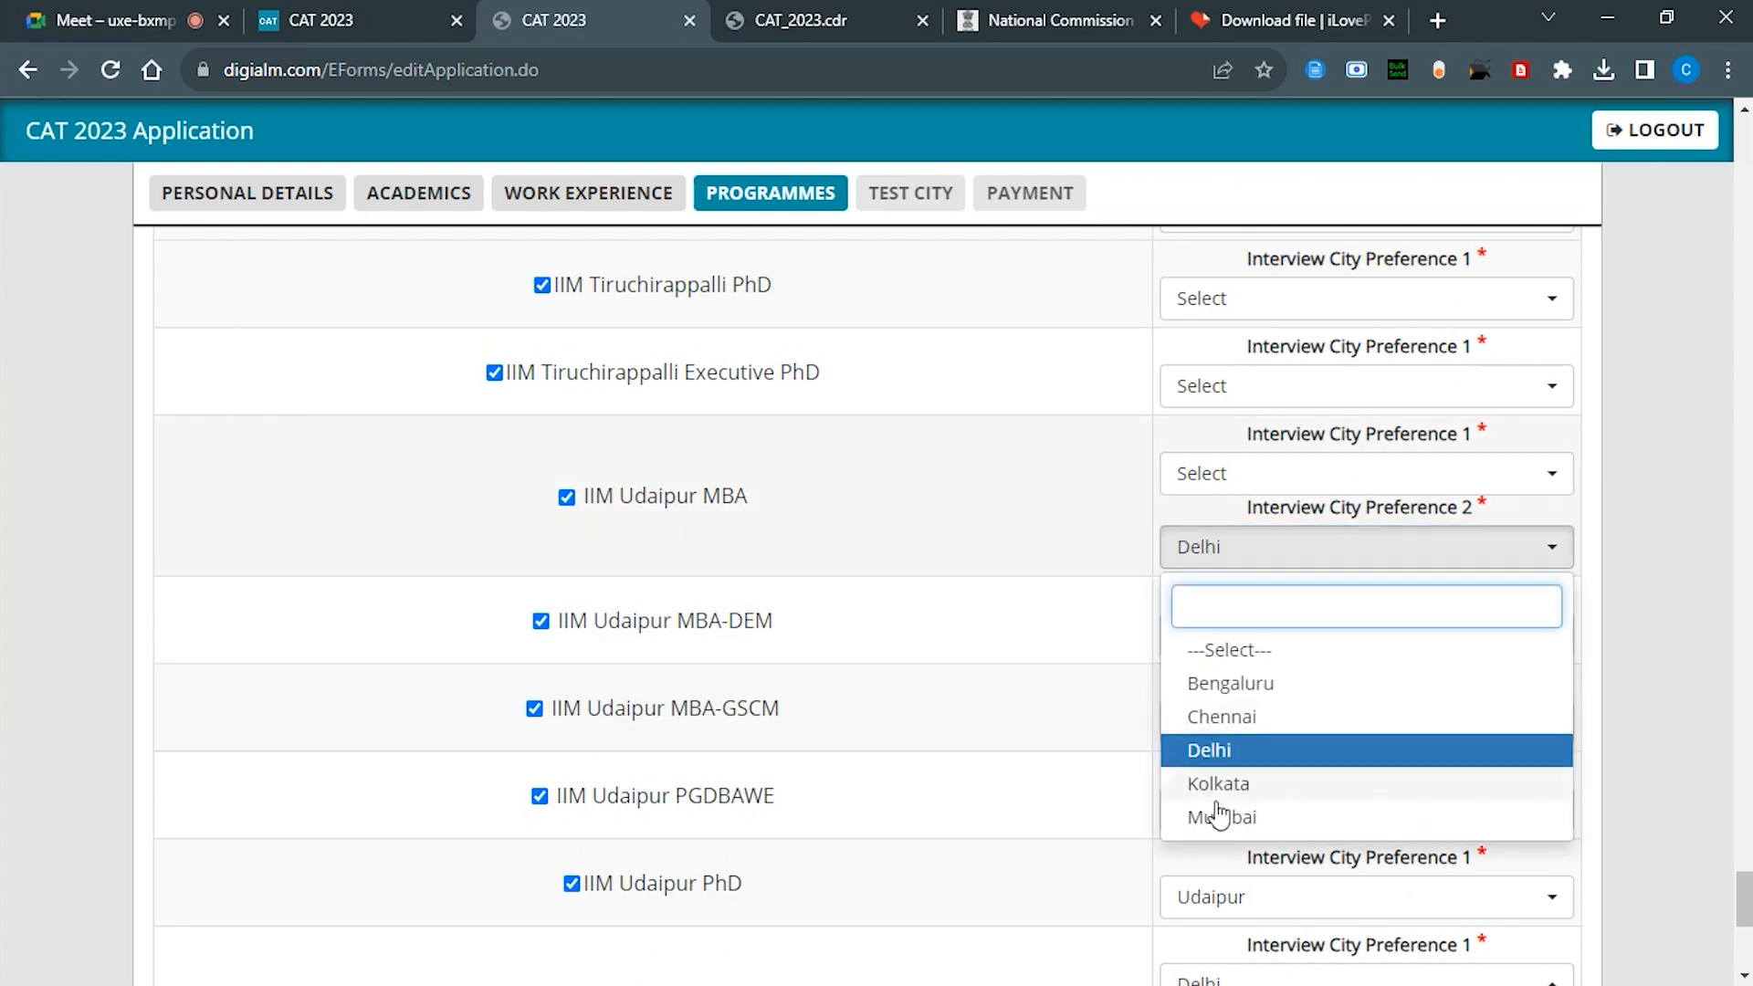
click(1219, 816)
click(1221, 473)
click(1205, 676)
scroll(1196, 595, up, 2)
Step: Set Trichy for Tiruchirappalli Executive PhD and PhD, and Delhi/Mumbai for PGPM-HR
click(1241, 559)
click(1210, 685)
click(1229, 464)
click(1210, 589)
click(1228, 375)
click(1222, 645)
click(1233, 301)
click(1214, 497)
Step: Set Tiruchirappalli PGPM interview cities to Delhi first and Mumbai second
scroll(1224, 511, up, 3)
click(1219, 562)
click(1209, 764)
click(1206, 561)
click(1222, 831)
click(1228, 488)
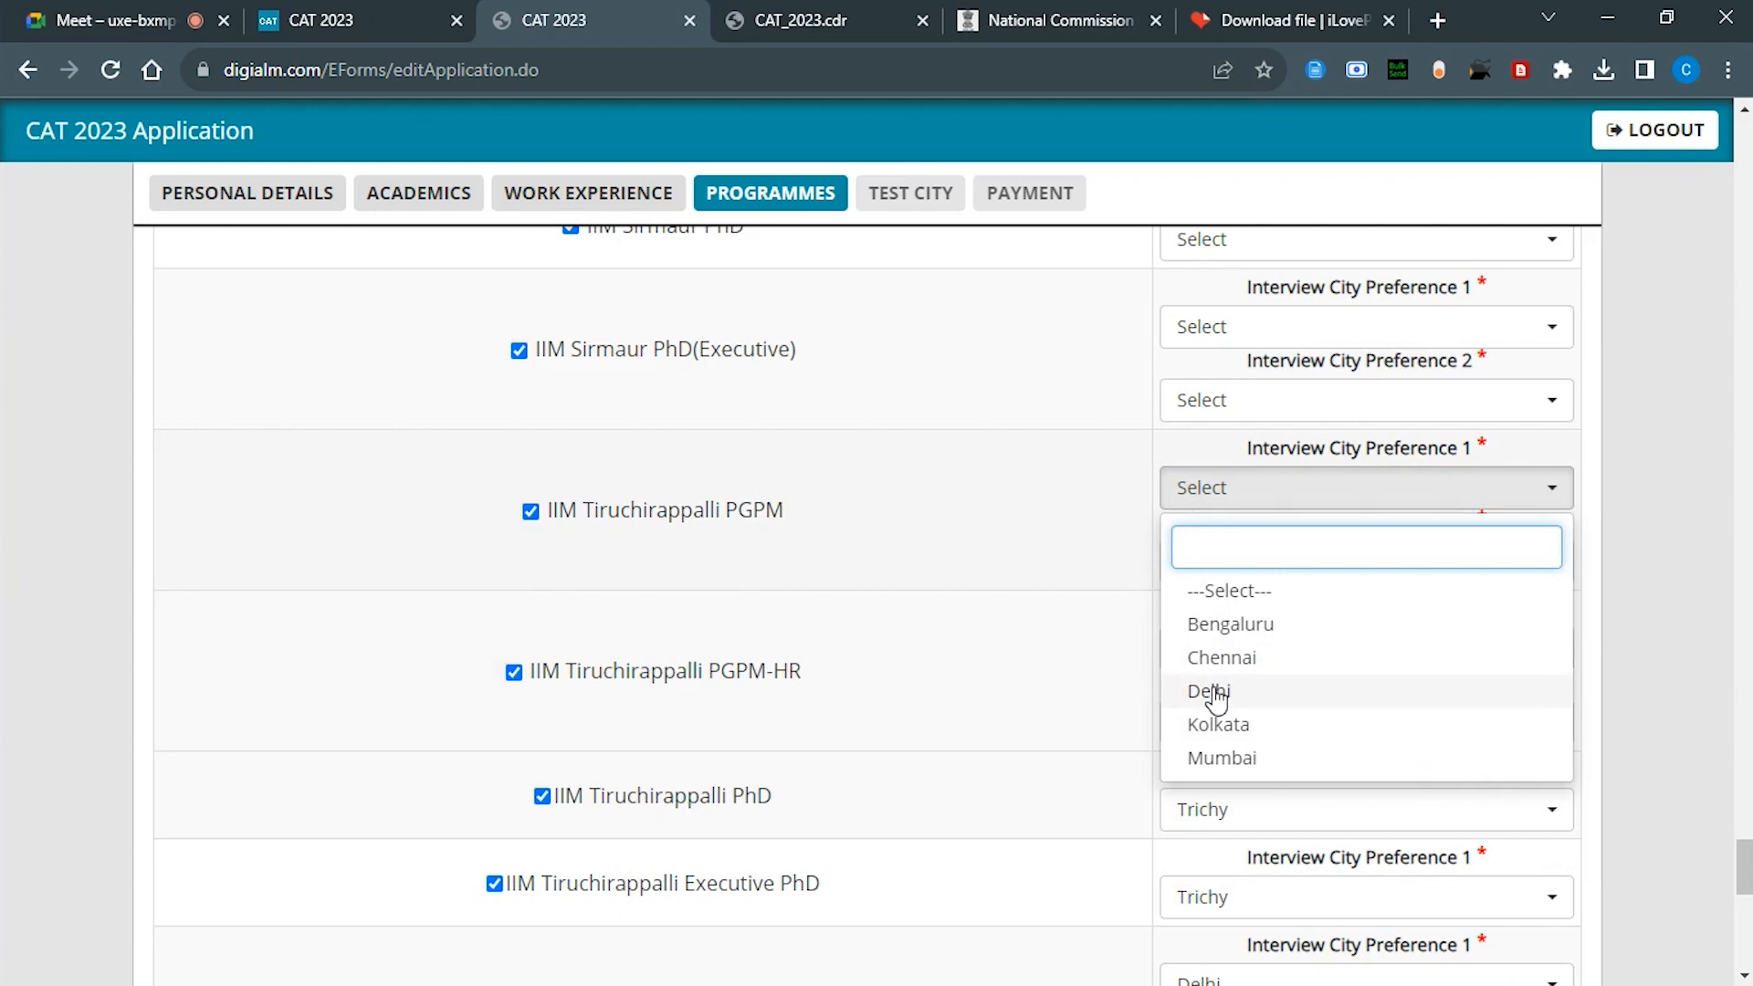
click(1211, 694)
scroll(1204, 581, up, 20)
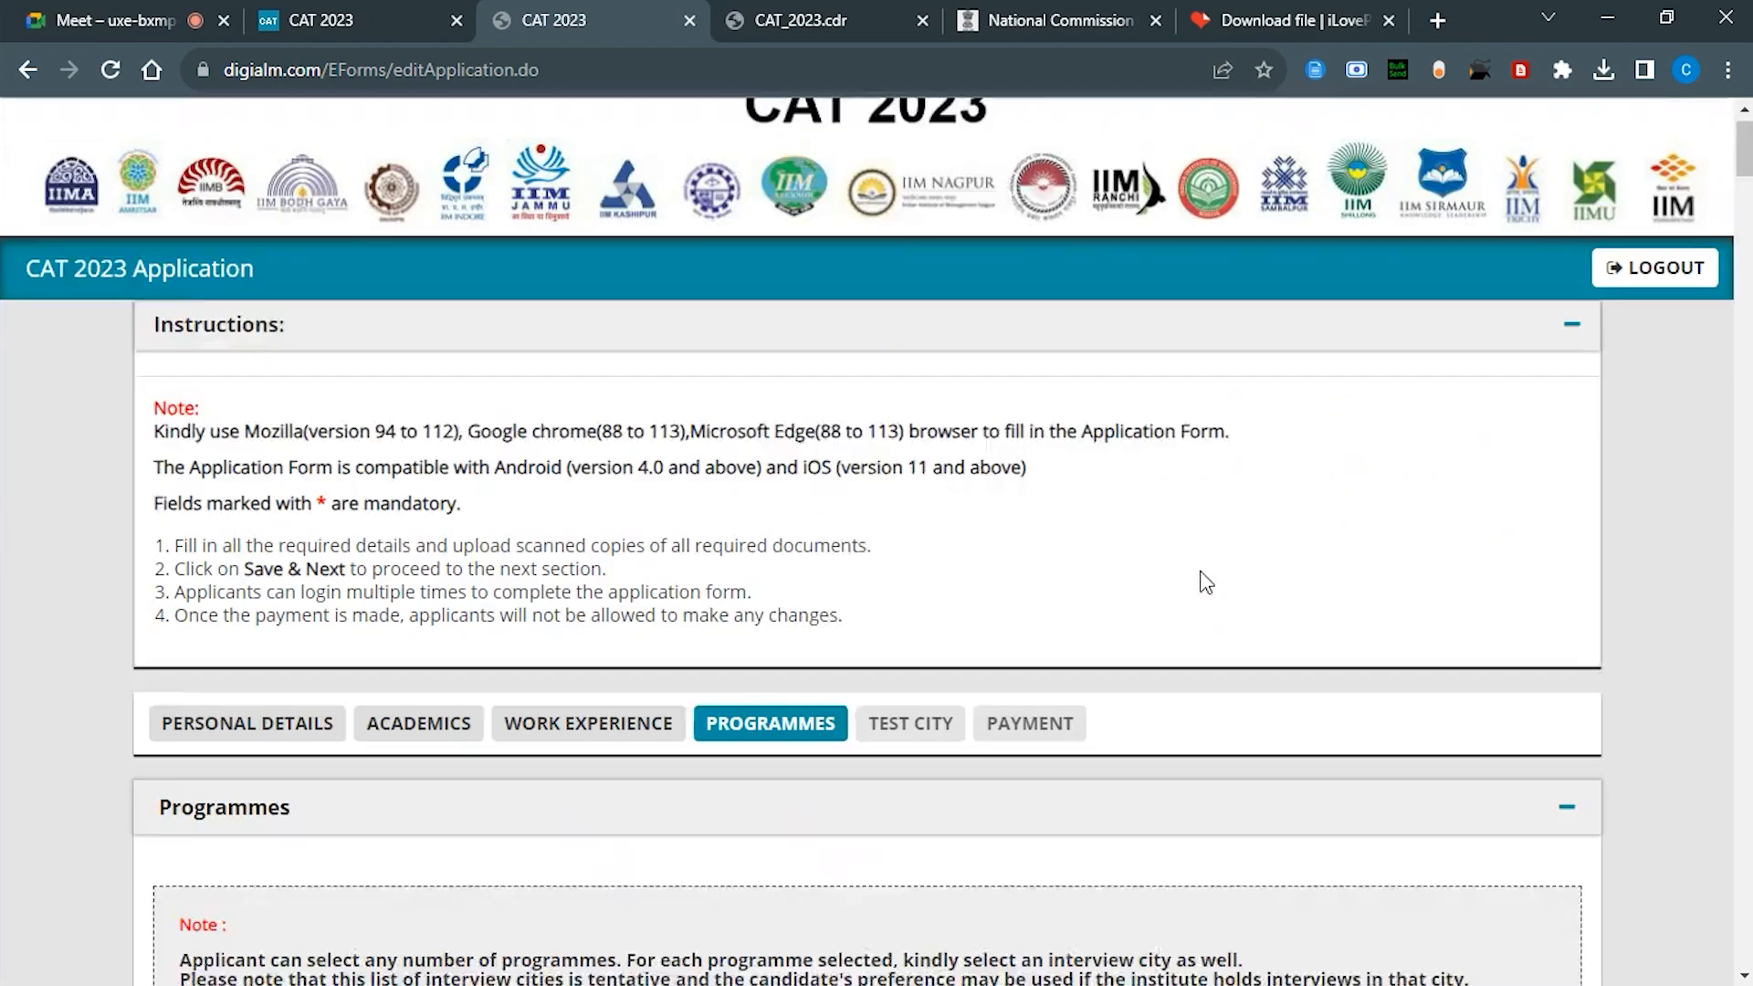
Step: Set Delhi first and Mumbai second for Amritsar's MBA-Business Analytics and MBA-Human Resource Management
scroll(1206, 581, down, 15)
click(1206, 455)
click(1204, 623)
click(1244, 534)
click(1222, 766)
click(1206, 616)
click(1208, 786)
click(1229, 691)
click(1222, 927)
Step: Set Delhi first and Mumbai second for Amritsar MSDSM and Bangalore PGP
scroll(1222, 639, down, 3)
click(1225, 475)
click(1205, 645)
click(1225, 549)
click(1222, 786)
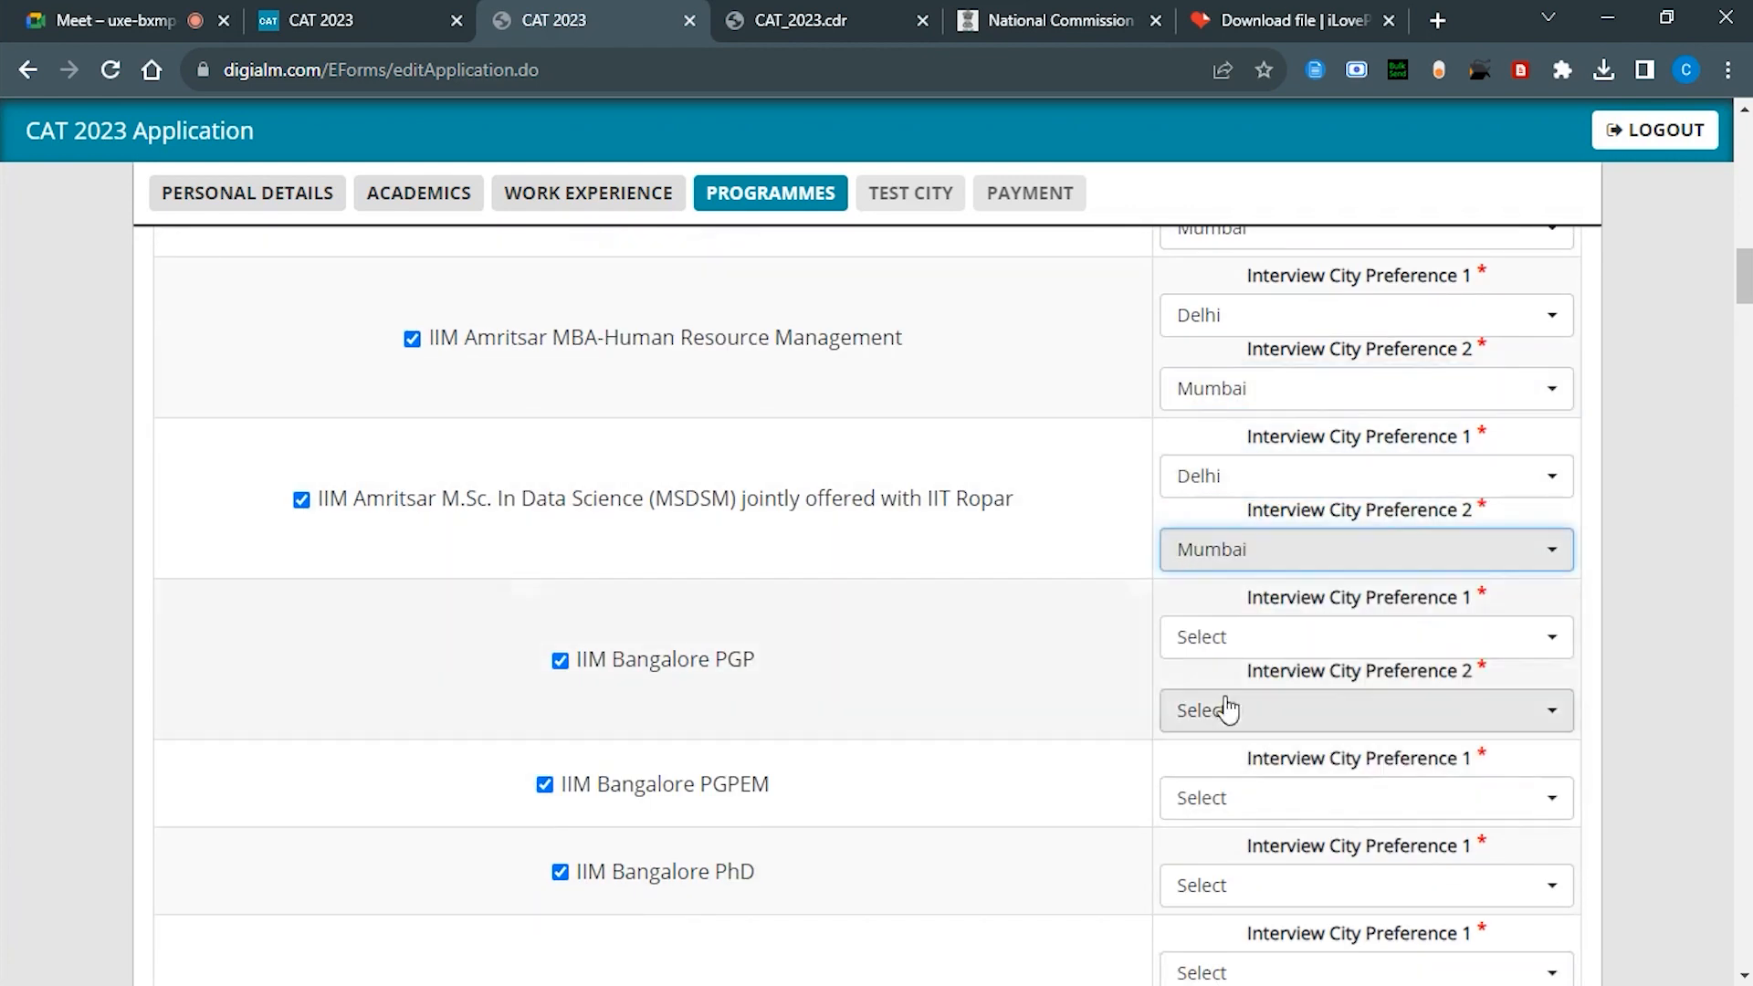
click(1205, 637)
click(1205, 807)
click(1225, 711)
click(1217, 673)
Step: Set Bengaluru for Bangalore PGPEM and PhD, and Delhi then Mumbai for PGPBA
scroll(1222, 548, down, 4)
click(1207, 356)
click(1200, 494)
click(1206, 443)
click(1206, 579)
click(1207, 531)
click(1222, 875)
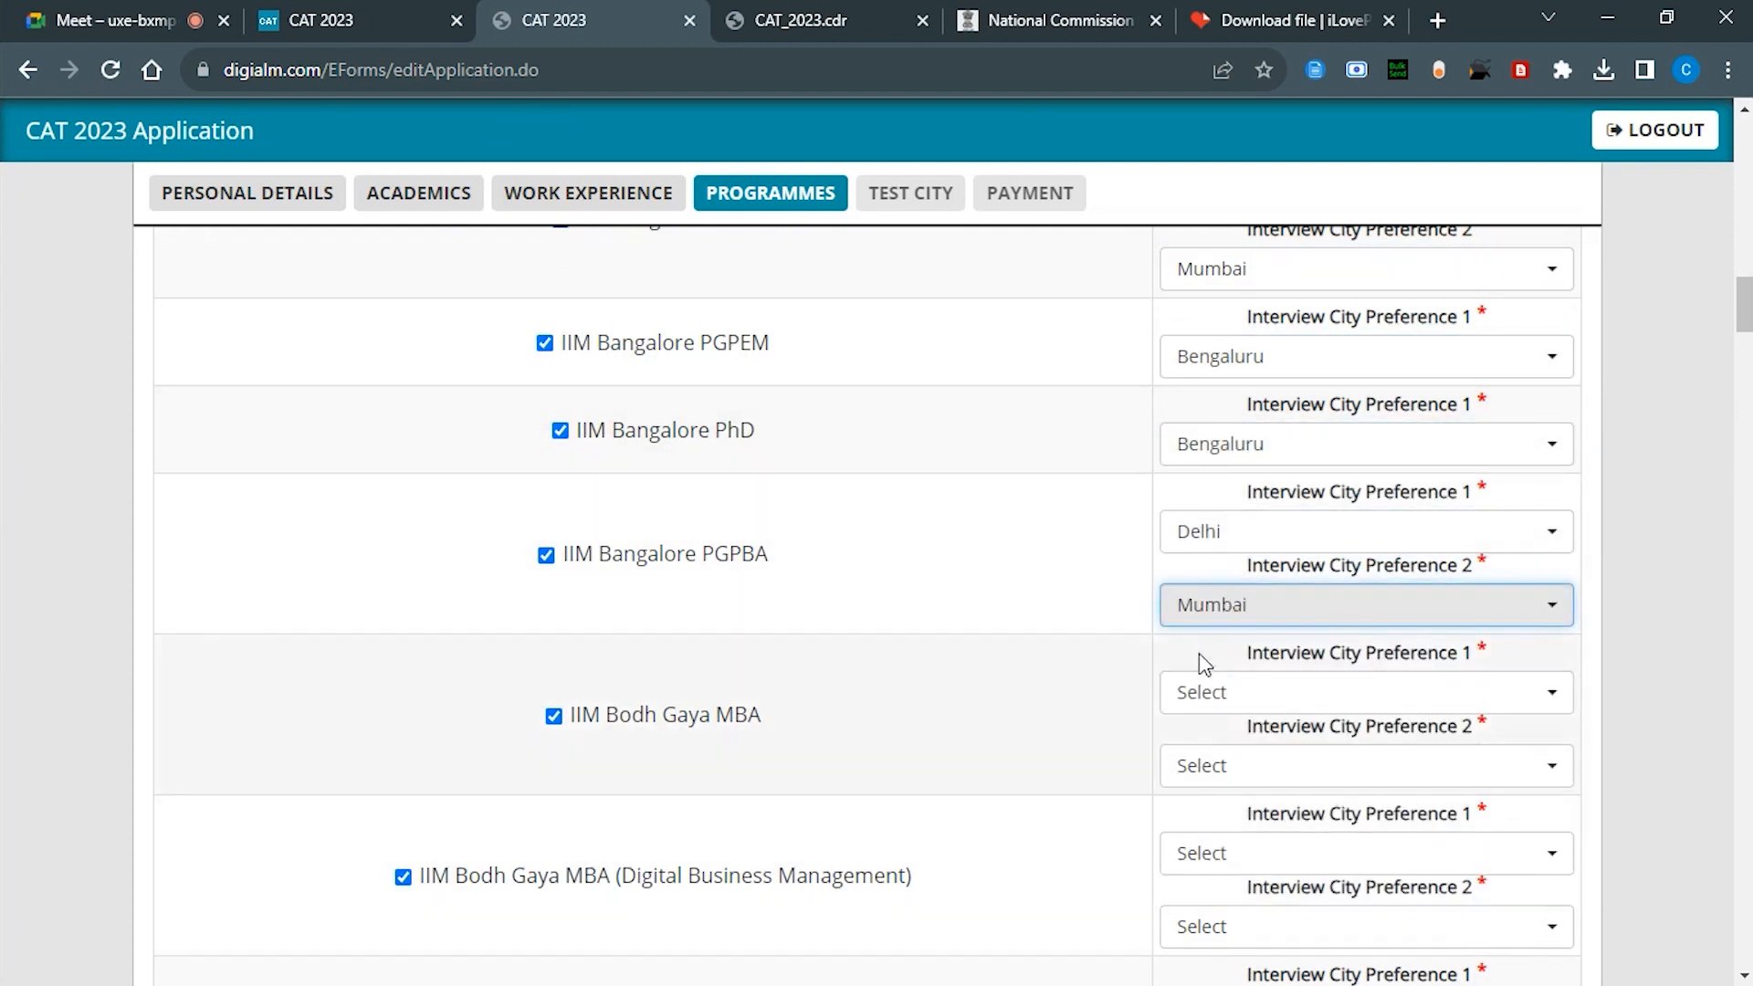
scroll(1202, 657, down, 2)
click(1205, 448)
Step: Set Delhi first, Mumbai second for Bodh Gaya MBA, Digital Business and Hospital & Healthcare Management
click(1209, 651)
click(1218, 523)
click(1218, 791)
click(1224, 609)
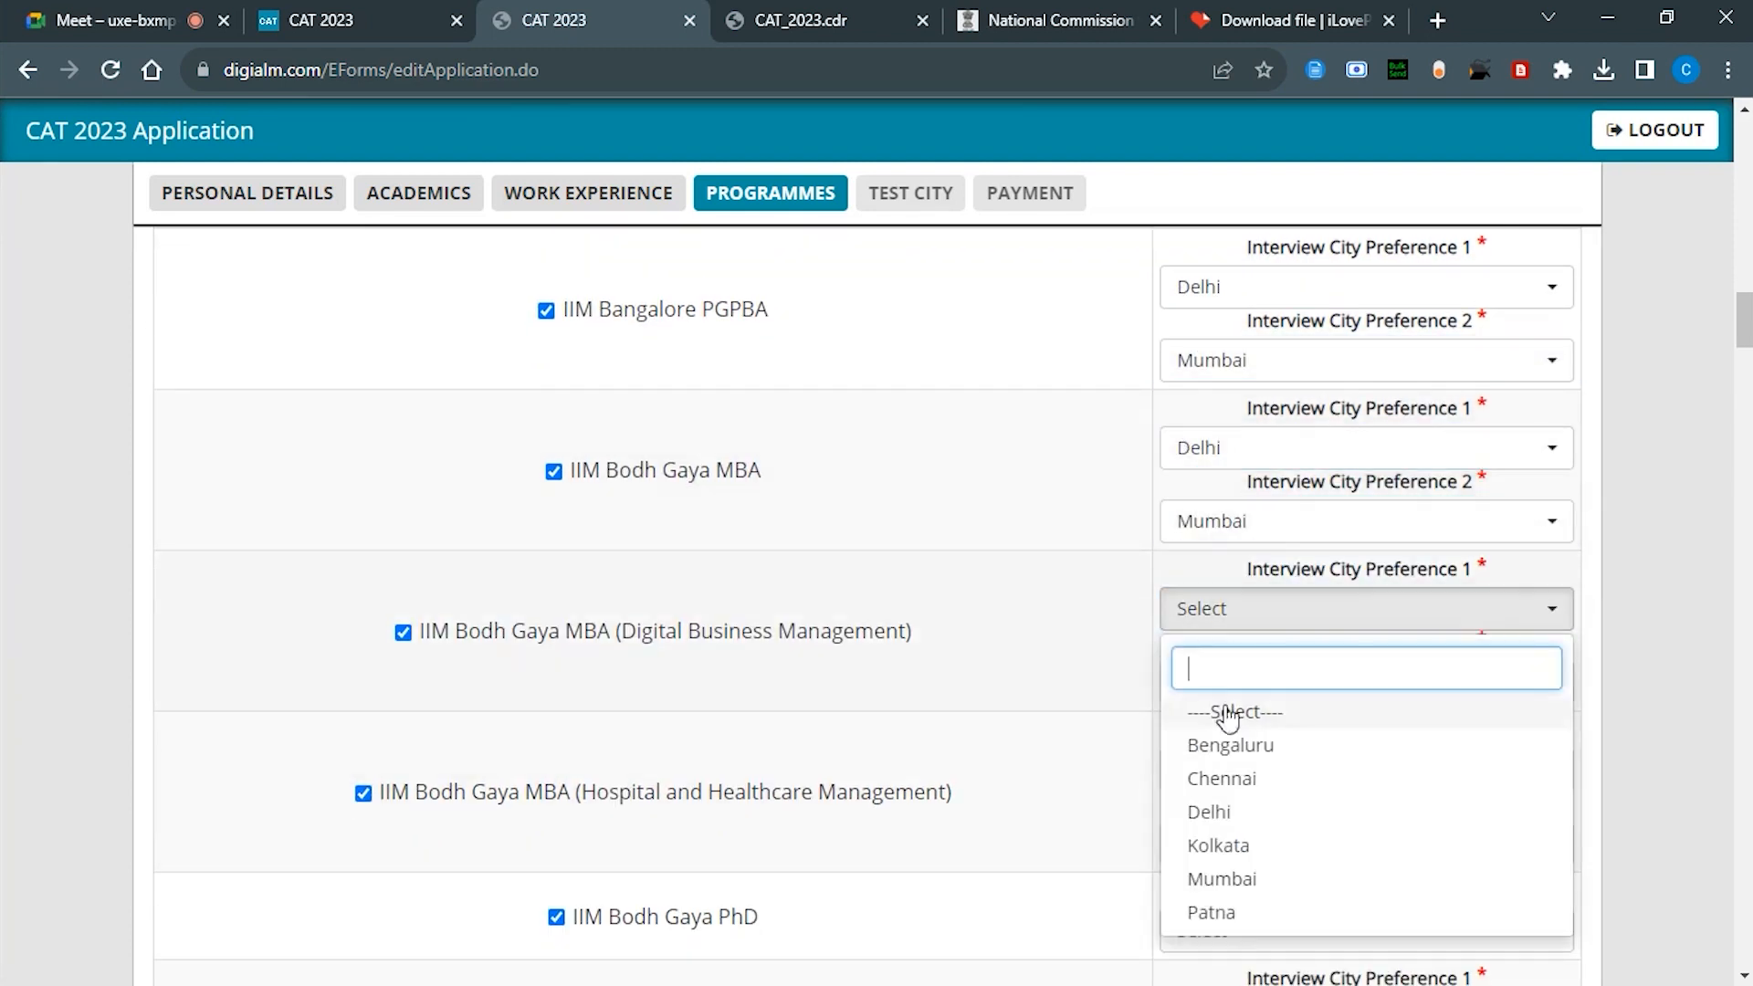
click(1215, 803)
click(1237, 683)
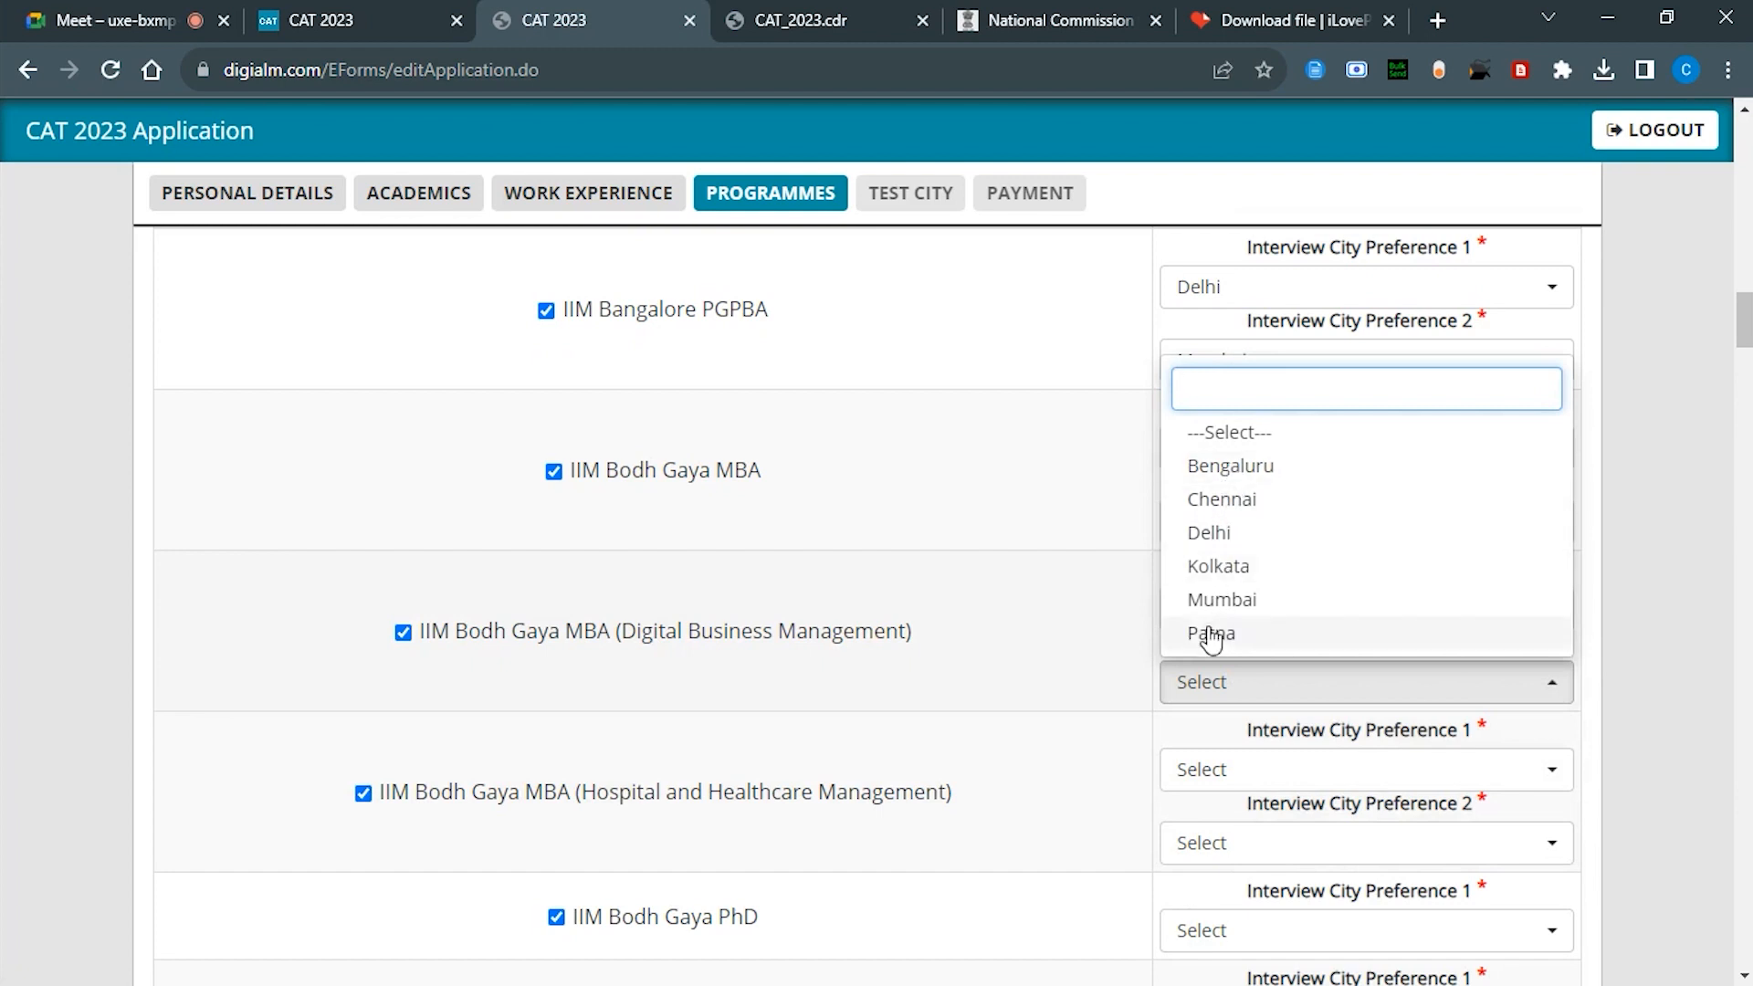
click(1220, 599)
scroll(1209, 599, down, 4)
click(1206, 413)
click(1211, 617)
click(1215, 574)
click(1215, 711)
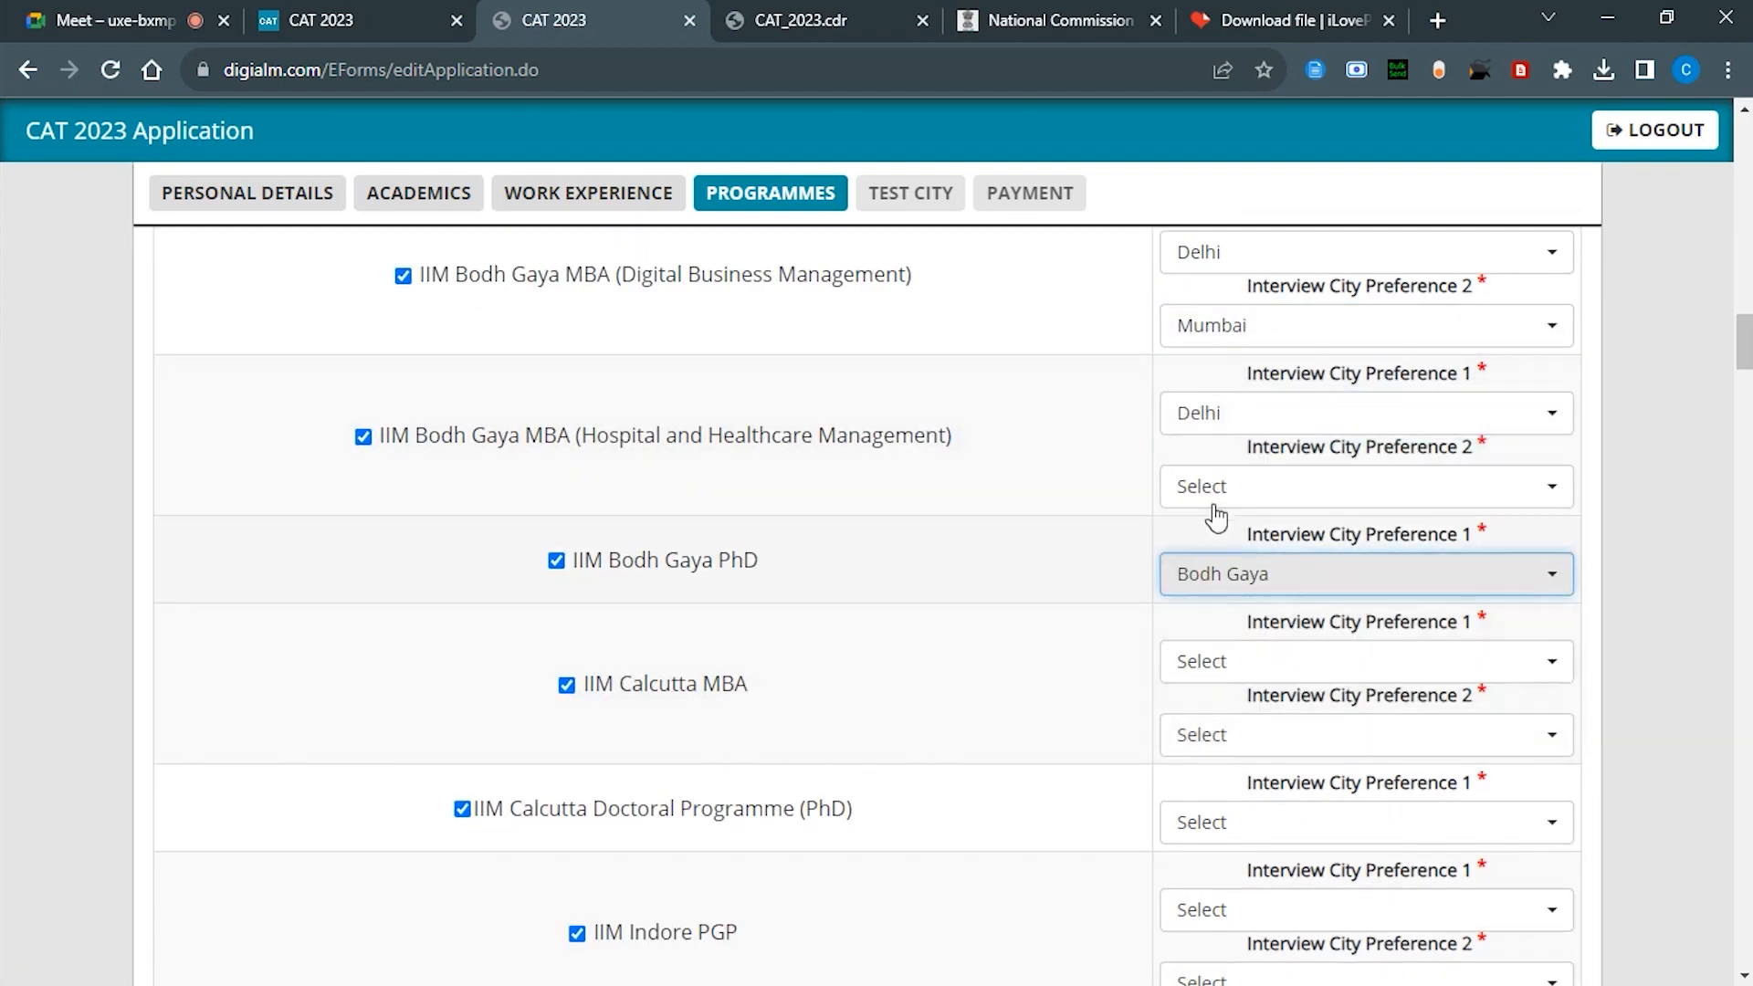
Step: Set Bodh Gaya for Bodh Gaya PhD, Delhi/Mumbai for Calcutta MBA, Kolkata for Calcutta Doctoral
click(1215, 486)
click(1218, 755)
click(1214, 661)
click(1214, 826)
click(1222, 735)
click(1215, 692)
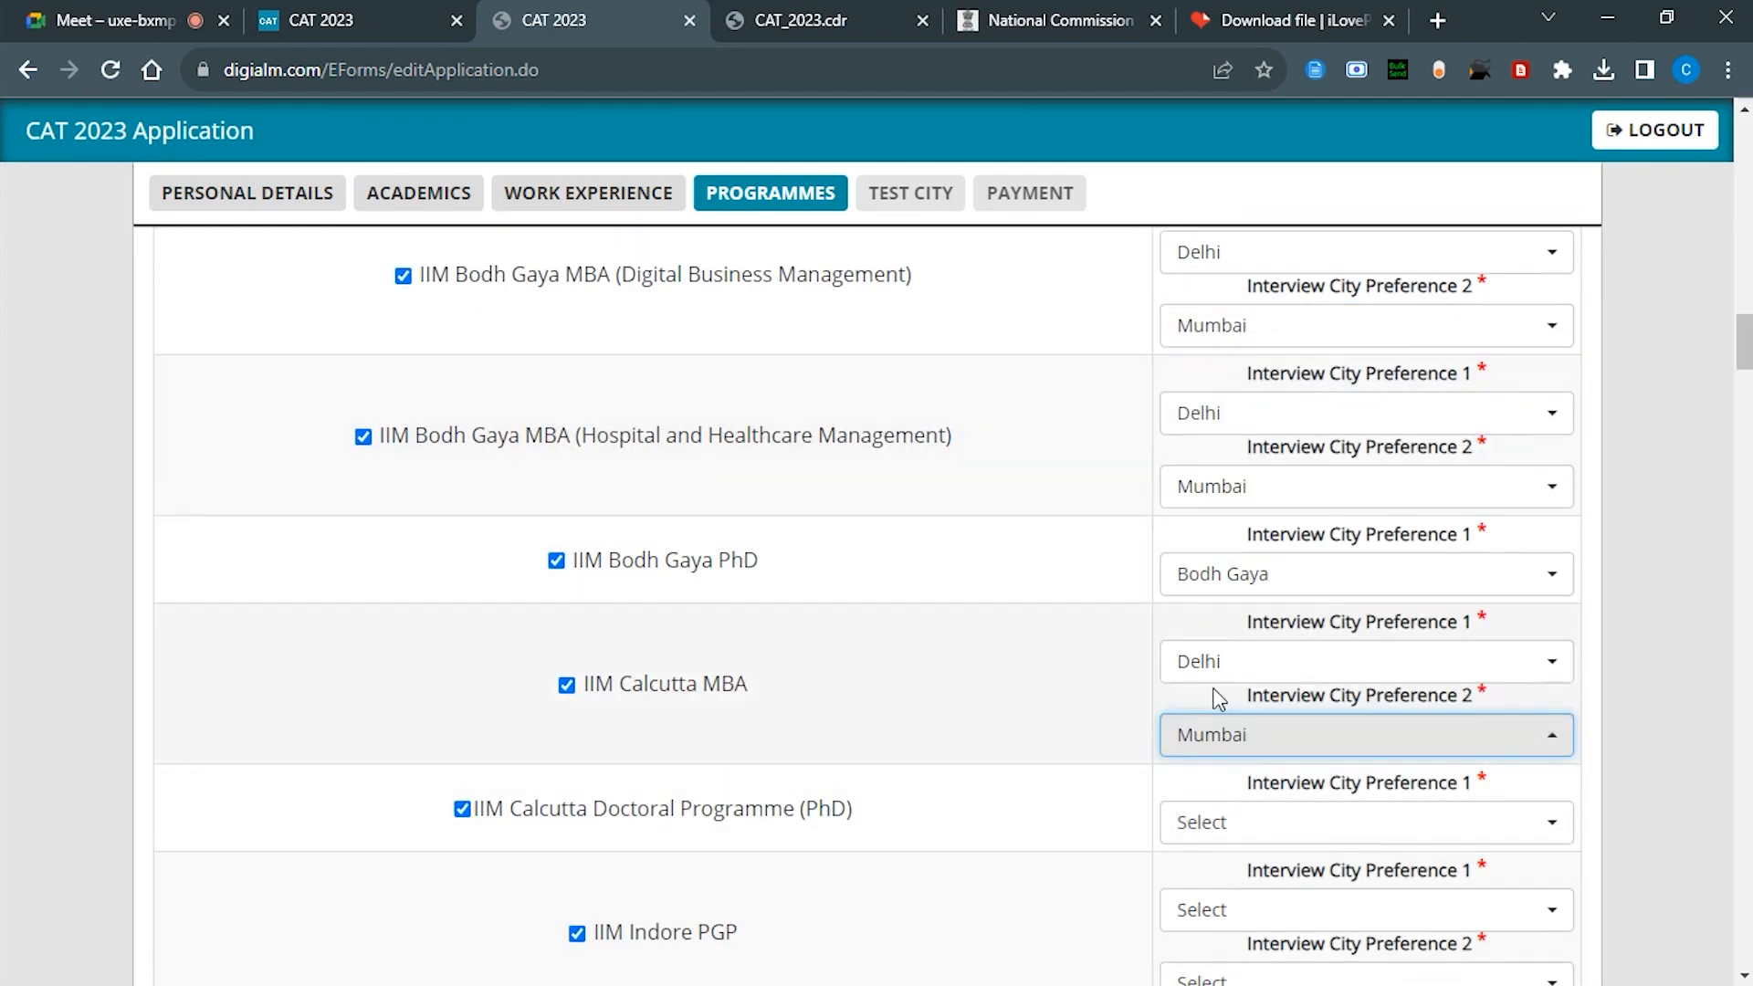
scroll(1214, 694, down, 5)
click(1214, 329)
click(1219, 633)
Step: Set Indore PGP preferences to Indore first and Delhi second, clearing a duplicate-city warning
click(1214, 416)
click(1214, 620)
click(1215, 490)
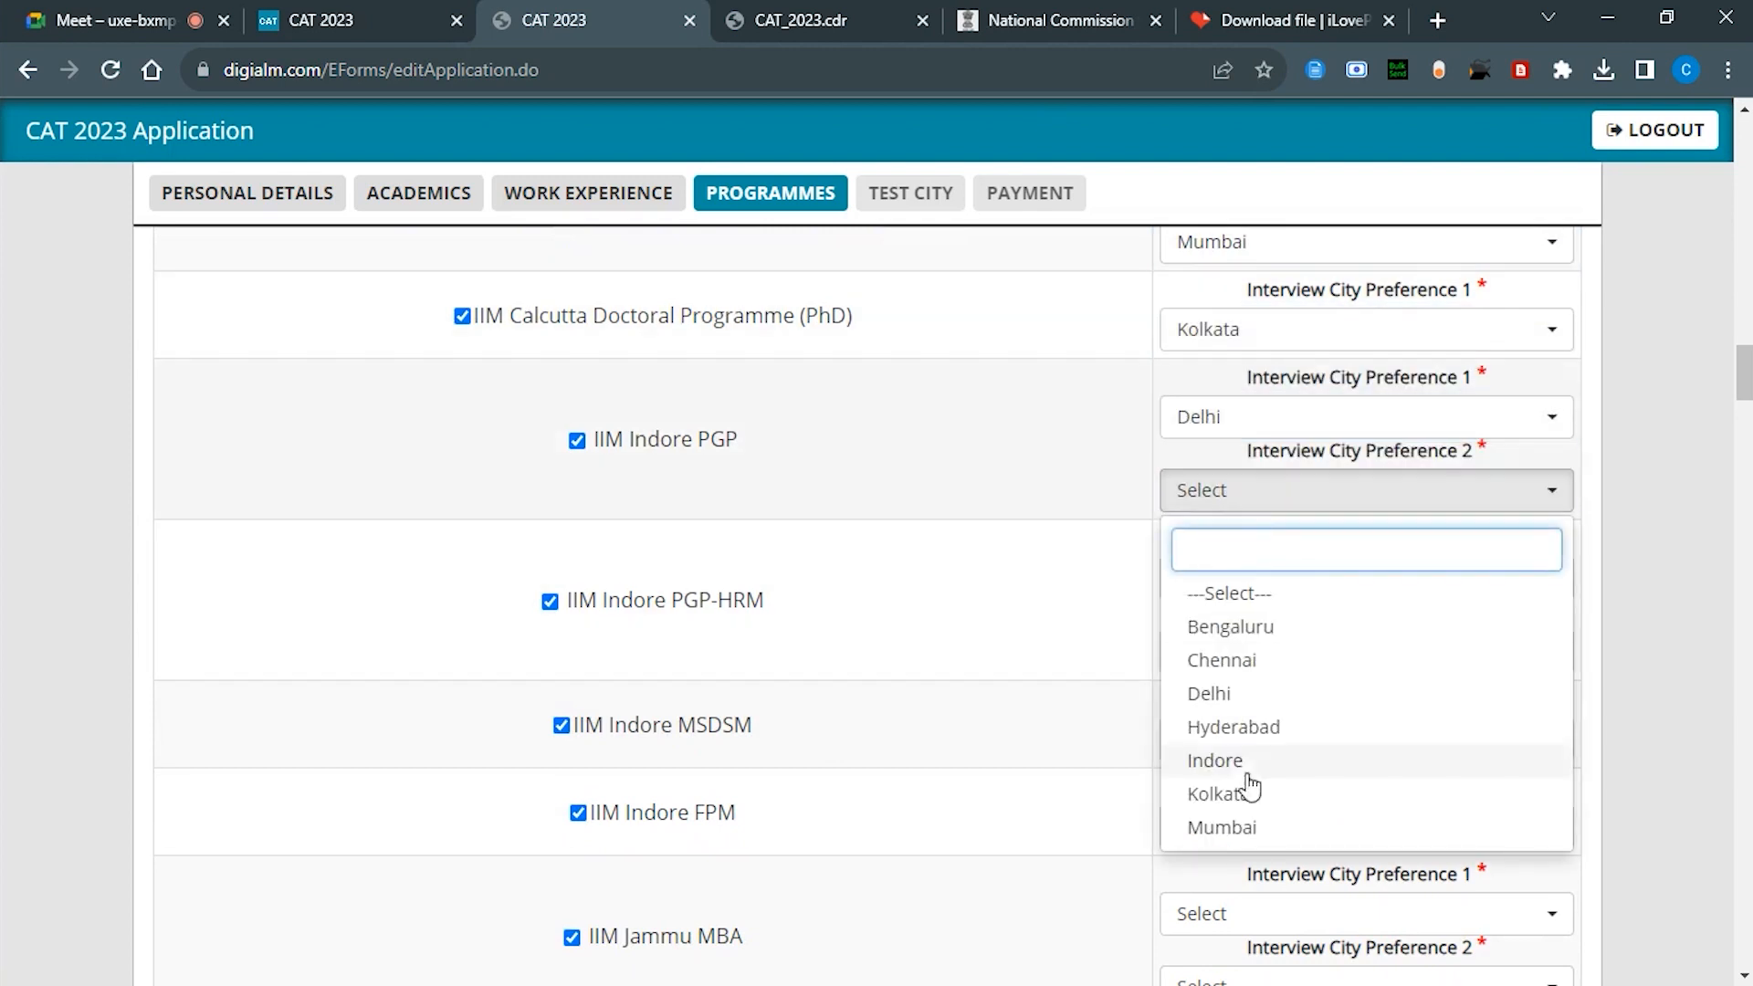
click(1217, 758)
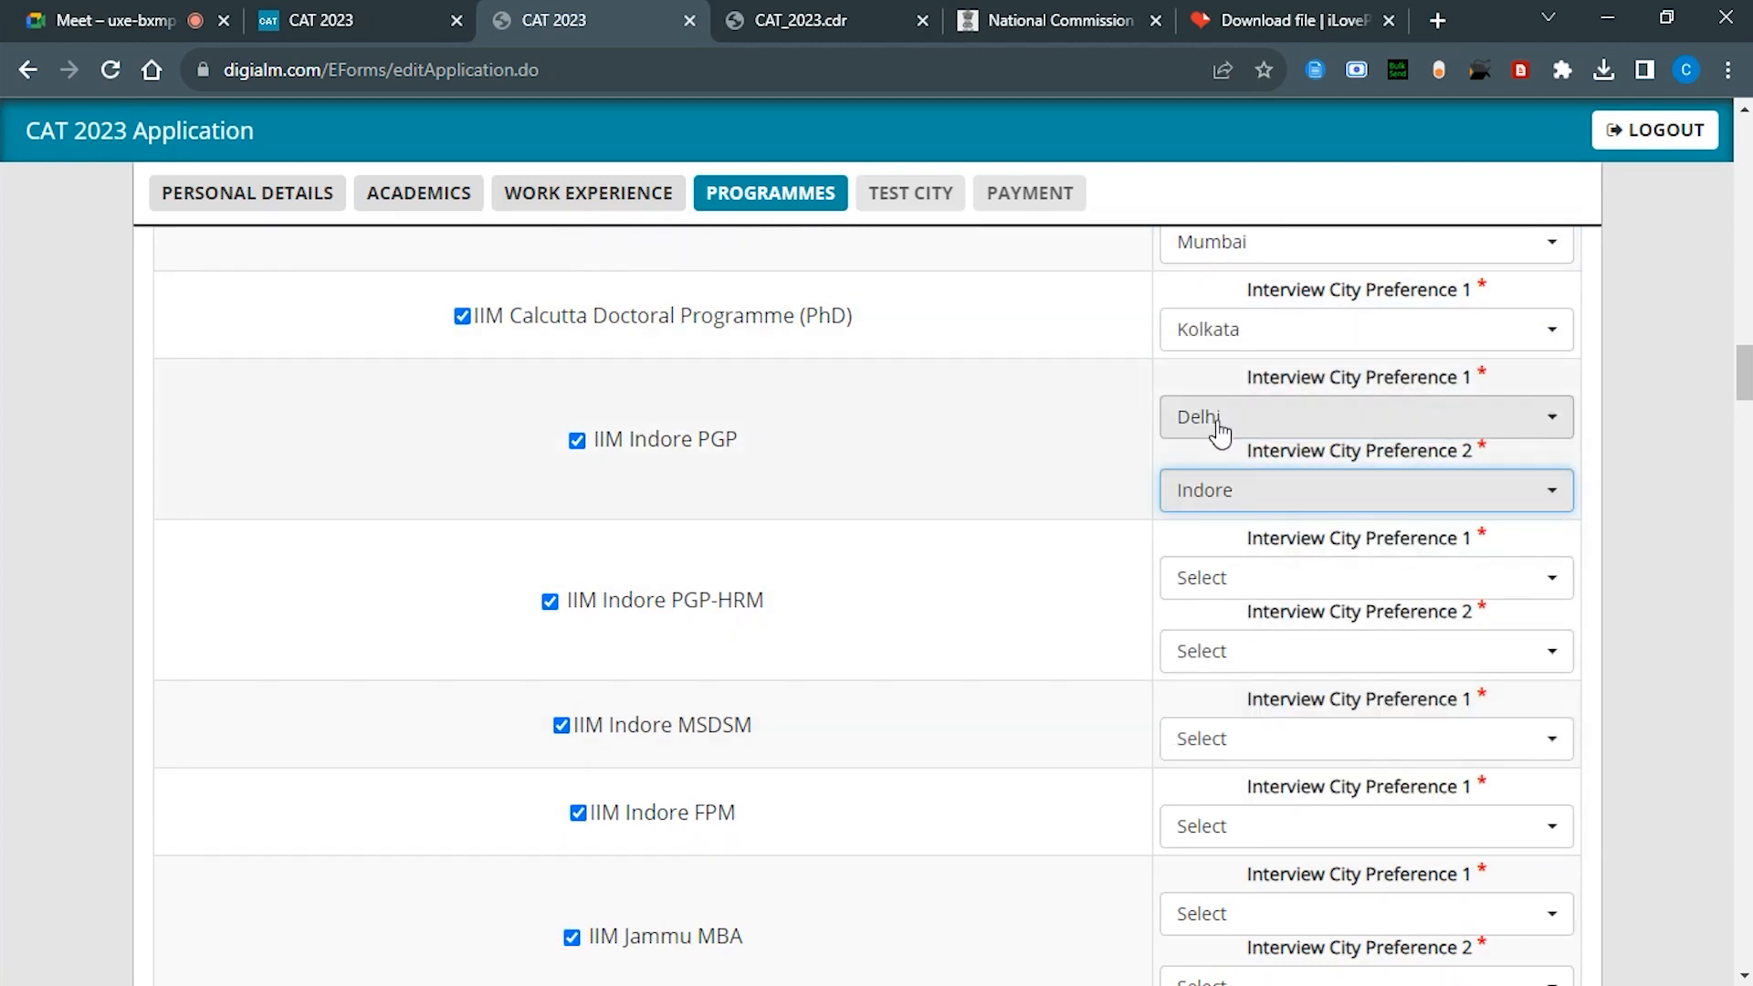
click(1217, 420)
click(1221, 693)
click(1188, 420)
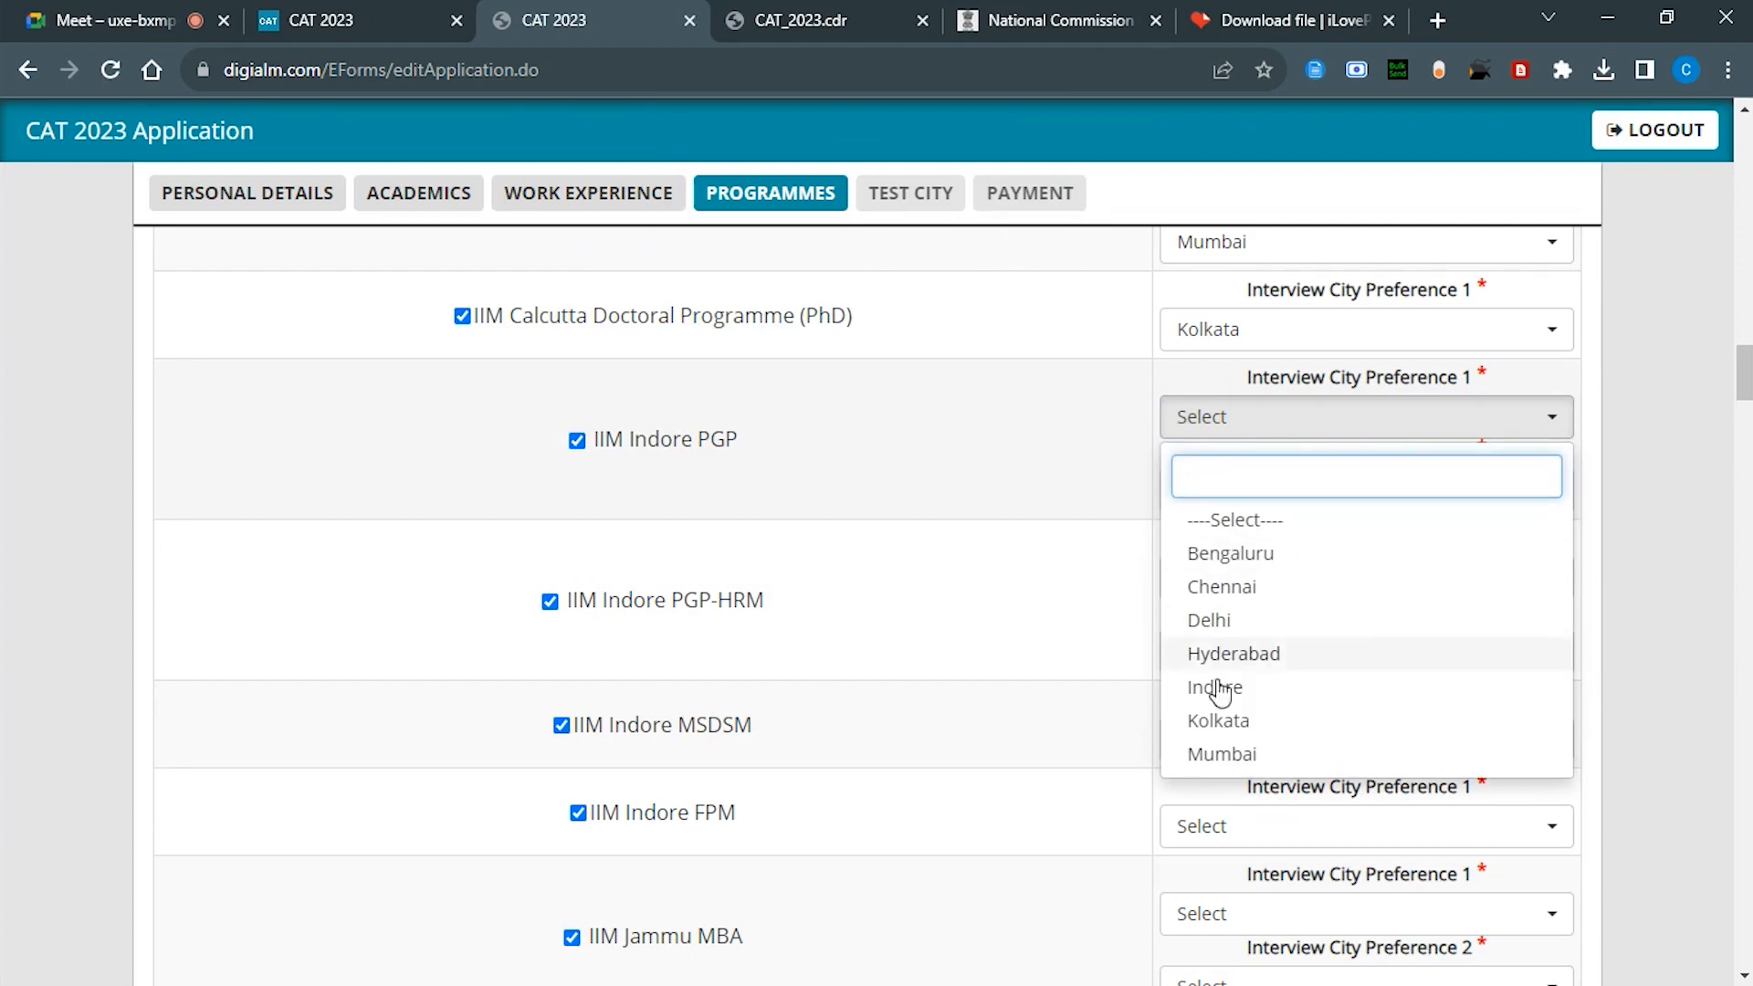
click(1220, 688)
click(1234, 493)
click(1220, 693)
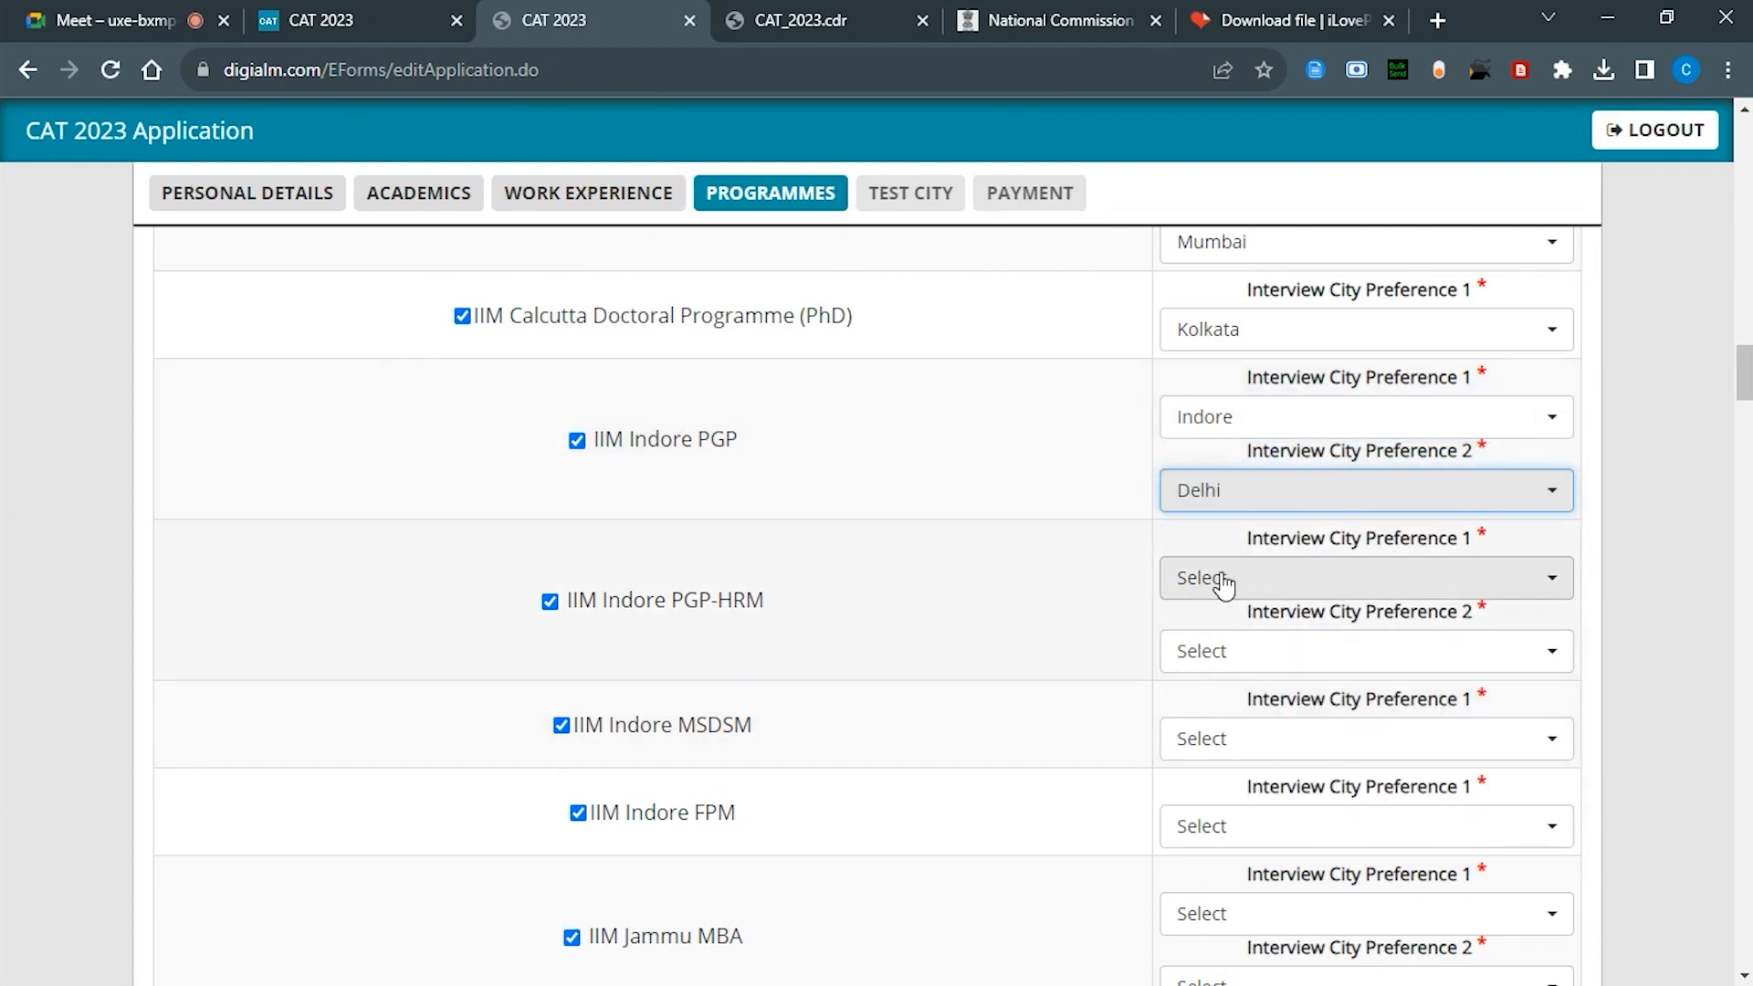
Step: Set Indore then Delhi for Indore PGP-HRM, and Indore for MSDSM and FPM
click(1221, 577)
click(1221, 859)
click(1217, 651)
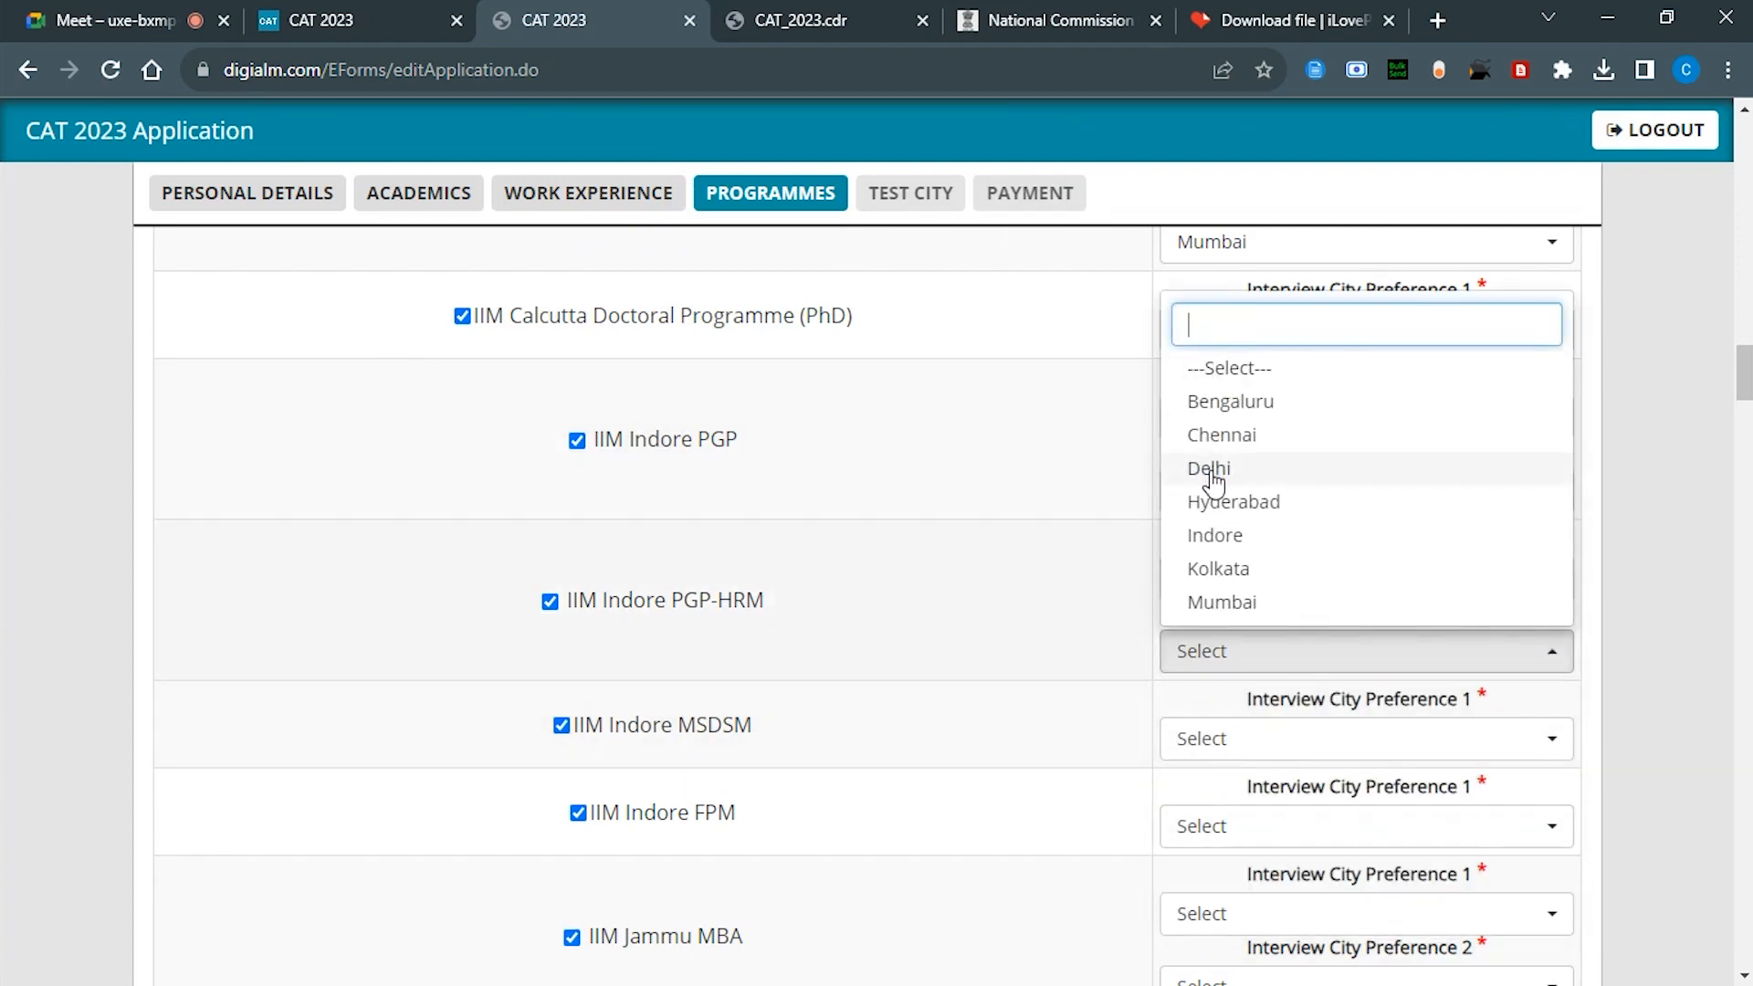
click(1209, 468)
scroll(1209, 450, down, 3)
click(1209, 426)
click(1209, 560)
click(1208, 513)
click(1214, 649)
Step: Set Delhi (NCR) first and Mumbai second for Jammu MBA and Hospital Administration; Delhi (NCR) first for PhD
click(1213, 601)
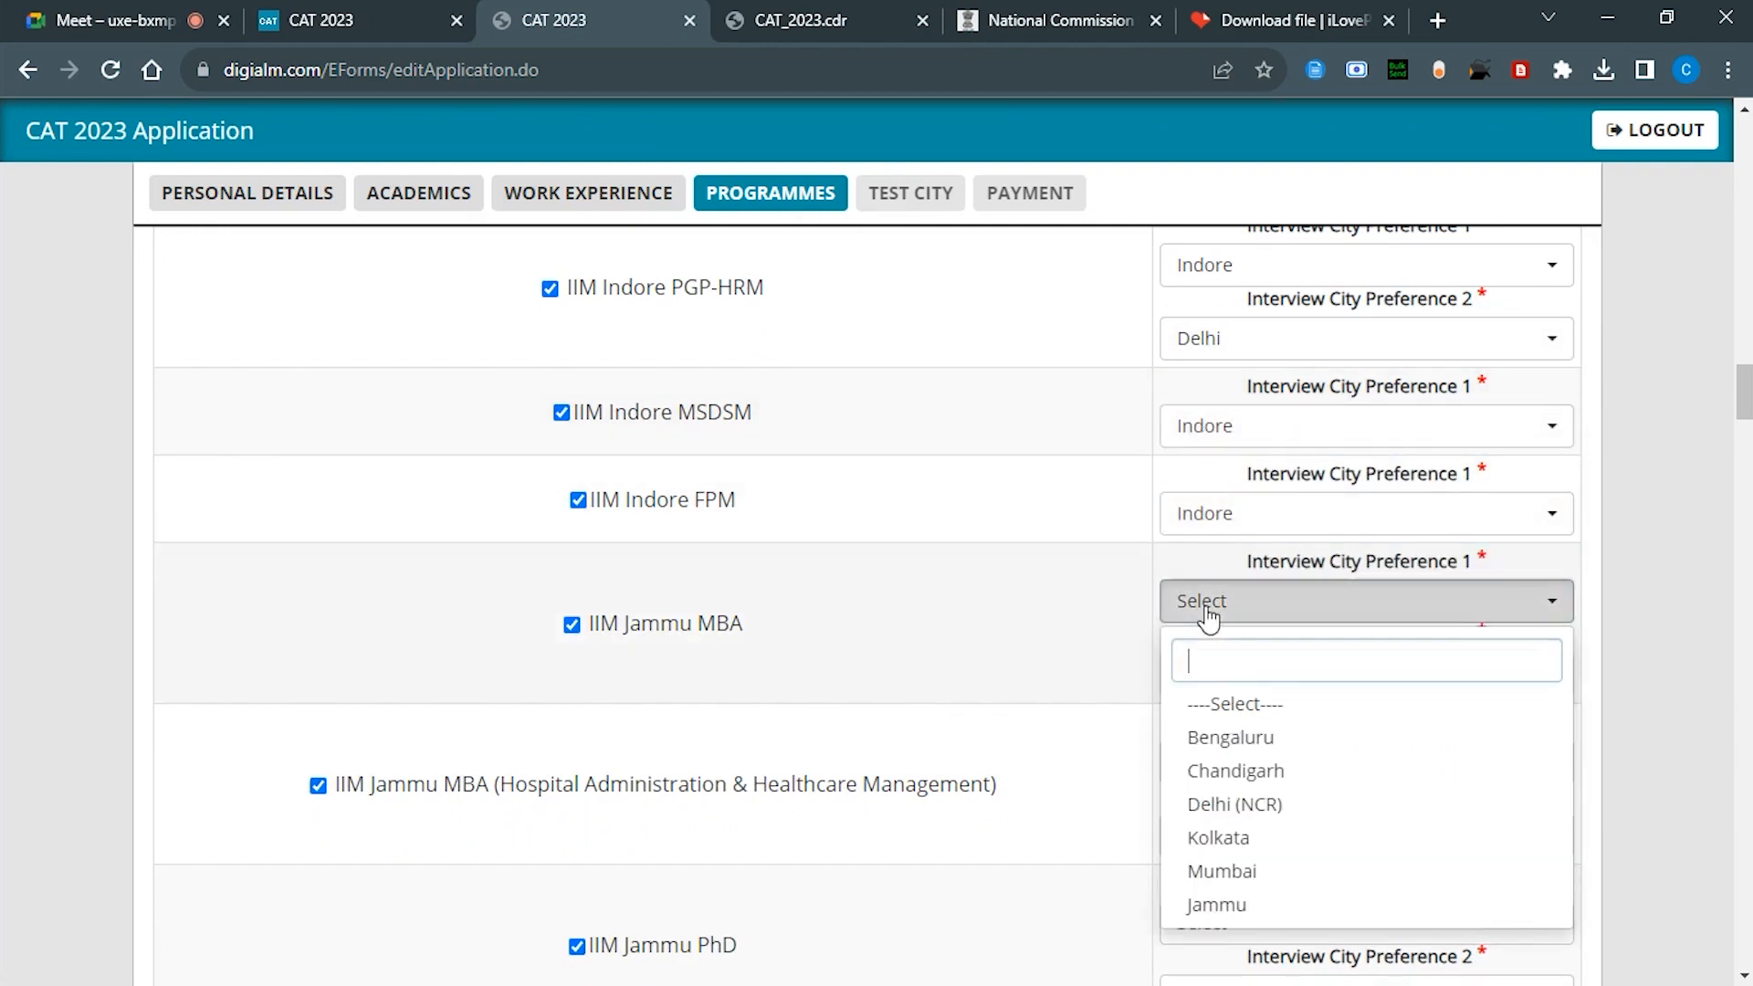
click(1244, 807)
click(1245, 673)
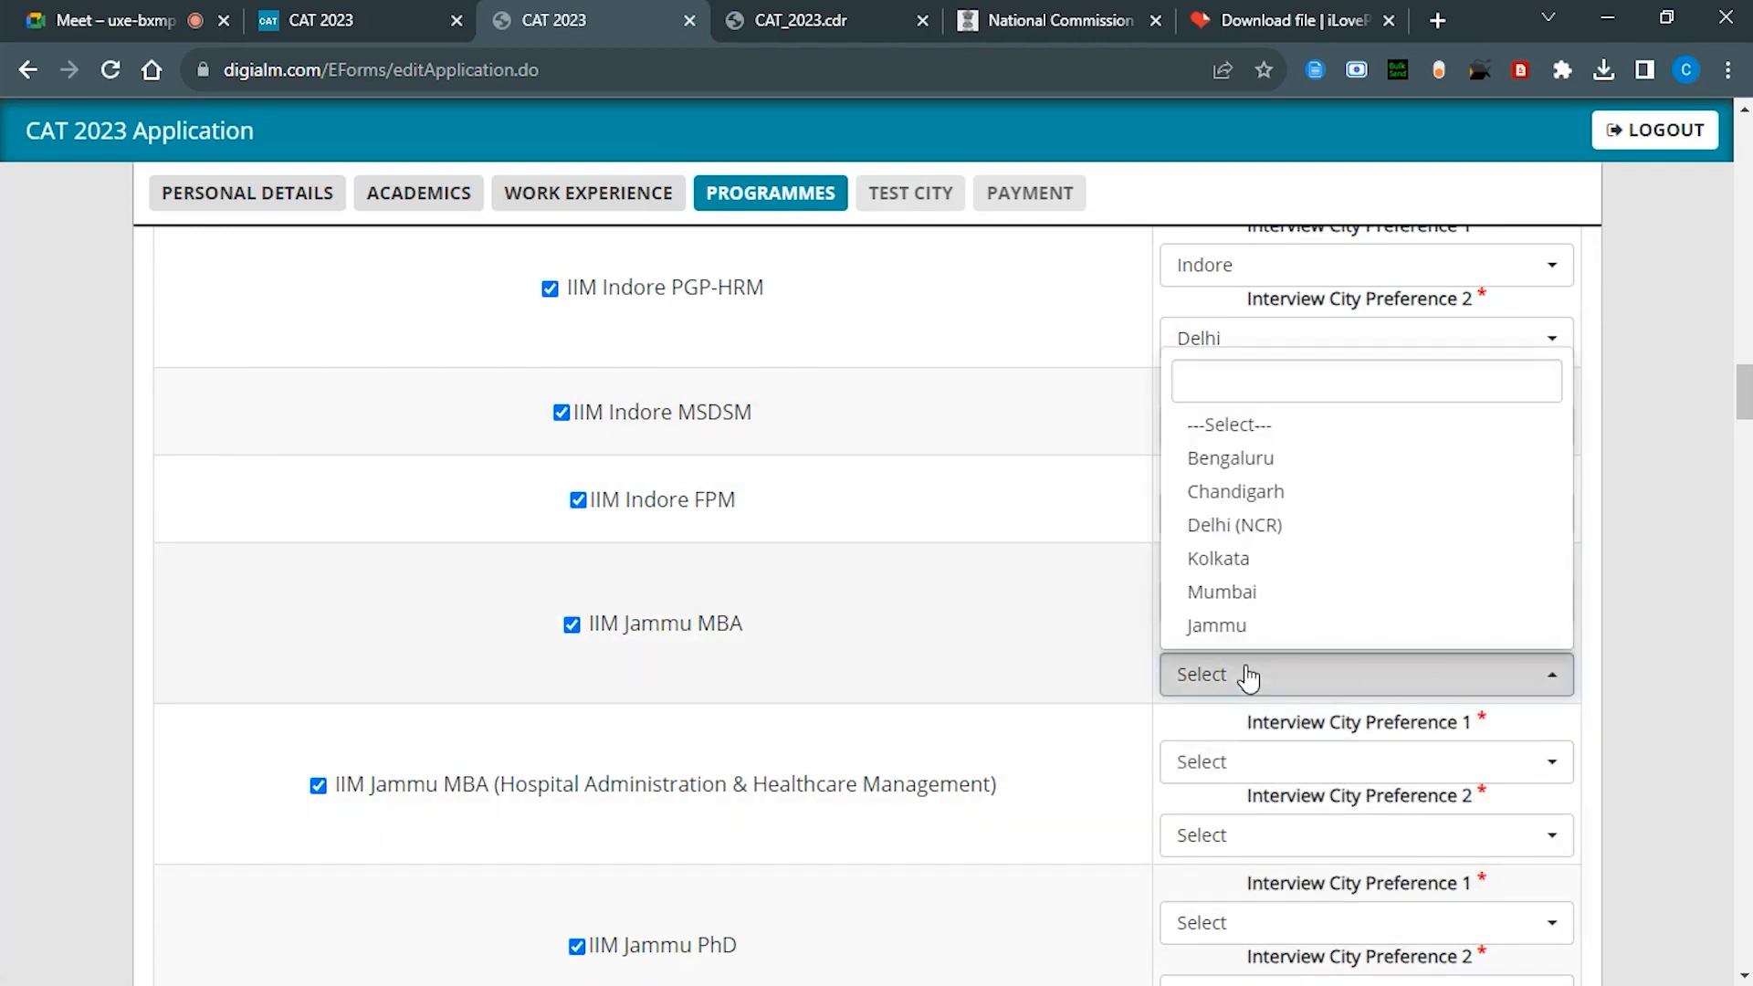
click(1230, 596)
scroll(1225, 603, down, 3)
click(1224, 420)
click(1224, 612)
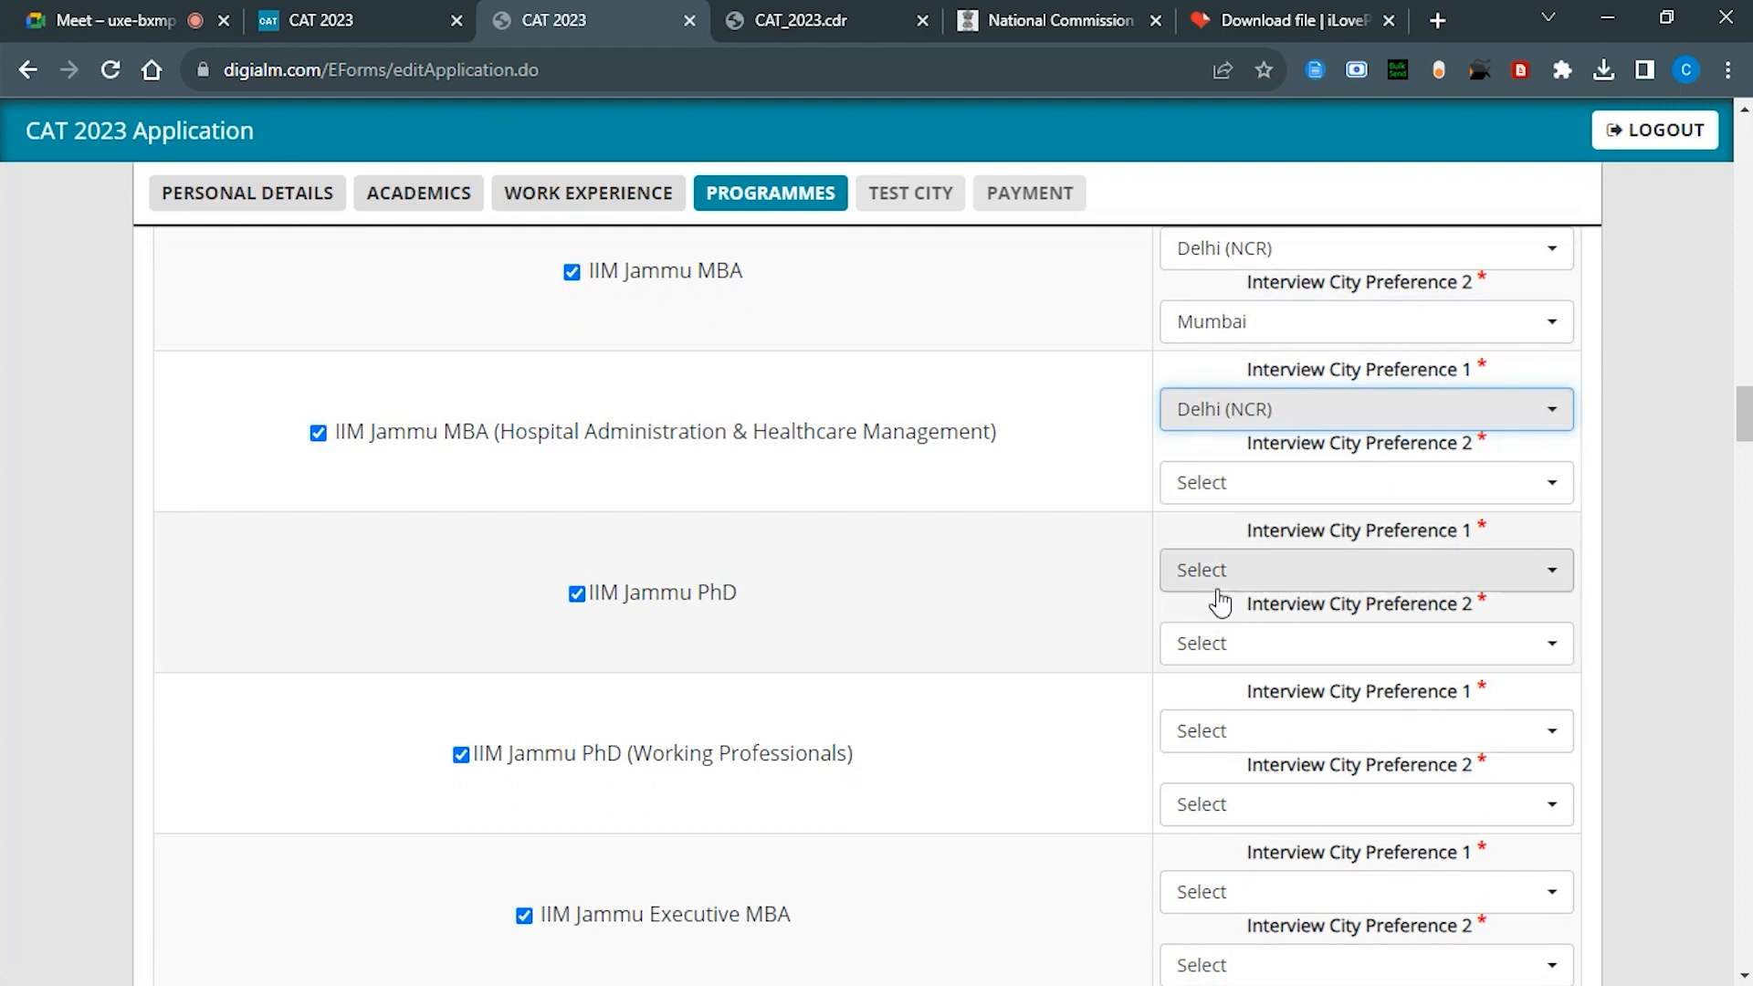
click(1217, 482)
click(1222, 753)
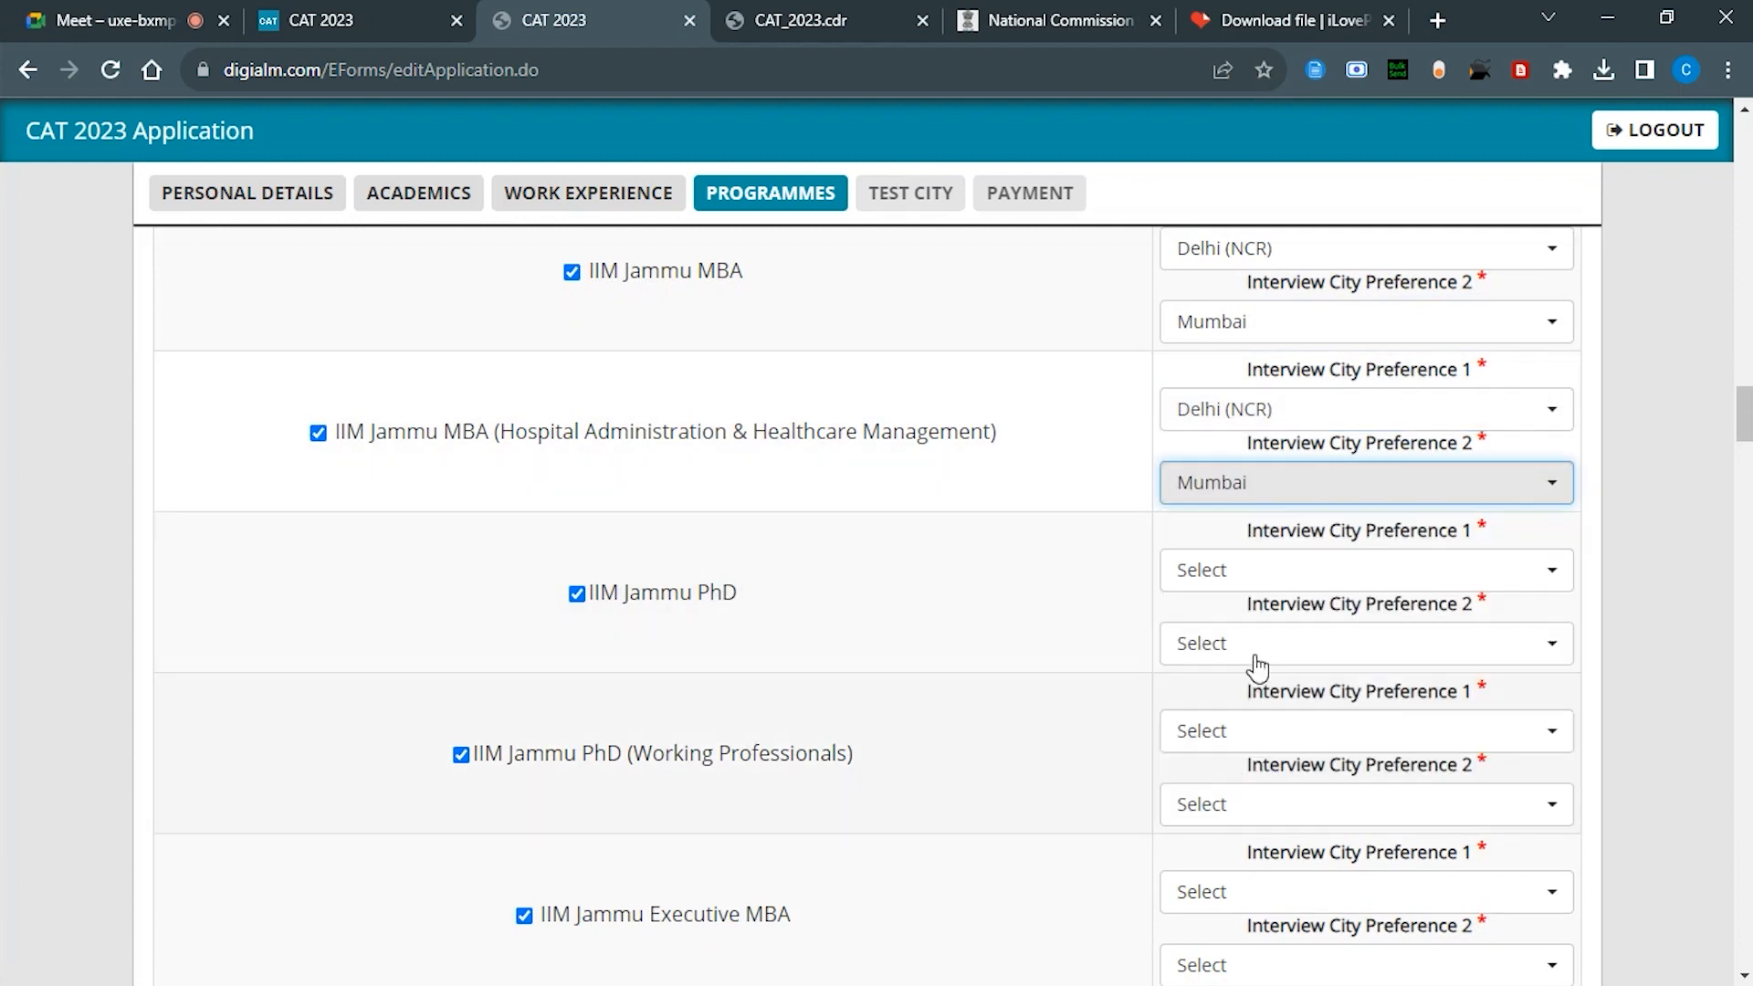
click(1215, 569)
click(1224, 739)
Step: Make Chandigarh Jammu PhD's second interview city; set Working Professionals to Delhi (NCR), then Chandigarh
click(1209, 643)
click(1224, 780)
click(1223, 730)
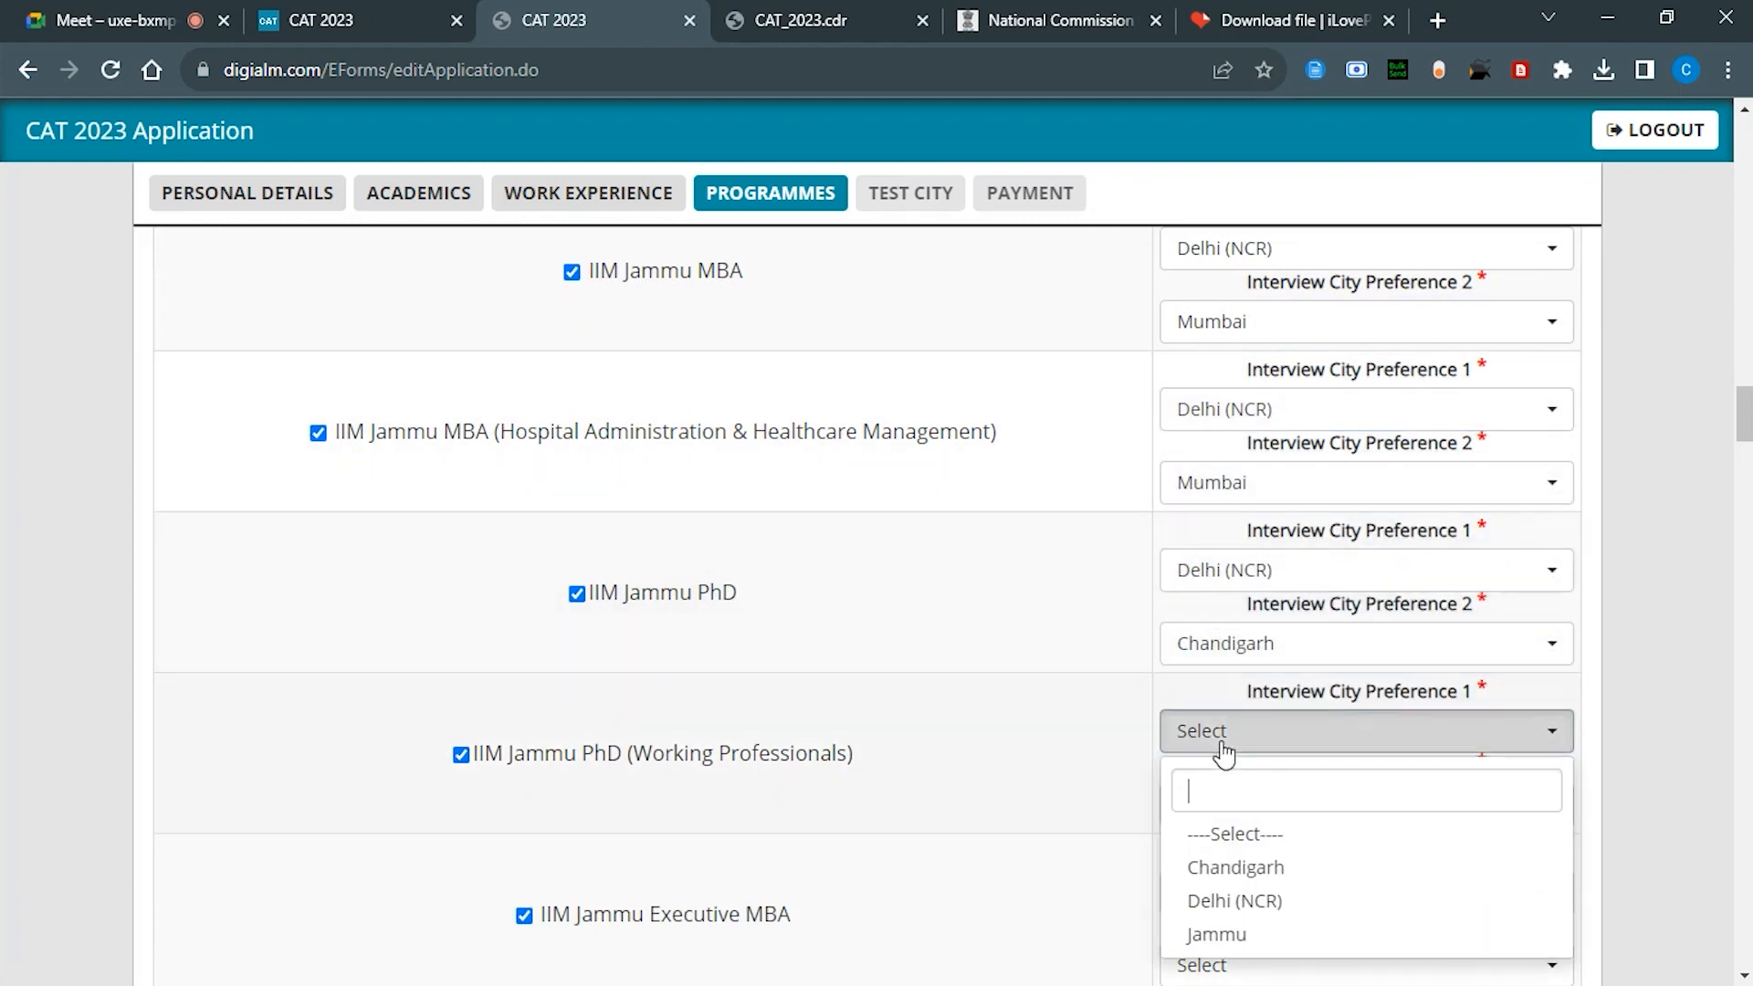
click(1214, 896)
click(1236, 803)
click(1223, 681)
scroll(1222, 464, down, 5)
Step: Set Jammu Executive MBA to Delhi (NCR)/Chandigarh and Kashipur MBA to Delhi/Mumbai
click(1219, 415)
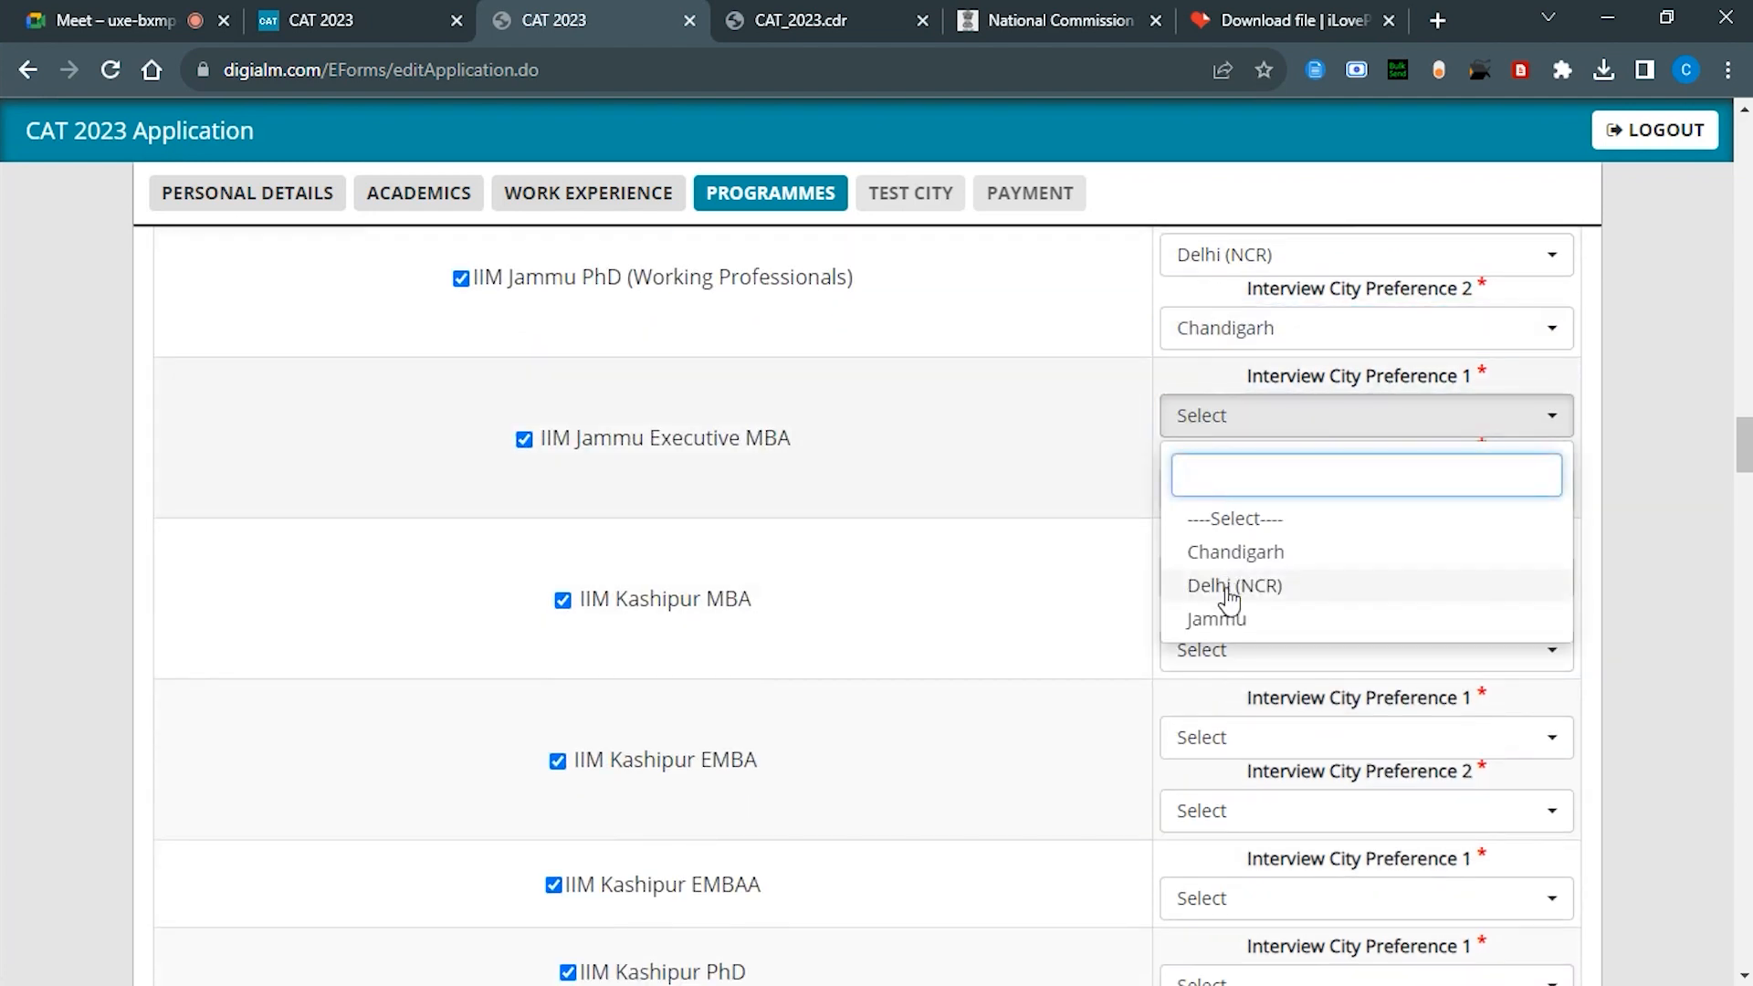
click(1233, 589)
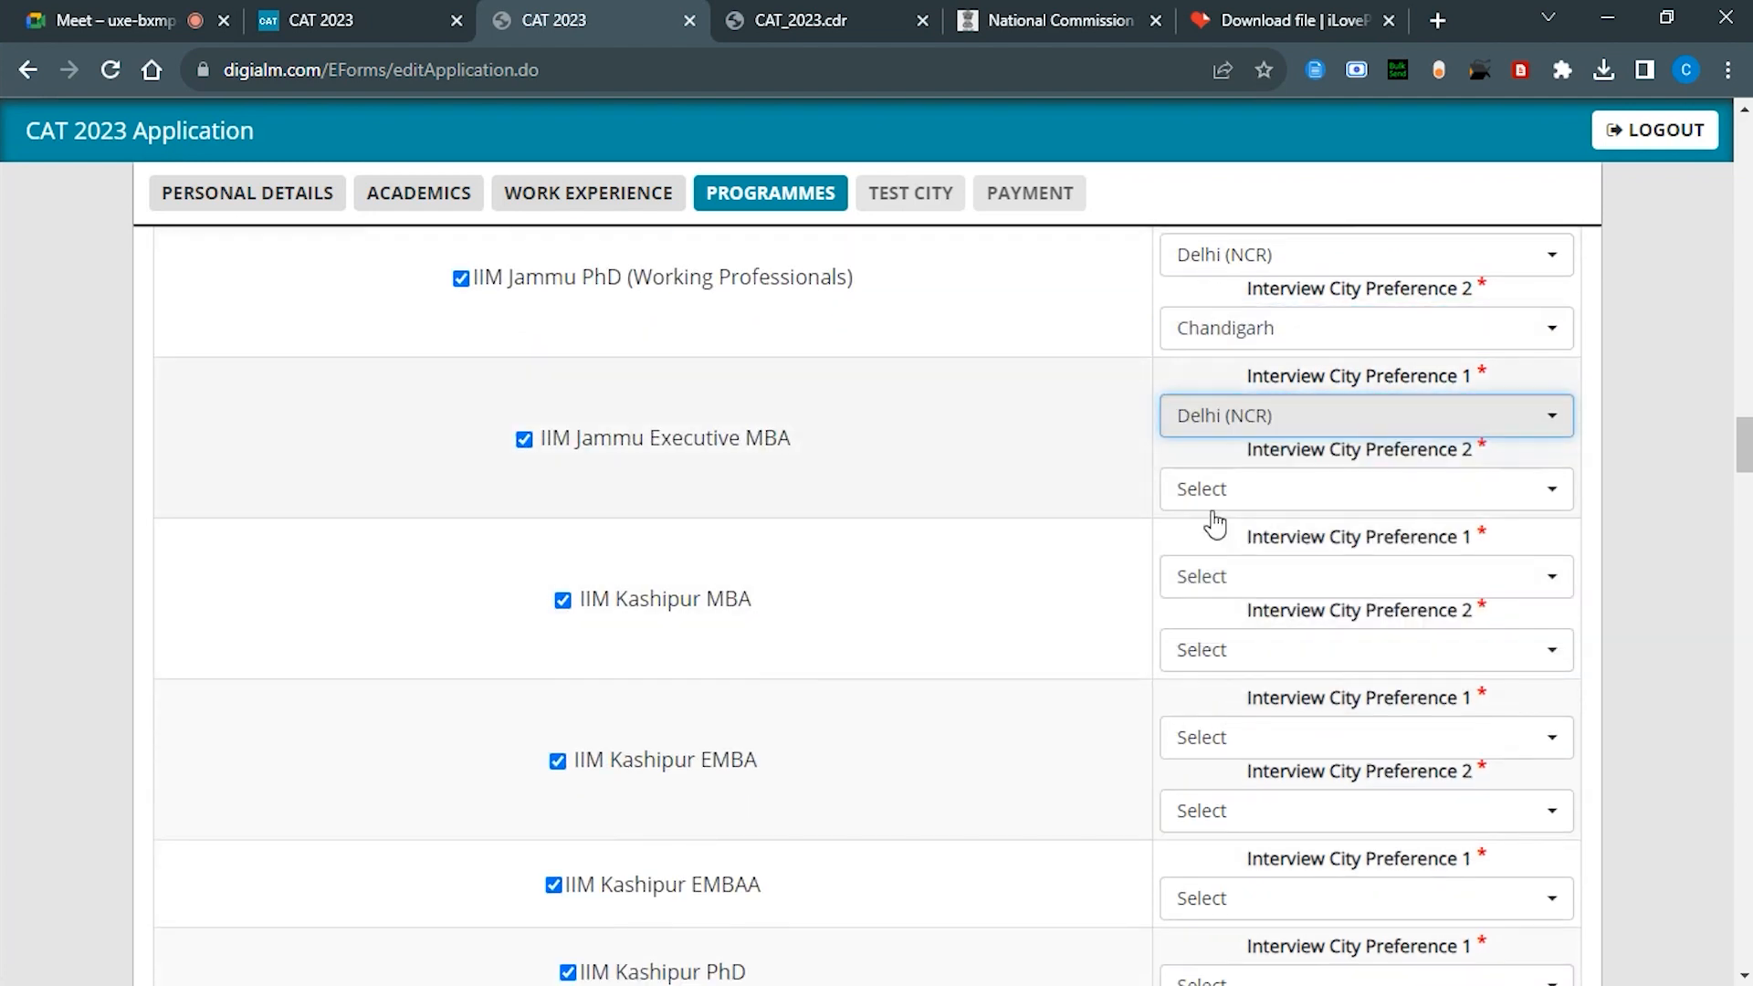
click(1272, 497)
click(1235, 624)
click(1245, 580)
click(1236, 780)
click(1237, 650)
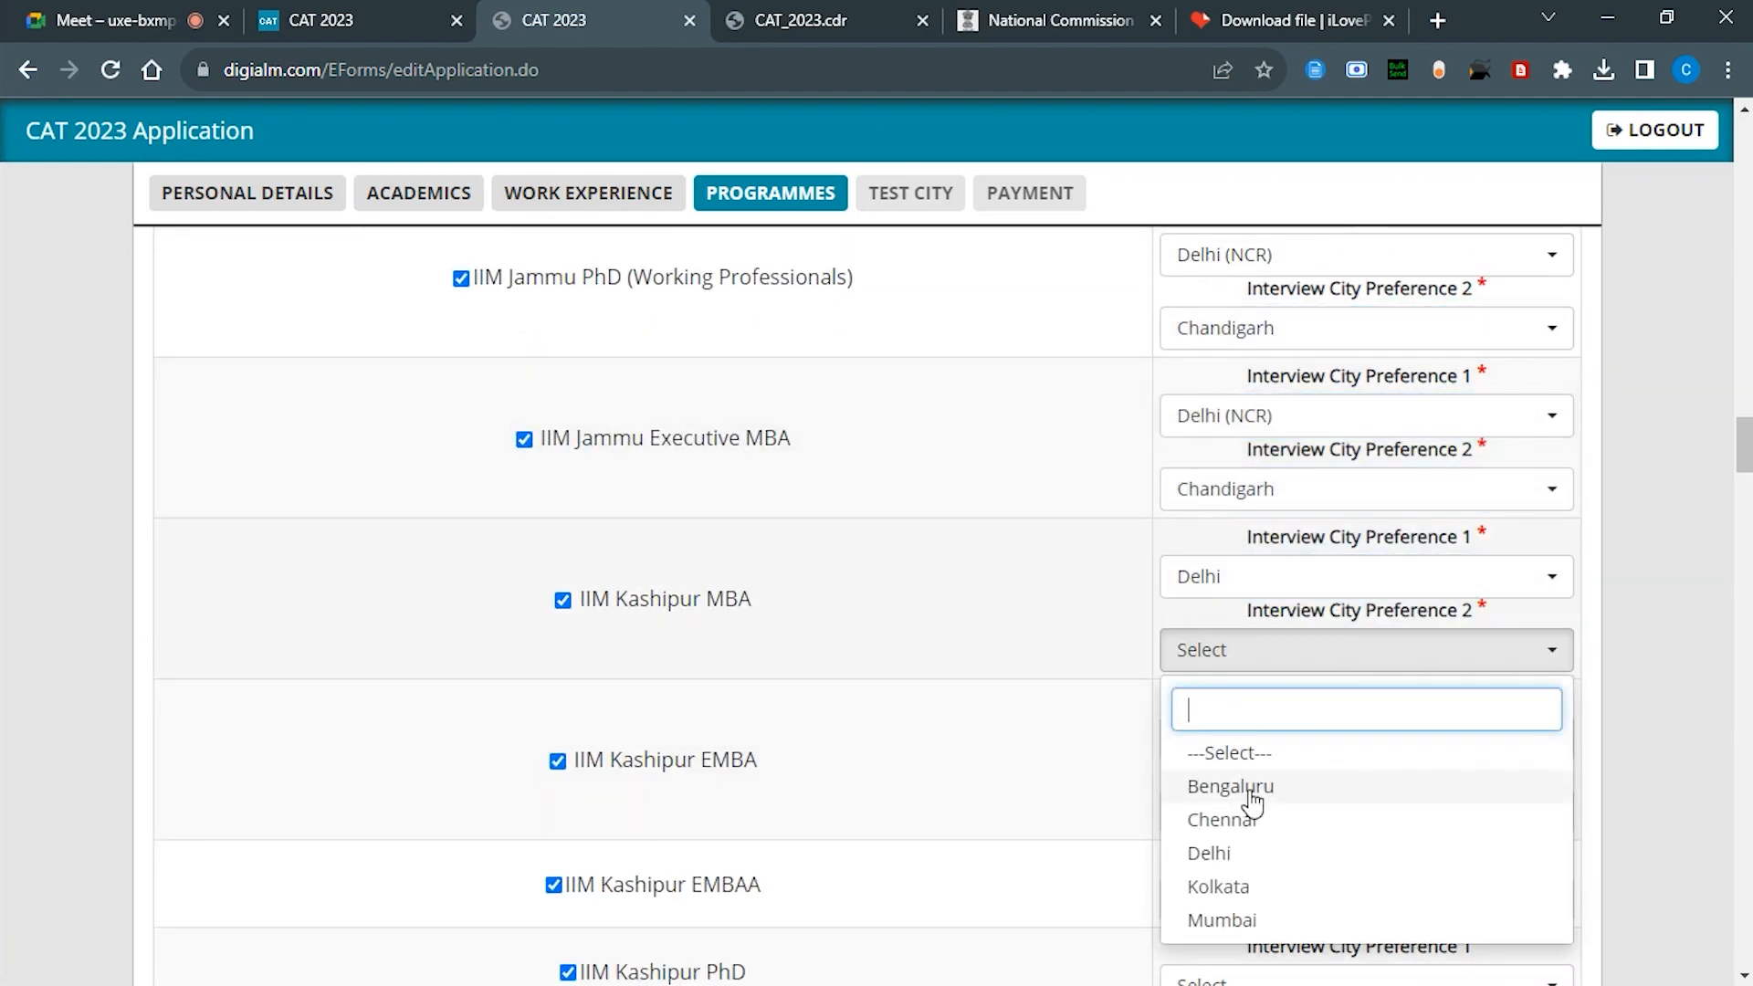
click(1236, 924)
Step: Set Kashipur EMBA interview cities, switching first preference to Dehradun after the different-cities alert
scroll(1219, 680, down, 3)
scroll(1219, 681, down, 1)
click(1224, 394)
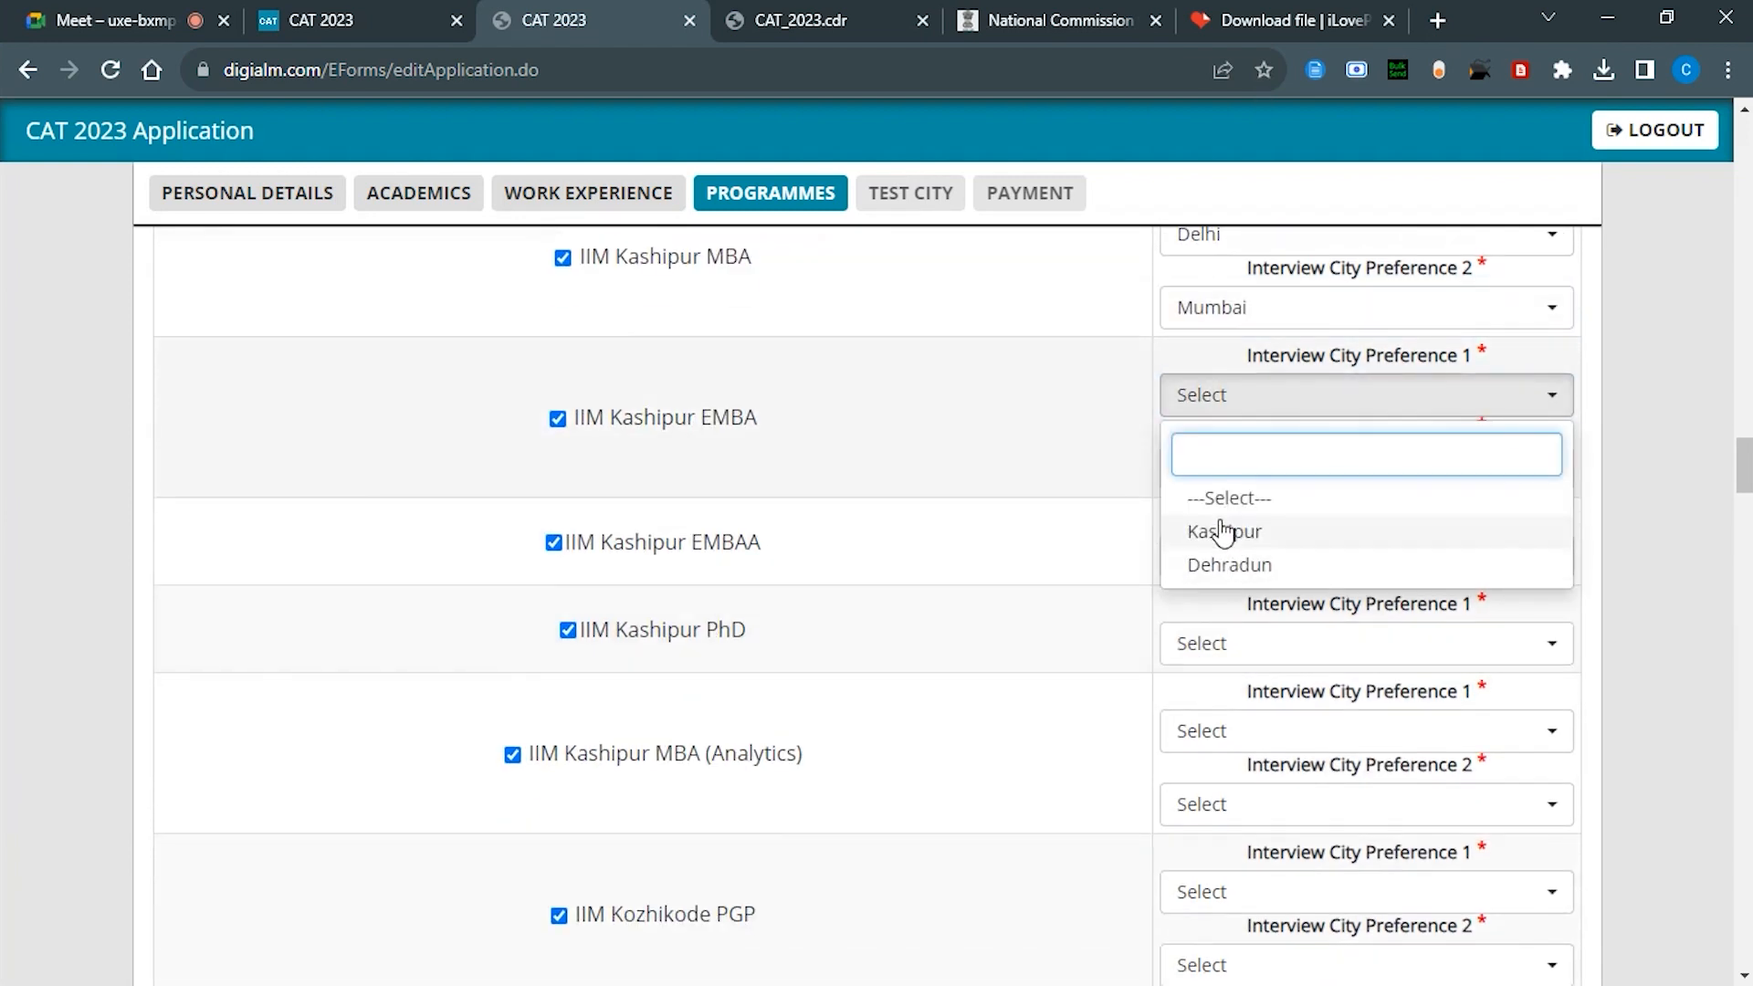
click(1223, 531)
click(1224, 468)
click(1228, 636)
click(1224, 395)
click(1229, 565)
click(1009, 349)
click(1228, 395)
click(1224, 564)
click(1210, 468)
Step: Pick Kashipur for Kashipur EMBAA and PhD, and Delhi/Mumbai for MBA (Analytics)
click(1200, 568)
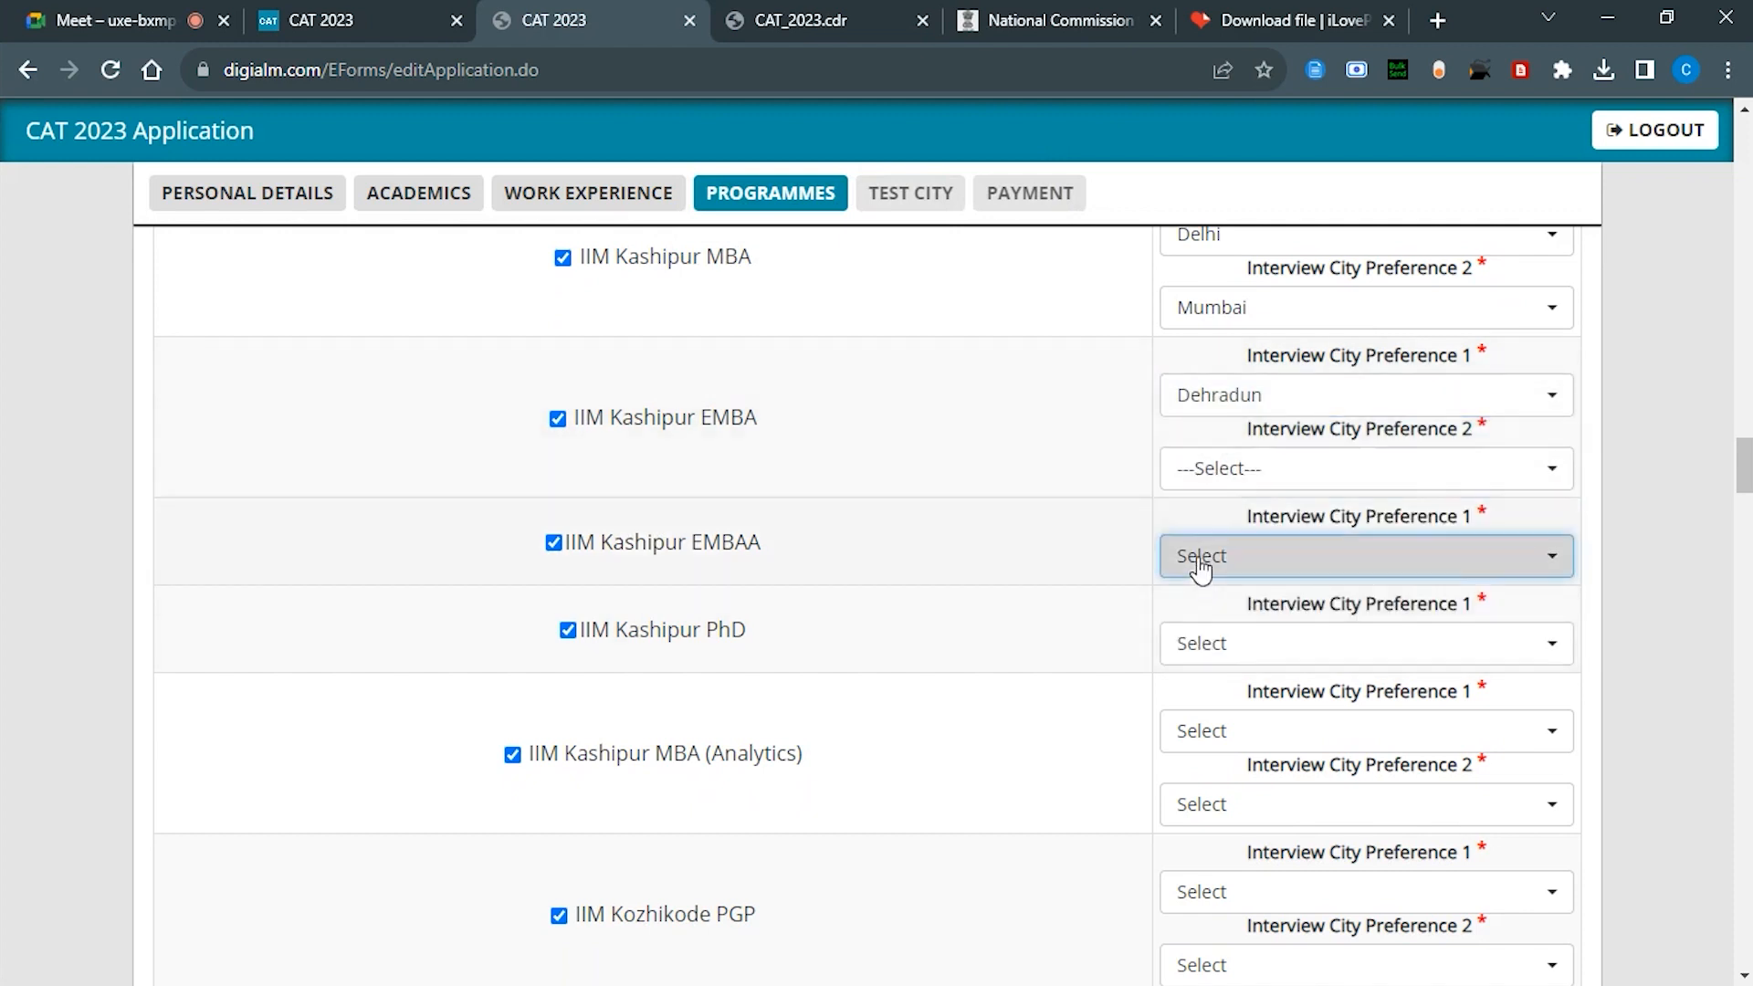
click(1207, 694)
click(1217, 641)
click(1208, 781)
scroll(1191, 658, down, 4)
click(1224, 376)
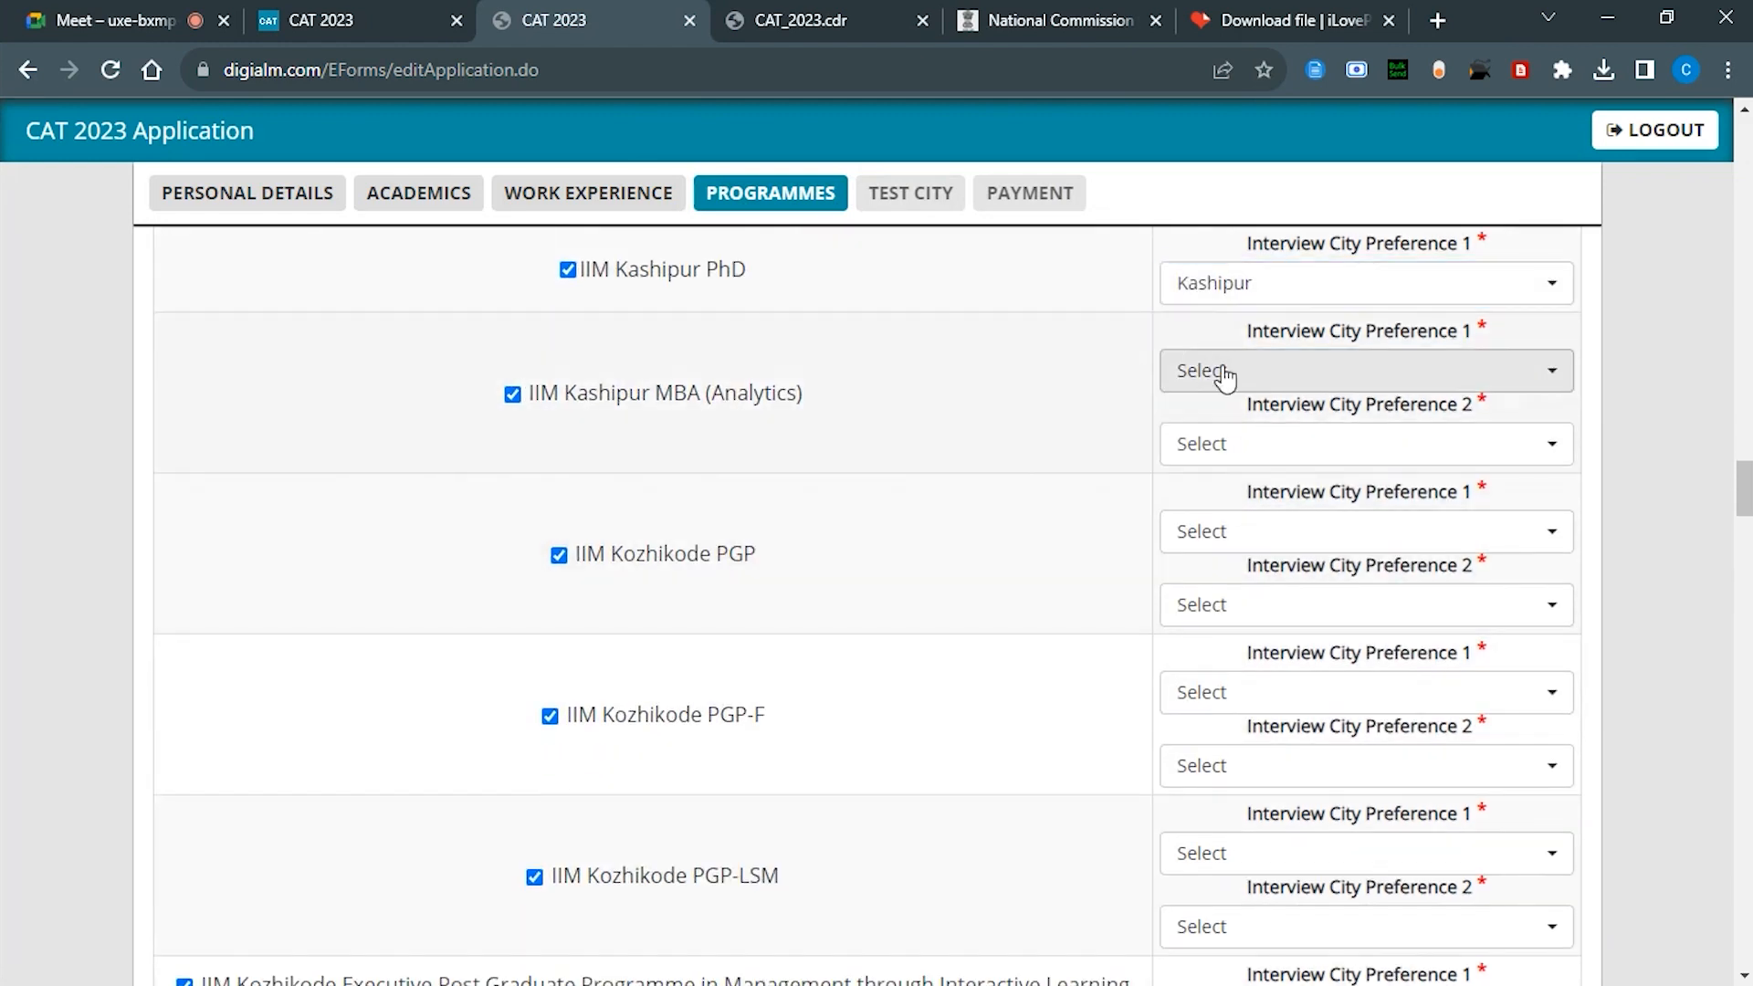
click(1197, 571)
click(1224, 444)
click(1206, 713)
Step: Set Kozhikode PGP and PGP-F interview preferences to Delhi first, Mumbai second
click(1223, 531)
click(1206, 700)
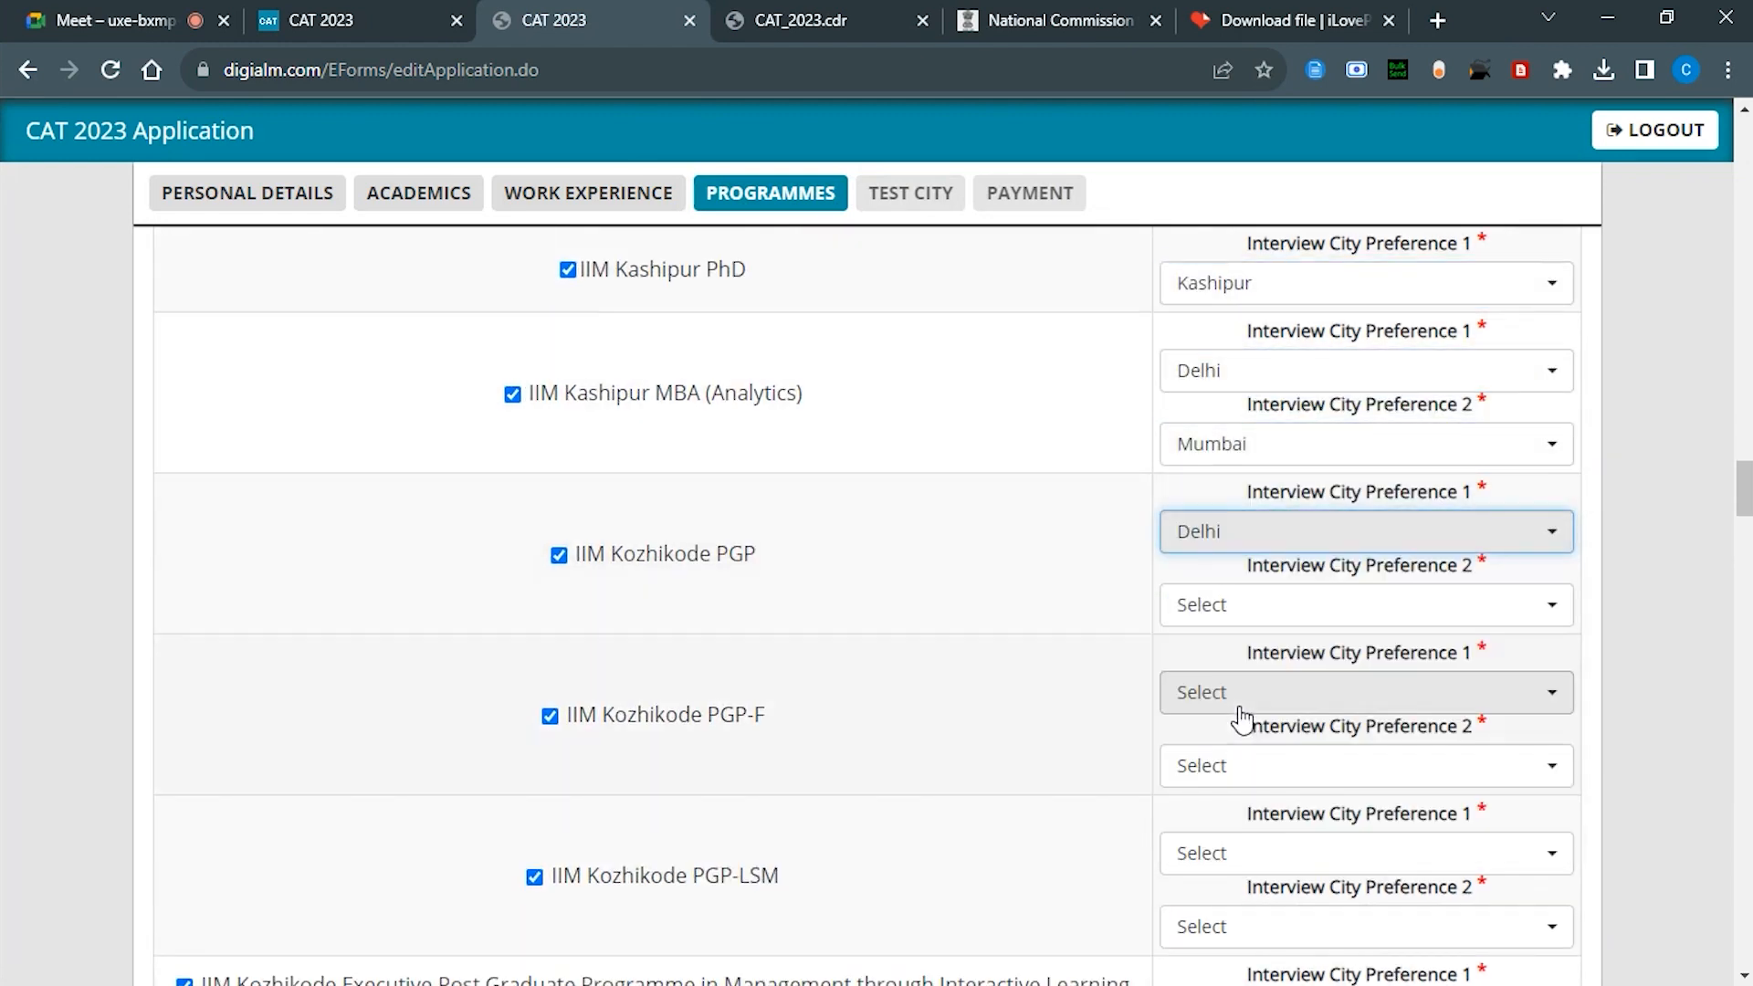
click(1205, 605)
click(1214, 908)
scroll(1188, 657, down, 4)
click(1249, 353)
click(1215, 515)
click(1242, 413)
click(1244, 716)
Step: Set PGP-LSM and PGP-BL to Delhi/Mumbai, and EPGP-IL to Online
click(1236, 501)
click(1214, 668)
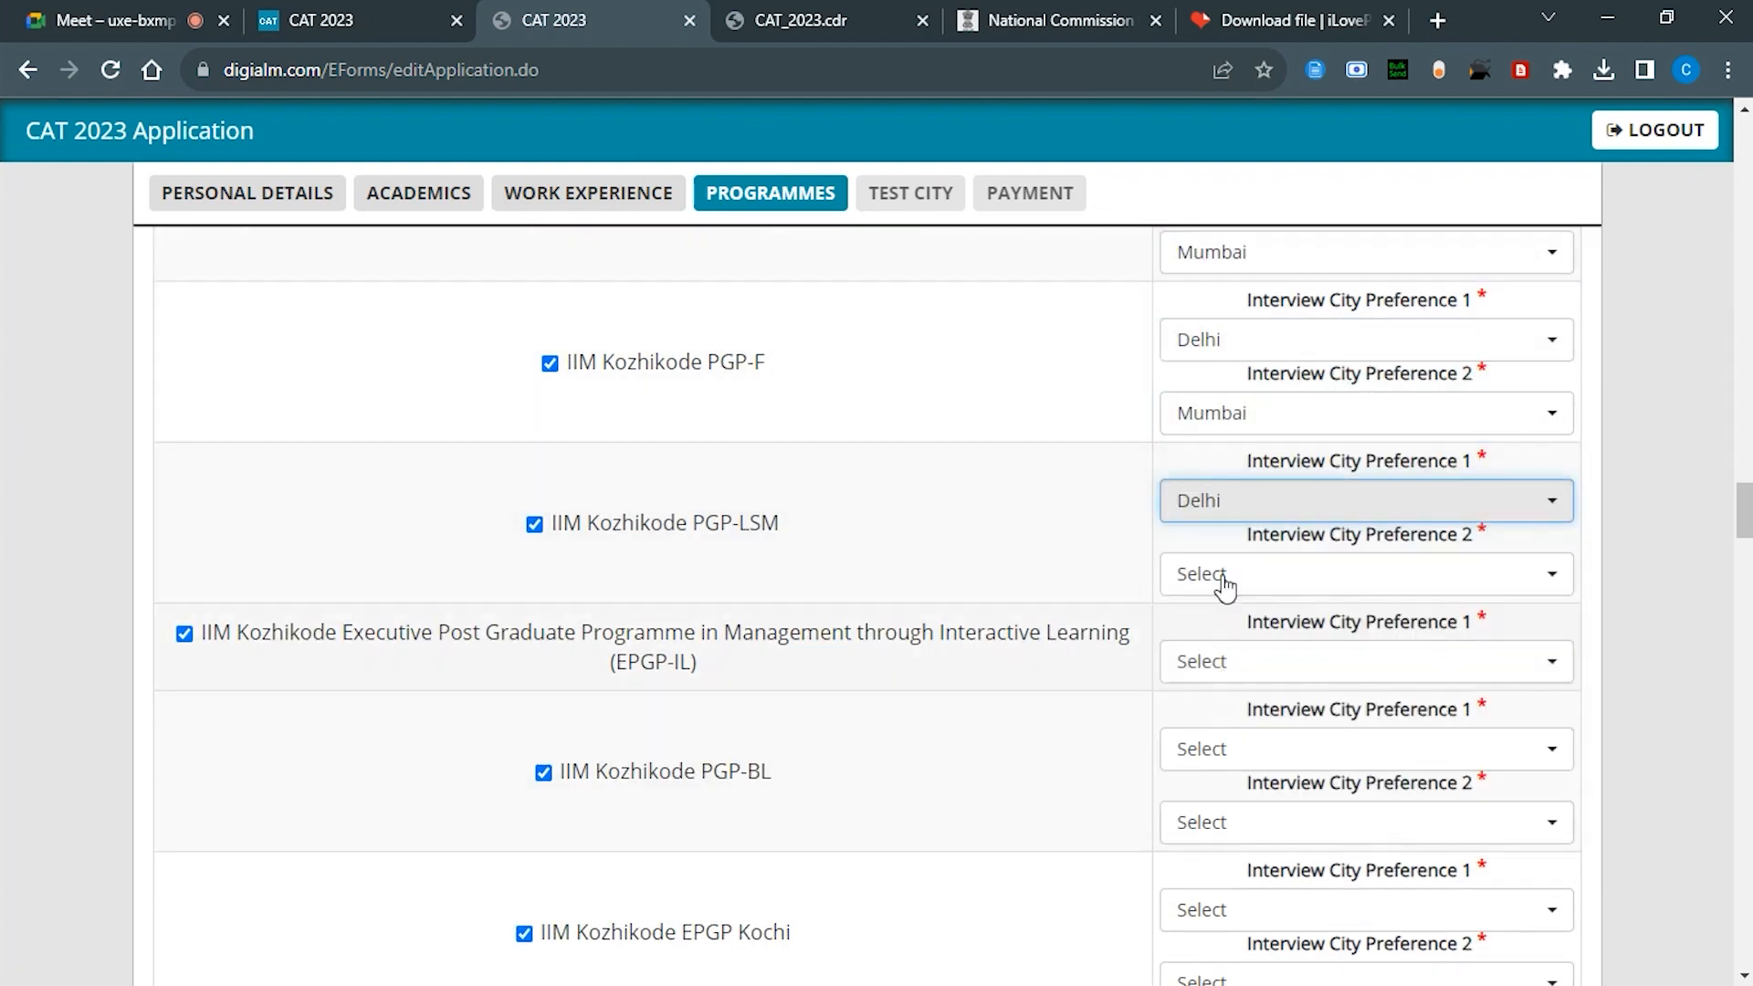
click(1224, 573)
click(1215, 881)
scroll(1147, 462, down, 5)
click(1214, 235)
click(1229, 375)
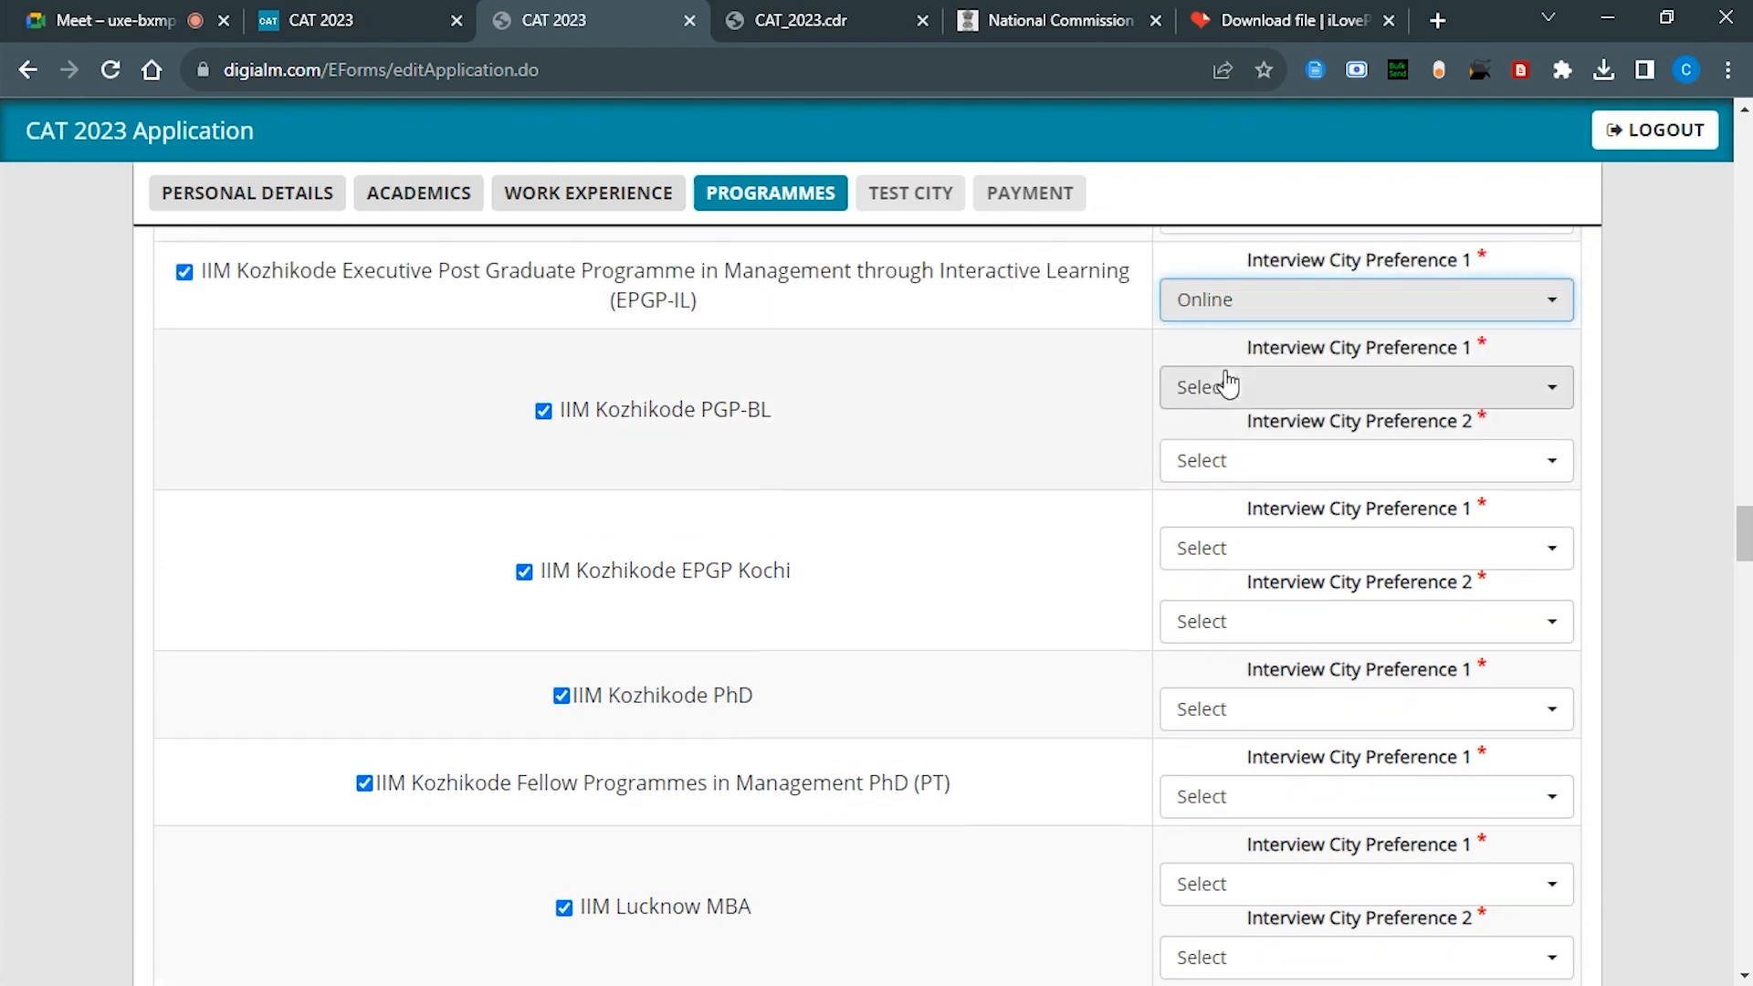
click(1229, 383)
click(1206, 646)
click(1233, 552)
click(1228, 819)
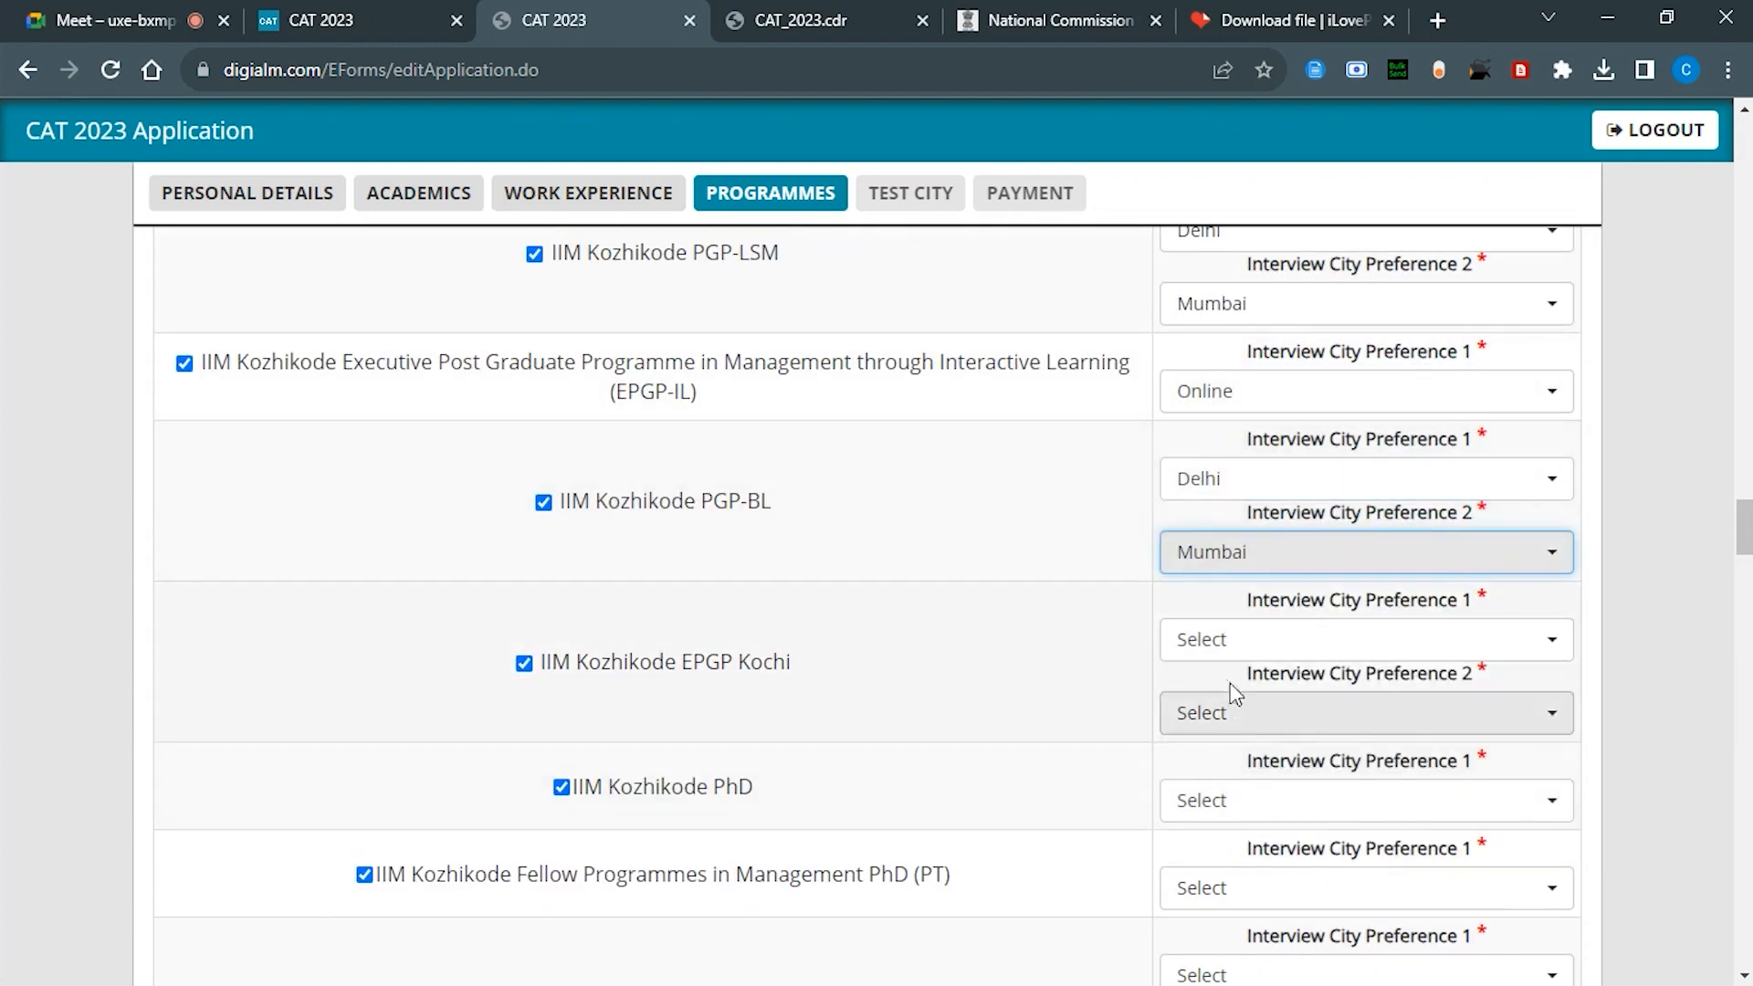
Step: Set EPGP Kochi to Kozhikode/Kochi, Kozhikode PhD to Kozhikode, and PhD (PT) to Online
click(1228, 639)
click(1218, 782)
click(1224, 712)
click(1220, 853)
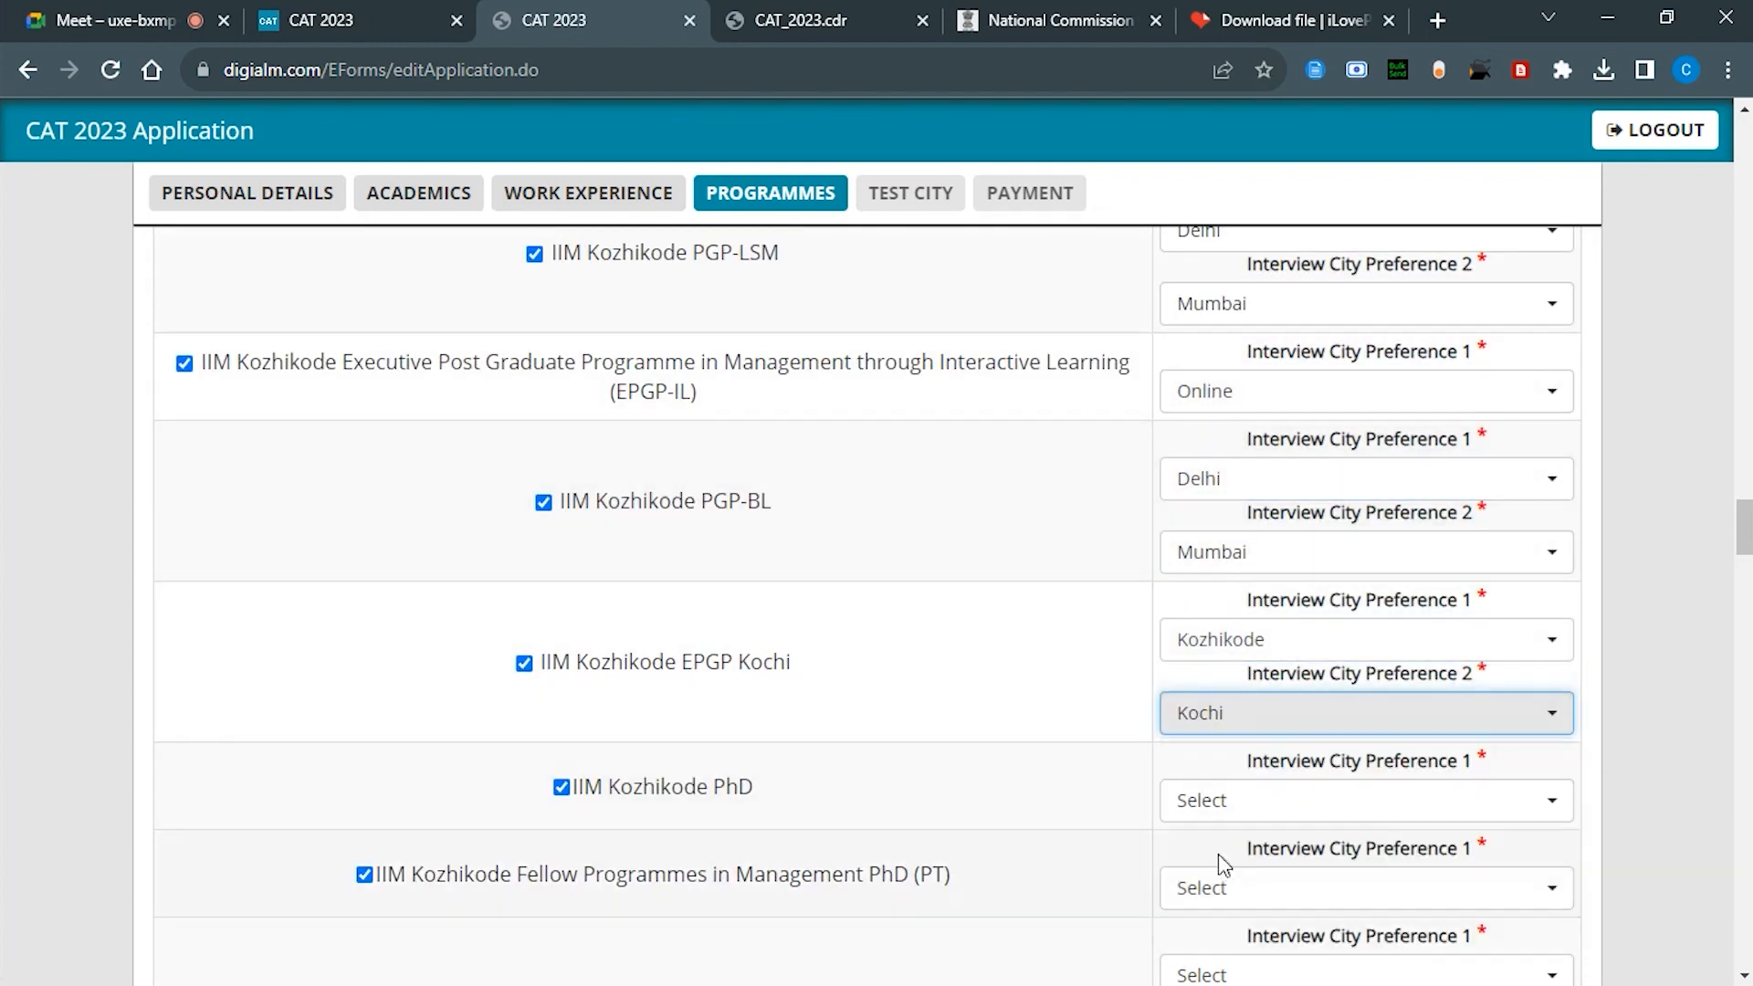
click(1219, 800)
scroll(1076, 673, down, 4)
click(1224, 400)
click(1219, 532)
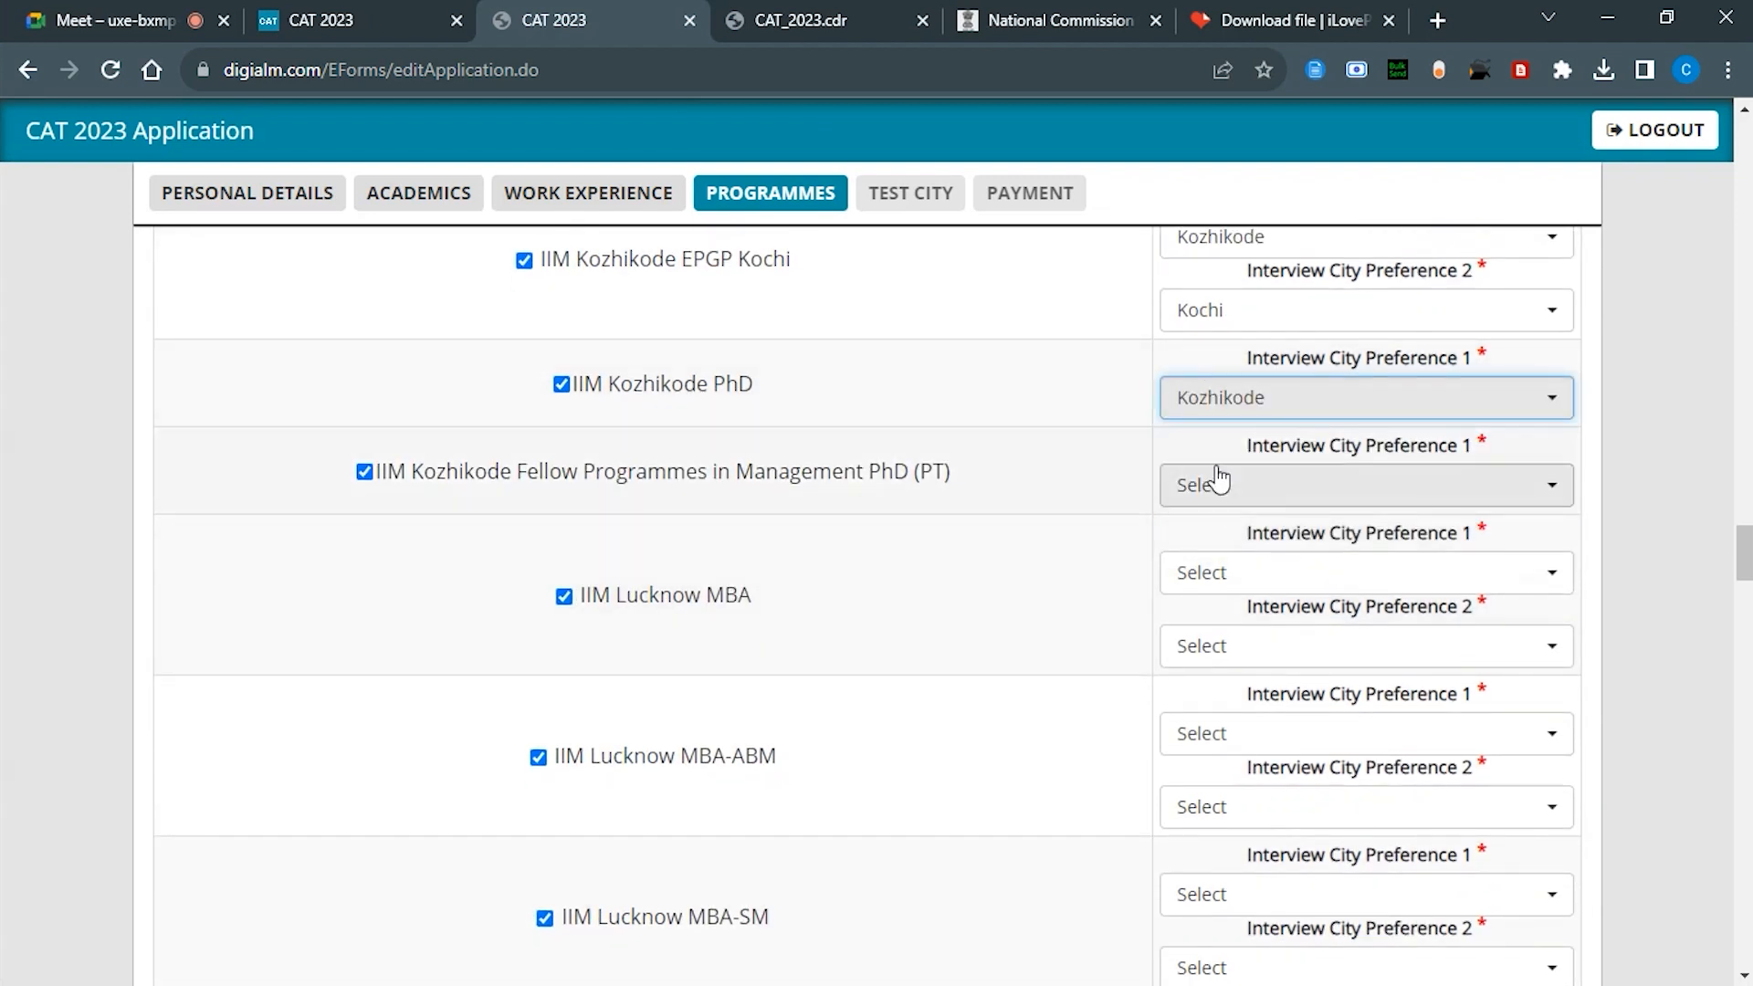
click(1220, 478)
click(1221, 606)
Step: Set Lucknow MBA to Delhi (NCR)/Lucknow and MBA-ABM to Delhi (NCR)/Mumbai
click(1219, 572)
click(1219, 736)
click(1224, 643)
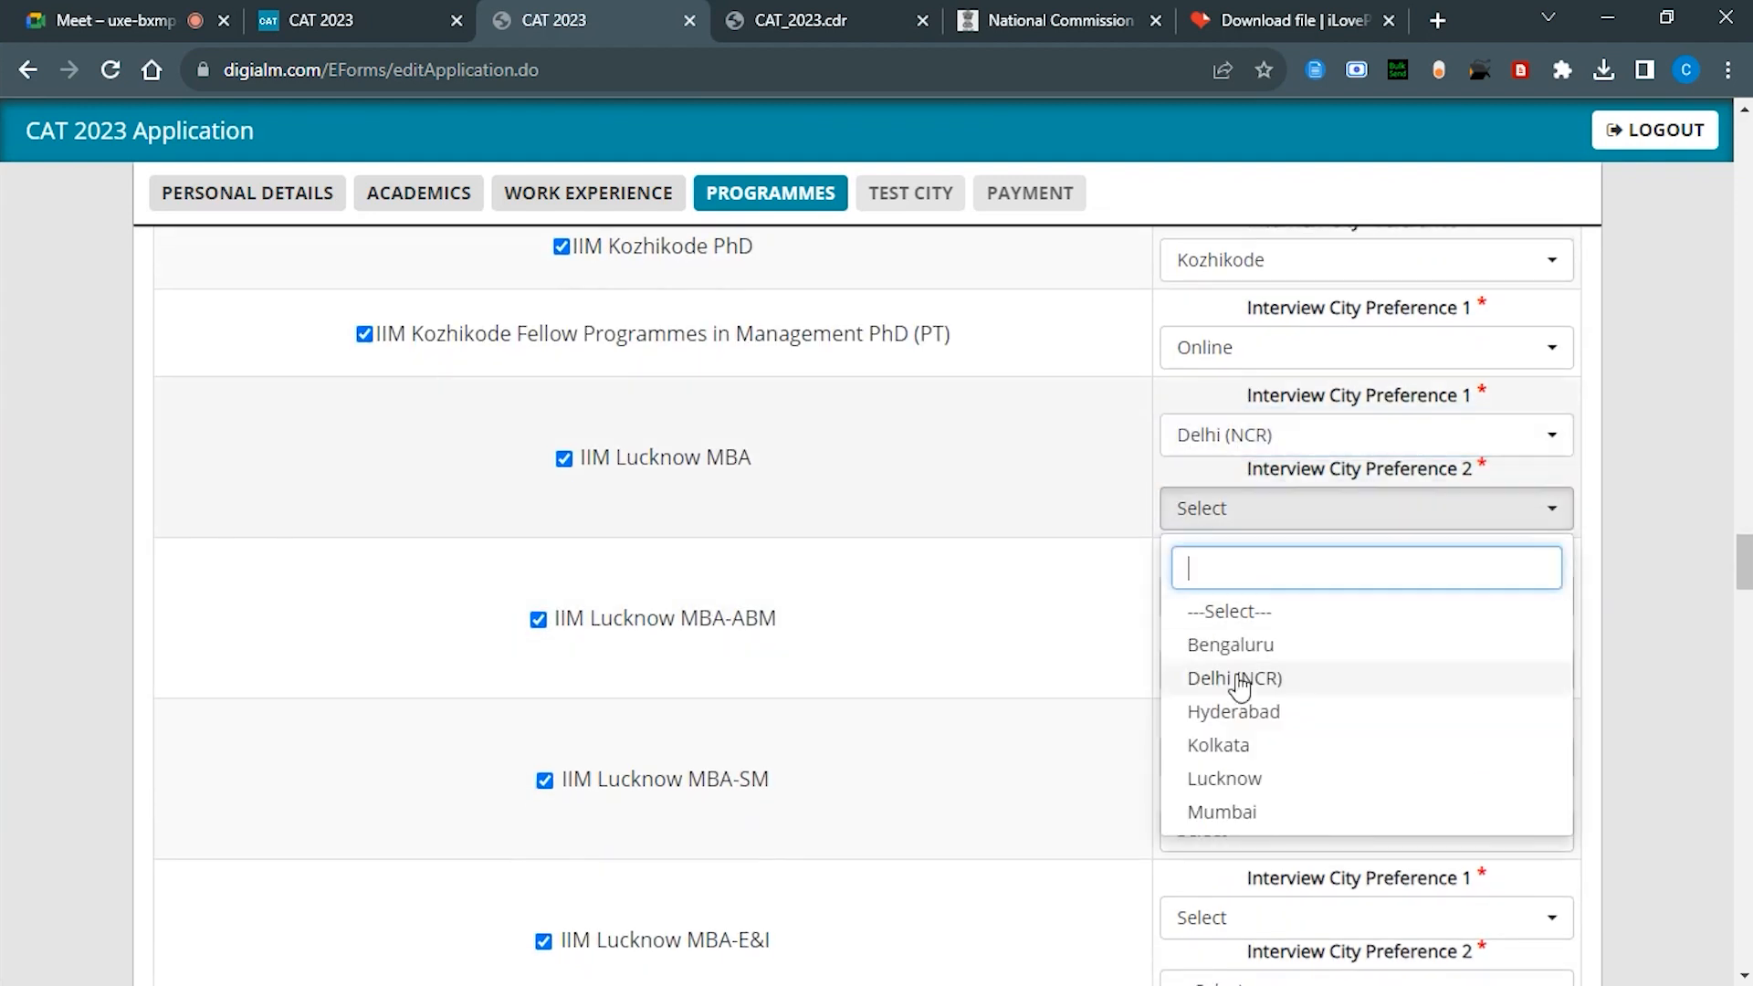
click(1225, 778)
click(1221, 595)
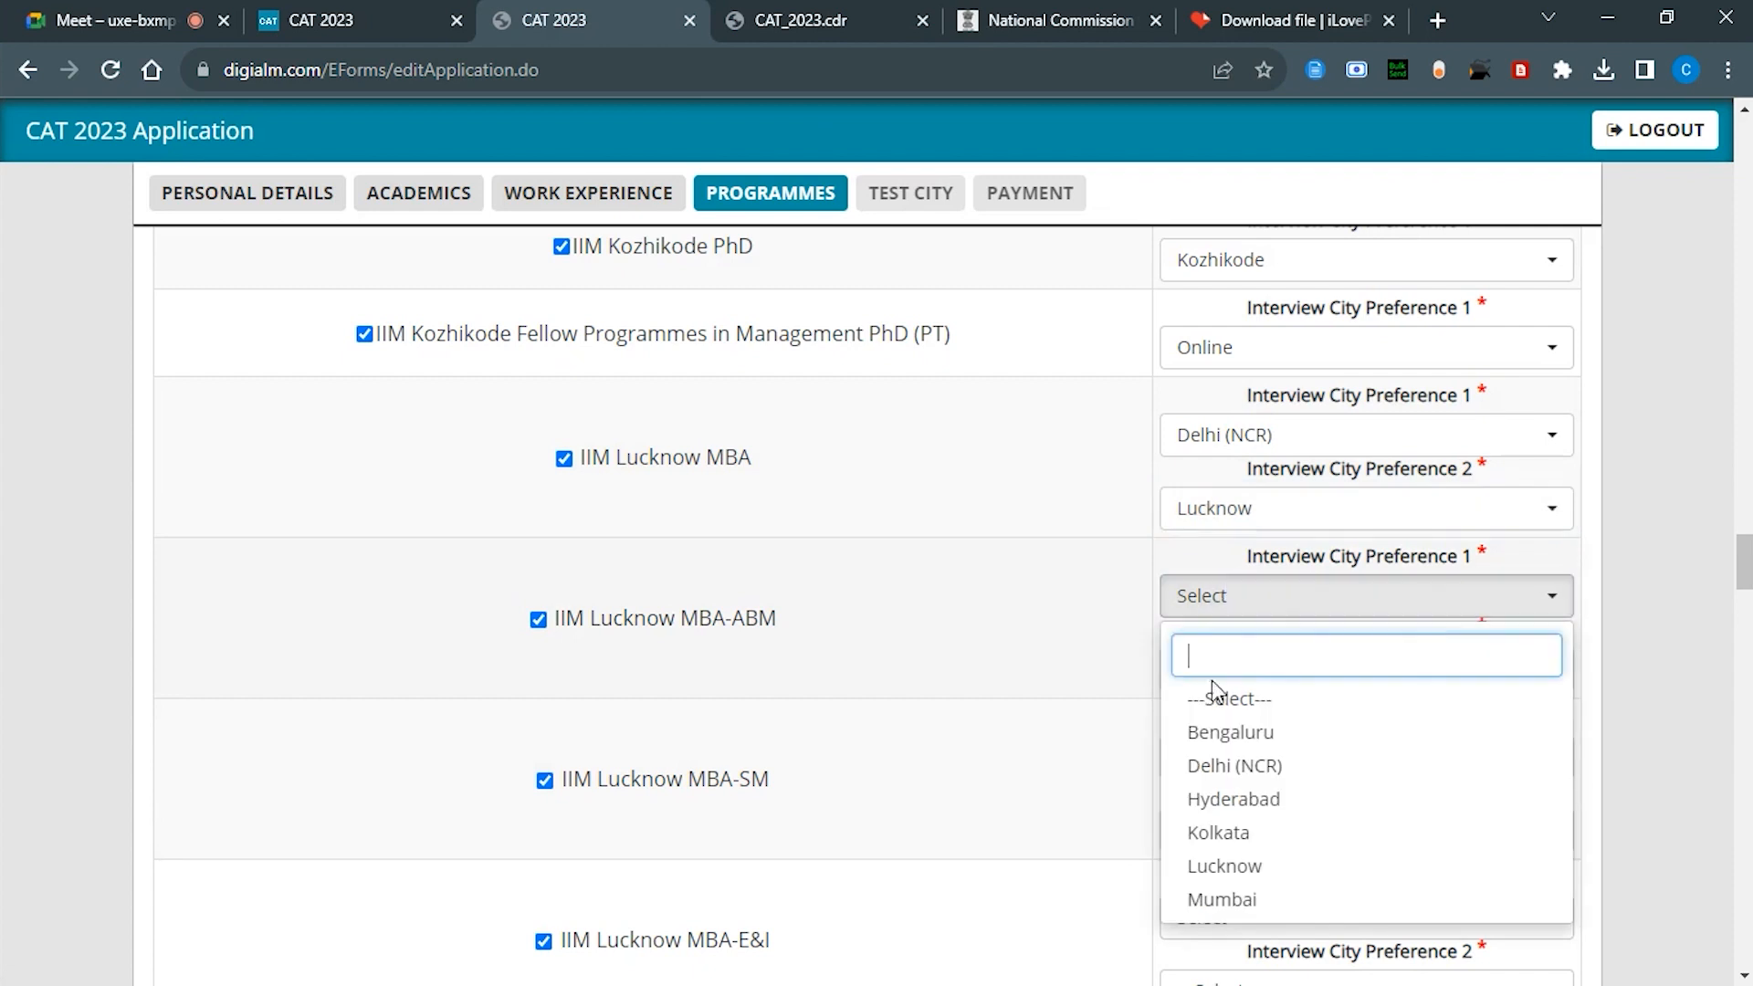
click(1223, 765)
click(1210, 676)
click(1208, 621)
Step: Fill Lucknow MBA-SM's two cities, pick Sirmaur for Sirmaur PhD, and save the programme choices
click(1217, 758)
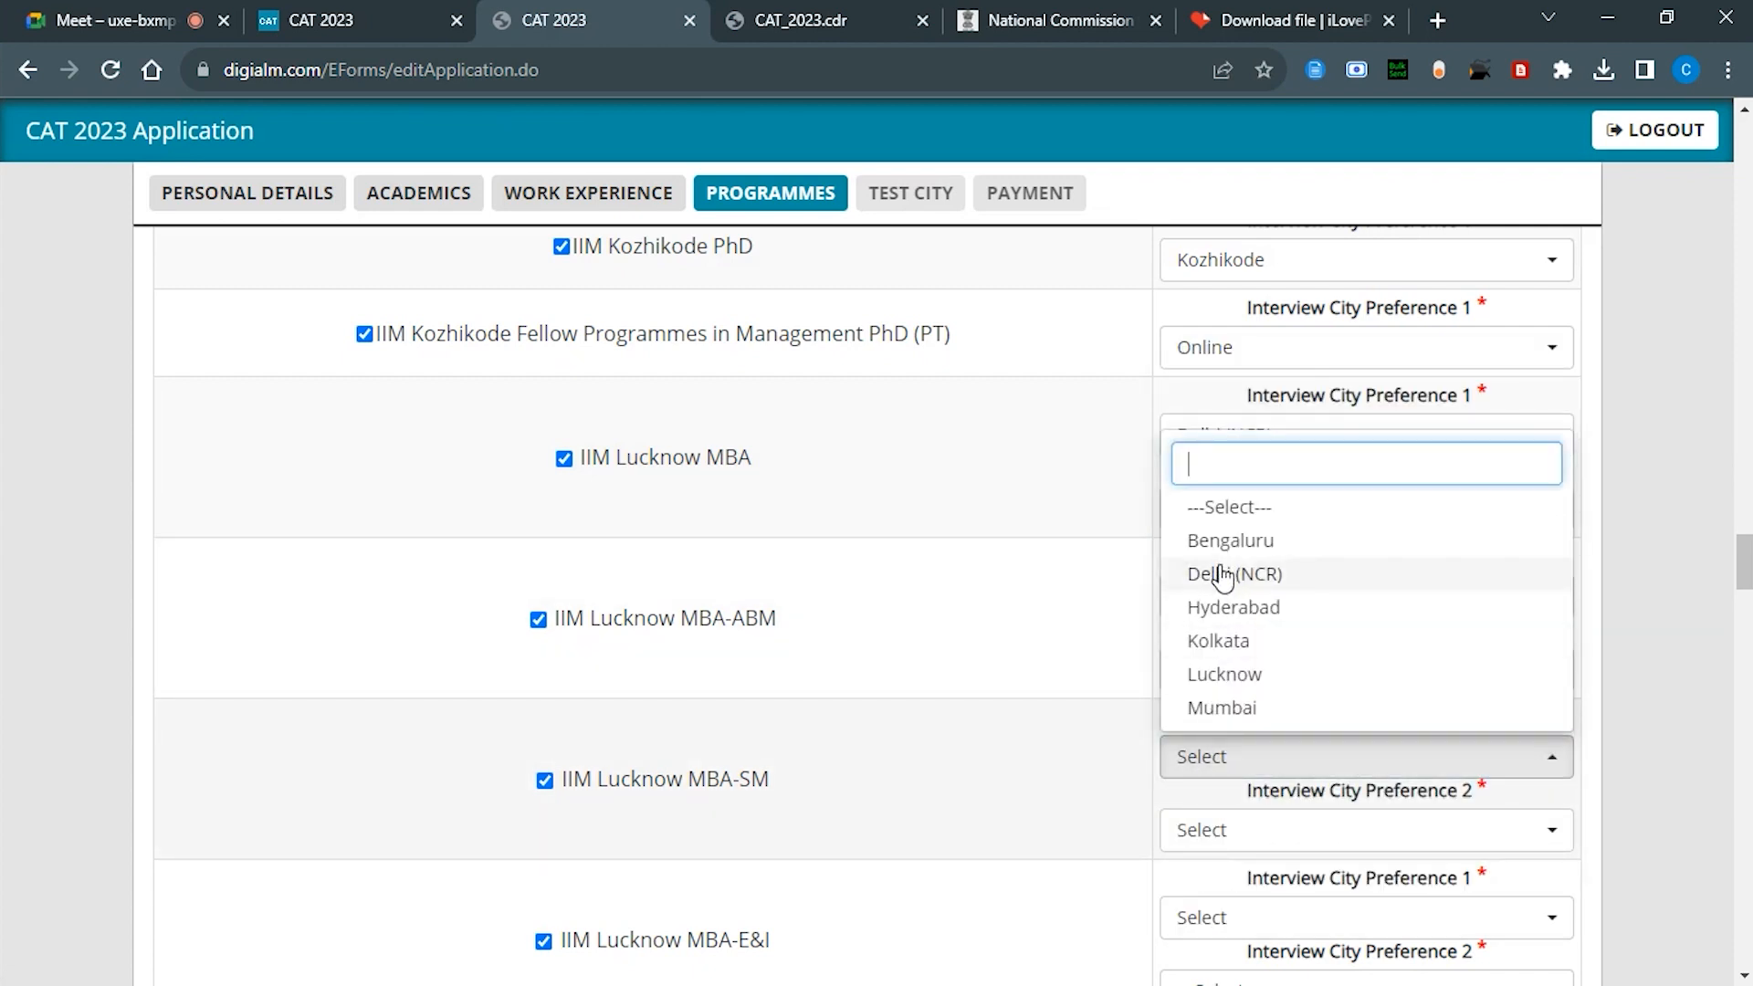
click(1215, 572)
click(1221, 827)
click(1224, 802)
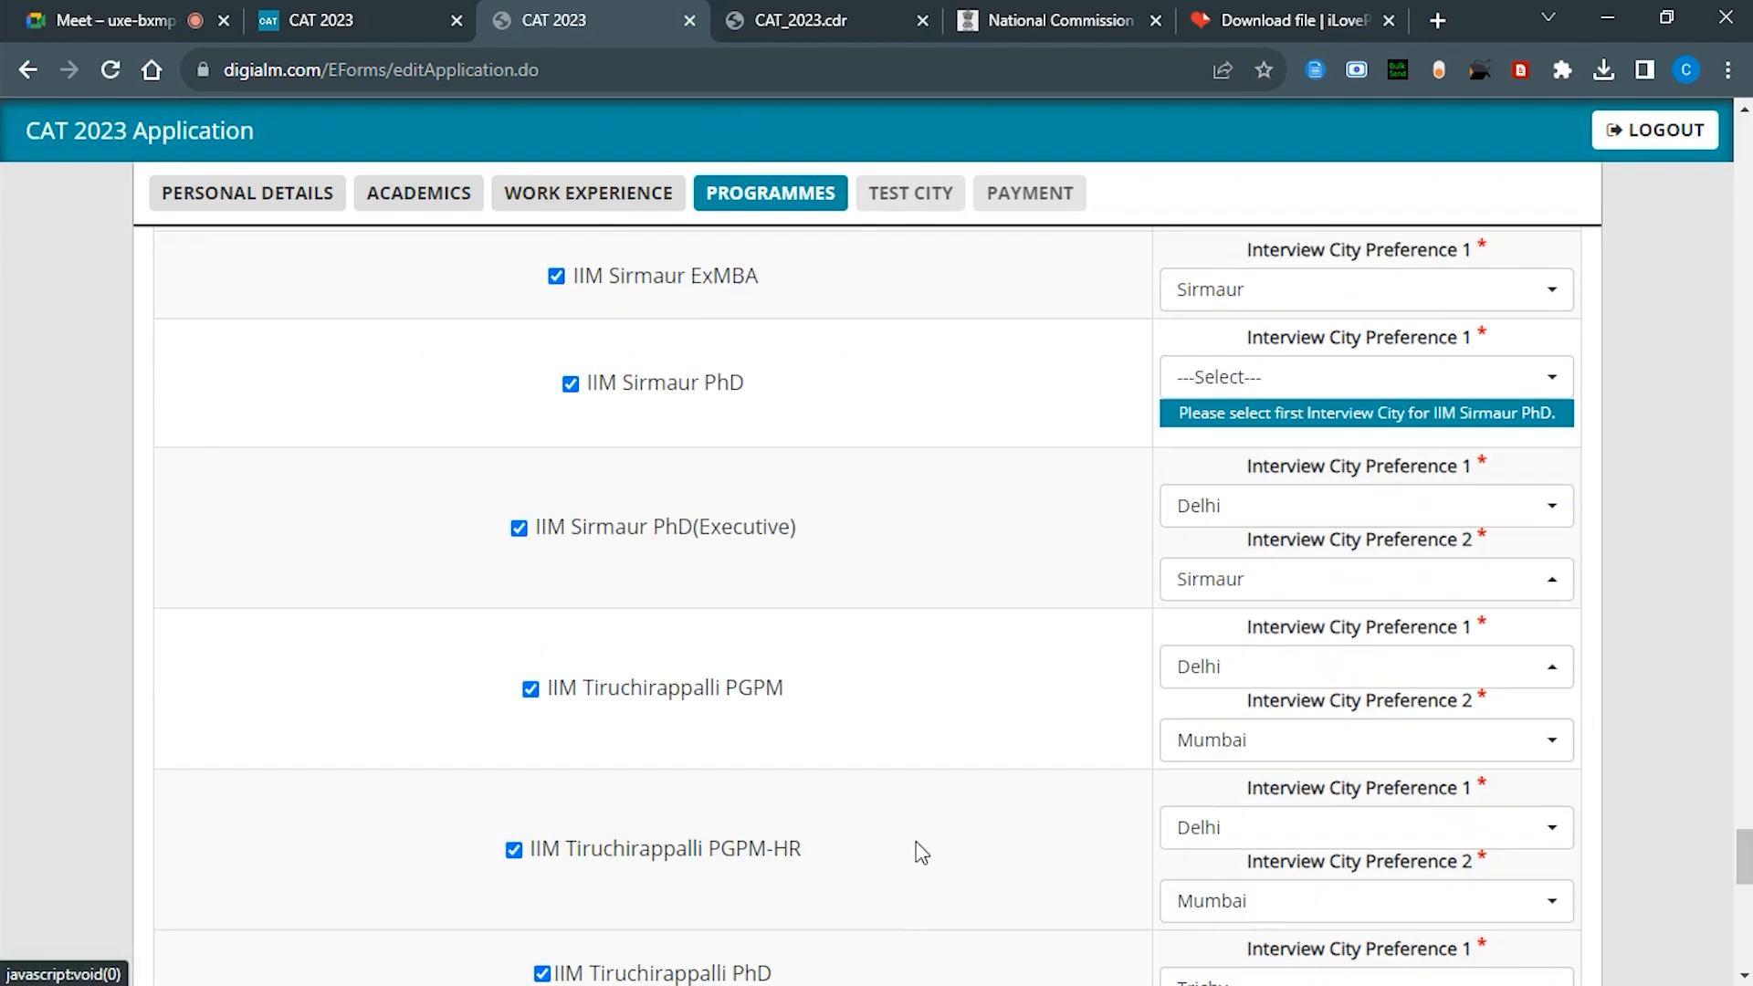
click(1010, 344)
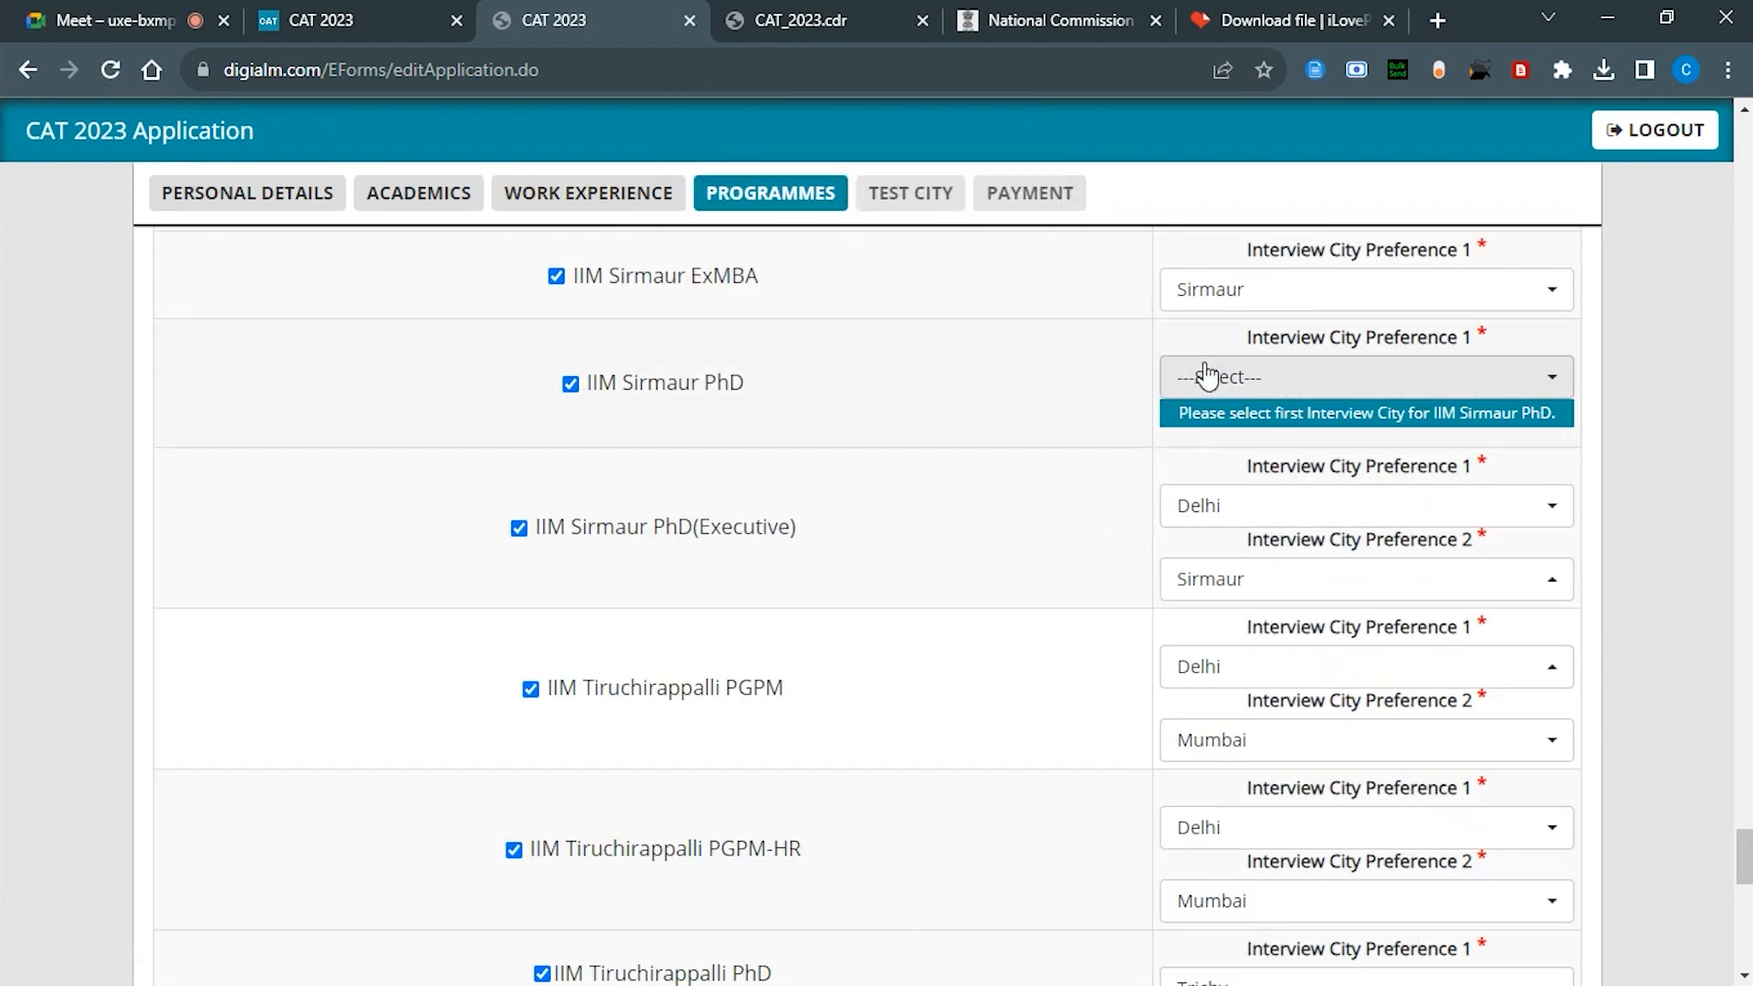
click(1201, 375)
click(1169, 511)
scroll(1043, 508, down, 10)
click(945, 845)
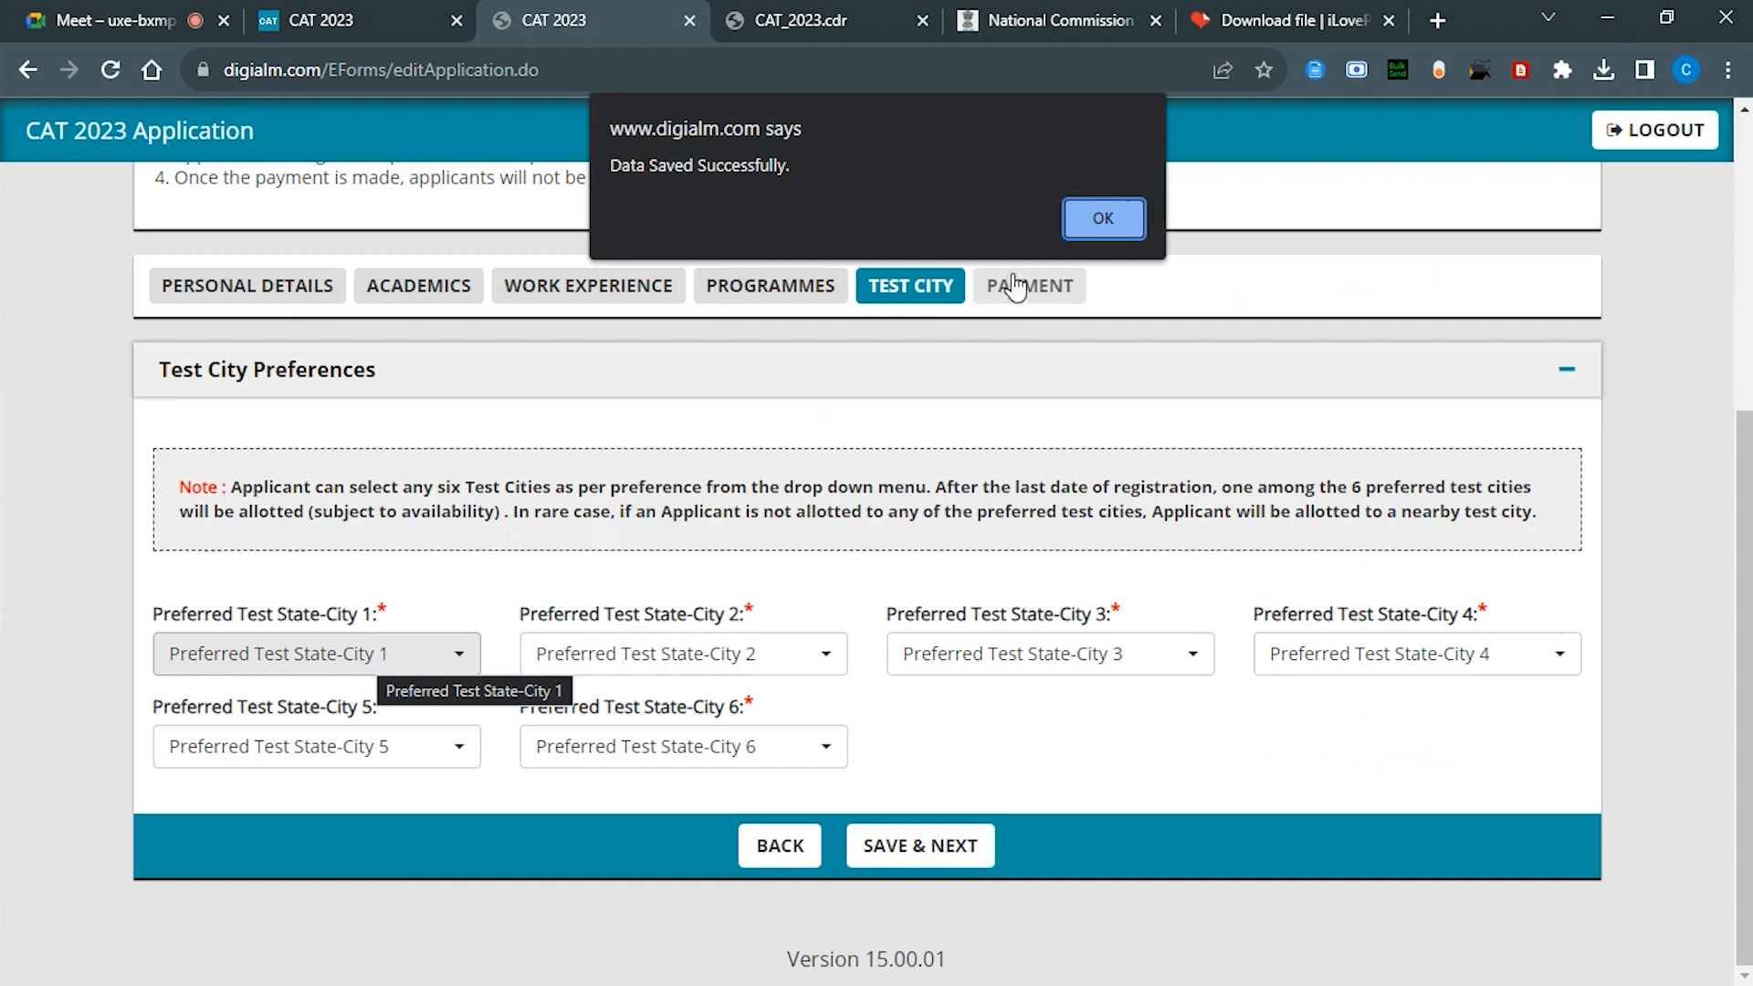
Step: Choose Madhya Pradesh - Bhopal and Indore as the first and second test cities
click(1103, 218)
click(384, 671)
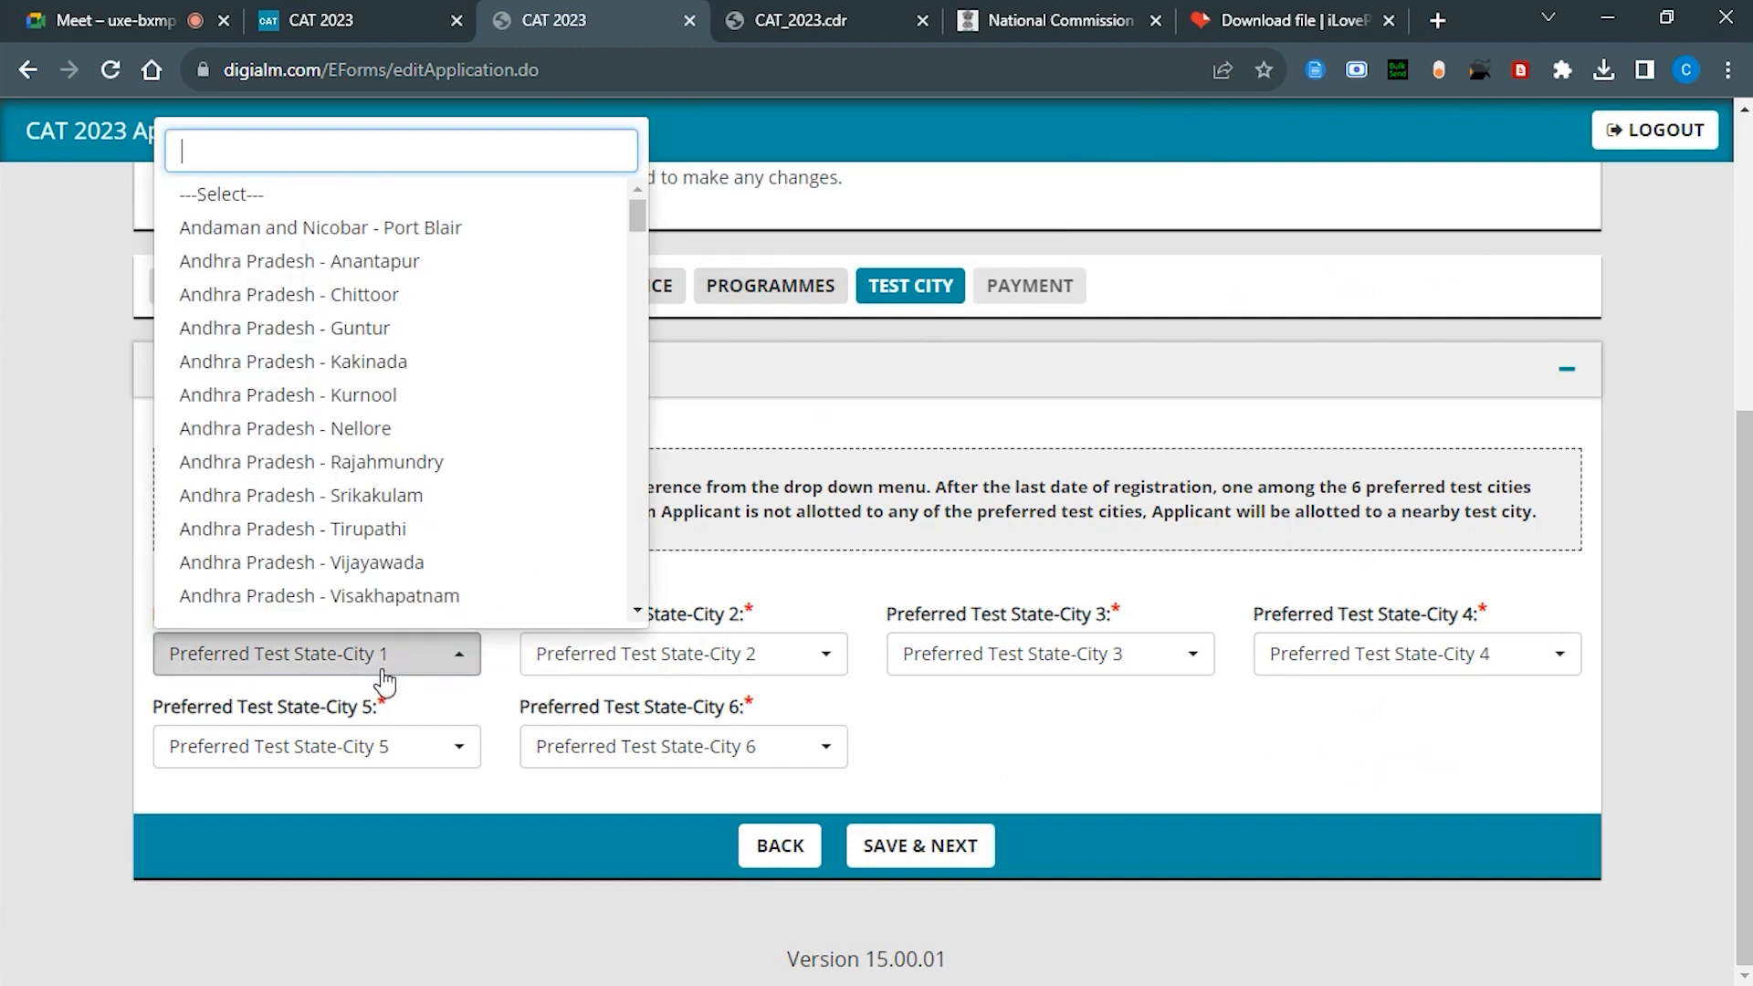
text(MA)
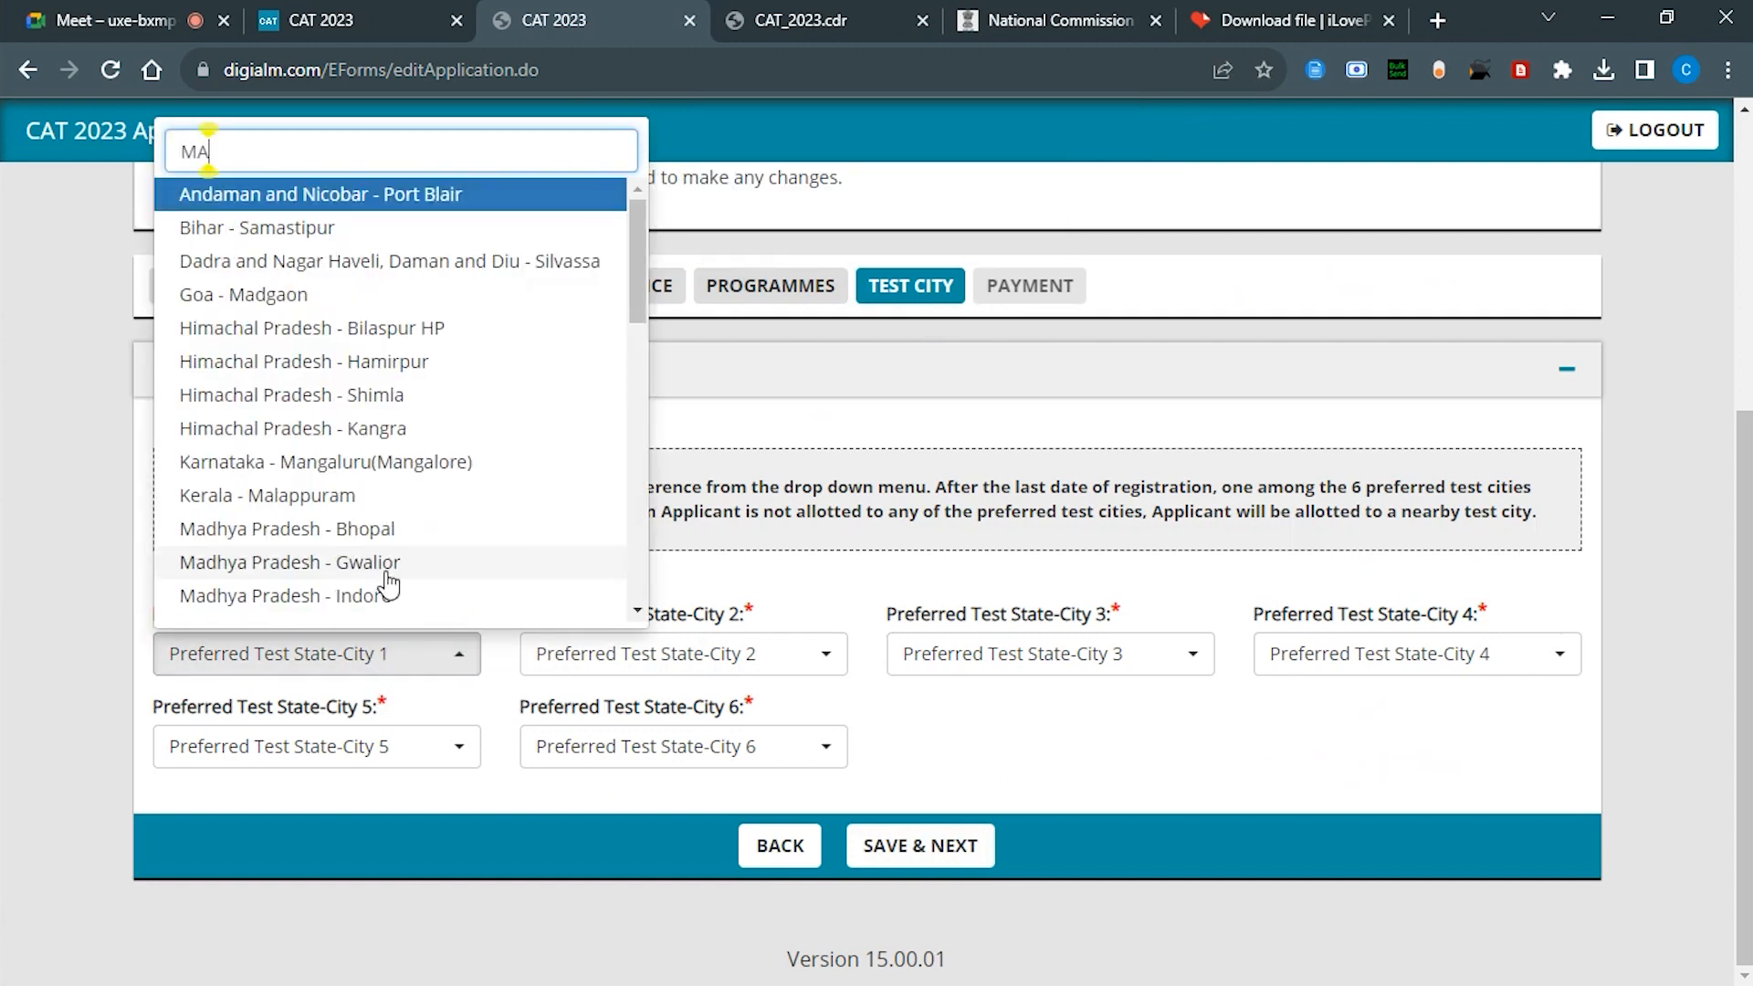
text(D)
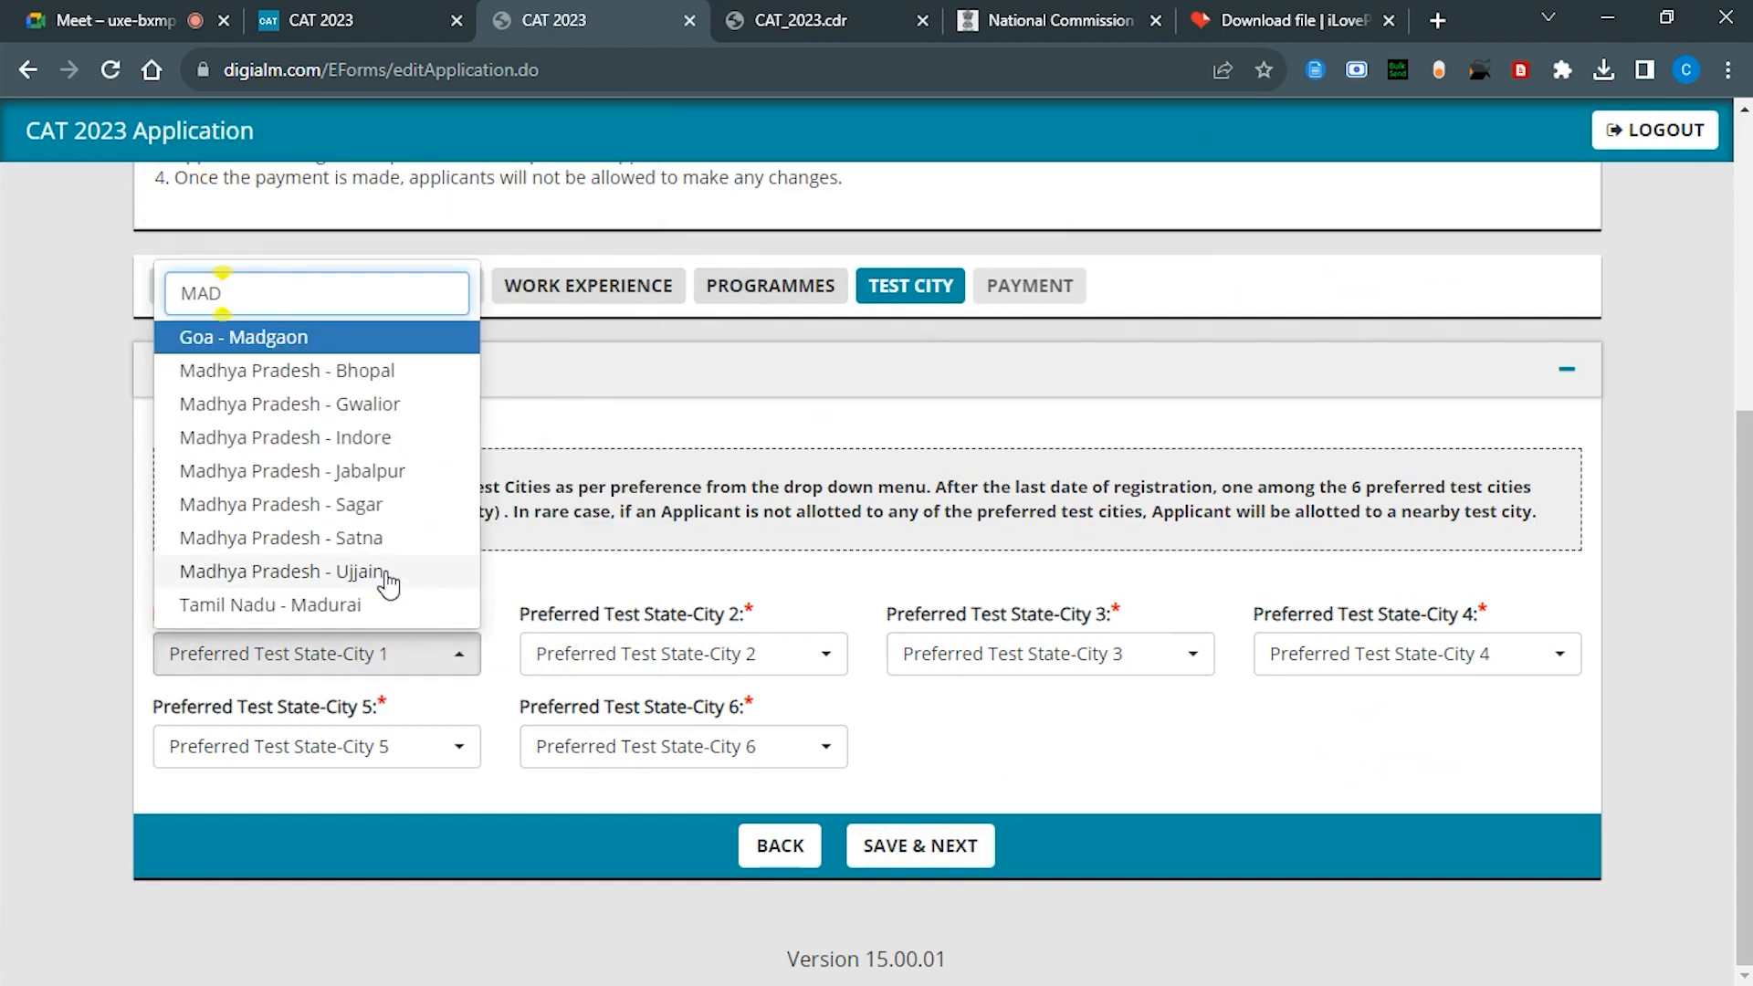
click(395, 372)
click(630, 669)
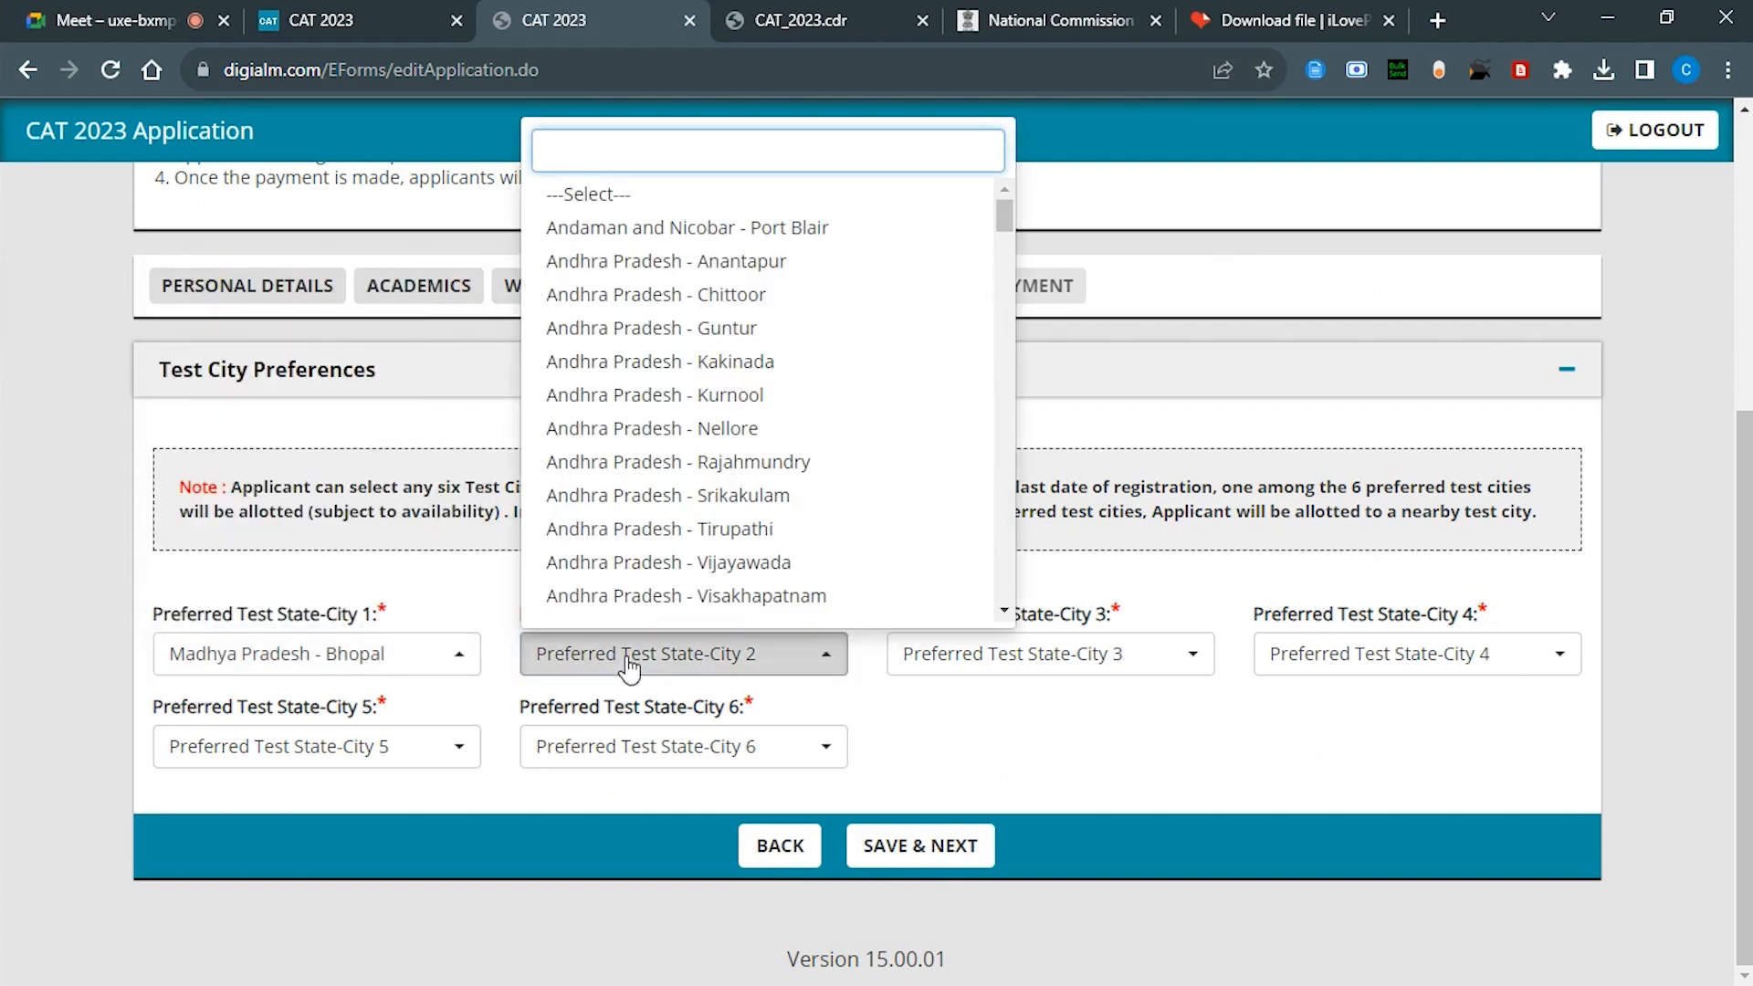
text(MA)
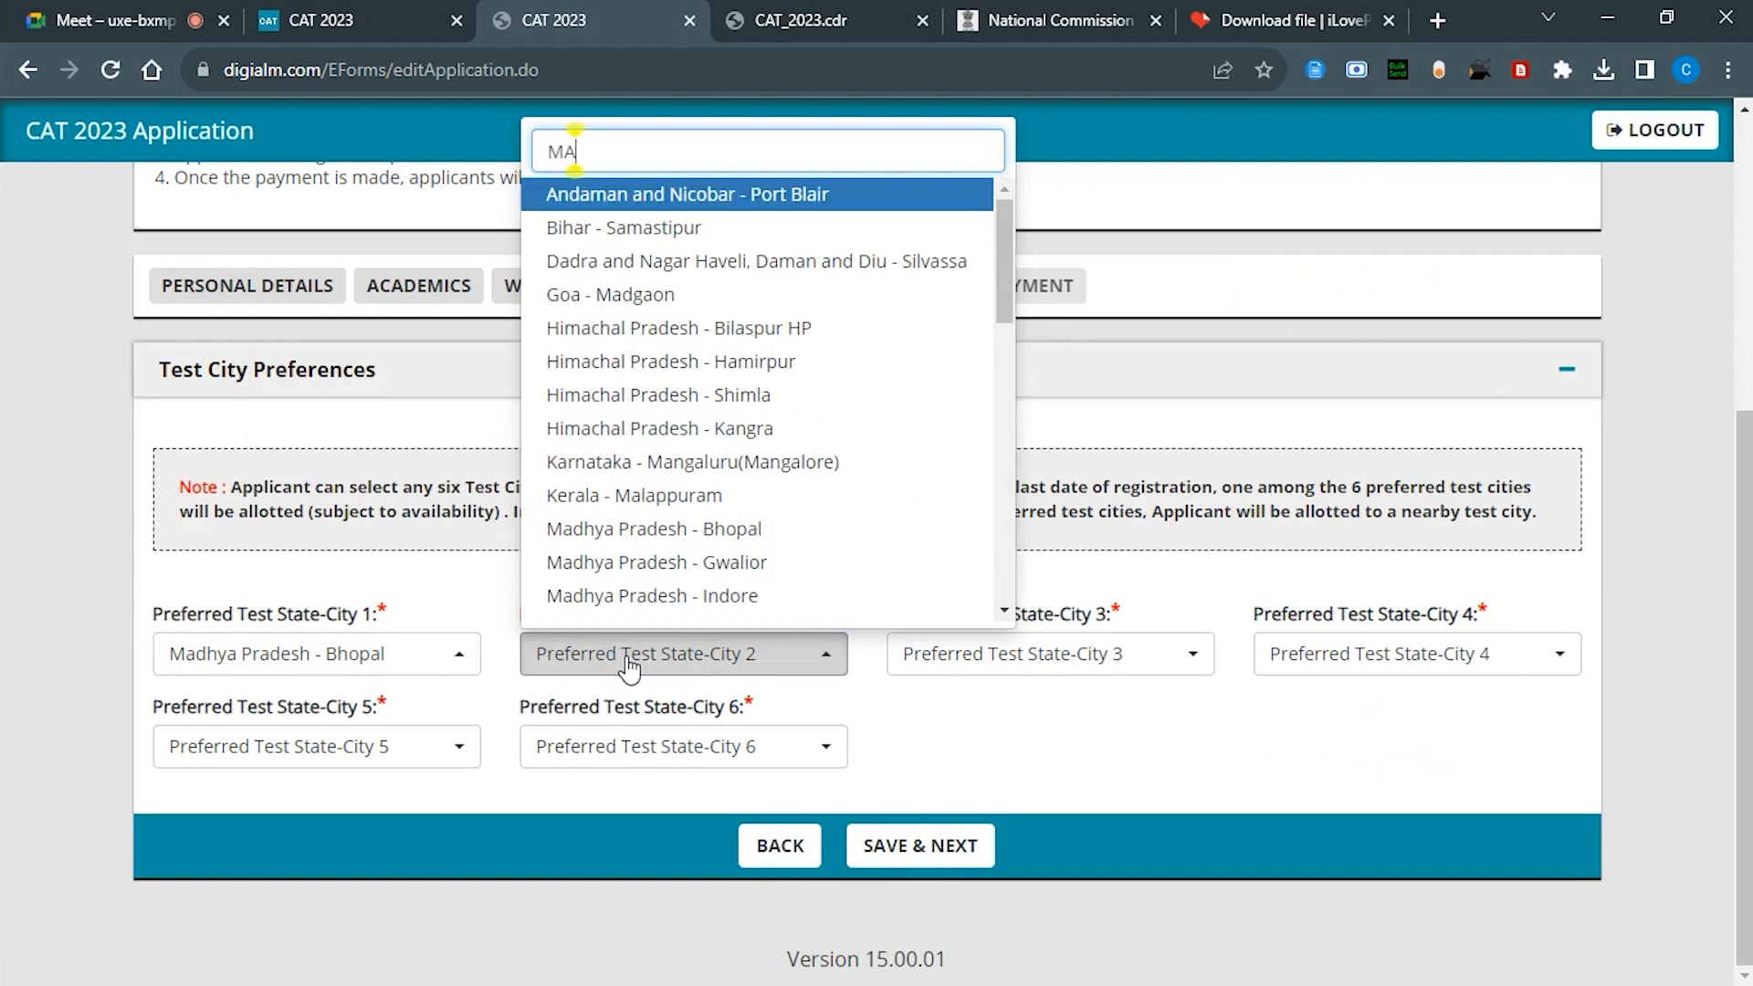
text(DH)
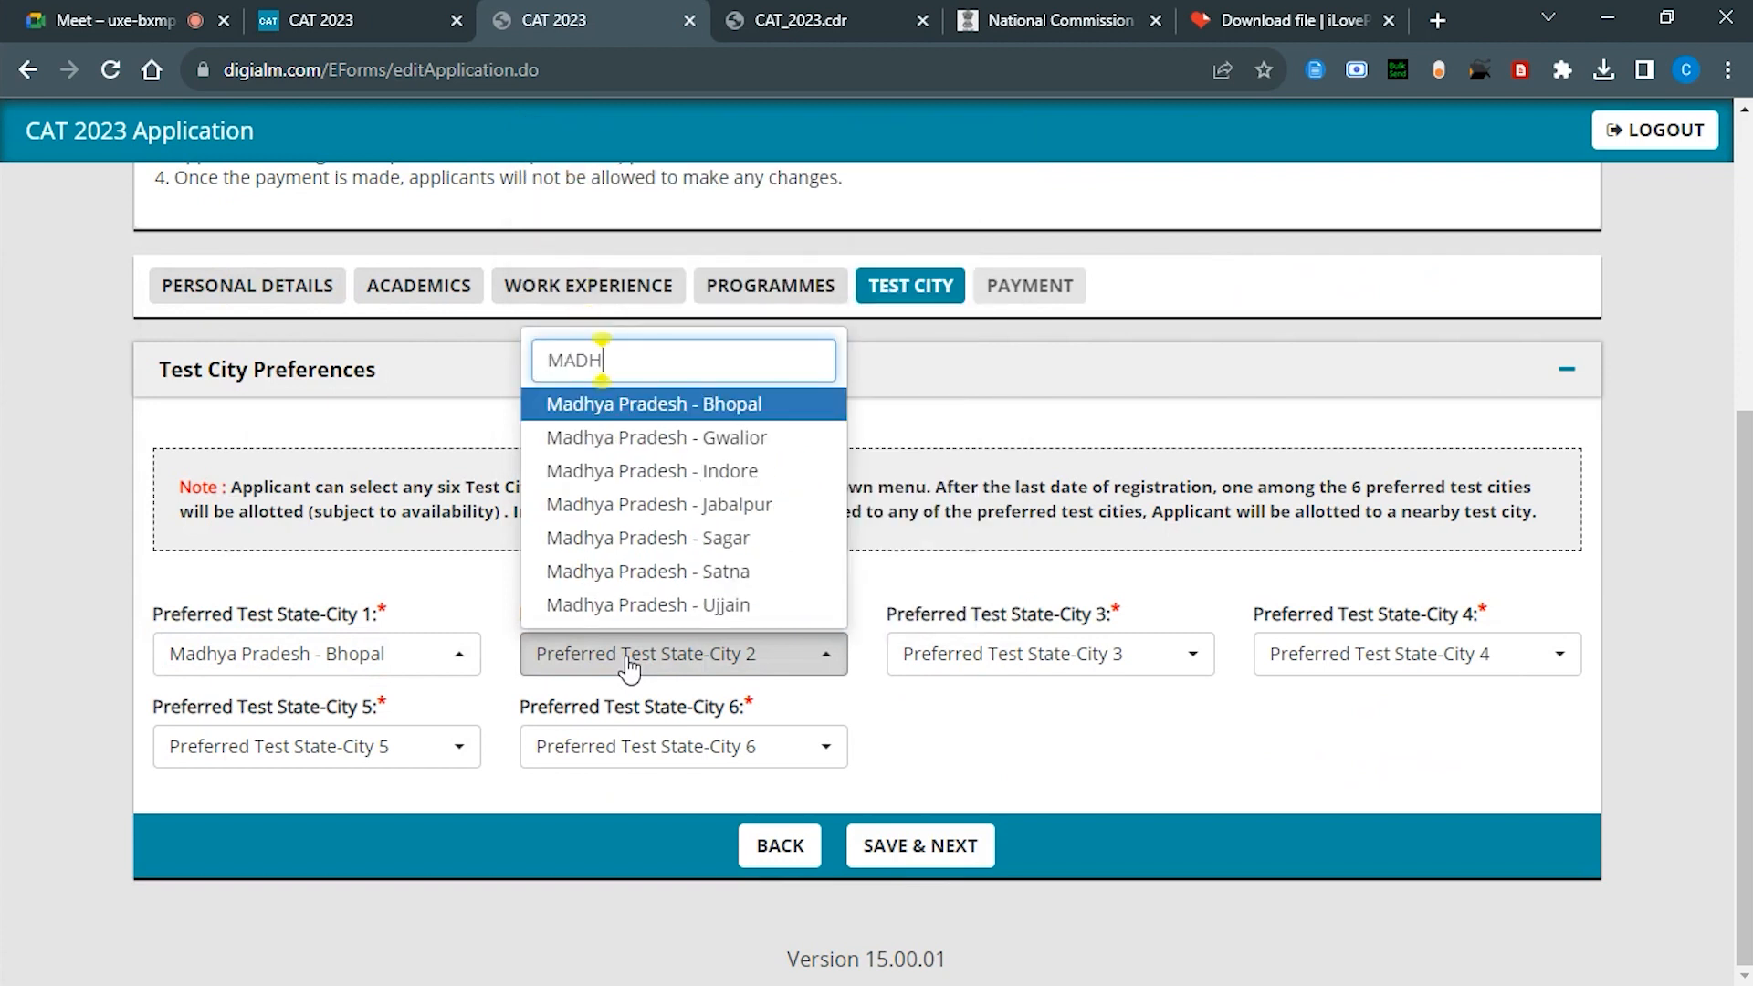
click(711, 475)
Step: Fill the third to sixth test cities with Gwalior, Jabalpur, Sagar and Satna (Madhya Pradesh)
click(990, 654)
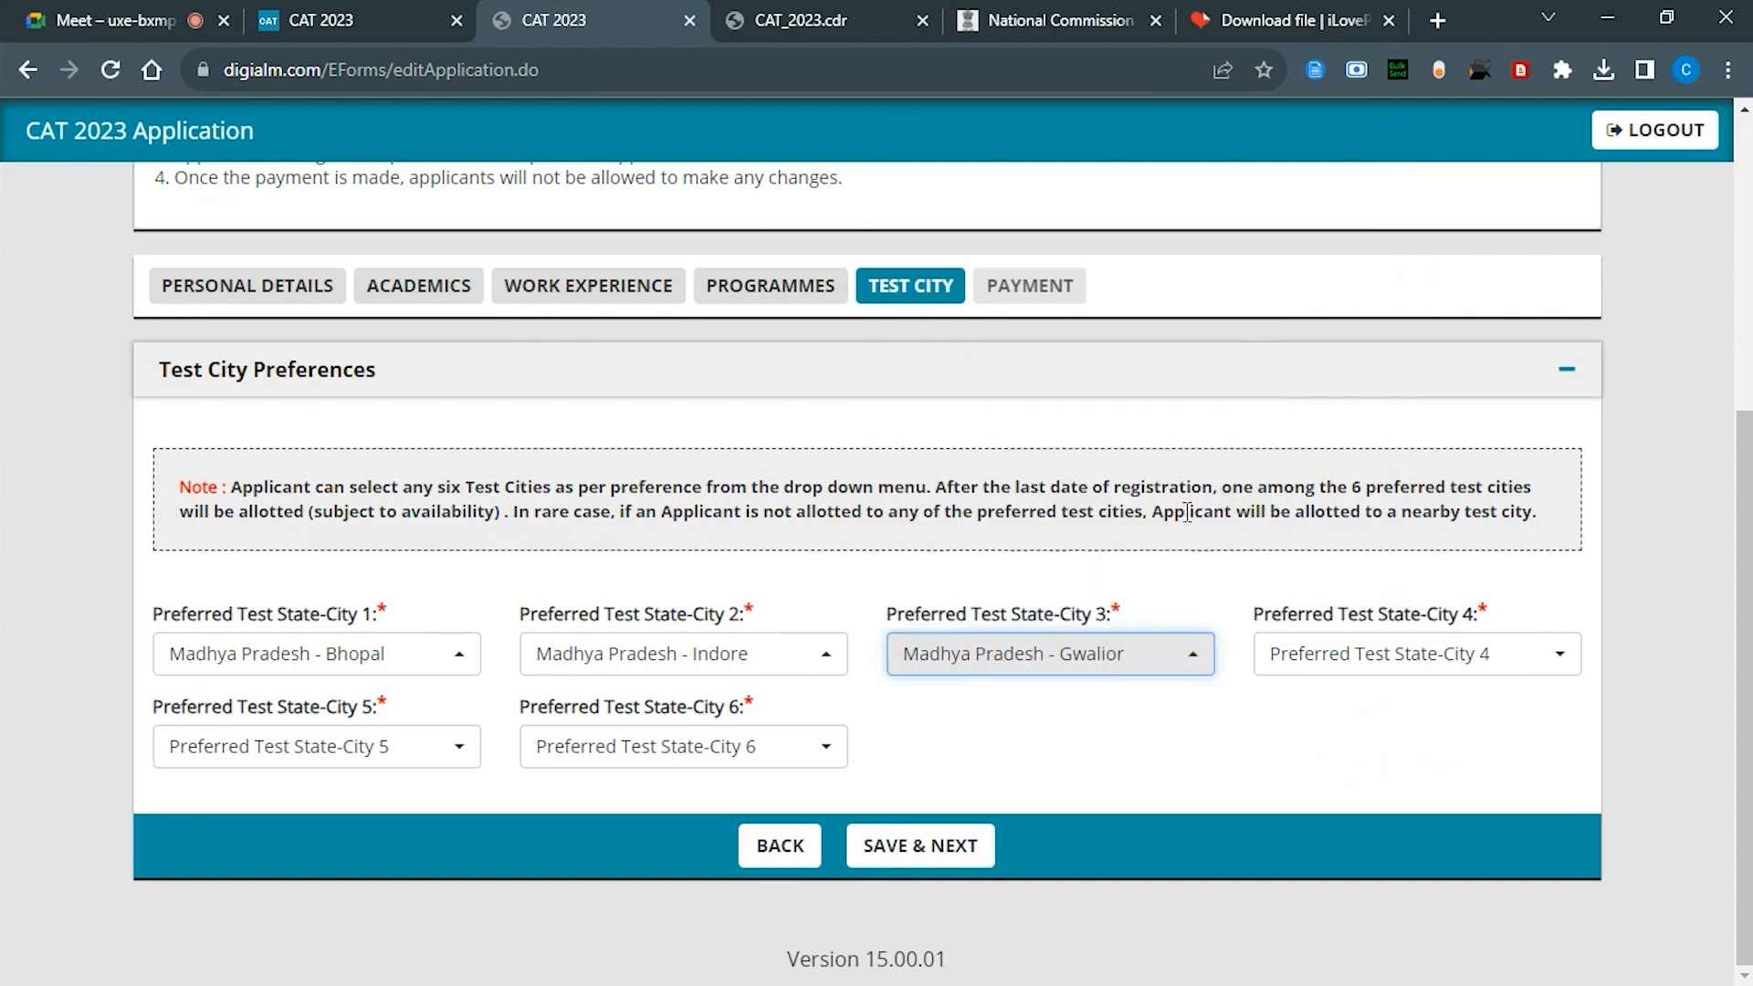
click(1370, 654)
text(MADH)
click(1347, 501)
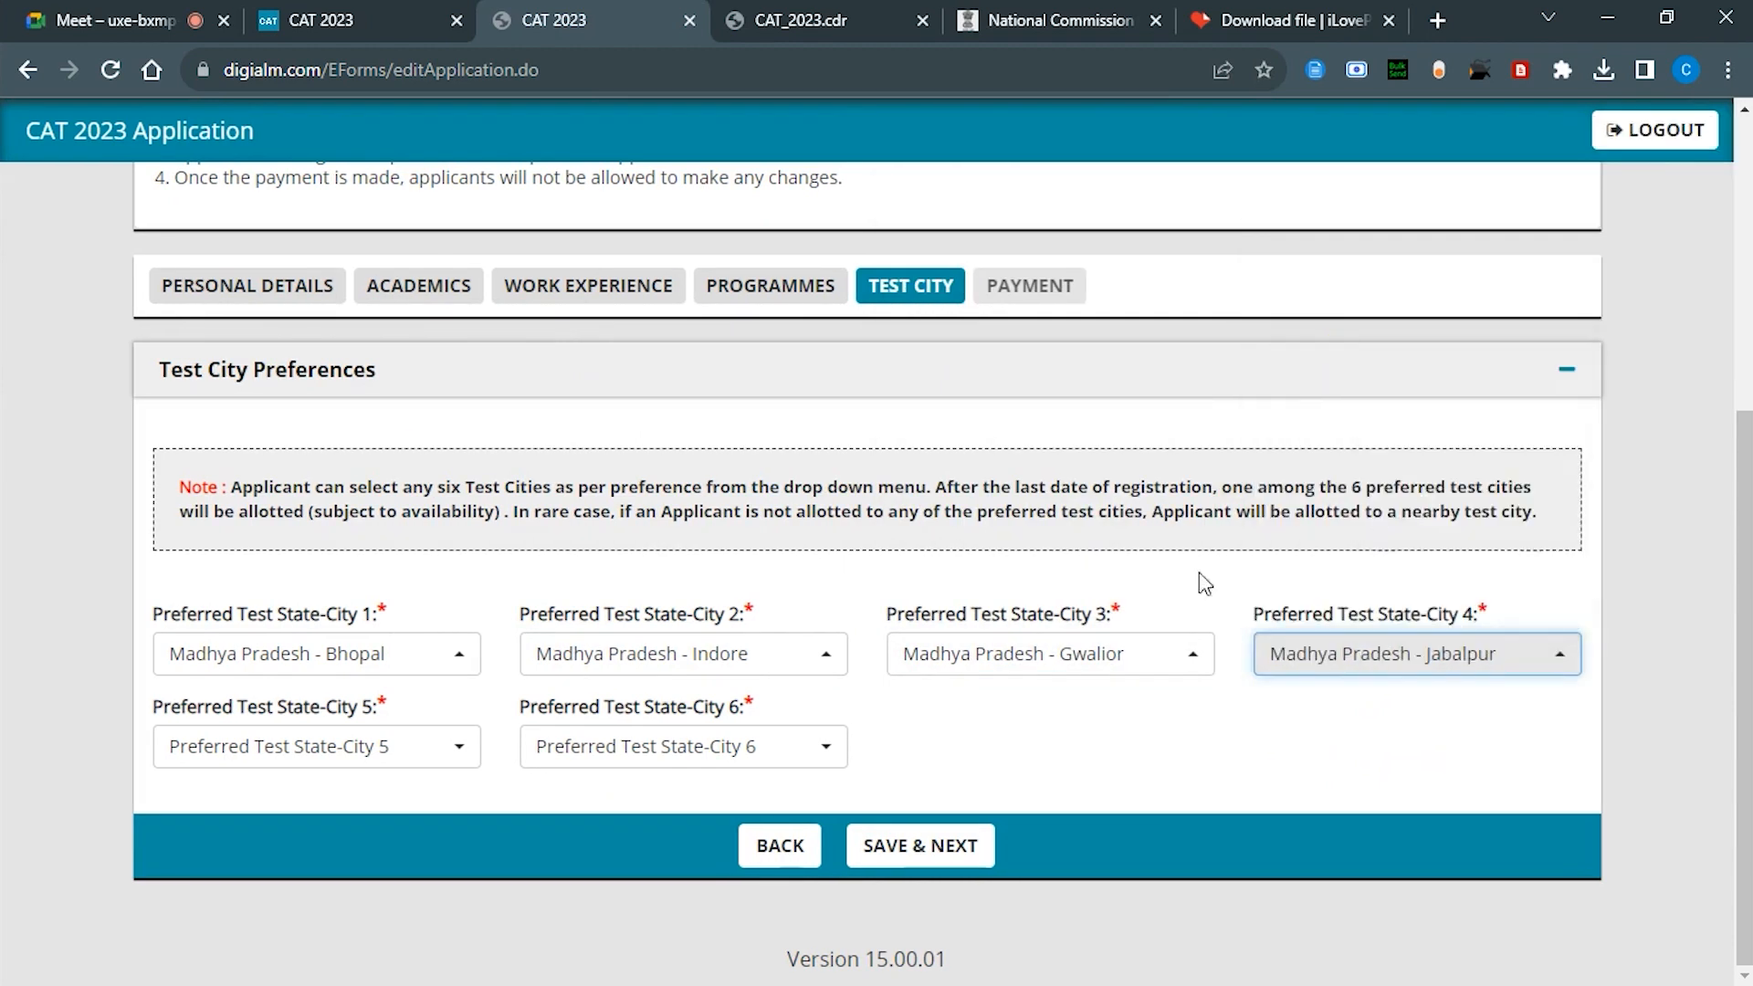
click(456, 735)
text(MADH)
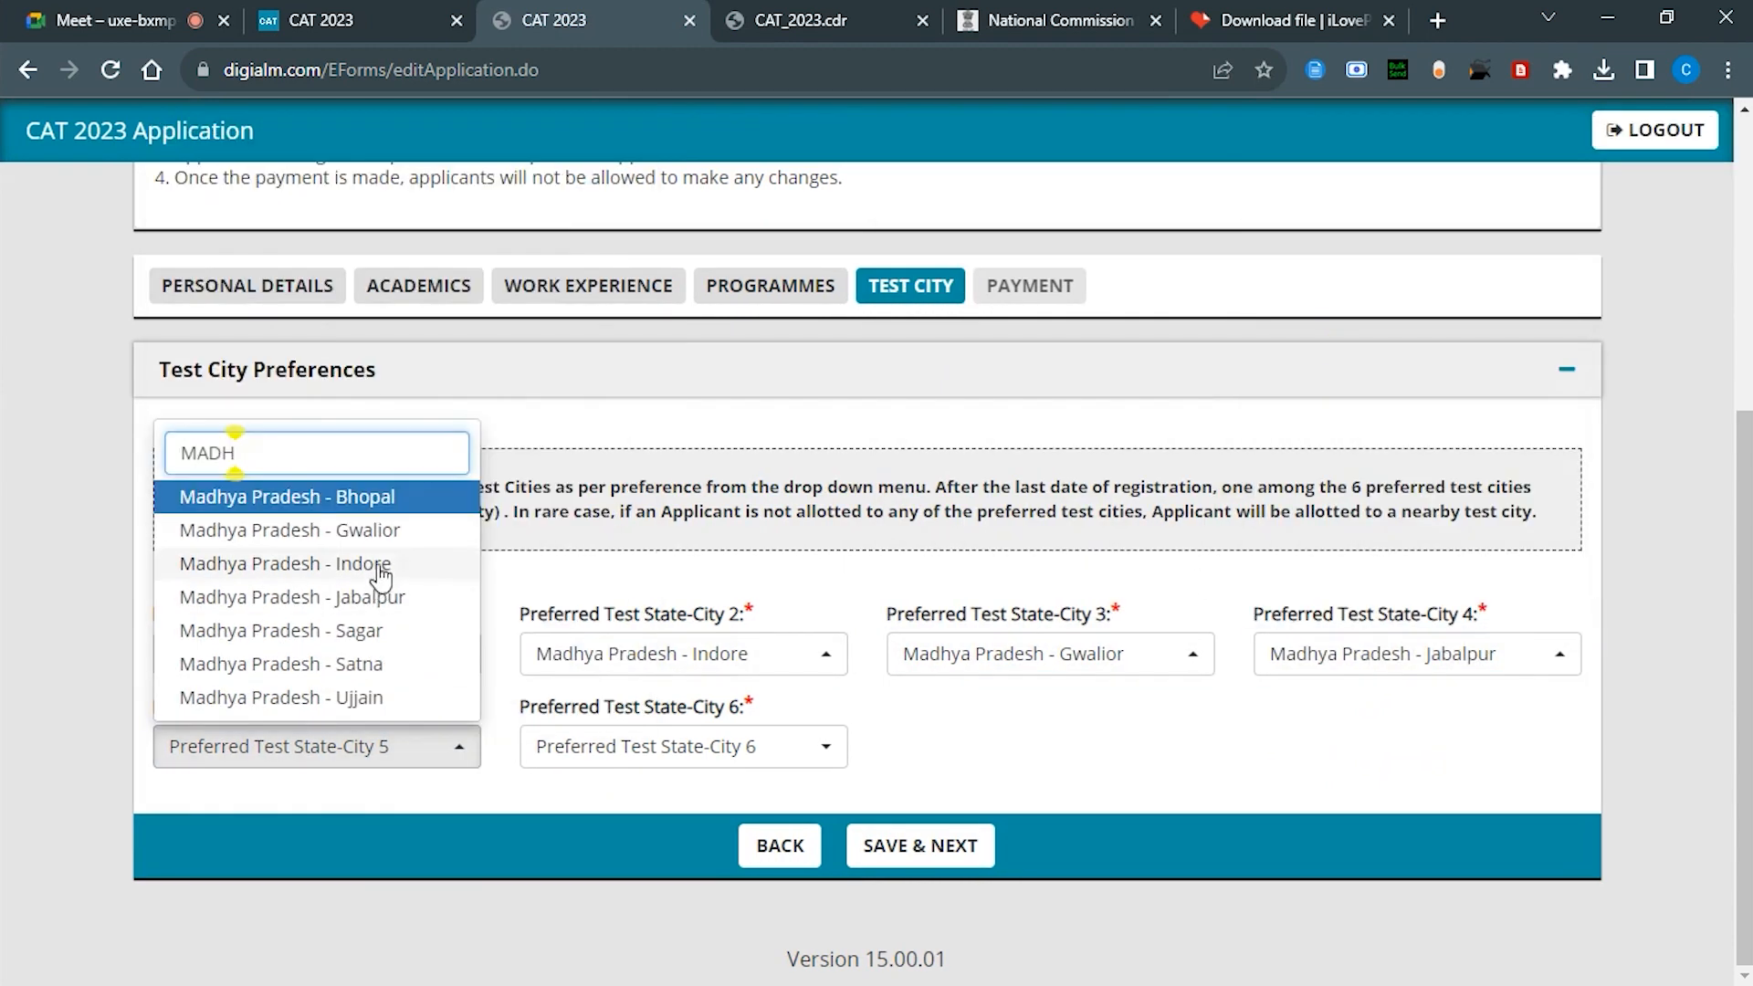
click(343, 640)
click(700, 762)
text(MA)
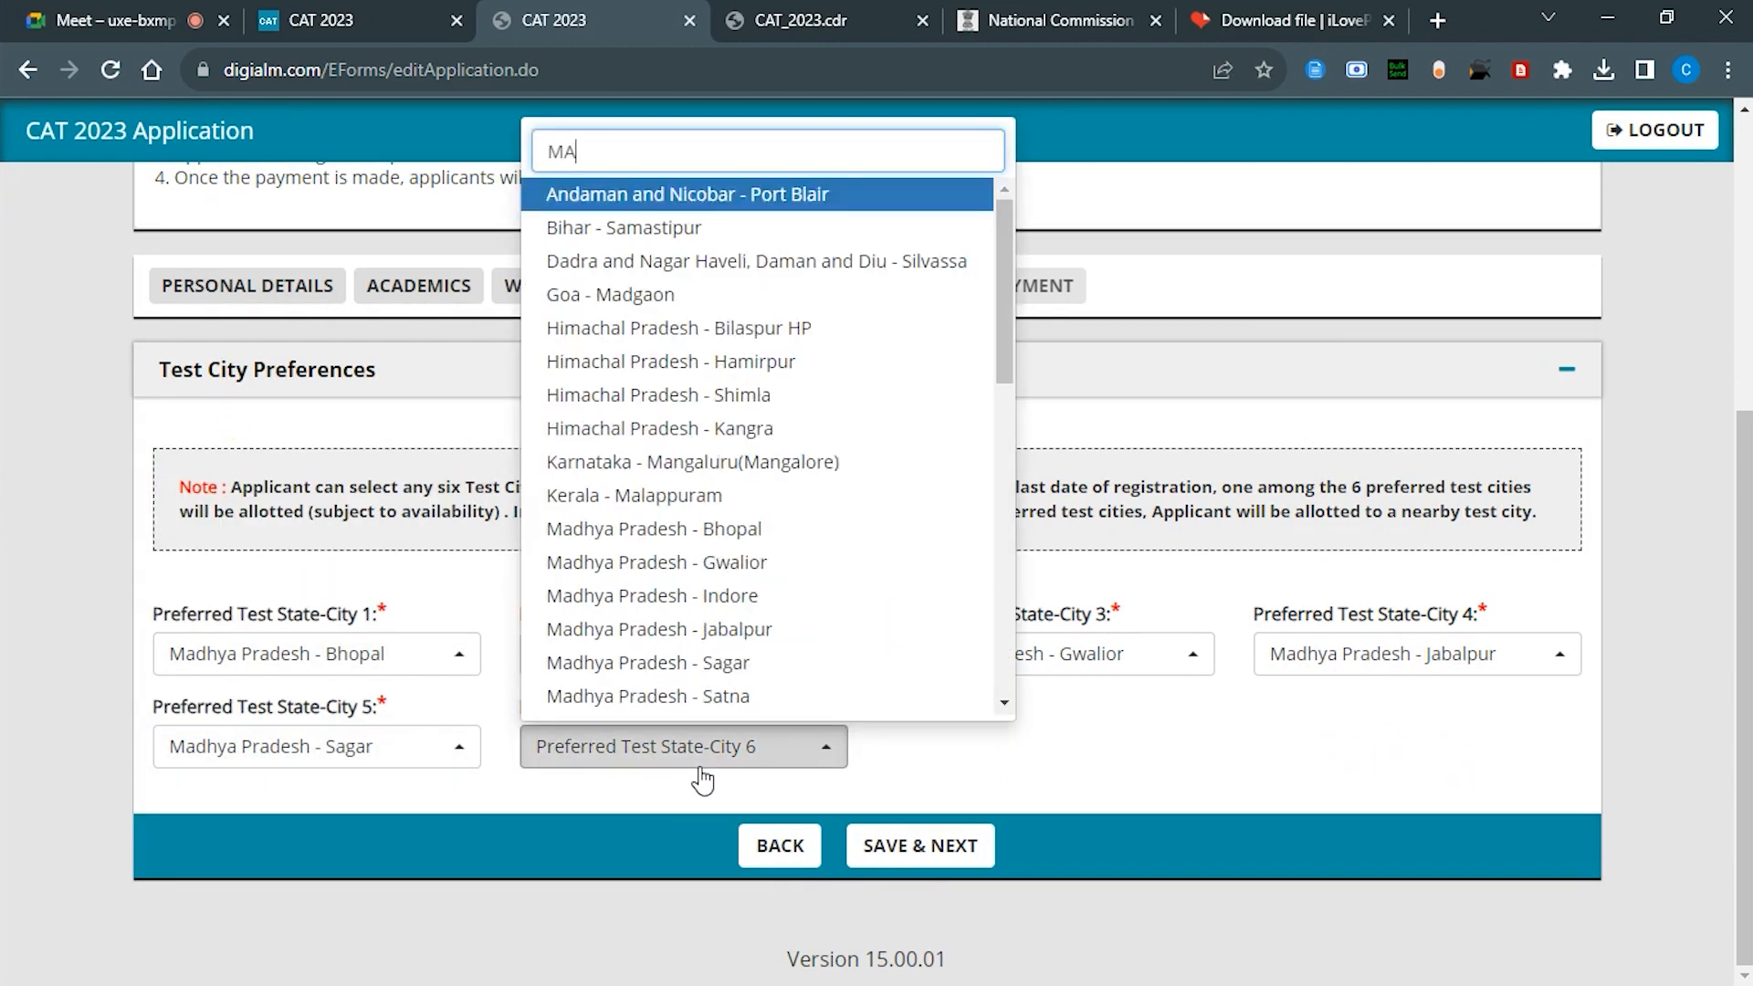
text(DHY)
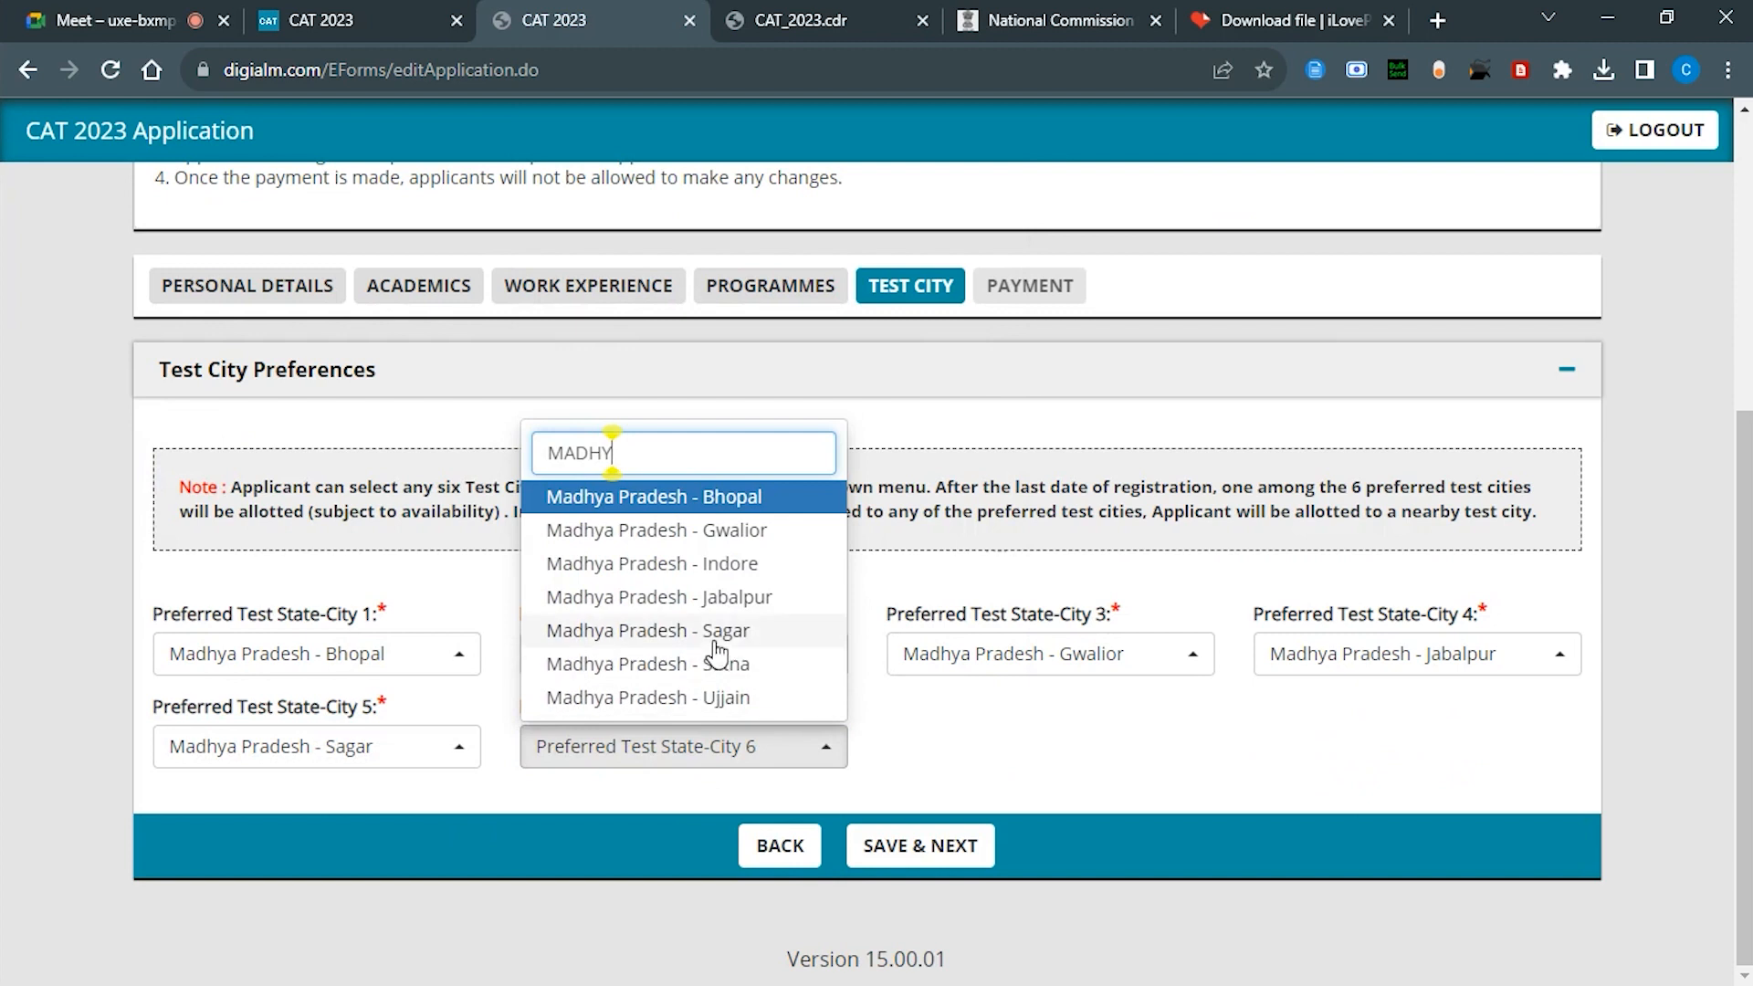
click(717, 665)
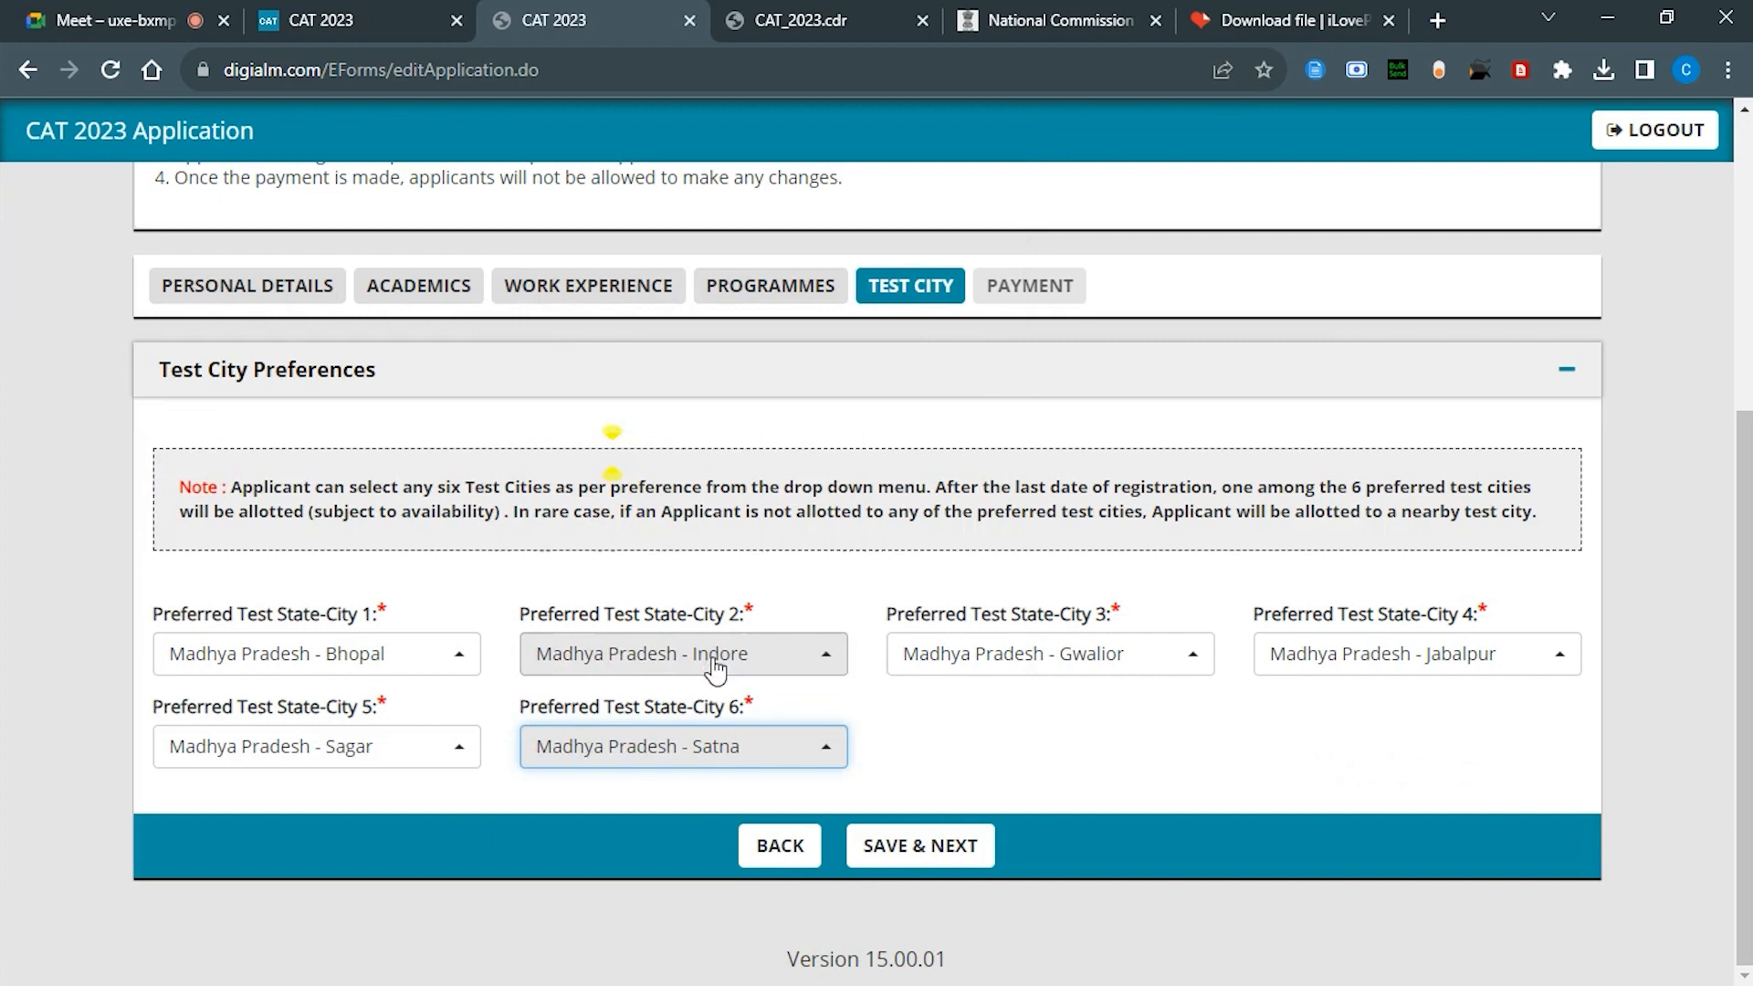
Step: Save the test cities and scroll the Payment tab to the Rs 2400 fee and declaration
click(895, 841)
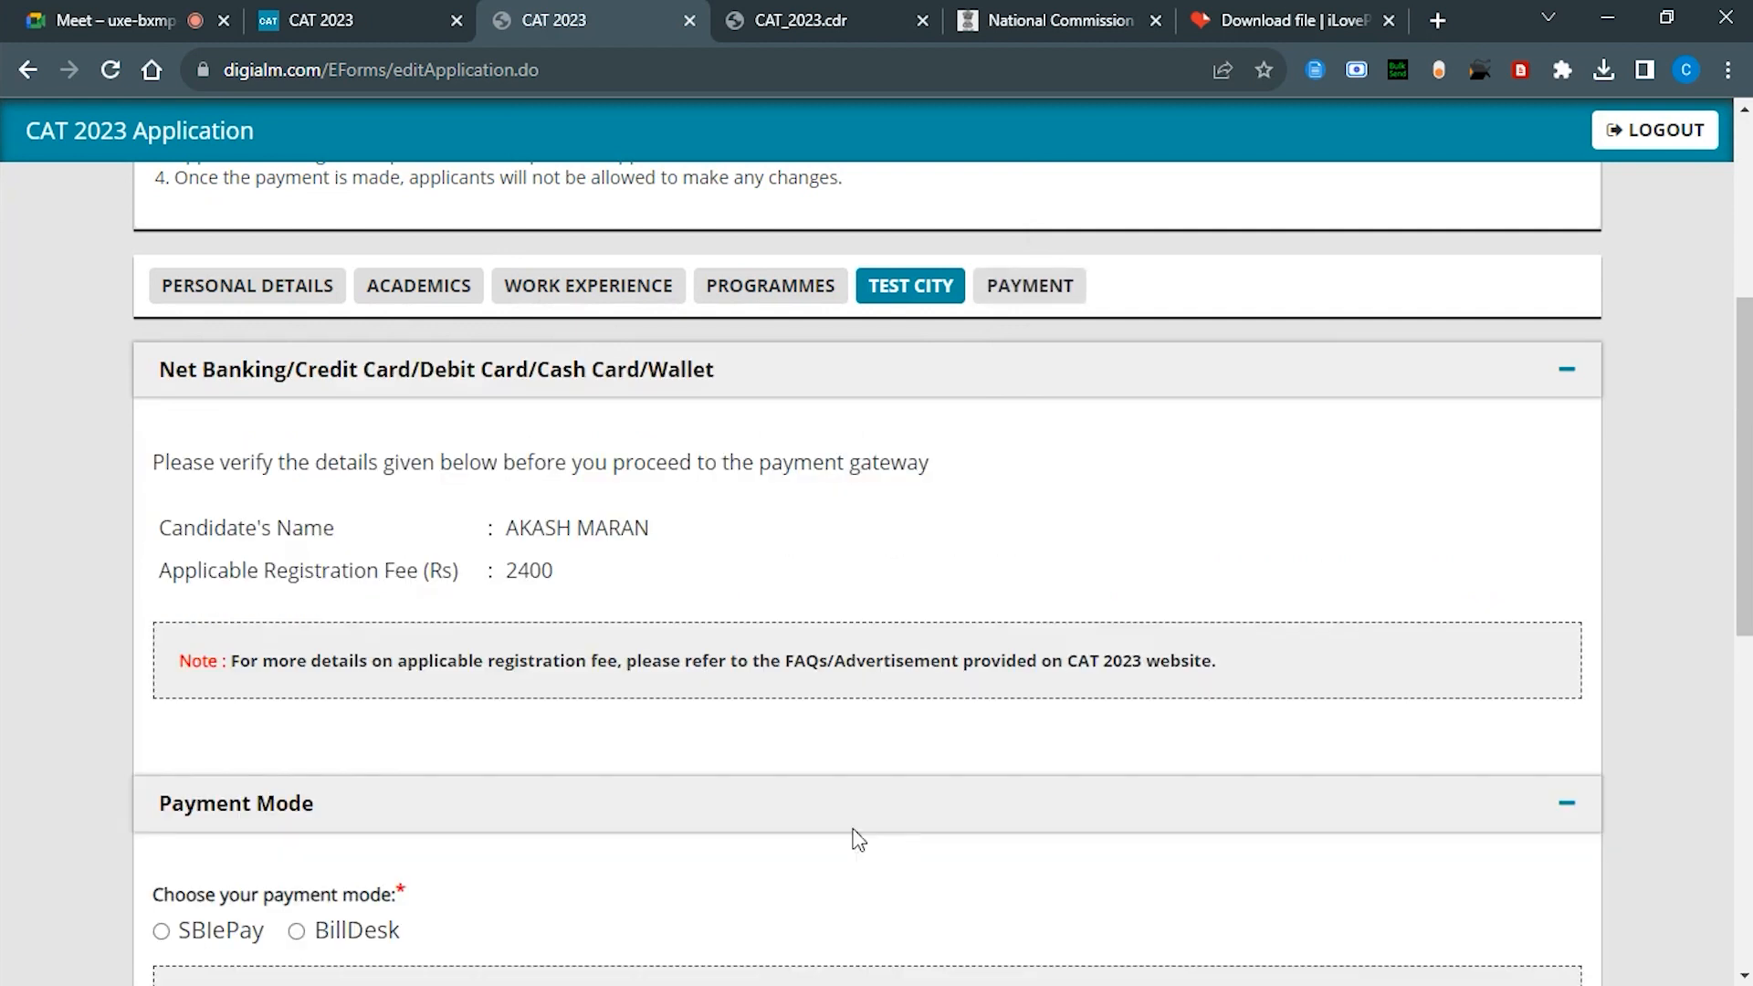
scroll(571, 655, down, 1)
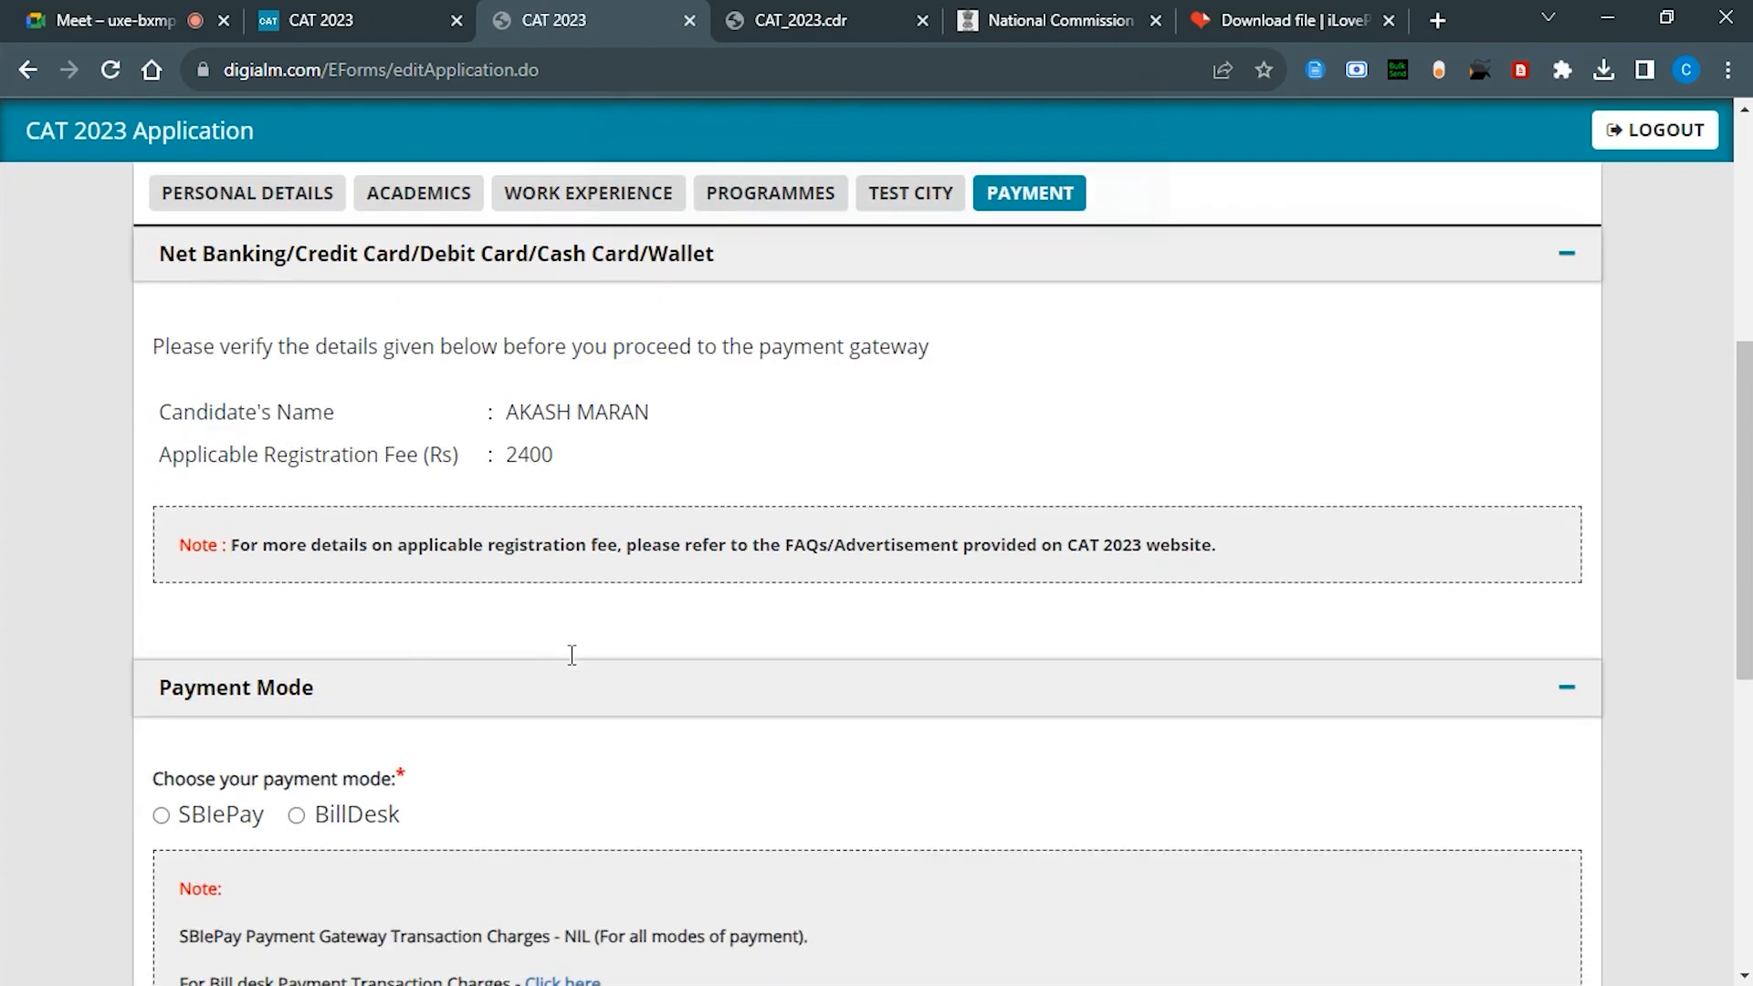
click(1096, 221)
scroll(699, 454, down, 8)
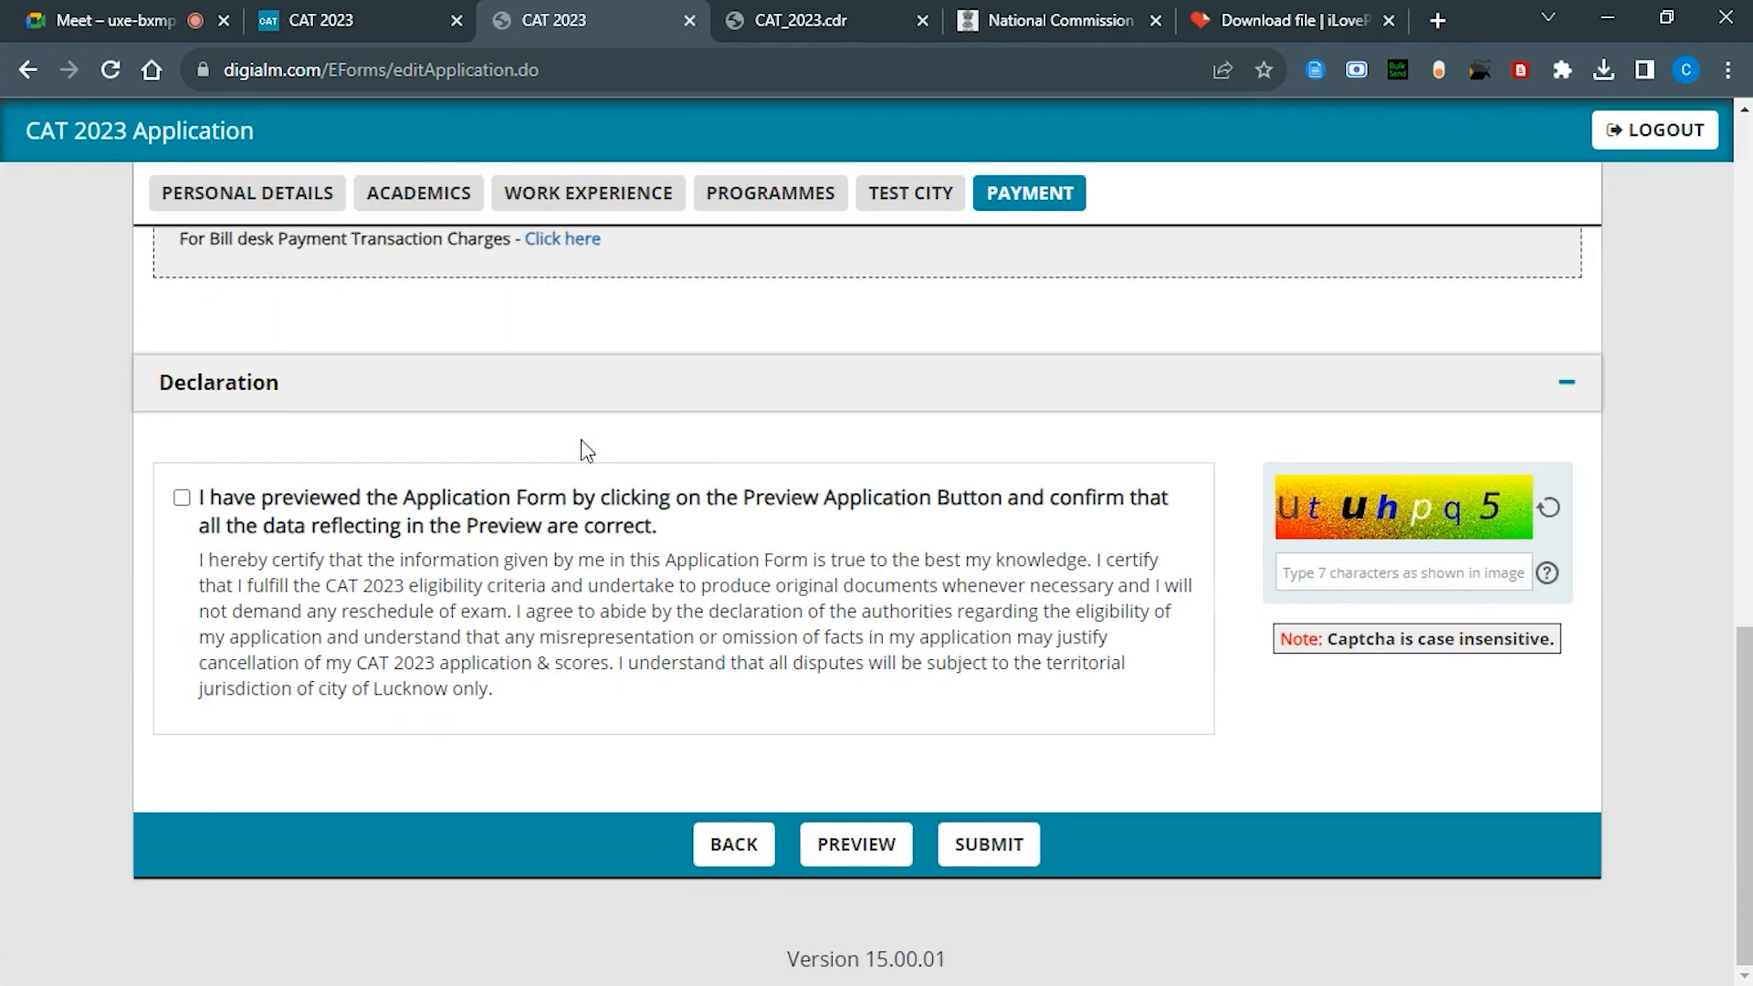
scroll(585, 449, up, 3)
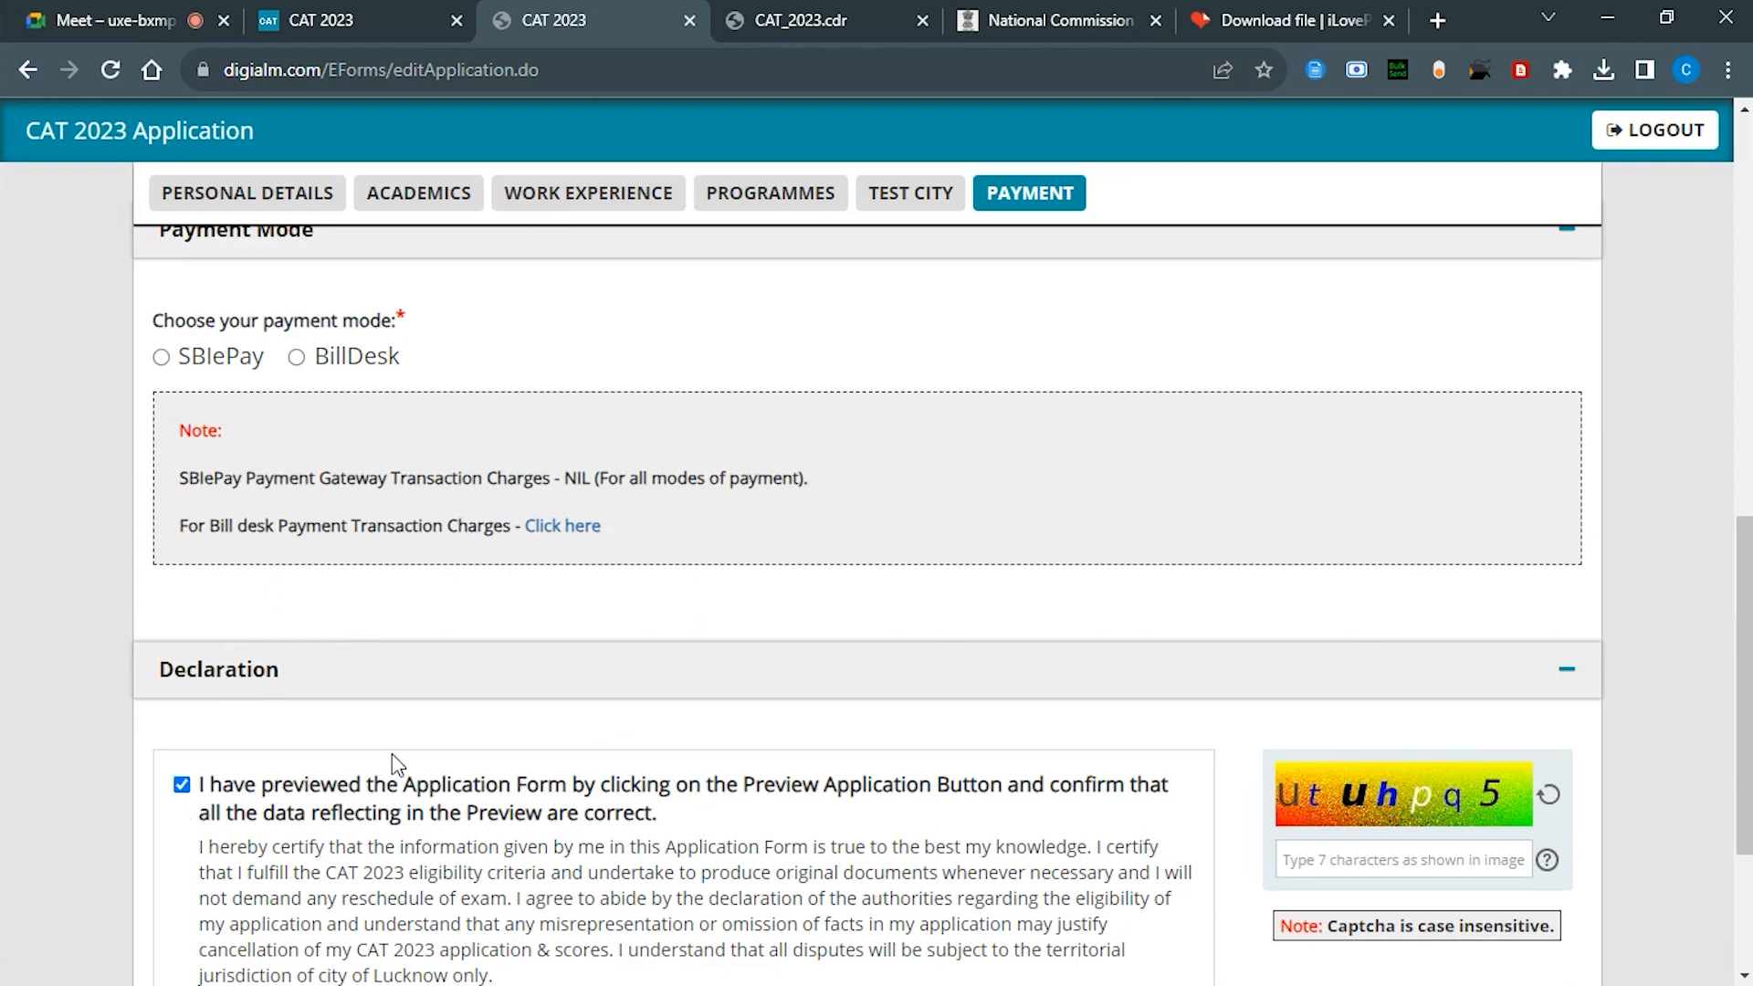
scroll(394, 765, down, 3)
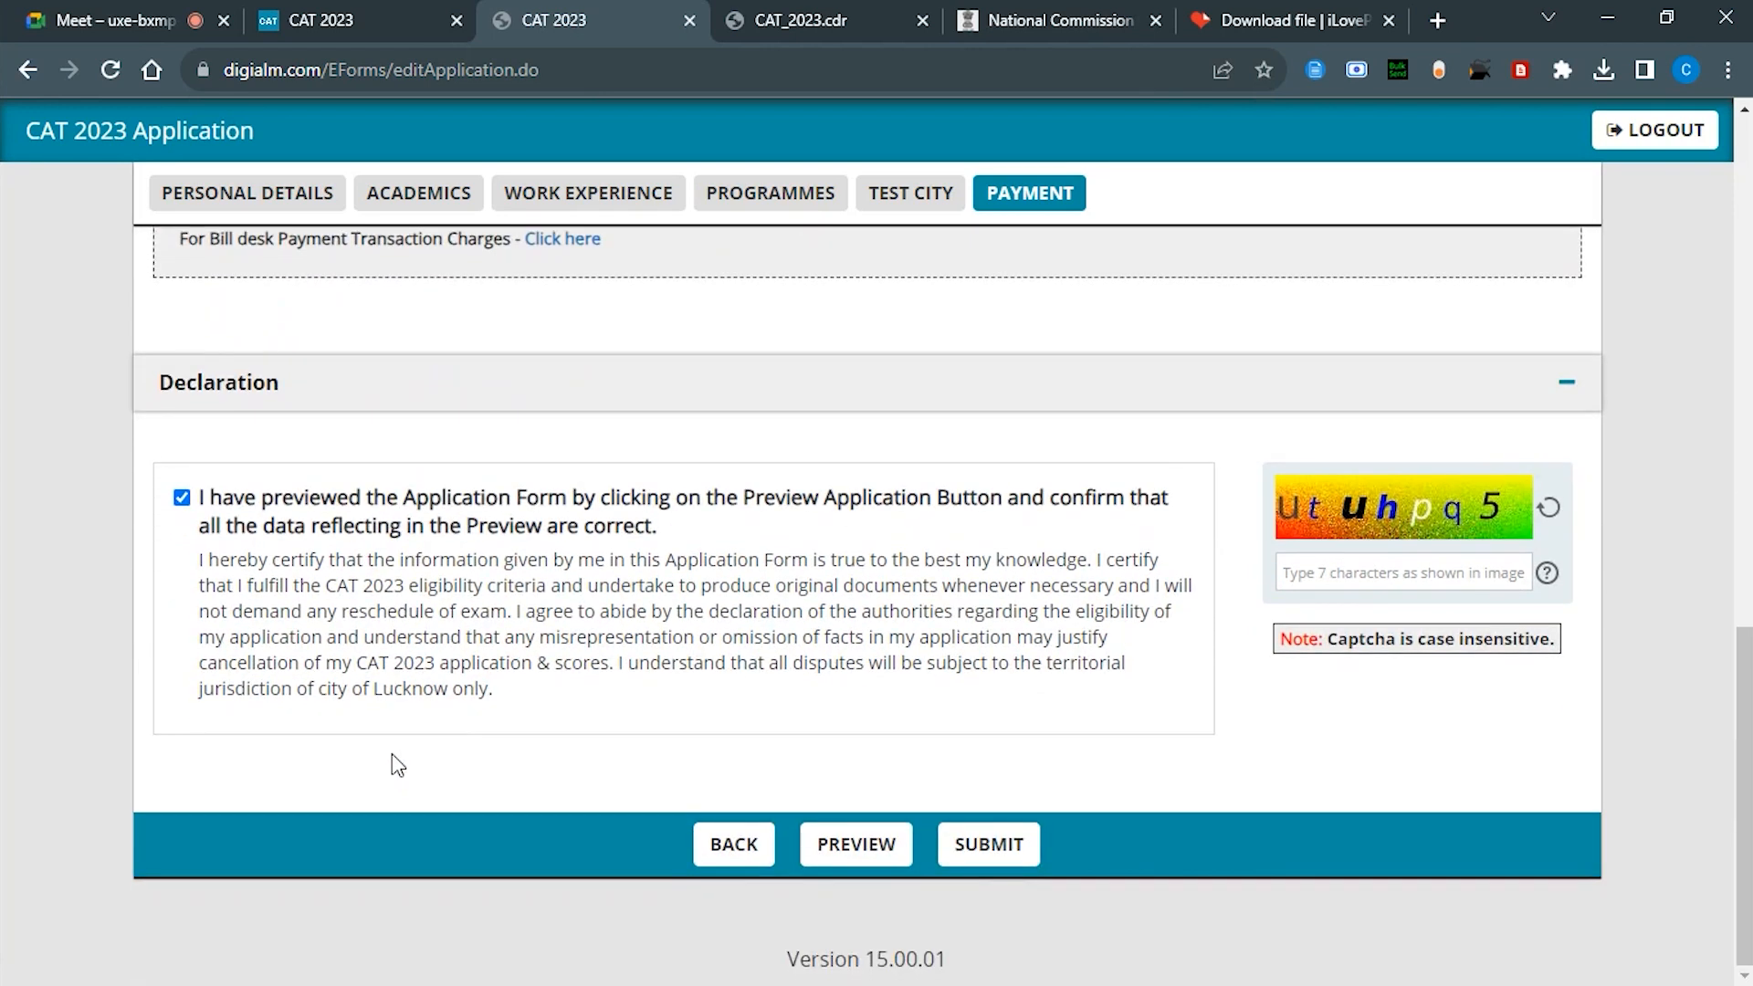
scroll(394, 765, up, 3)
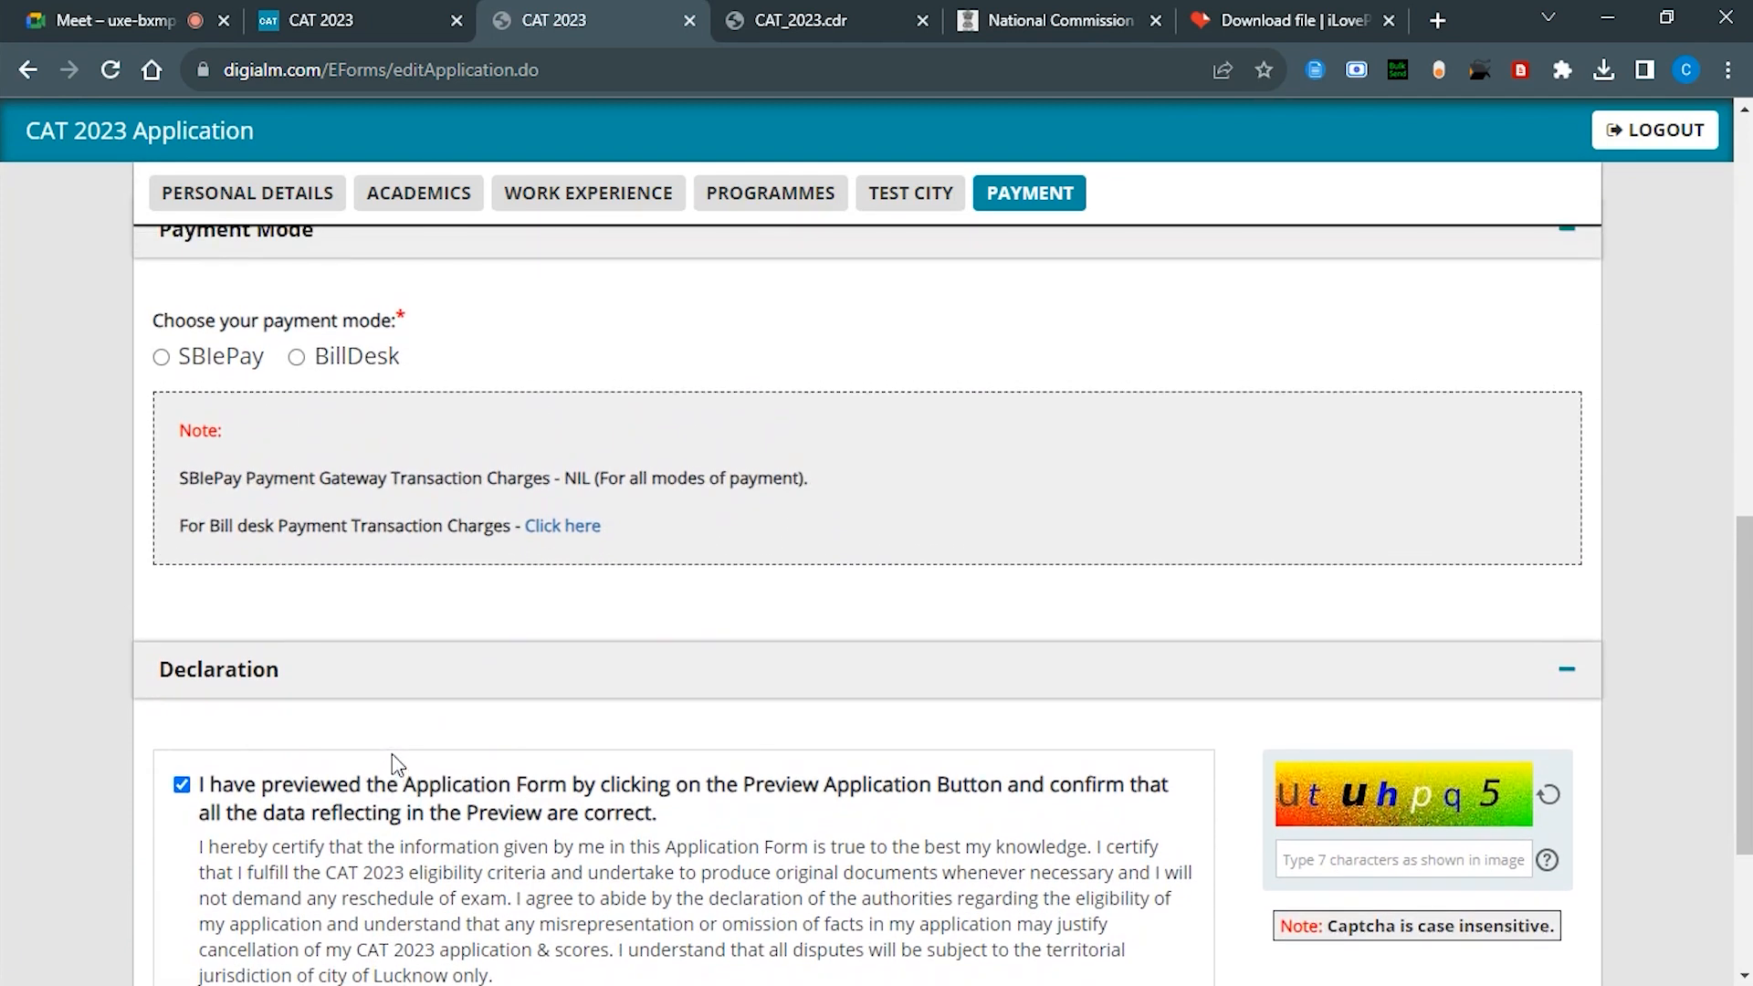
scroll(394, 765, up, 10)
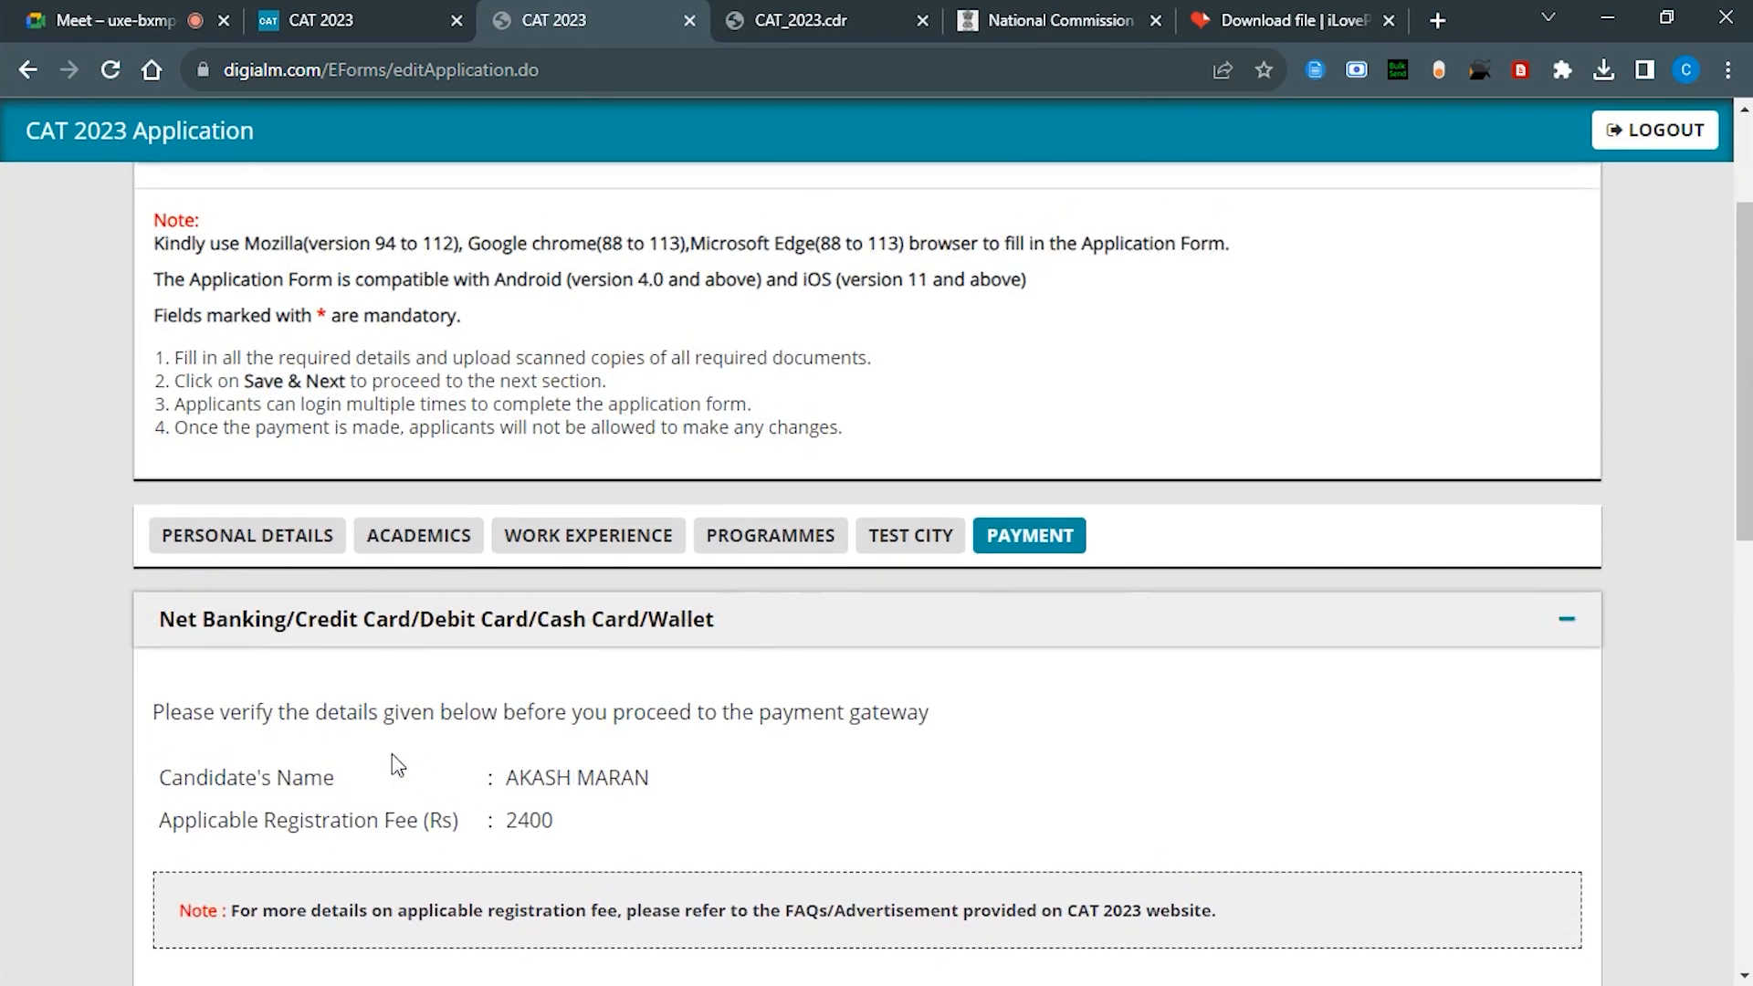
scroll(395, 765, up, 2)
scroll(394, 765, down, 13)
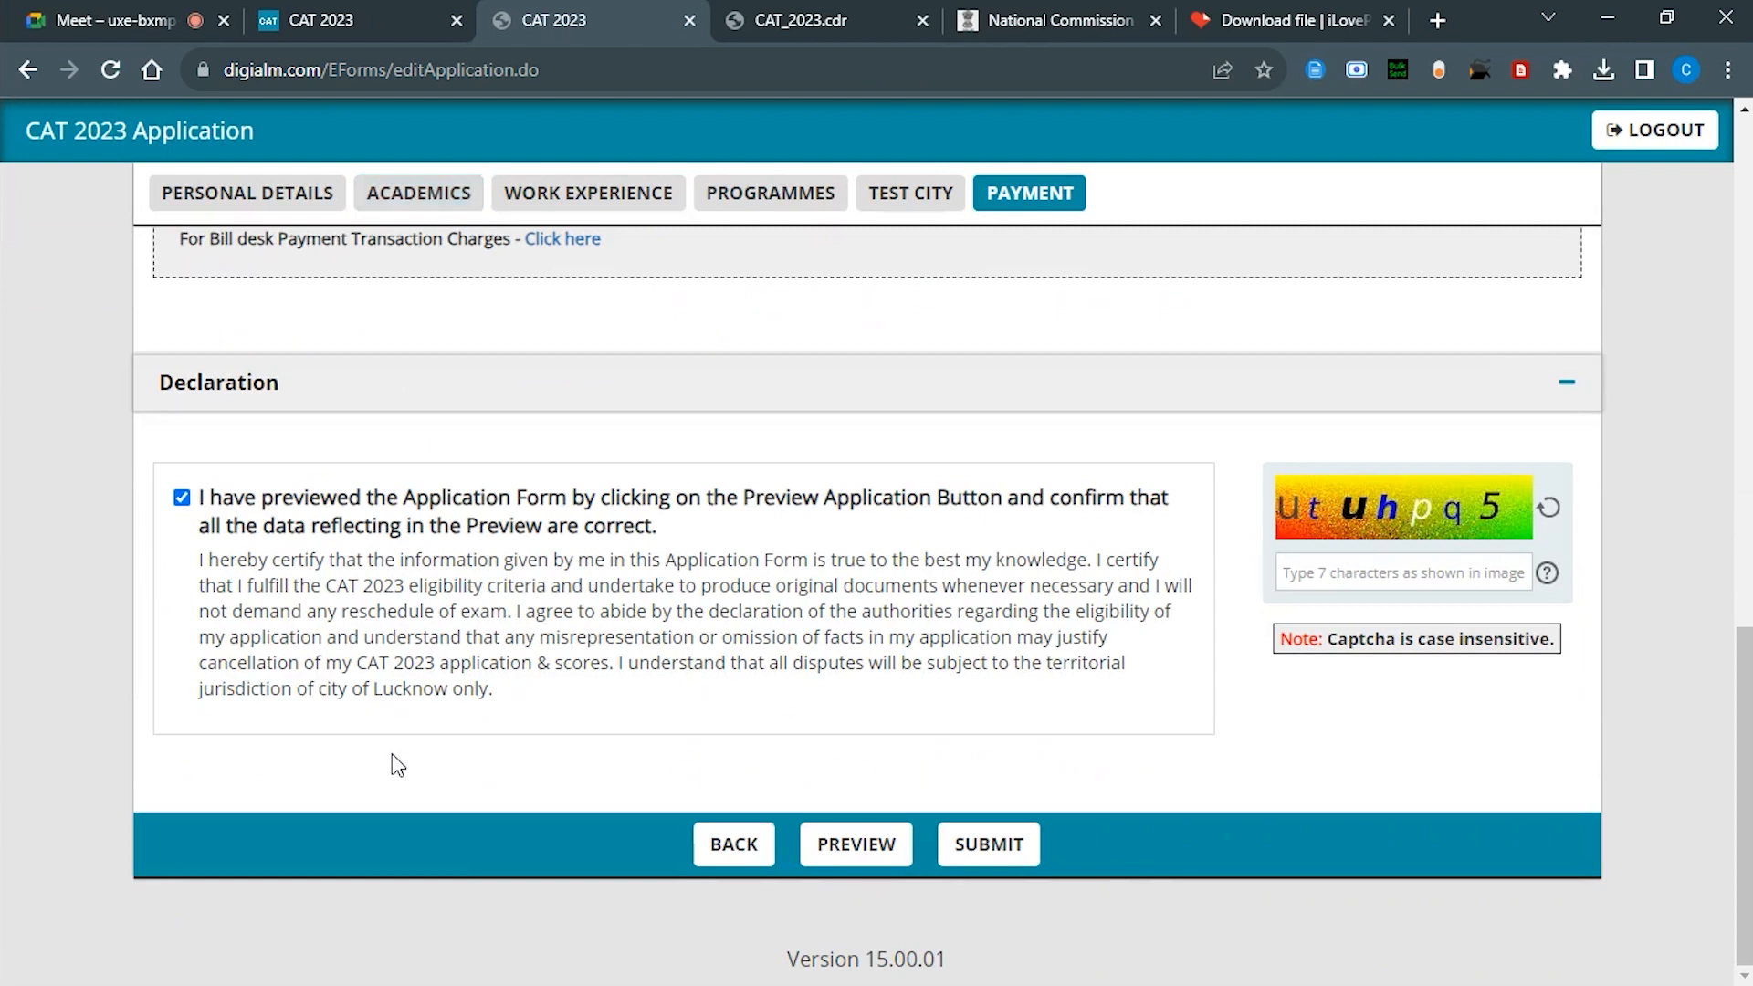
Step: Preview the whole application and bring up Ctrl+P Save as PDF settings showing 4 pages
click(860, 842)
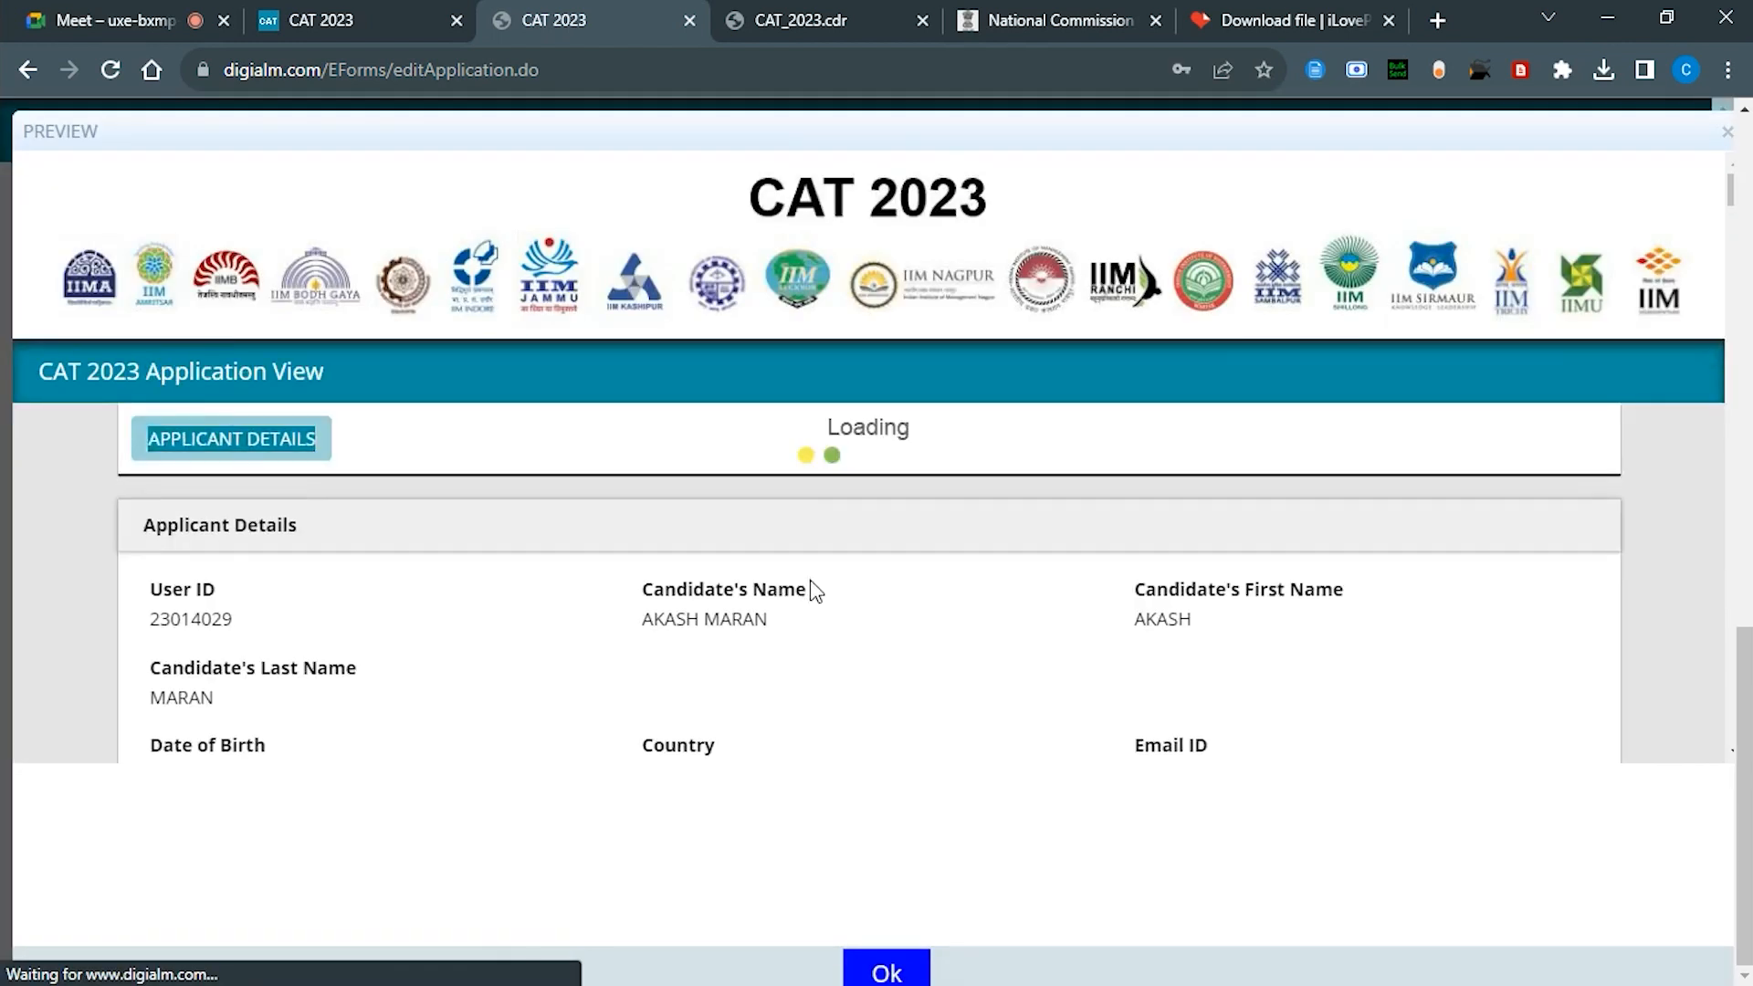
scroll(811, 591, down, 20)
scroll(815, 592, down, 4)
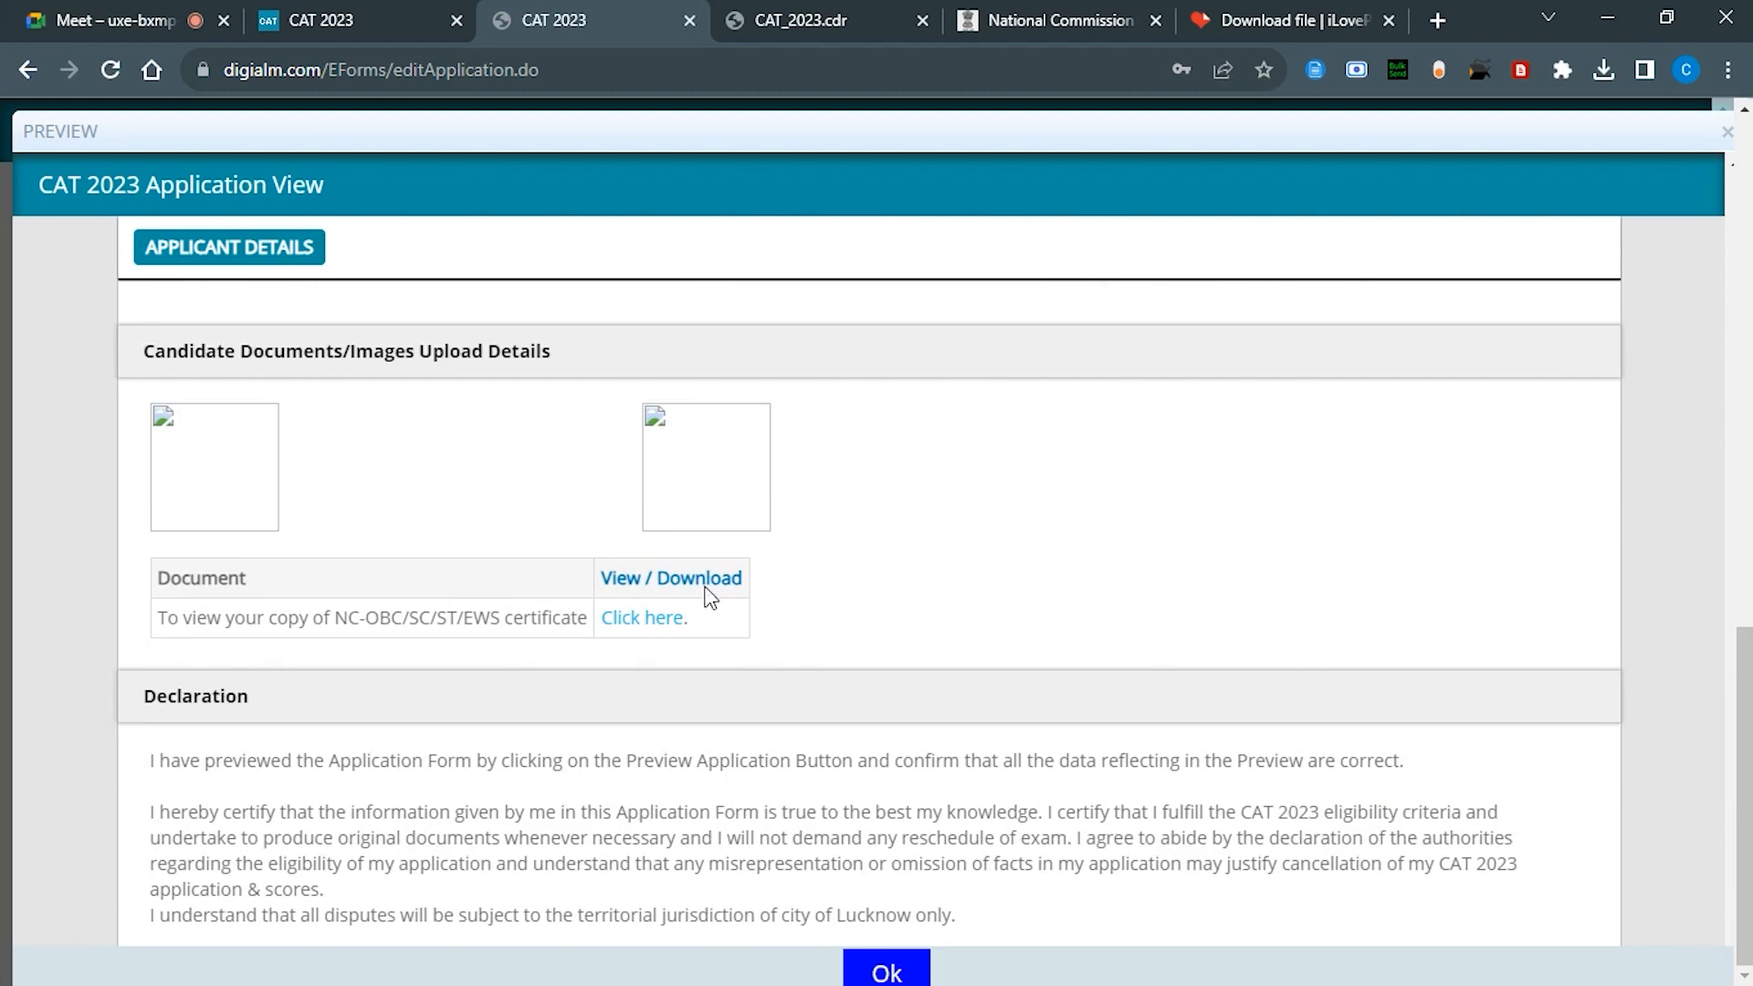
scroll(858, 813, up, 20)
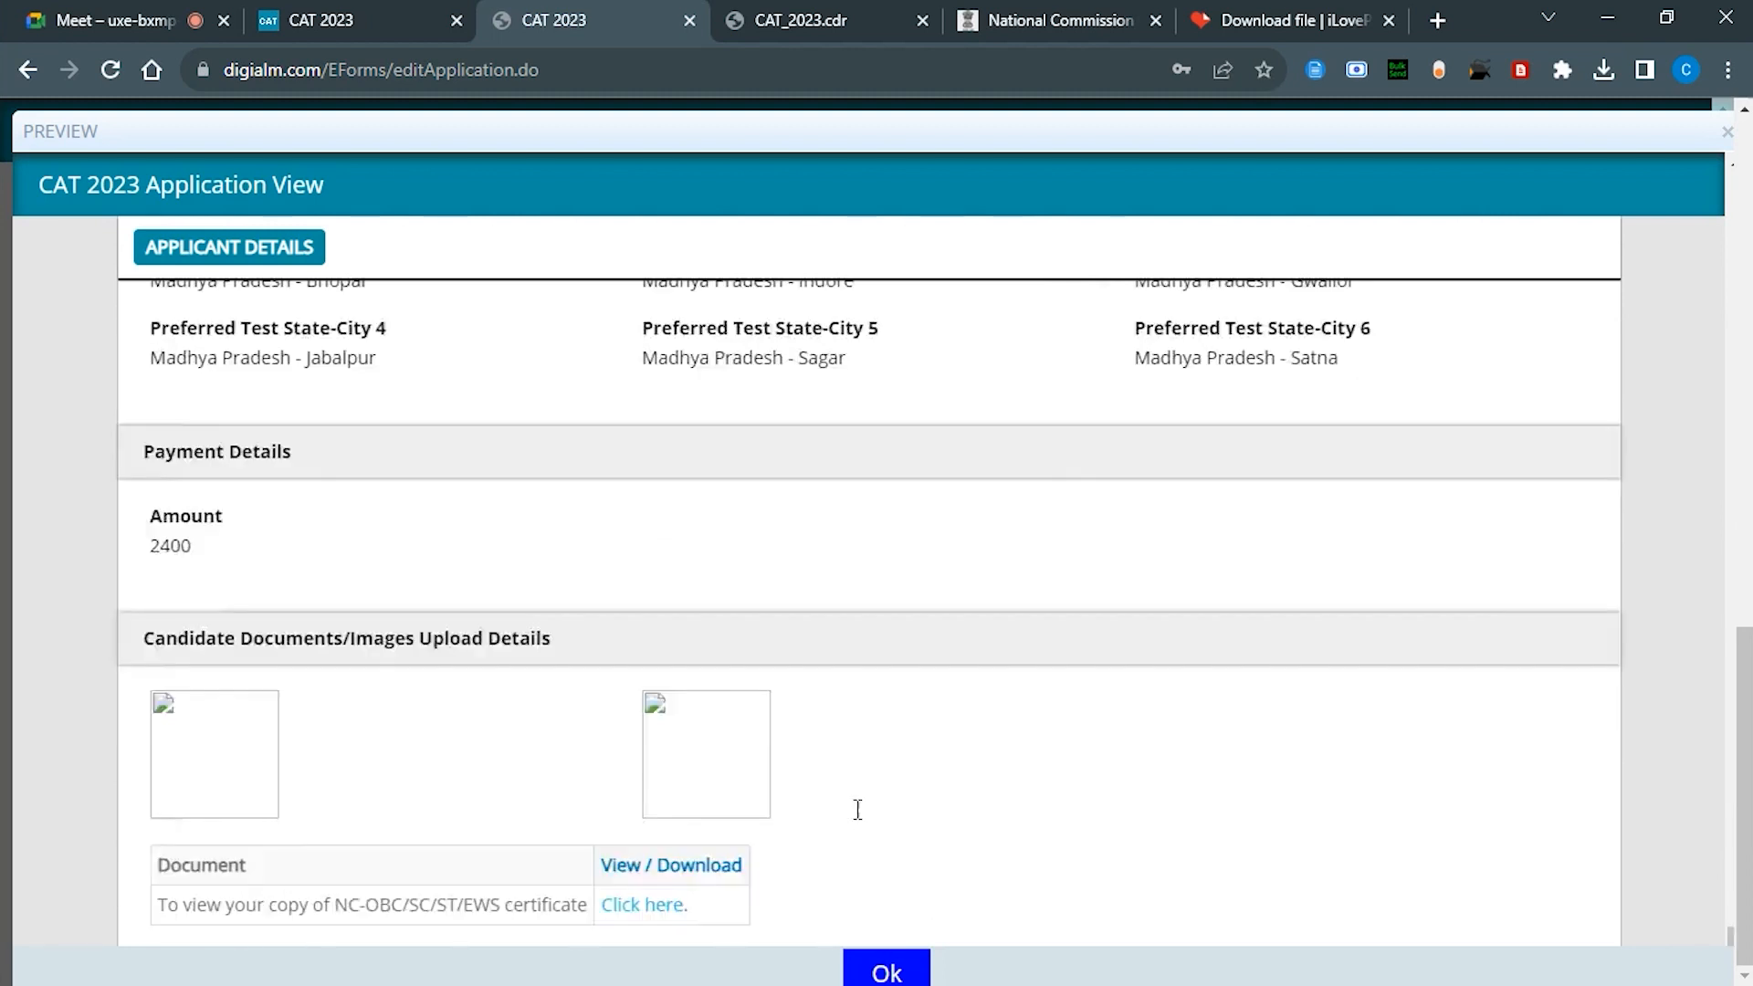
ctrl+scroll(861, 820, up, 1)
key(ctrl+p)
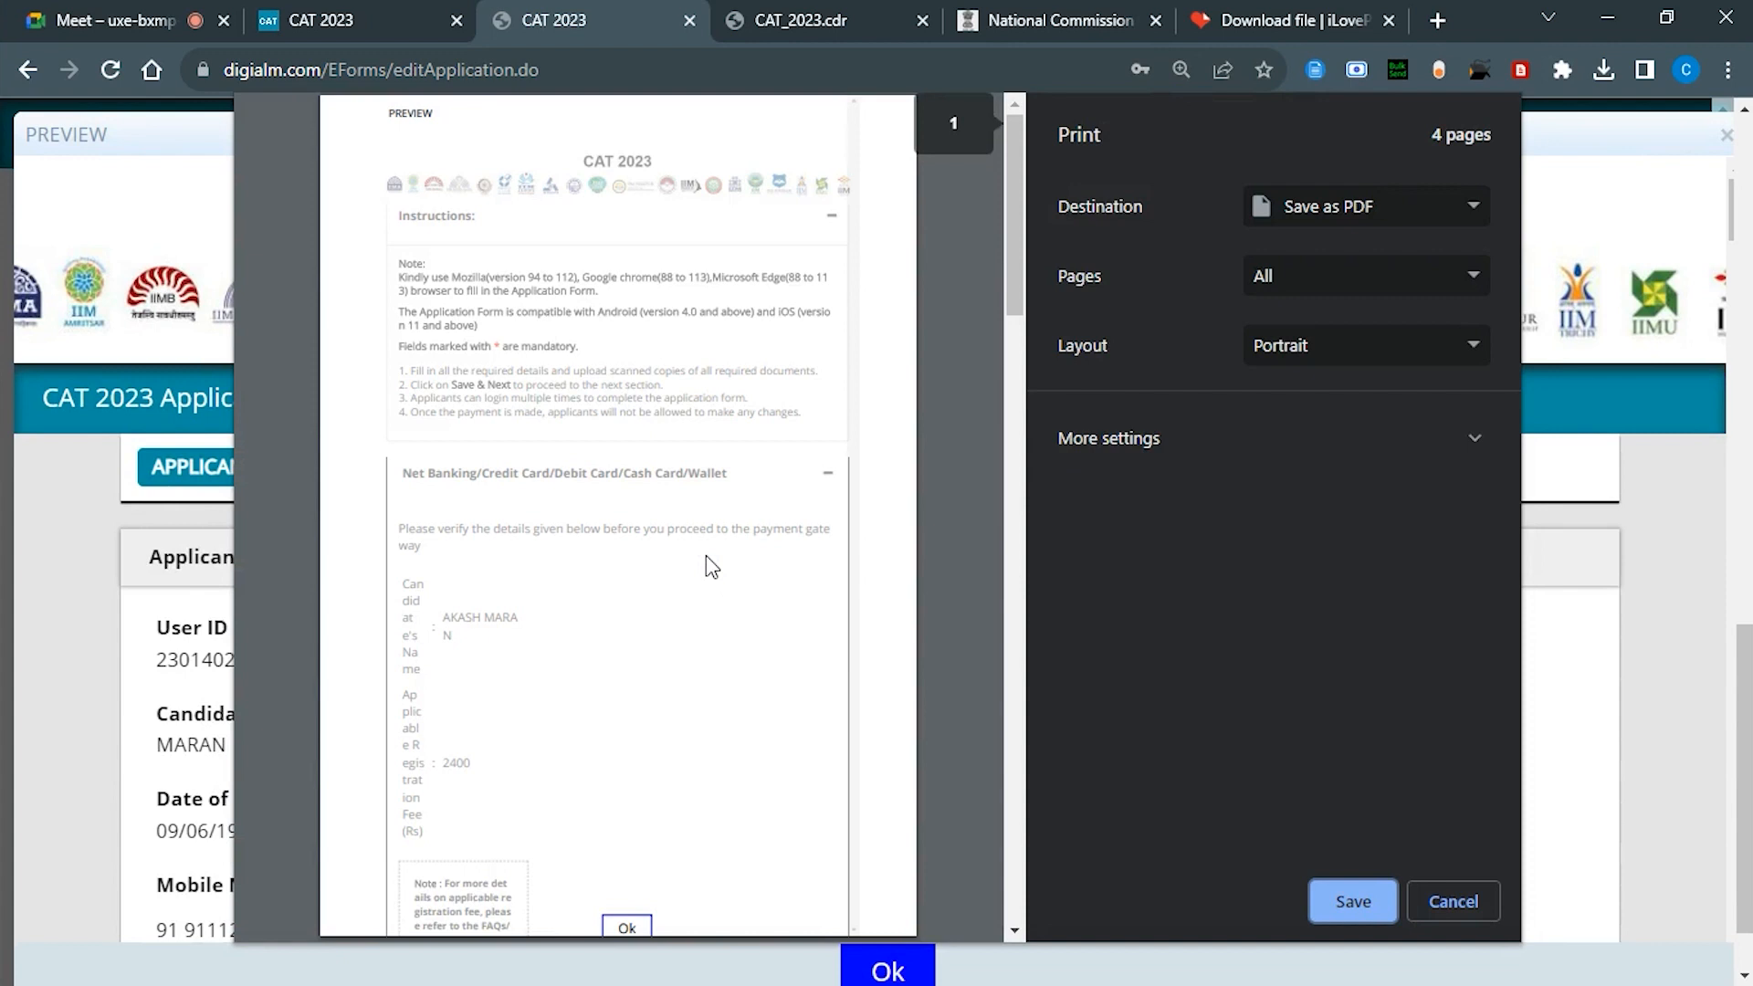
scroll(711, 567, down, 20)
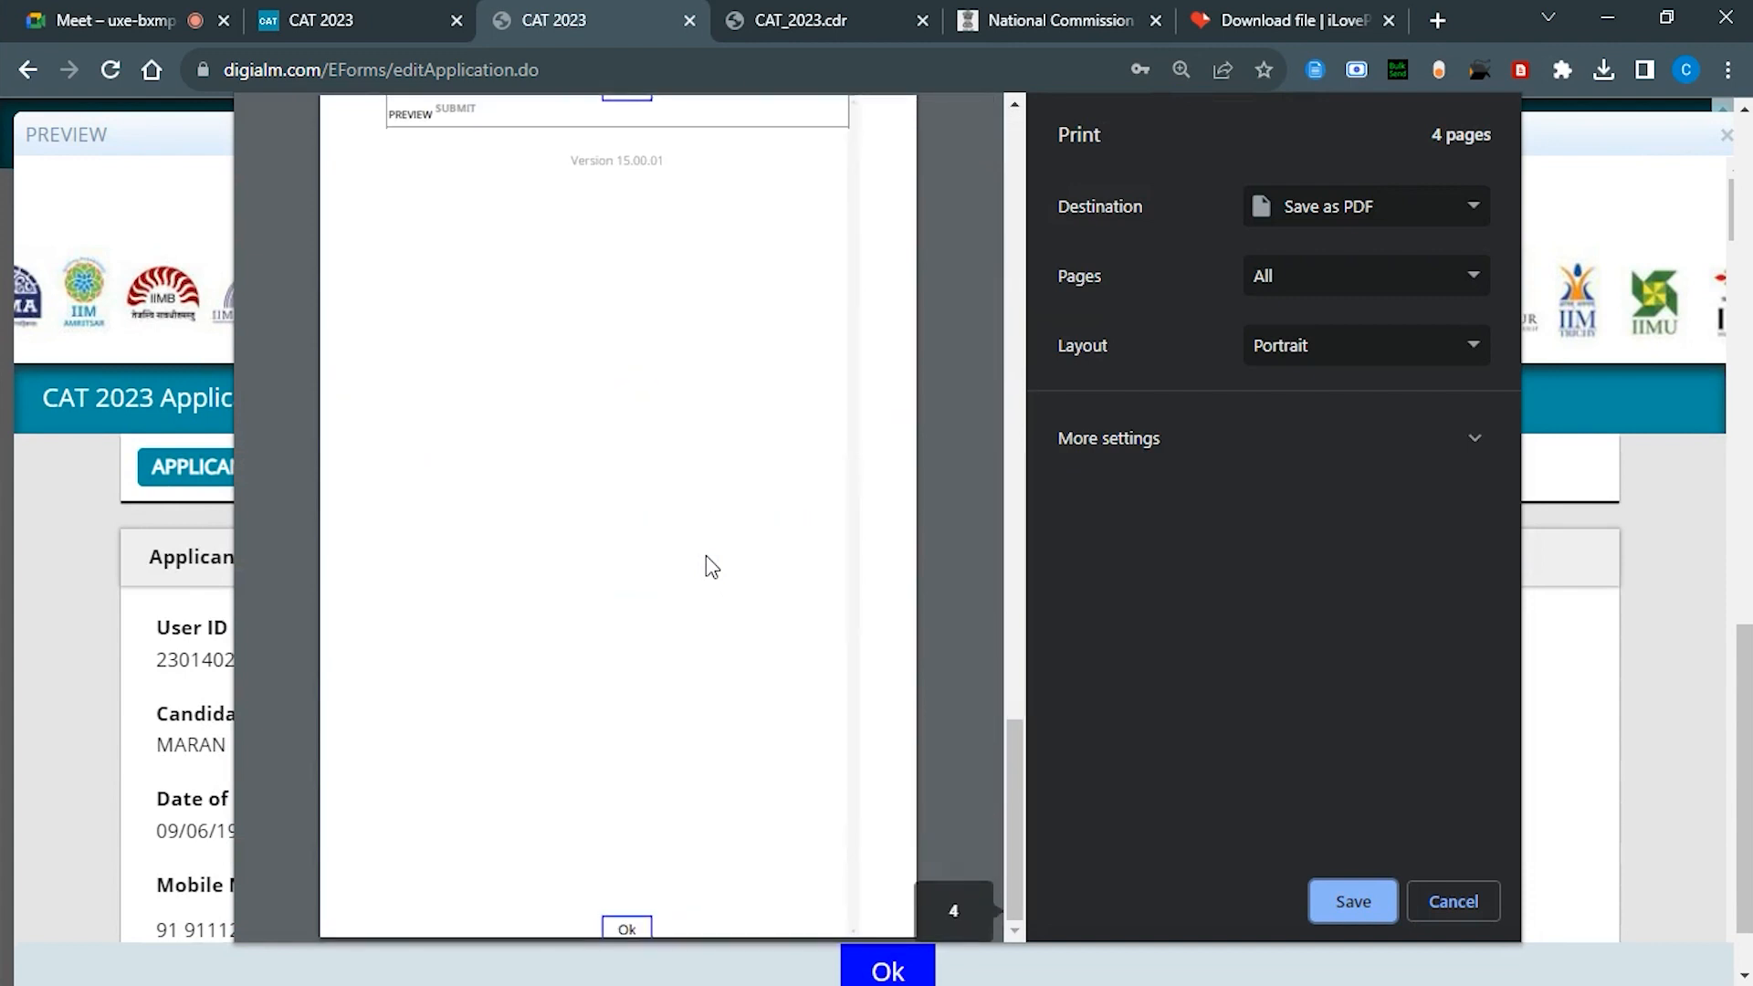
scroll(711, 566, up, 15)
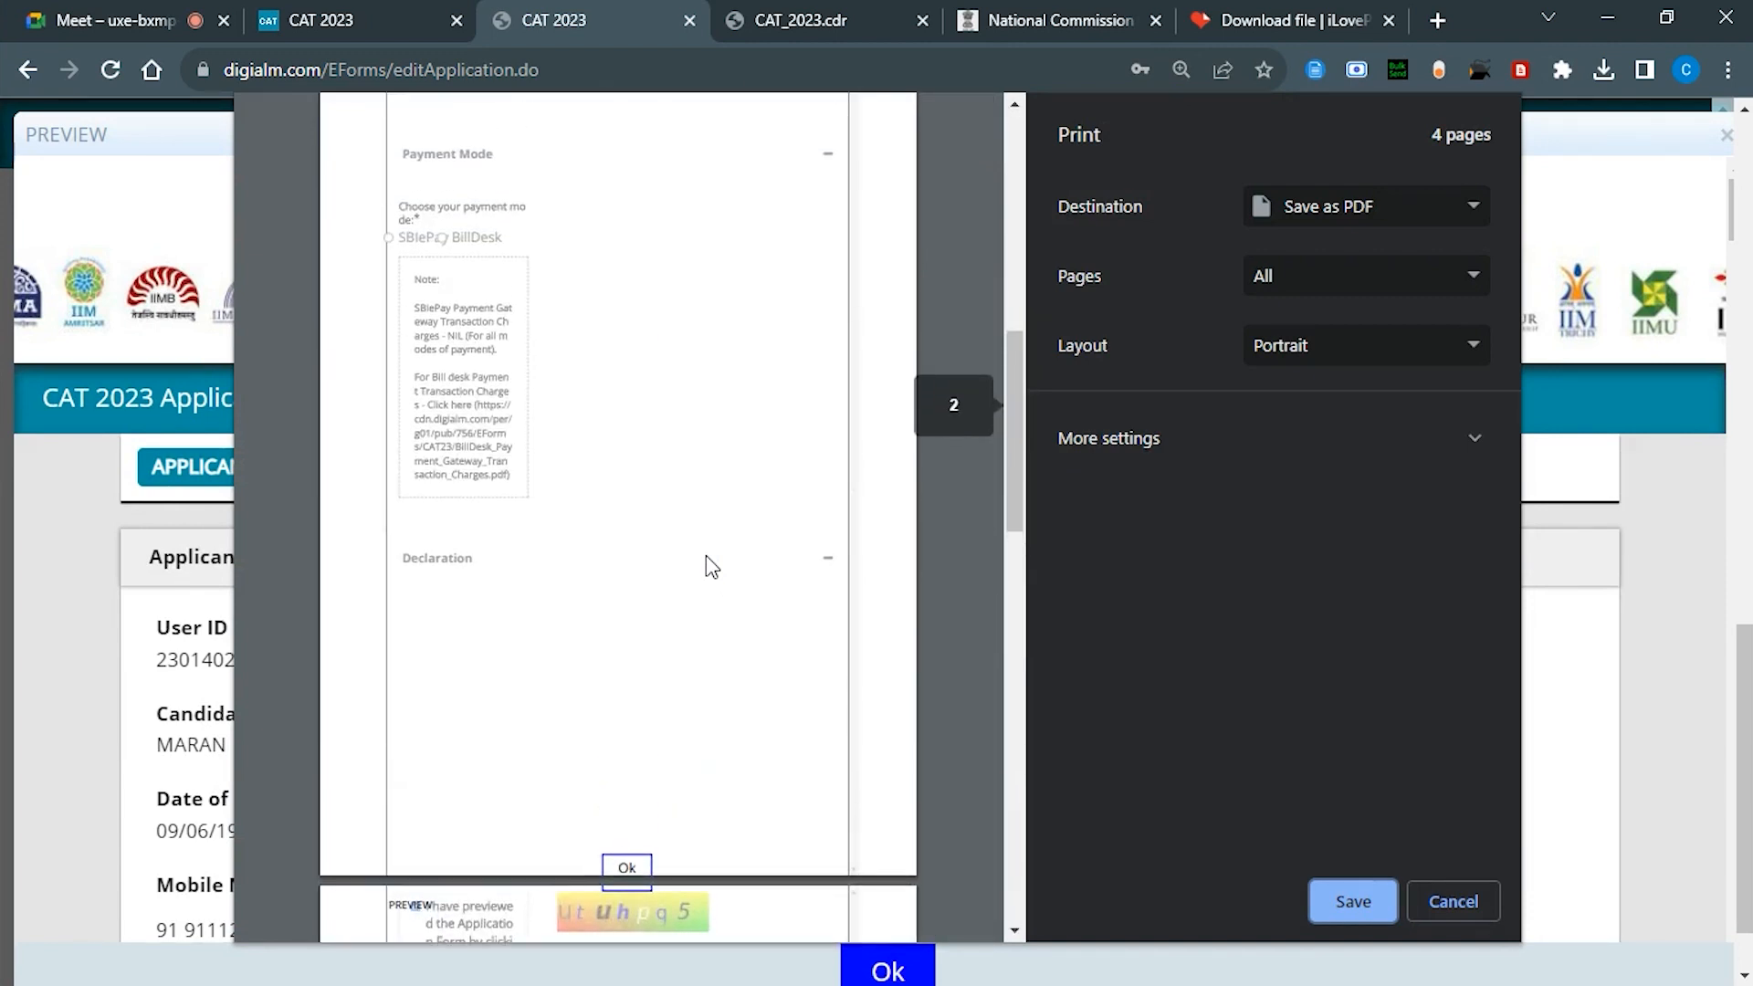
Step: Cancel printing, read through the preview down to test cities, payment and documents, then close it with Ok
click(1463, 904)
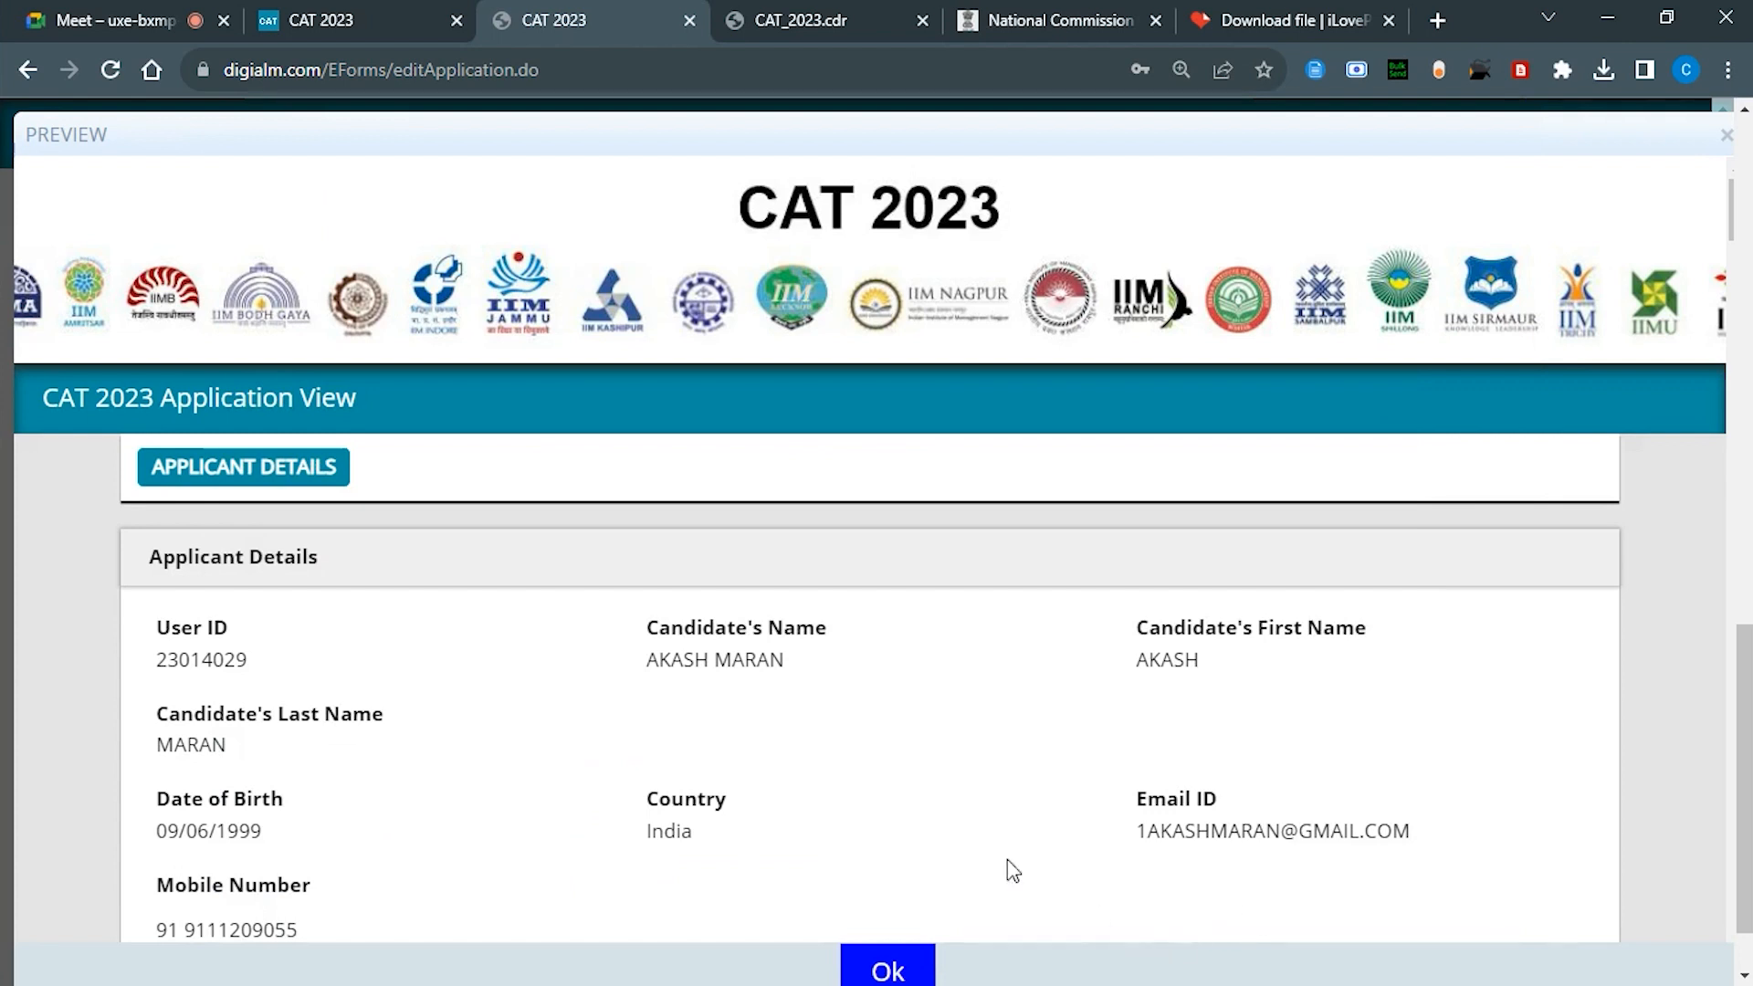
scroll(498, 628, down, 10)
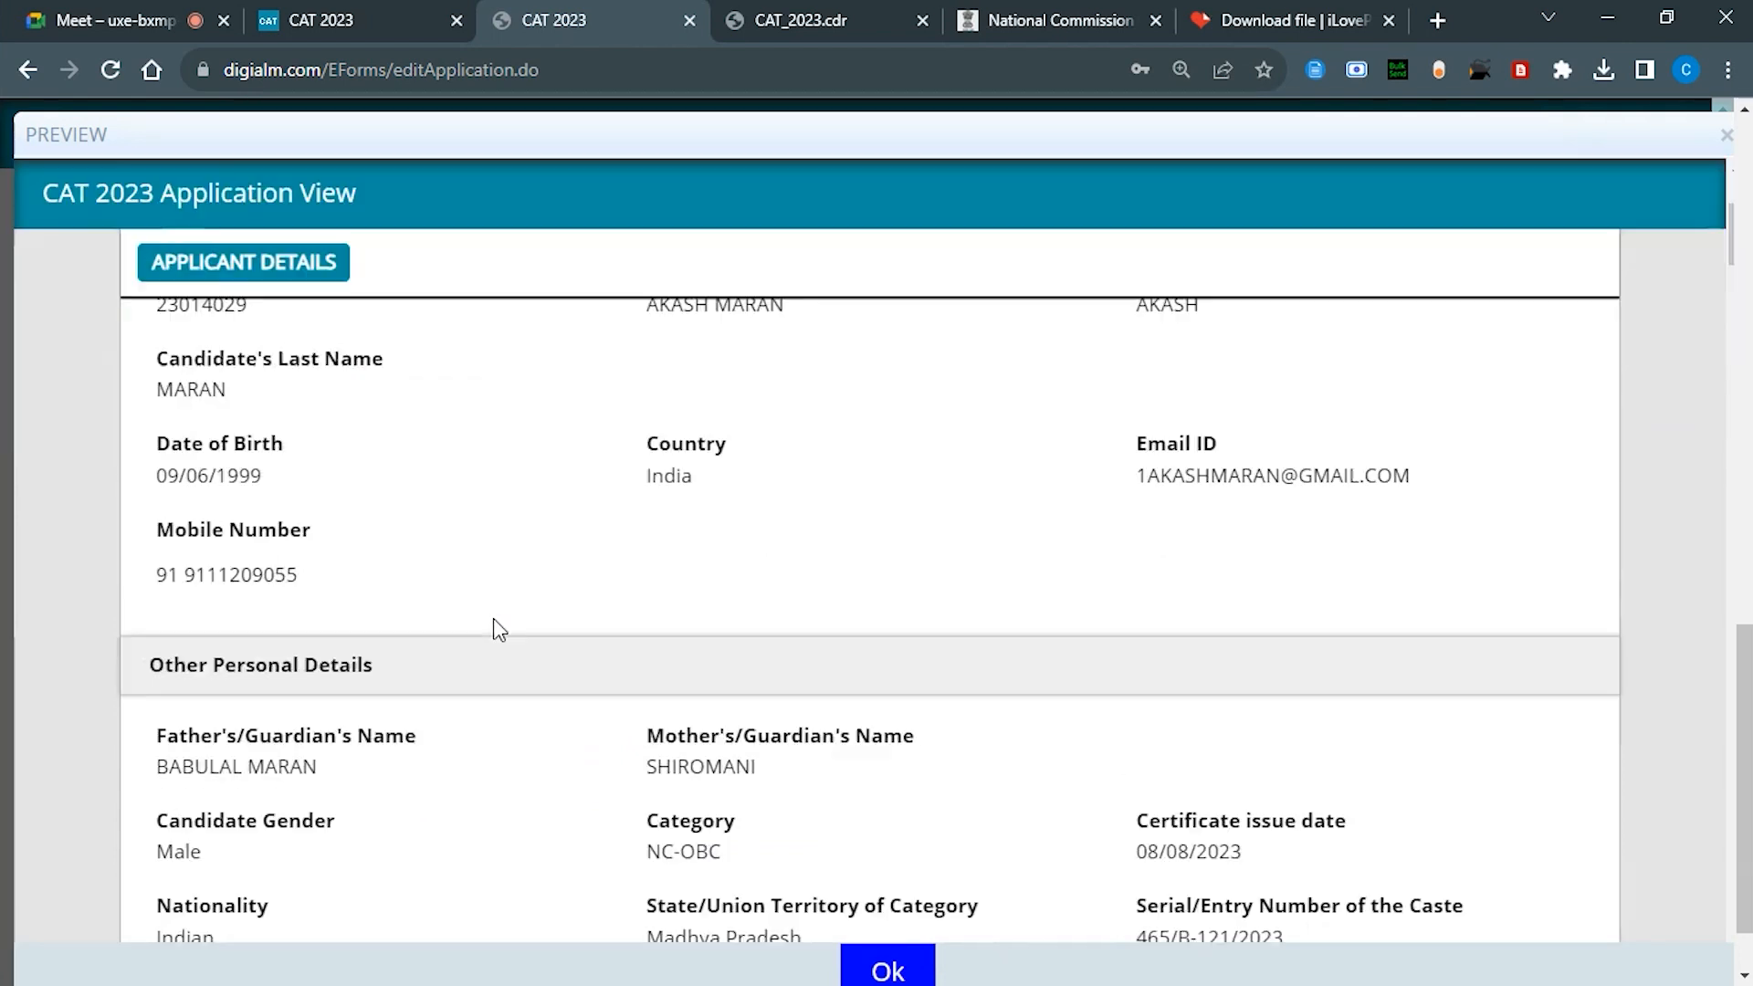
scroll(498, 628, up, 10)
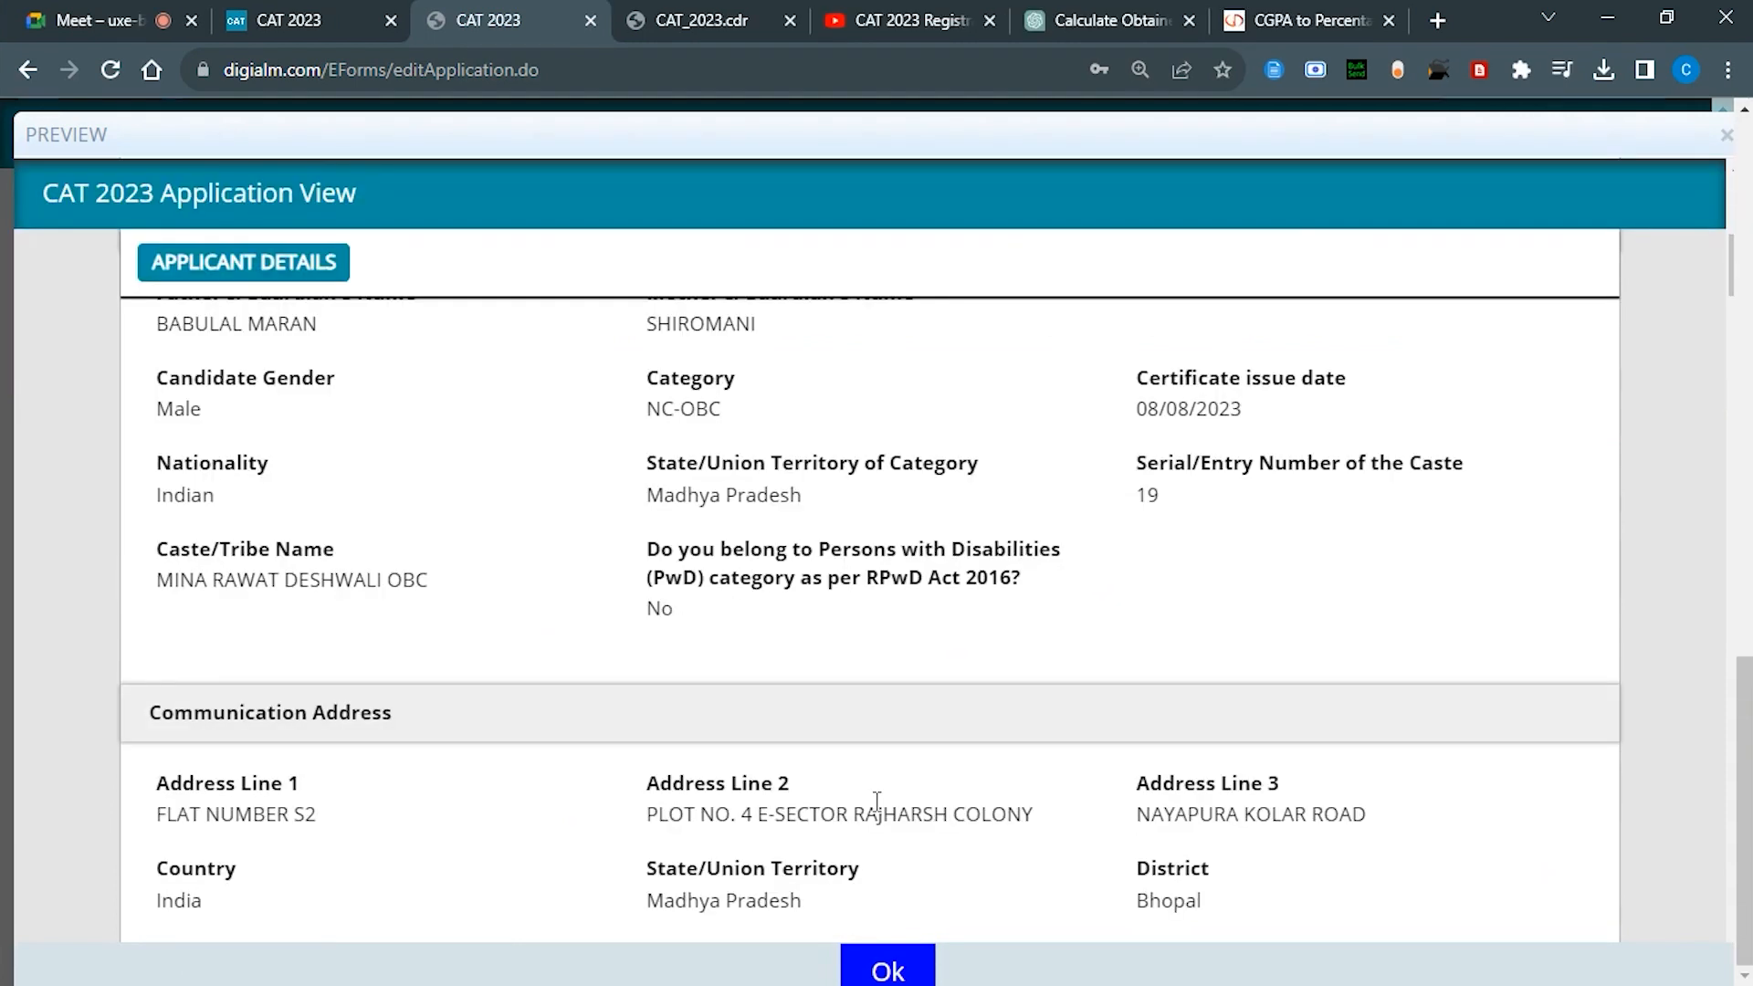
scroll(879, 804, down, 6)
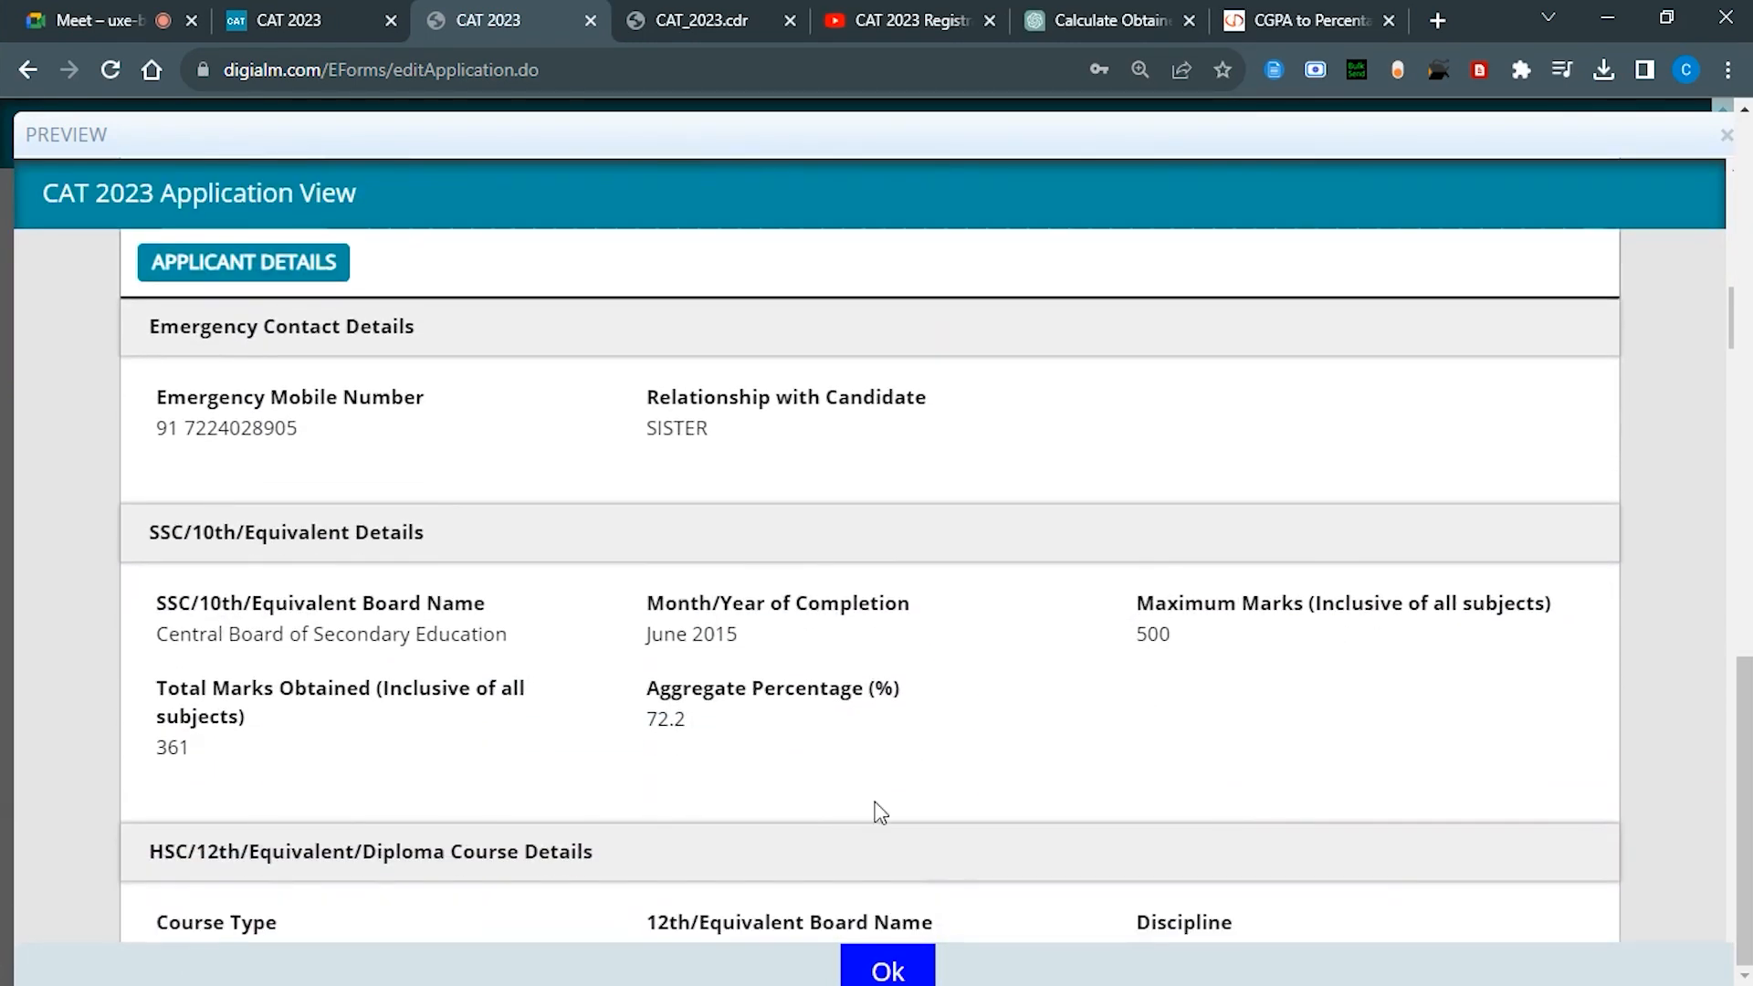
scroll(879, 811, down, 6)
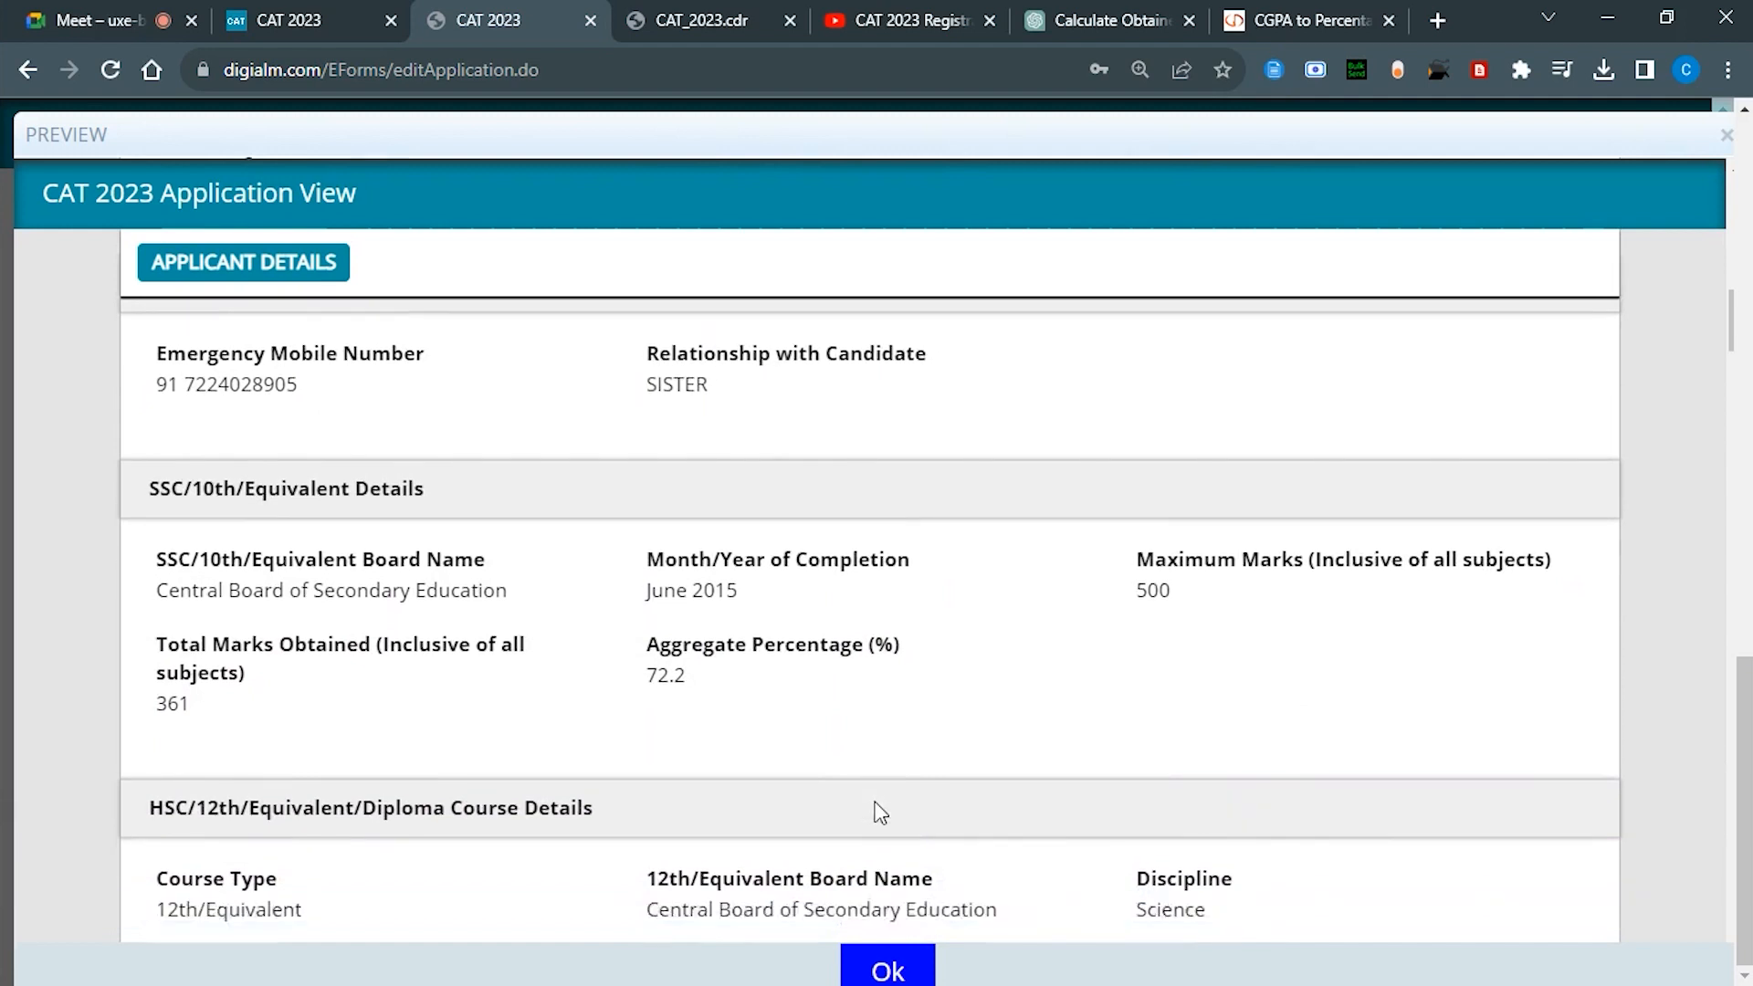
scroll(879, 811, down, 4)
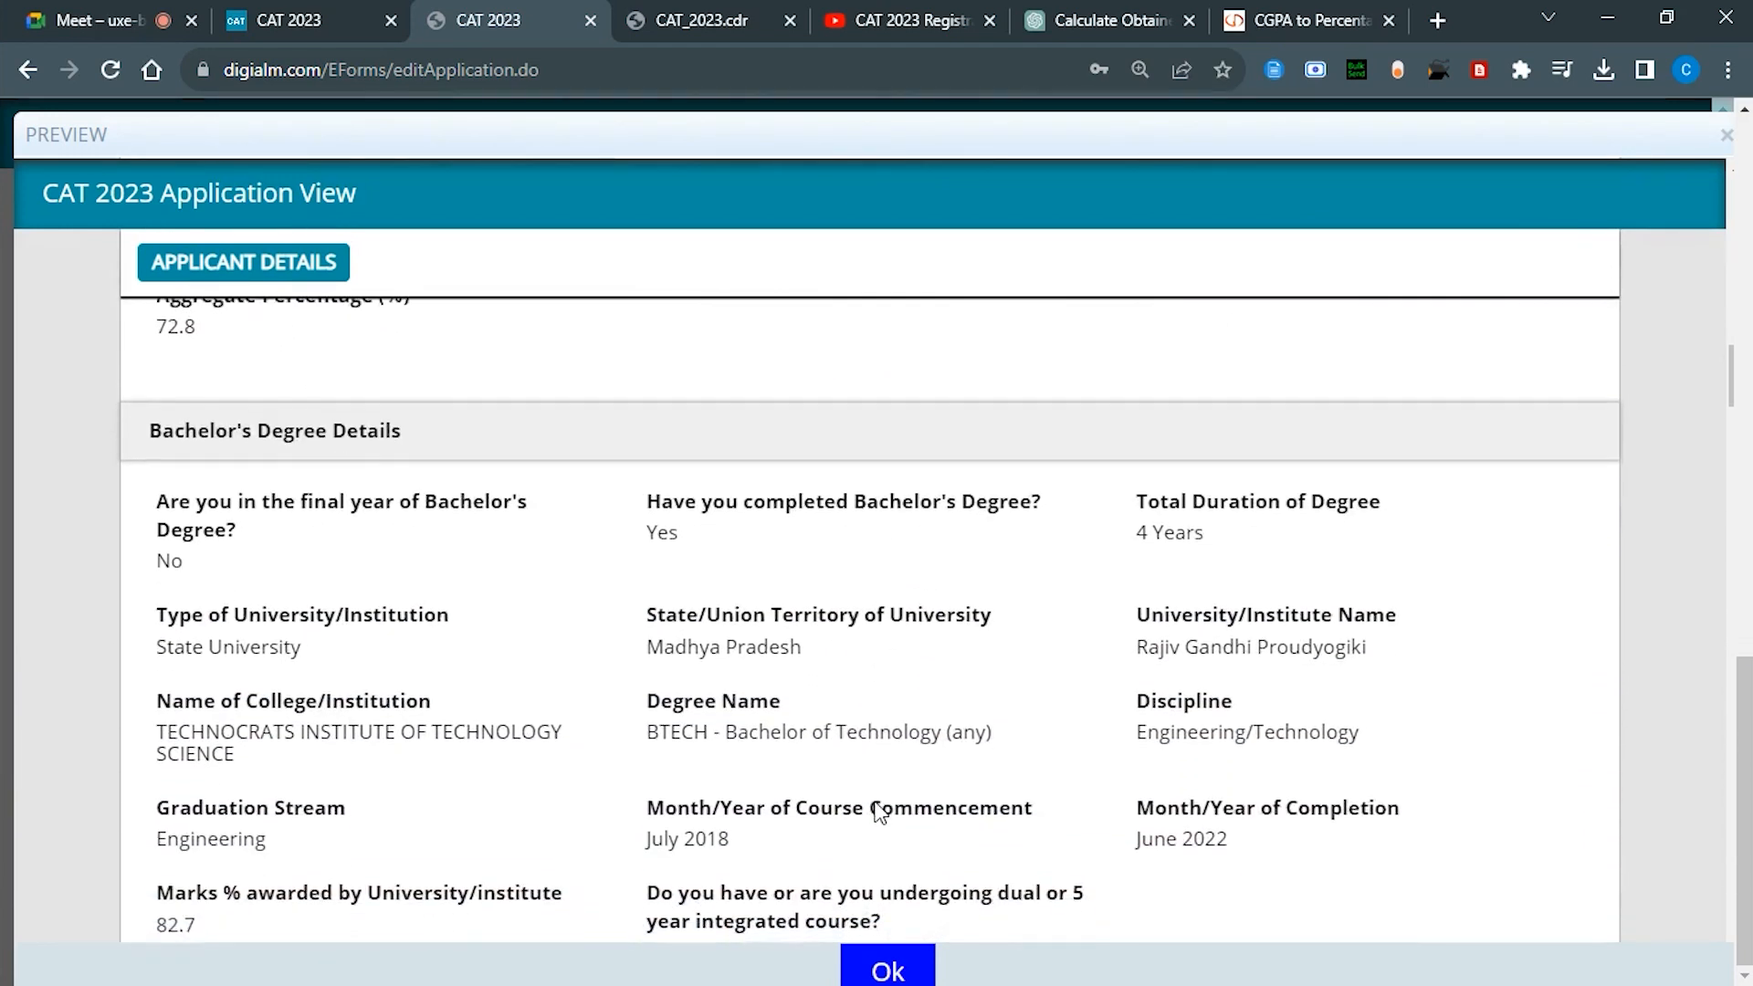
scroll(878, 811, up, 8)
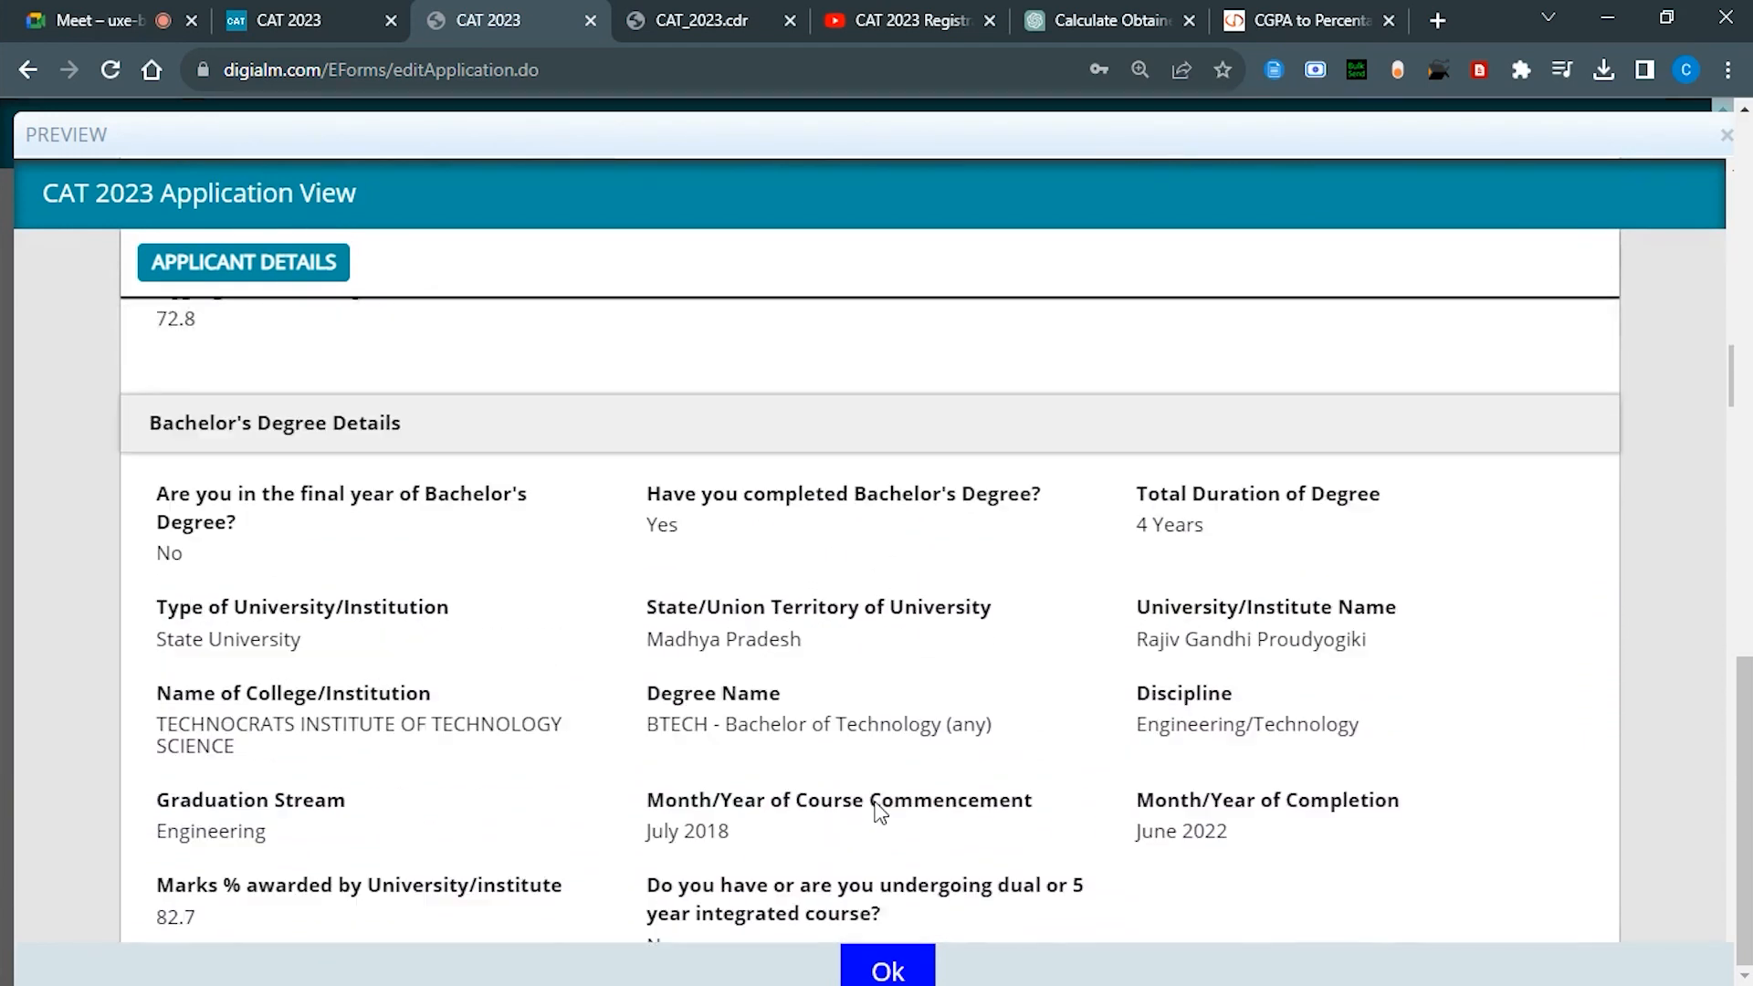
scroll(879, 811, down, 10)
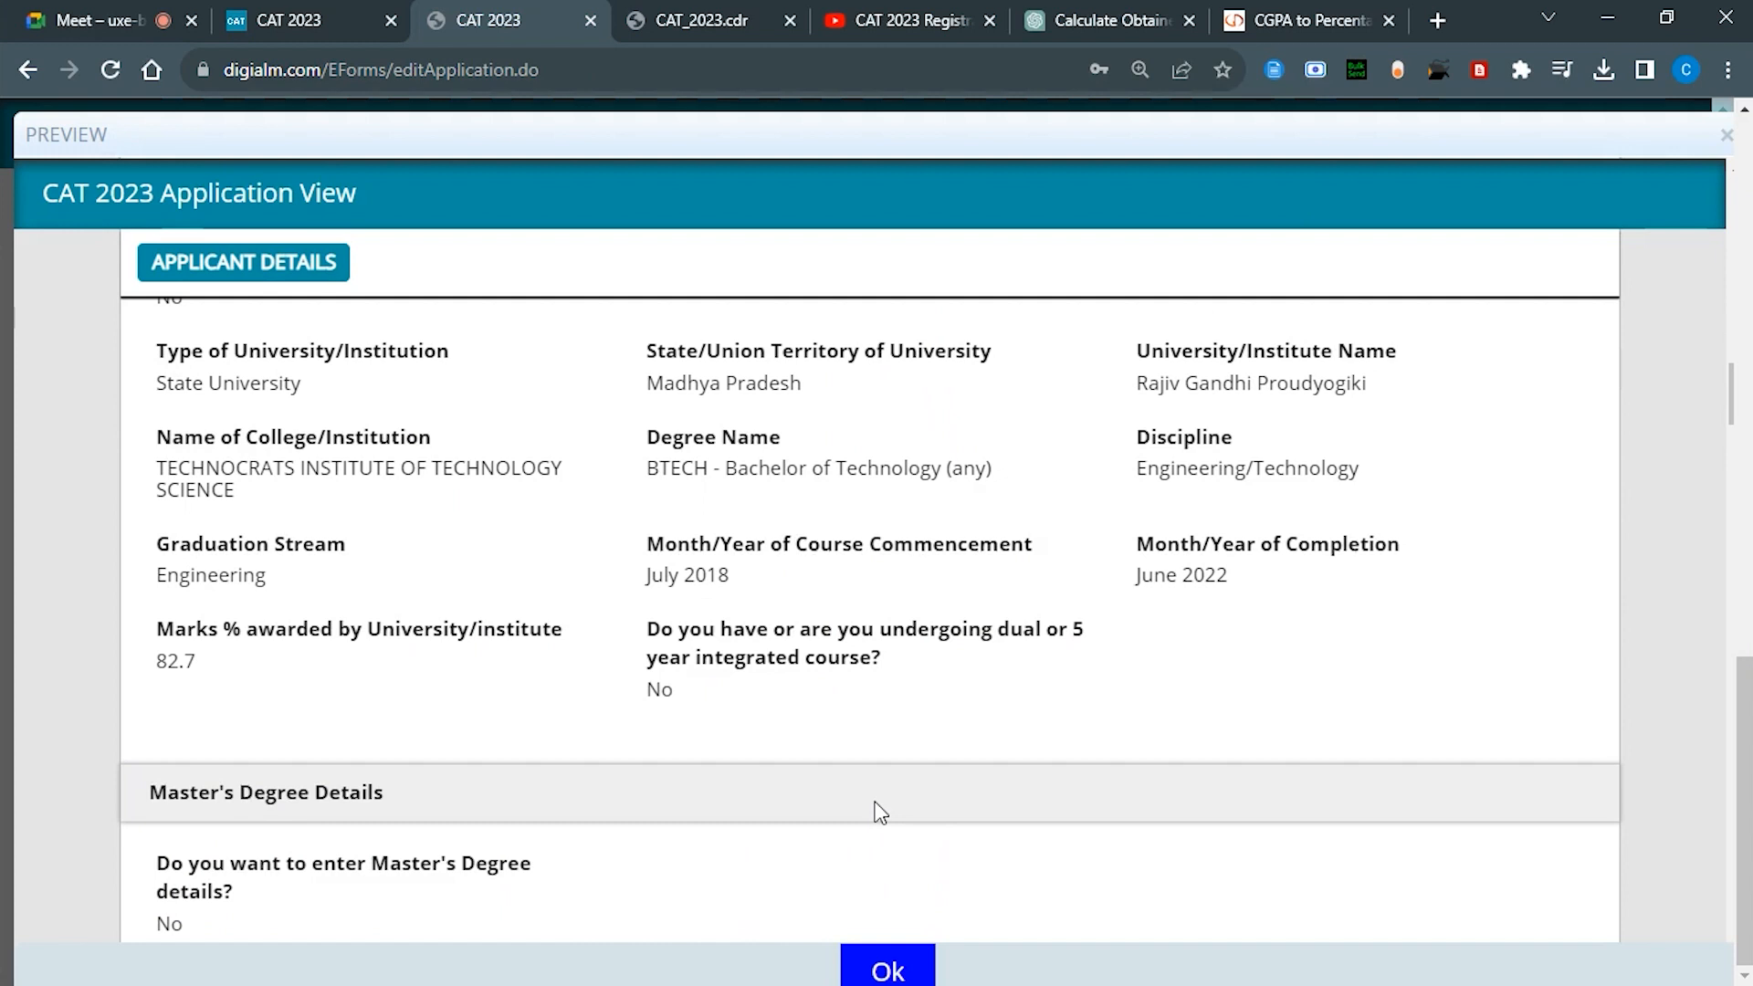
scroll(881, 813, down, 8)
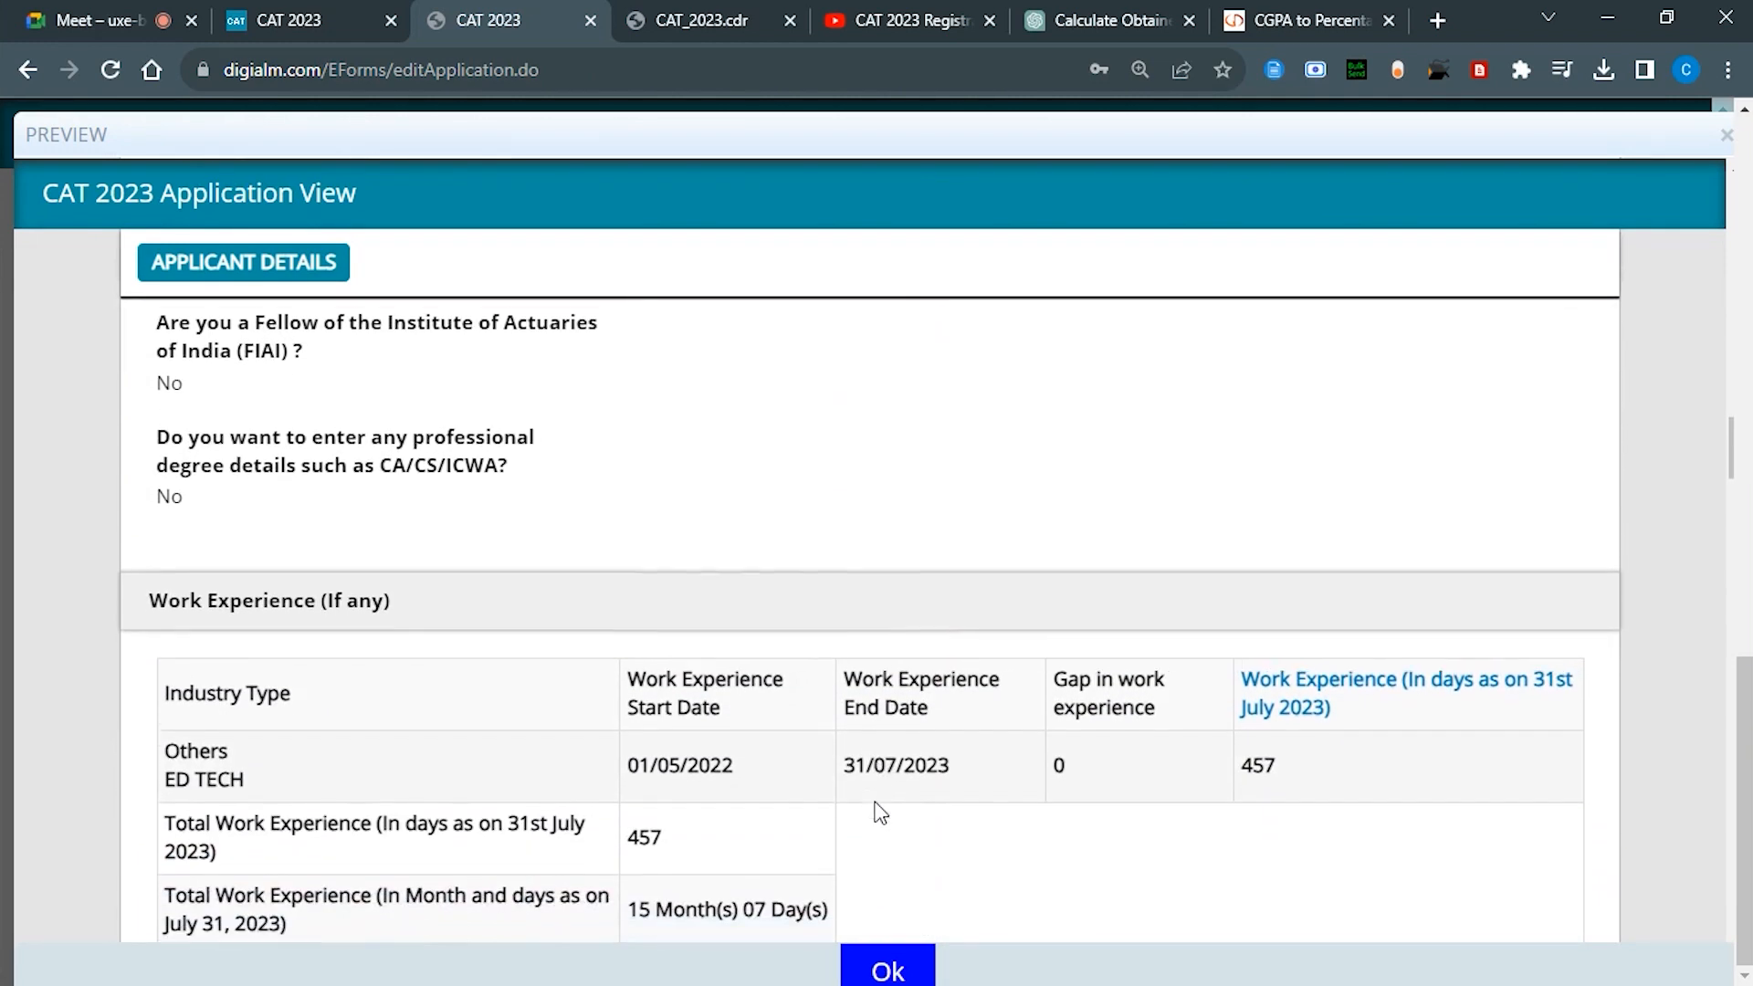
scroll(881, 813, down, 1)
scroll(882, 813, up, 3)
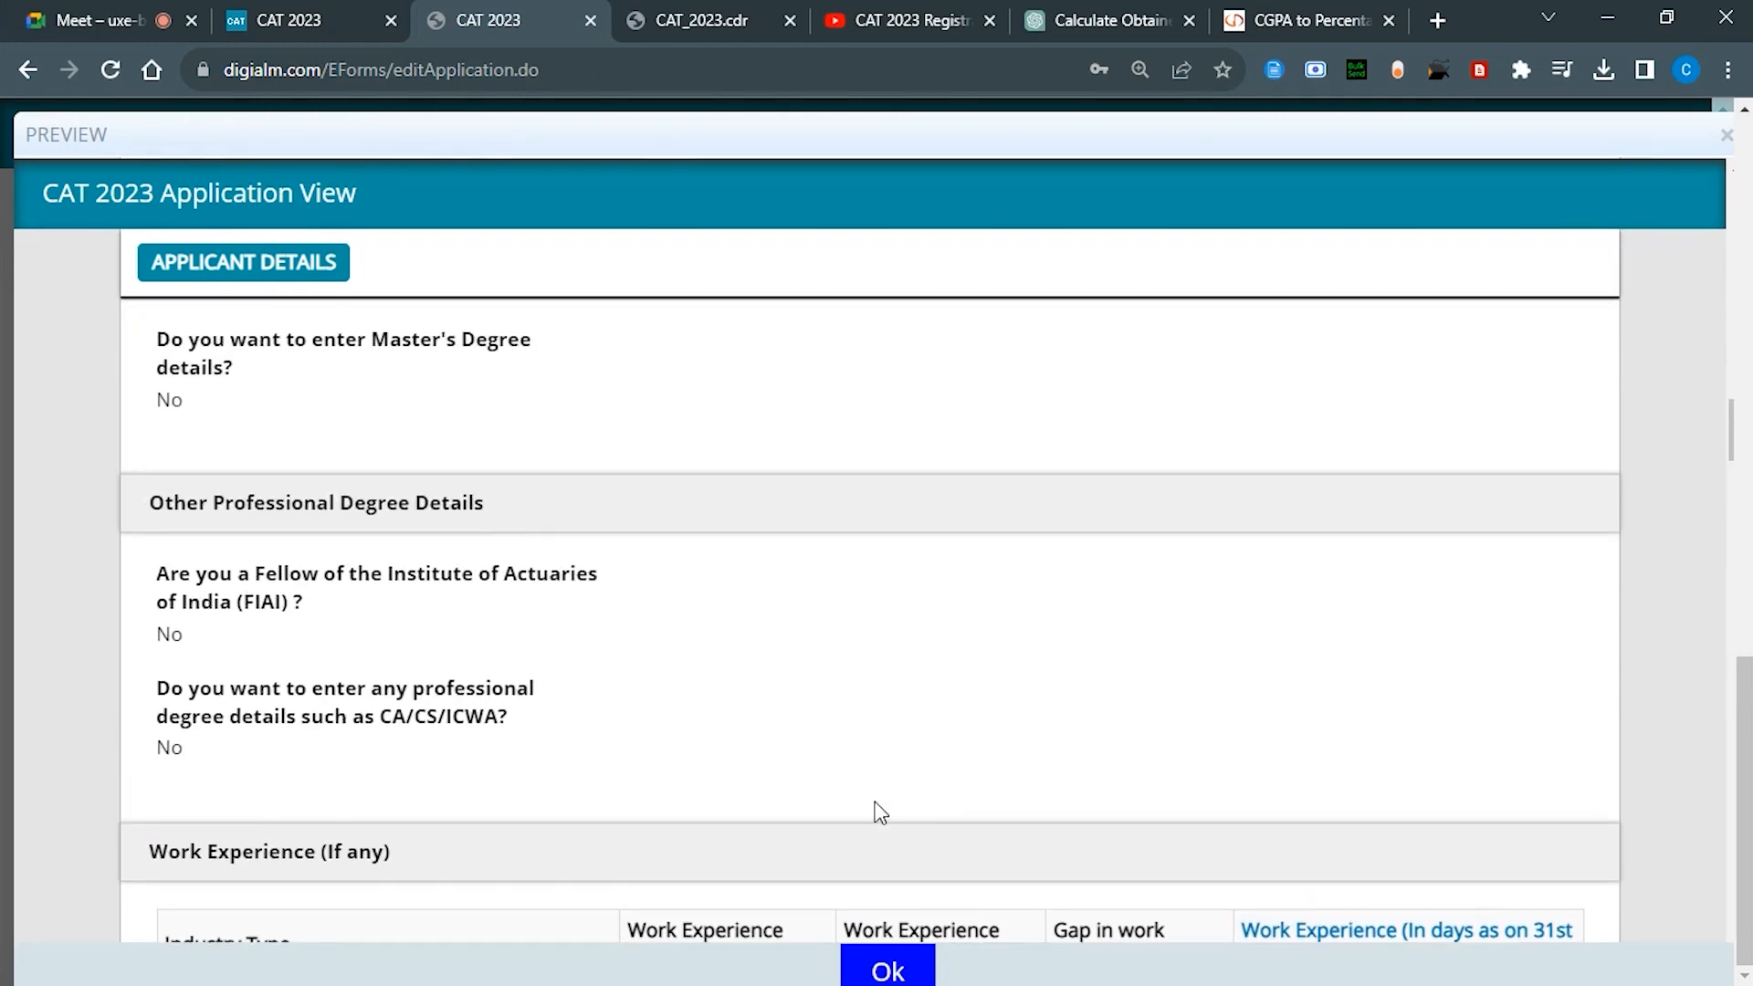
scroll(881, 813, down, 5)
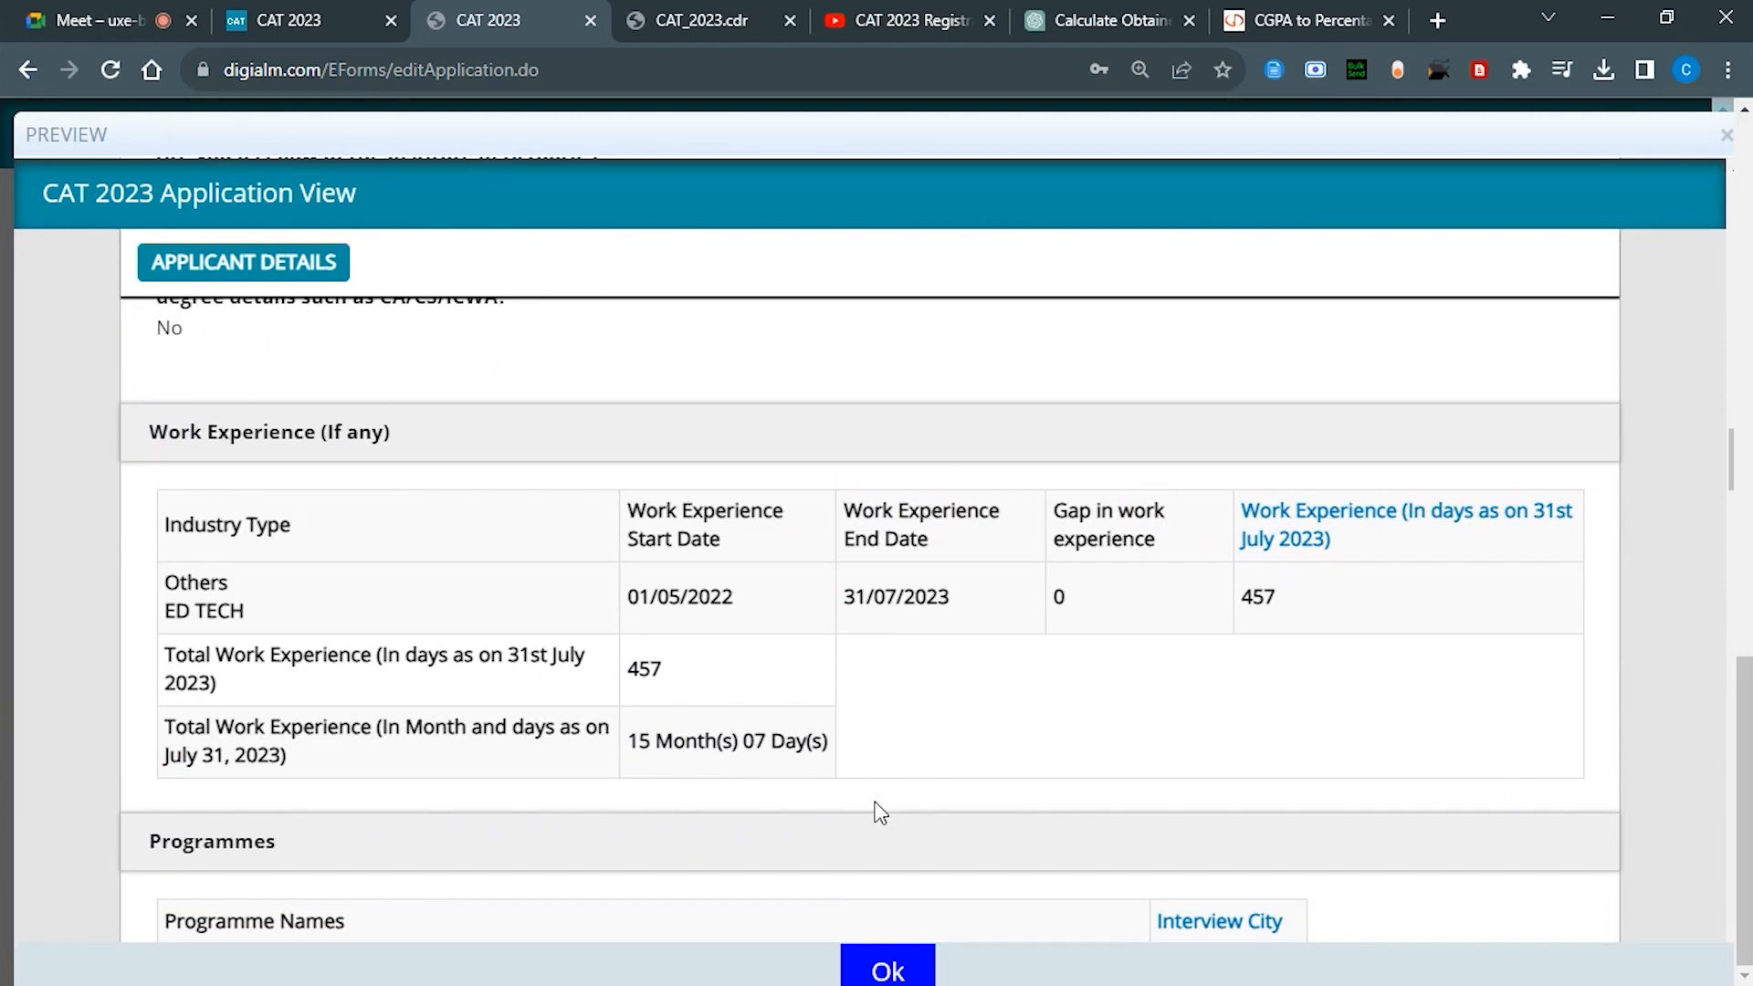
scroll(882, 812, down, 6)
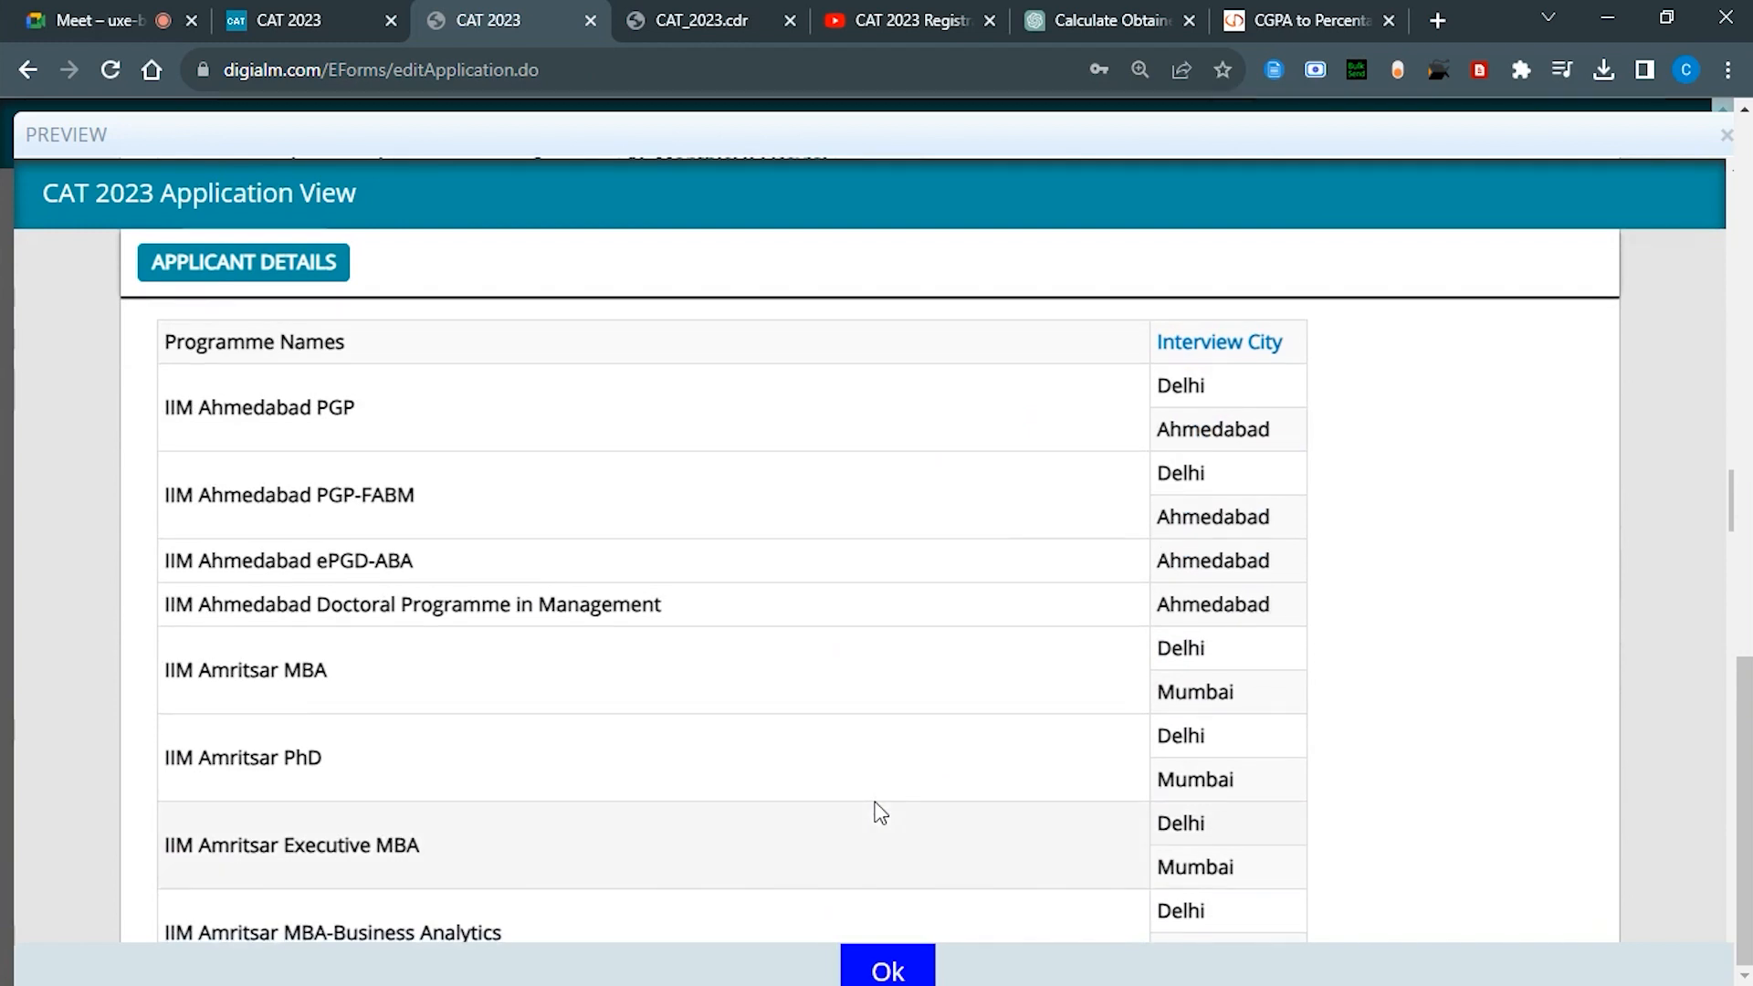
scroll(881, 813, down, 15)
scroll(881, 812, down, 15)
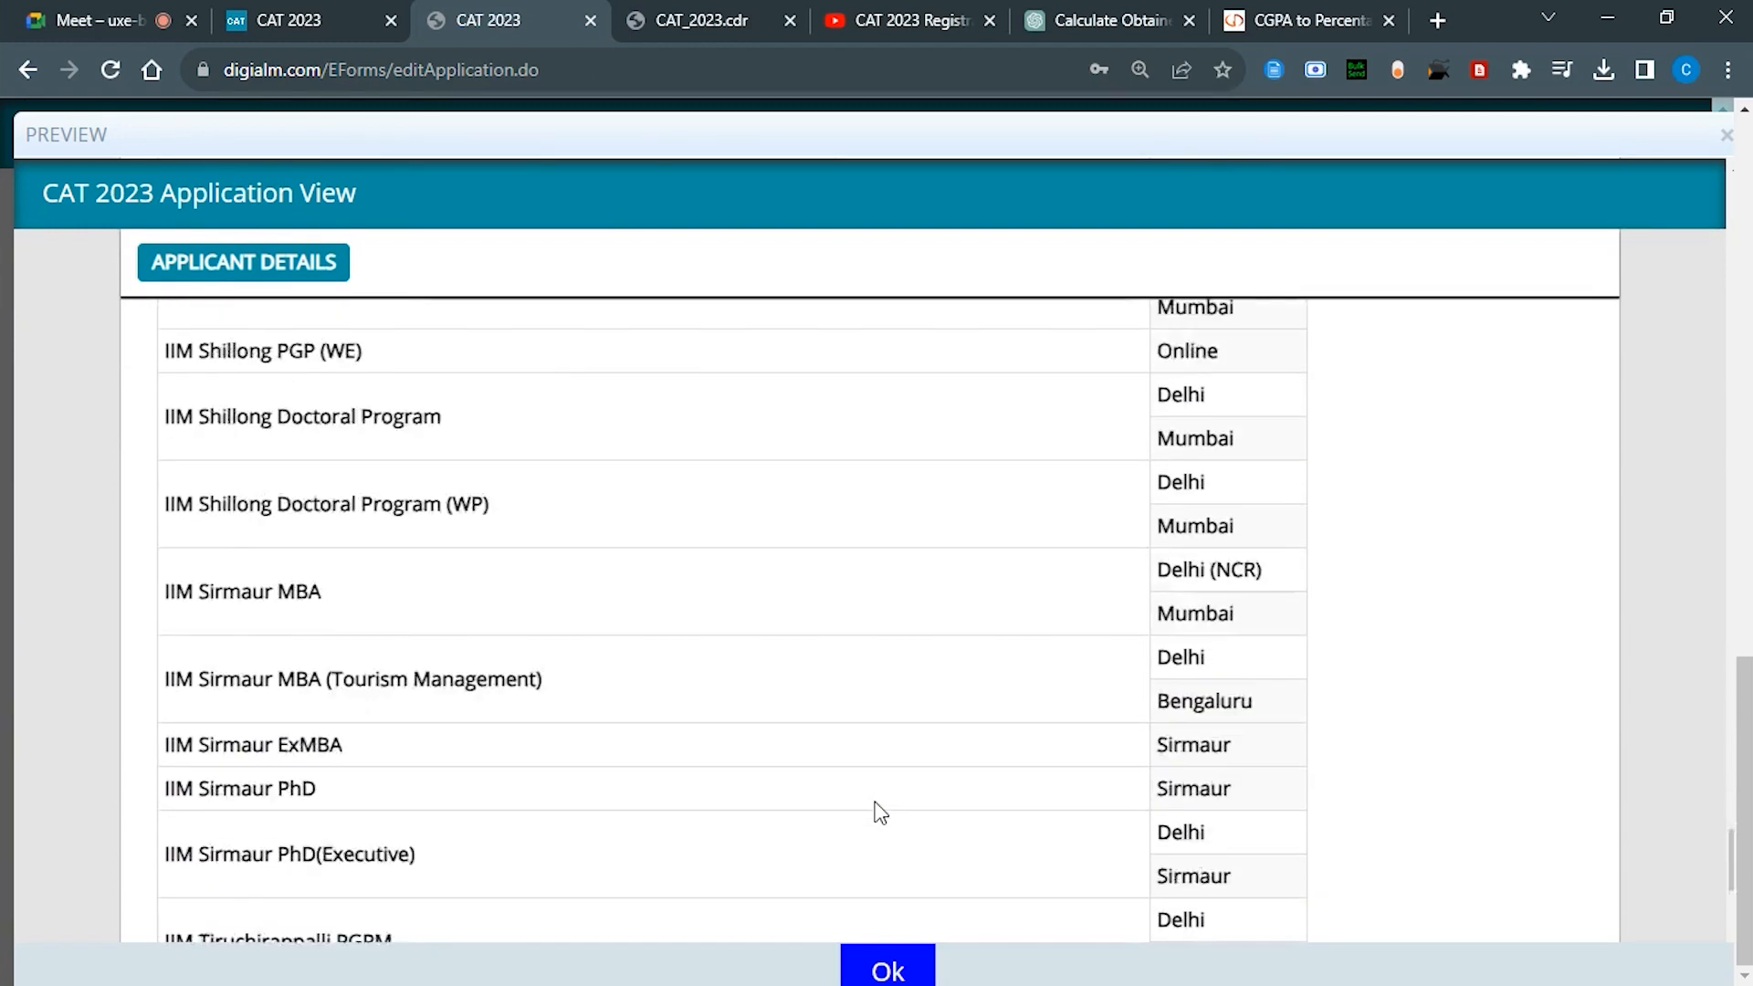
scroll(876, 802, up, 3)
scroll(877, 802, up, 3)
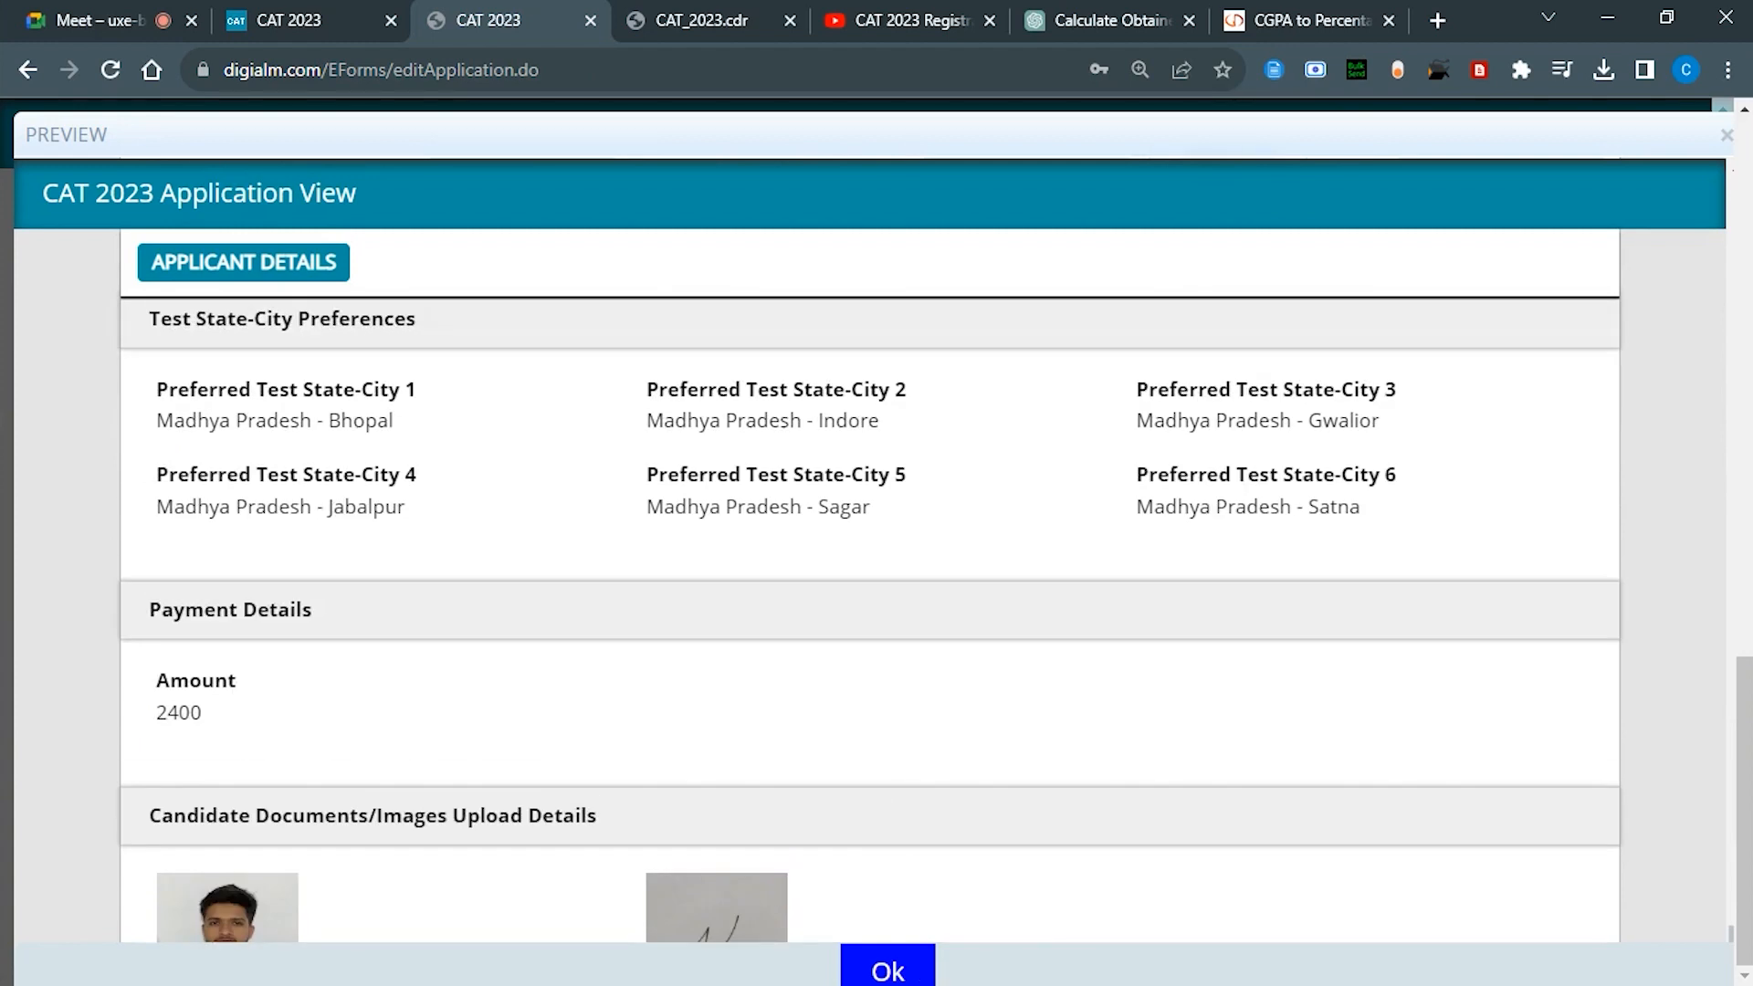
click(902, 971)
Step: Enter the displayed captcha characters and tick the declaration confirming the previewed application form
click(1366, 533)
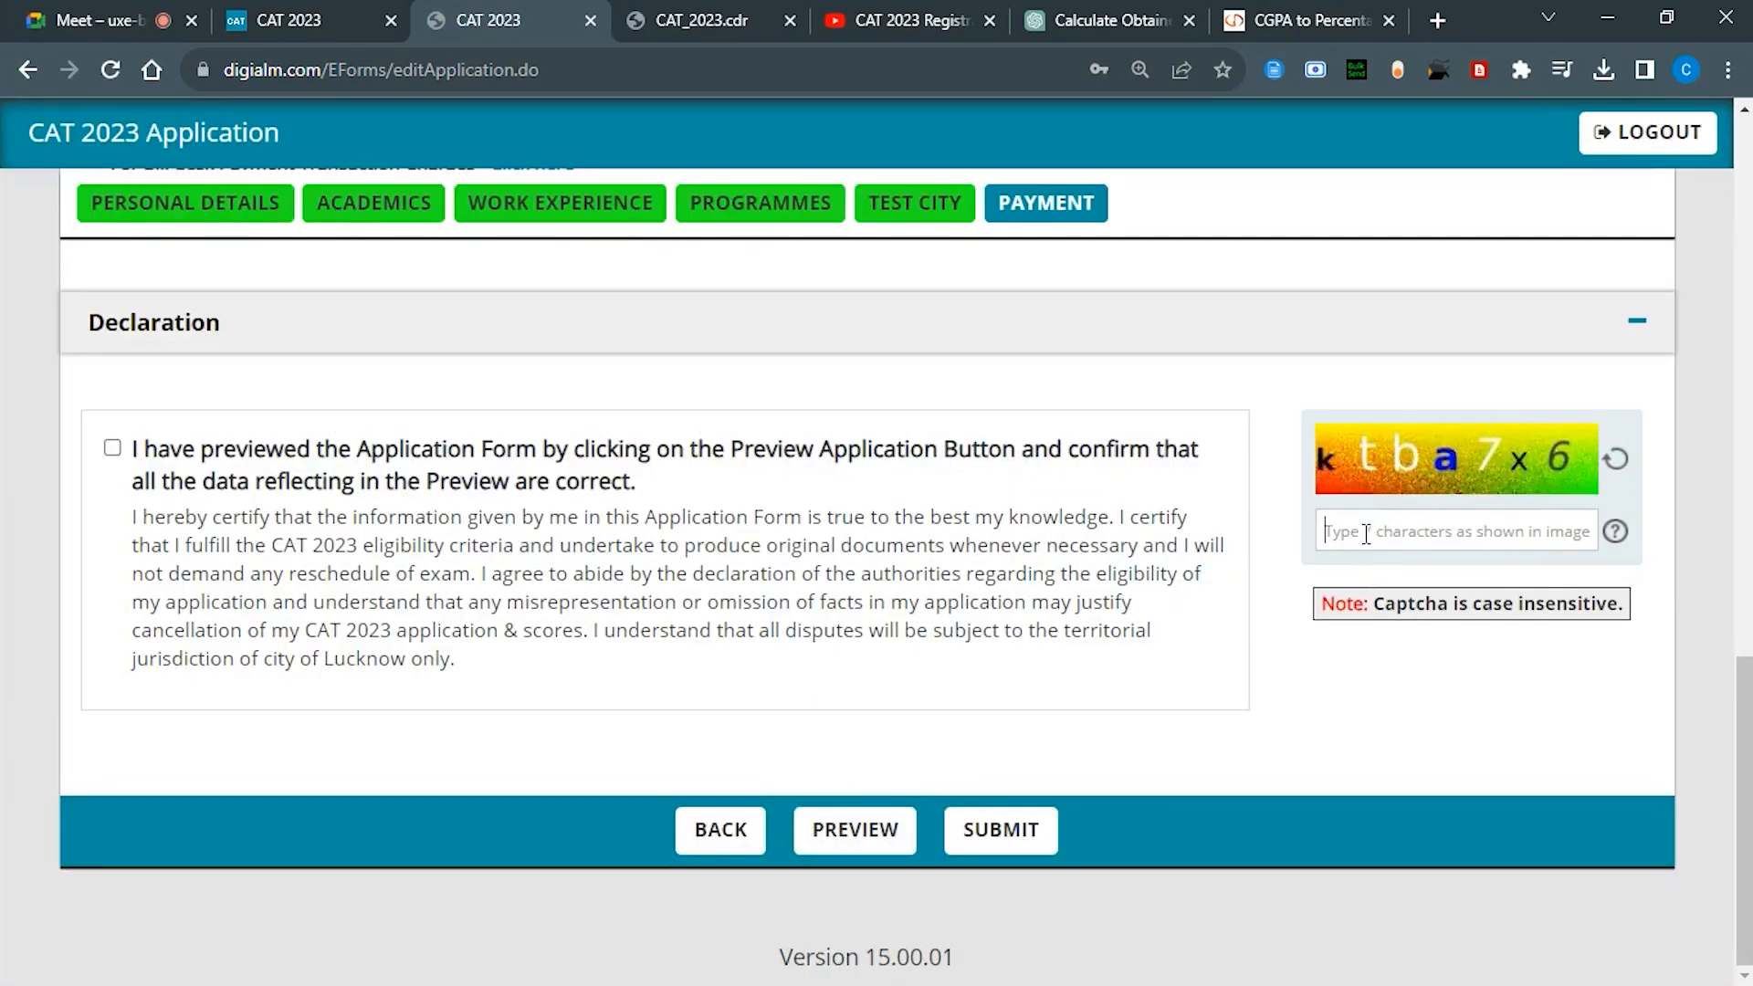
text(ktba)
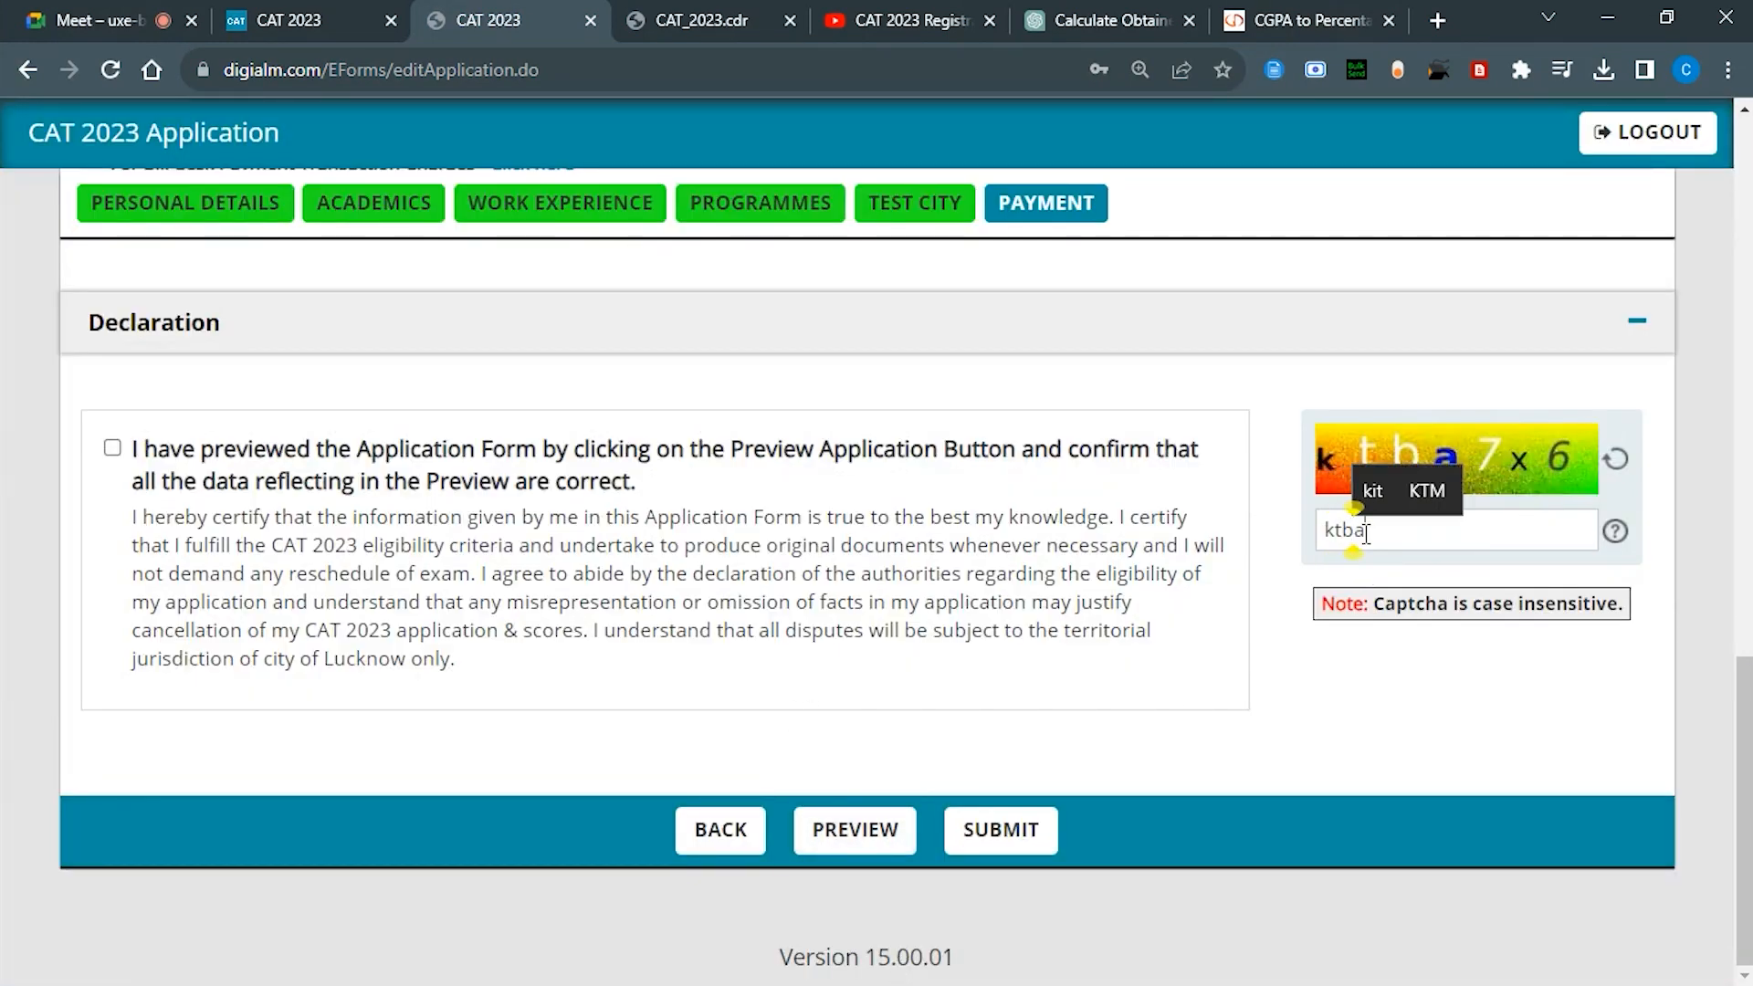
text(7)
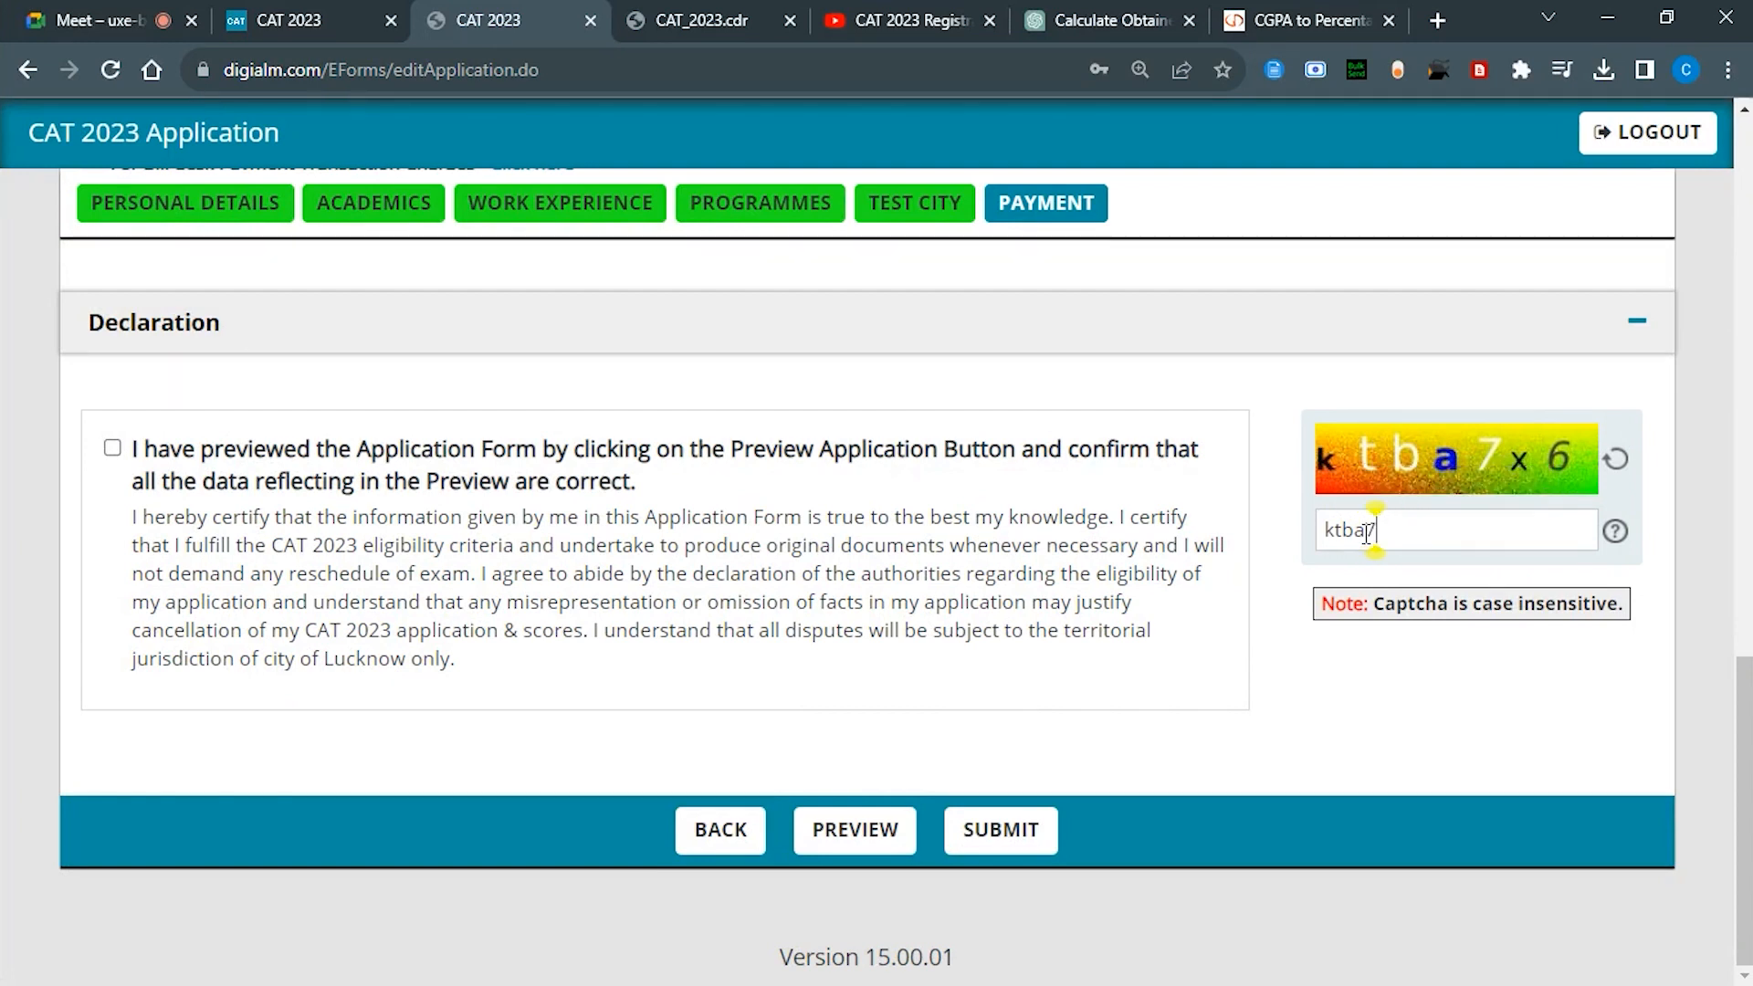
text(x6)
scroll(764, 688, up, 1)
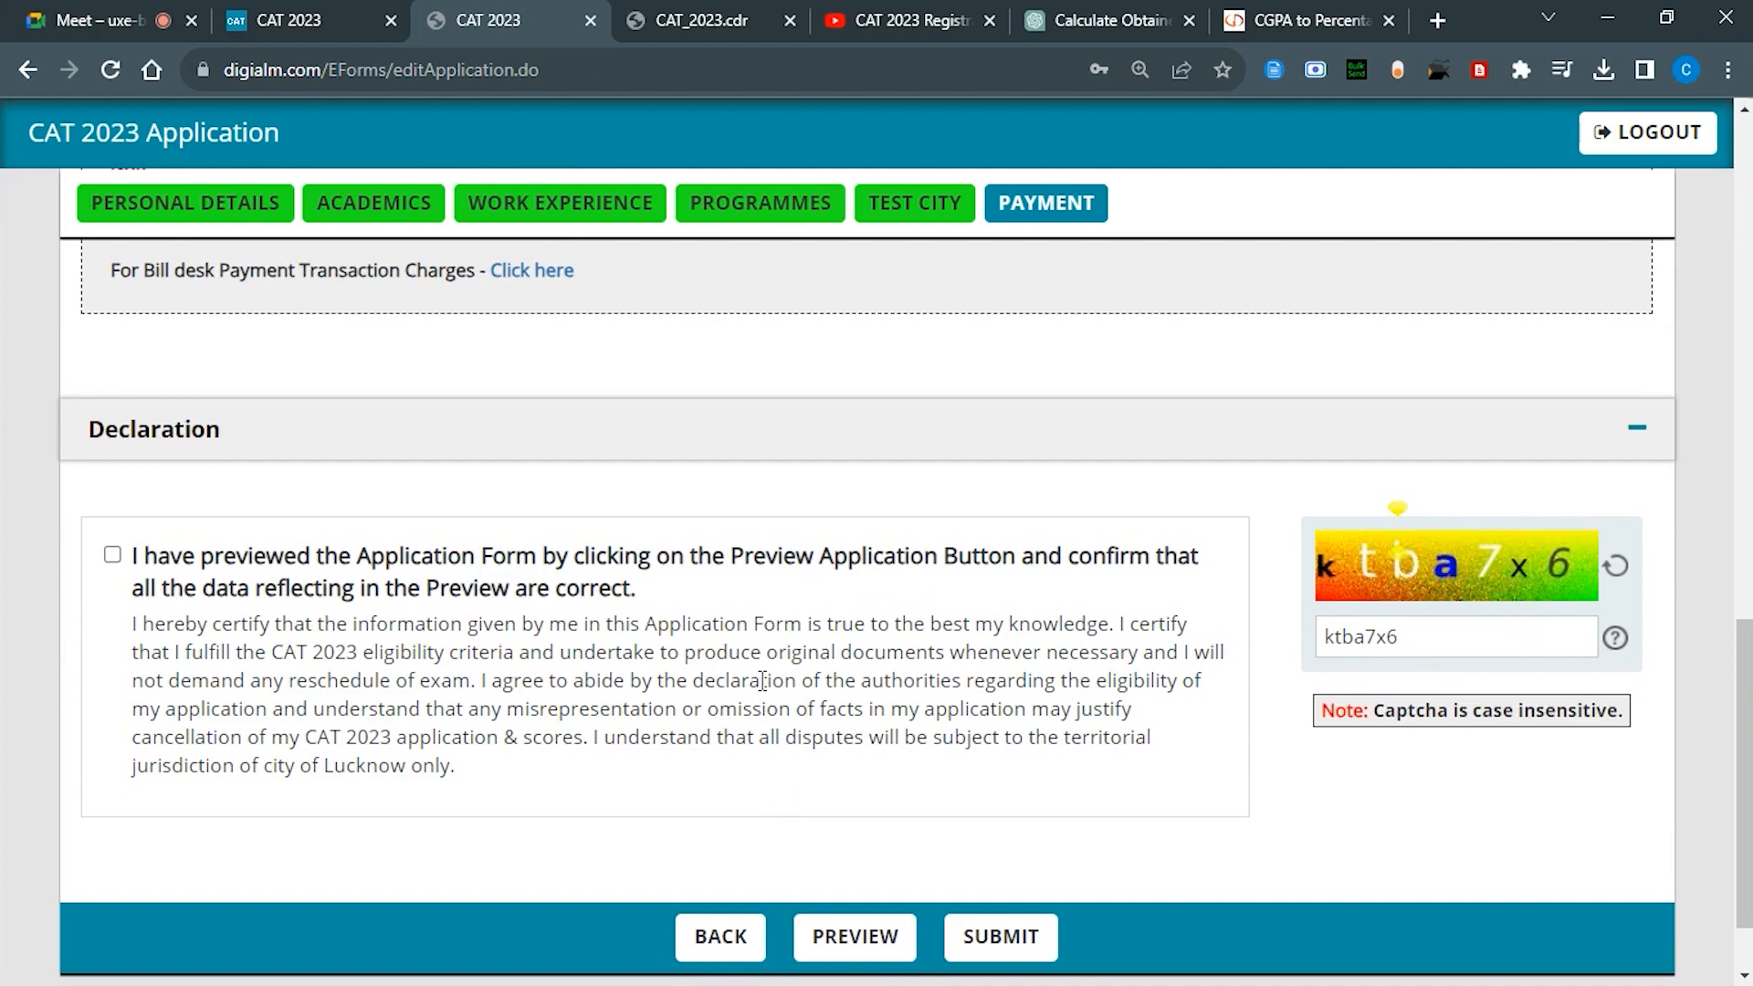
scroll(877, 598, up, 2)
click(112, 783)
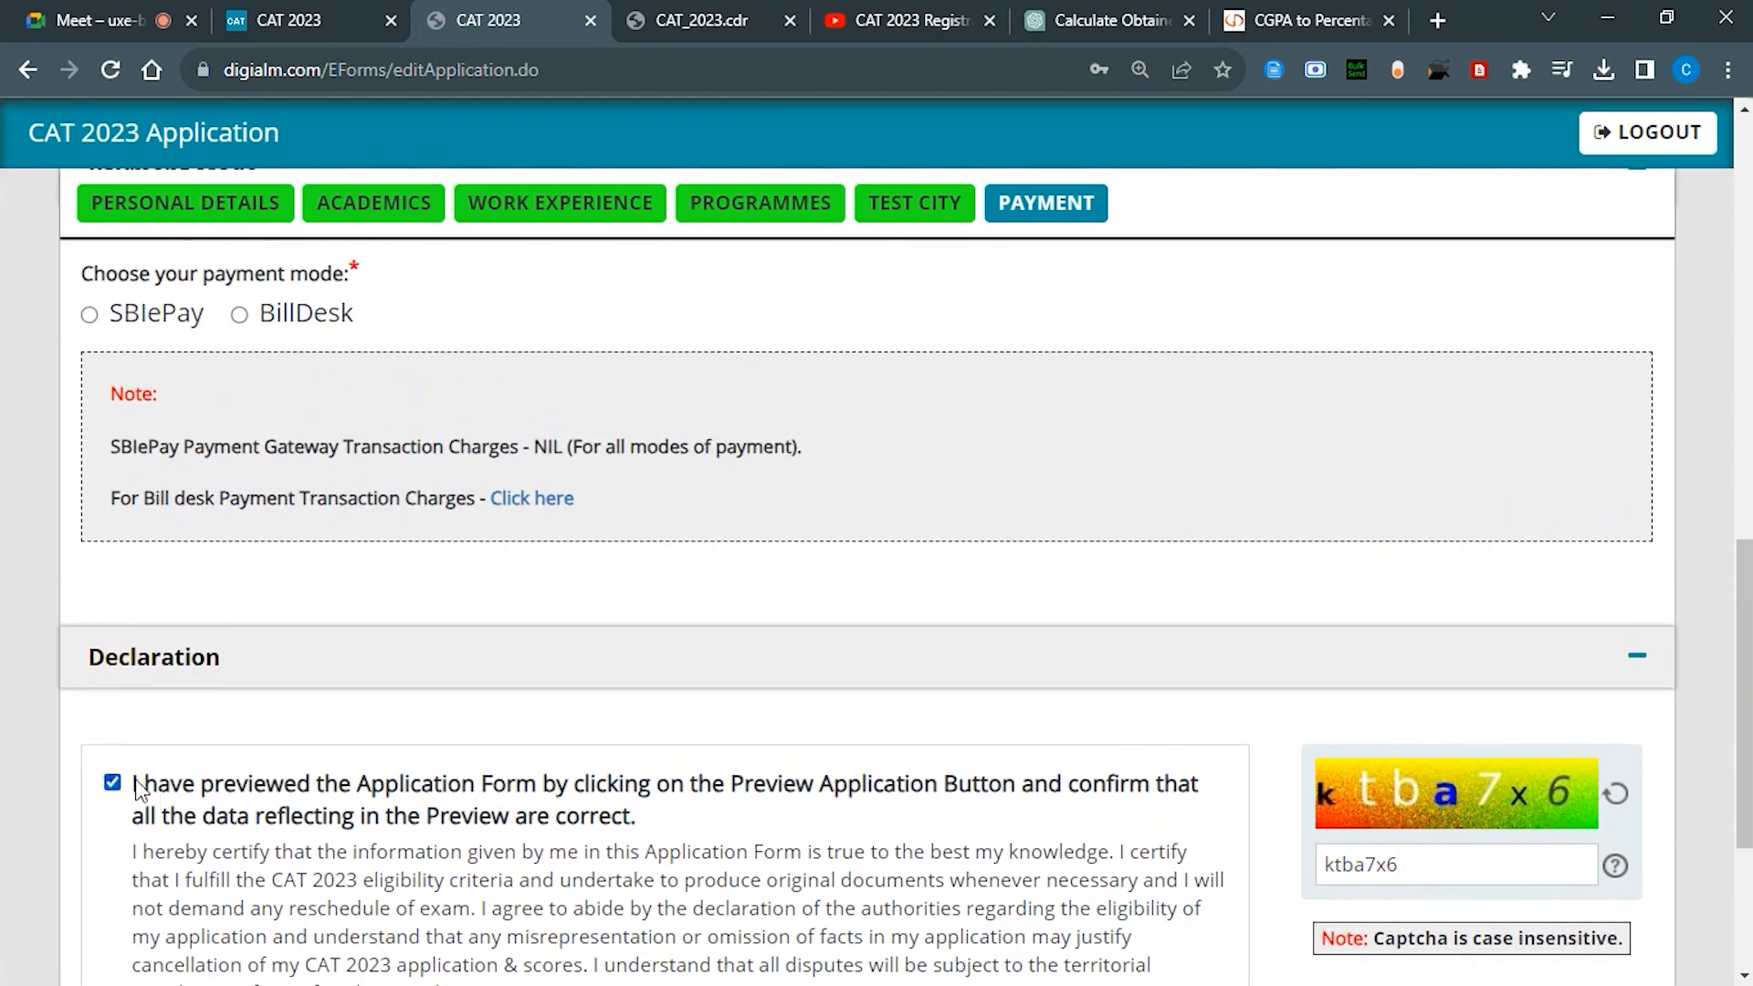
scroll(403, 747, up, 5)
scroll(403, 747, down, 2)
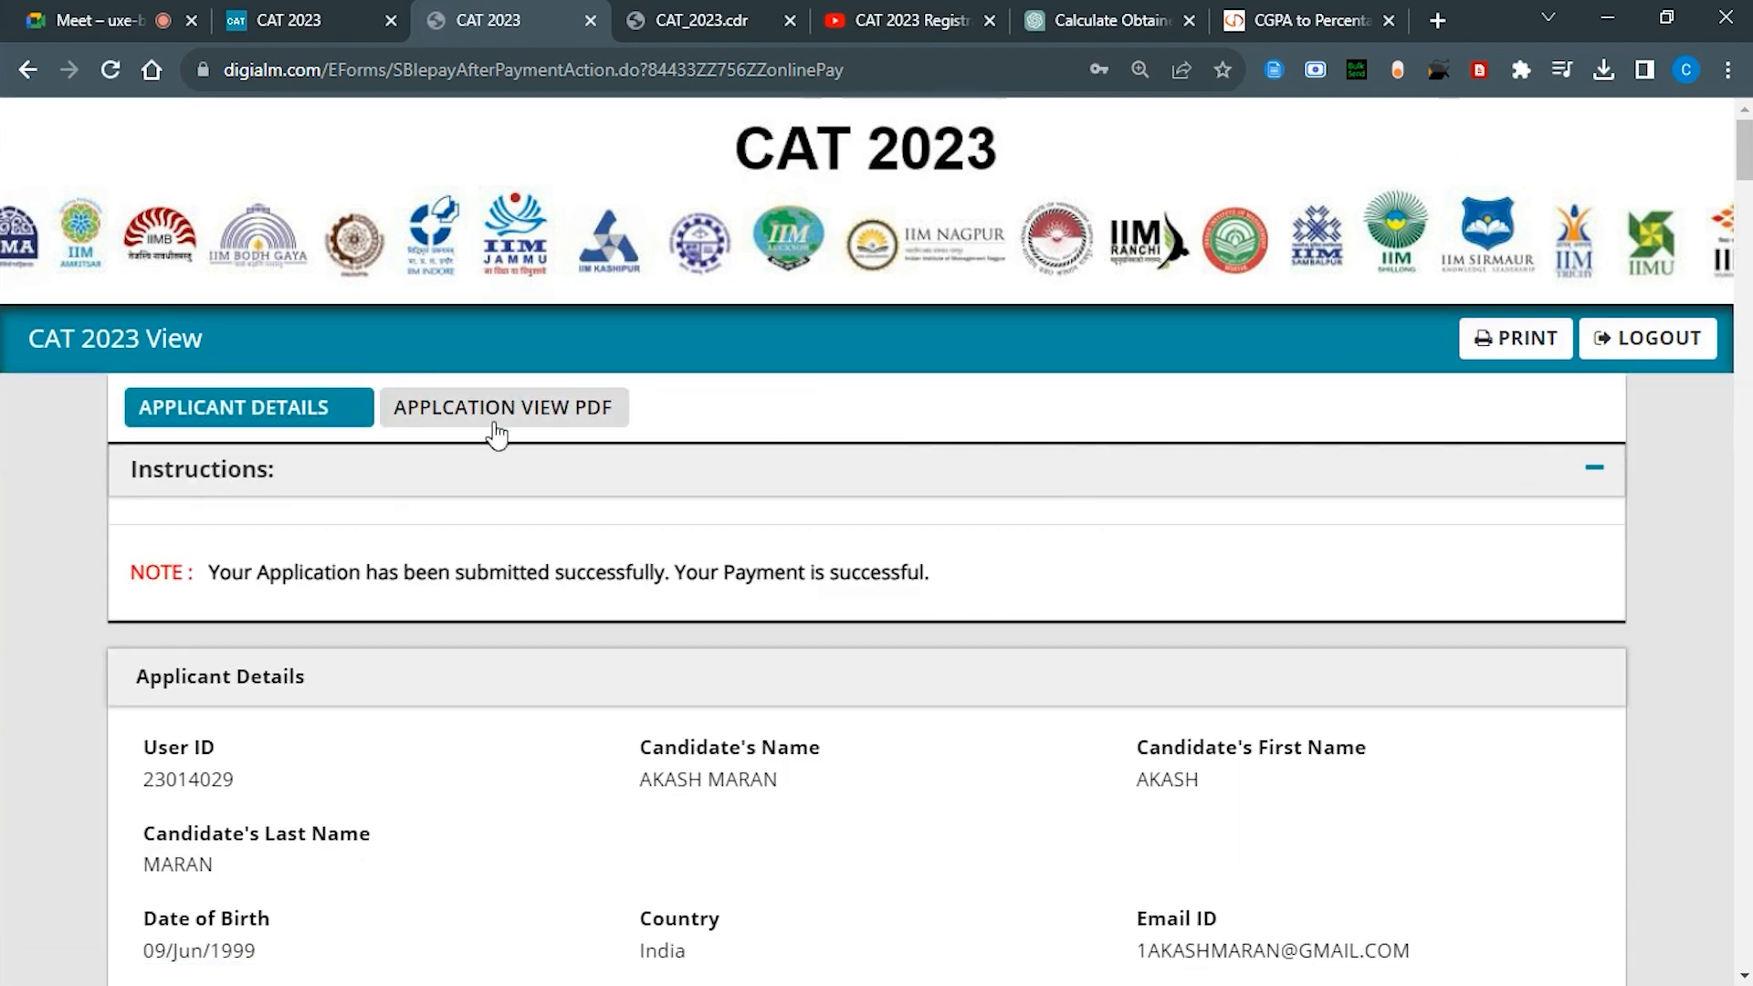
Step: Download the application view PDF from the 'here' link and open it from Chrome's downloads
click(495, 421)
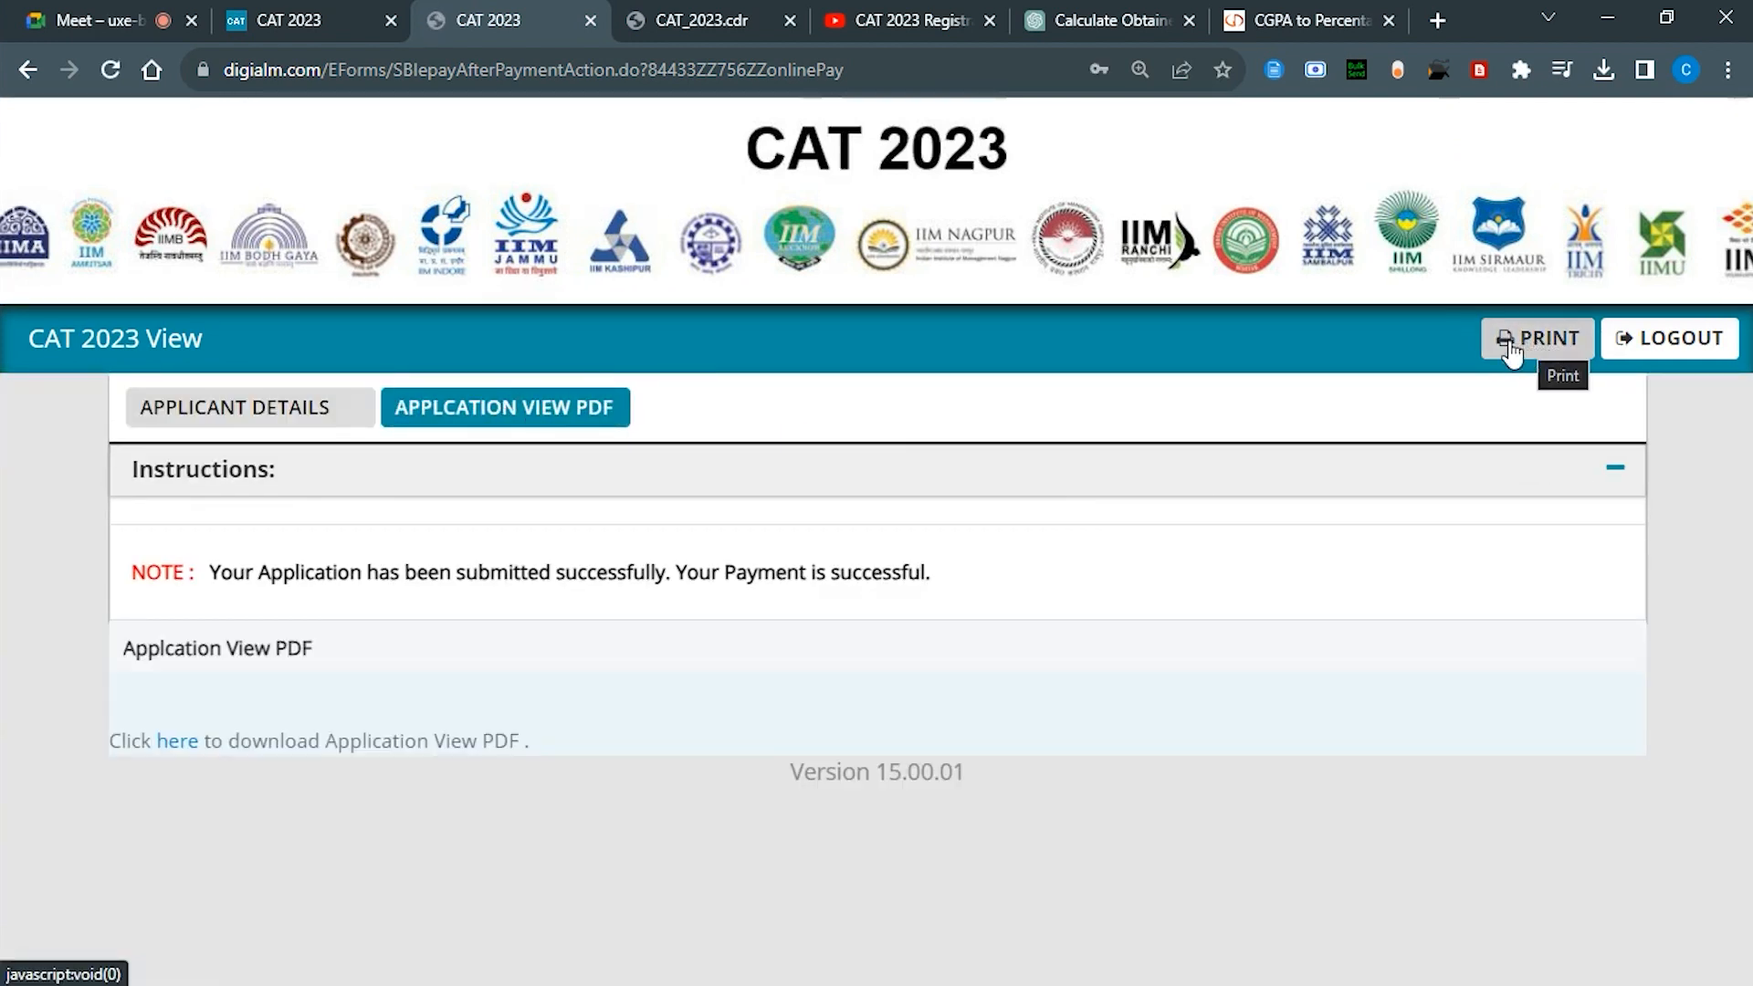
click(183, 744)
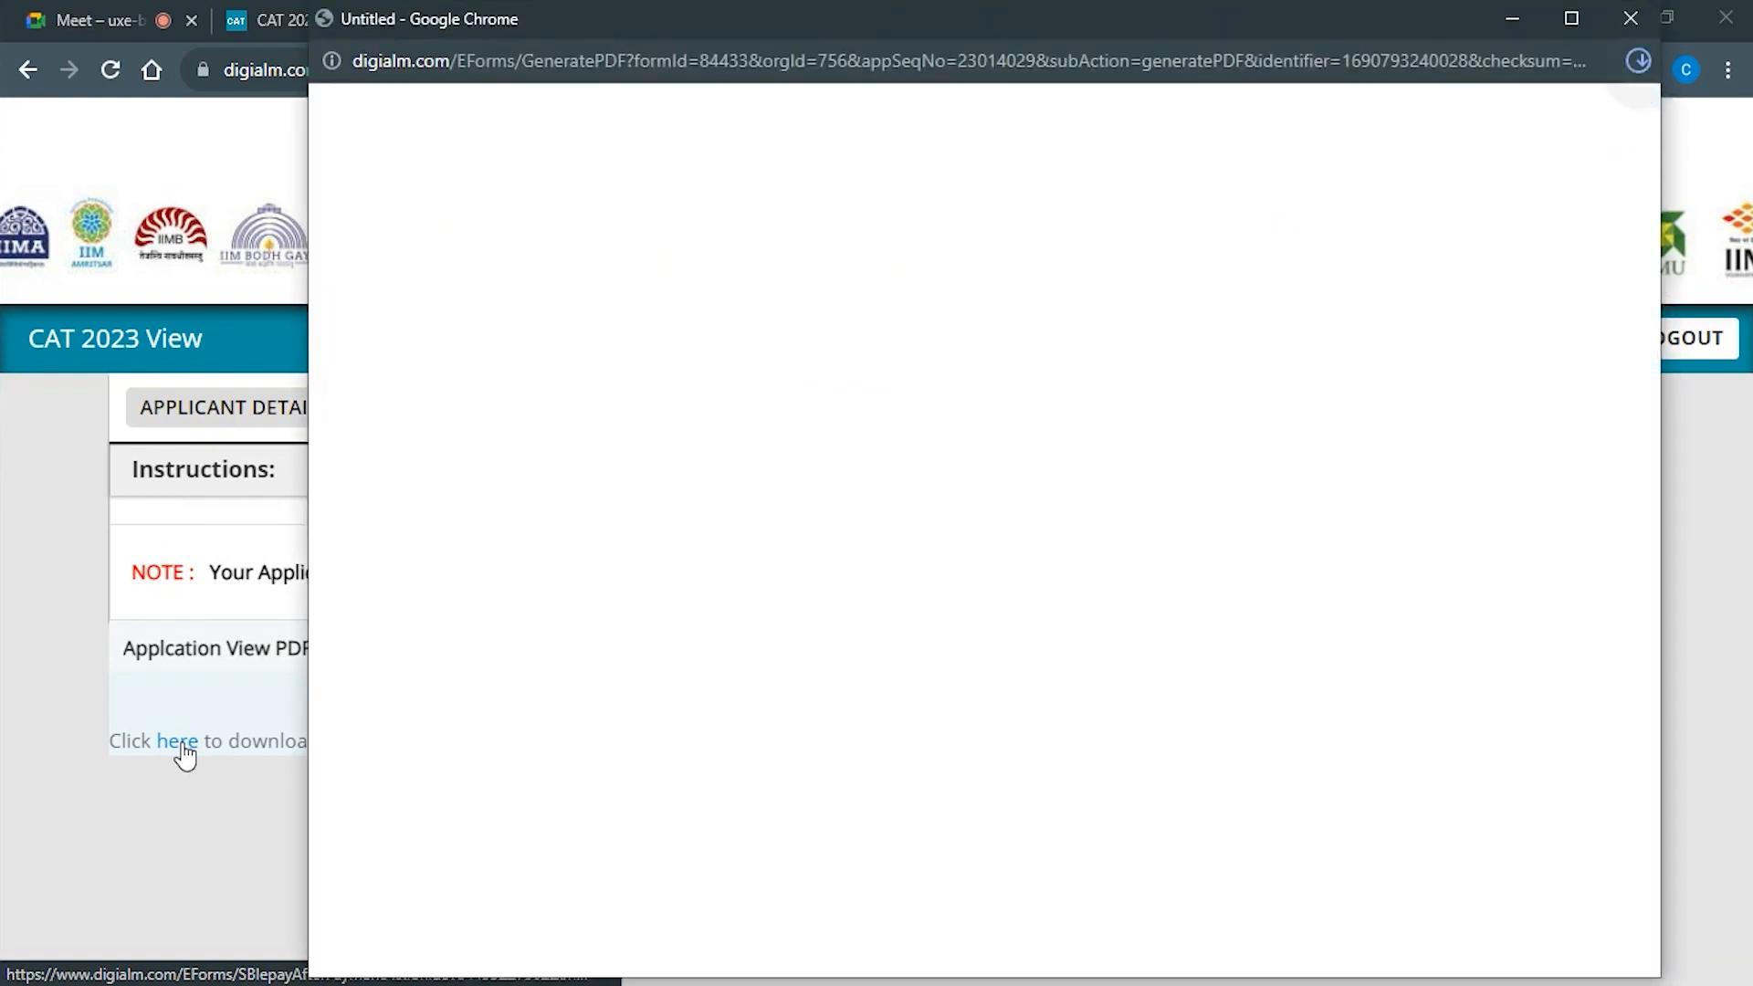
click(1382, 162)
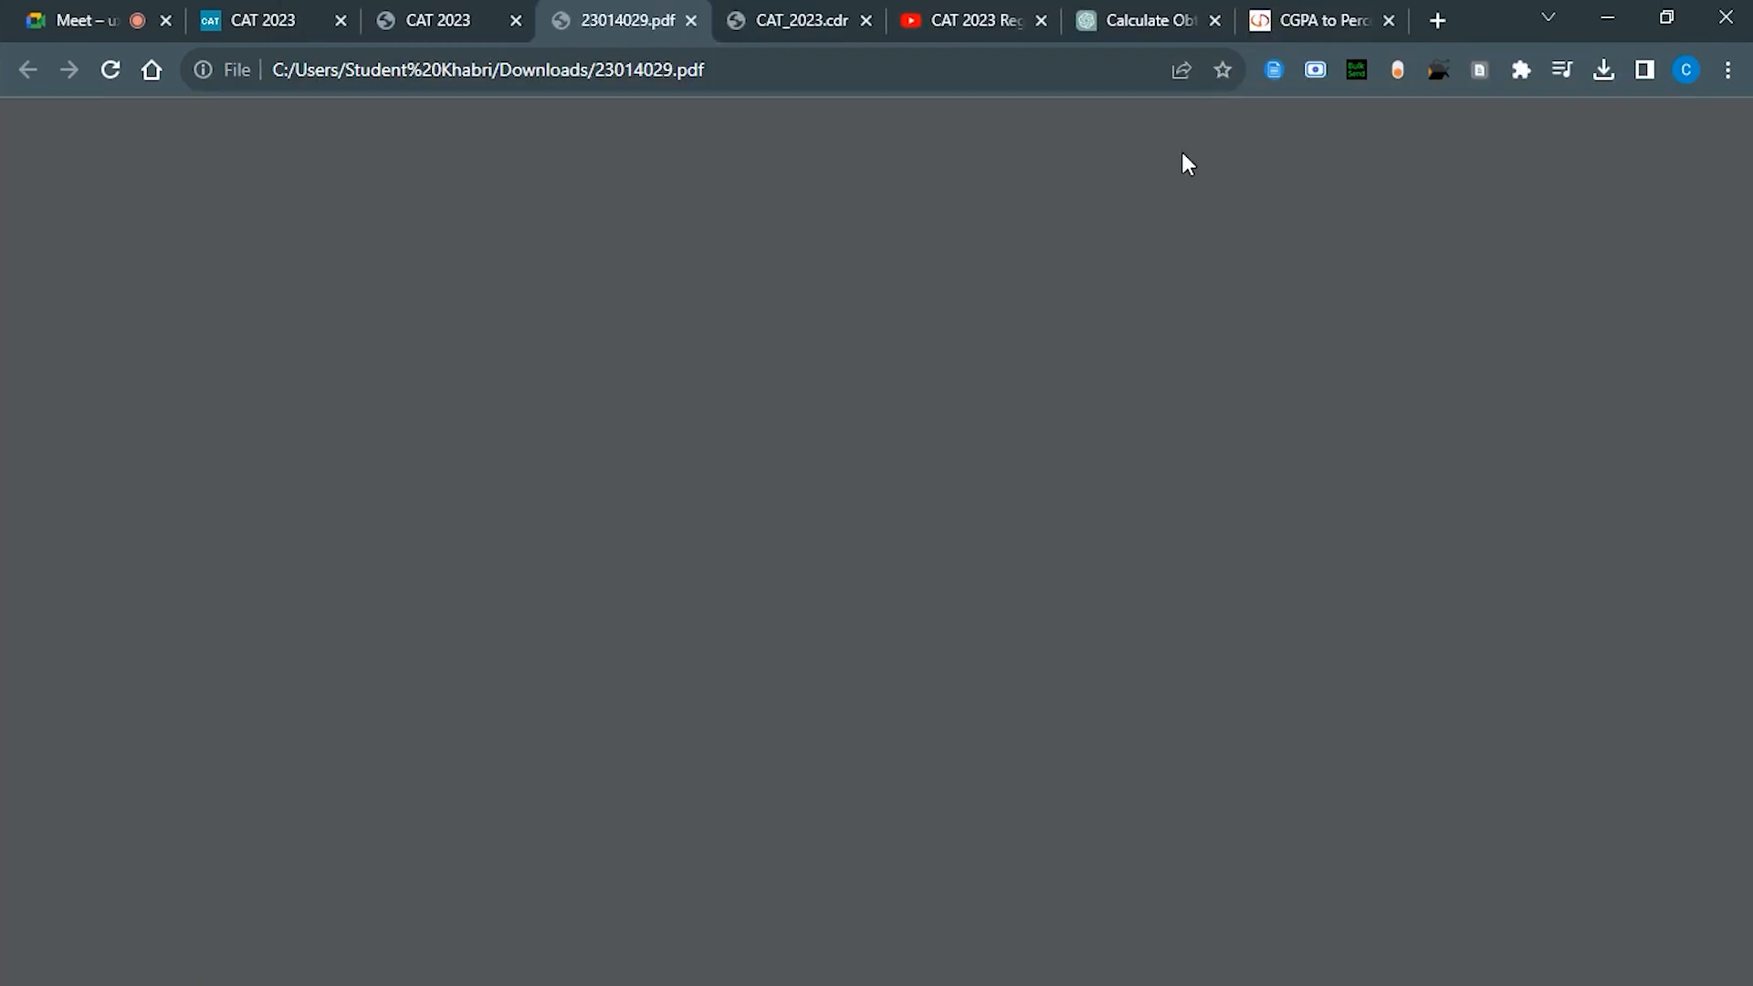